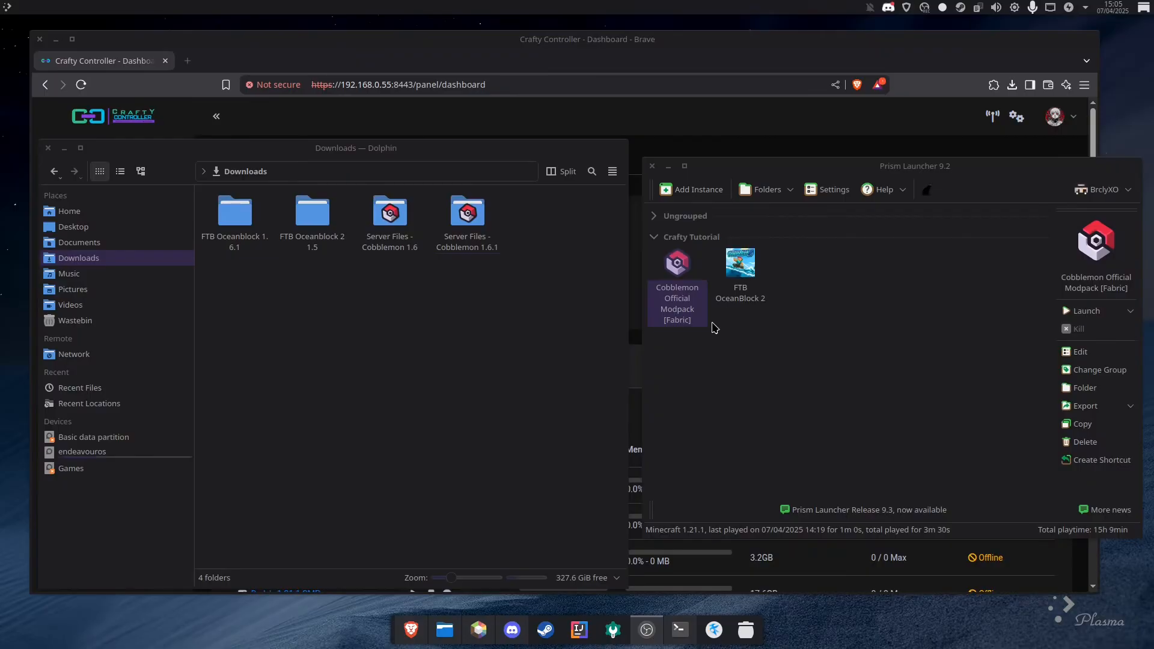
Look at the Cobblemon Official Modpack [Fabric] and FTB OceanBlock 2 instances in the Crafty Tutorial group.
left_click(678, 311)
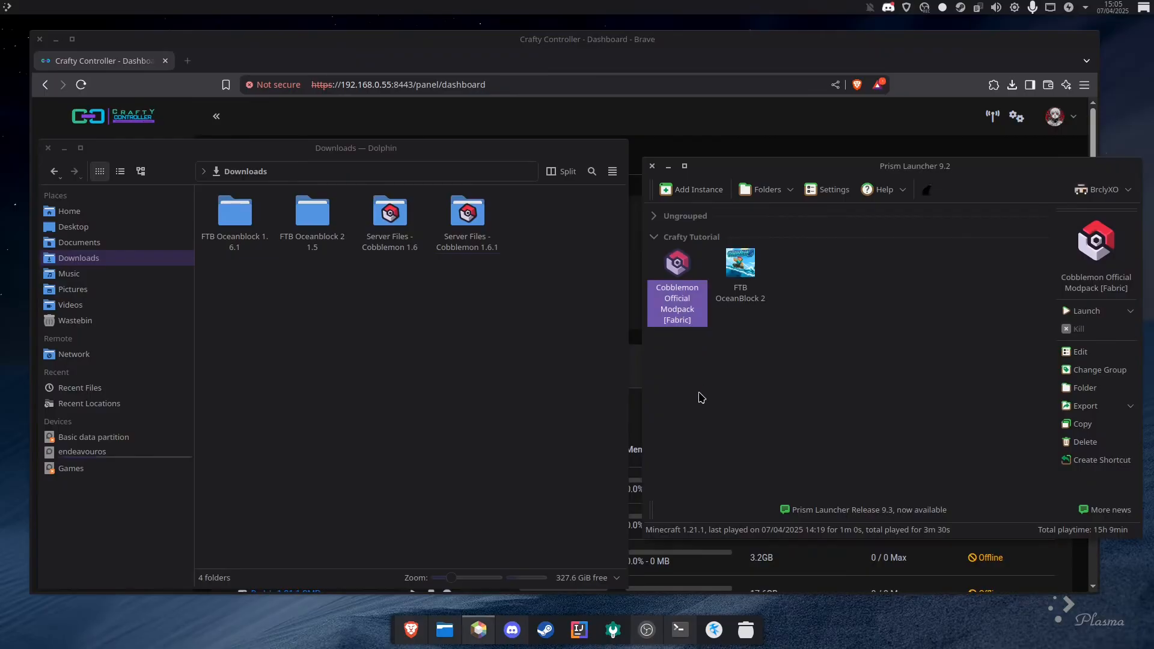
left_click(744, 292)
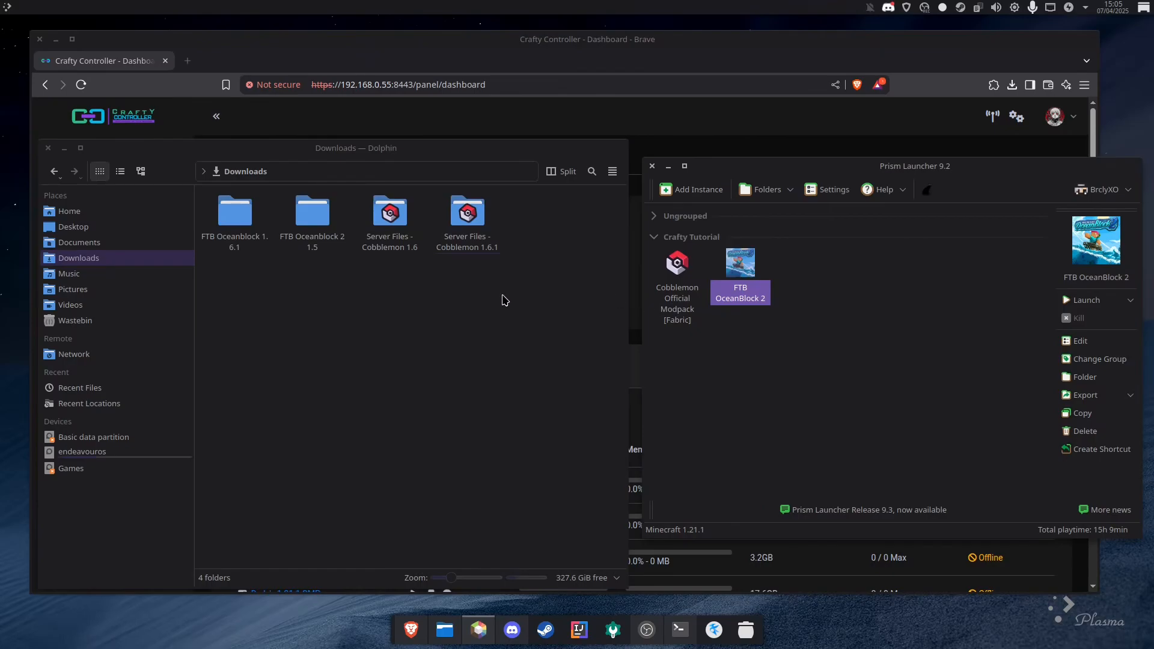
left_click(686, 299)
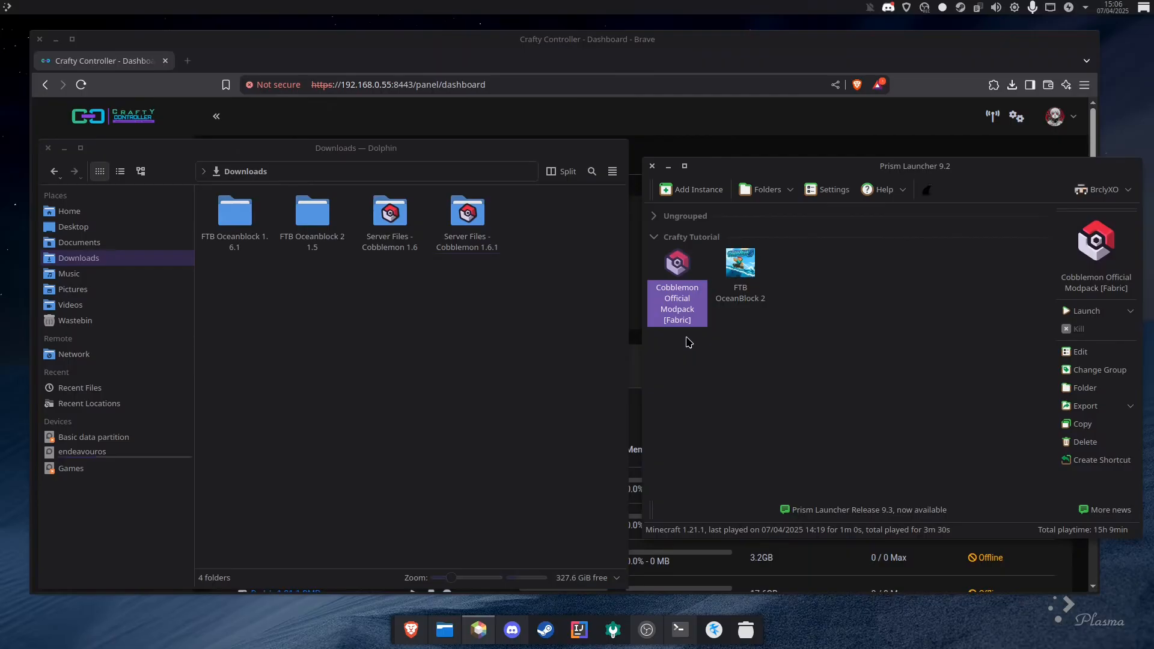
left_click(741, 281)
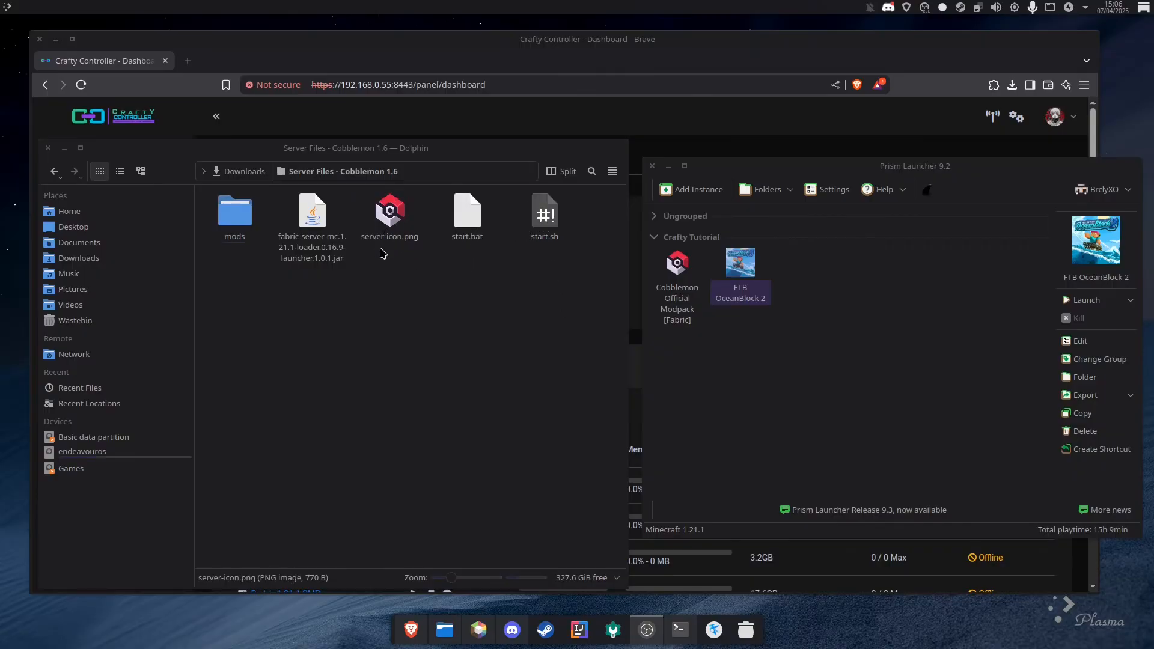
Inspect the fabric server launcher jar and the mods folder inside Server Files - Cobblemon 1.6, returning to the server folder.
left_click(306, 253)
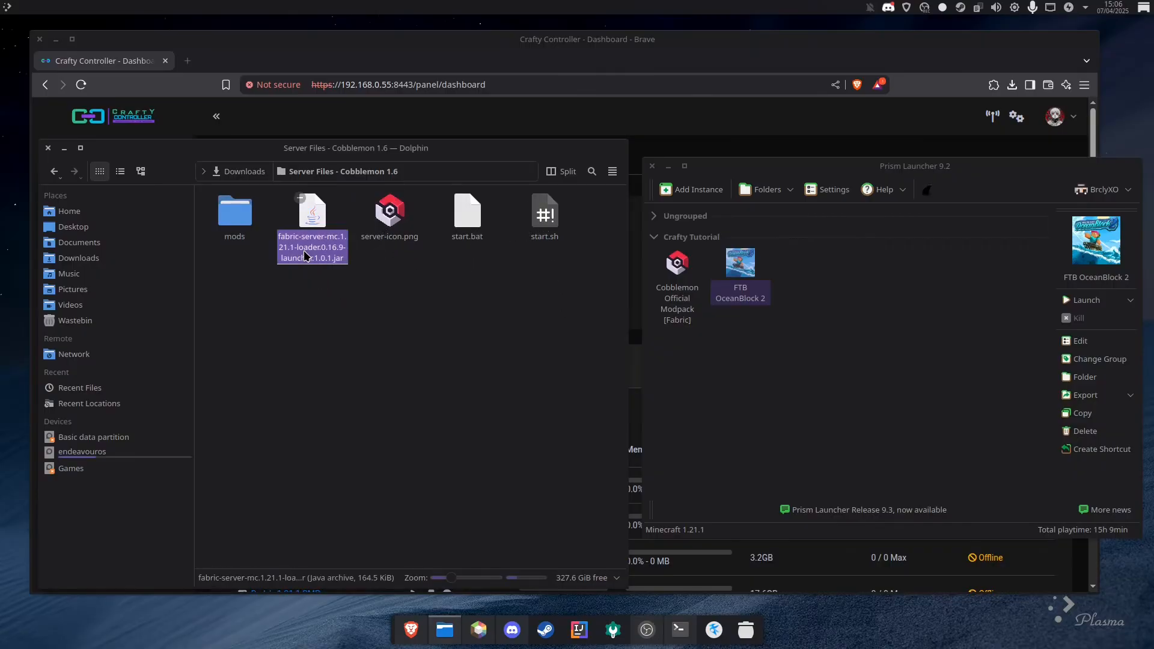
double_click(235, 215)
left_click_drag(245, 473, 589, 196)
left_click(456, 455)
left_click(319, 172)
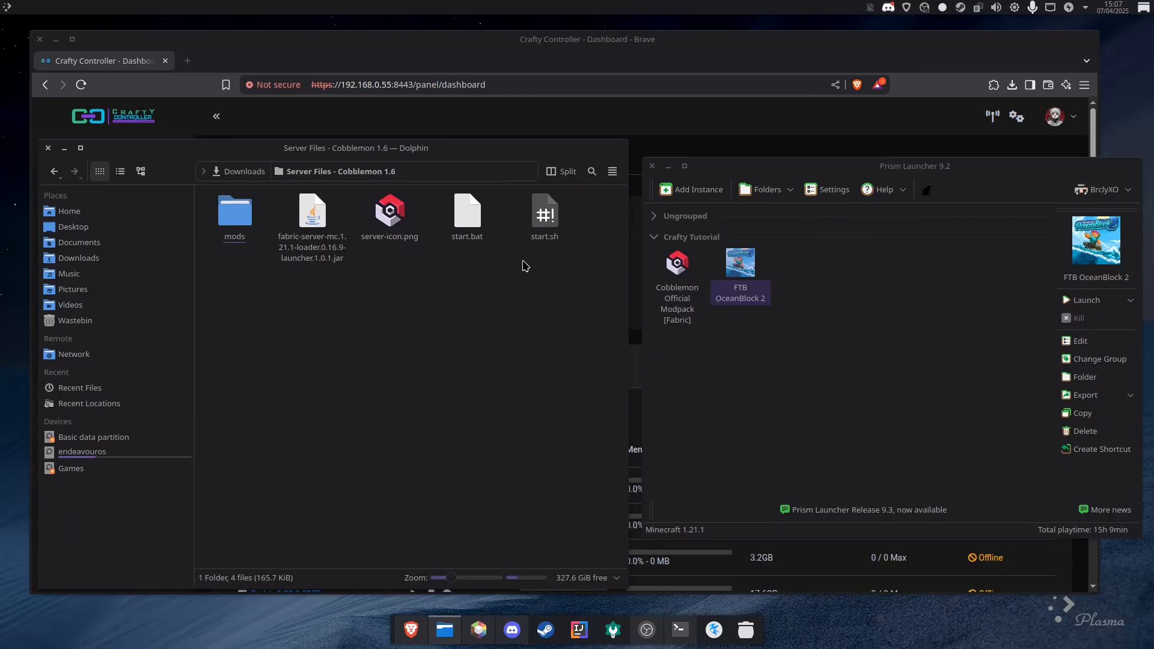
Run ./start.sh from a terminal opened in the Server Files - Cobblemon 1.6 folder and read the EULA lines in its output.
right_click(525, 262)
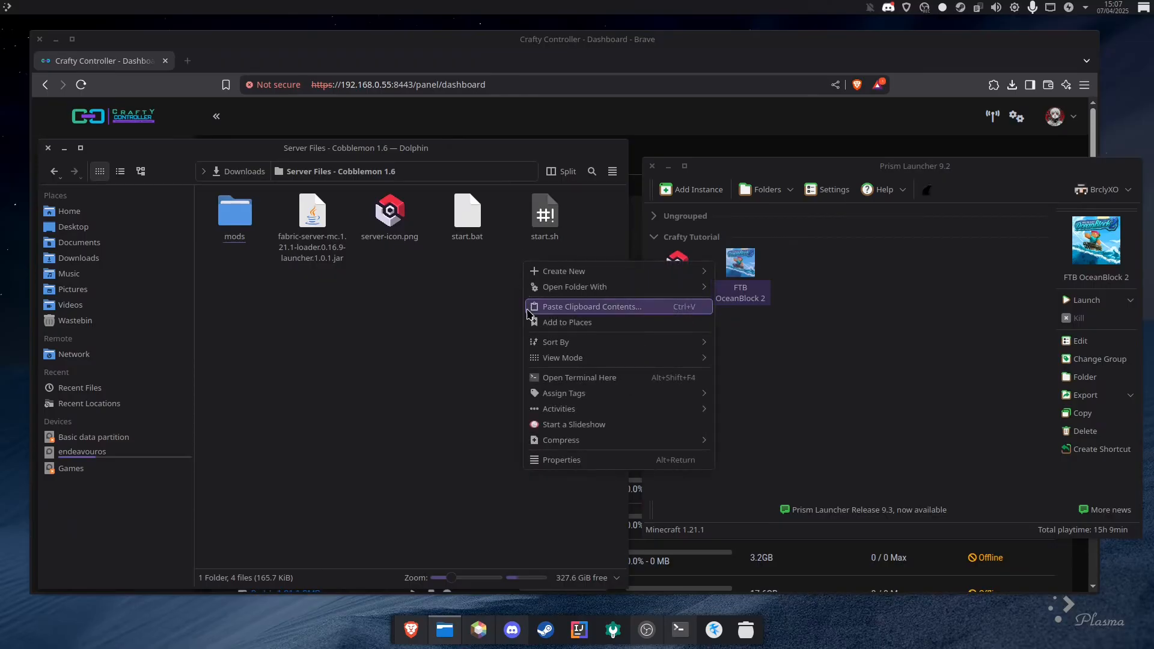
left_click(563, 379)
type("./start.sh")
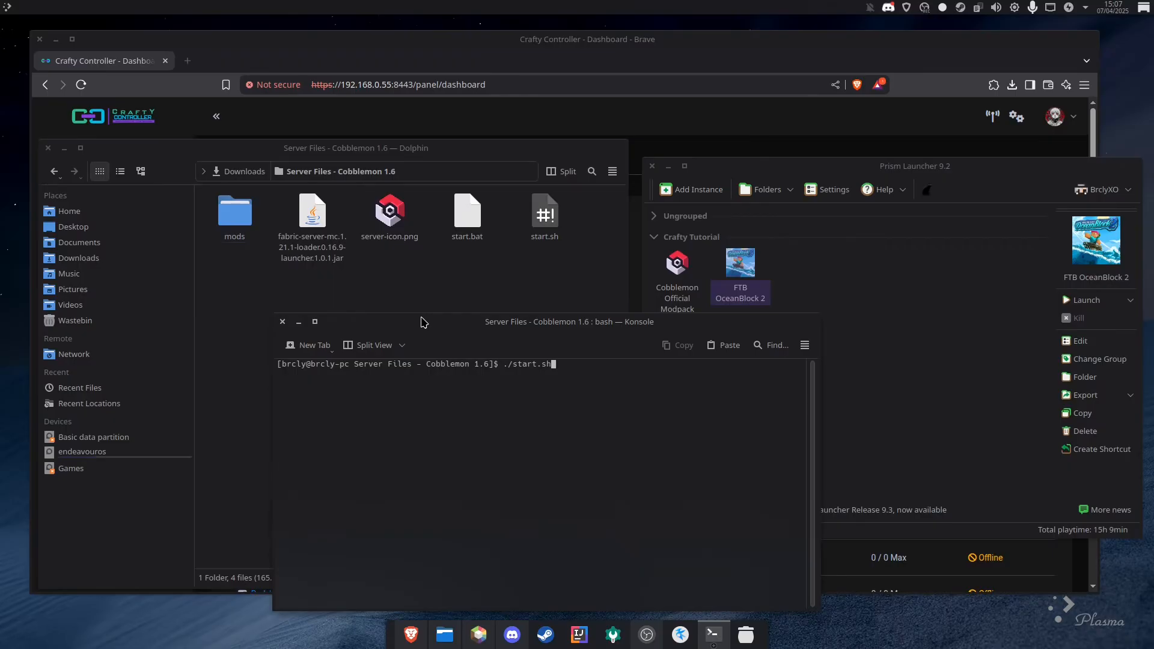
key("Return")
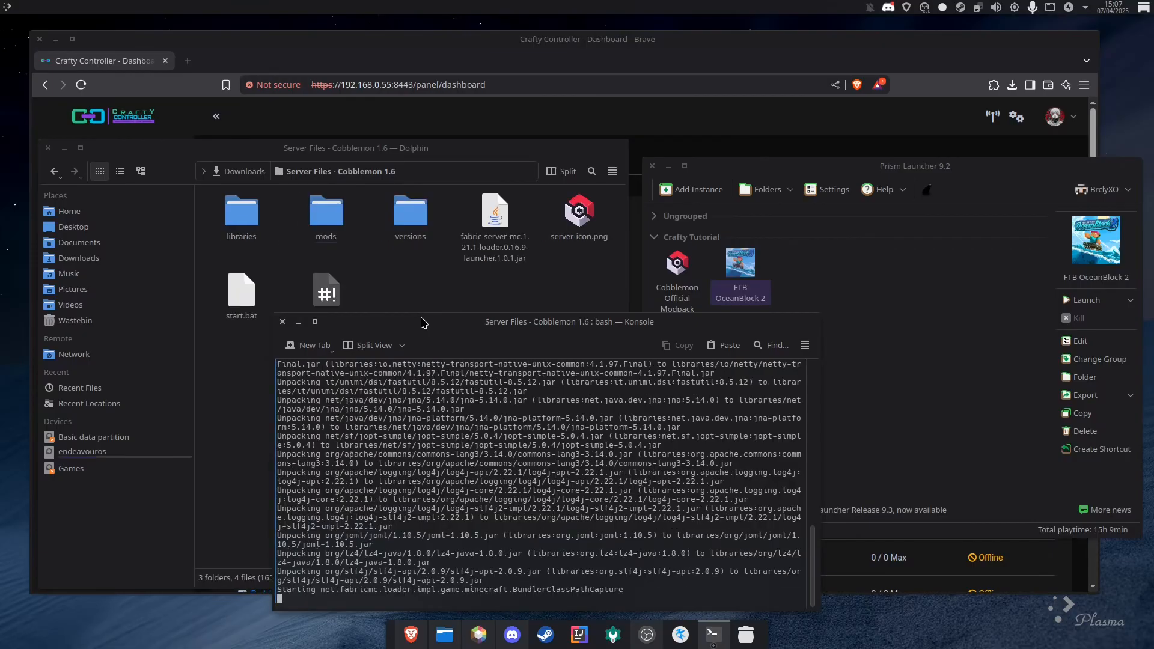
left_click_drag(423, 322, 429, 305)
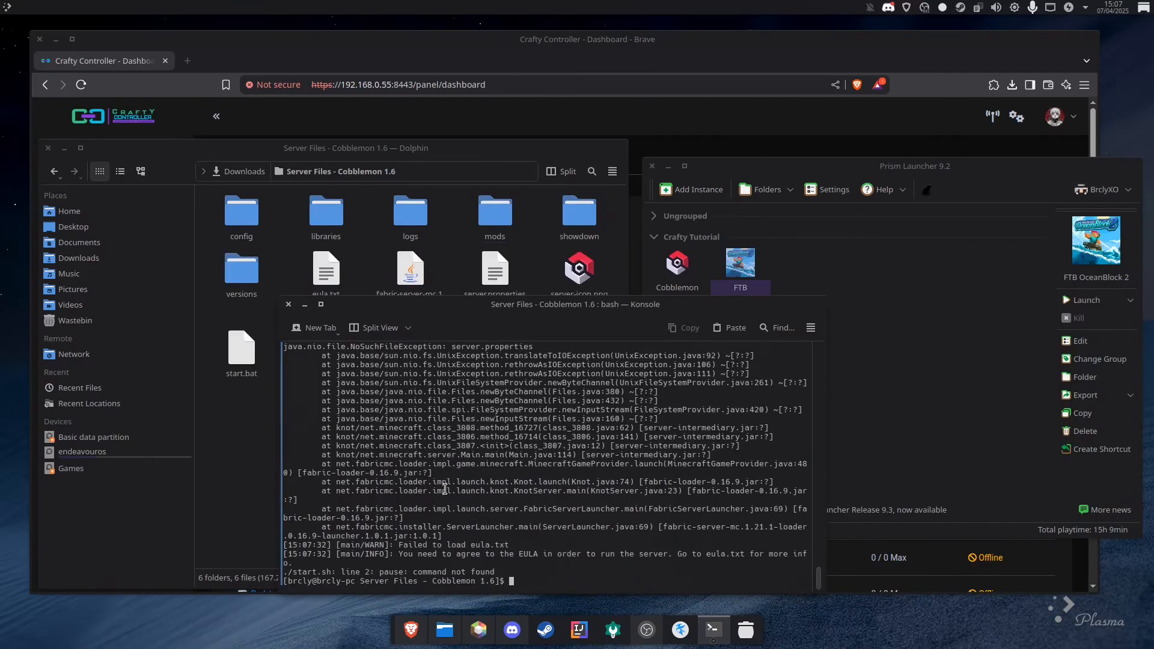
left_click_drag(507, 306, 574, 291)
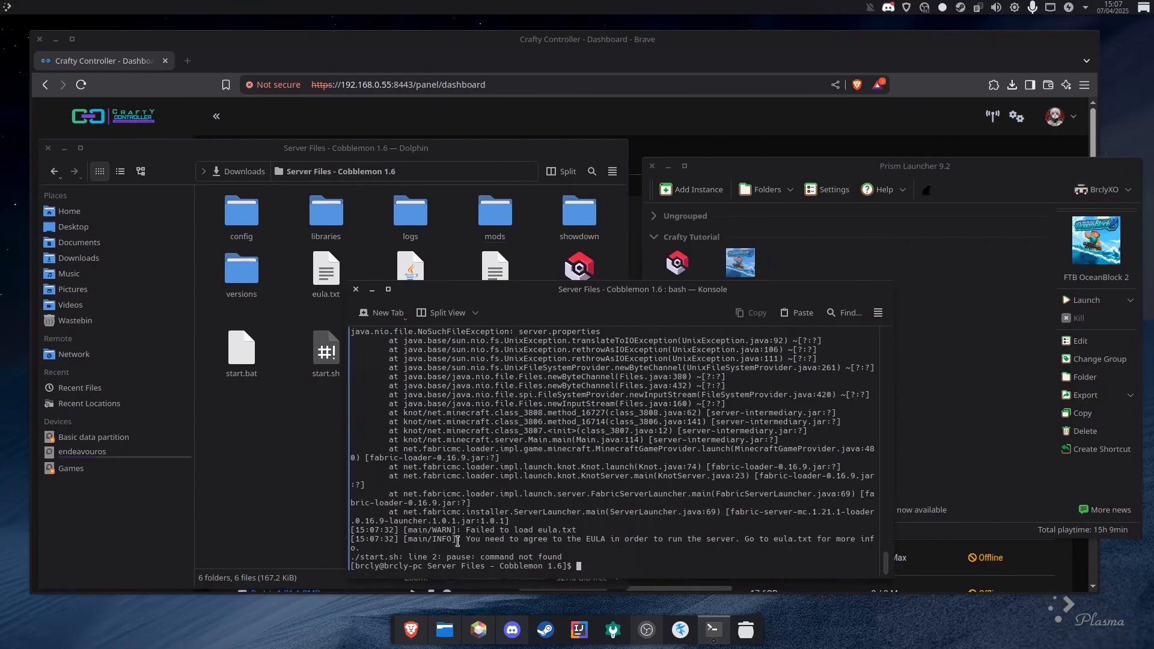
left_click_drag(468, 530, 580, 530)
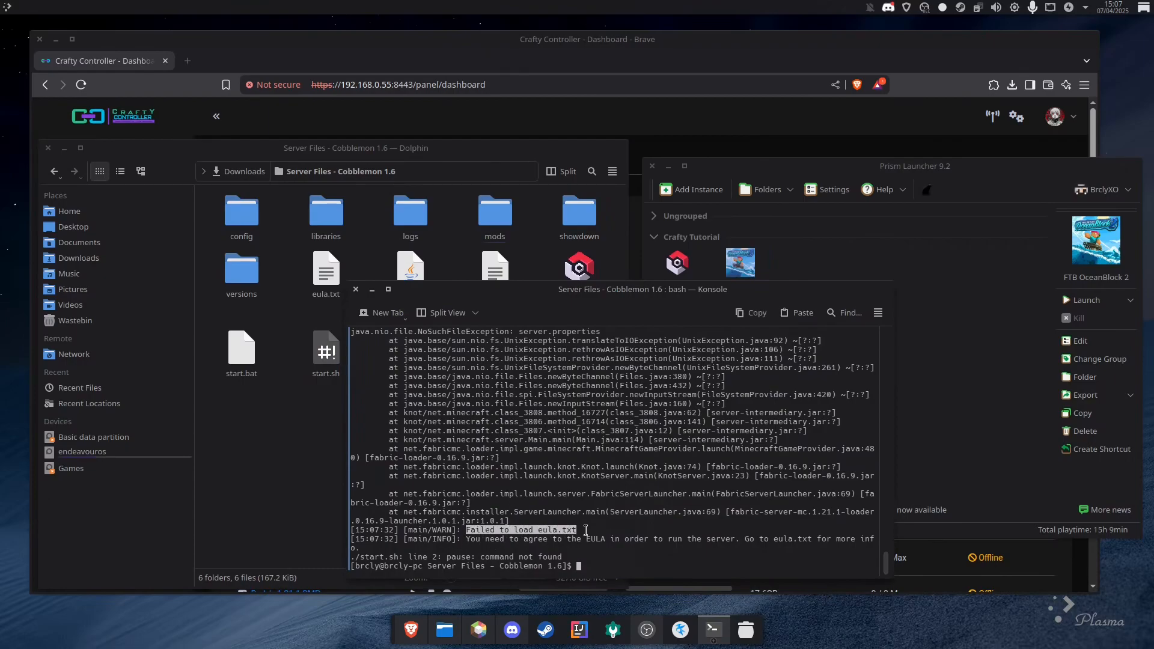
left_click_drag(467, 539, 514, 548)
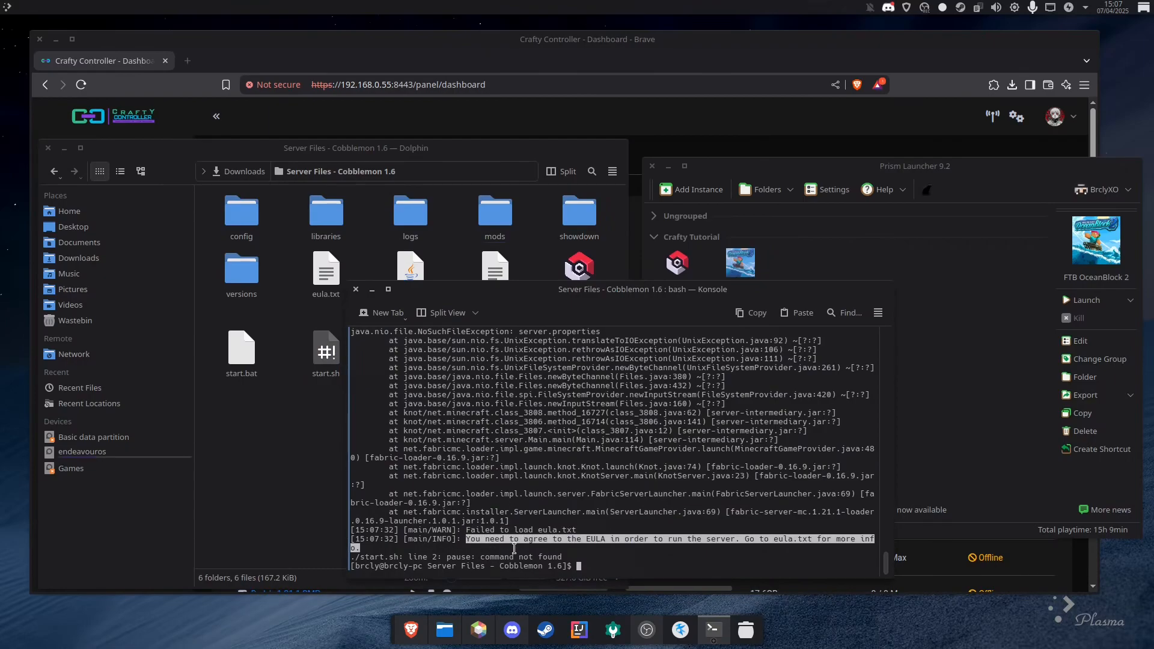
Accept the Minecraft EULA by setting eula=true in the server folder's eula.txt, save the file and close the editor.
left_click(309, 421)
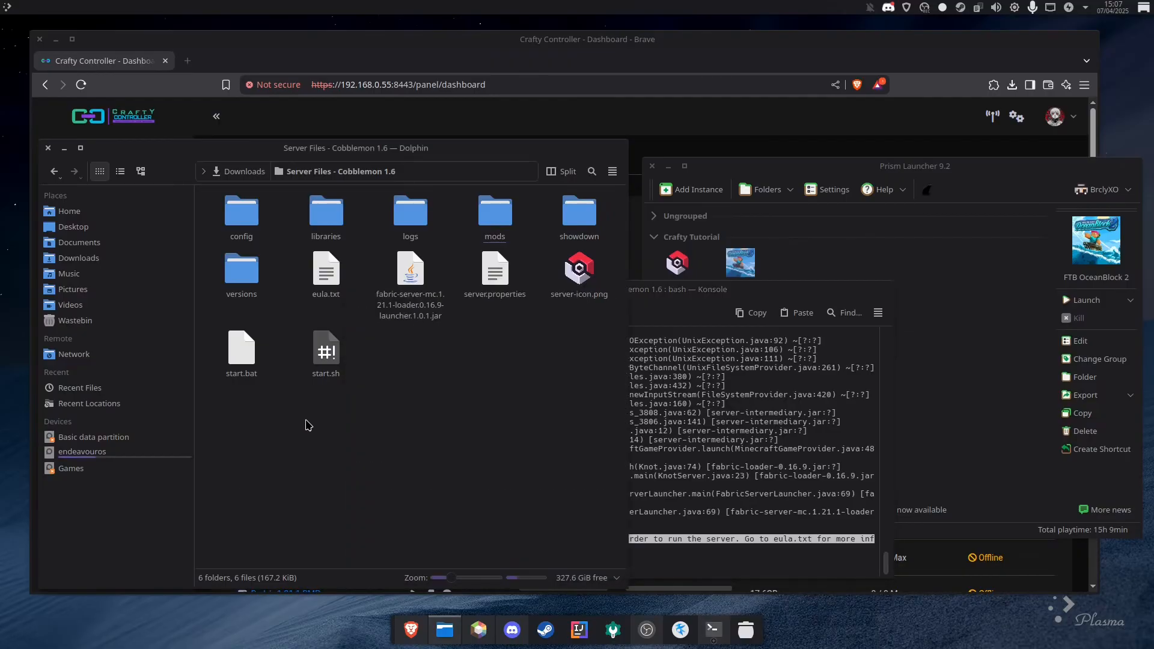
right_click(329, 296)
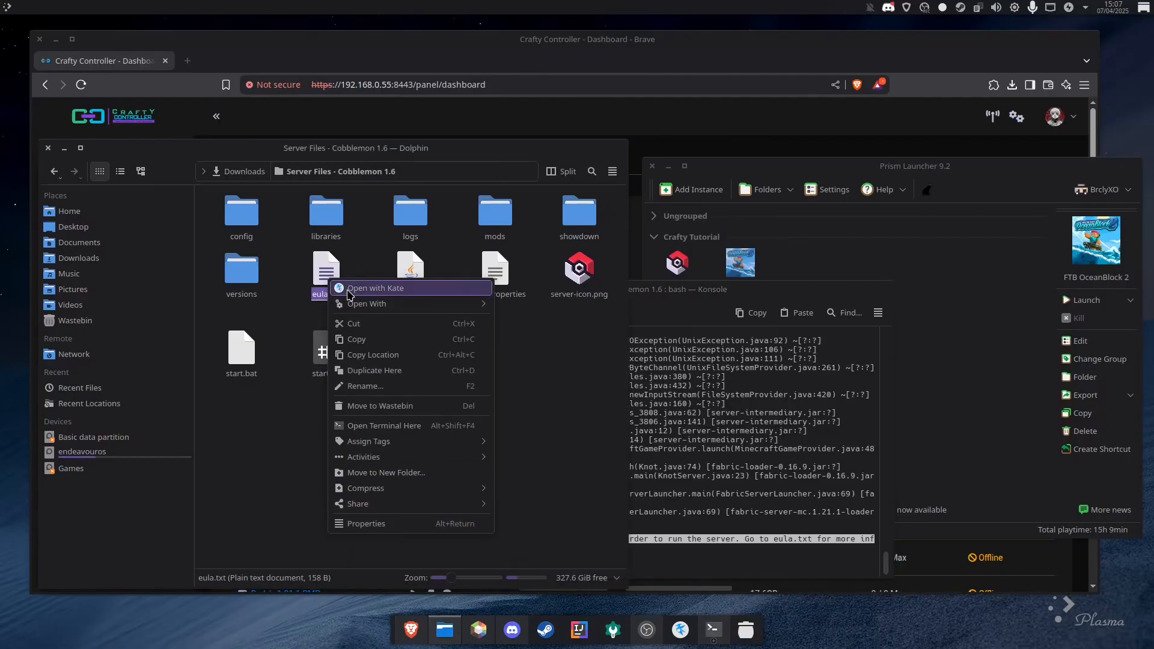
left_click(273, 422)
right_click(321, 276)
left_click(356, 290)
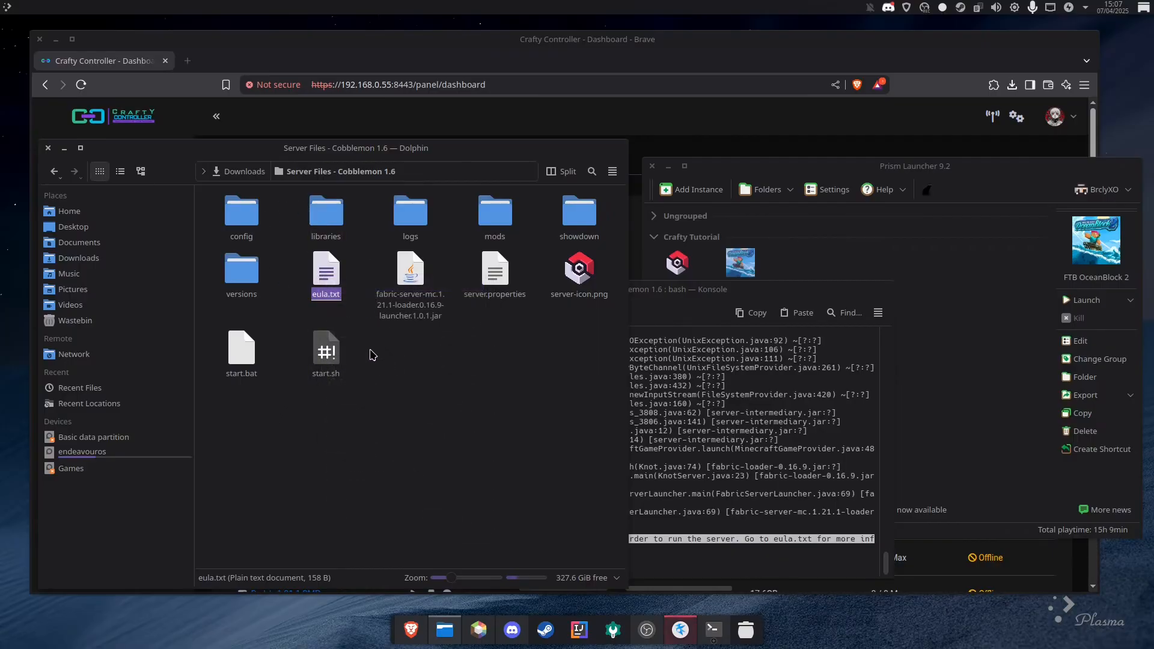
left_click_drag(274, 132, 248, 133)
key("BackSpace")
type("true")
key("ctrl+s")
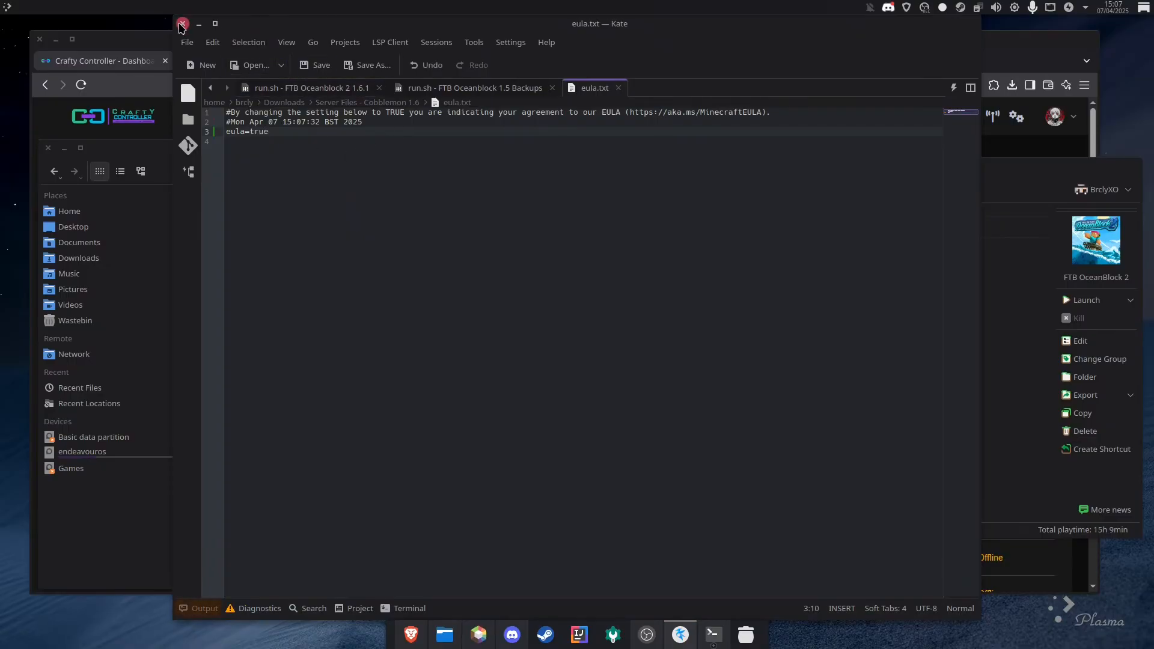
left_click(181, 24)
Run ./start.sh again and check the server log and terminal output for the startup completion line.
key("Up")
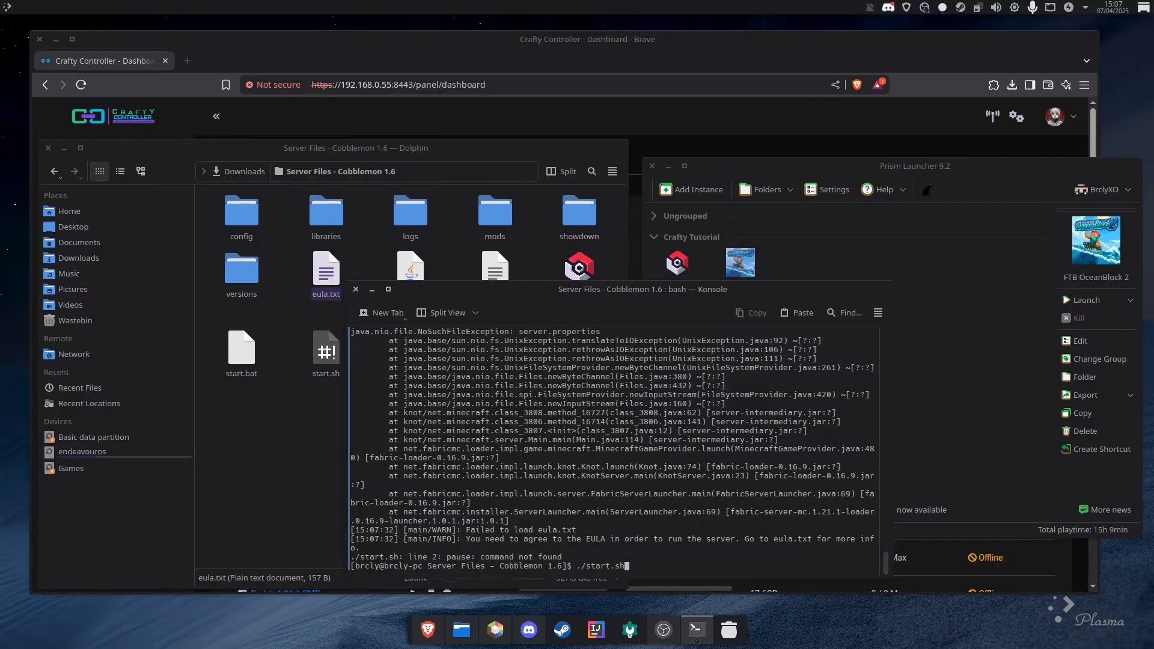
key("Return")
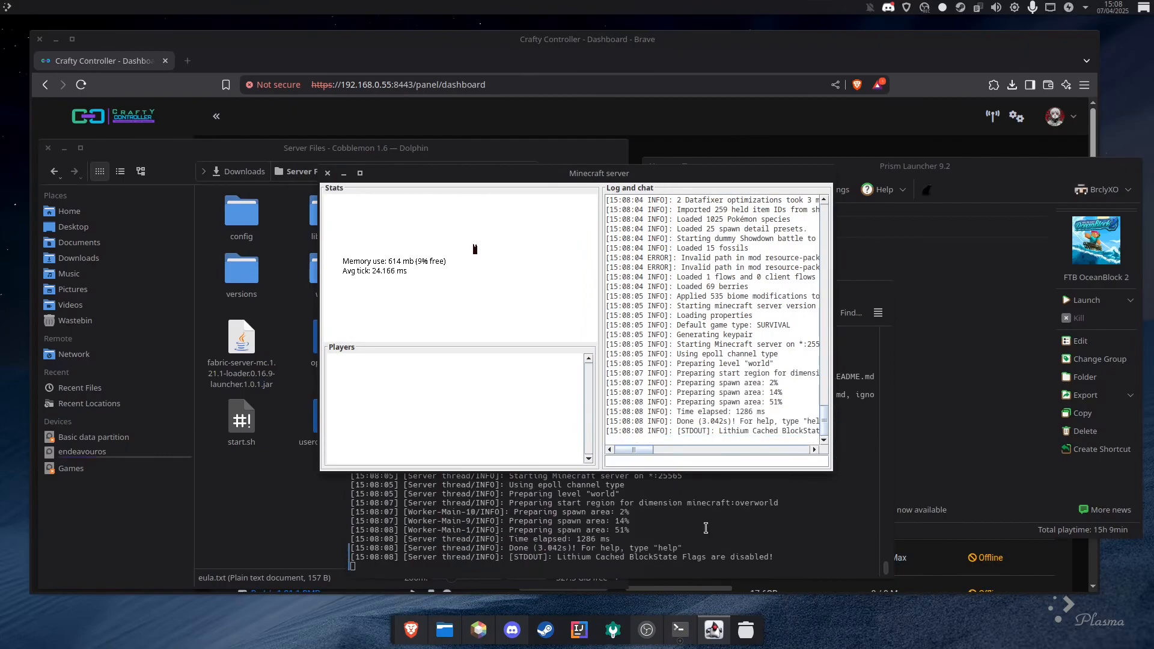
left_click_drag(832, 473, 990, 483)
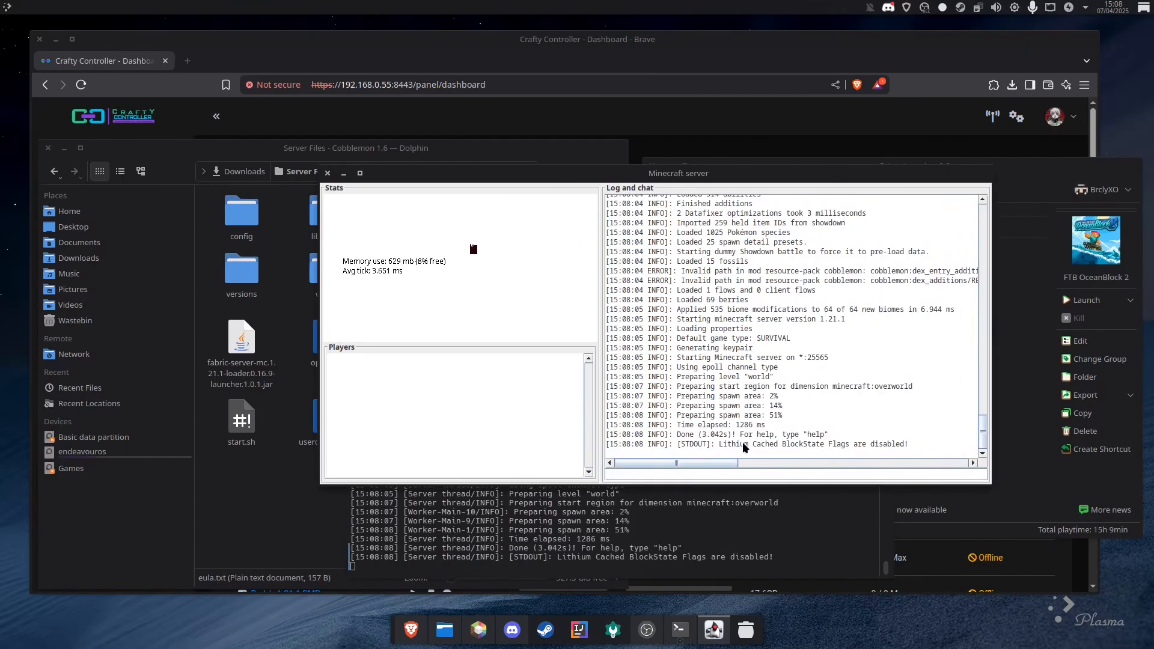
left_click_drag(678, 435, 828, 437)
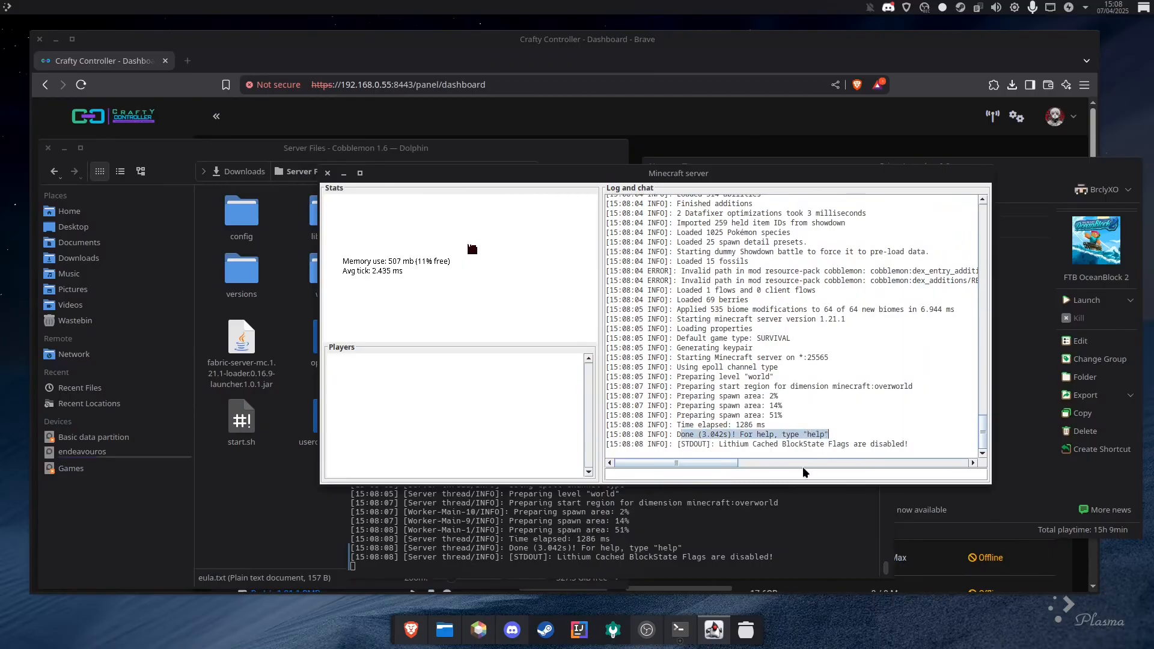
left_click(610, 568)
left_click_drag(509, 549, 683, 548)
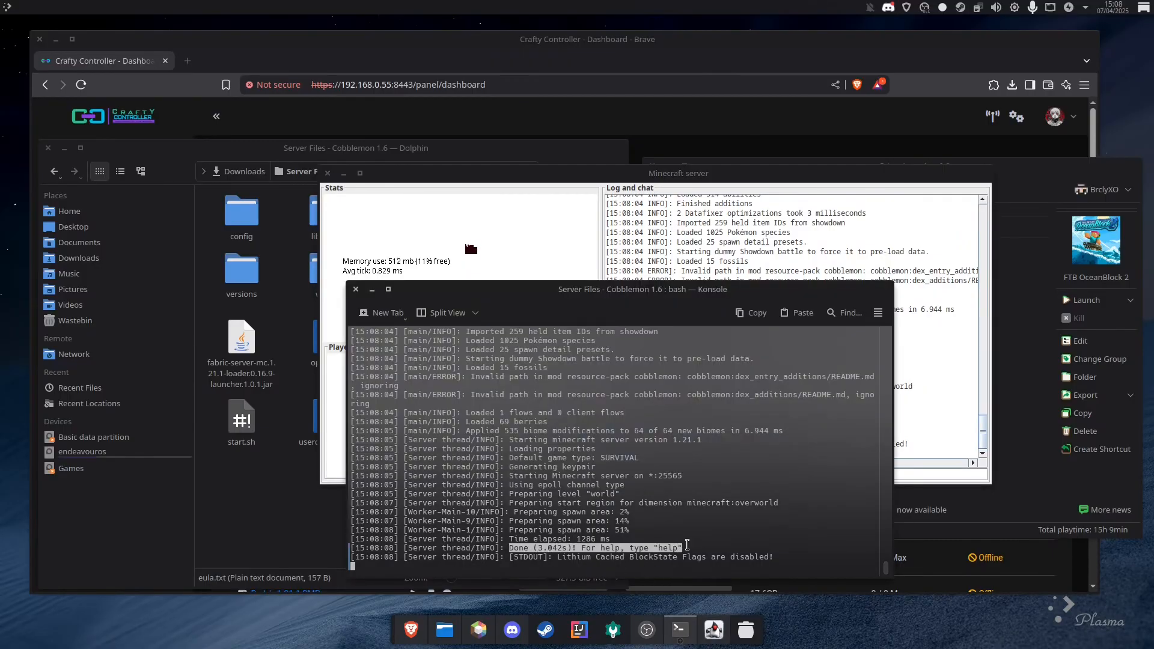
Shut down the Minecraft server by issuing the stop command in its server window.
left_click(941, 437)
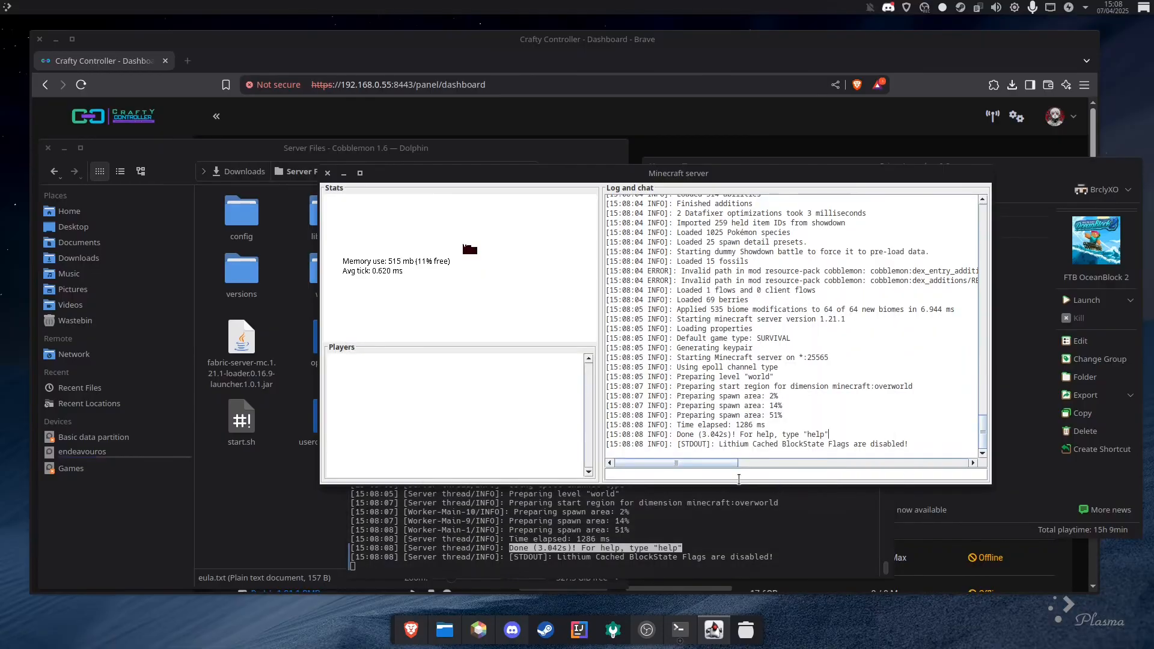
type("stop")
key("Return")
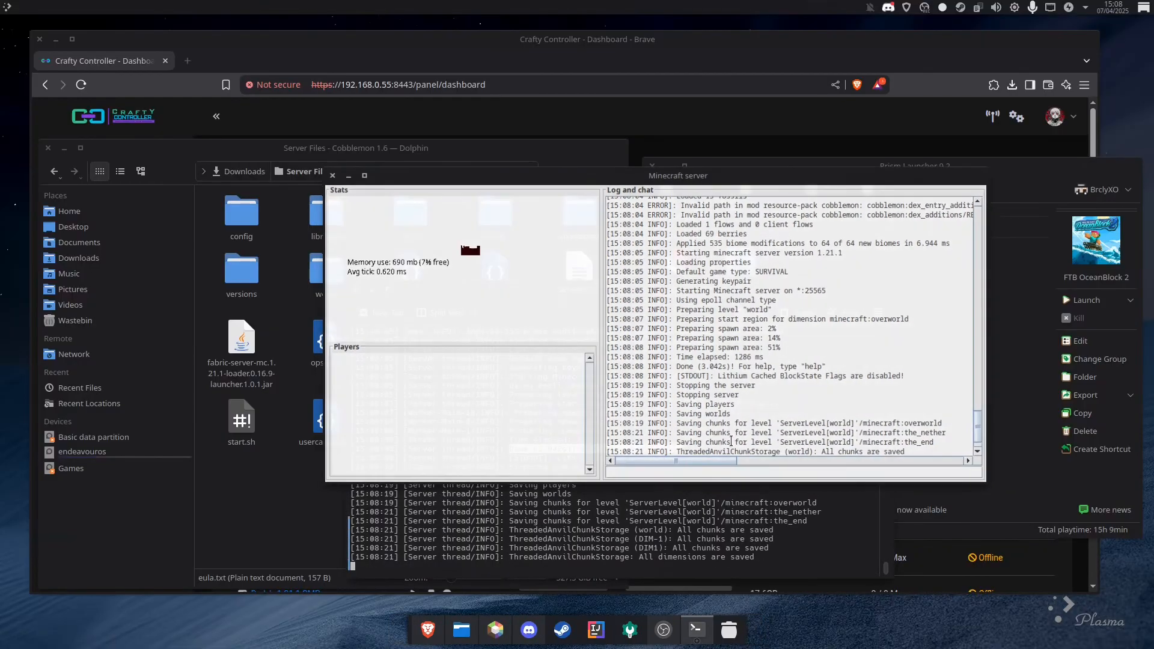
left_click_drag(625, 566, 497, 515)
left_click(497, 515)
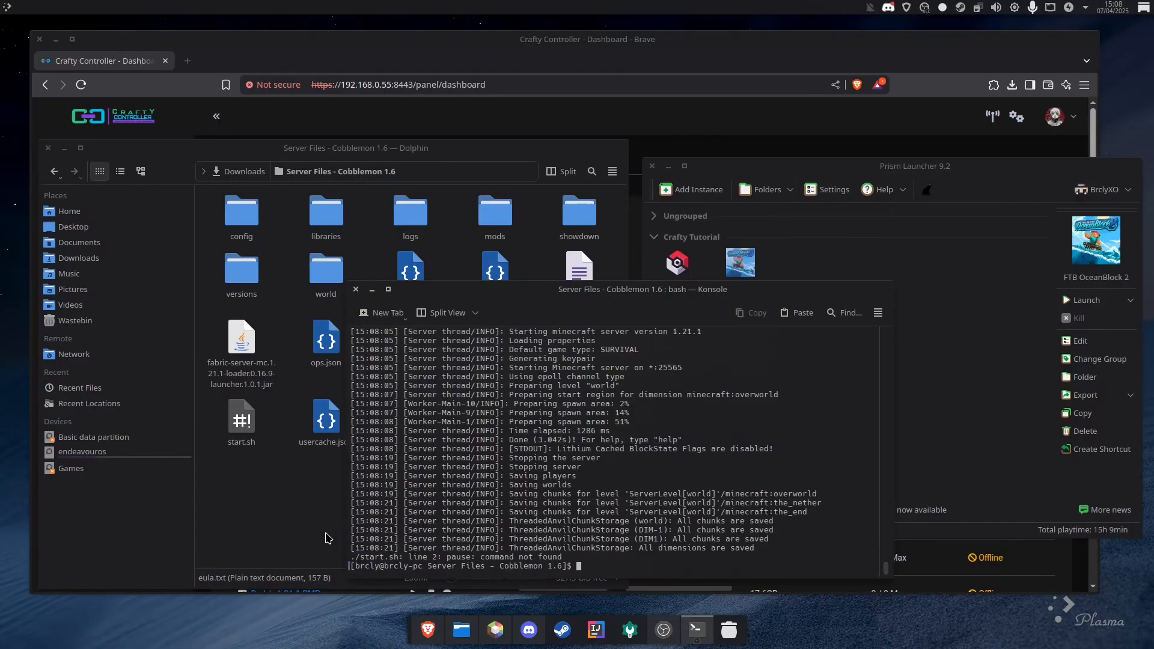
left_click(349, 434)
left_click_drag(598, 482, 233, 191)
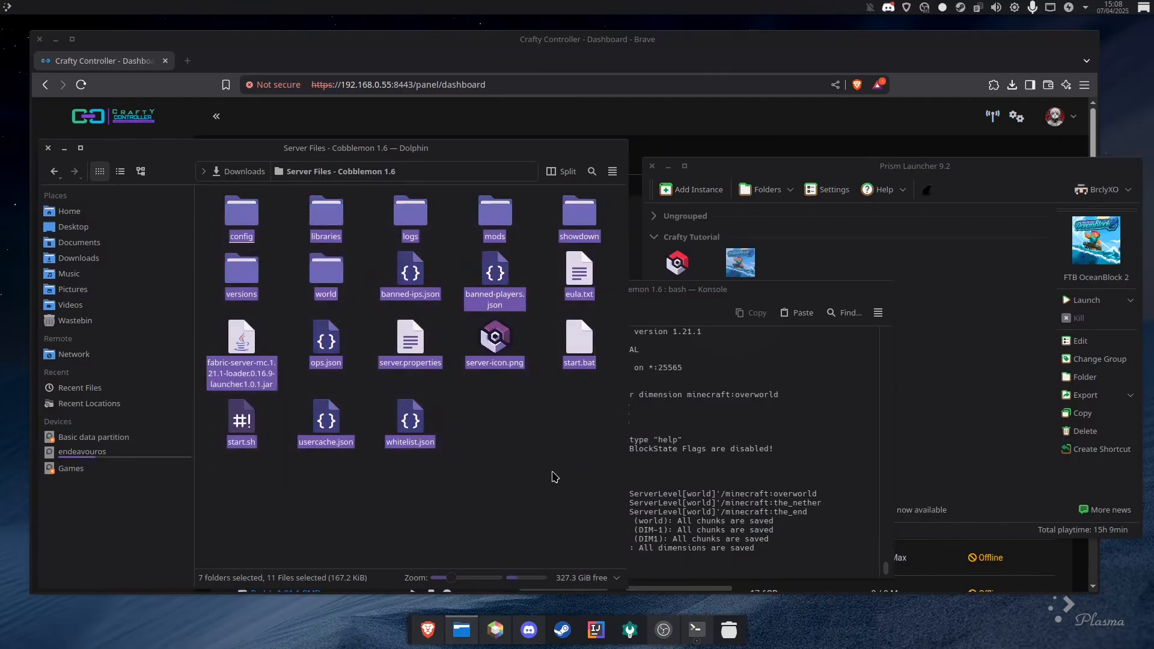
left_click(455, 392)
Set motd to "Crafty Cobblemon Fabric 1.6" in server.properties and save the file.
double_click(410, 341)
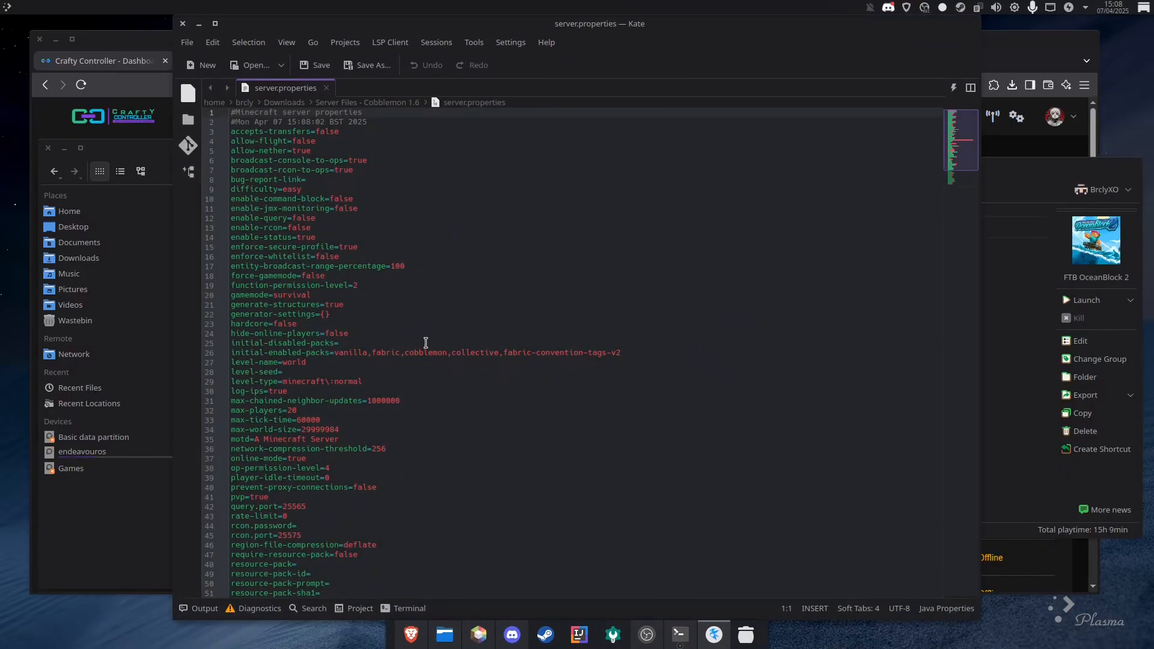
scroll(439, 374, "down", 4)
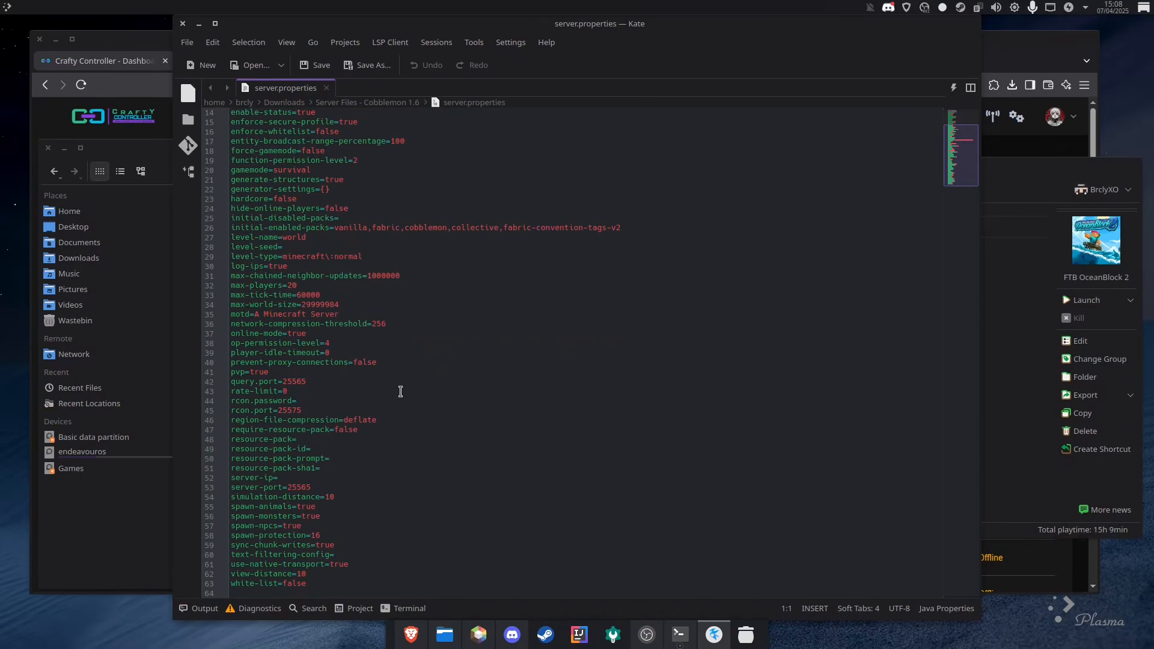
left_click_drag(340, 314, 255, 316)
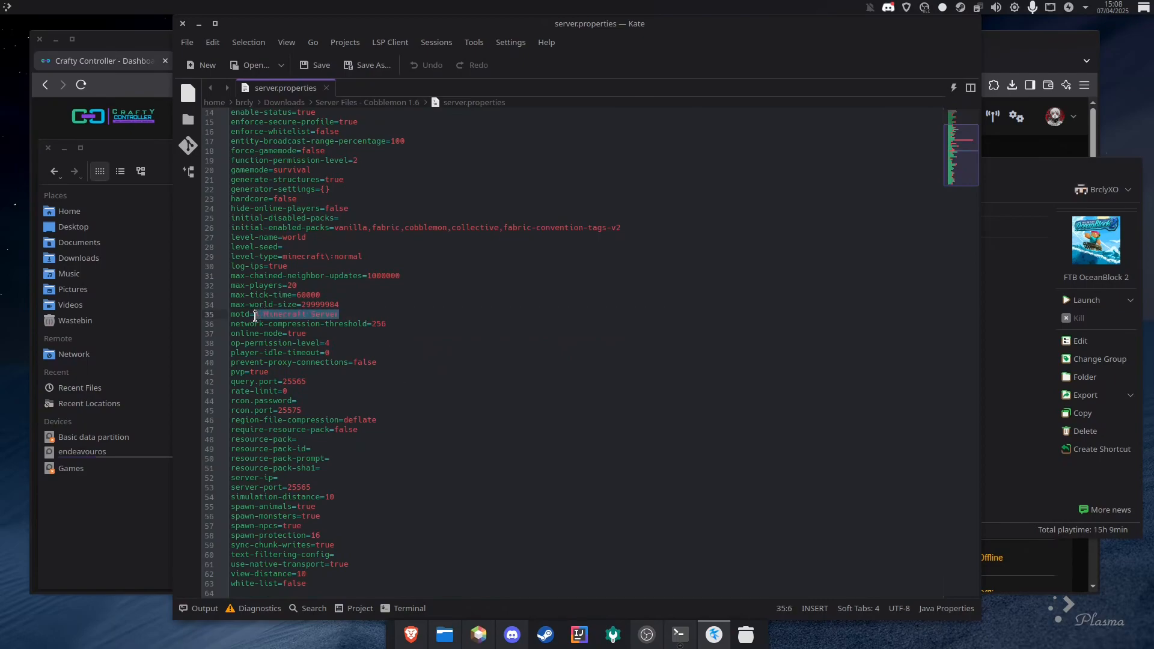
type("Crafty Cobblemon Fabric 1.6")
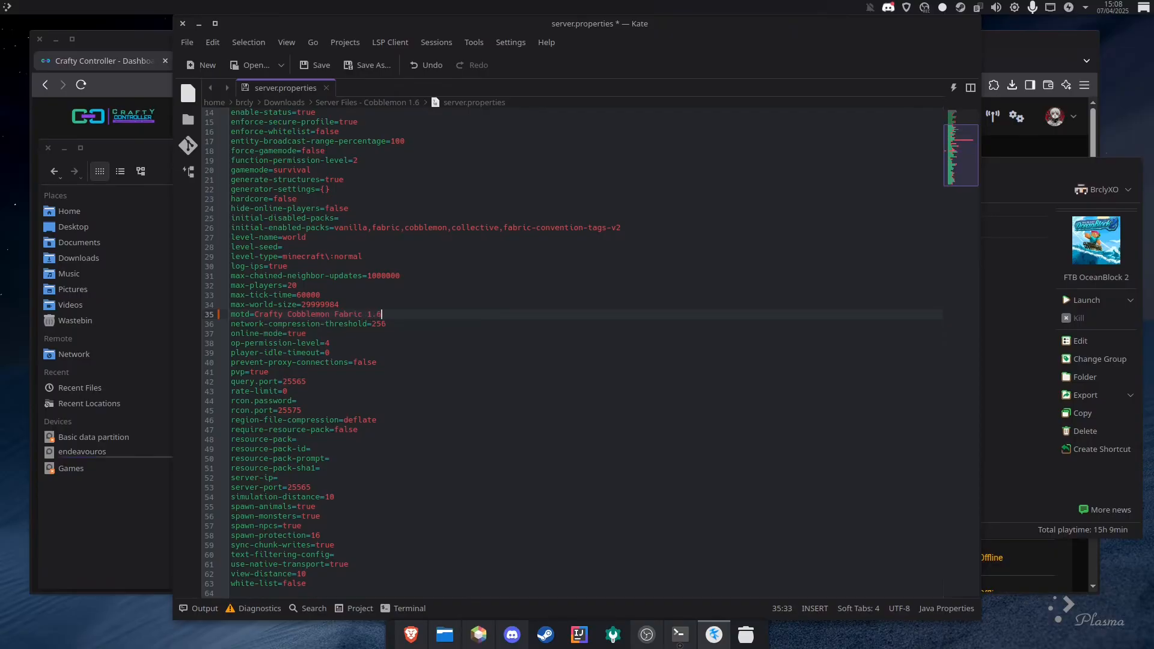
left_click(413, 401)
key("ctrl+s")
Check the server-port value and the other settings in server.properties and close the editor.
left_click(318, 487)
left_click_drag(319, 487, 287, 487)
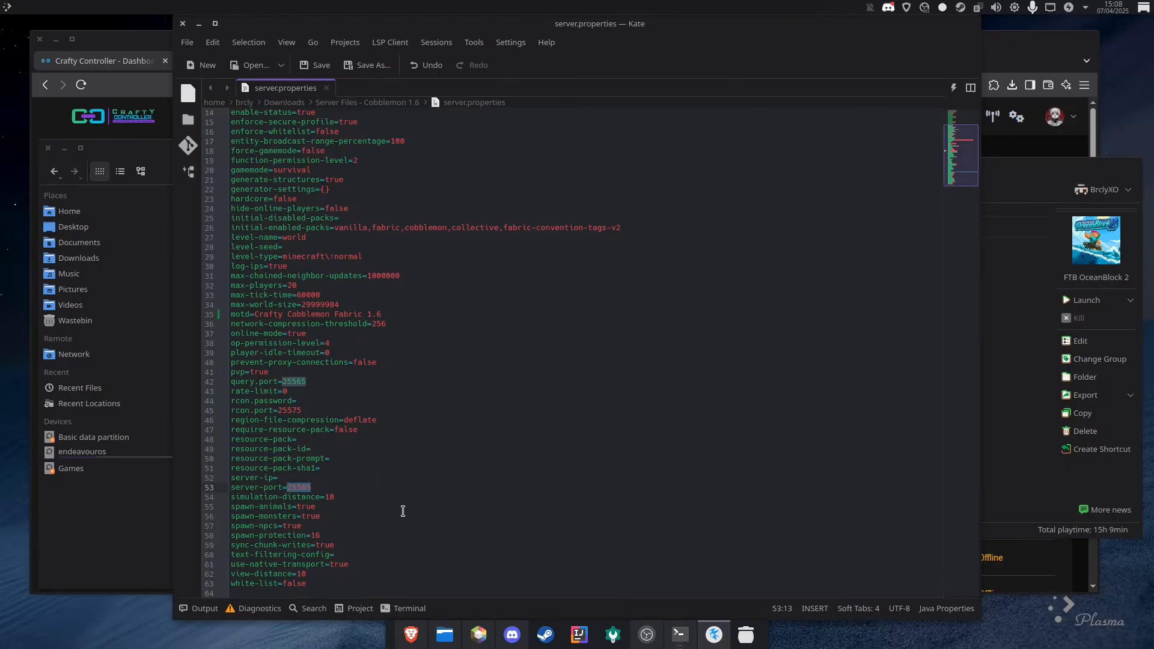
scroll(405, 503, "up", 4)
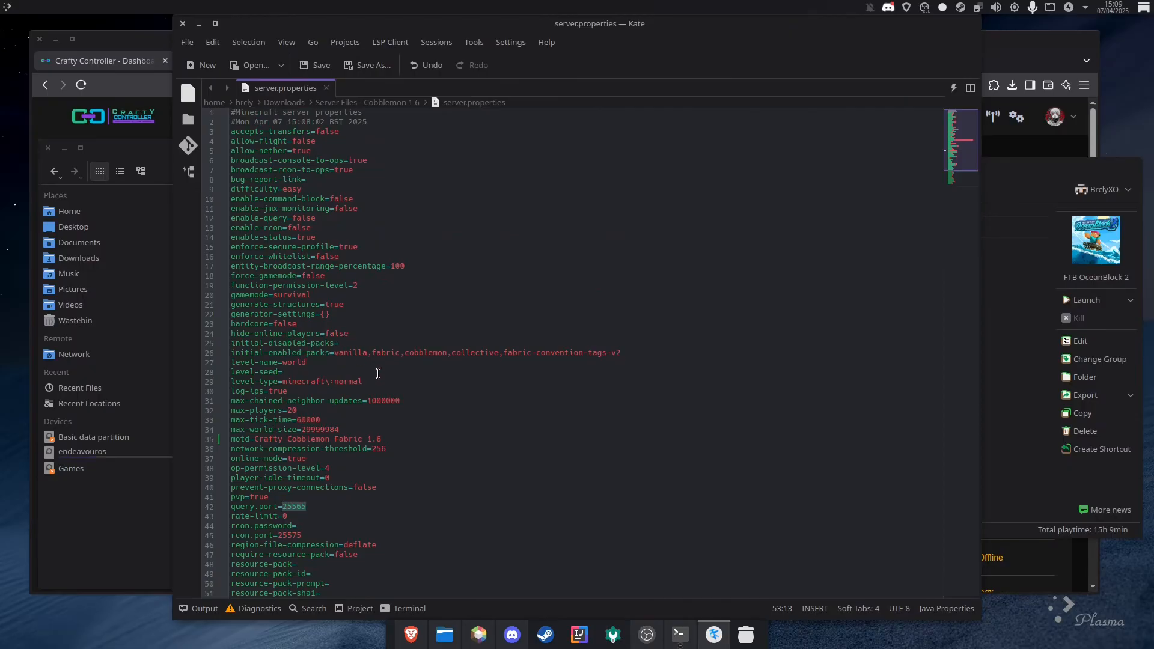
left_click(182, 24)
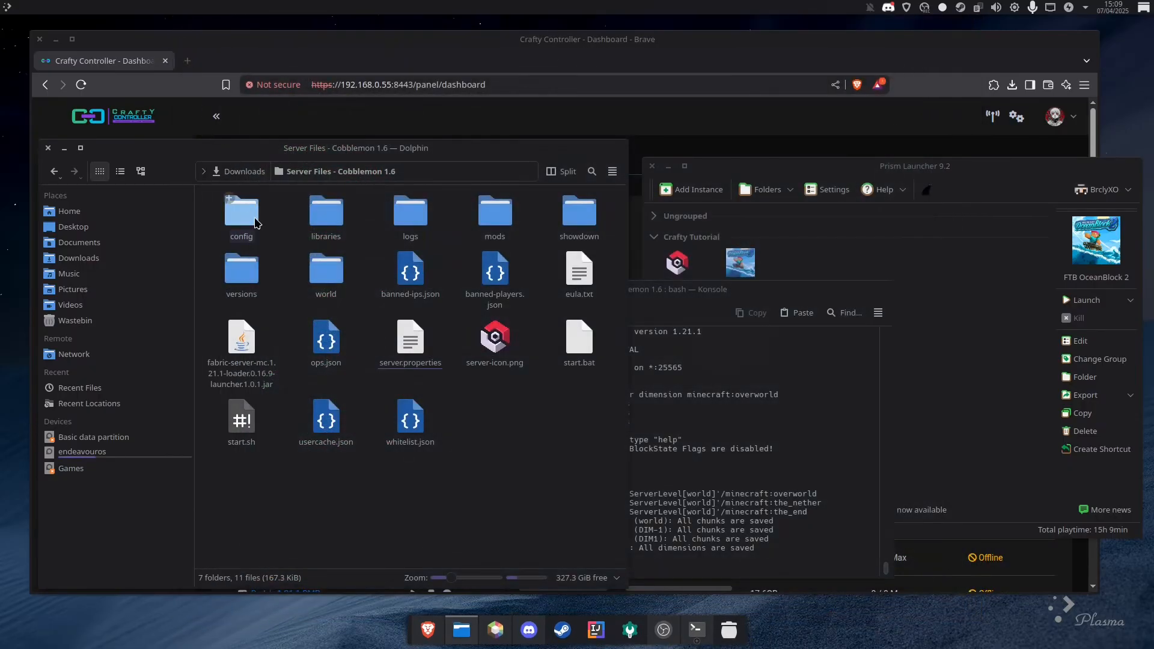
Compress all files and folders in Server Files - Cobblemon 1.6 into Archive.zip.
left_click_drag(223, 488, 604, 196)
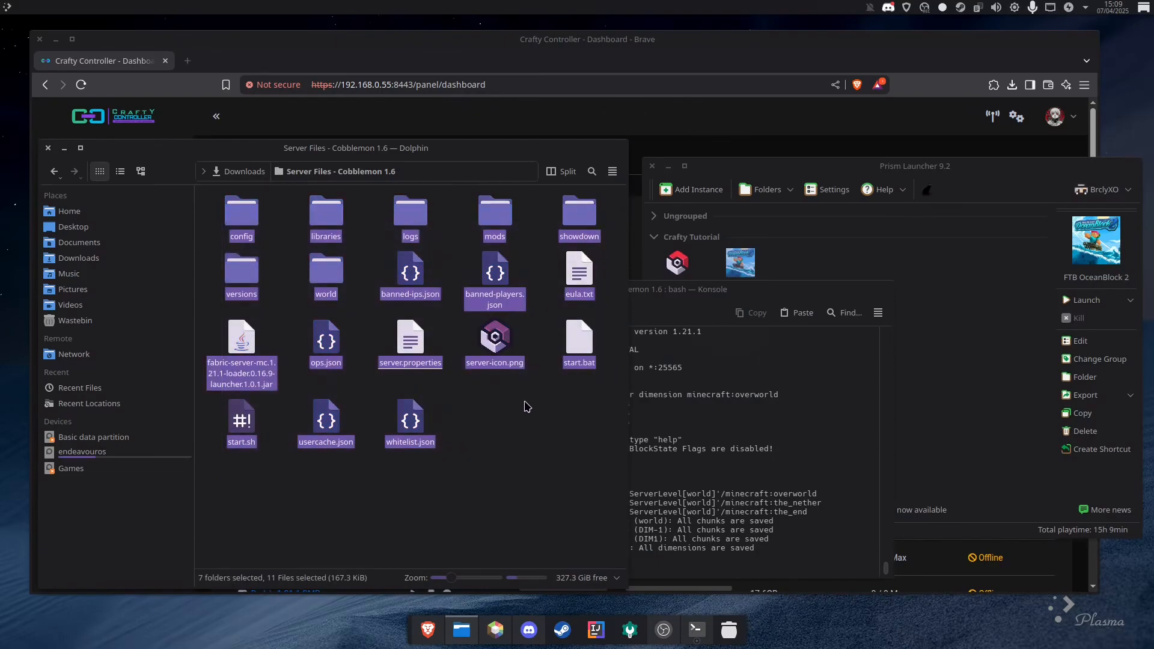
right_click(587, 229)
mouse_move(622, 454)
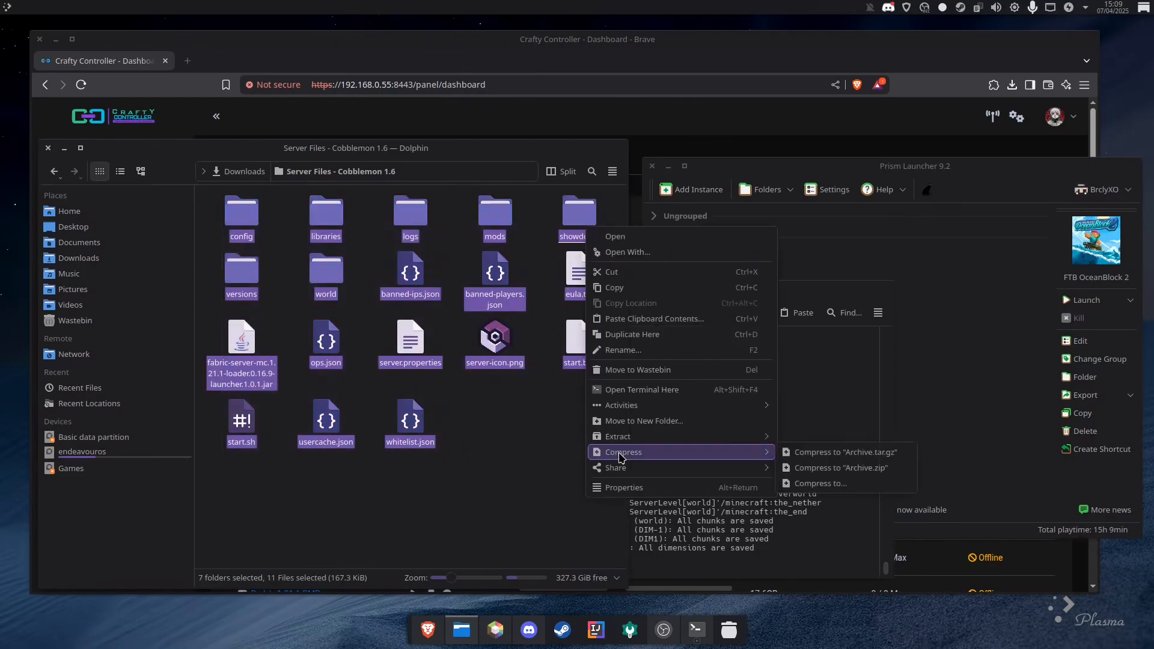
left_click(833, 468)
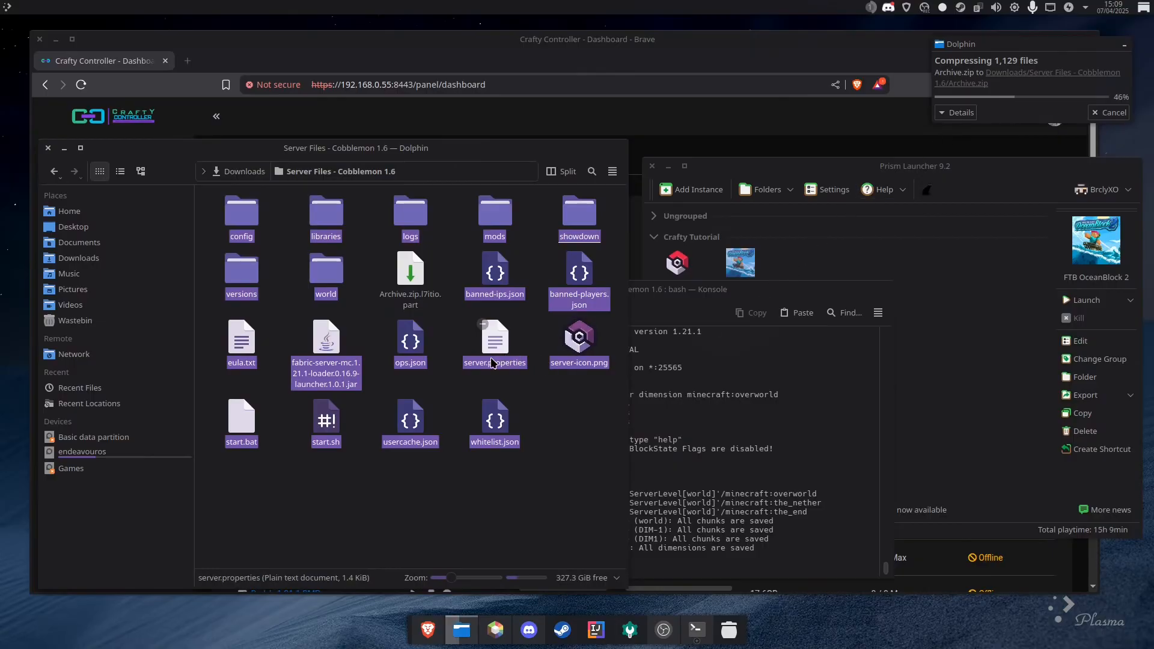
left_click(548, 461)
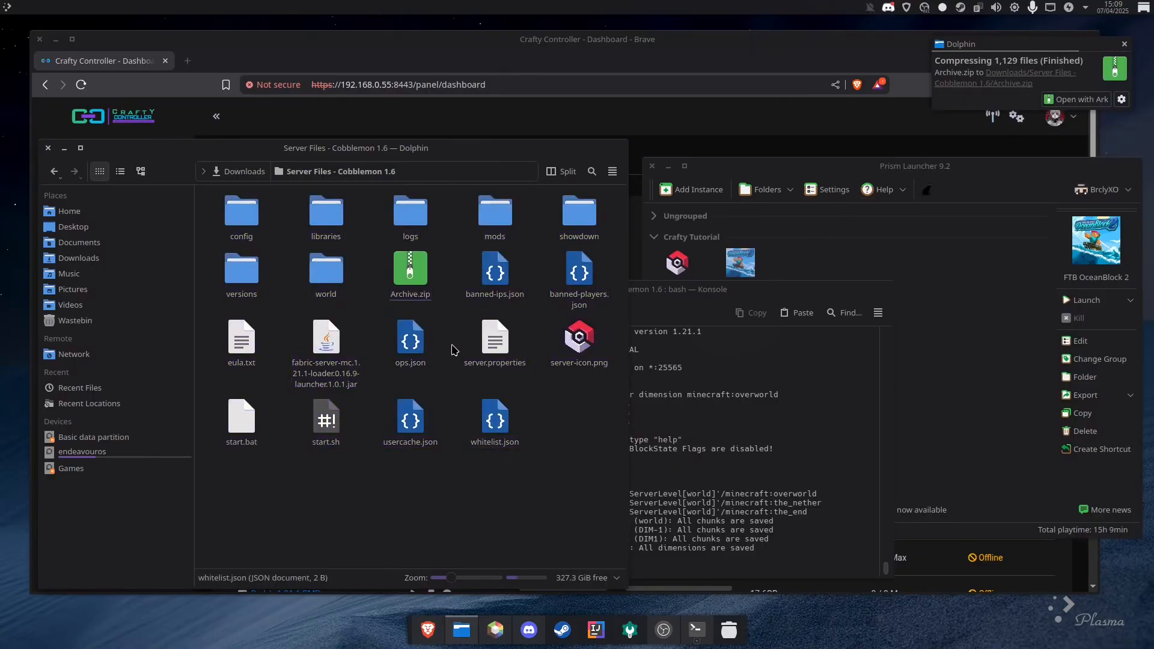
Rename Archive.zip to "Cobblemon 1.6.zip" and move it up into the Downloads folder.
right_click(409, 269)
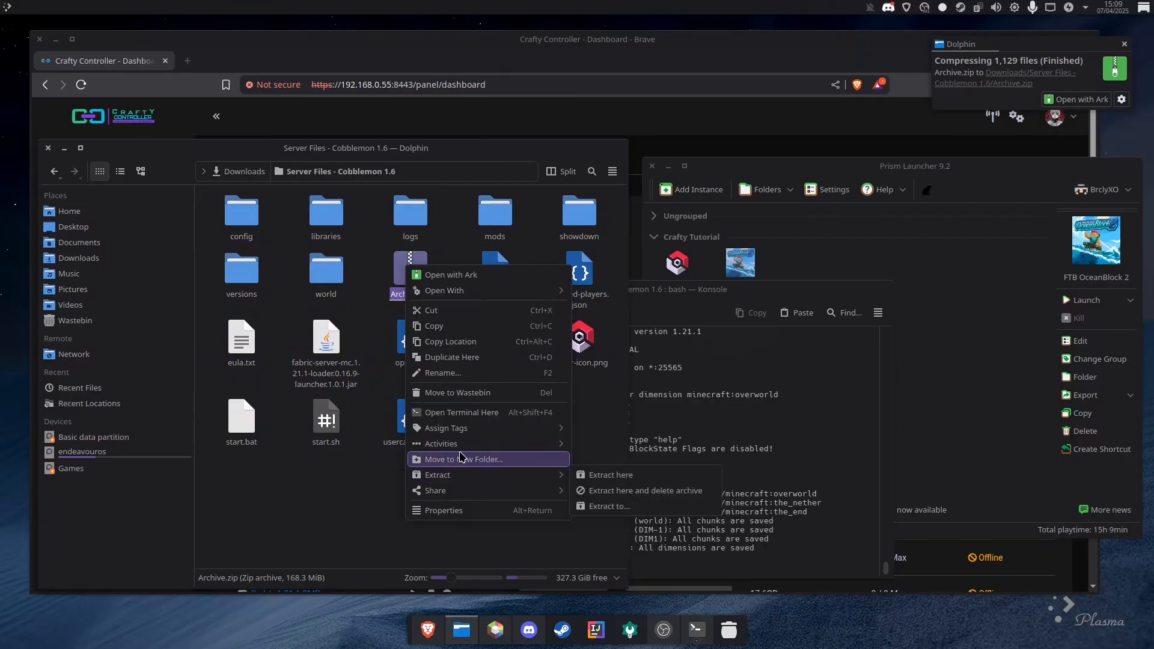
left_click(472, 373)
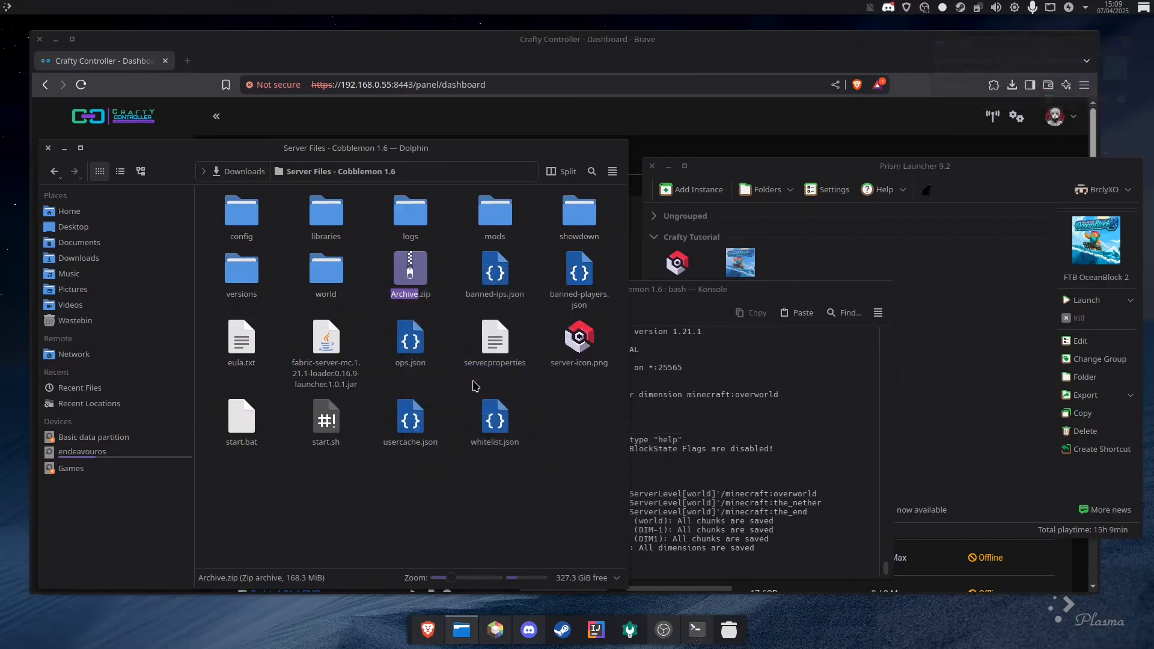
type("Cobblemon 1.6")
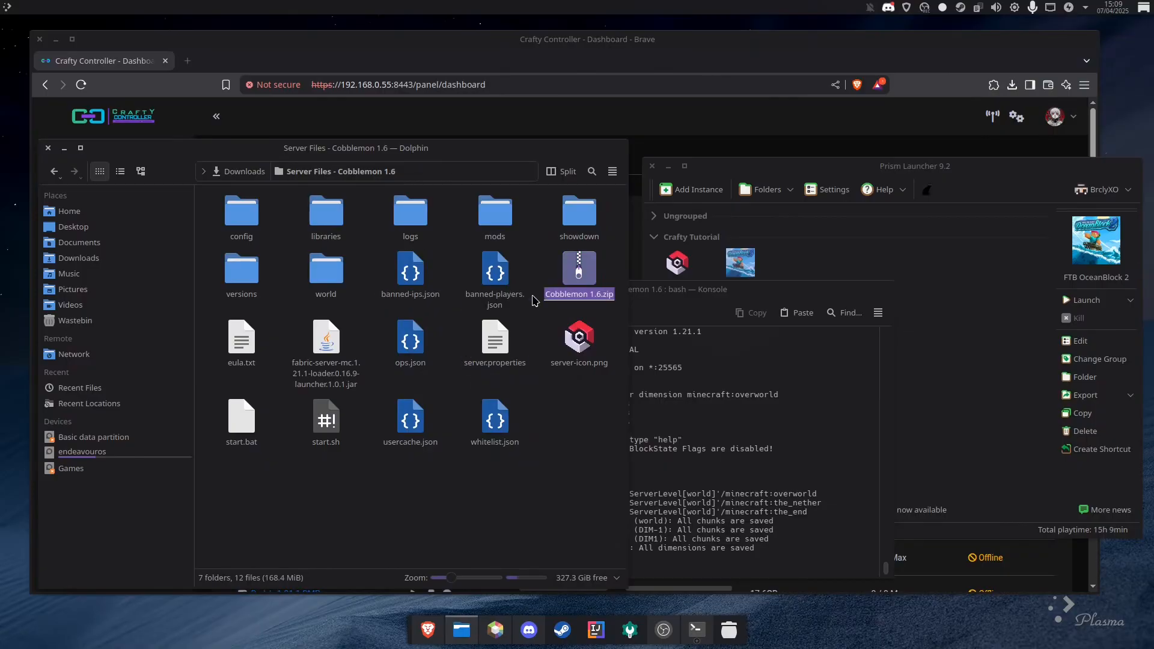
key("ctrl+x")
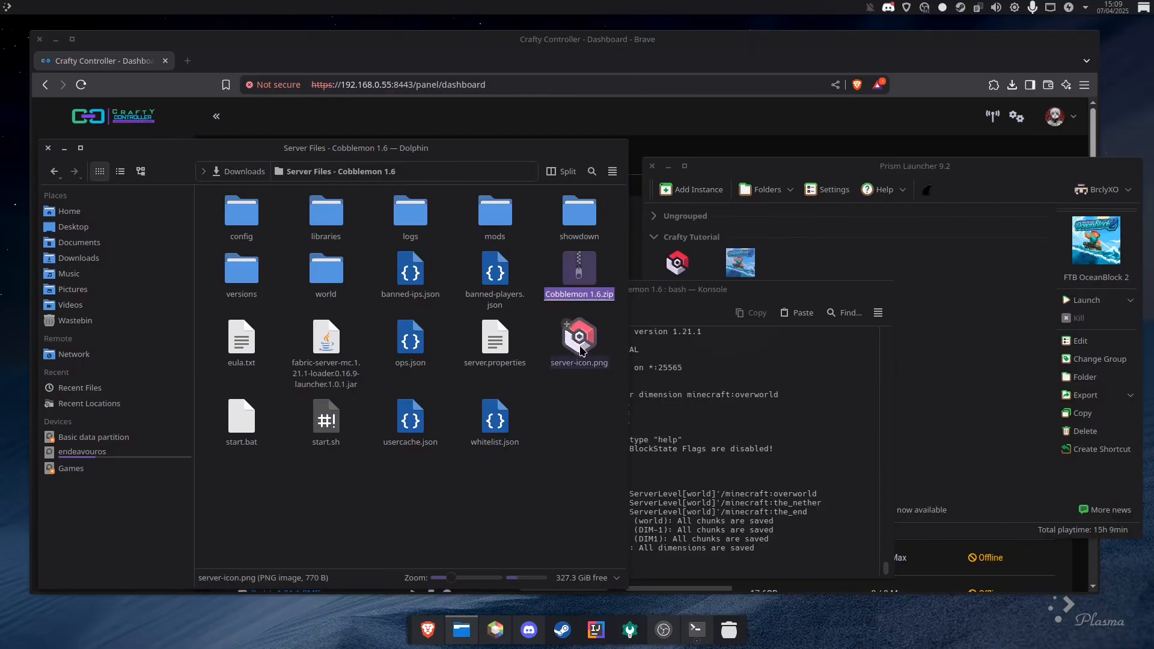
left_click(244, 173)
key("ctrl+v")
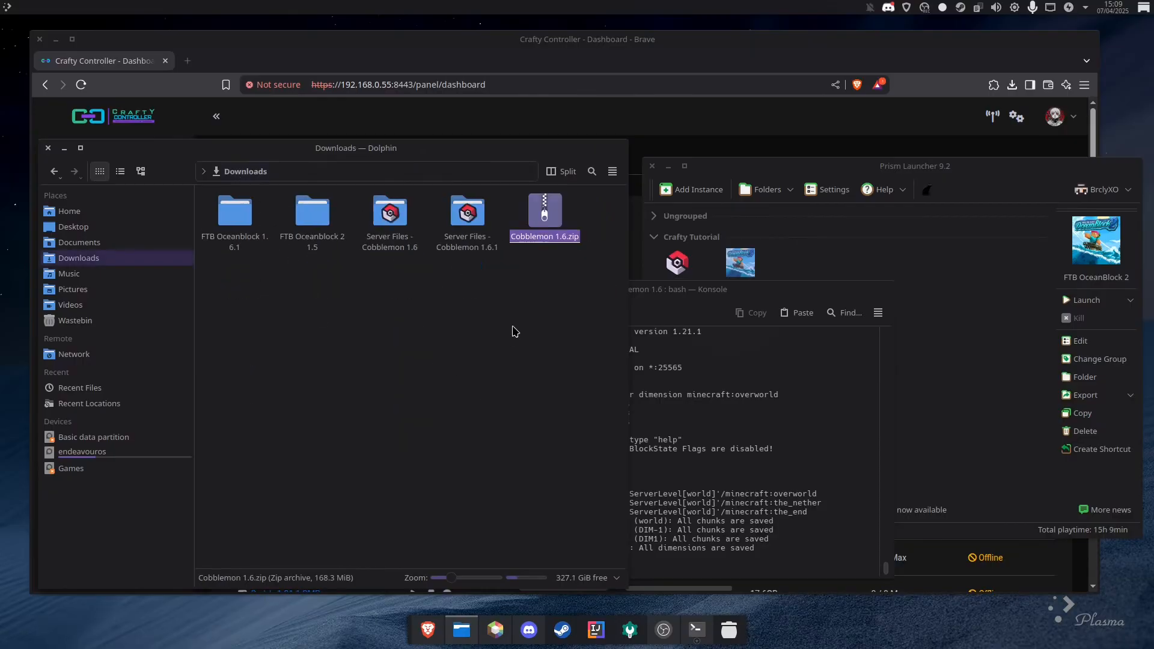
left_click(505, 335)
Switch to Crafty Controller and open the Upload Zip File For Server Import form for creating a new server.
left_click(660, 151)
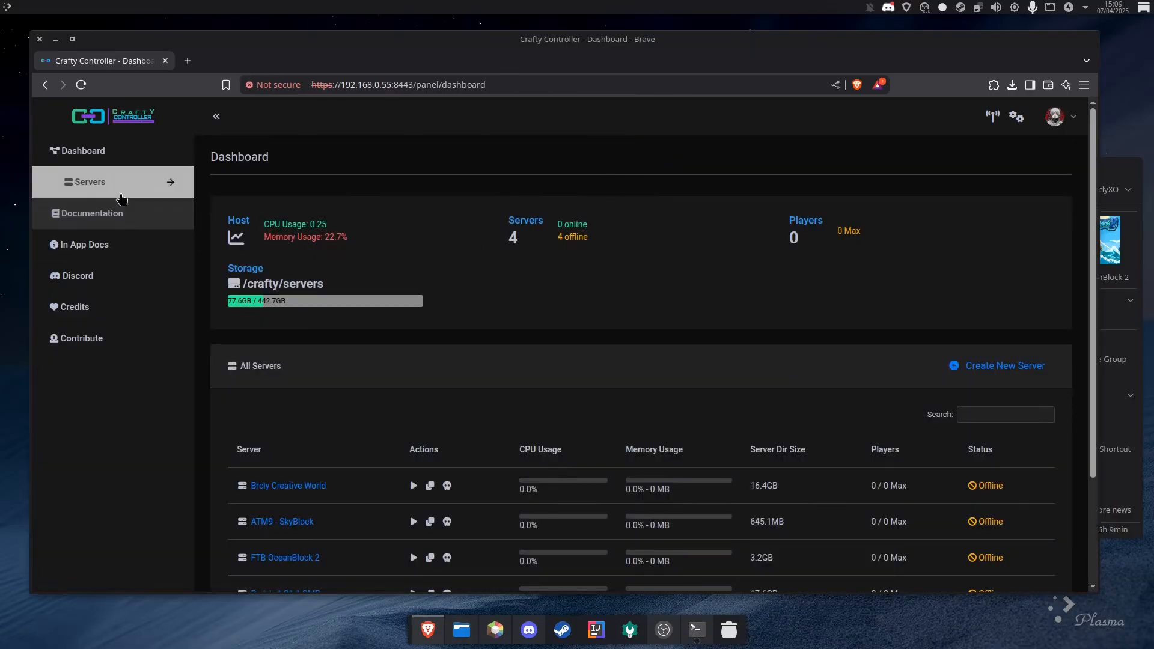
left_click(105, 182)
left_click(106, 210)
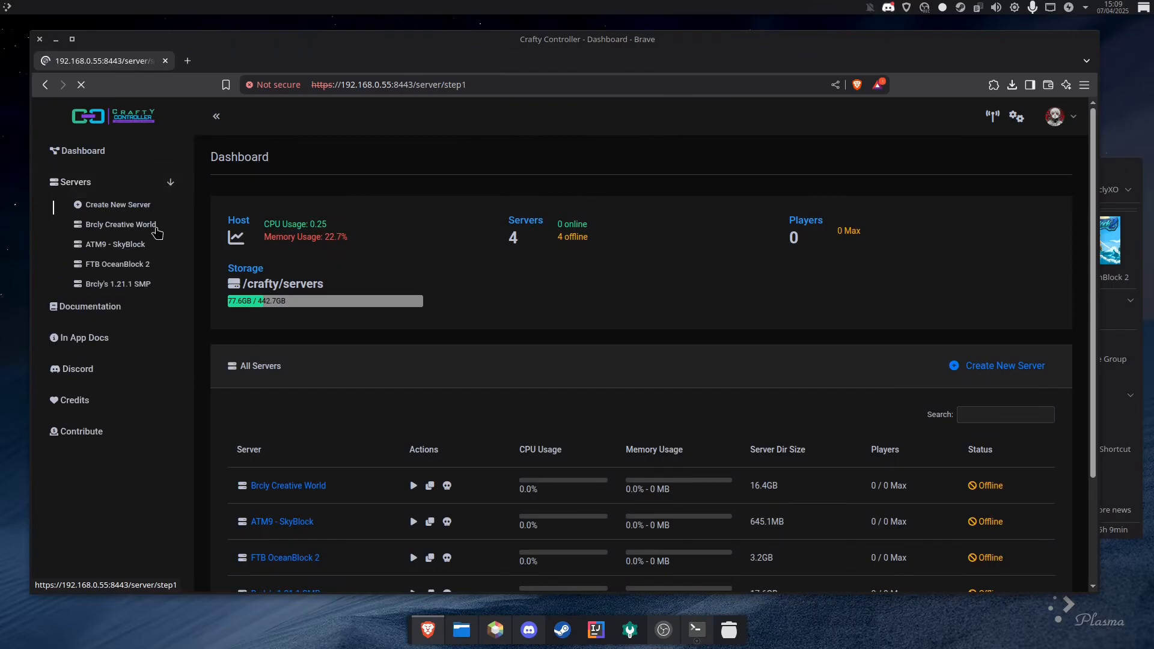
scroll(642, 245, "down", 6)
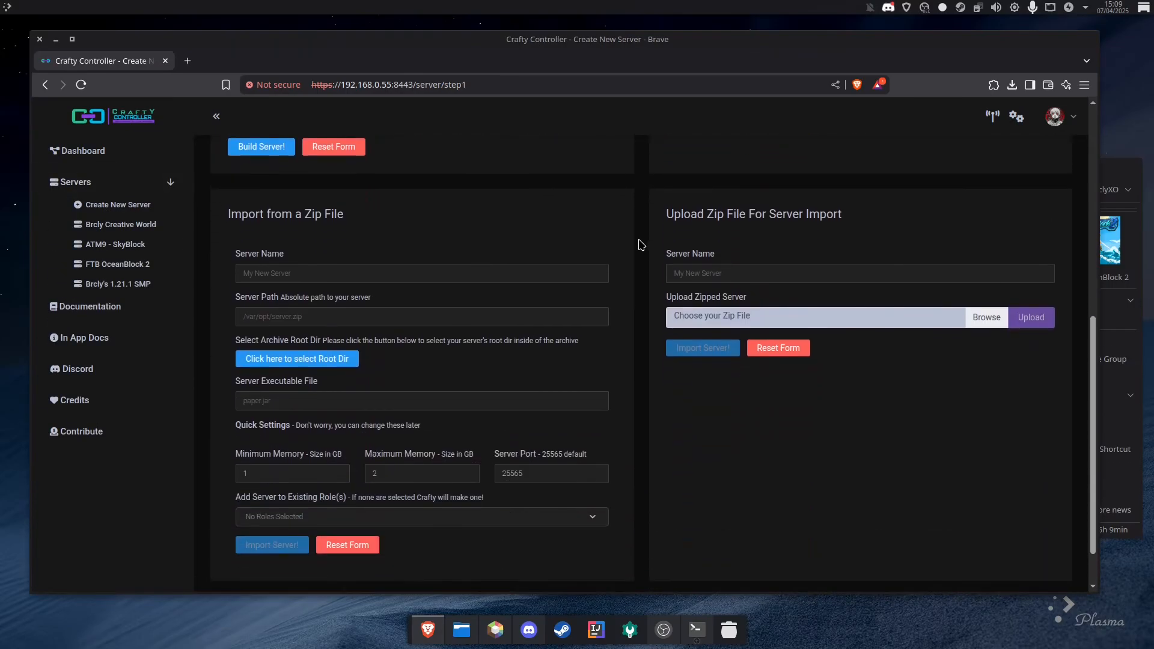
left_click_drag(667, 217, 852, 222)
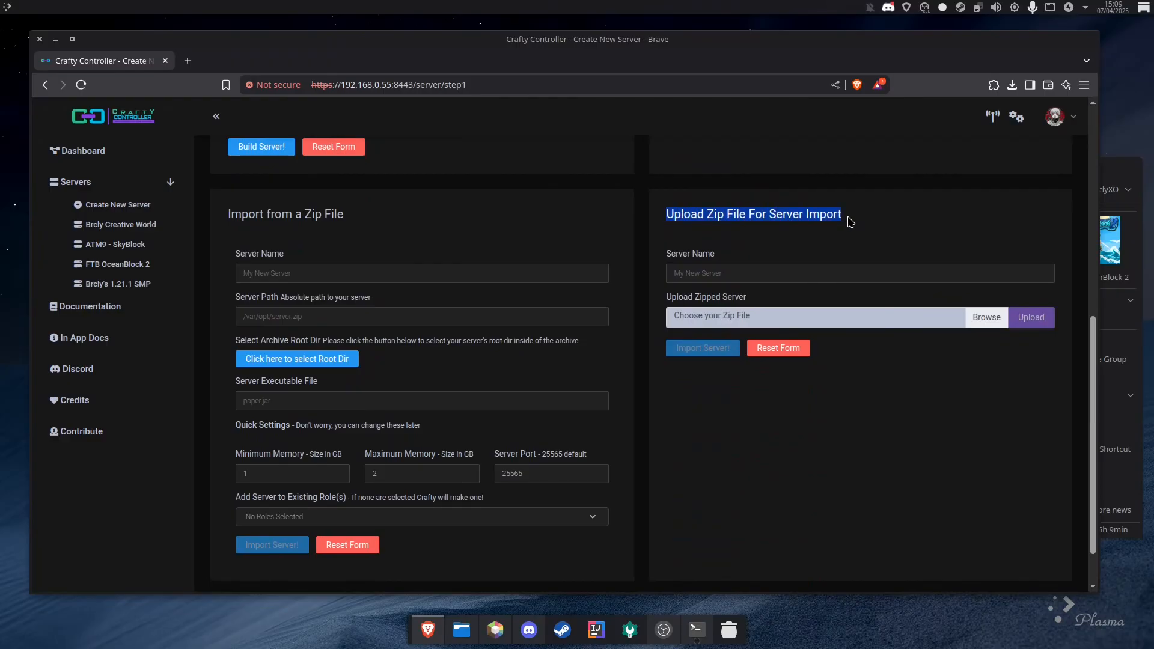
Name the new server "Cobblemon Crafty" and upload Cobblemon 1.6.zip from Downloads as the zipped server.
left_click(754, 274)
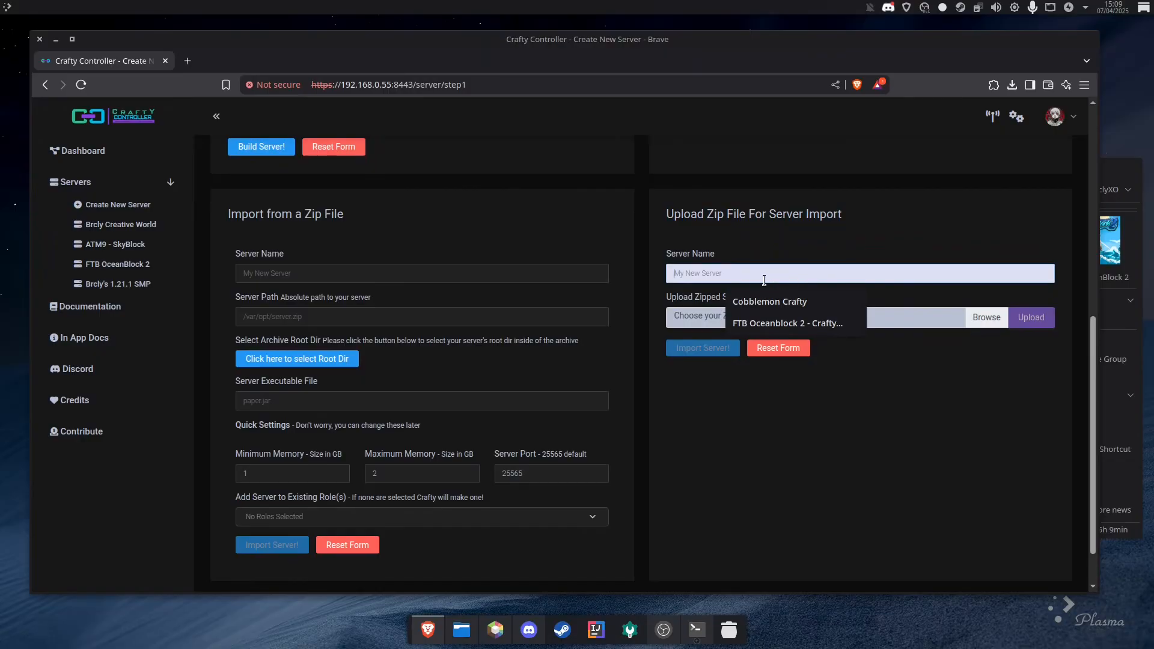
left_click(764, 300)
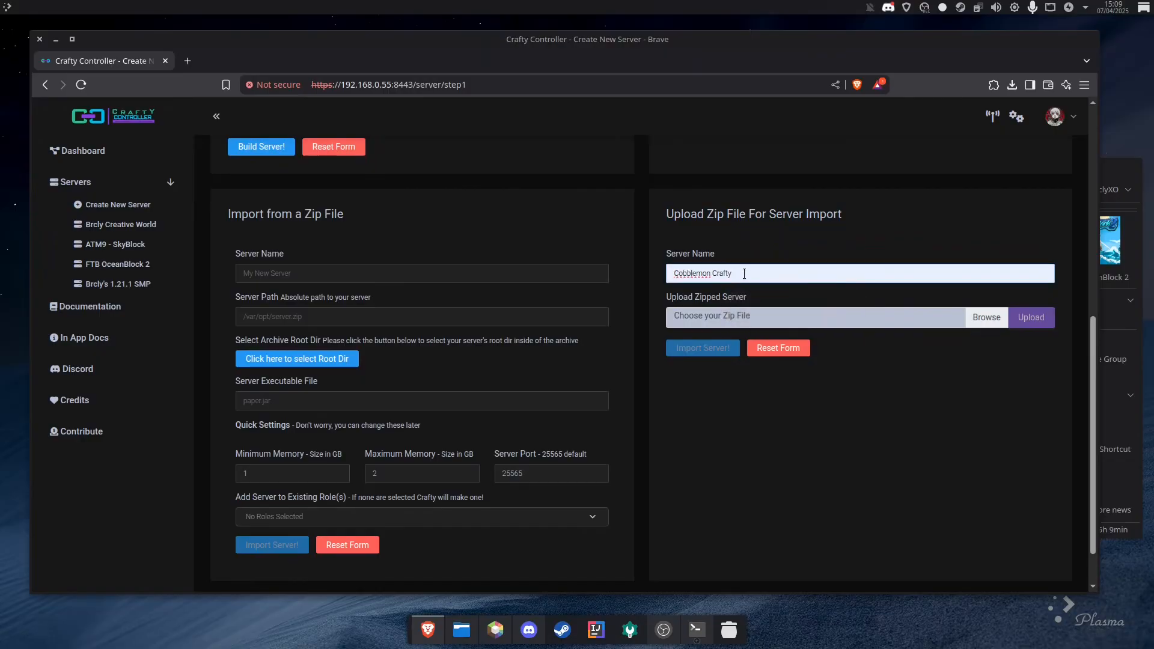
left_click(965, 324)
left_click(517, 170)
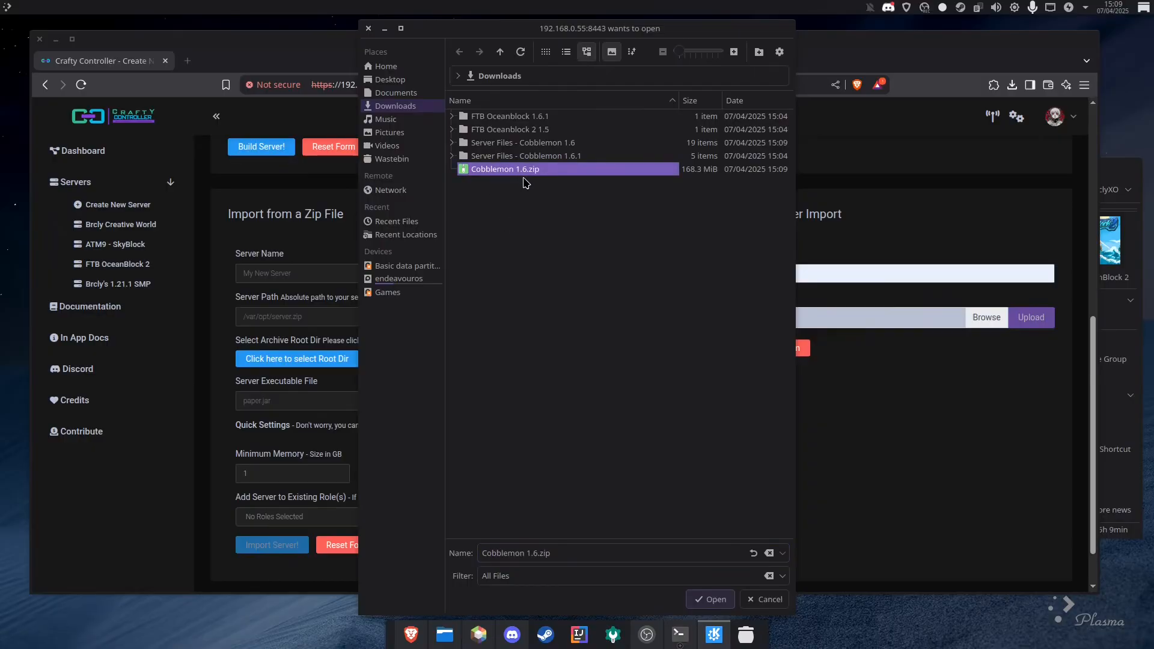
left_click(702, 601)
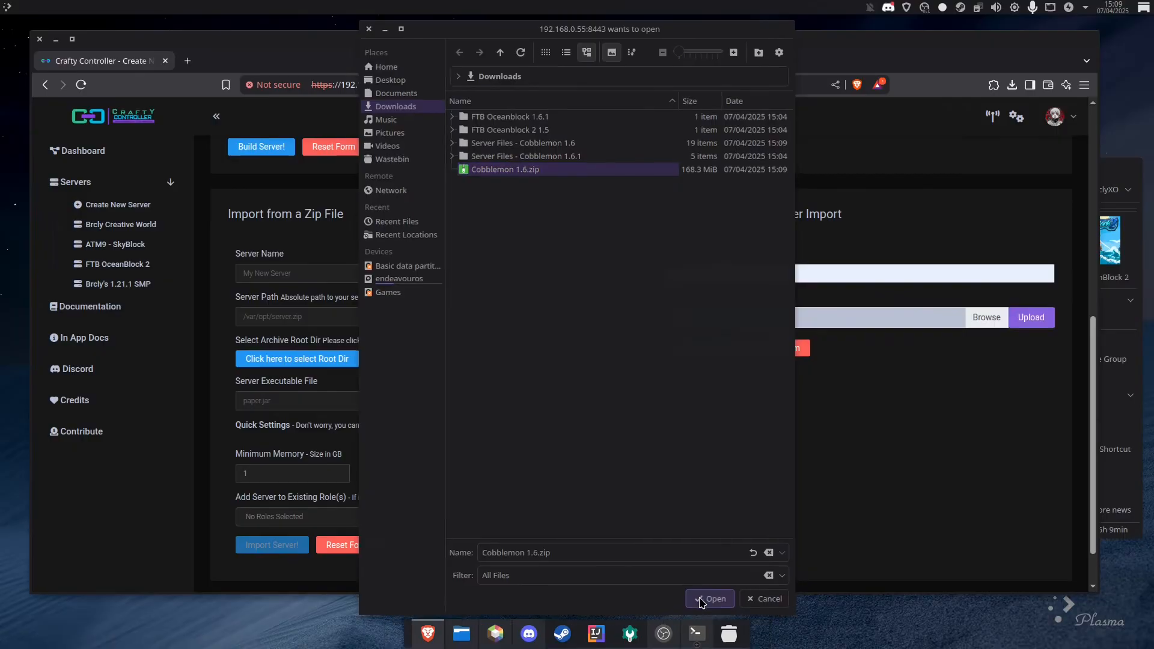
left_click(1039, 317)
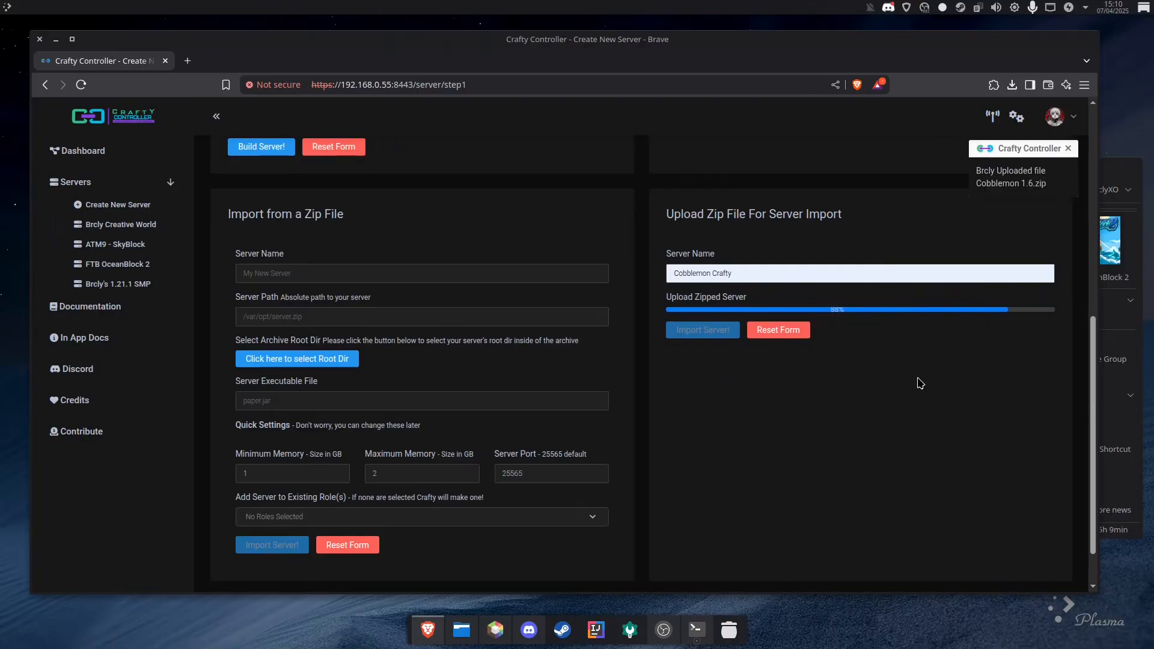
Select the top-level Files directory as the uploaded archive's root directory and save the choice.
scroll(915, 380, "down", 2)
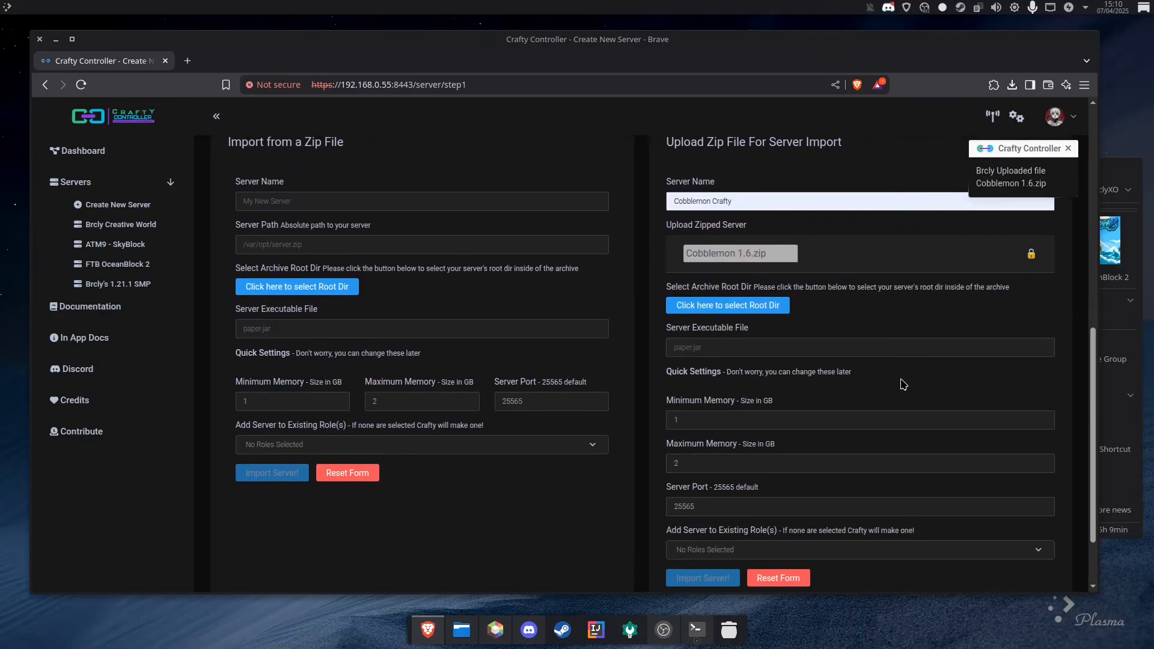
left_click_drag(671, 289, 752, 308)
left_click(752, 307)
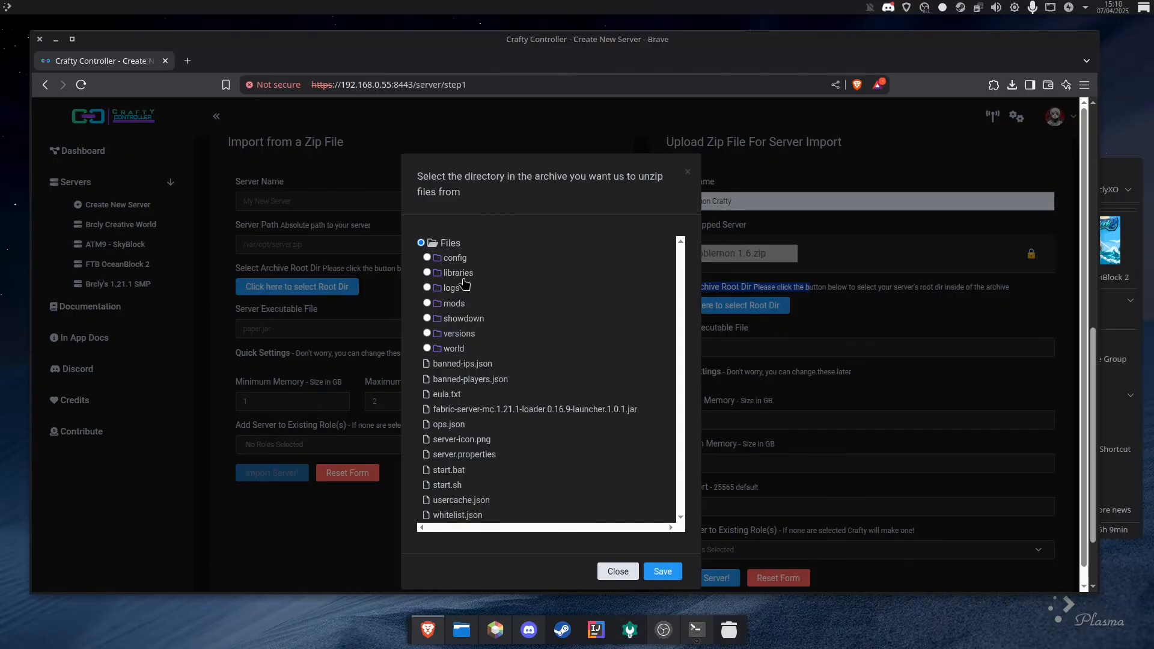
scroll(458, 275, "down", 3)
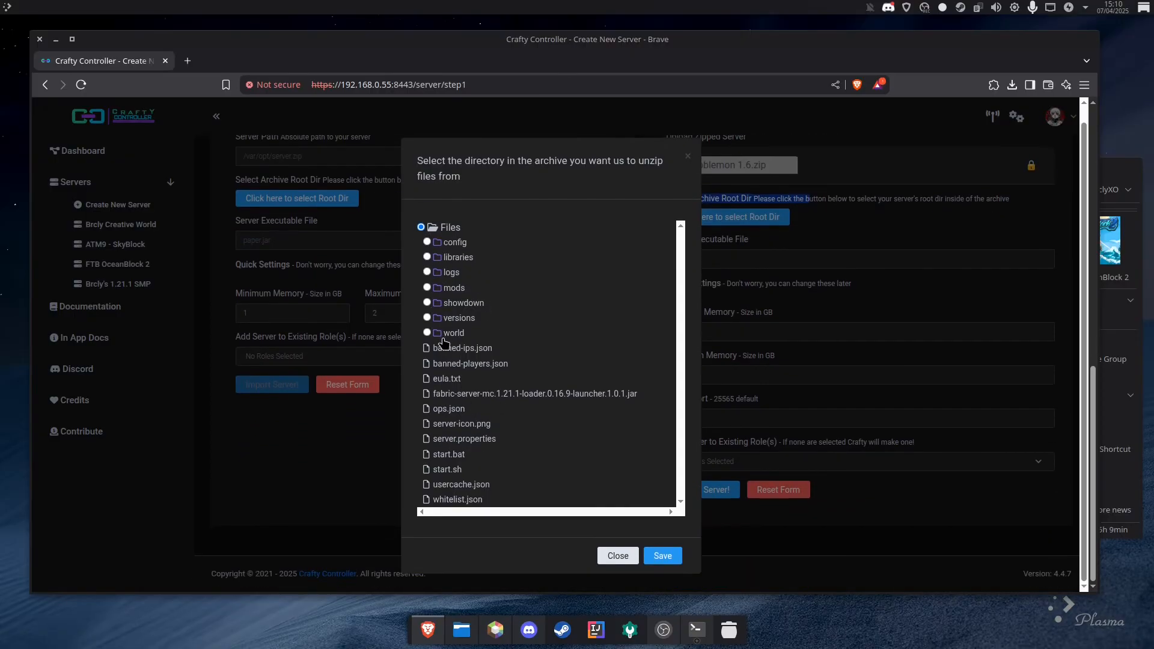
left_click(662, 556)
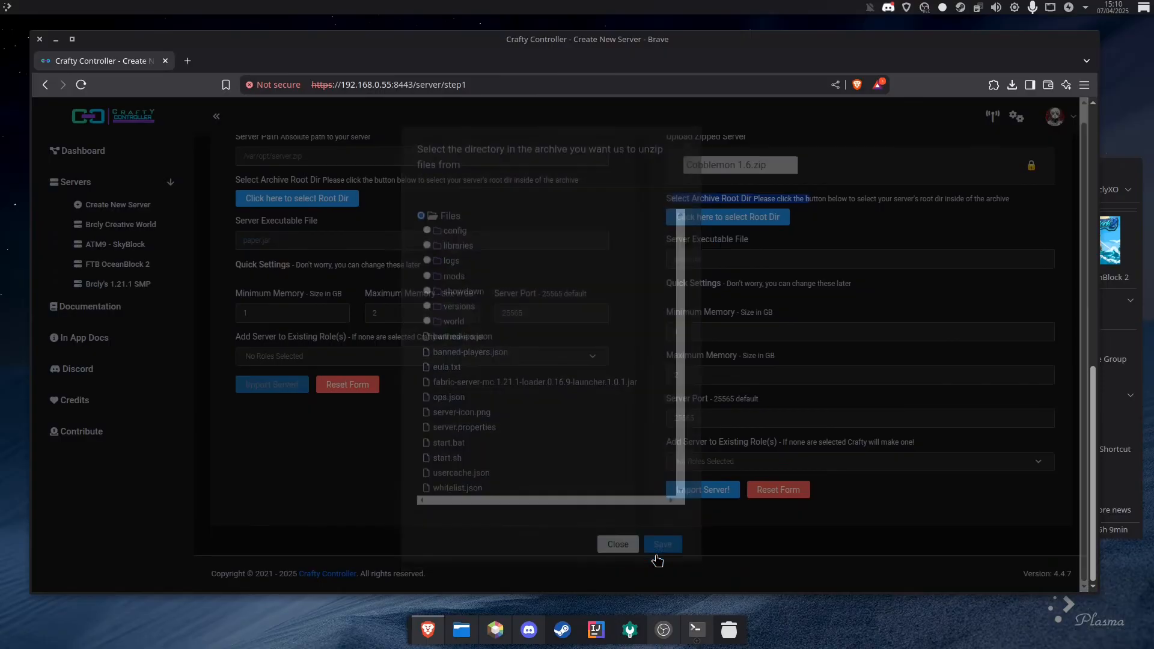
Copy the Fabric launcher's full file name from the server folder and enter fabric-server-mc.1.21.1-loader.0.16.9-launcher.1.0.1.jar as the Server Executable File.
left_click(727, 259)
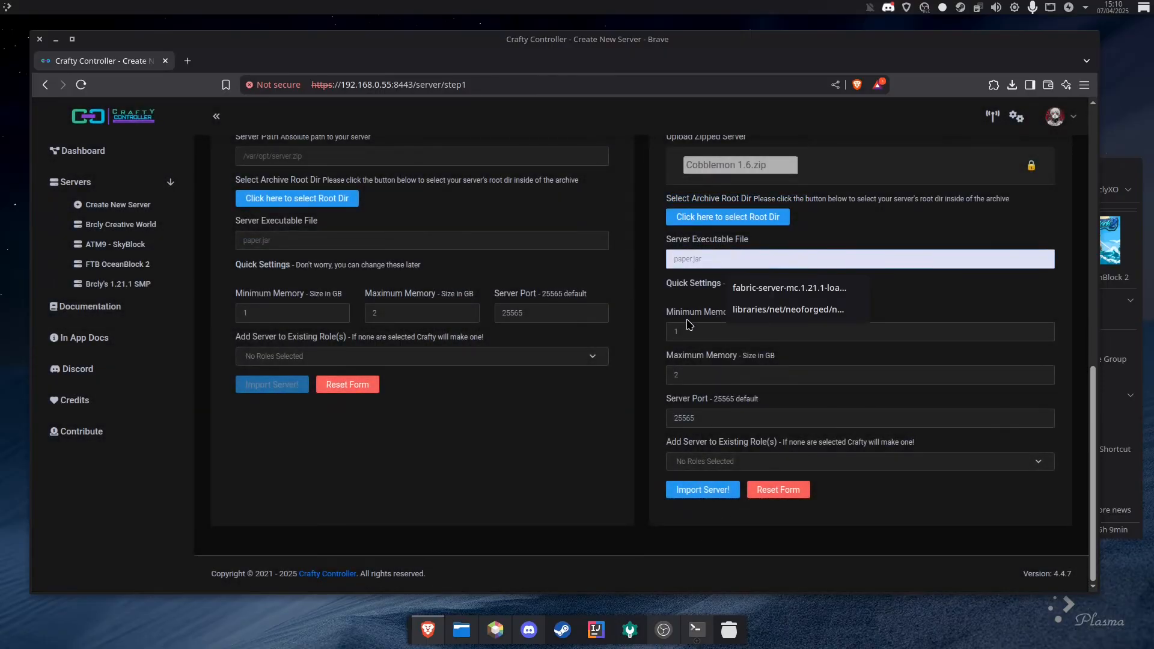
left_click(462, 630)
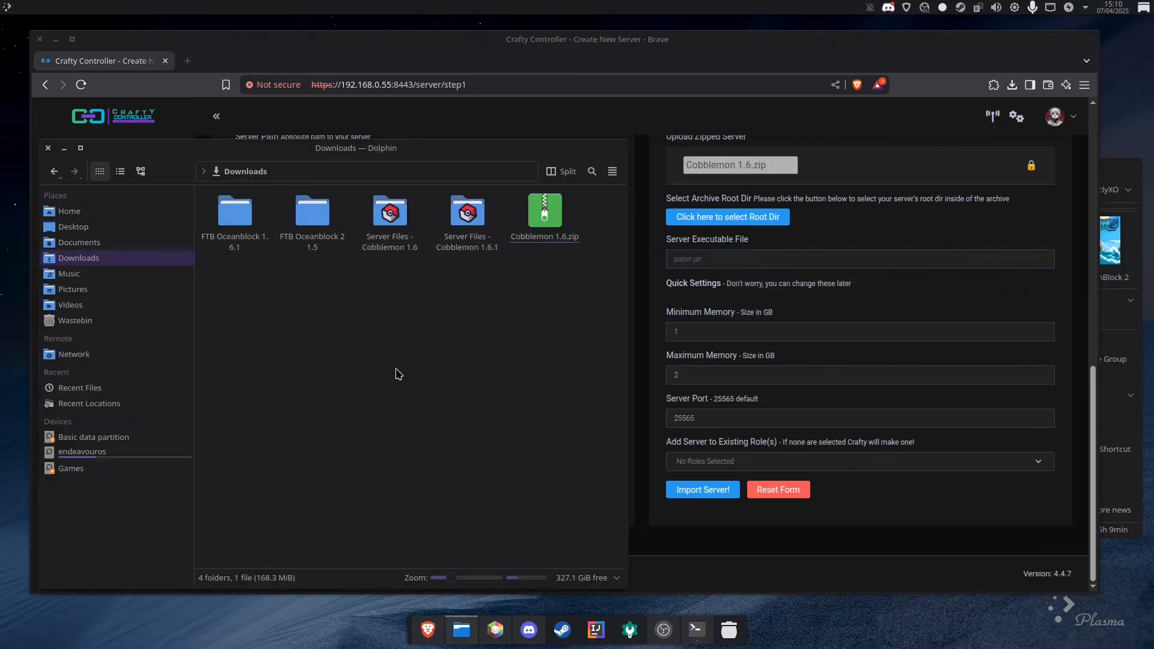
double_click(390, 214)
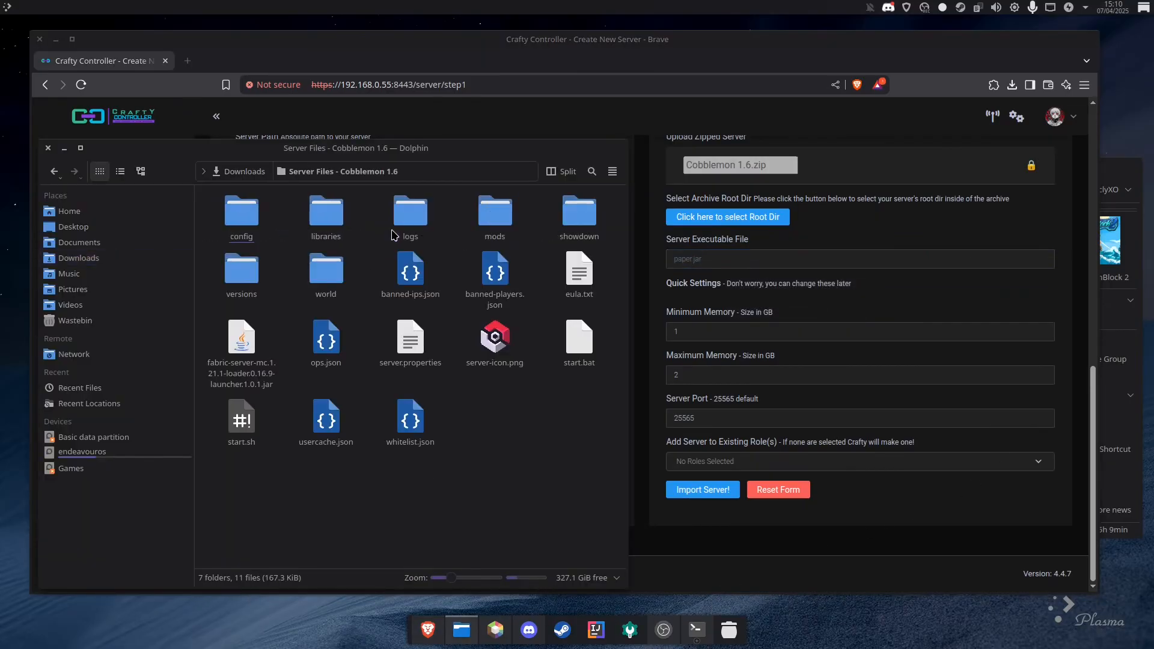
right_click(238, 380)
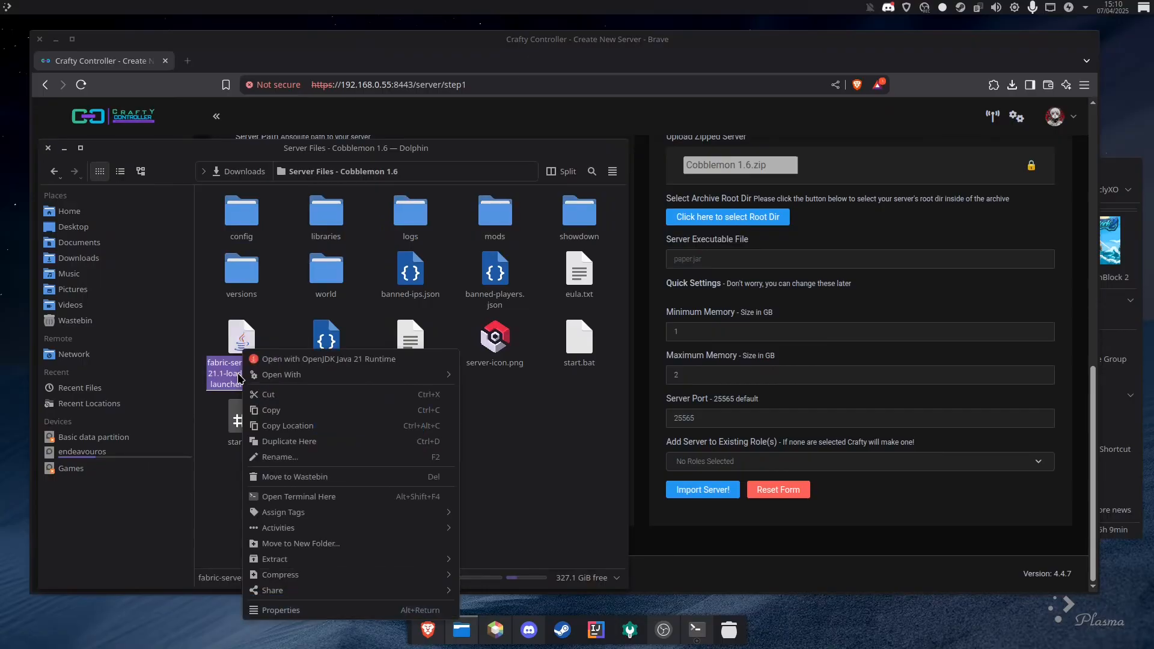
mouse_move(269, 532)
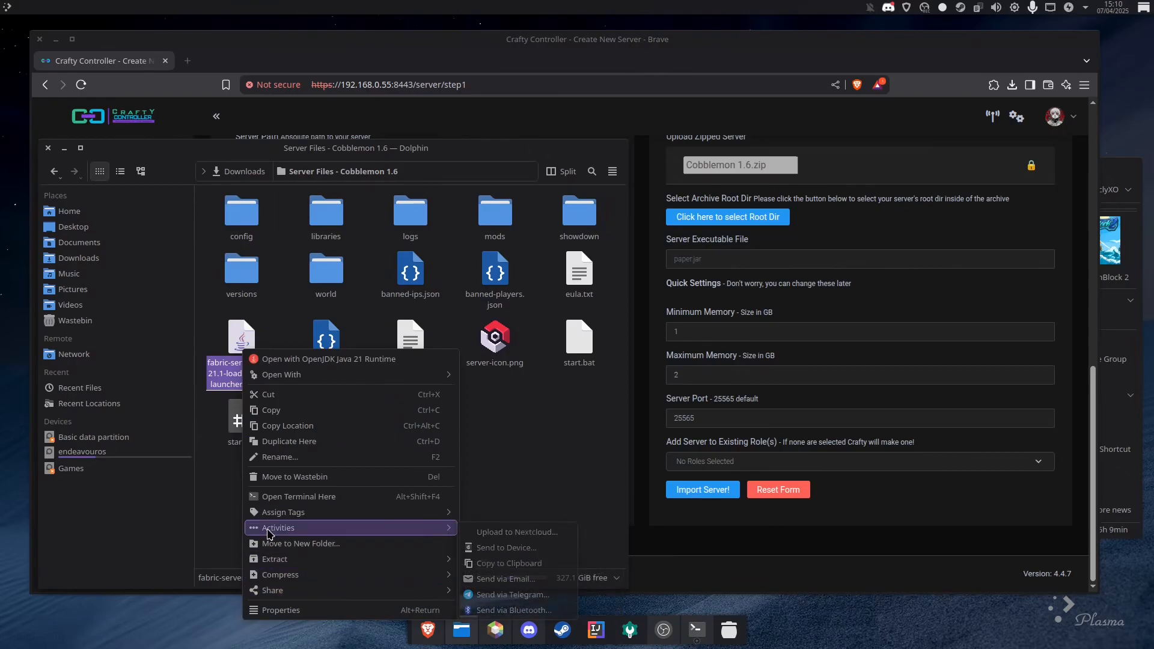
left_click(265, 458)
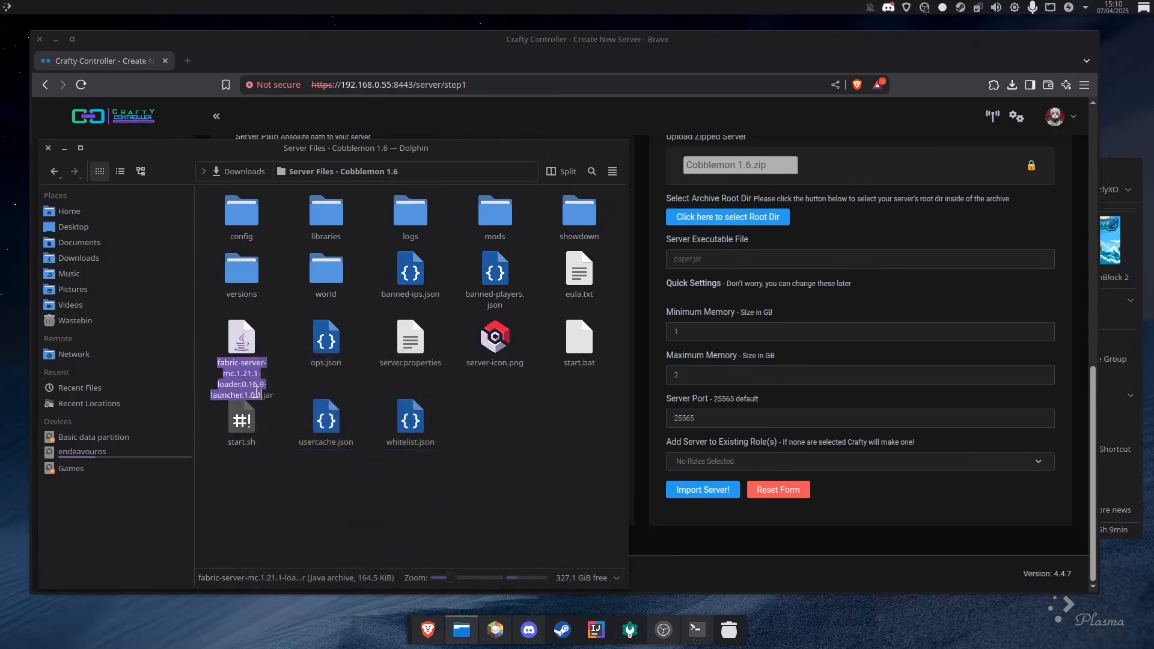
left_click_drag(272, 396, 218, 360)
key("ctrl+c")
left_click(475, 497)
left_click(744, 259)
key("ctrl+v")
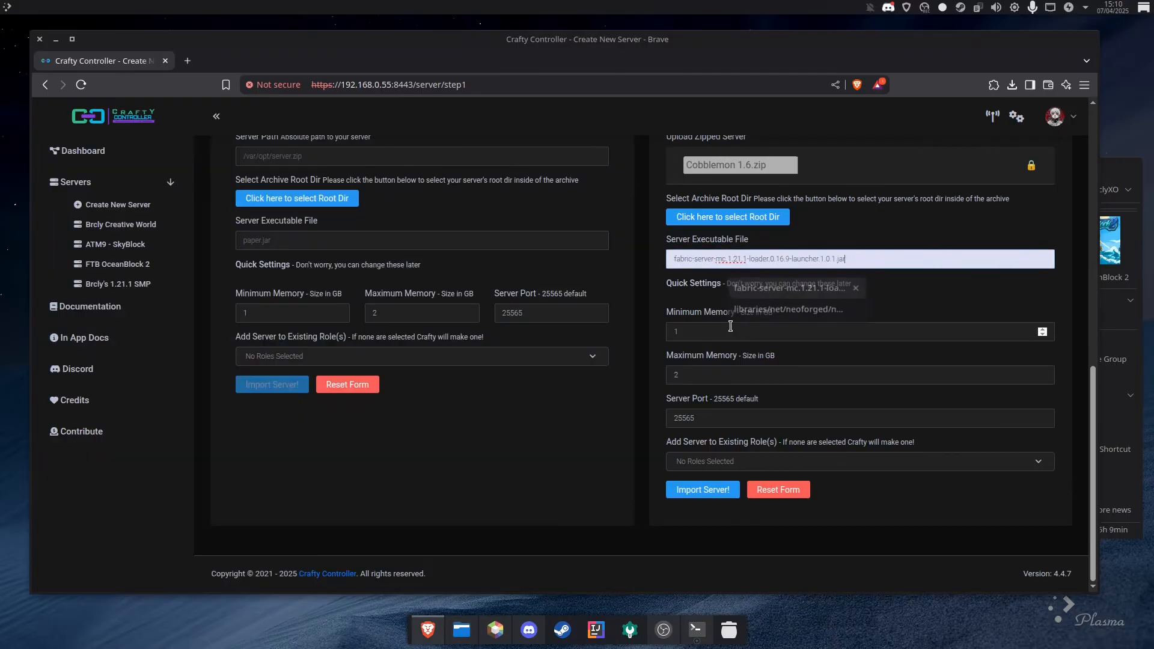
Review the memory and port settings, import the server with their default values and find Cobblemon Crafty in the dashboard's server list.
left_click(700, 338)
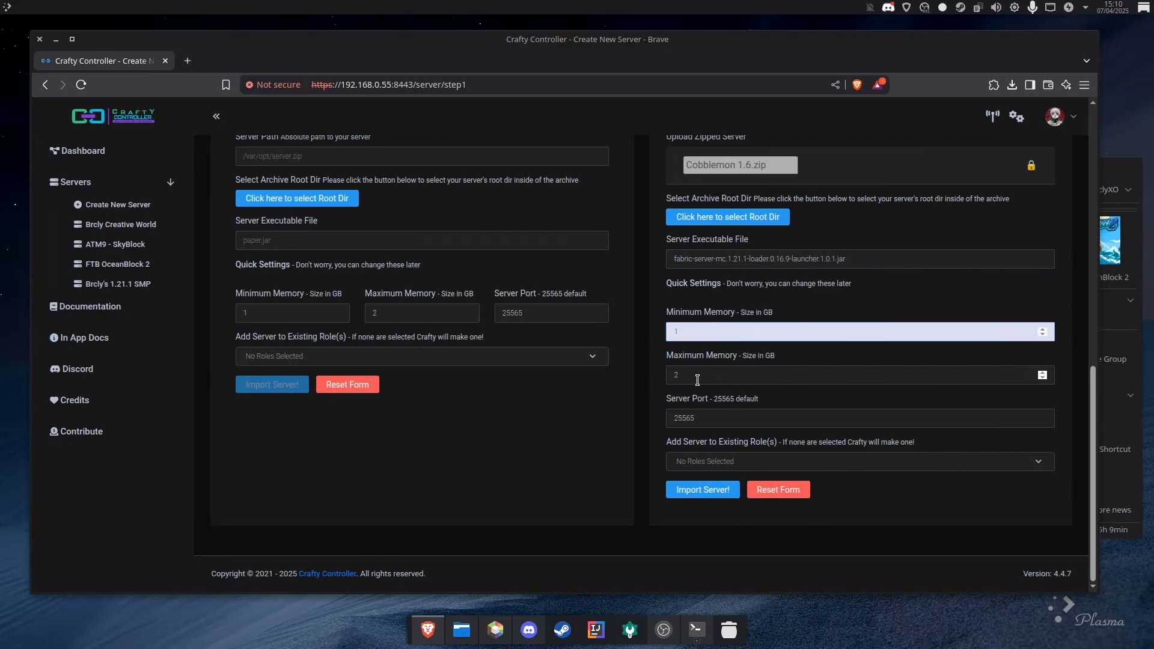
left_click(700, 418)
left_click_drag(704, 418, 630, 420)
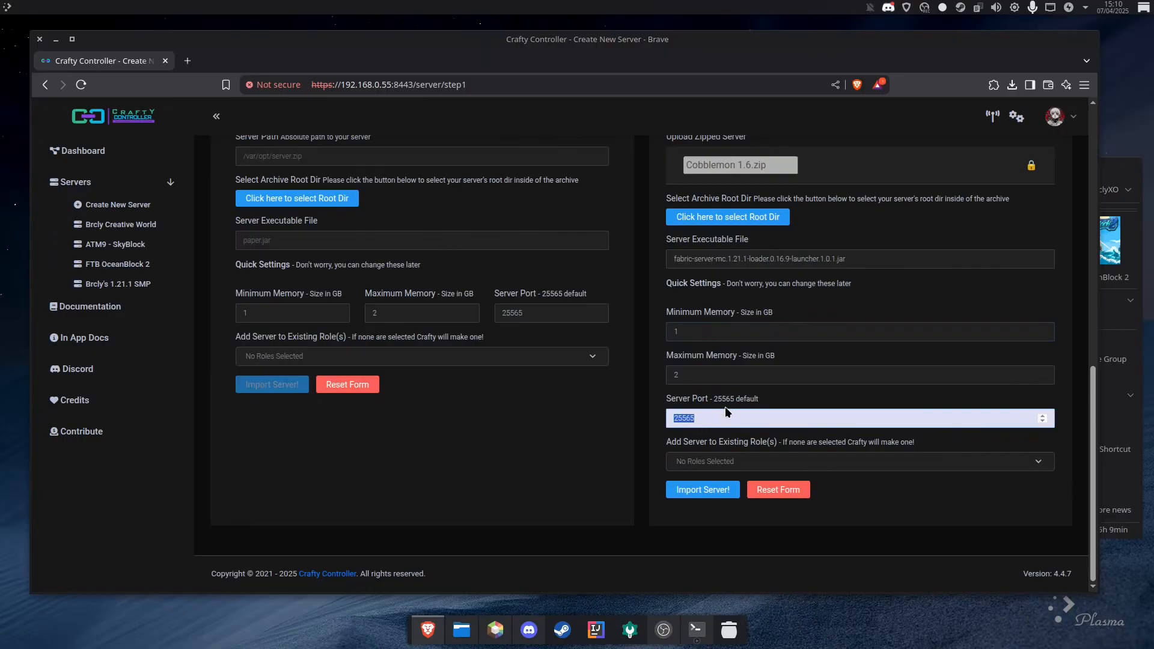
left_click(710, 375)
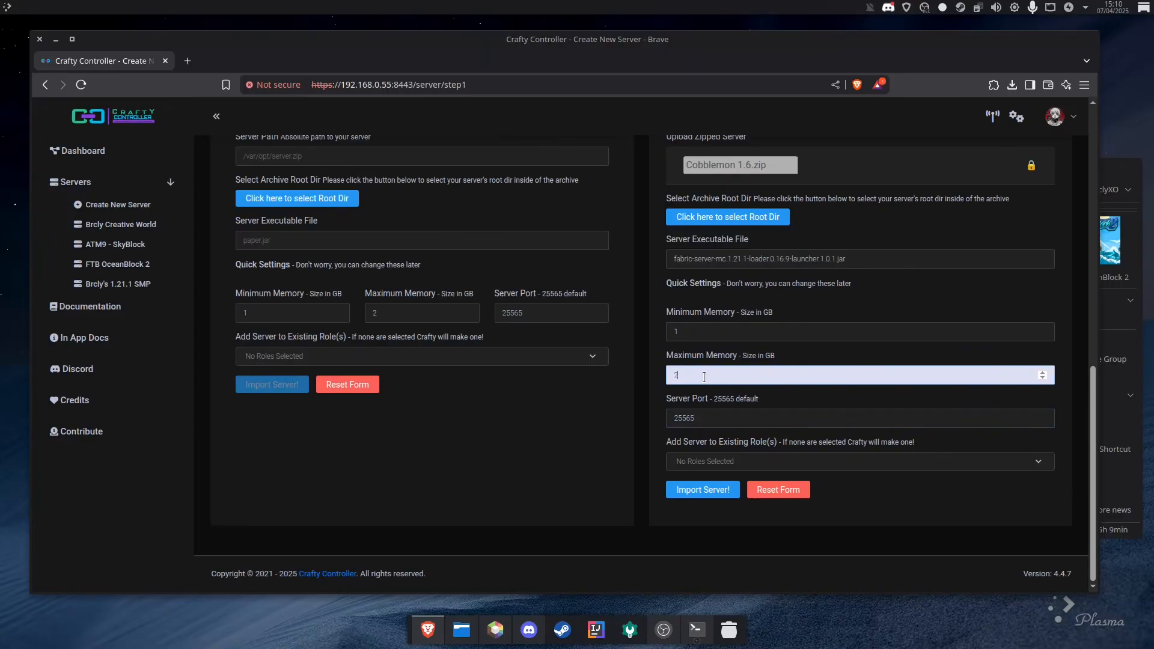
left_click(712, 490)
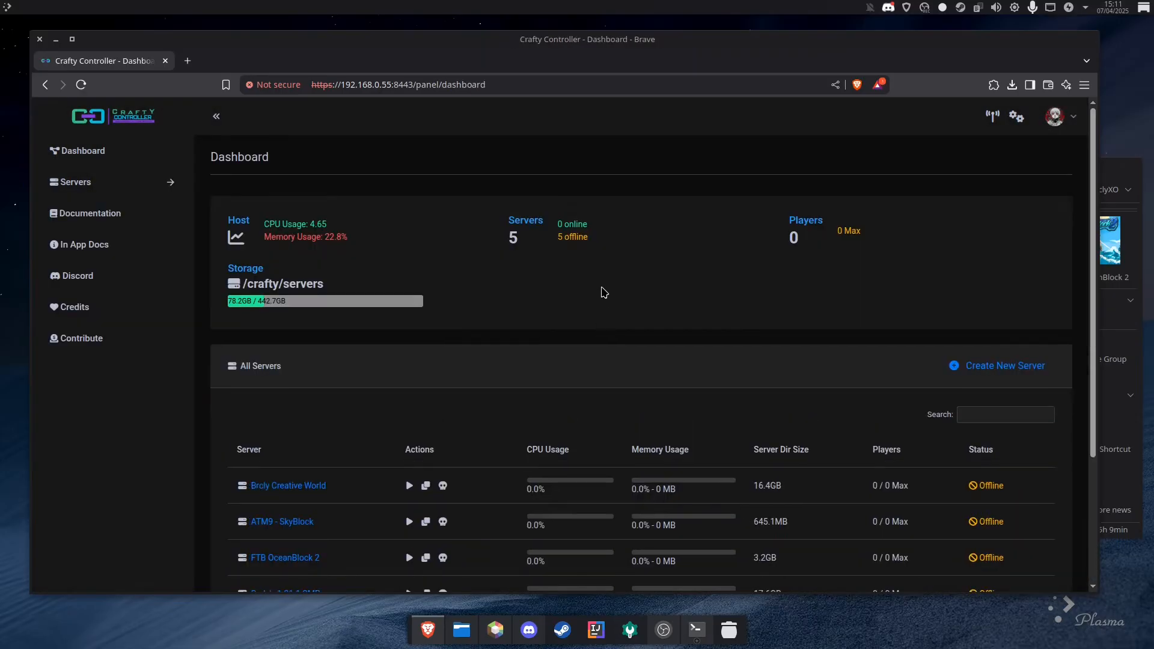
scroll(604, 293, "down", 3)
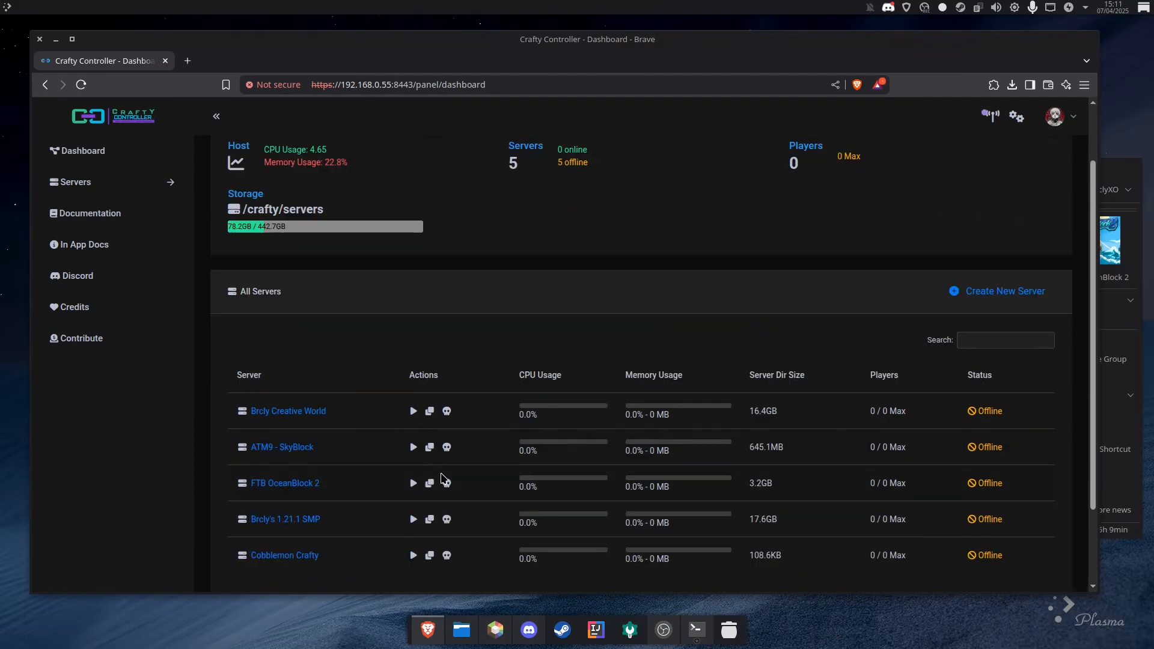
scroll(500, 483, "down", 1)
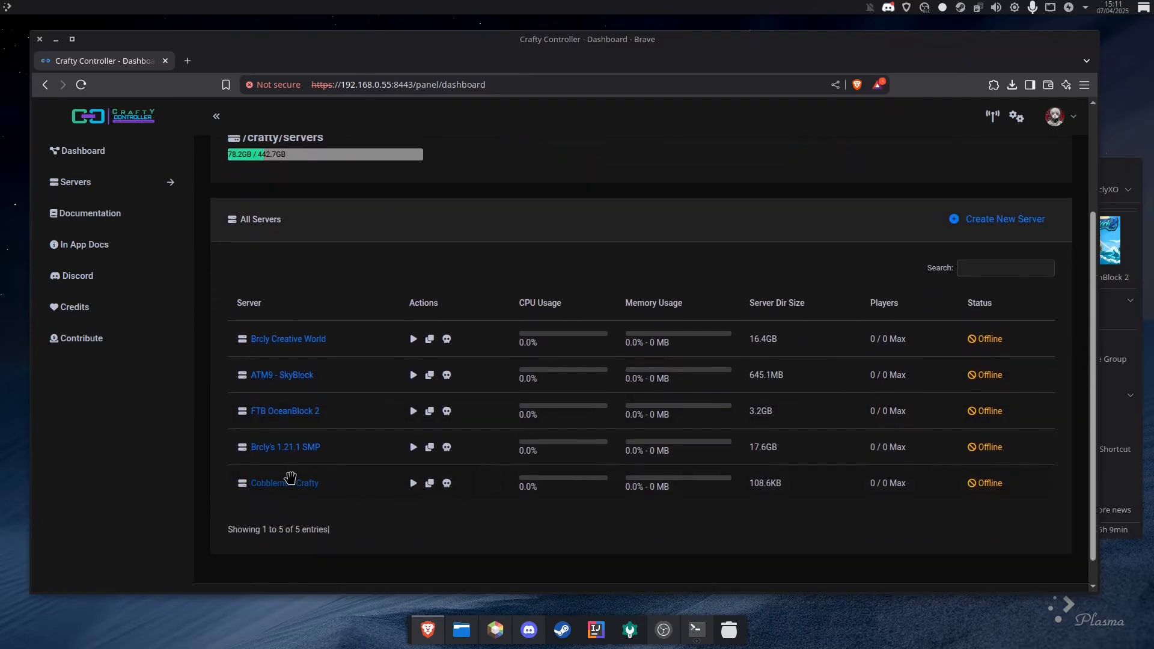
Open the Cobblemon Crafty server's configuration and go to its executable and execution command settings.
left_click(278, 484)
scroll(236, 485, "up", 3)
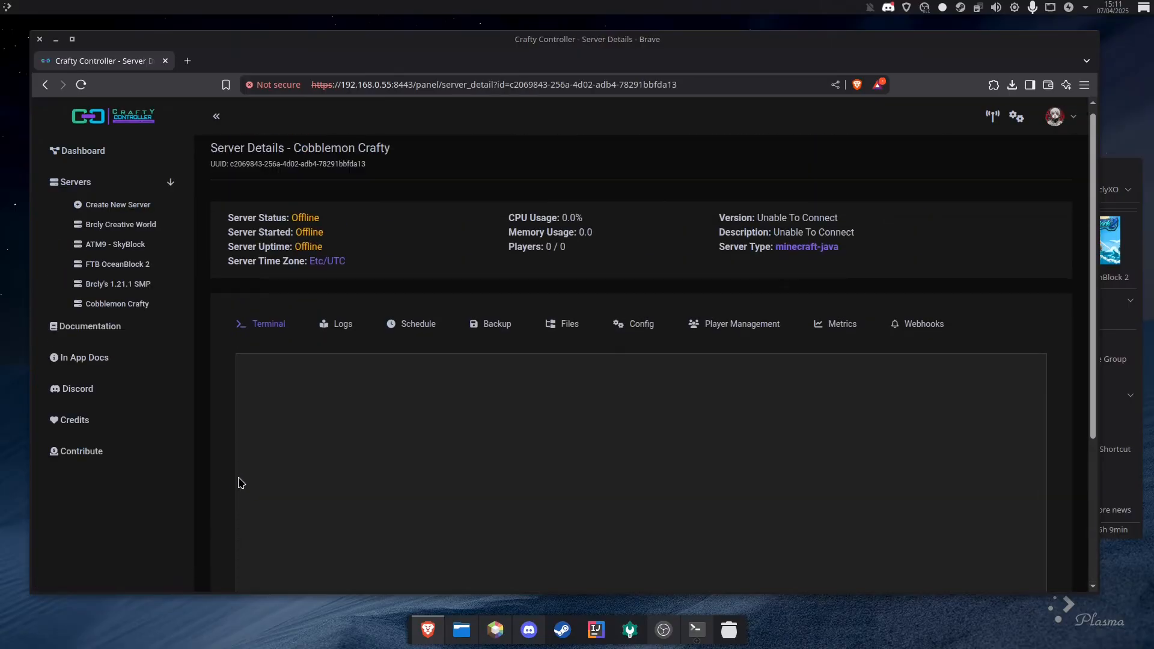
left_click(625, 333)
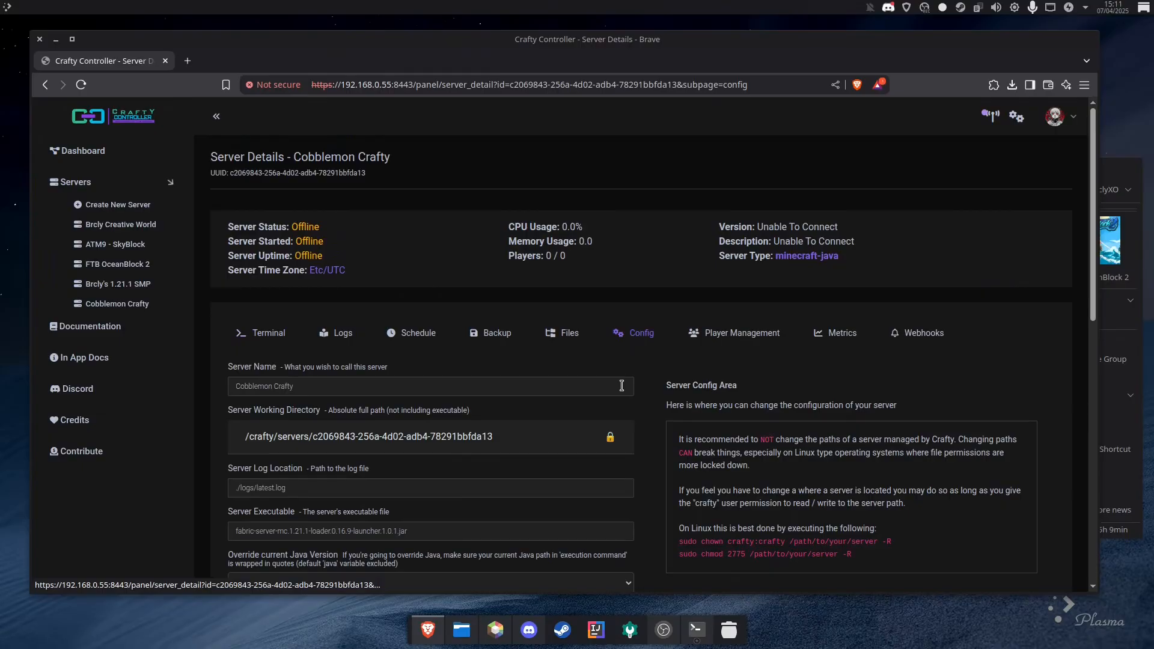
scroll(661, 487, "down", 3)
scroll(671, 481, "down", 1)
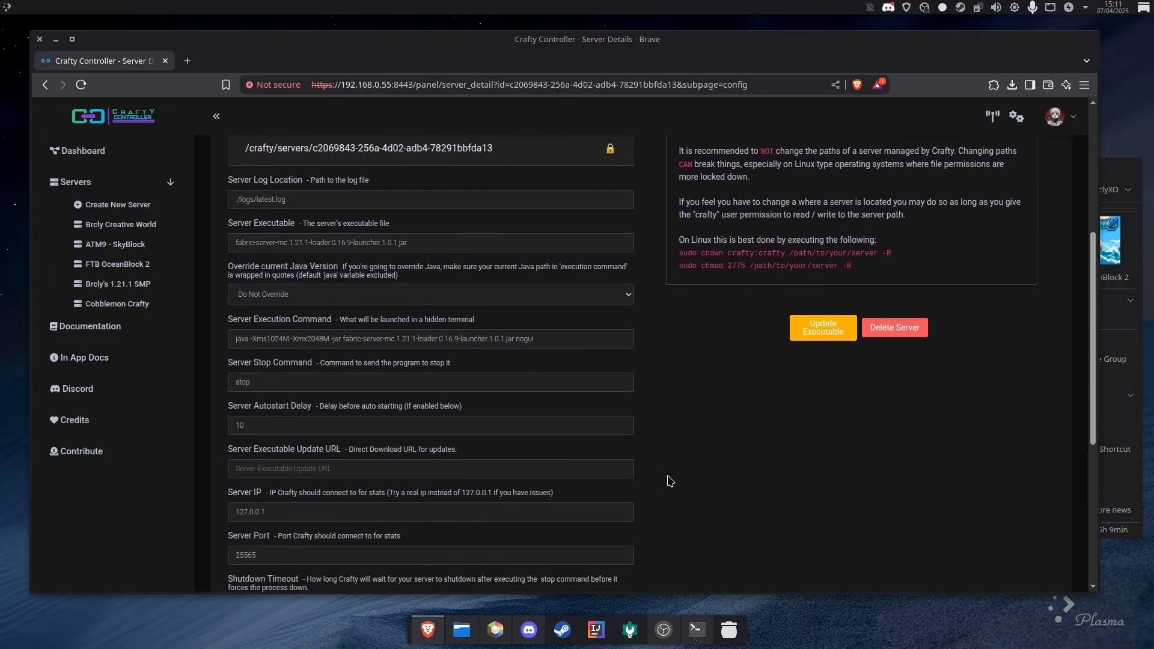
scroll(669, 481, "down", 1)
scroll(666, 482, "up", 1)
scroll(666, 482, "up", 1)
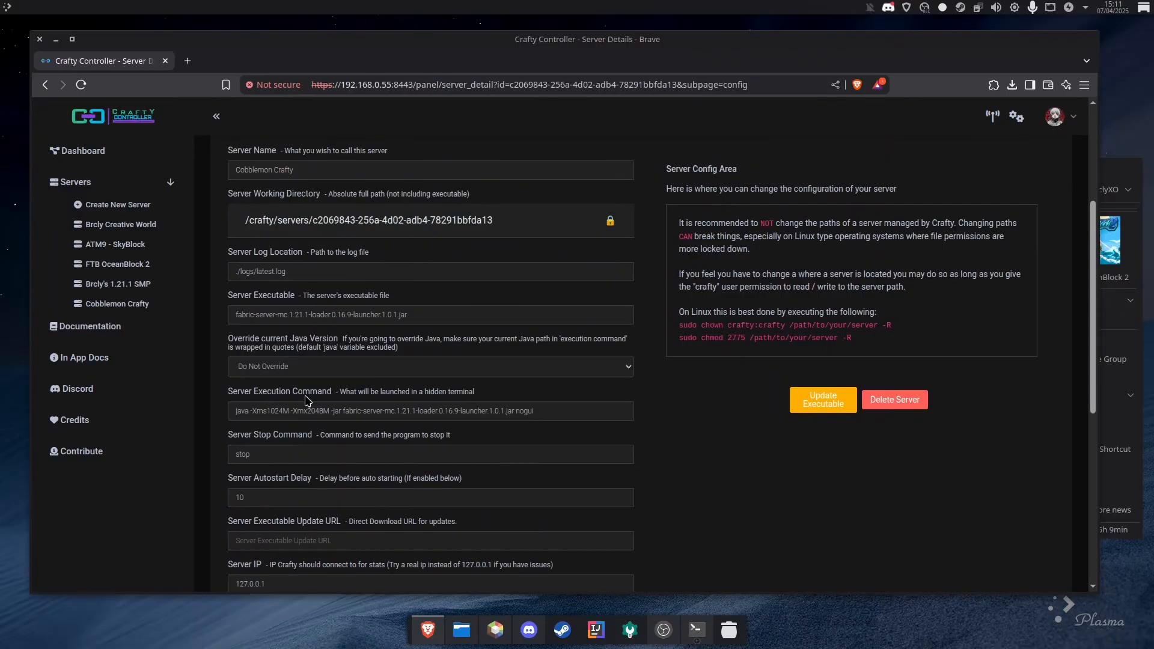
Check the Server Executable name and the memory arguments in the Server Execution Command.
triple_click(254, 320)
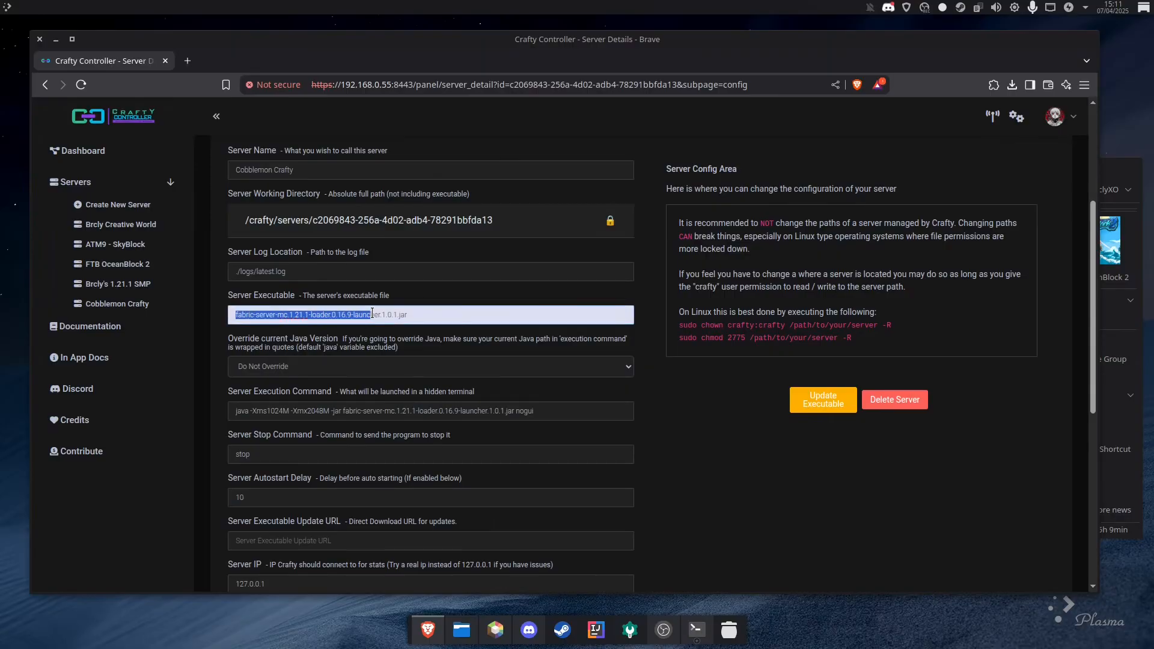
triple_click(553, 413)
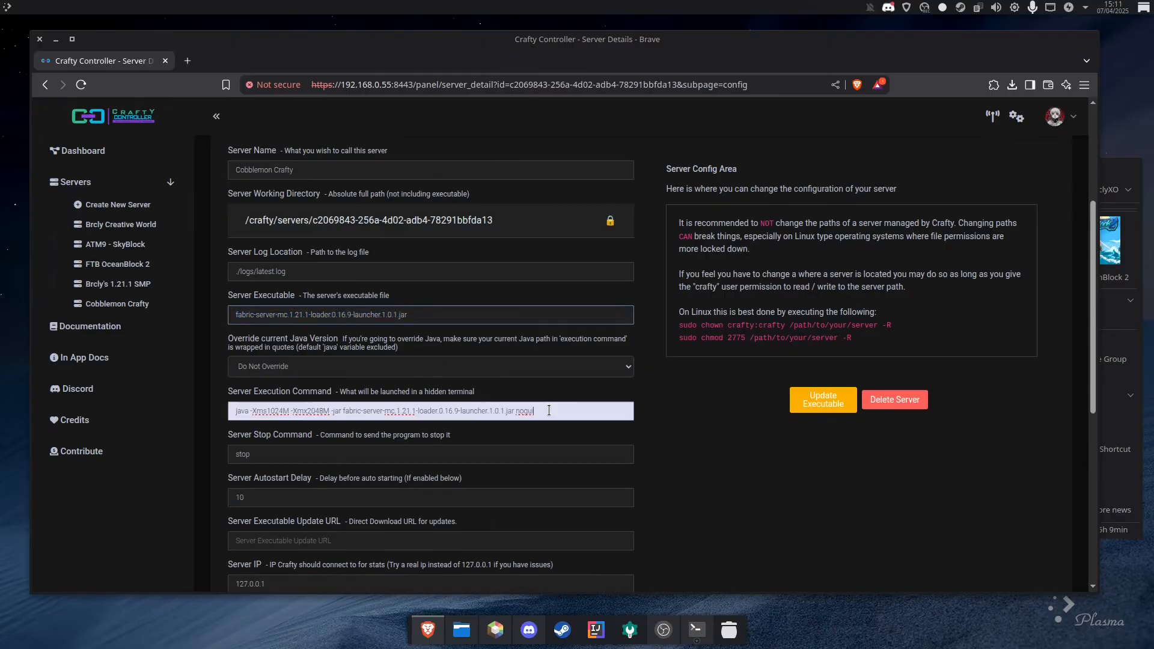
left_click(309, 413)
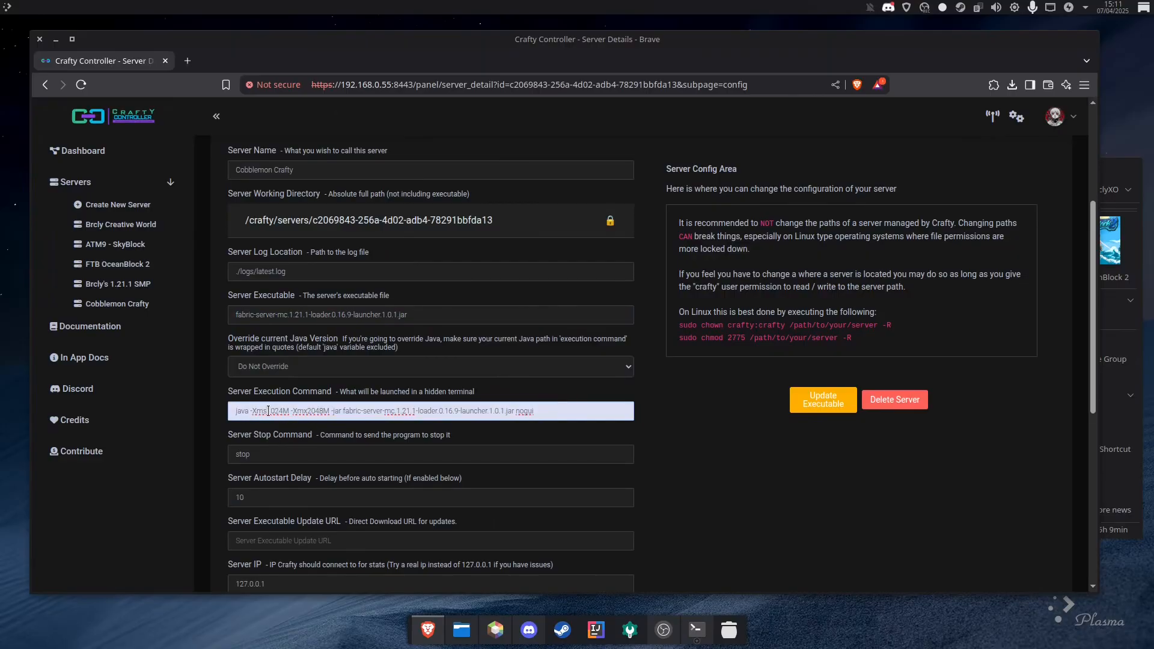
left_click_drag(309, 411, 328, 412)
left_click(557, 416)
Open start.sh from the Server Files - Cobblemon 1.6 folder in Kate and copy its full java launch command without the pause line.
left_click(462, 630)
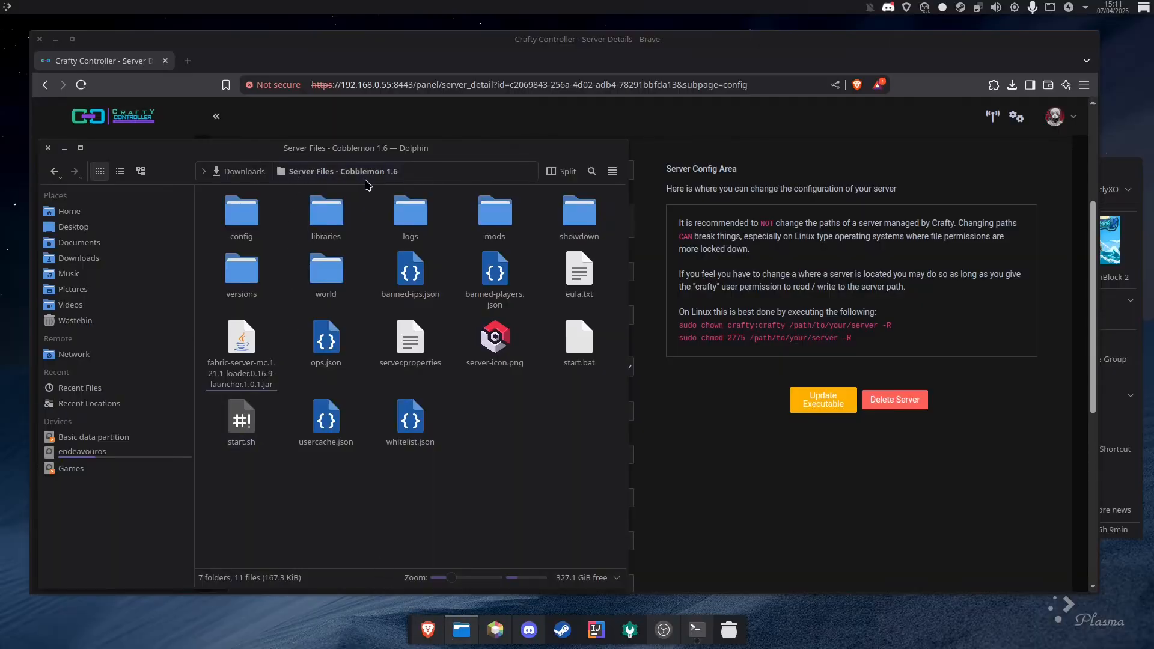
right_click(244, 441)
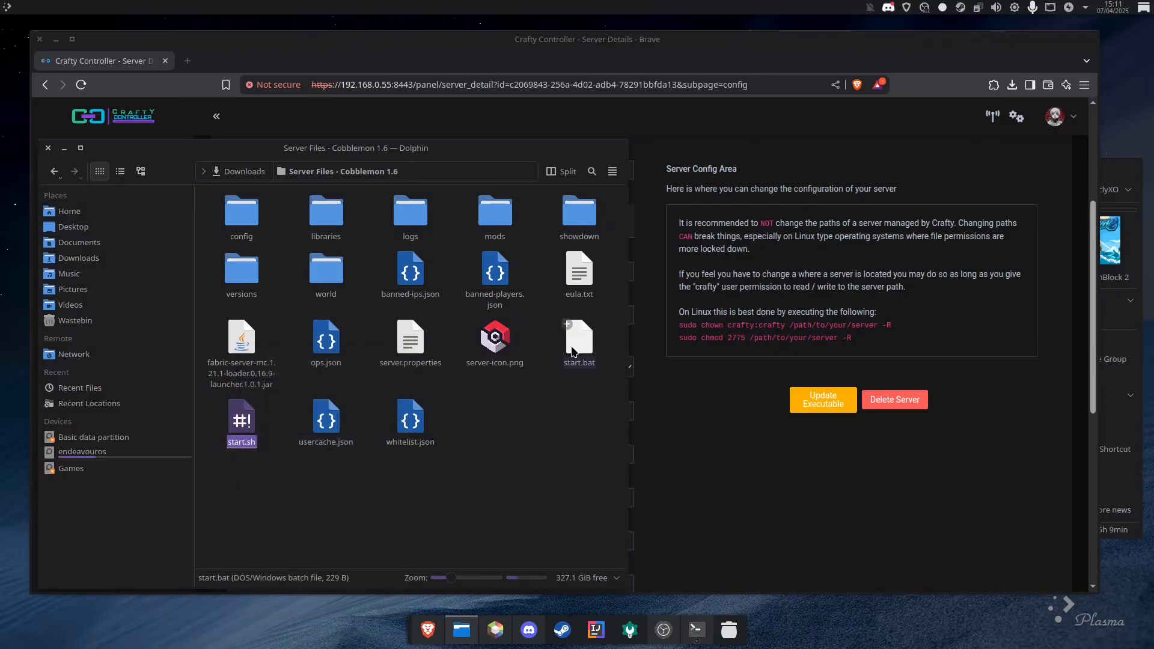
right_click(235, 424)
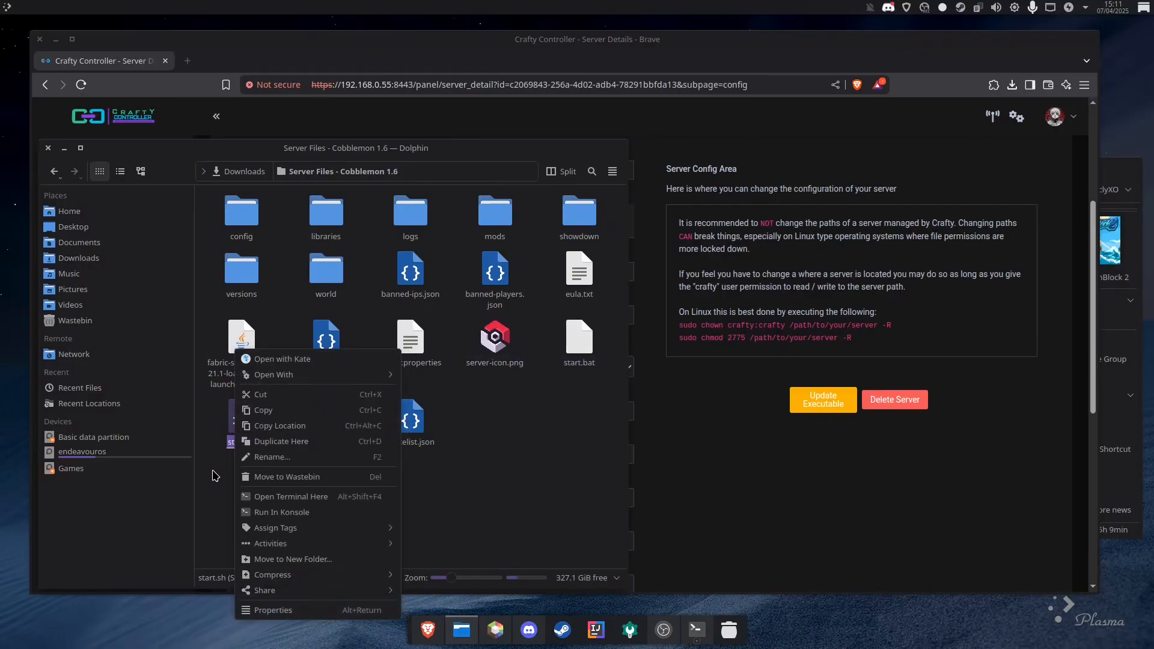
left_click(217, 473)
right_click(242, 426)
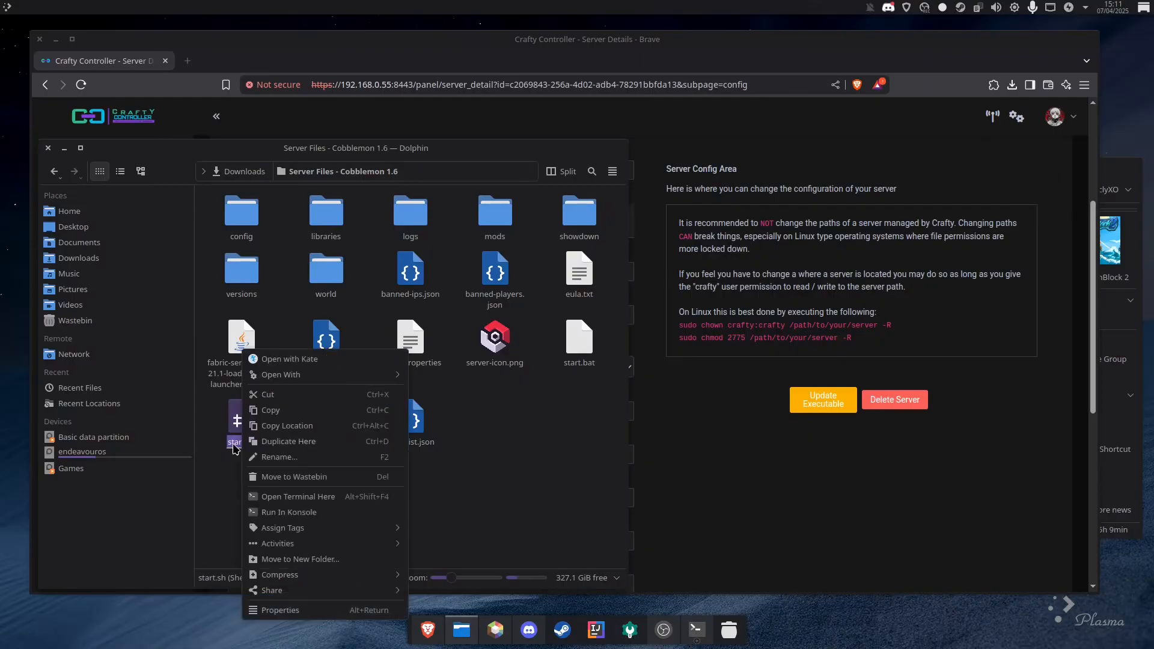
left_click(275, 364)
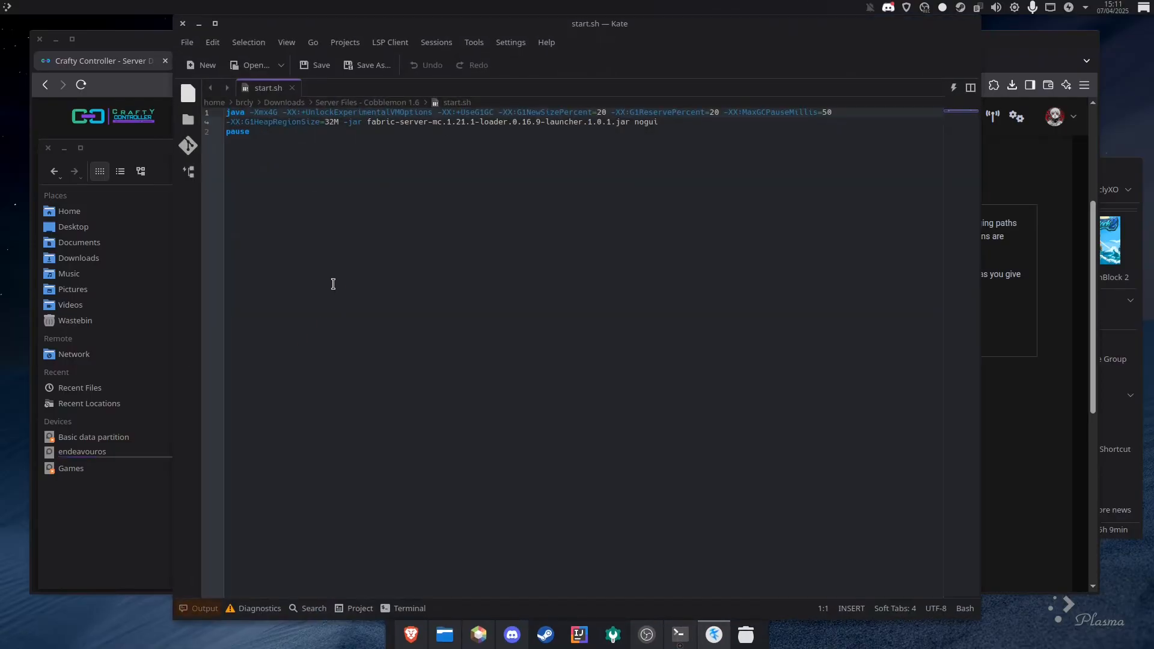
left_click_drag(663, 122, 226, 112)
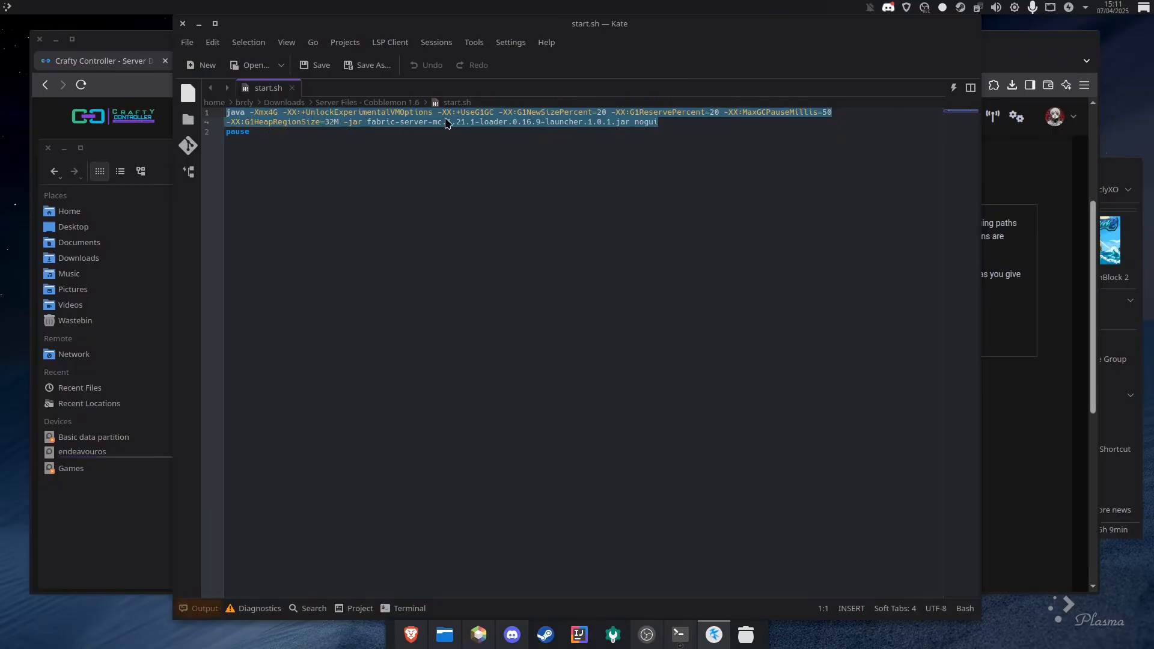
right_click(309, 124)
left_click(316, 147)
In Crafty Controller, replace the Server Execution Command with the copied start.sh command, from java -Xmx4G through nogui.
left_click(127, 59)
left_click_drag(557, 416, 243, 399)
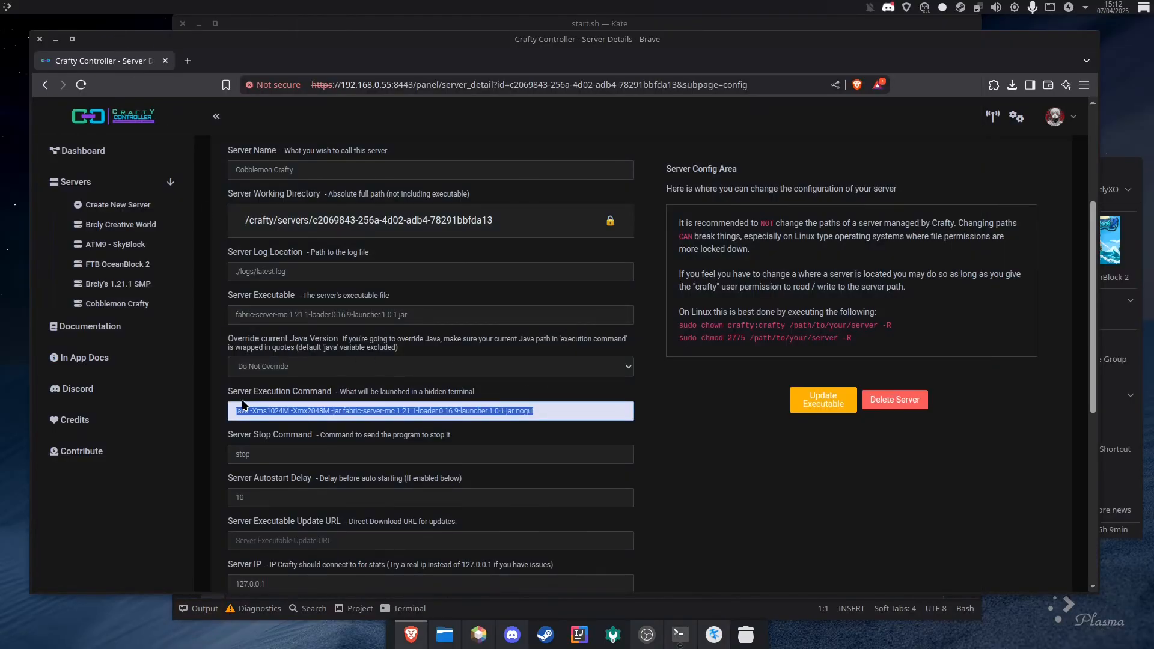
key("ctrl+v")
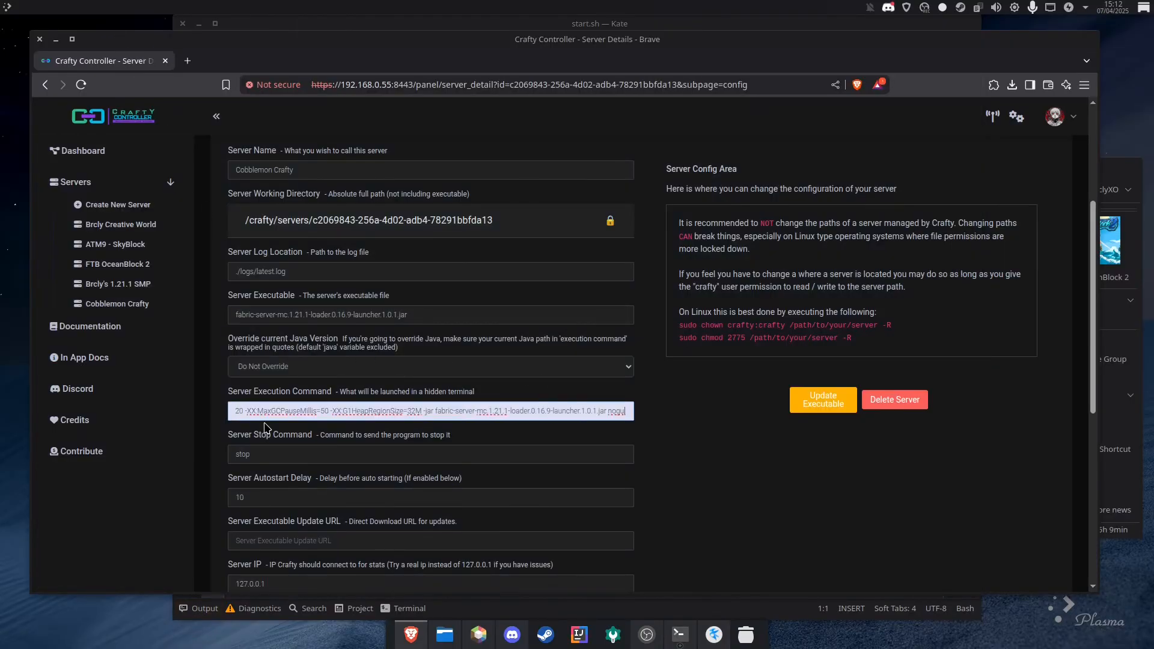
left_click(645, 425)
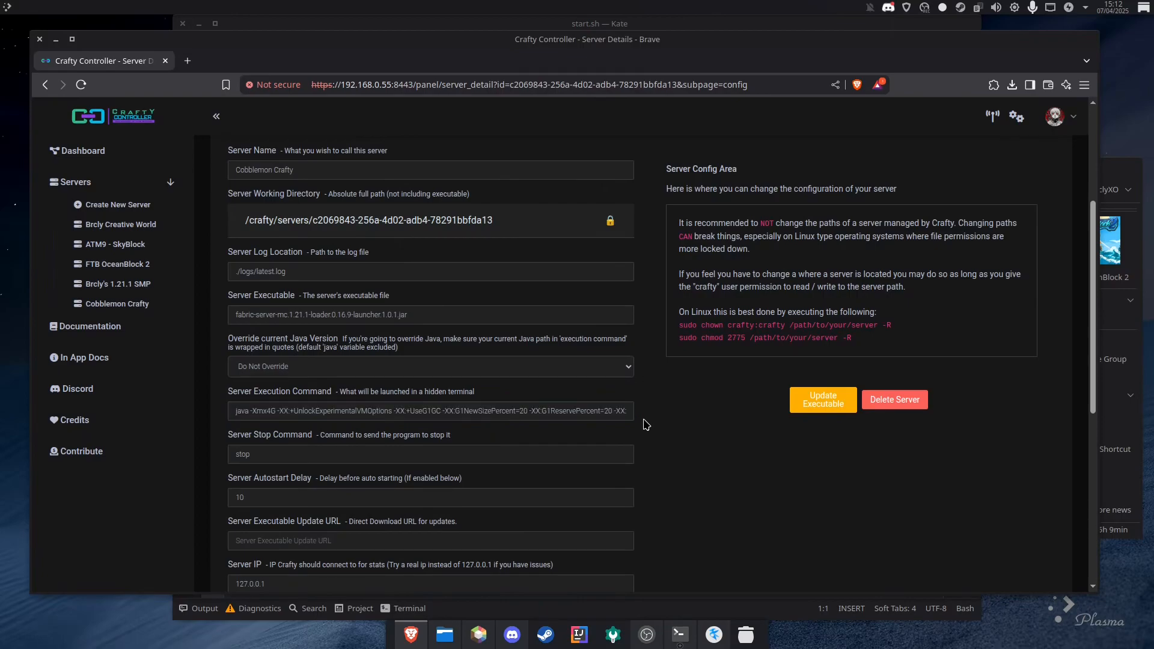
Read through the pasted execution command from its Java flags to the launcher jar name and the closing nogui argument.
left_click_drag(407, 410, 644, 422)
left_click(618, 413)
left_click_drag(528, 411, 625, 413)
left_click(246, 413)
left_click_drag(437, 414, 606, 415)
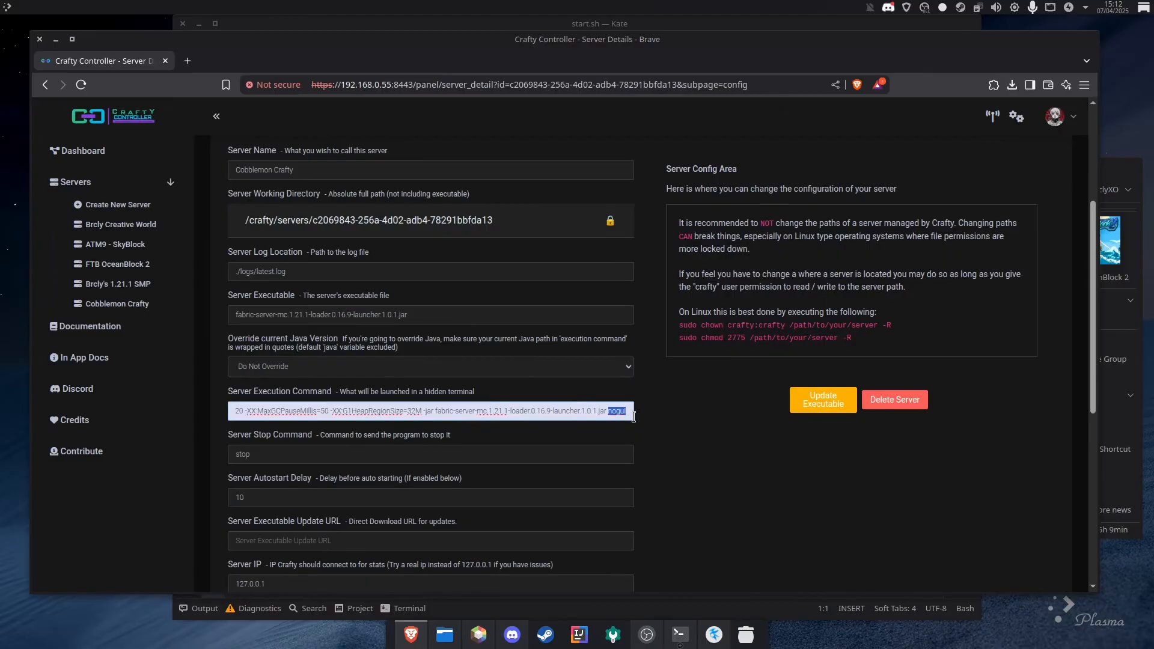
left_click(666, 433)
Keep the remaining server settings at their defaults and save the Cobblemon Crafty configuration.
scroll(666, 411, "down", 1)
scroll(666, 411, "down", 3)
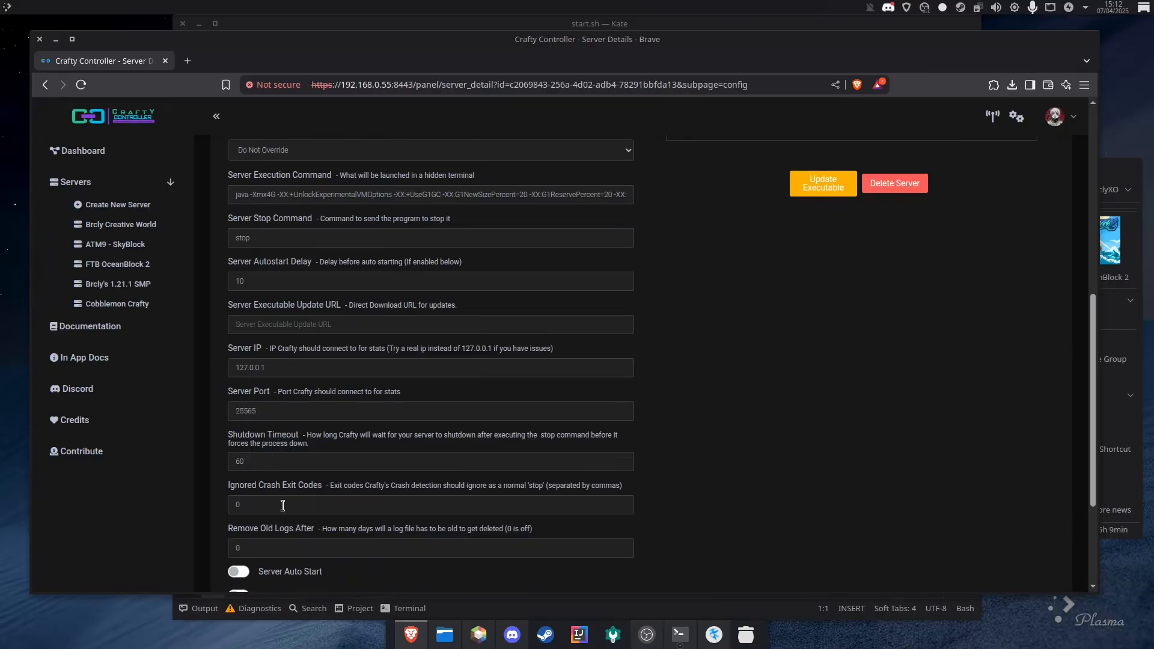
scroll(708, 424, "down", 3)
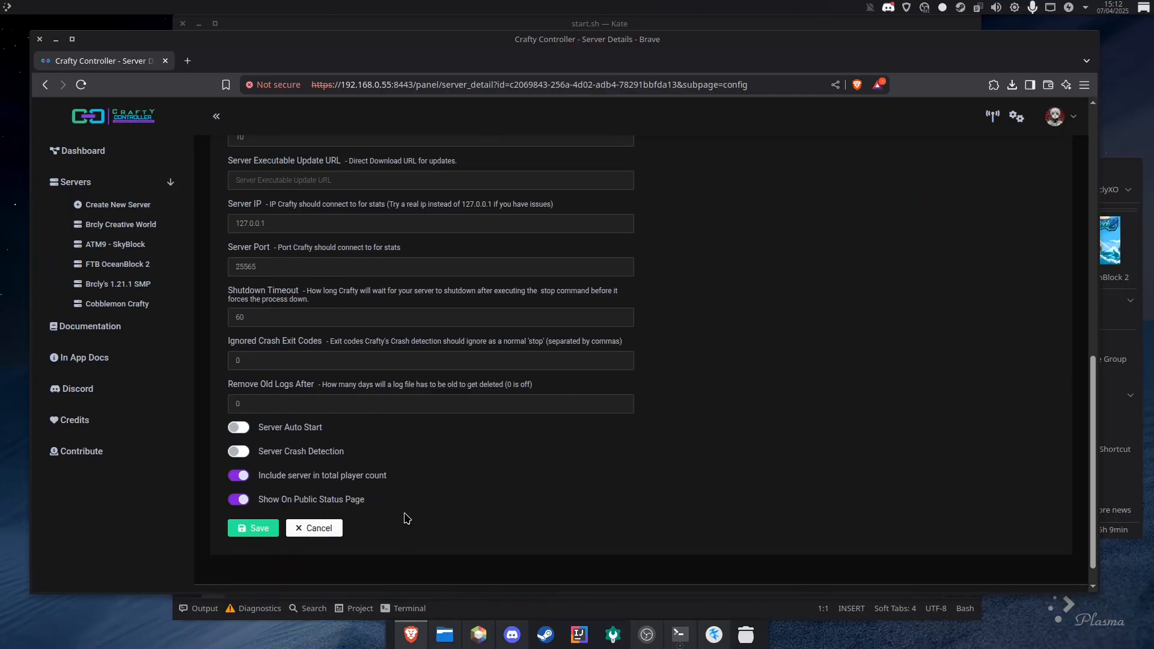
left_click(259, 529)
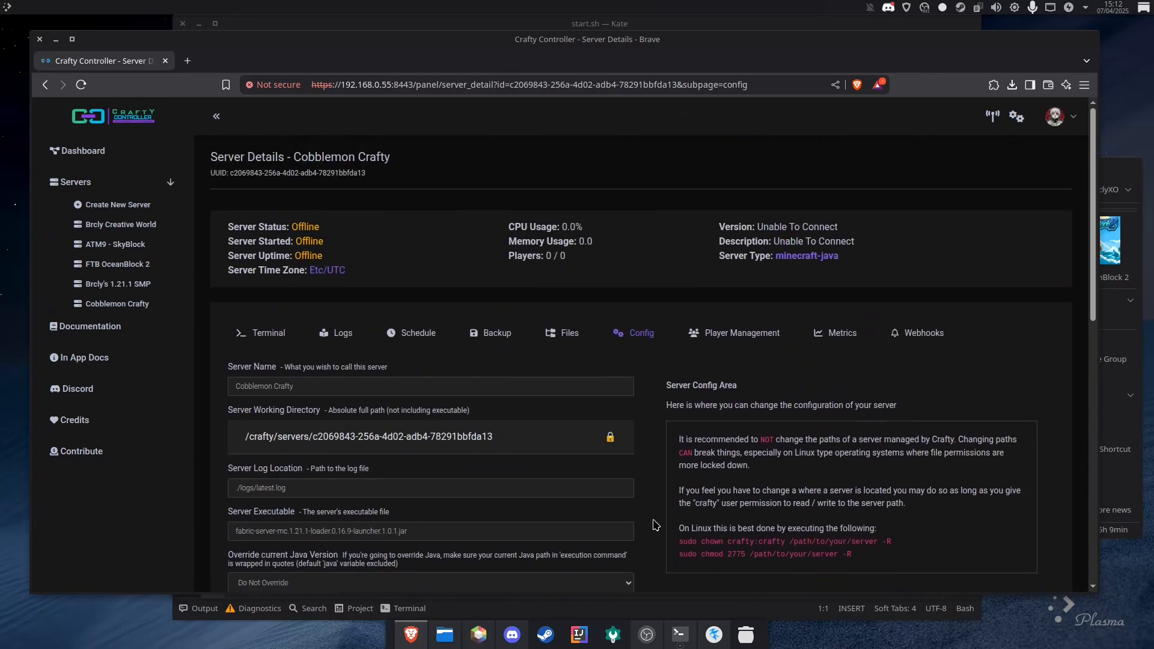
Verify the Server Execution Command in the saved configuration.
scroll(656, 525, "down", 5)
scroll(629, 456, "up", 5)
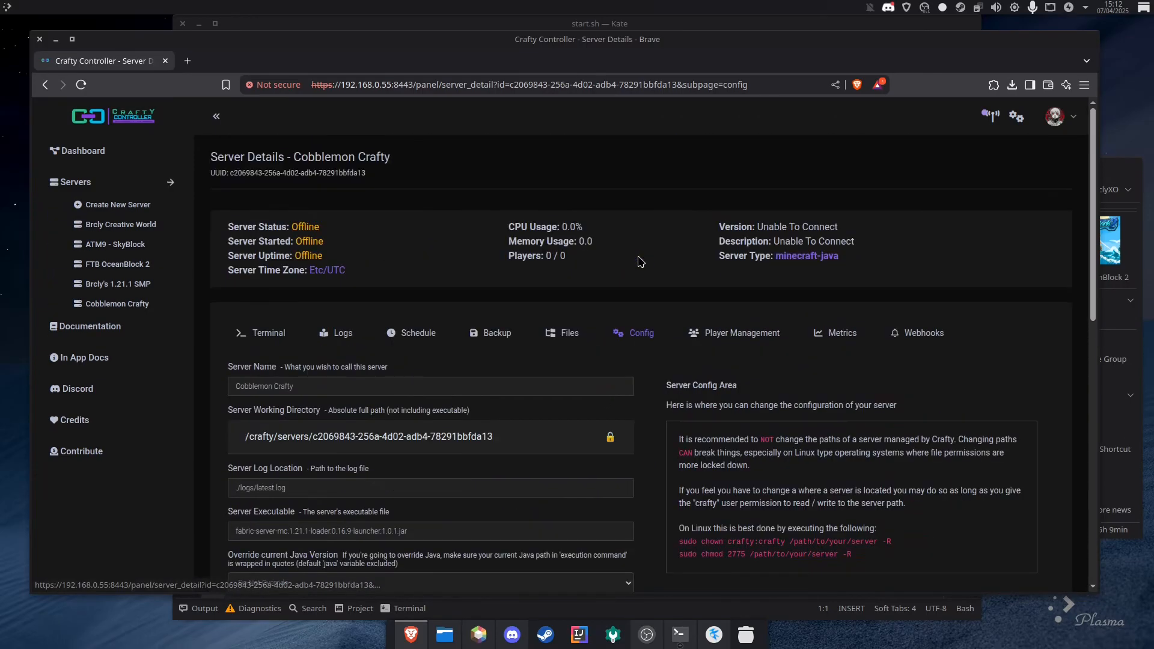
scroll(675, 409, "down", 4)
left_click_drag(252, 338, 636, 342)
left_click(645, 433)
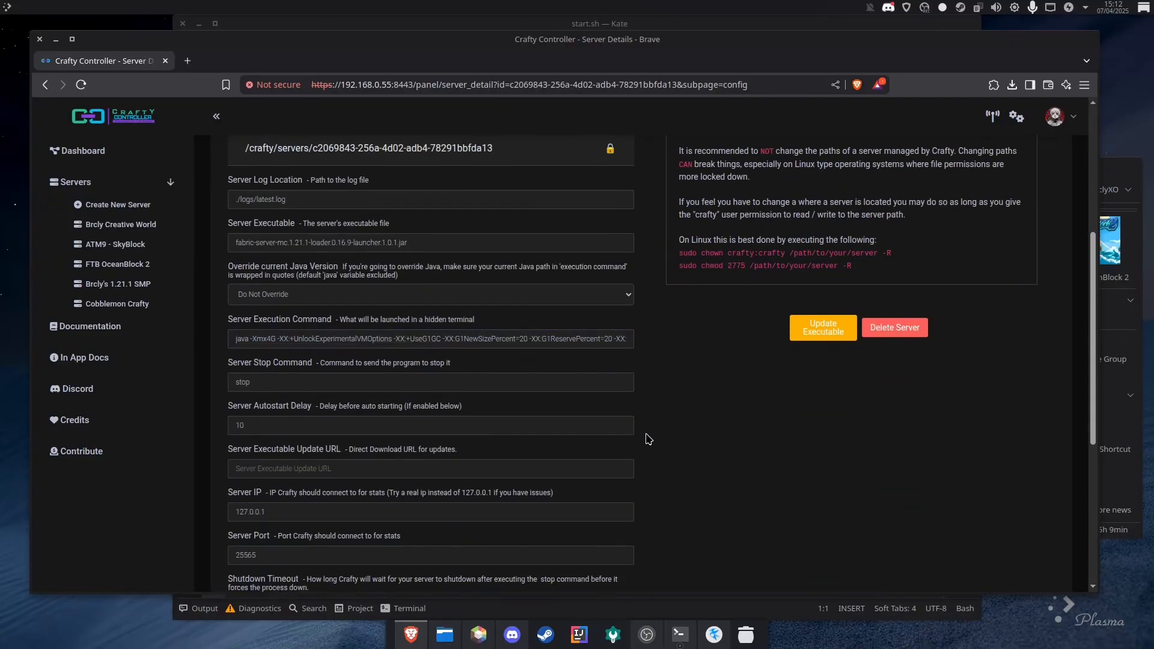
scroll(648, 439, "up", 3)
Look through the server's file list in Crafty Controller for the start.bat and start.sh scripts.
left_click(570, 261)
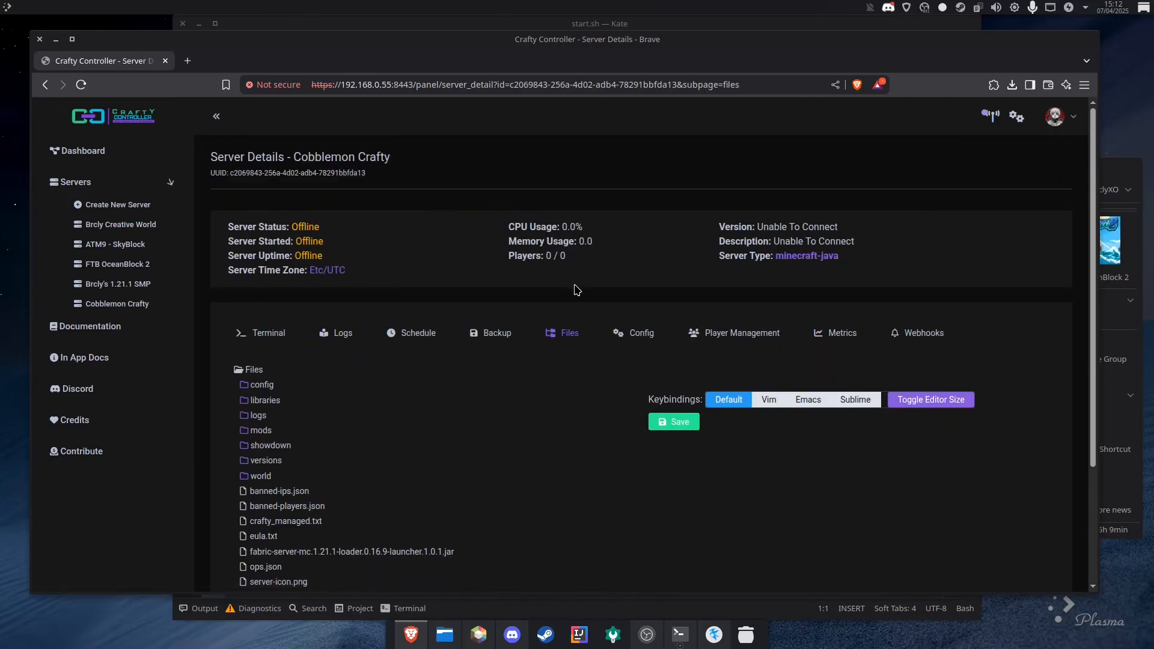
scroll(538, 405, "down", 3)
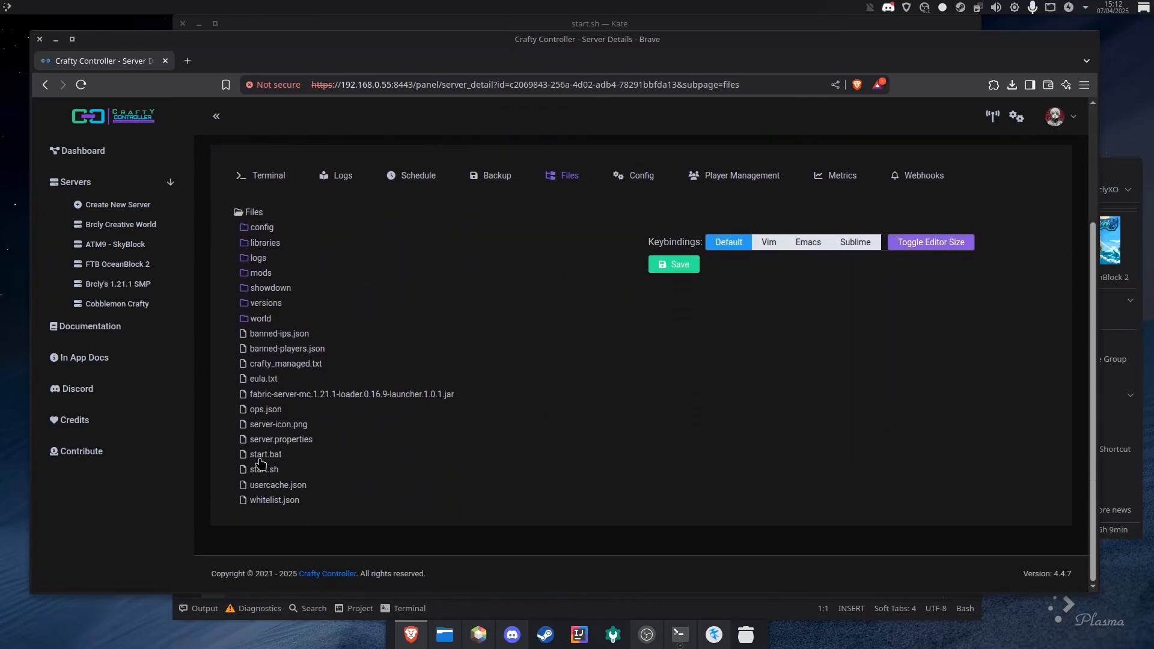
scroll(545, 485, "up", 2)
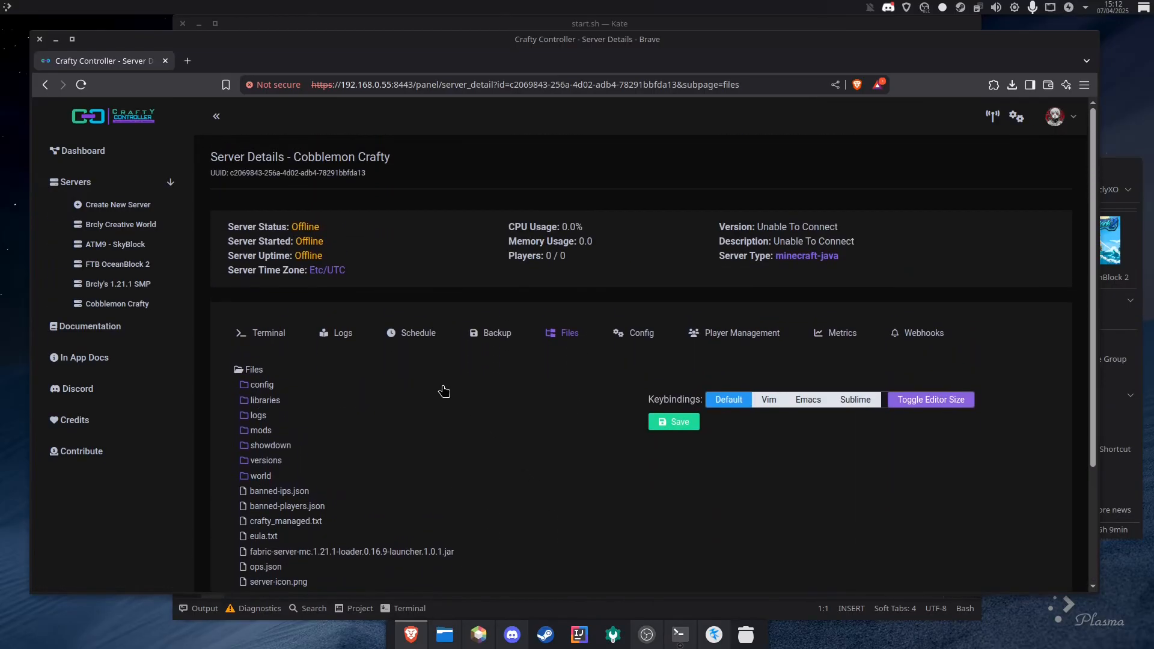
Start the Cobblemon Crafty server from its terminal, agree to the Minecraft EULA and check the log for the startup completion line.
left_click(262, 341)
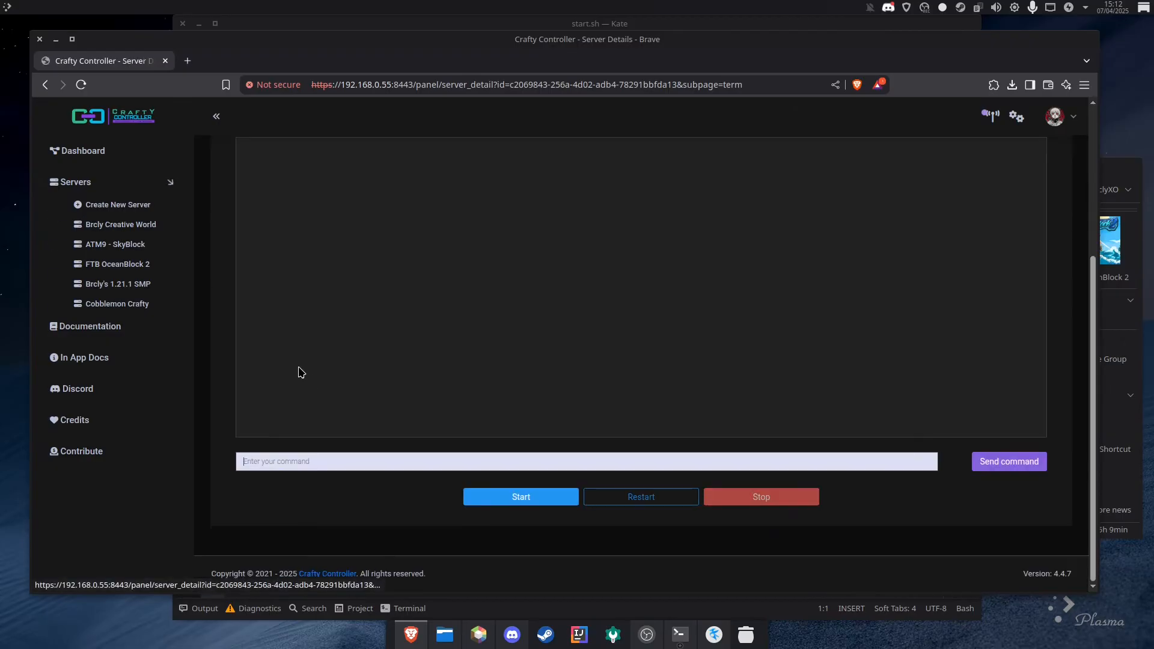
scroll(269, 526, "up", 1)
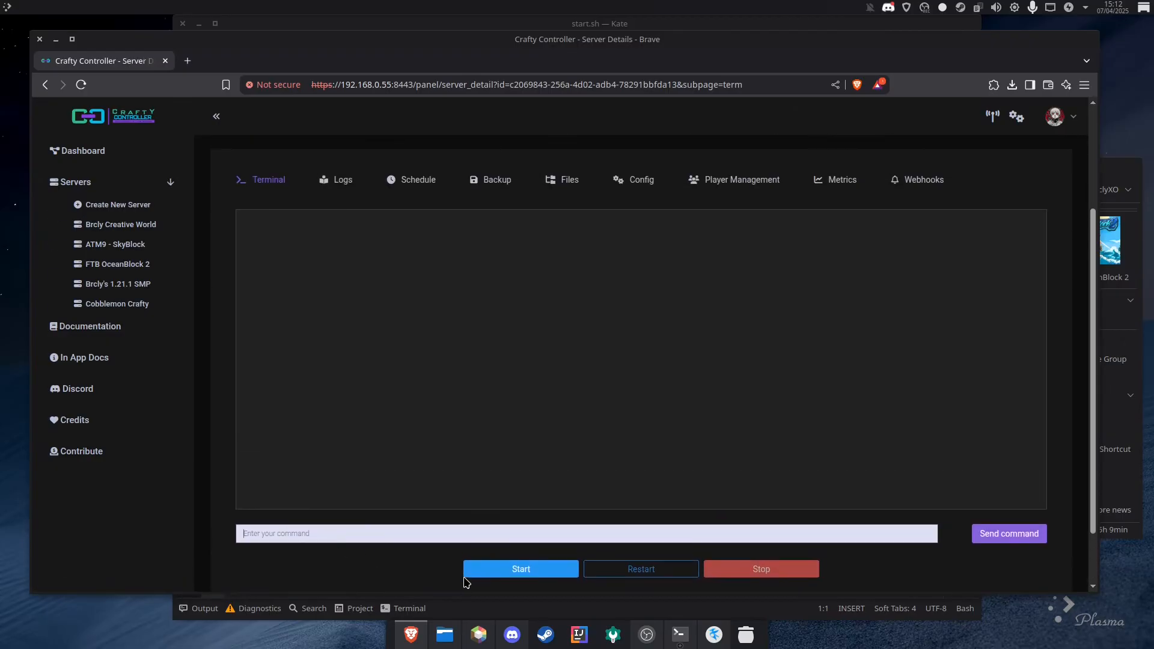
left_click(508, 574)
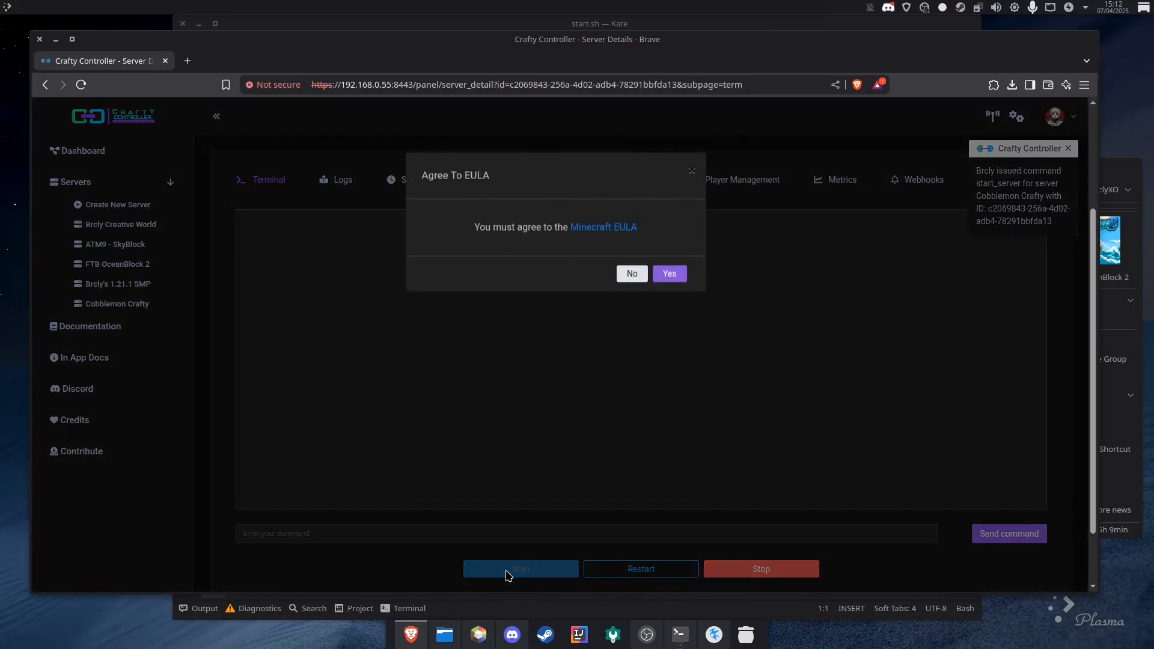
left_click_drag(476, 227, 691, 228)
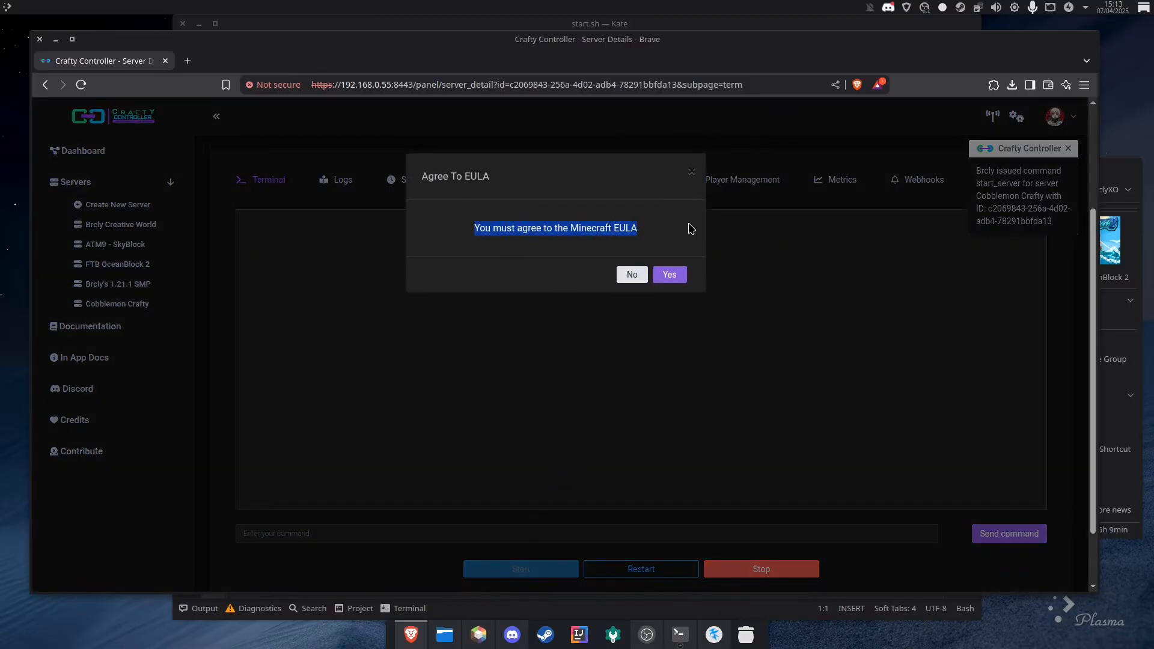
left_click(671, 274)
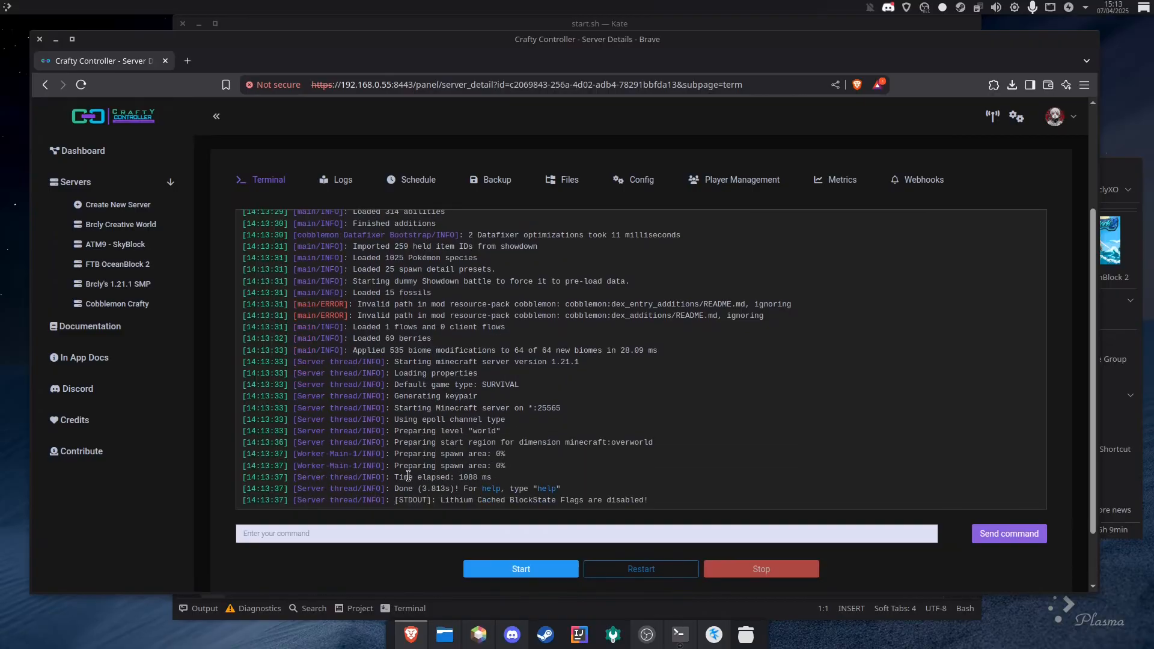
left_click_drag(400, 488, 584, 489)
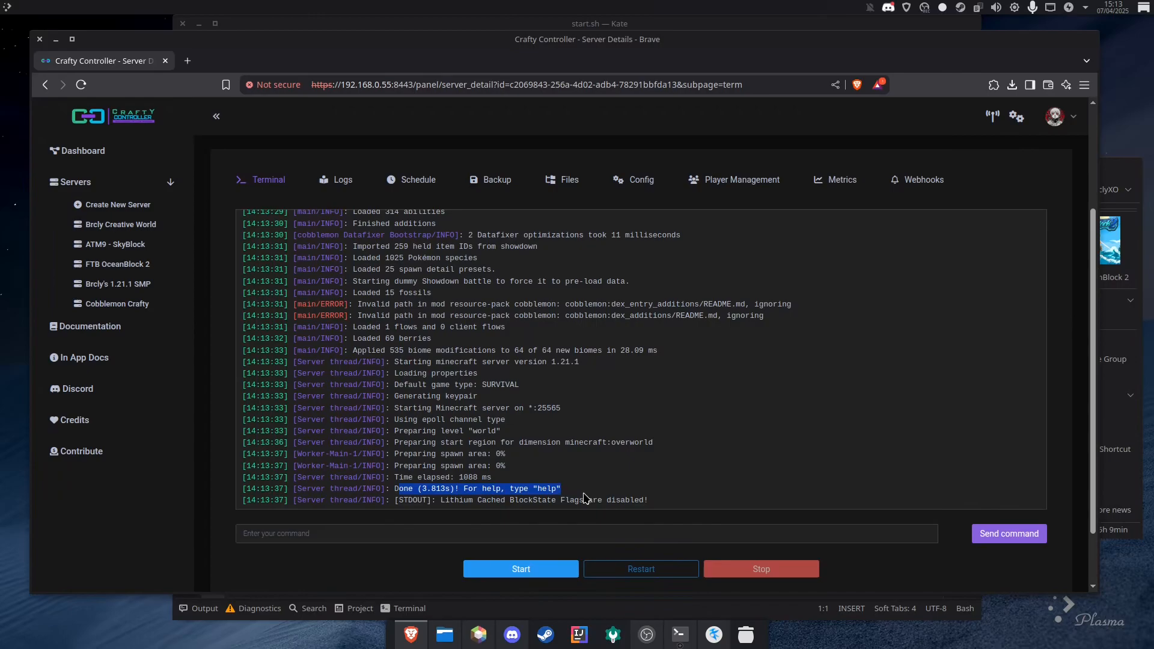
left_click(371, 531)
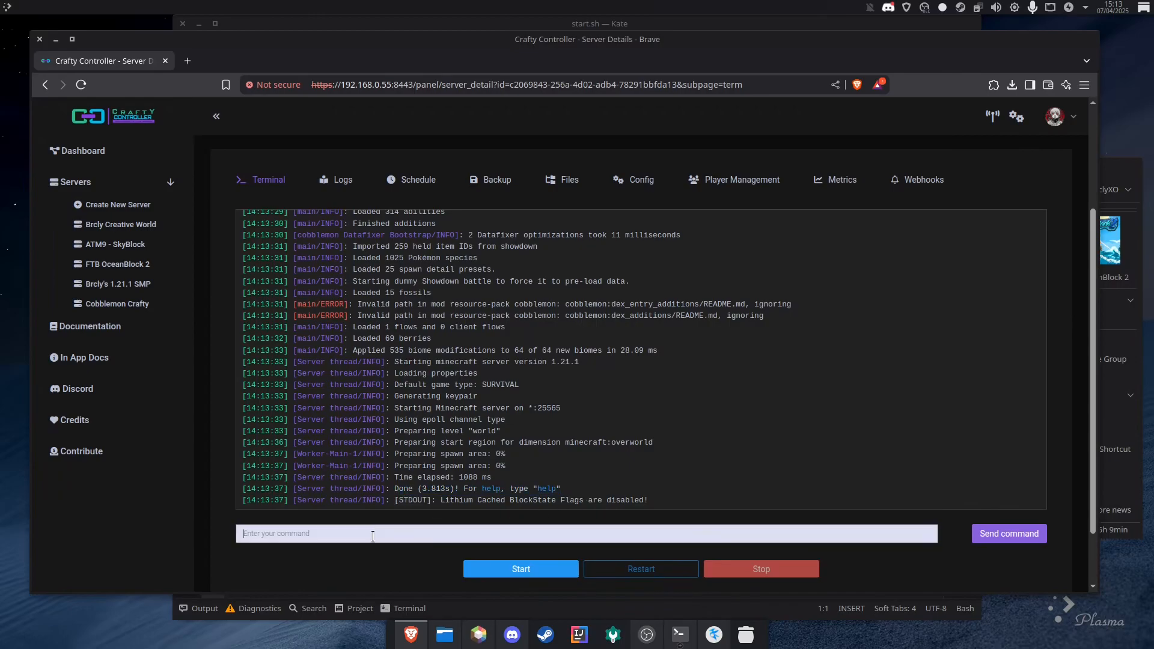
Switch to Prism Launcher, launch the Cobblemon Official Modpack [Fabric] instance and open the game's multiplayer server list.
left_click(479, 635)
left_click(678, 264)
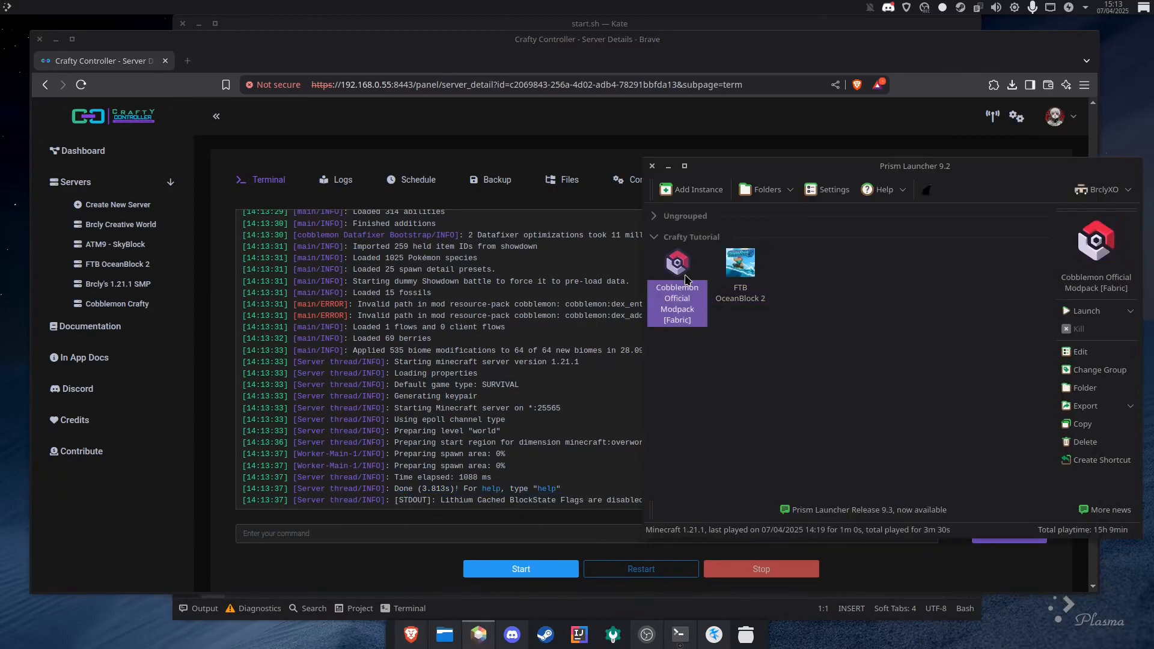
left_click(1073, 314)
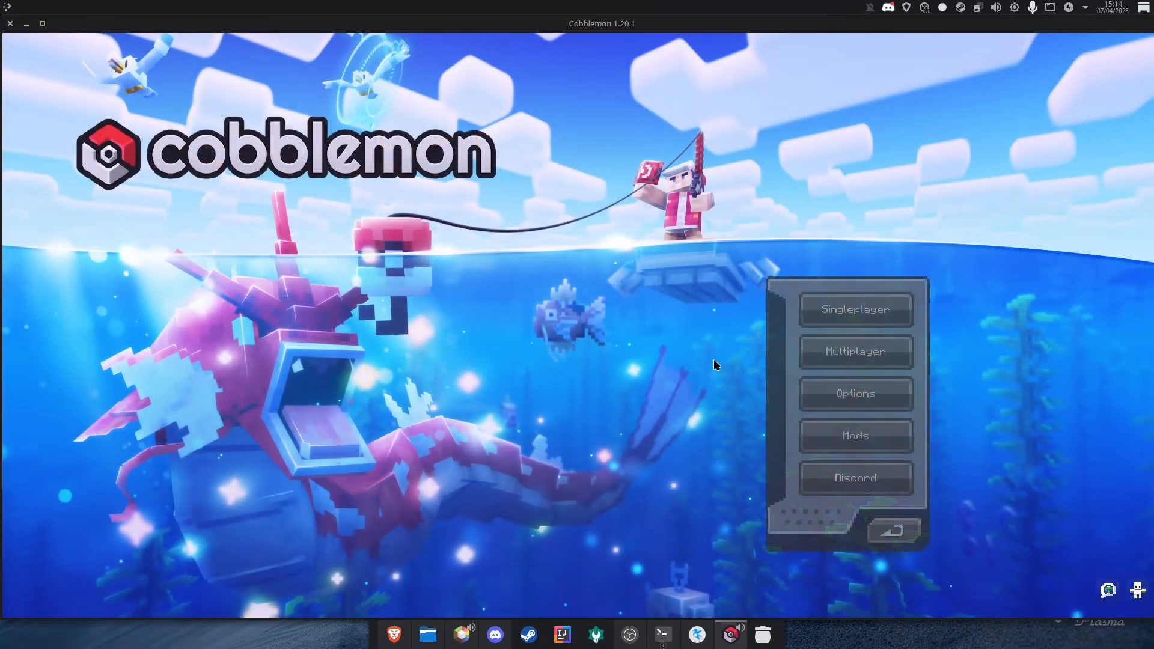
left_click(848, 358)
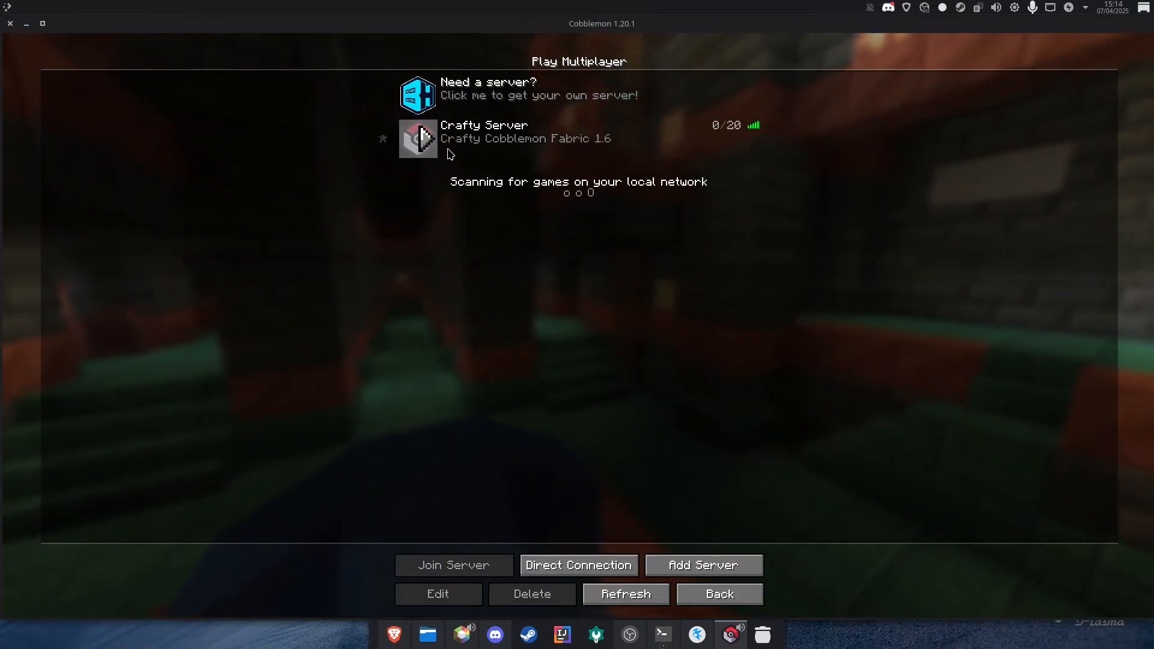
Join the Crafty Server from the multiplayer list and walk around the birch forest near the spawn point.
left_click(493, 144)
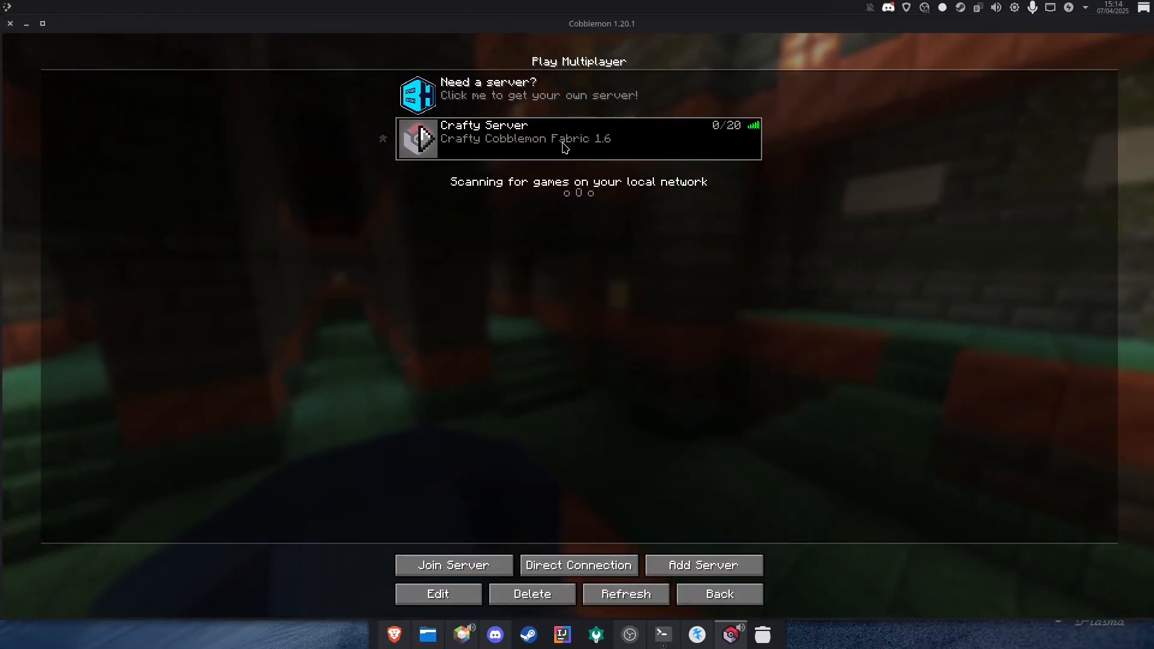
left_click(423, 143)
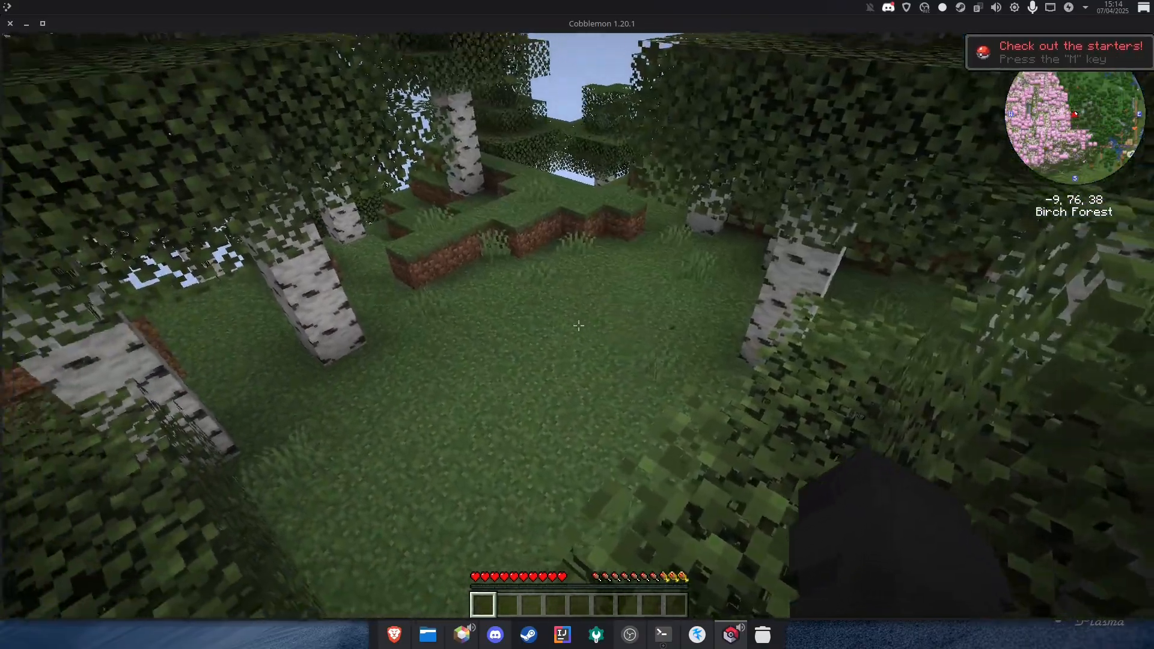
key("w")
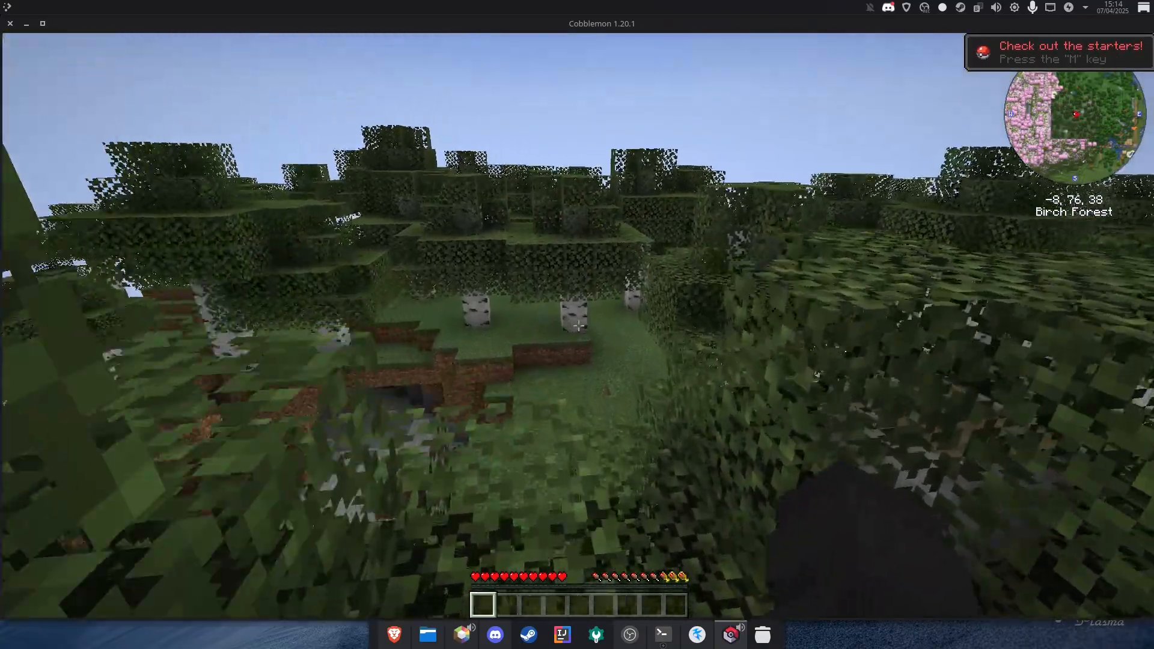
key("w")
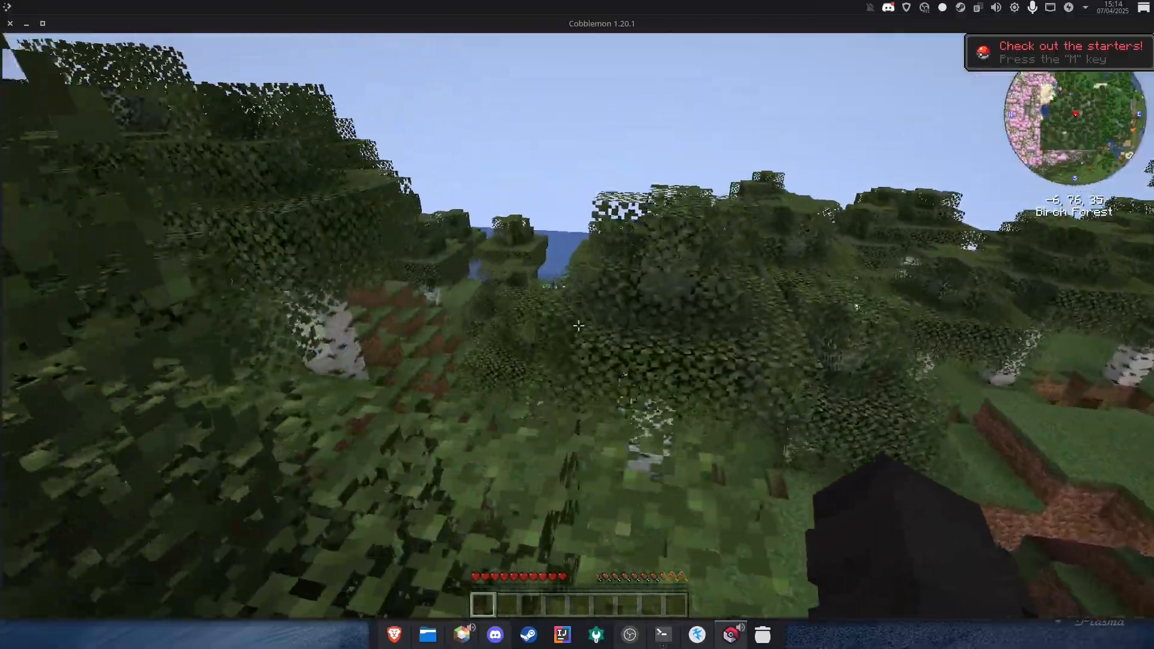
key("w")
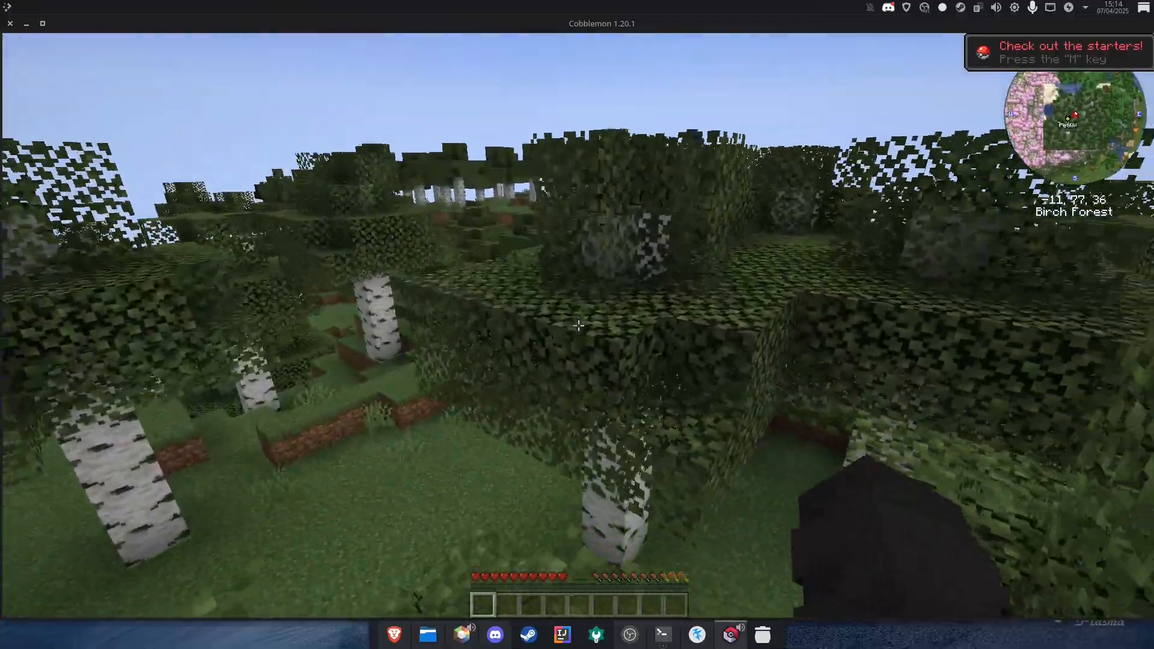
key("w")
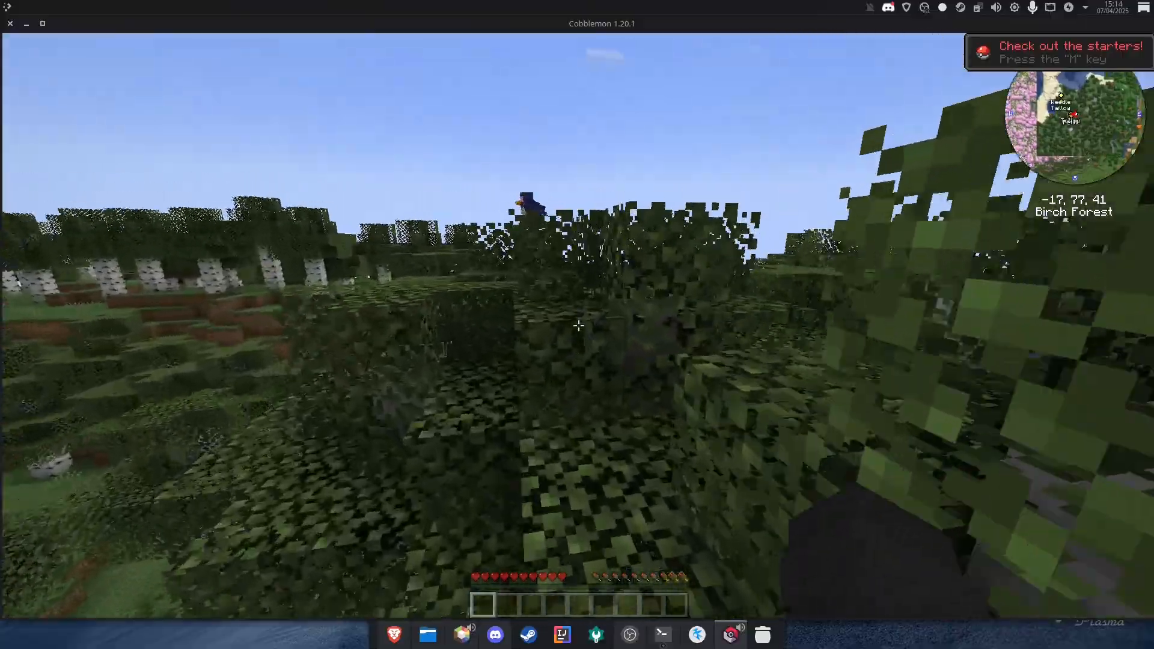
key("w")
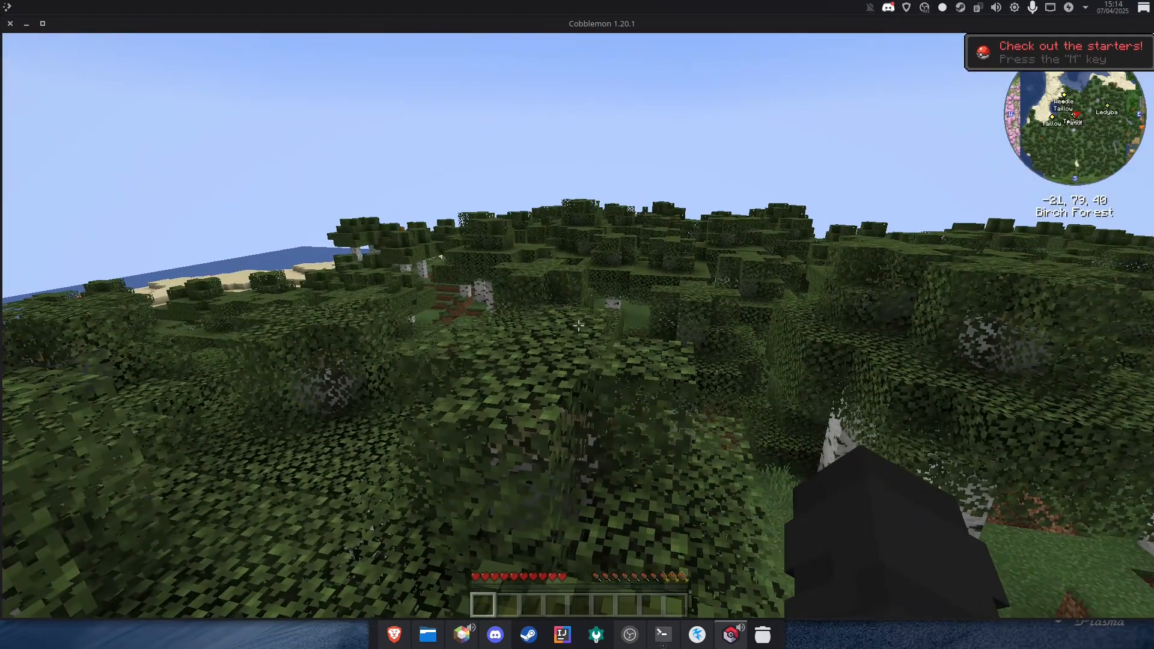
Choose Charmander as the starter Pokémon in the Starter Selection.
key("m")
scroll(500, 409, "down", 2)
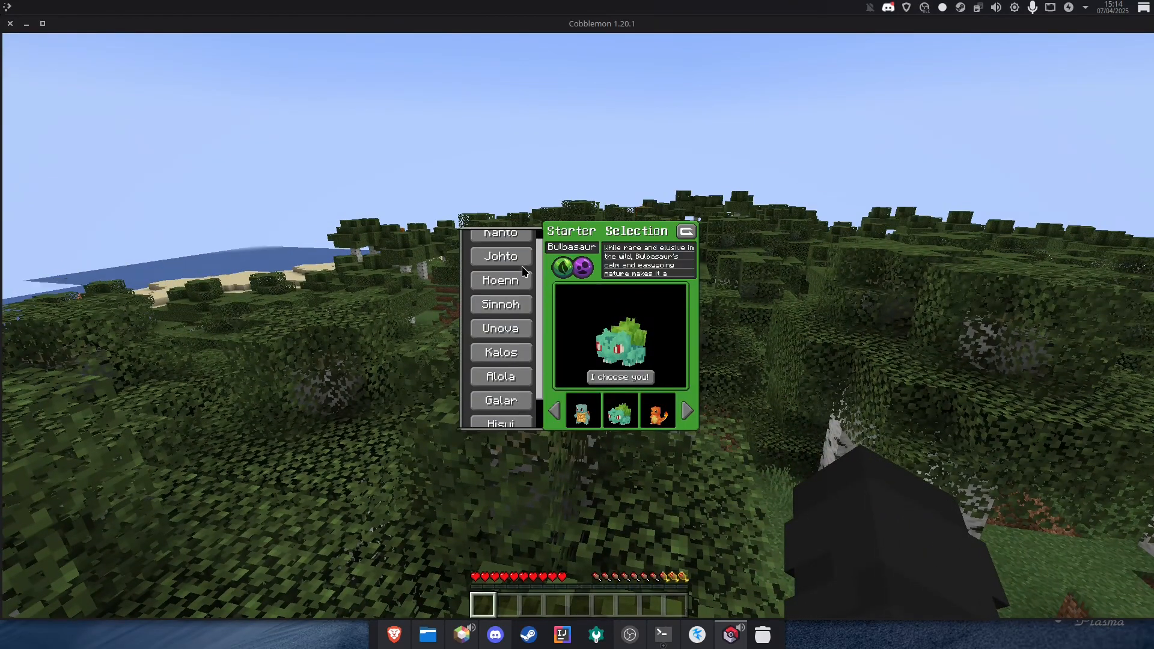
left_click(651, 418)
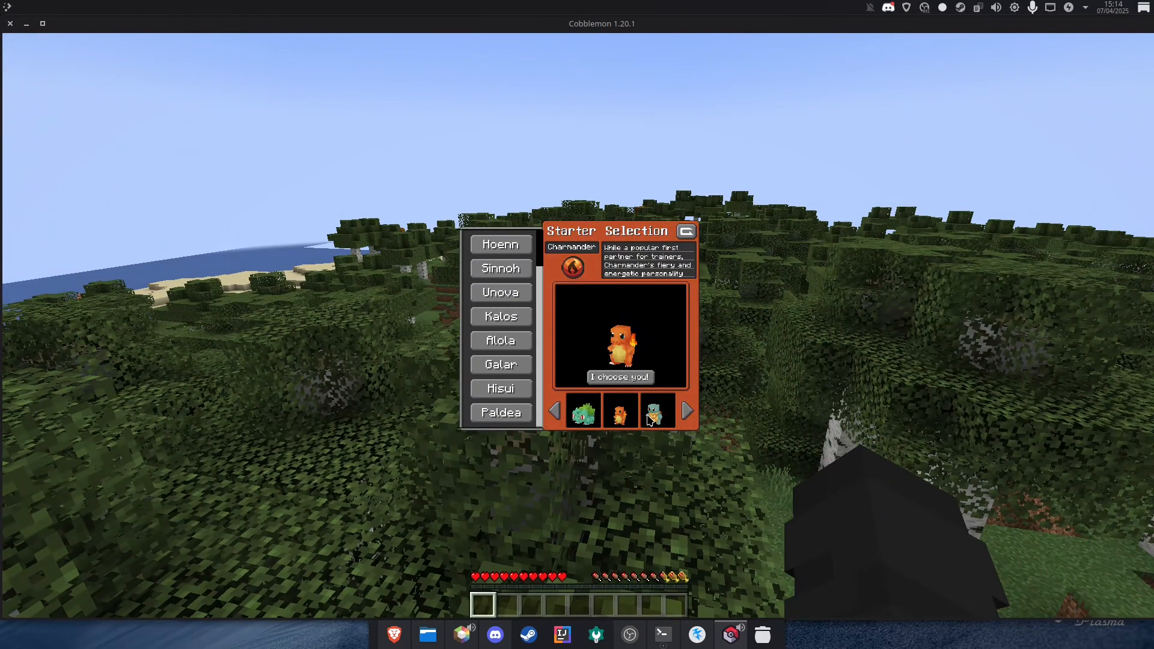
left_click(621, 378)
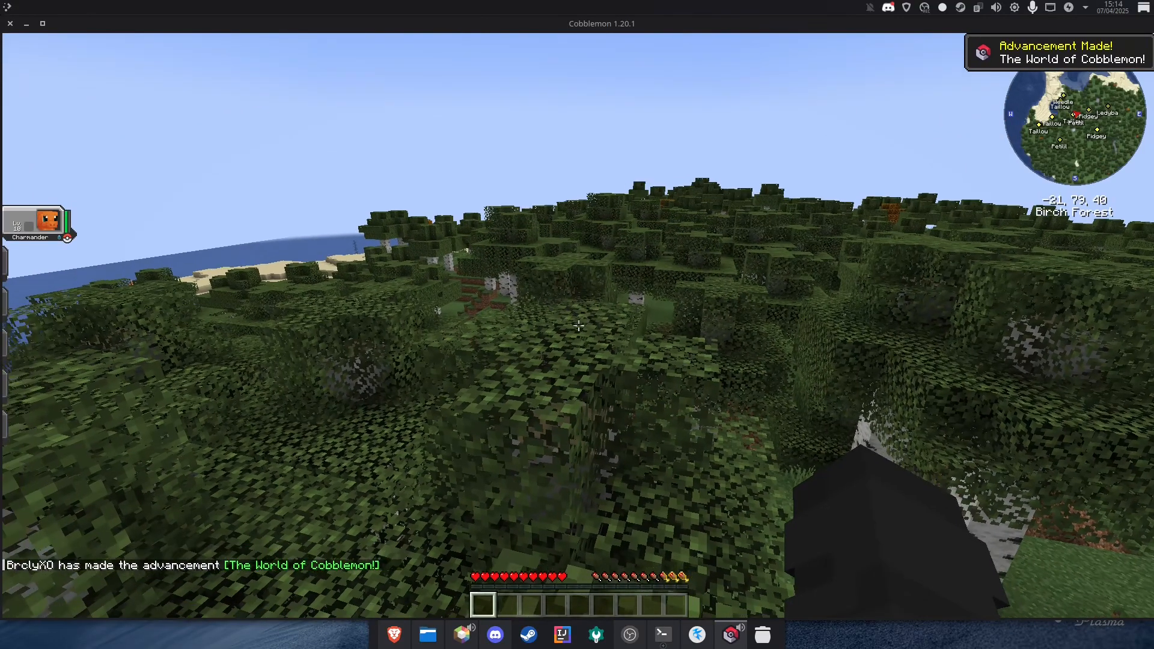
Explore the birch forest on the server and check the player's inventory.
key("w")
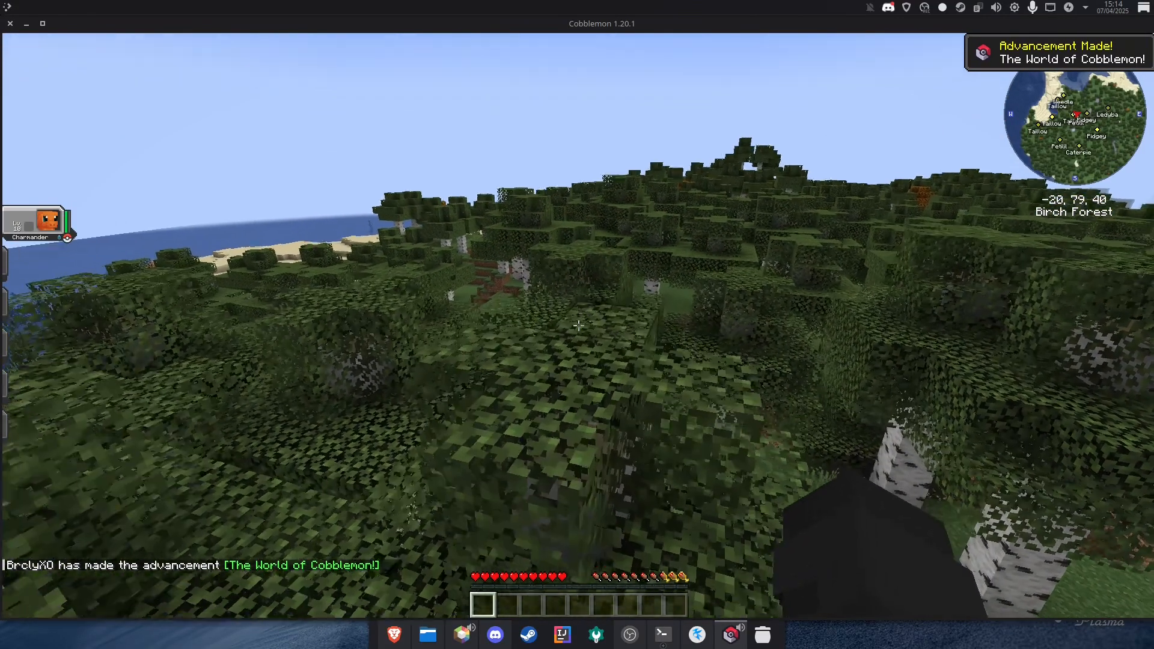
key("w")
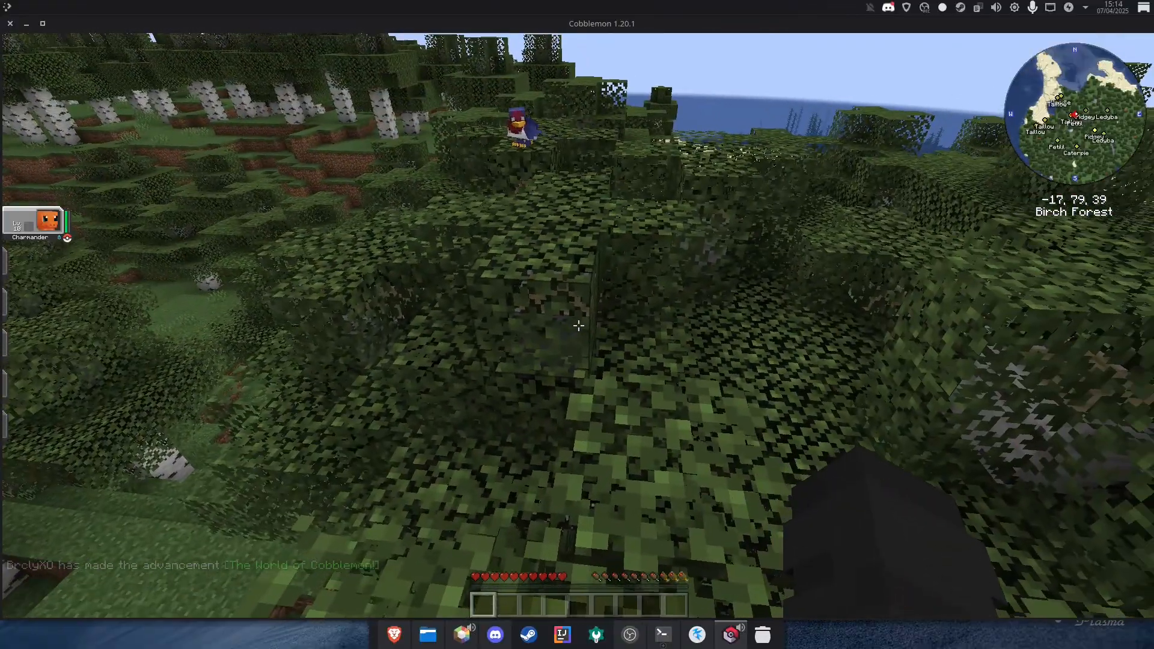
key("e")
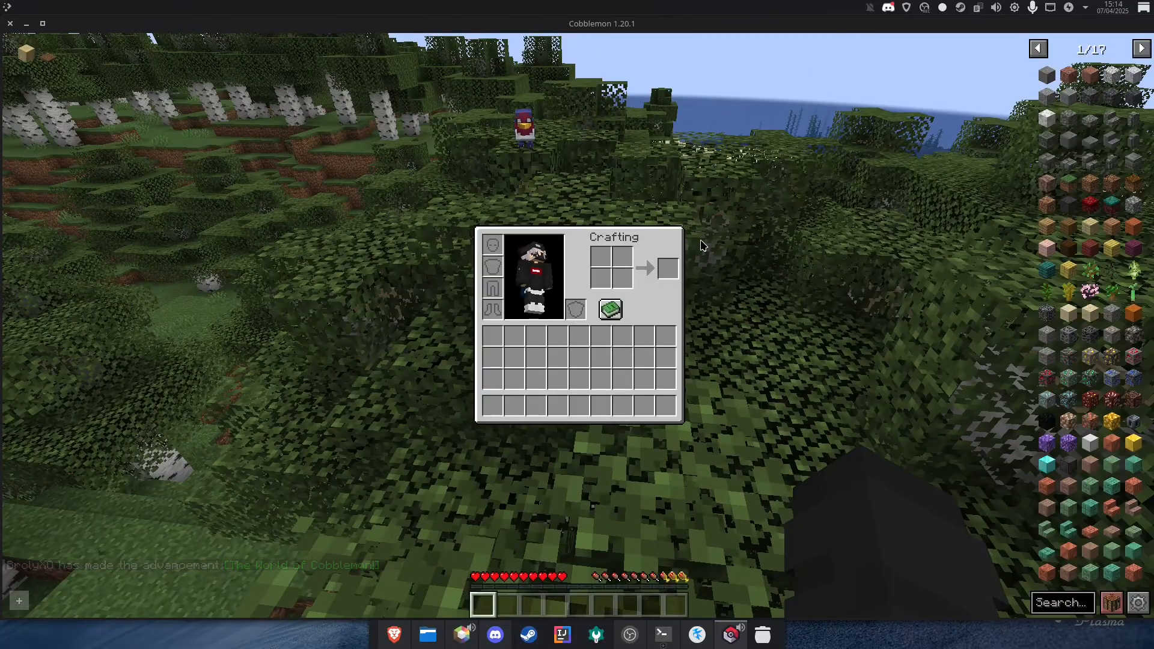
key("e")
key("w")
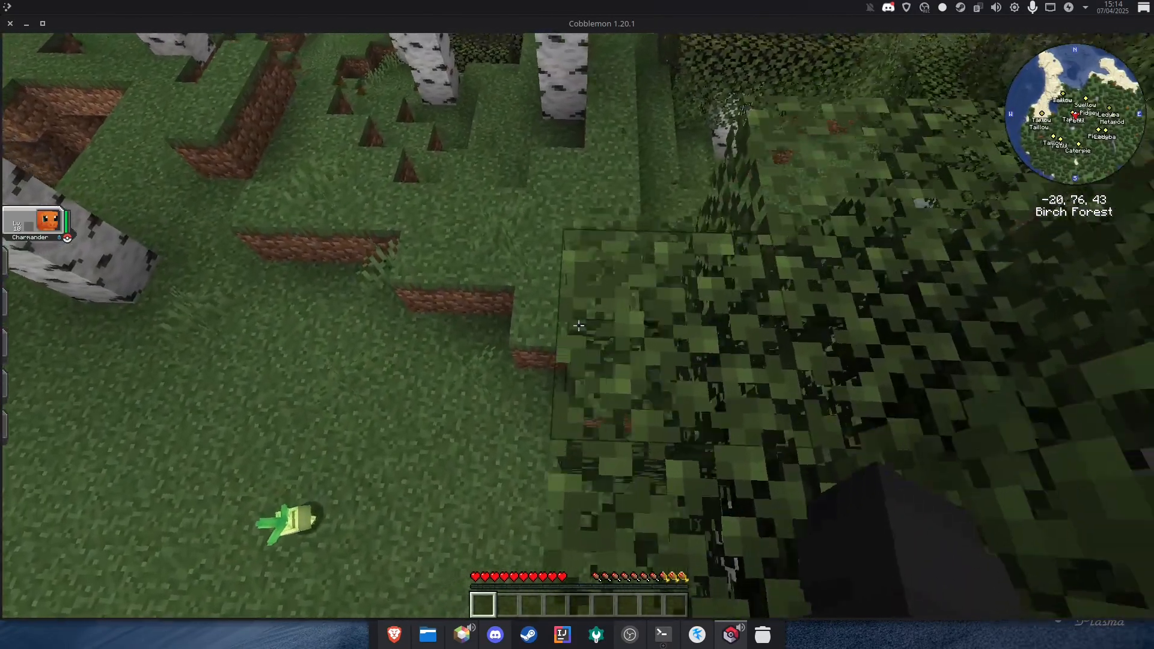
key("w")
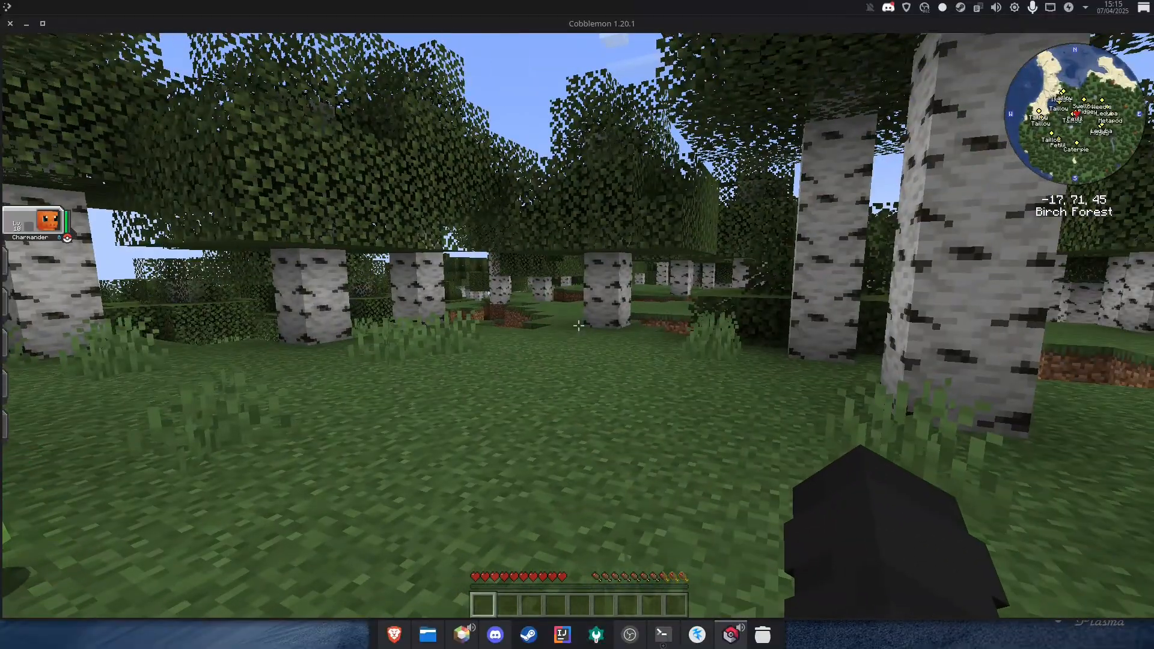
Disconnect from the server and exit the game.
key("Escape")
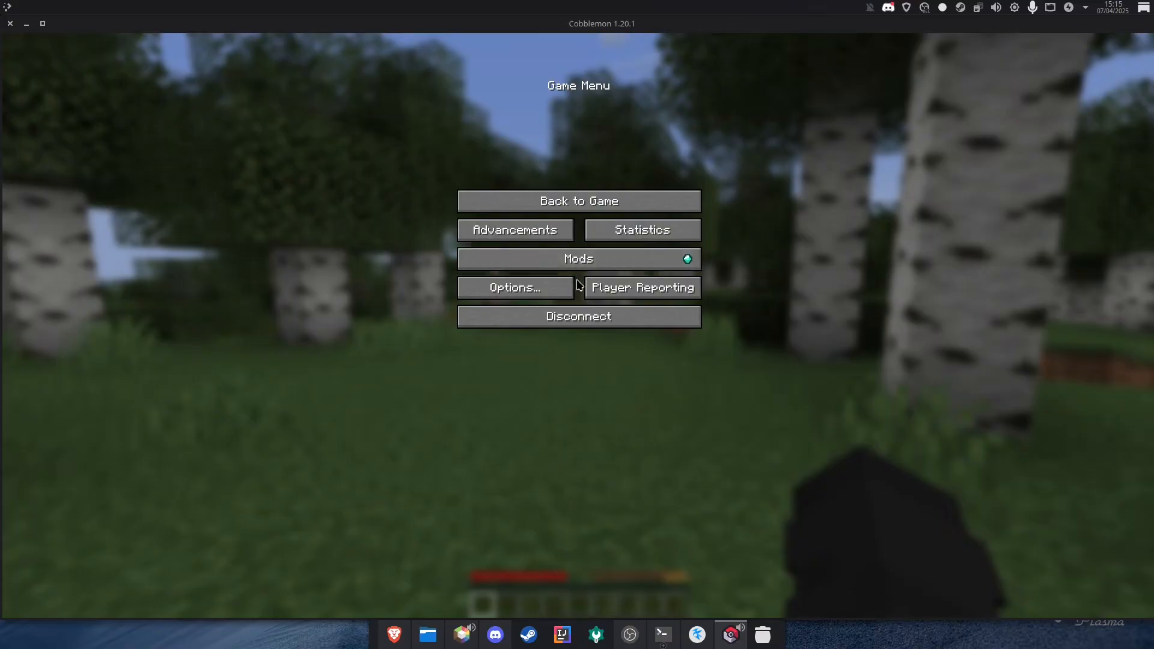
left_click(571, 319)
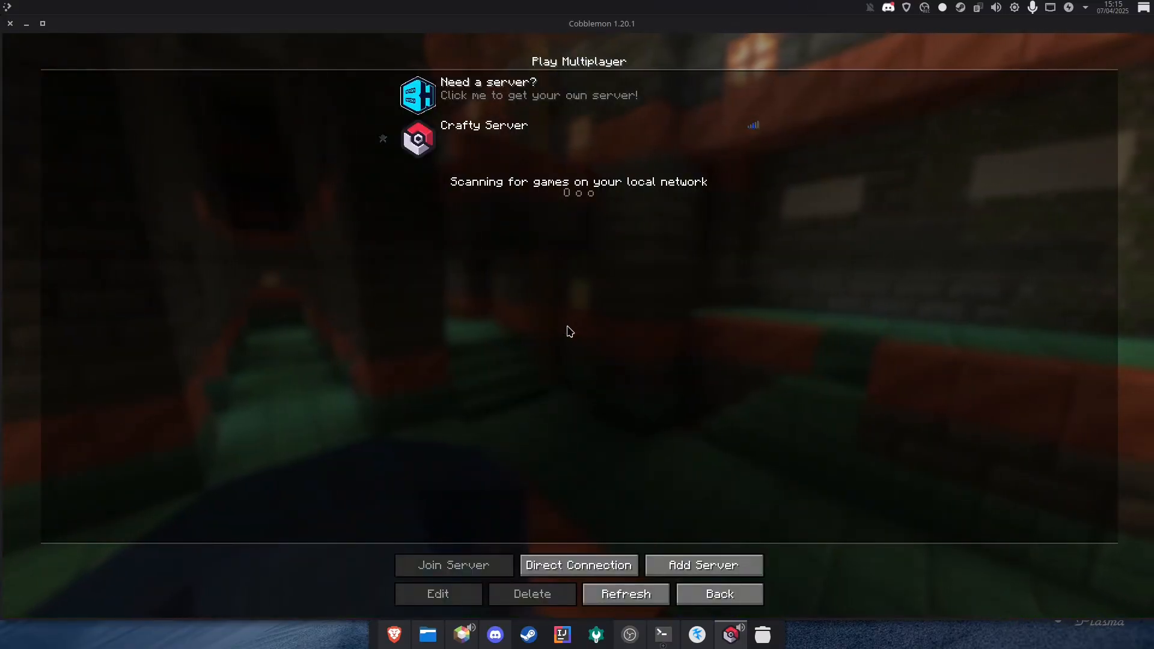
left_click(720, 593)
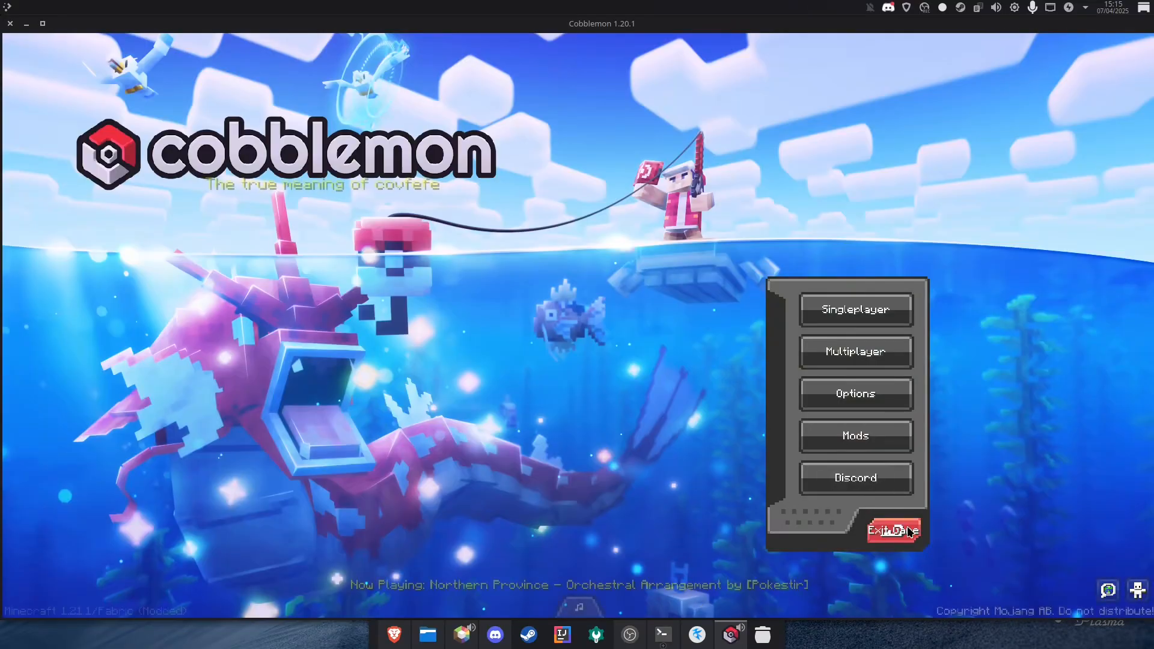
left_click(893, 531)
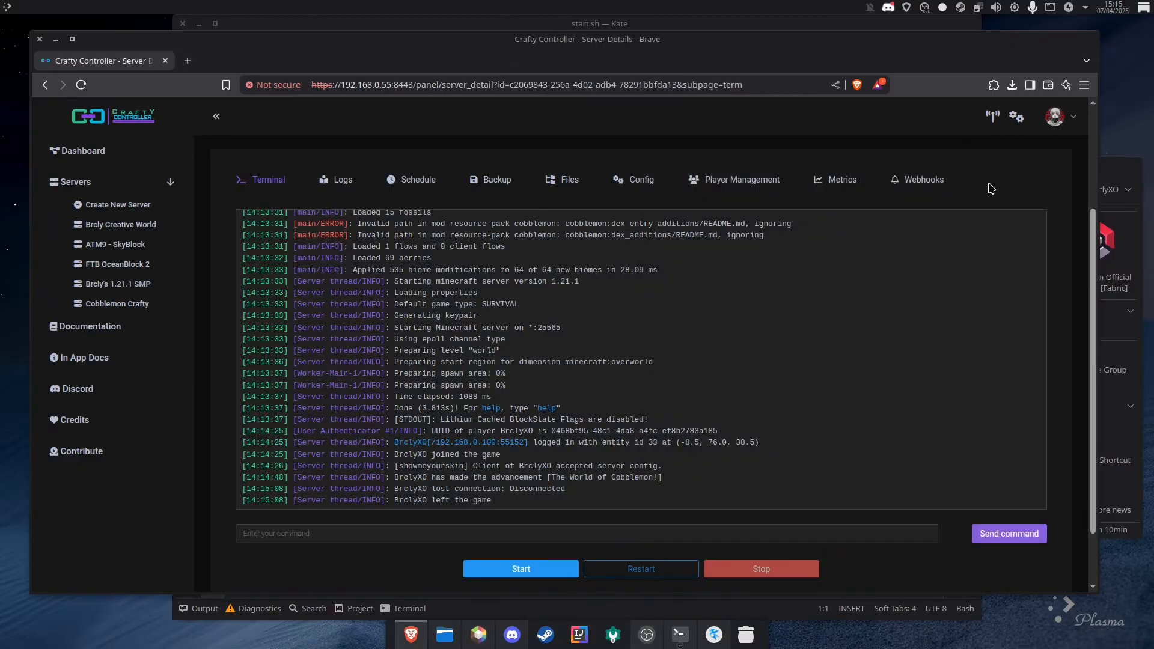
Run the Default Backup of the Cobblemon Crafty server in Crafty Controller and check the resulting archive in its backup details.
left_click(493, 181)
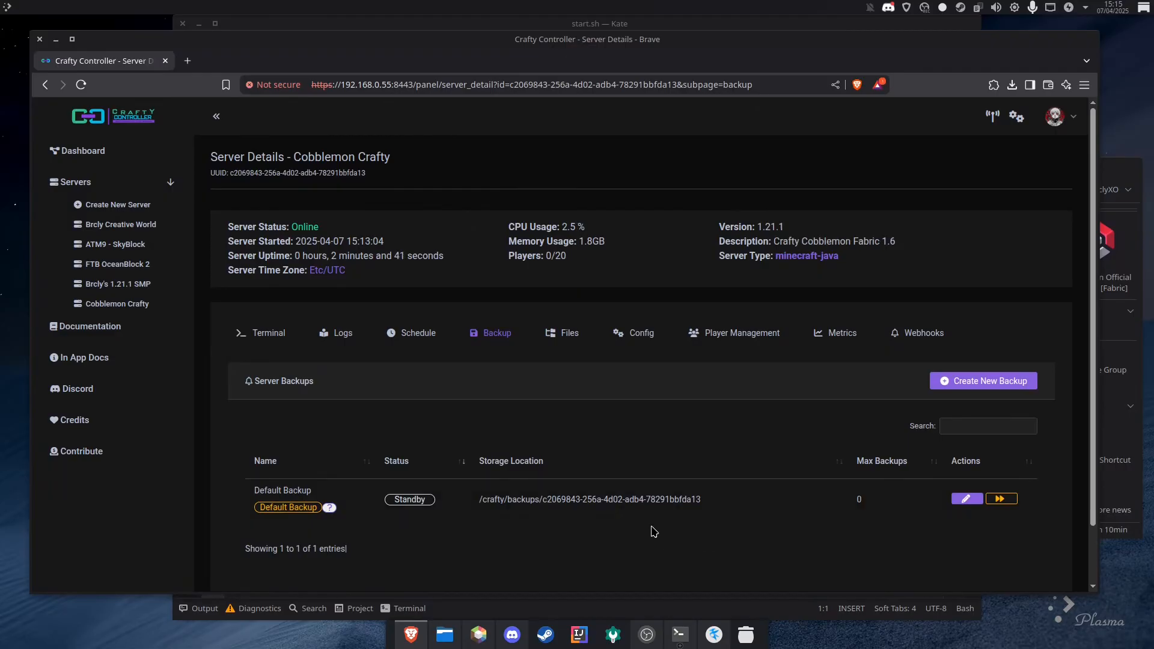
left_click(1000, 501)
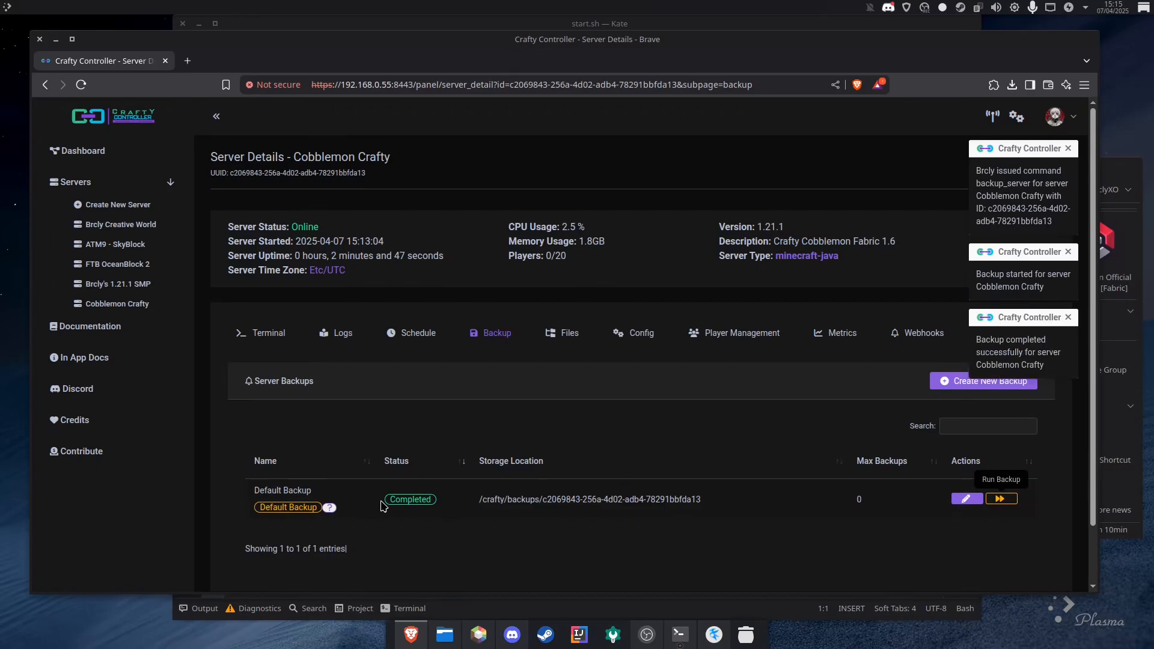
left_click_drag(381, 506, 429, 499)
left_click(966, 499)
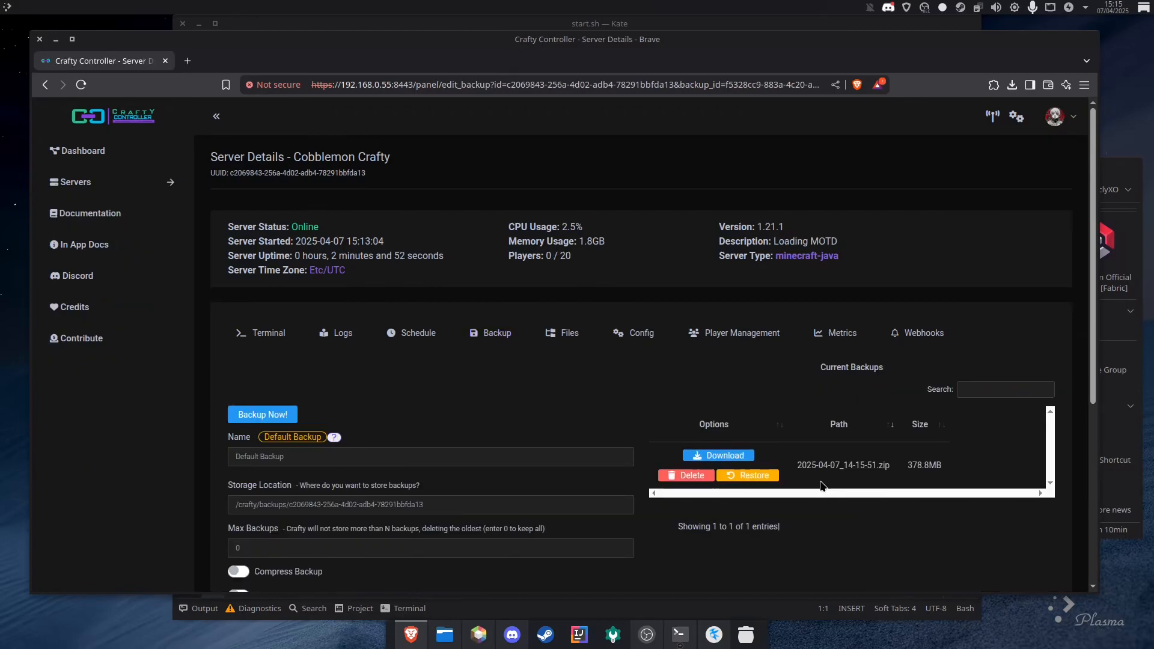
left_click_drag(794, 465, 946, 469)
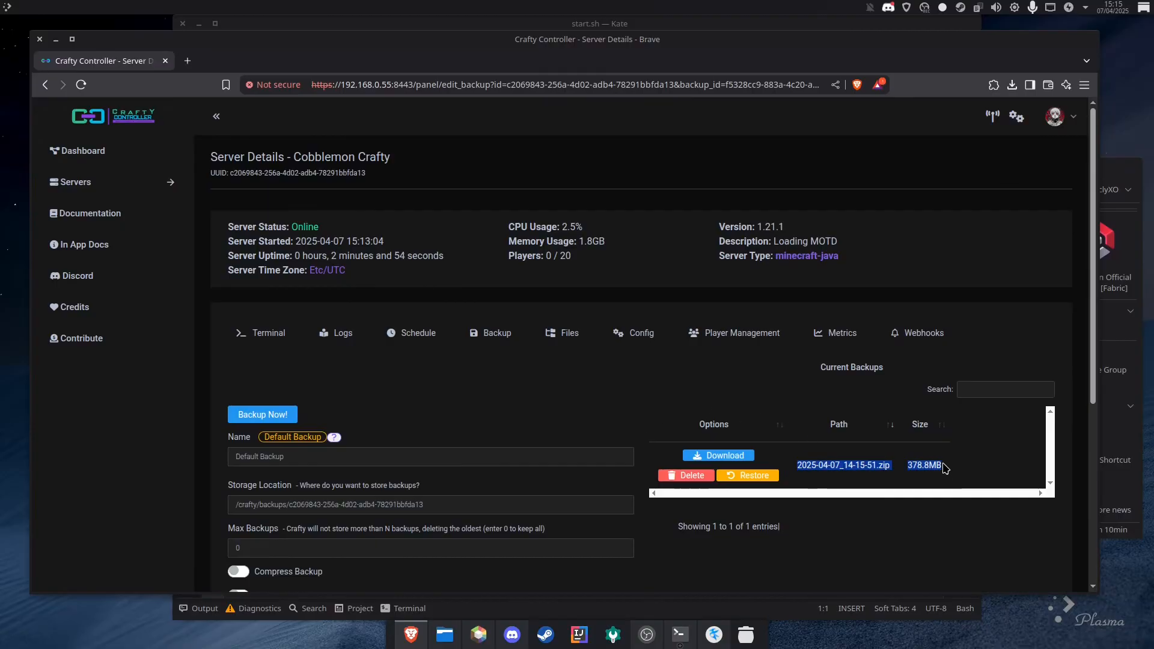
left_click(756, 434)
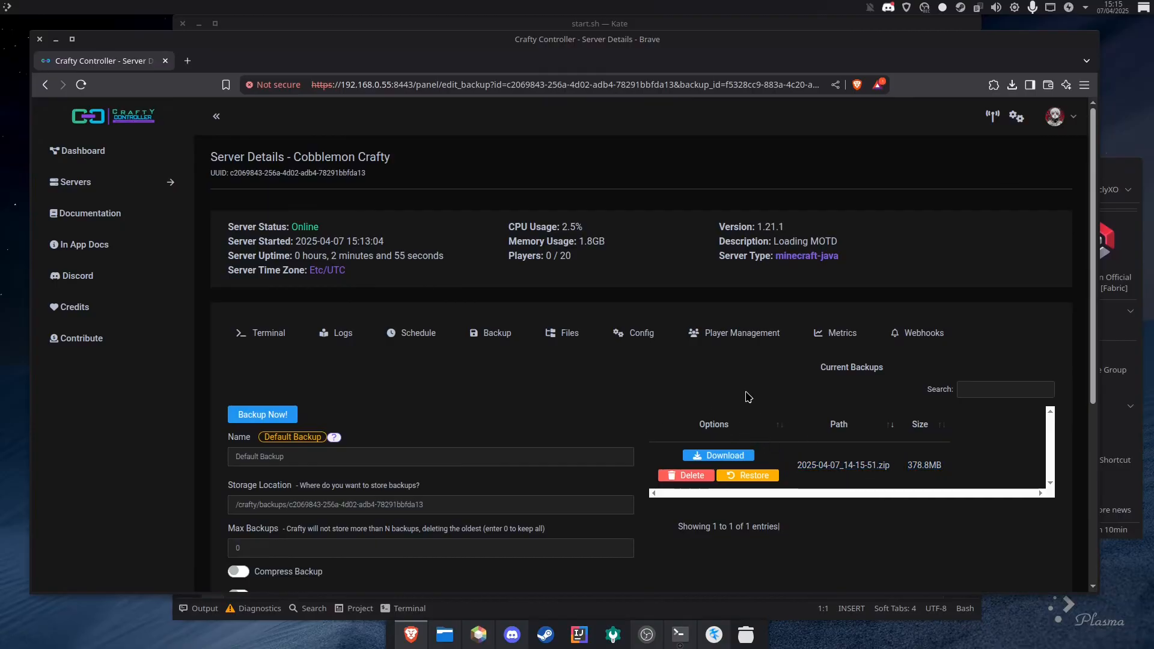
Download the server backup archive to the Downloads folder as BACKUP-COBBLEMON-1.6.zip.
left_click(731, 458)
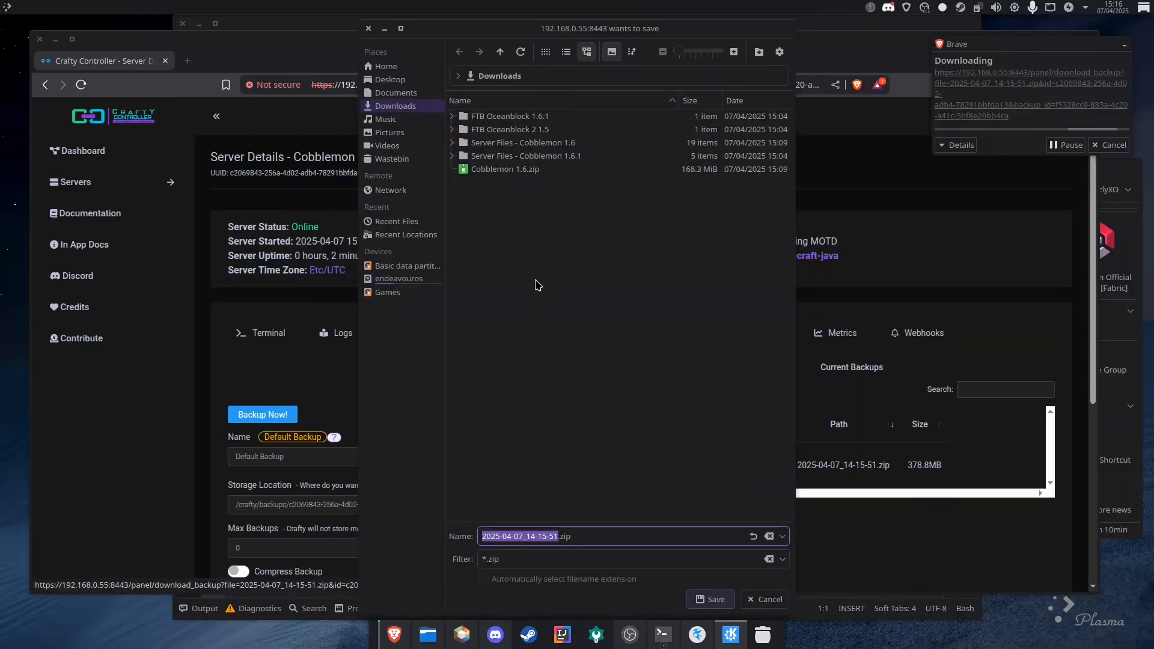
left_click(556, 534)
left_click_drag(558, 535, 475, 534)
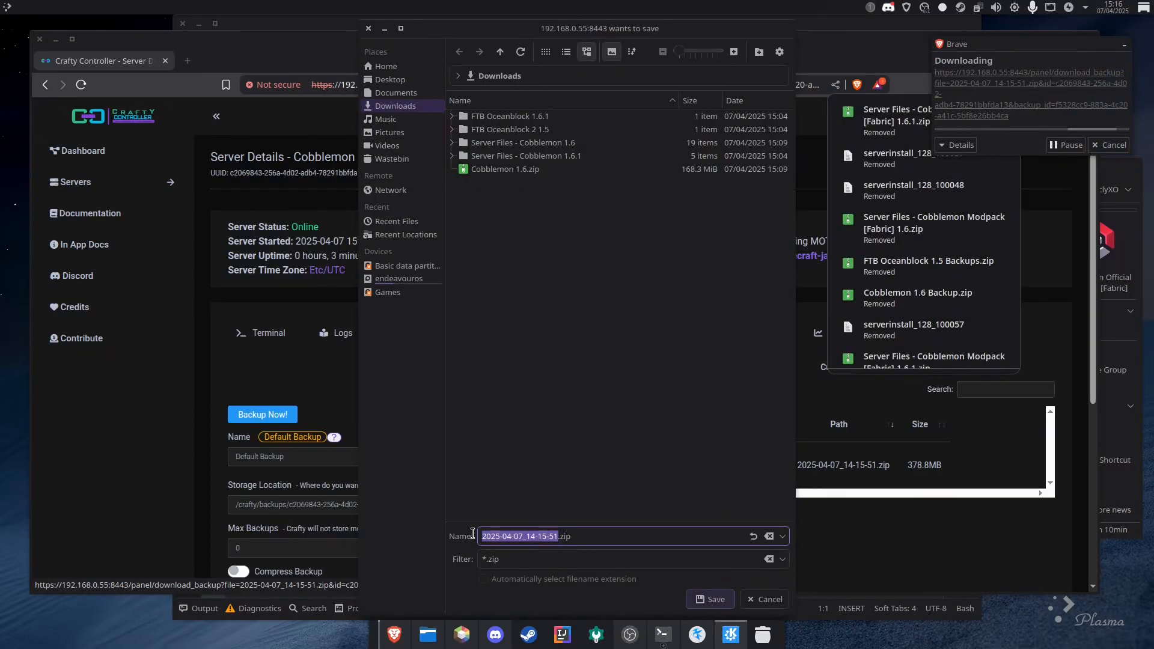
type("BKA")
type("KUP-CO")
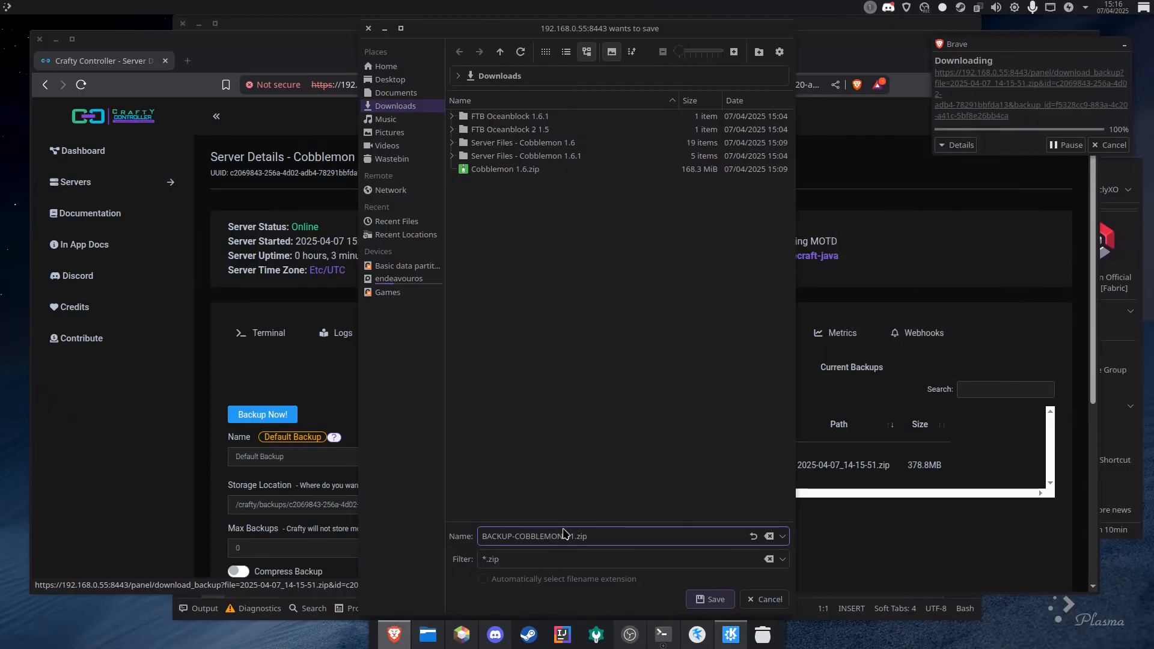
type("BBLEMON-1,.6")
key("BackSpace")
key("BackSpace")
type("6")
key("Return")
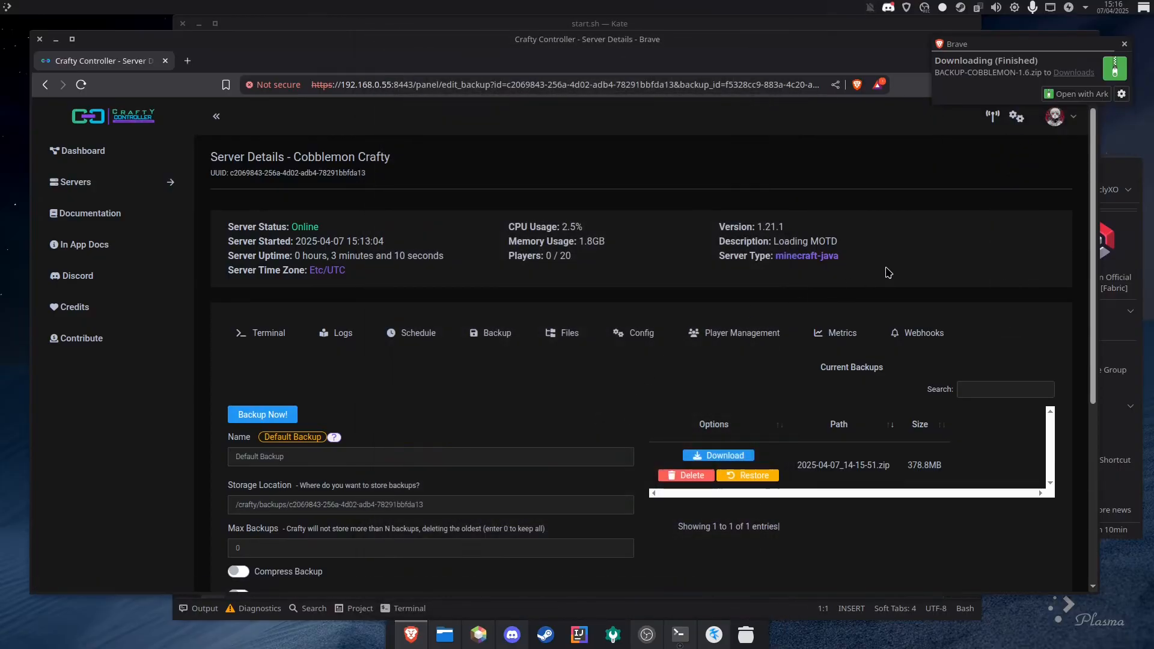
Switch to the Dolphin file manager and extract BACKUP-COBBLEMON-1.6.zip into its own folder in Downloads.
left_click(445, 634)
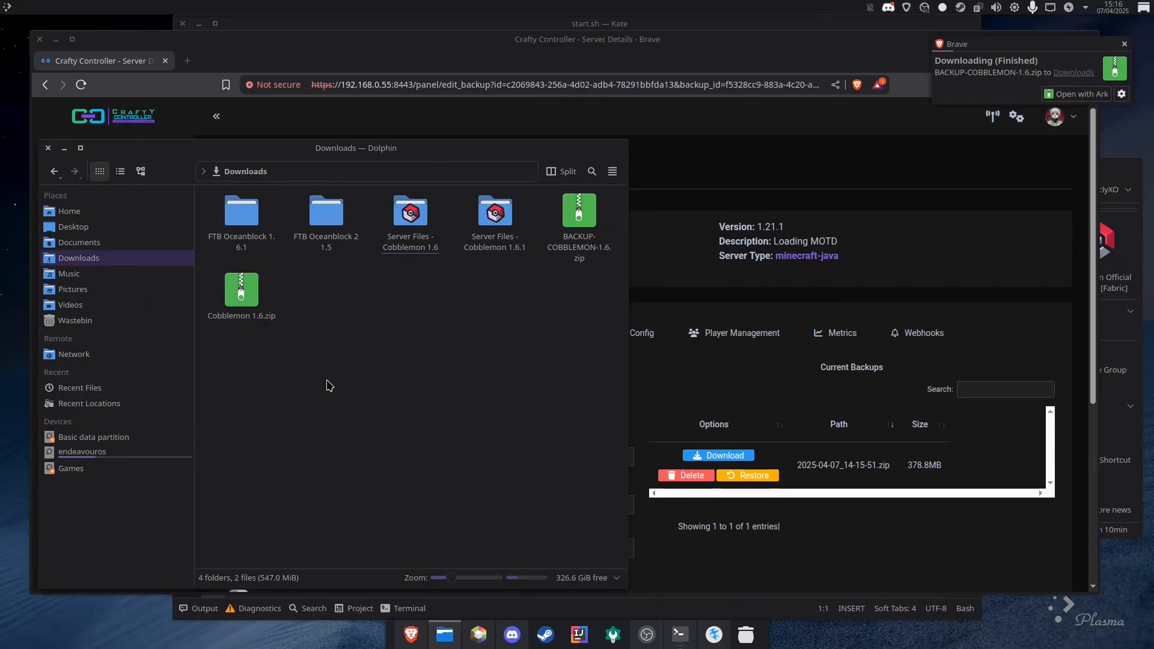
right_click(579, 227)
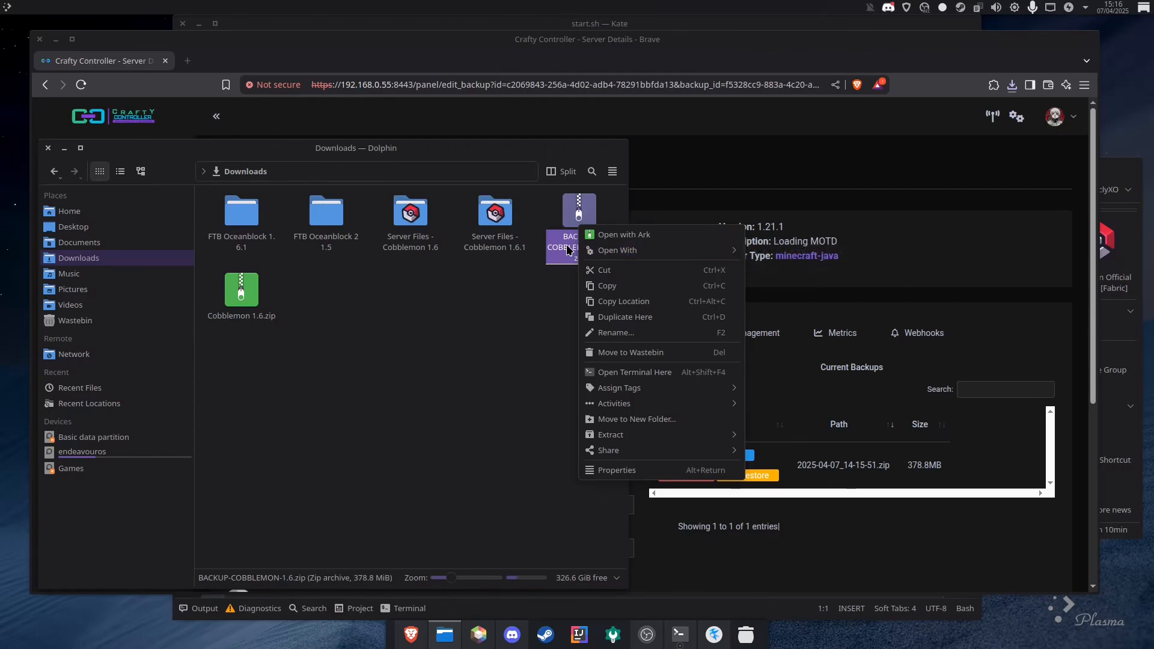
left_click(778, 442)
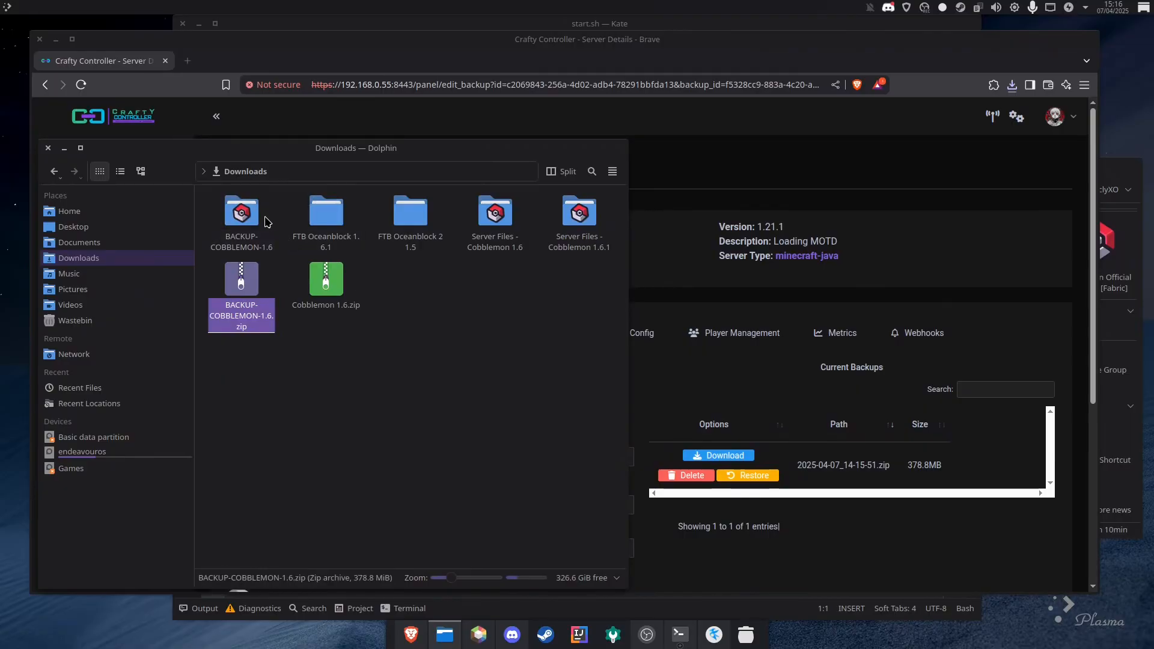
Look through the extracted BACKUP-COBBLEMON-1.6 folder, then open the Server Files - Cobblemon 1.6.1 folder in Downloads.
double_click(249, 225)
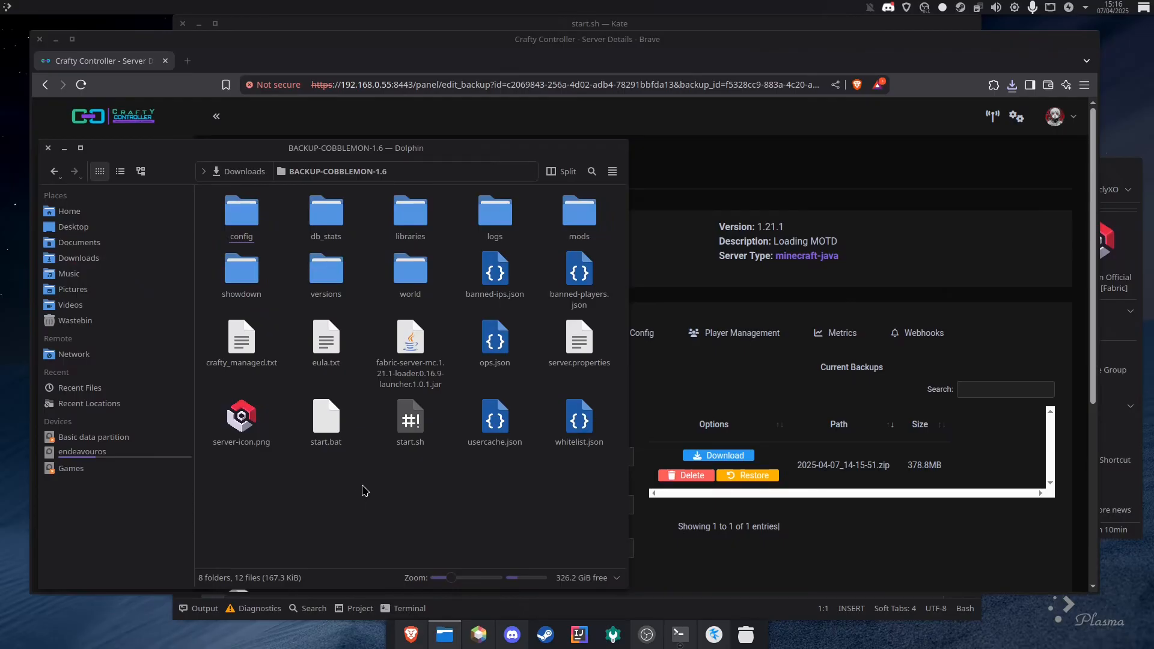
left_click_drag(222, 513, 613, 195)
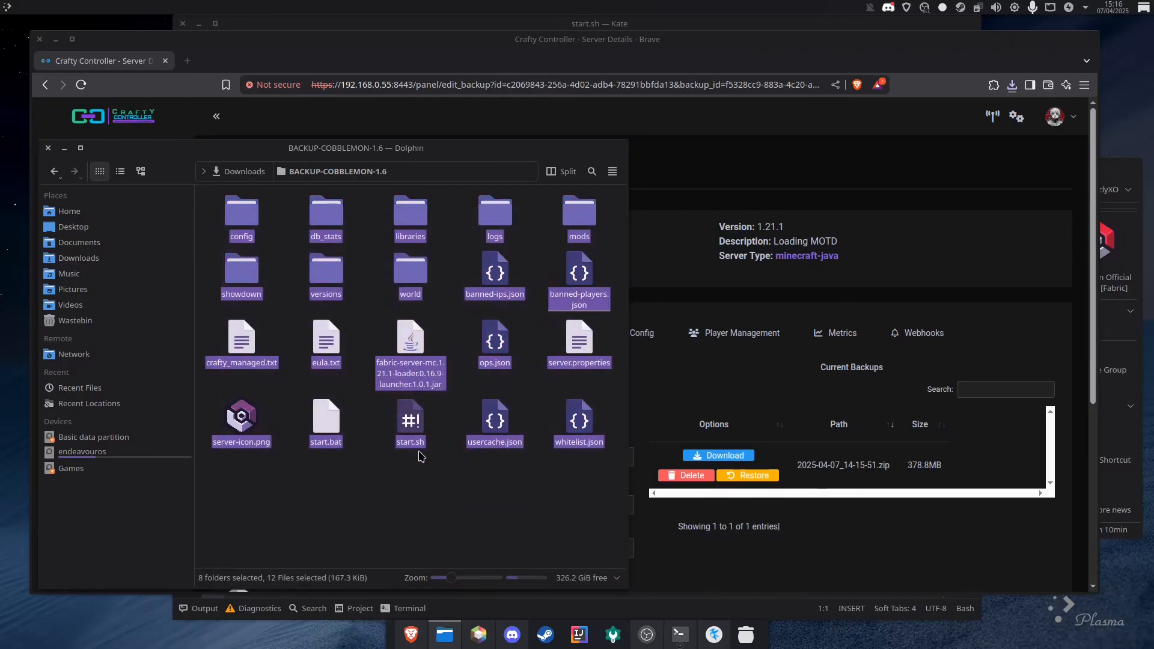
left_click_drag(255, 467, 587, 226)
left_click(240, 175)
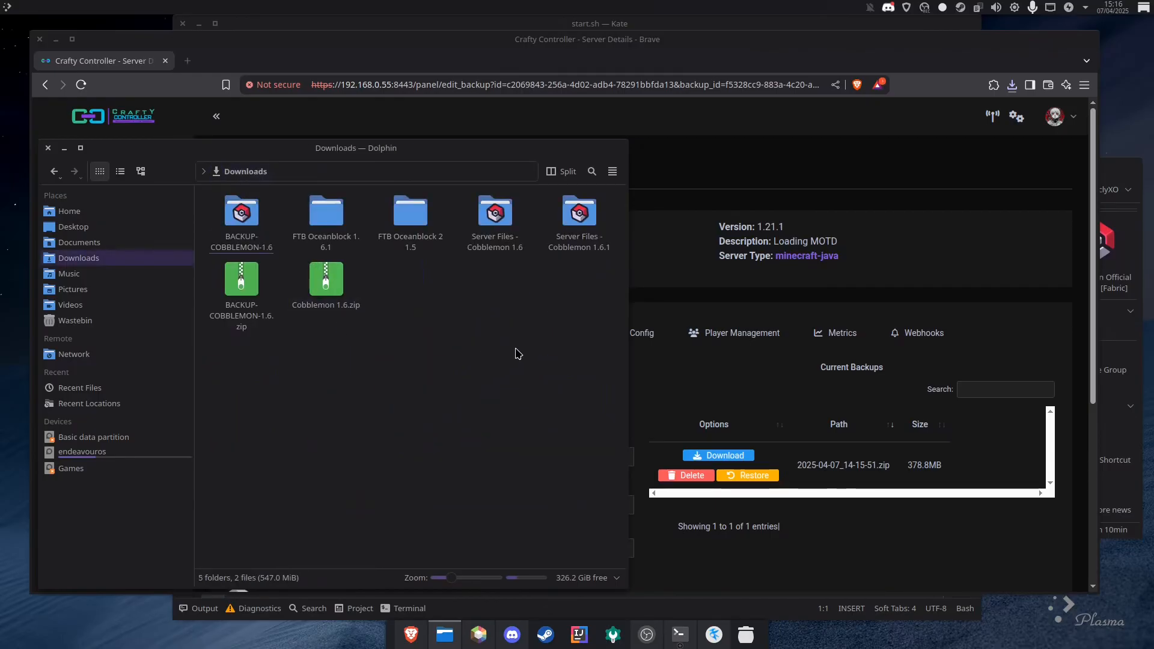
double_click(583, 229)
left_click_drag(410, 163, 417, 161)
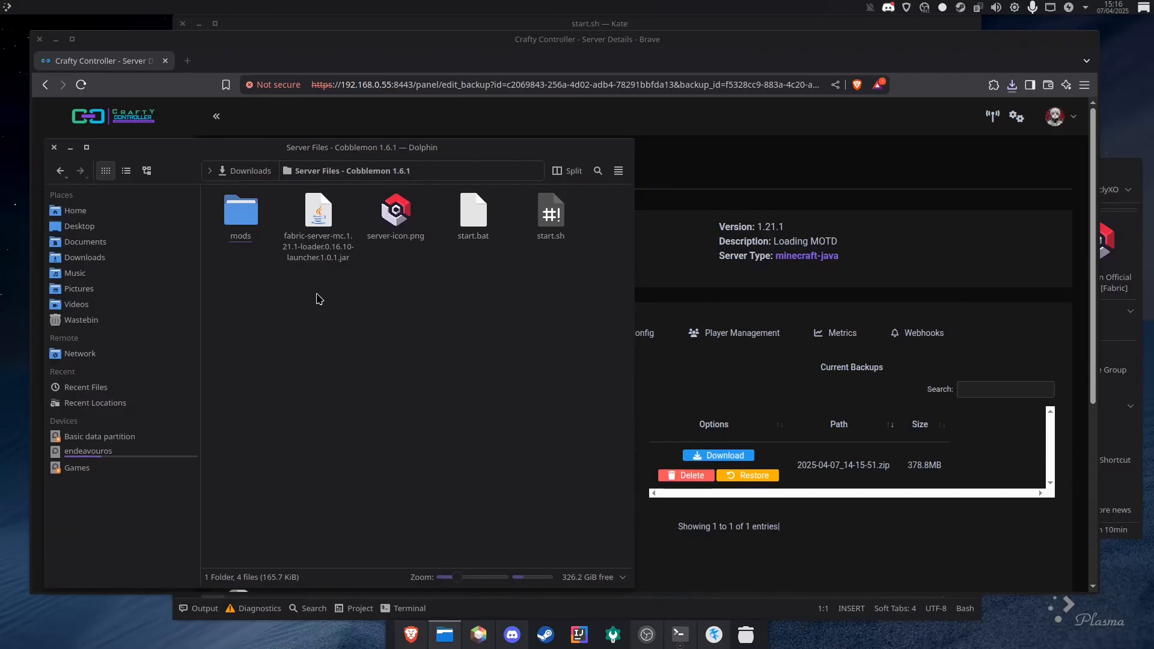
Delete the old mods folder and the Fabric 0.16.9 launcher jar from the BACKUP-COBBLEMON-1.6 folder.
mouse_move(343, 284)
left_mouse_down()
mouse_move(301, 200)
mouse_move(323, 280)
left_mouse_up()
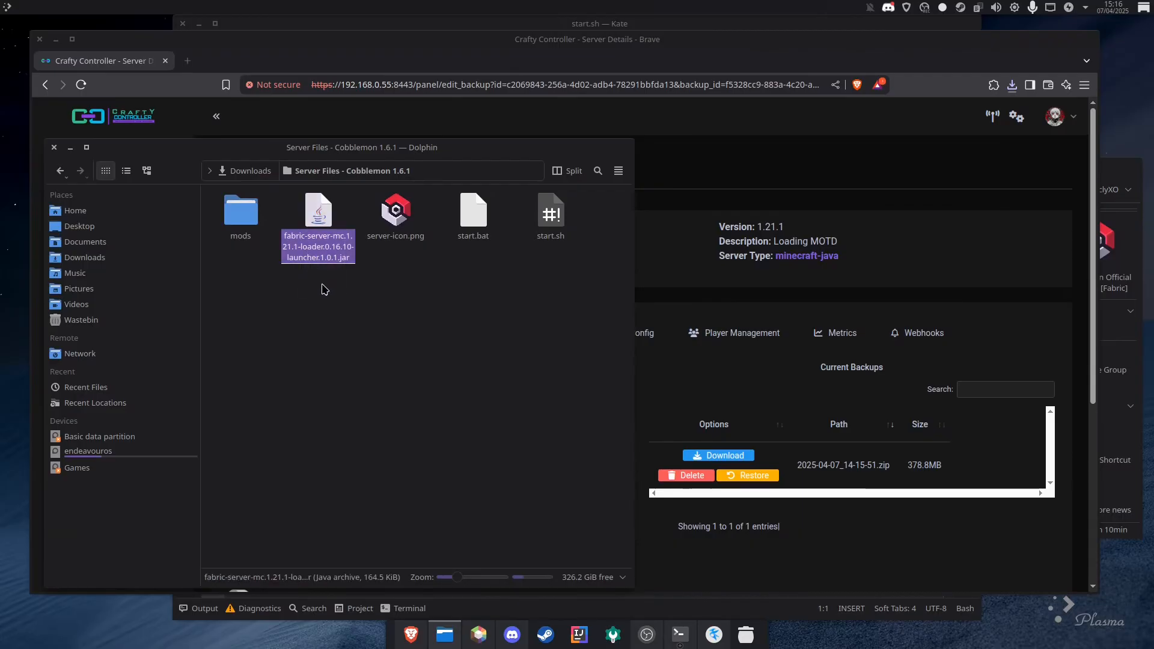
left_click(241, 214)
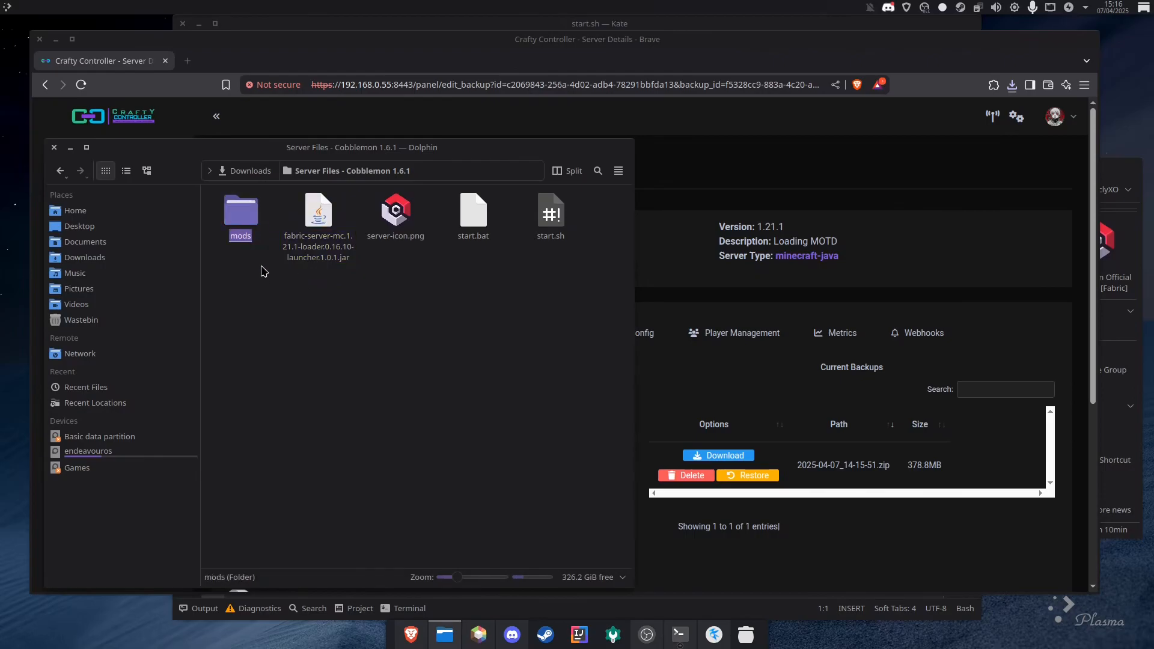
left_click(248, 173)
double_click(255, 234)
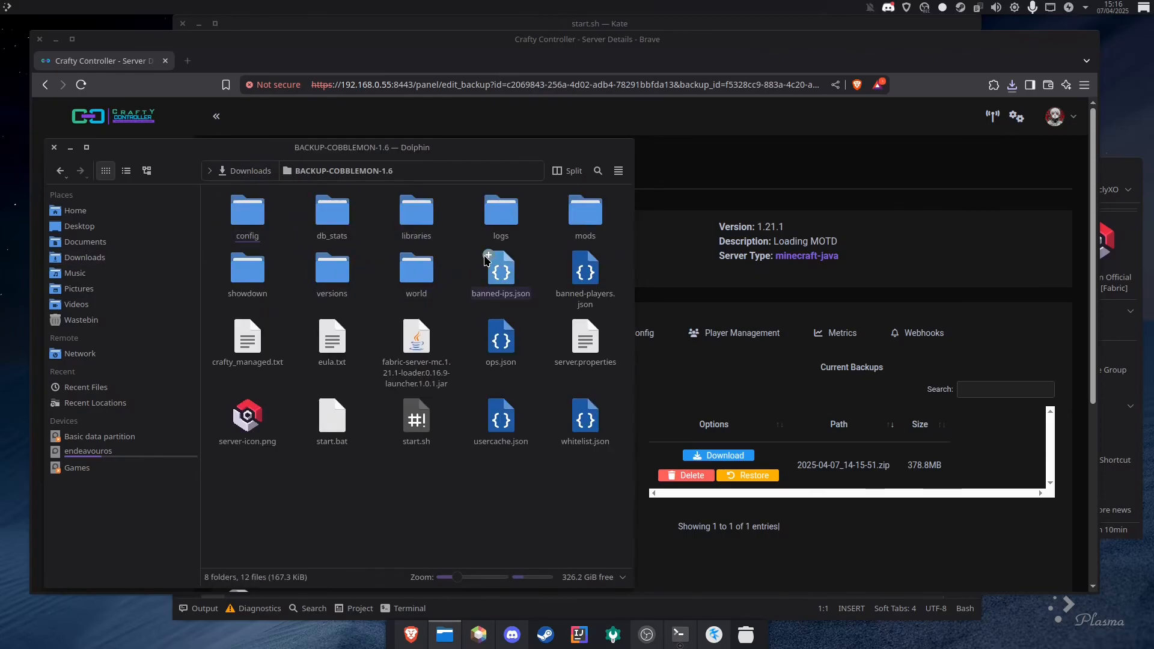
left_click(582, 217)
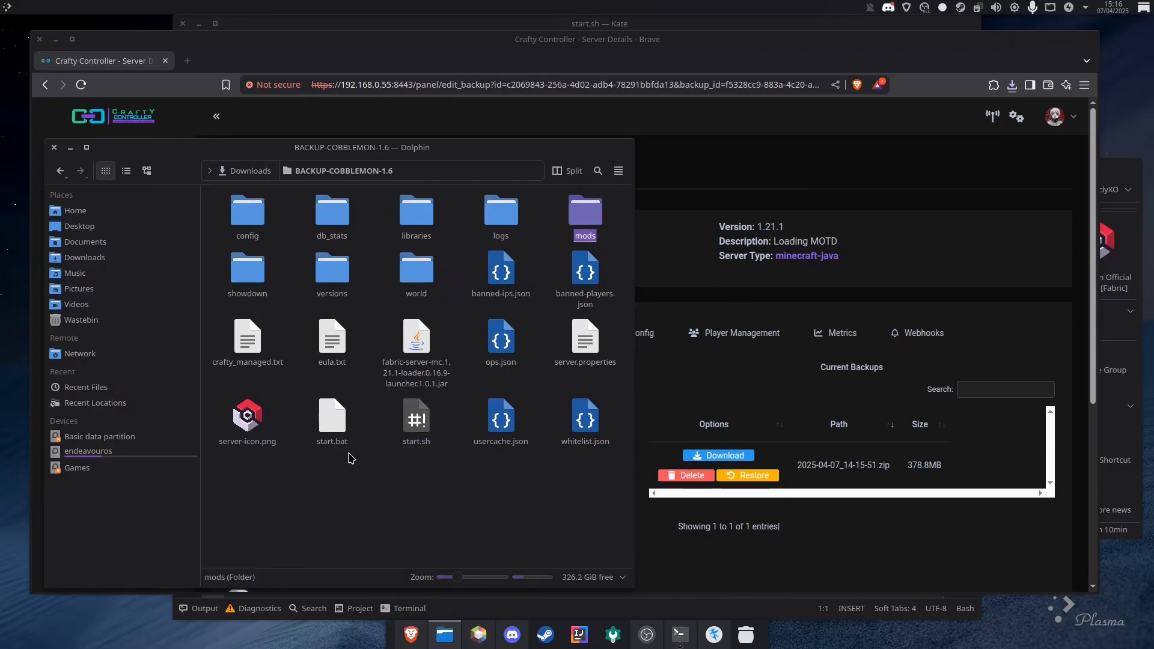
key("Delete")
left_click(331, 342)
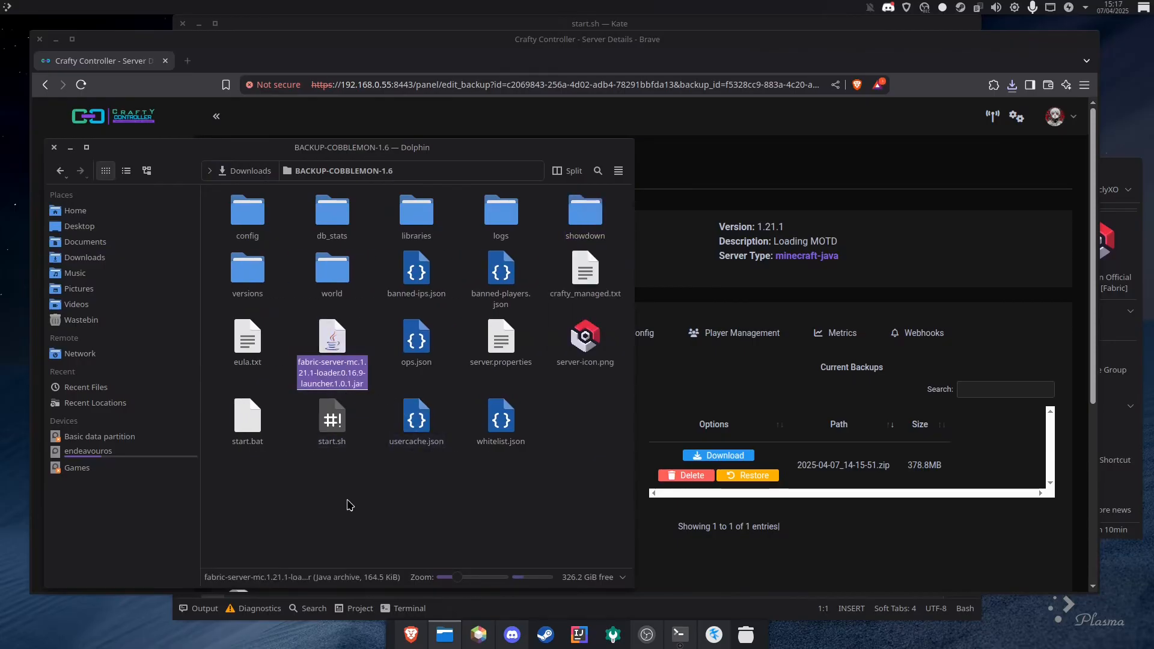
key("Delete")
Delete the old start.sh and start.bat scripts from the BACKUP-COBBLEMON-1.6 folder.
left_click(248, 172)
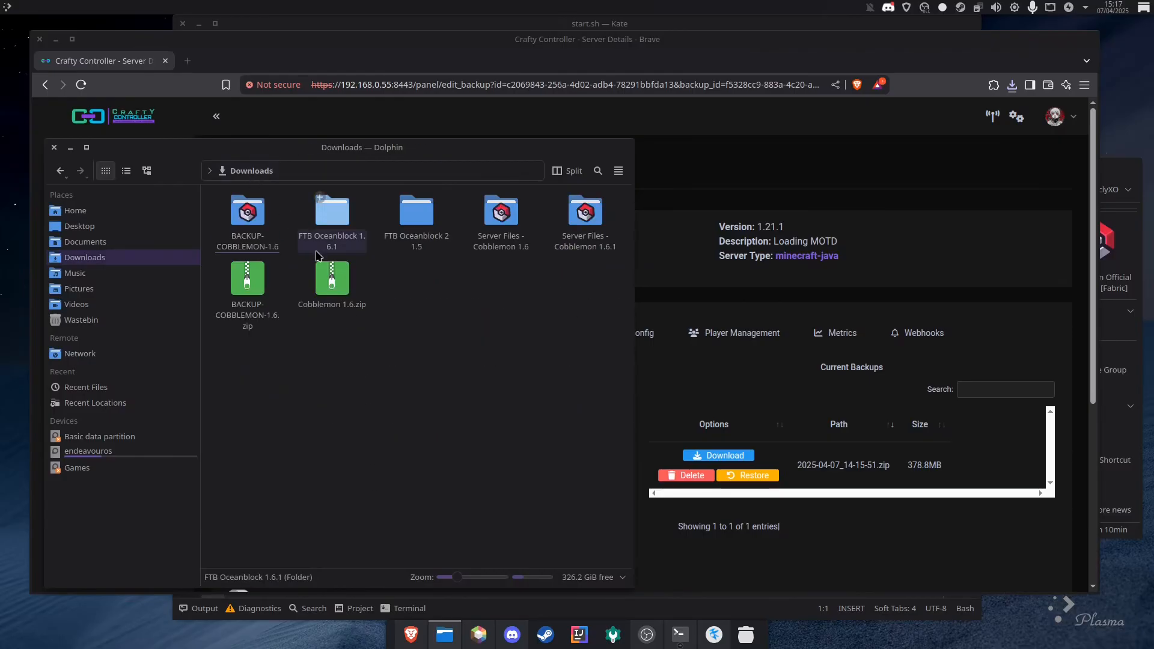
double_click(240, 222)
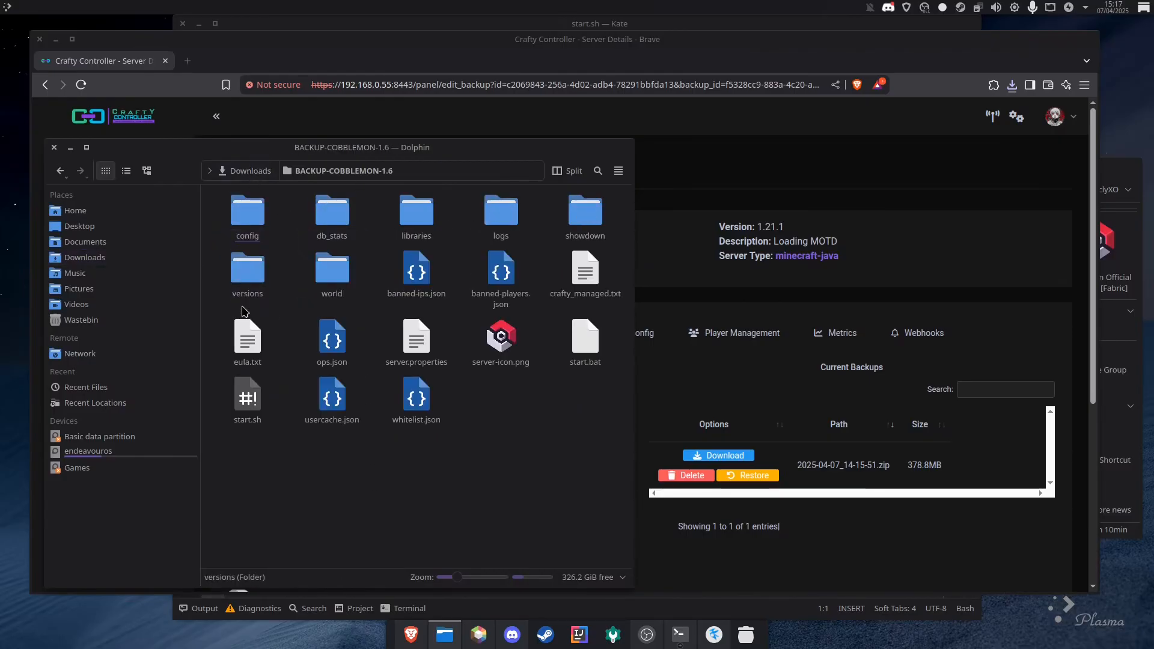
left_click(247, 418)
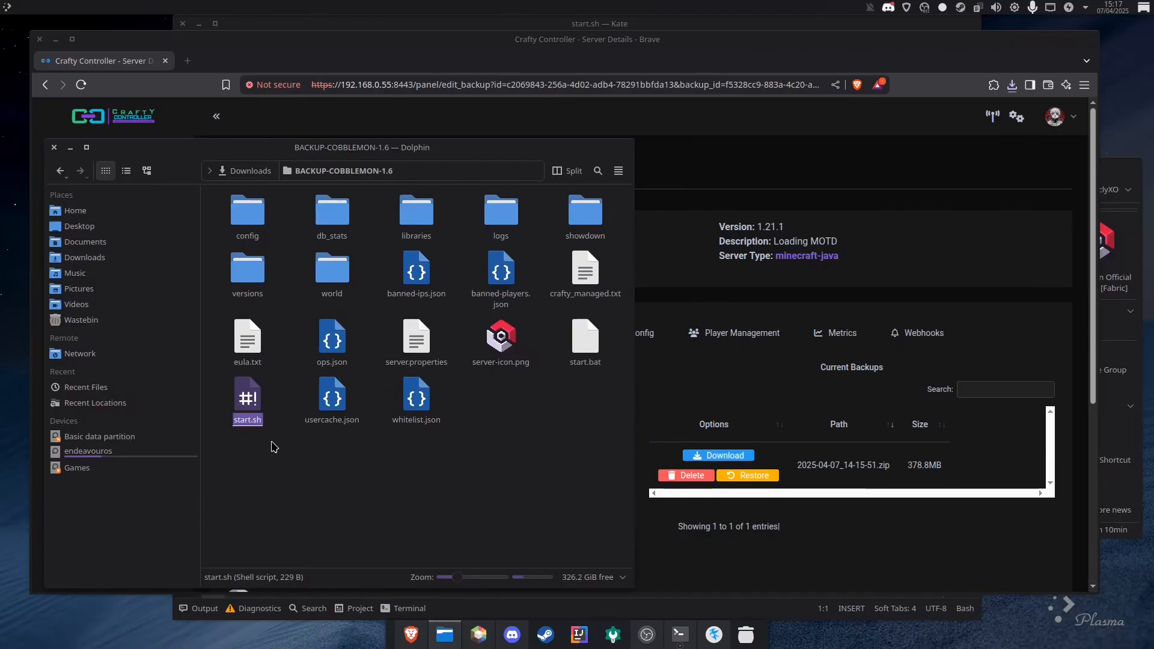
key("Delete")
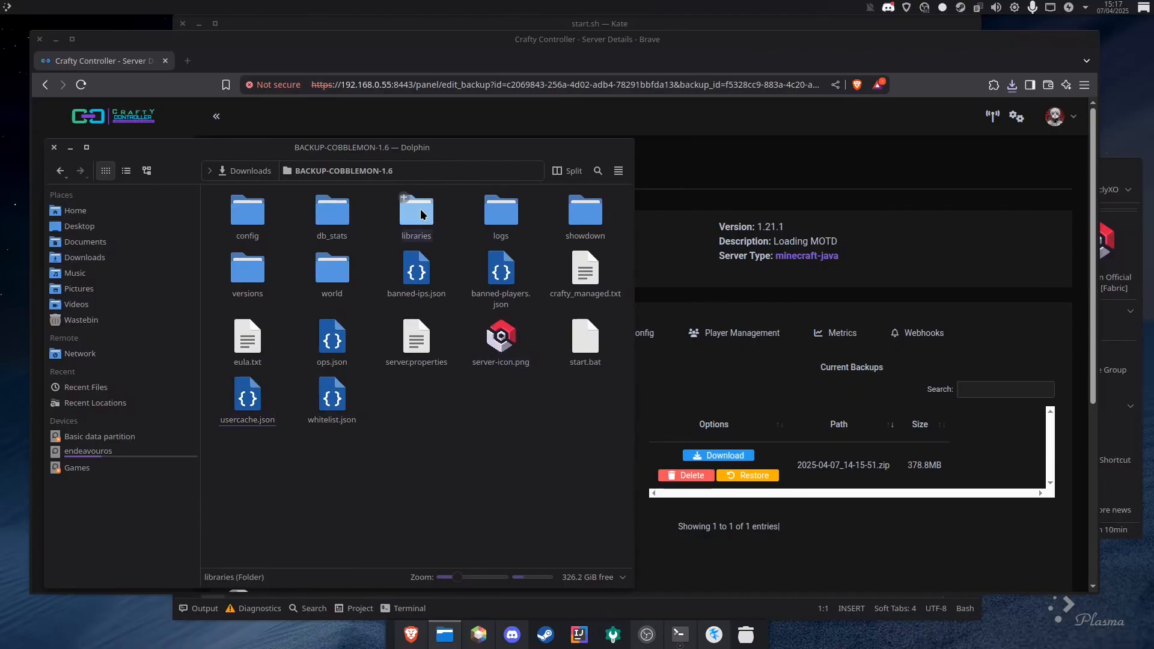
left_click(558, 341)
key("Delete")
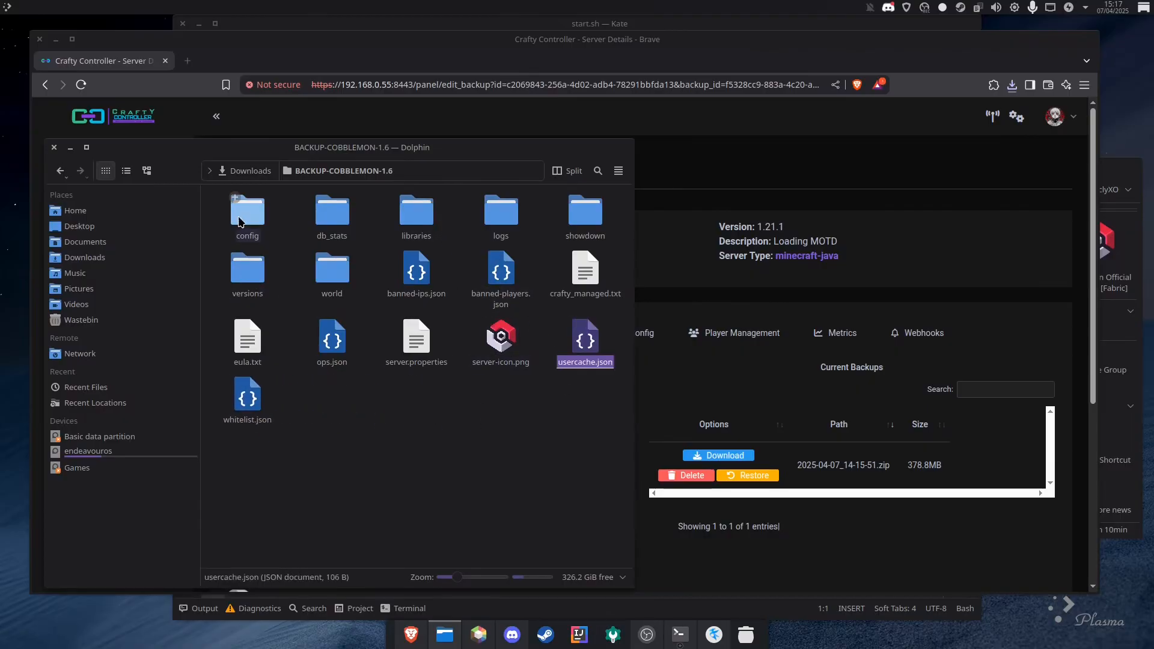
Copy everything from Server Files - Cobblemon 1.6.1 into BACKUP-COBBLEMON-1.6, overwriting the existing server-icon.png.
left_click(251, 178)
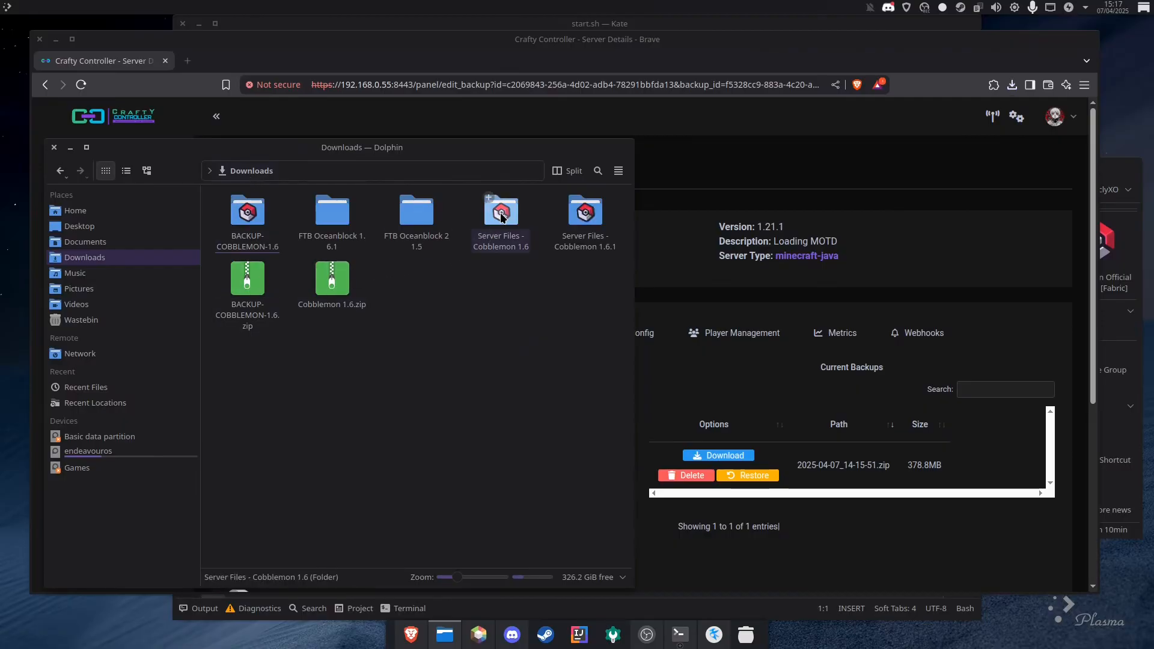
double_click(584, 221)
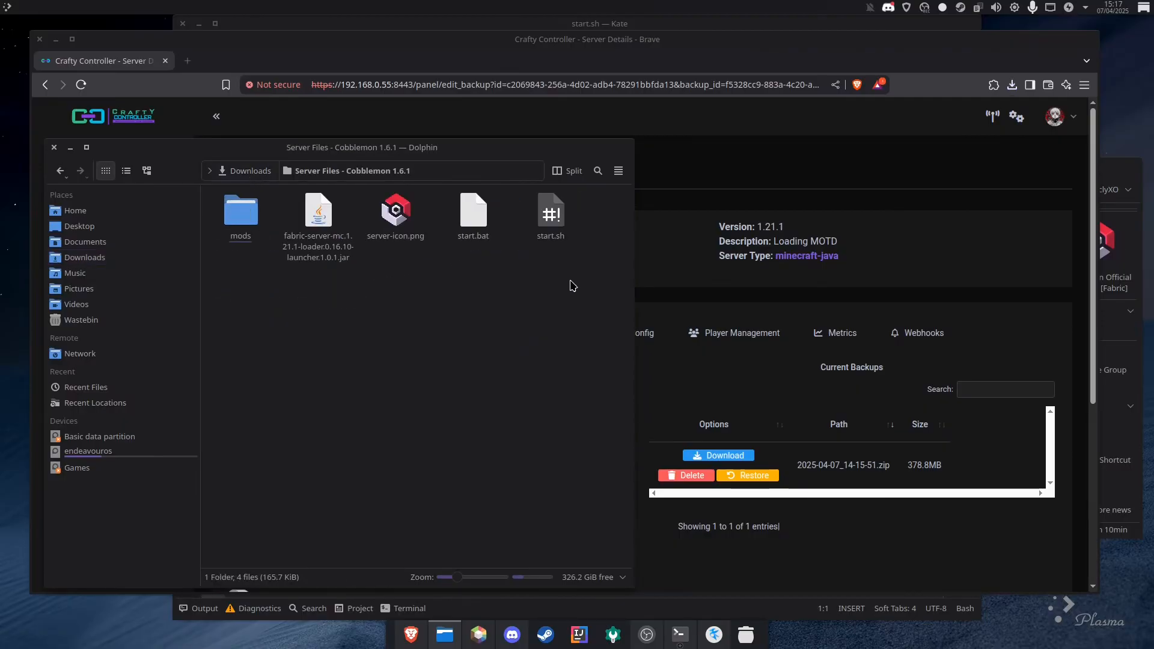
left_click_drag(578, 270, 224, 196)
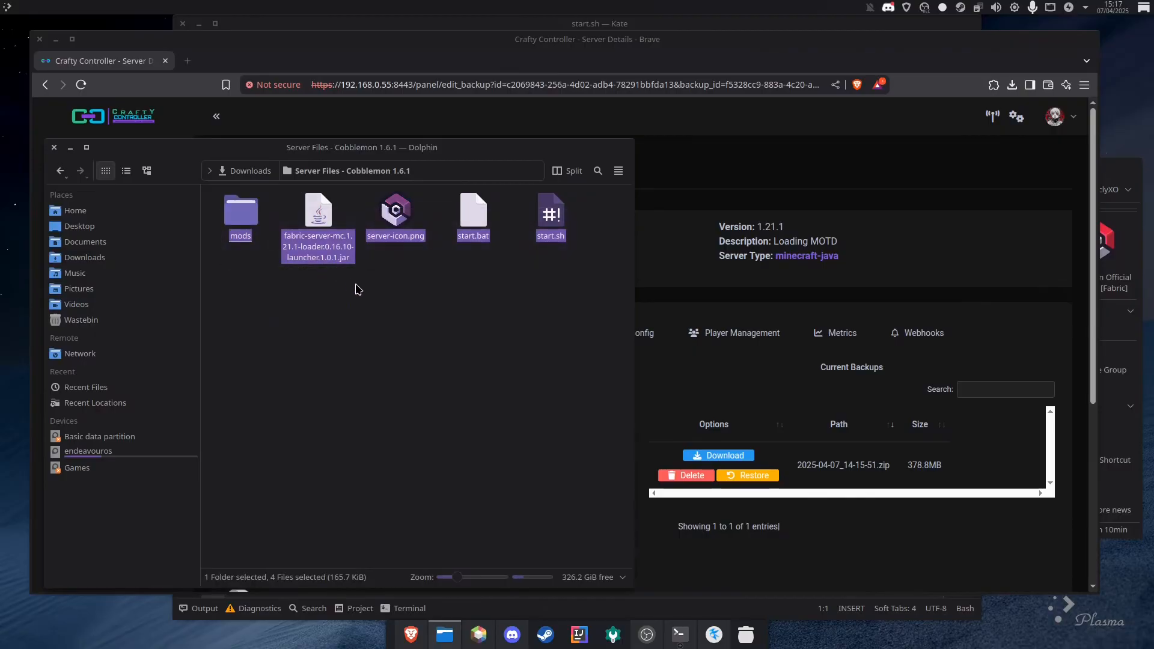
left_click(251, 171)
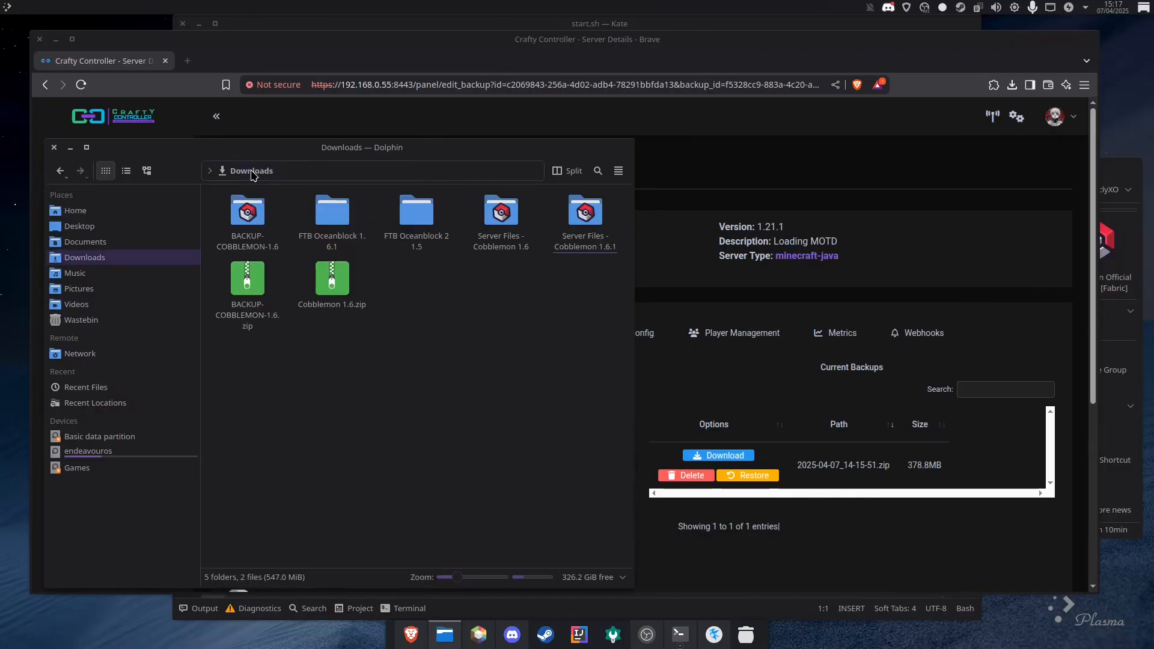
double_click(262, 235)
key("ctrl+v")
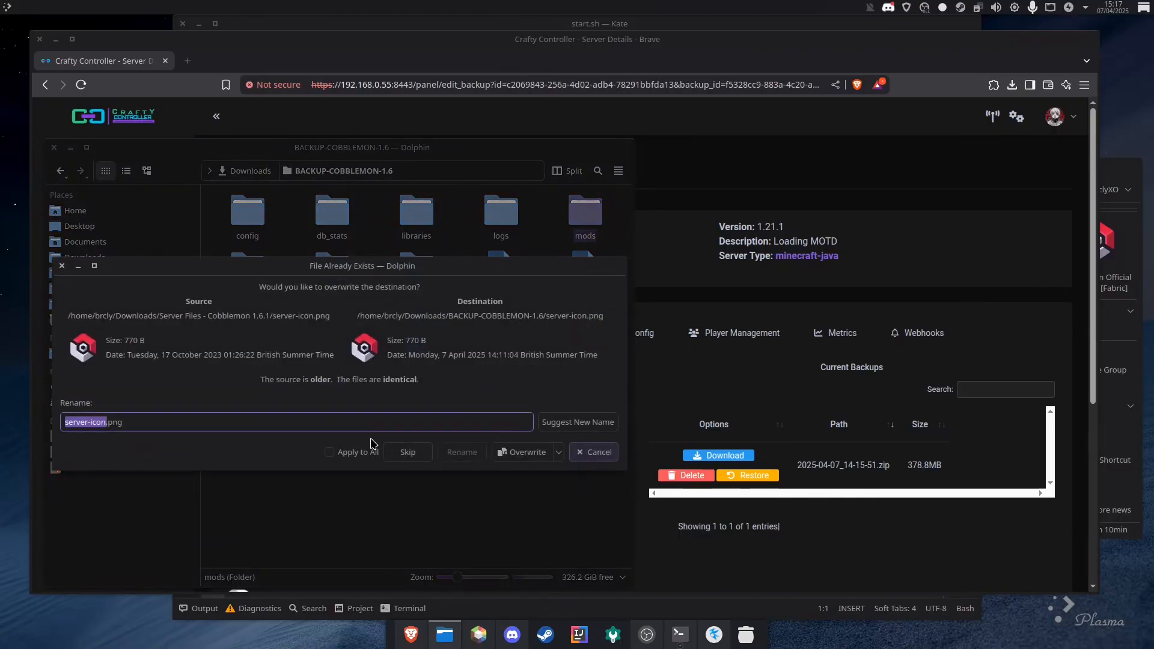
left_click(517, 455)
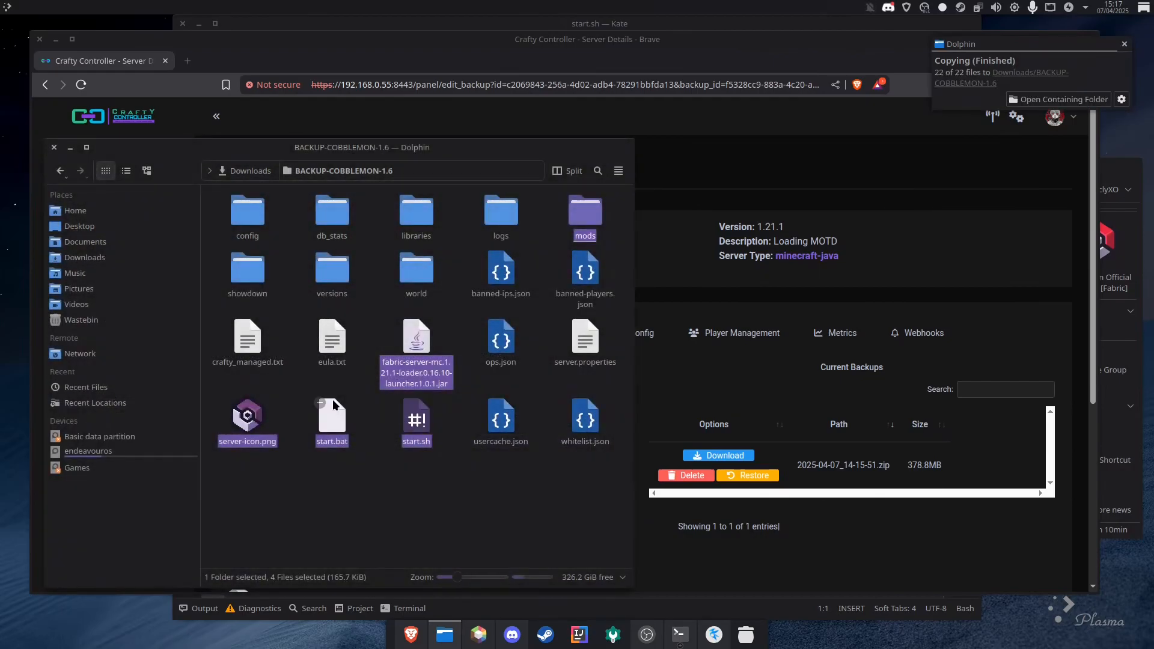
left_click(252, 445)
left_click(419, 464)
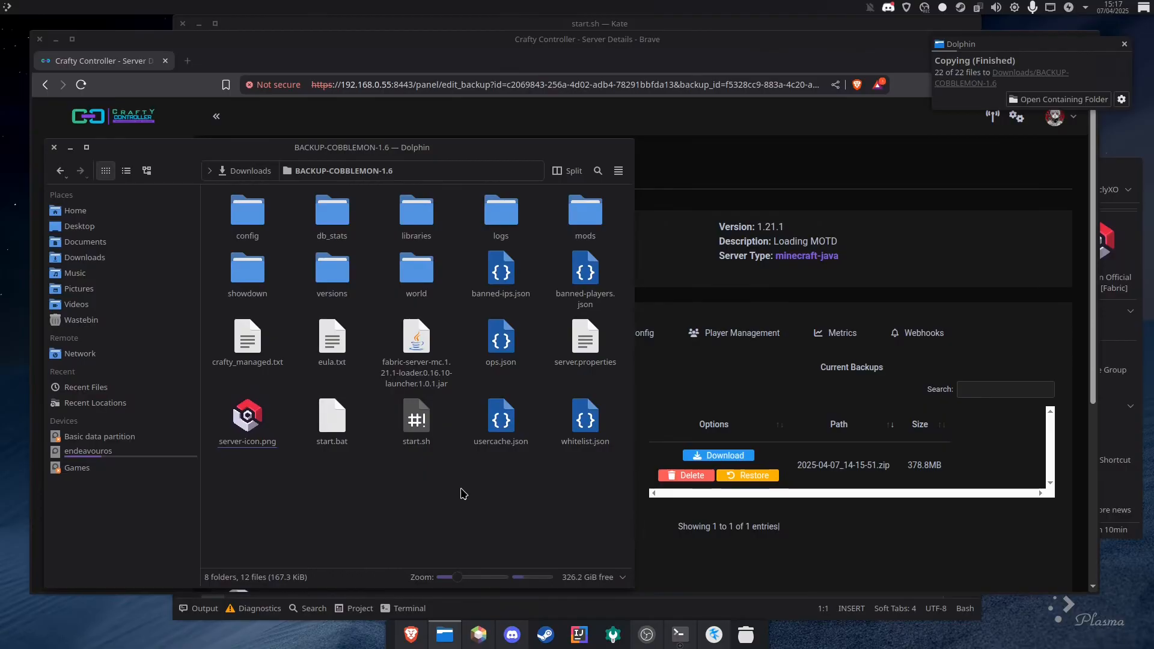
left_click_drag(223, 496, 606, 194)
left_click(482, 504)
Open server.properties in Kate, change the motd to Crafty Cobblemon Fabric 1.6.1, then save and close the editor.
double_click(573, 370)
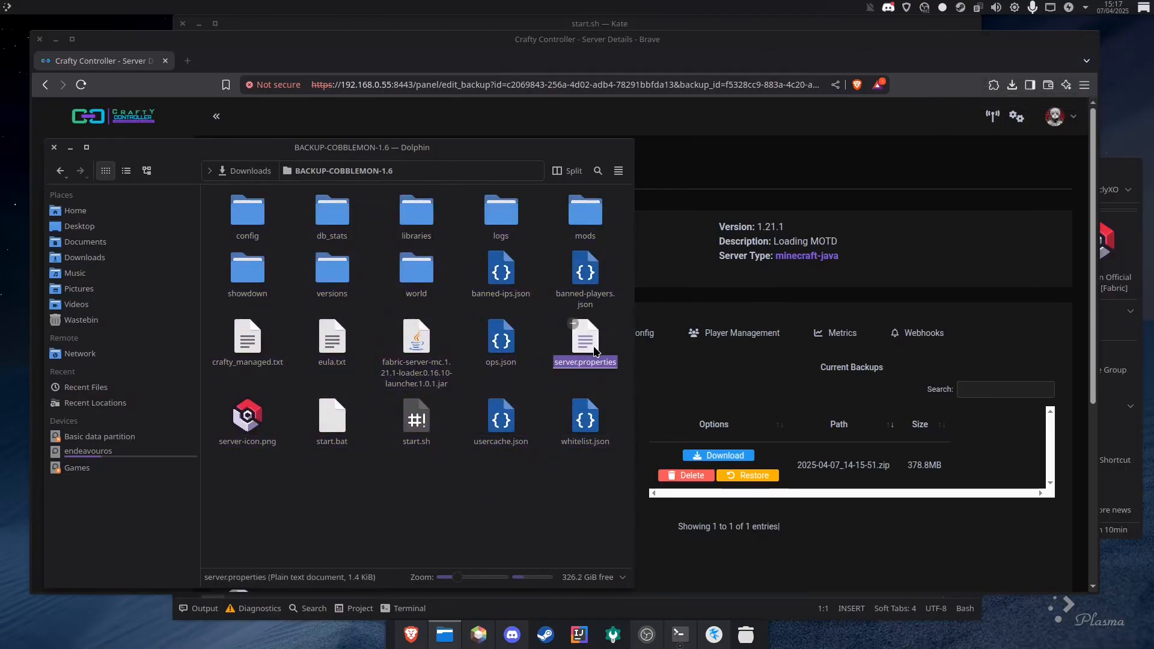
scroll(547, 347, "down", 2)
left_click(398, 323)
type(".1")
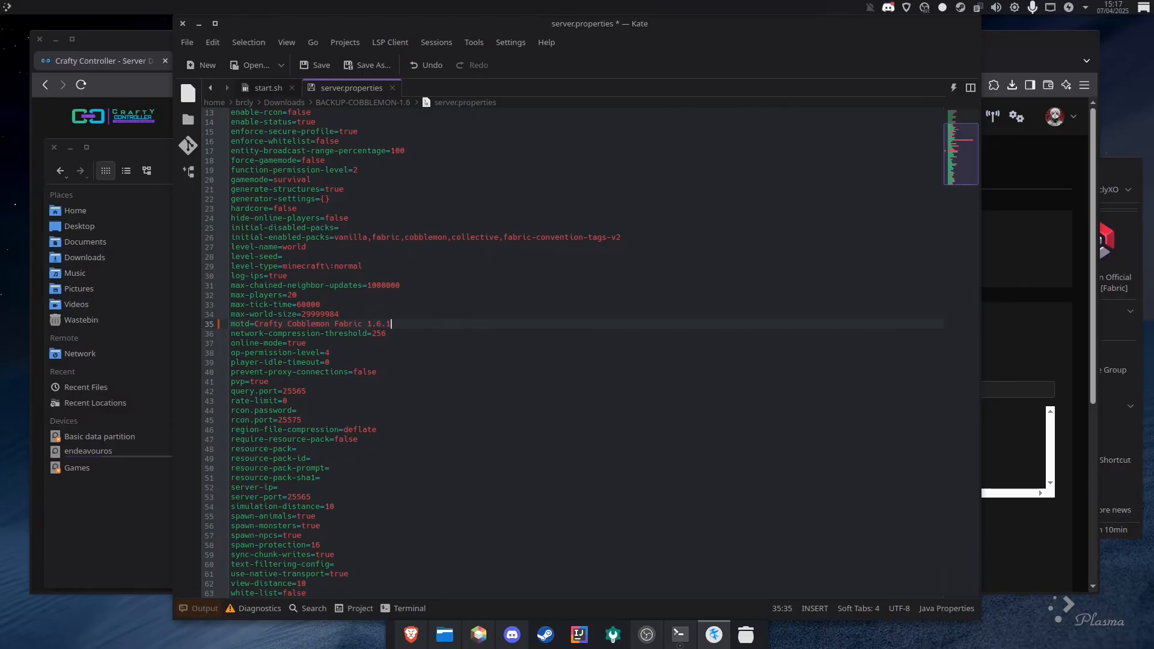
key("ctrl+s")
left_click(183, 23)
Compress all files and folders of BACKUP-COBBLEMON-1.6 into a zip archive in the same folder.
left_click_drag(228, 494, 586, 208)
right_click(584, 218)
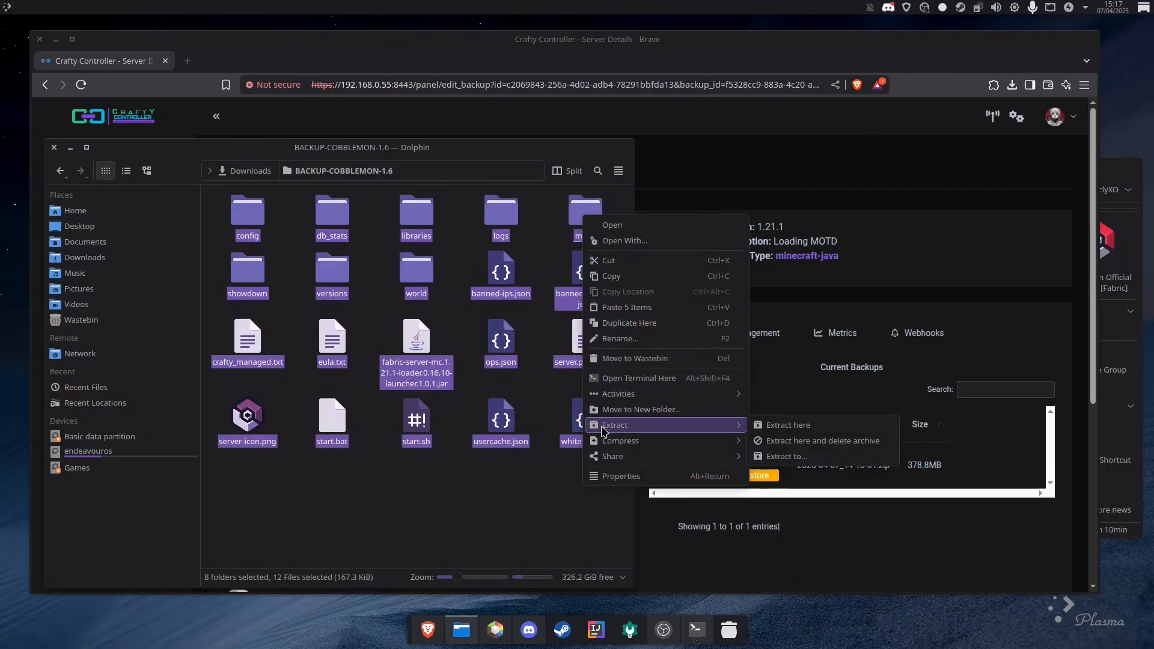
mouse_move(683, 442)
left_click(779, 461)
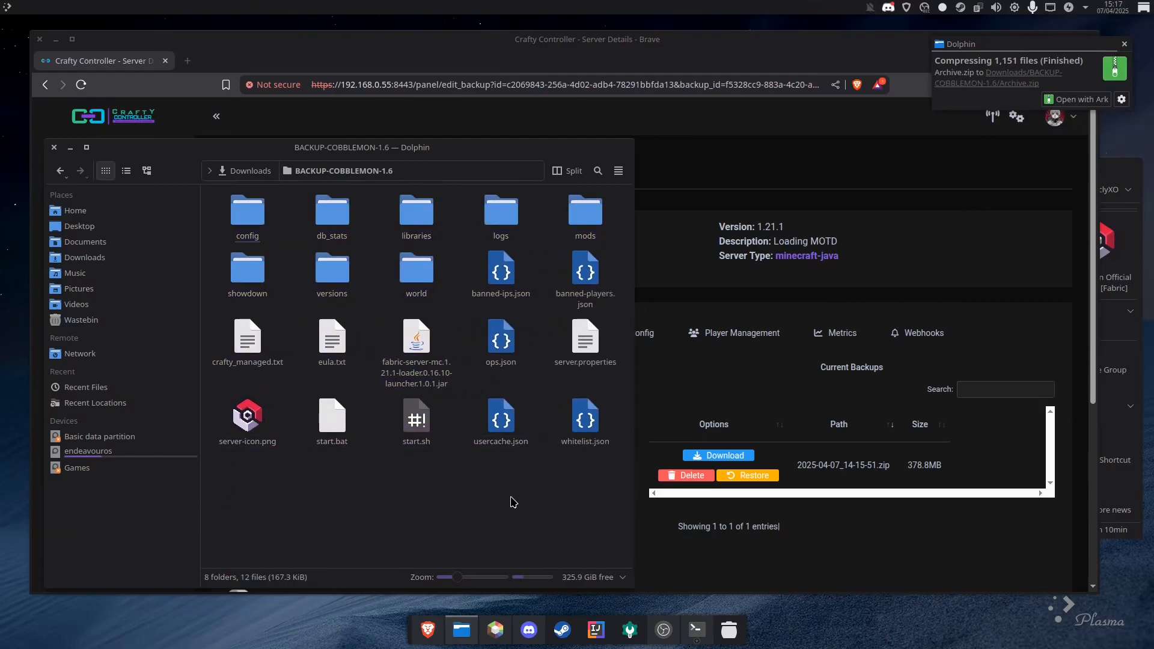
Rename the new Archive.zip as Cobblemon 1.6.1 - Modpack Update.zip.
right_click(503, 273)
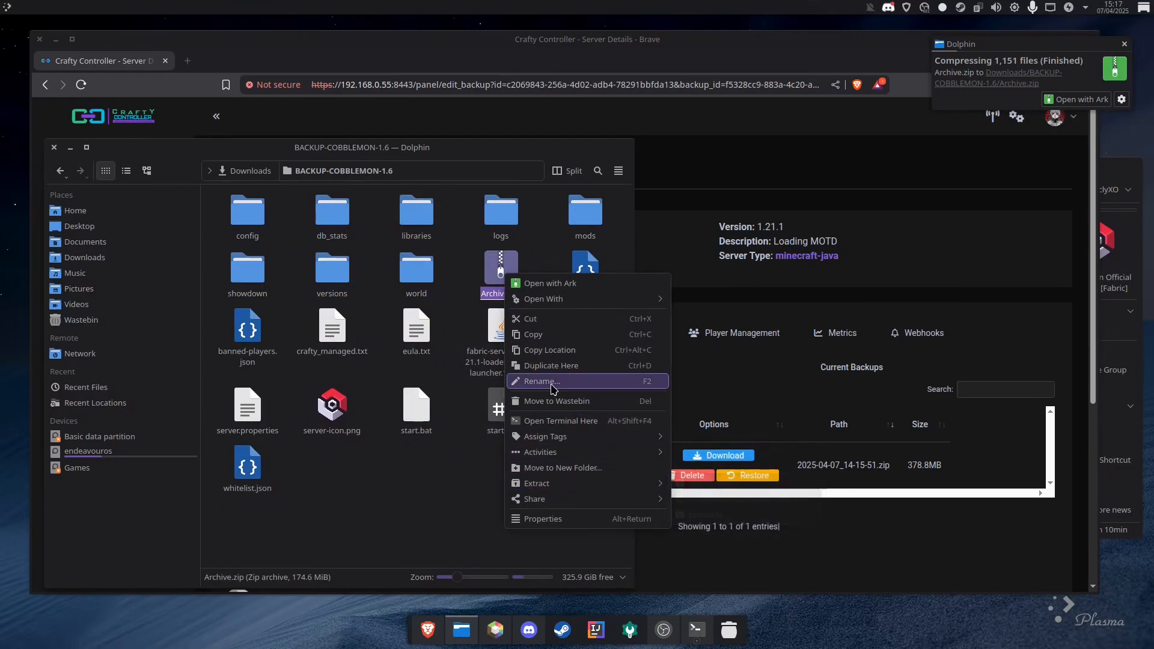
key("Escape")
key("F2")
type("Cobblemon 1.61")
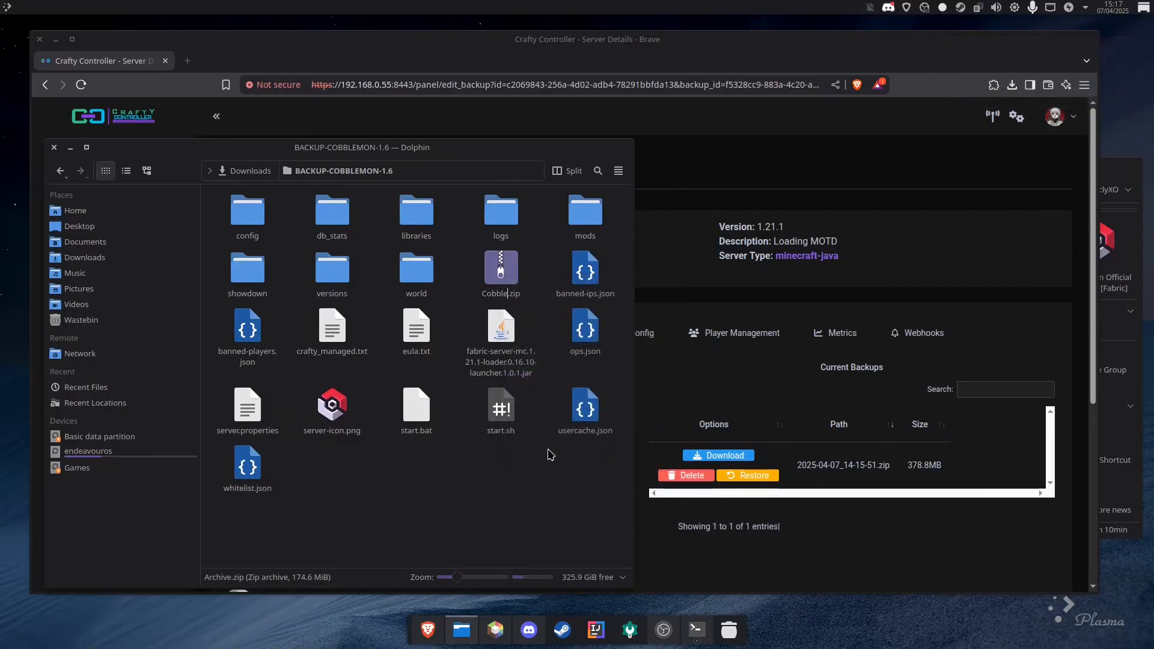
key("BackSpace")
type(".1 - Modpack Update")
key("Return")
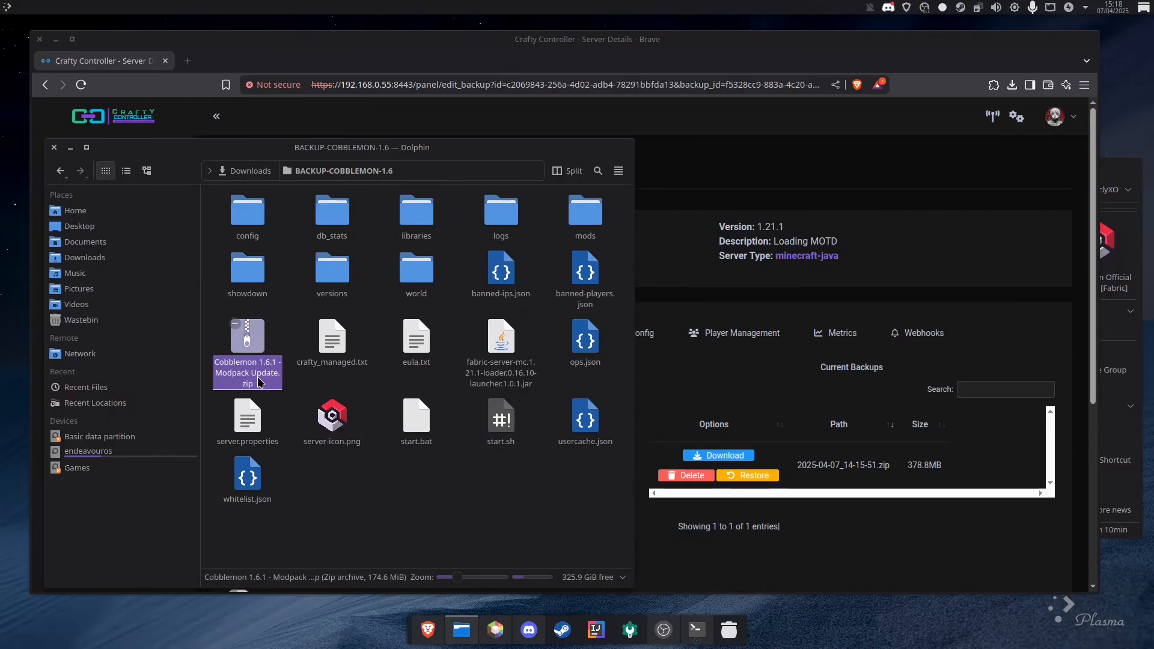
Switch to Crafty Controller in the Brave browser and examine the storage location of the Default Backup.
left_click(425, 544)
left_click(683, 569)
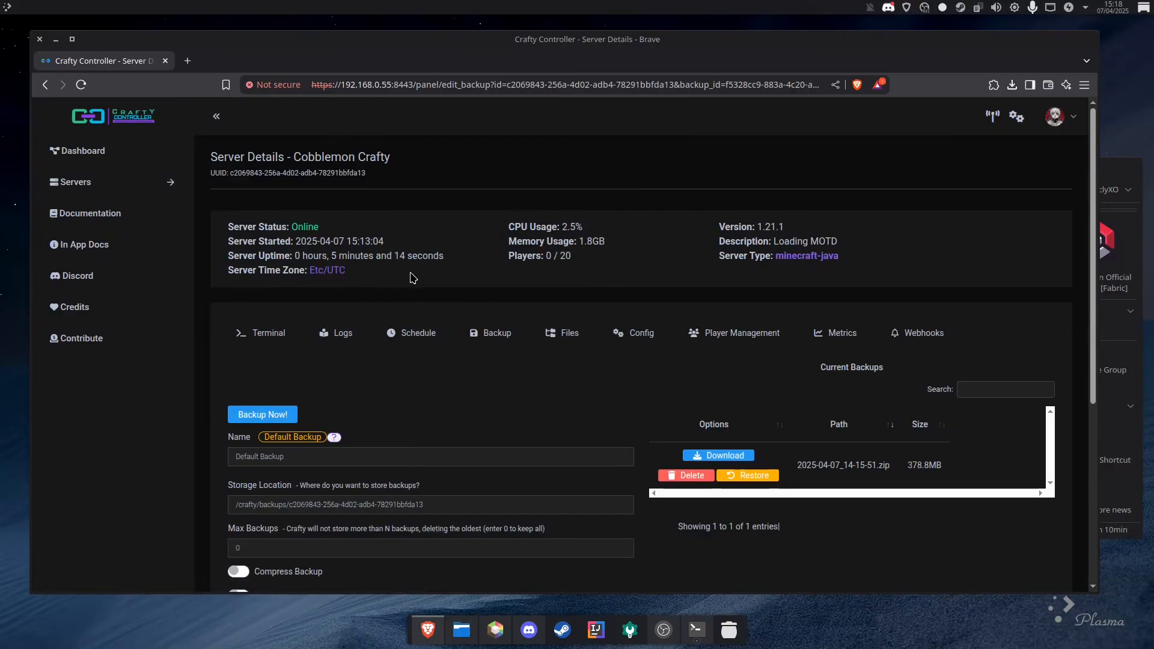
scroll(528, 383, "down", 1)
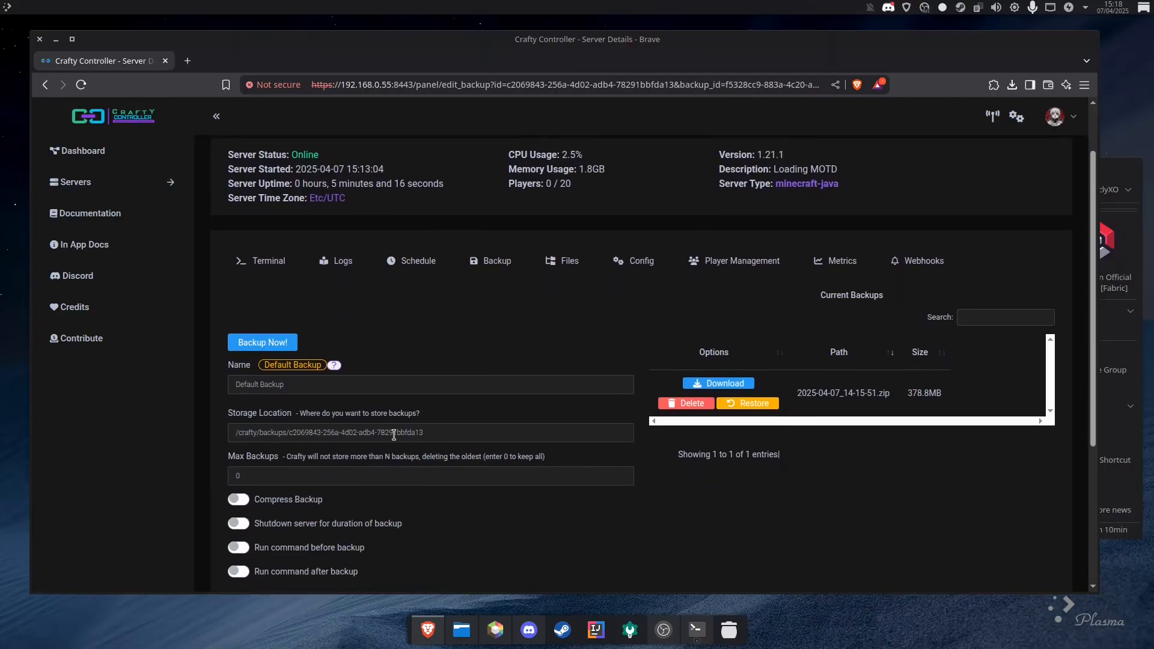
left_click_drag(233, 434, 434, 433)
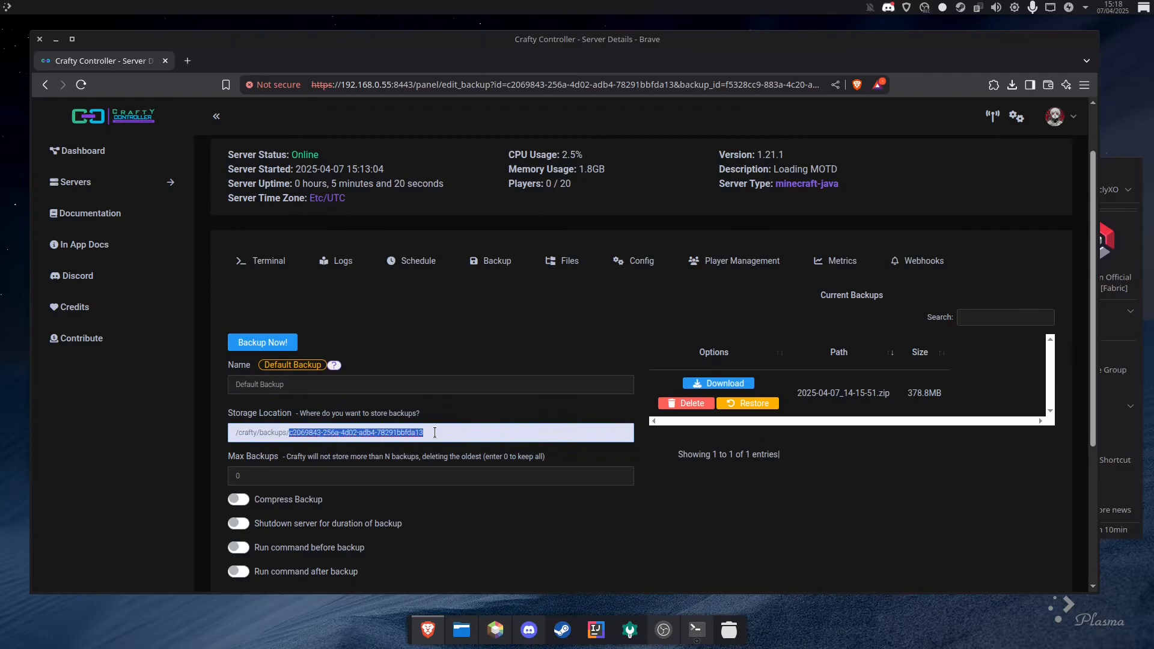
left_click(621, 508)
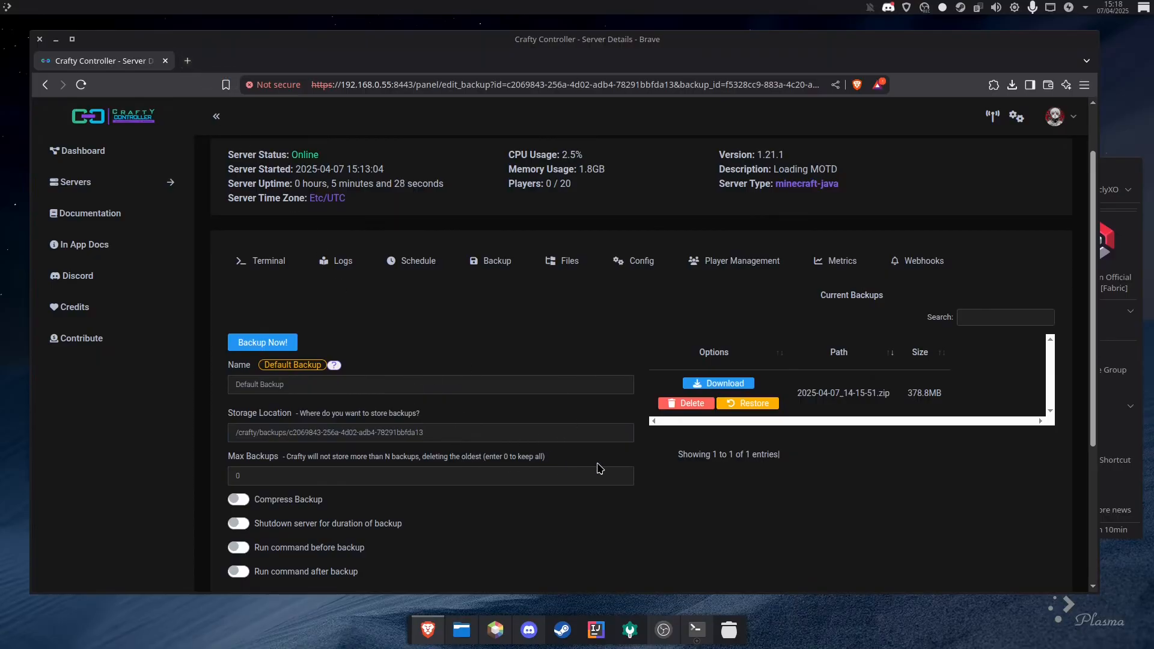
Open the Create New Server page and activate the server name field under Upload Zip File For Server Import.
left_click(159, 183)
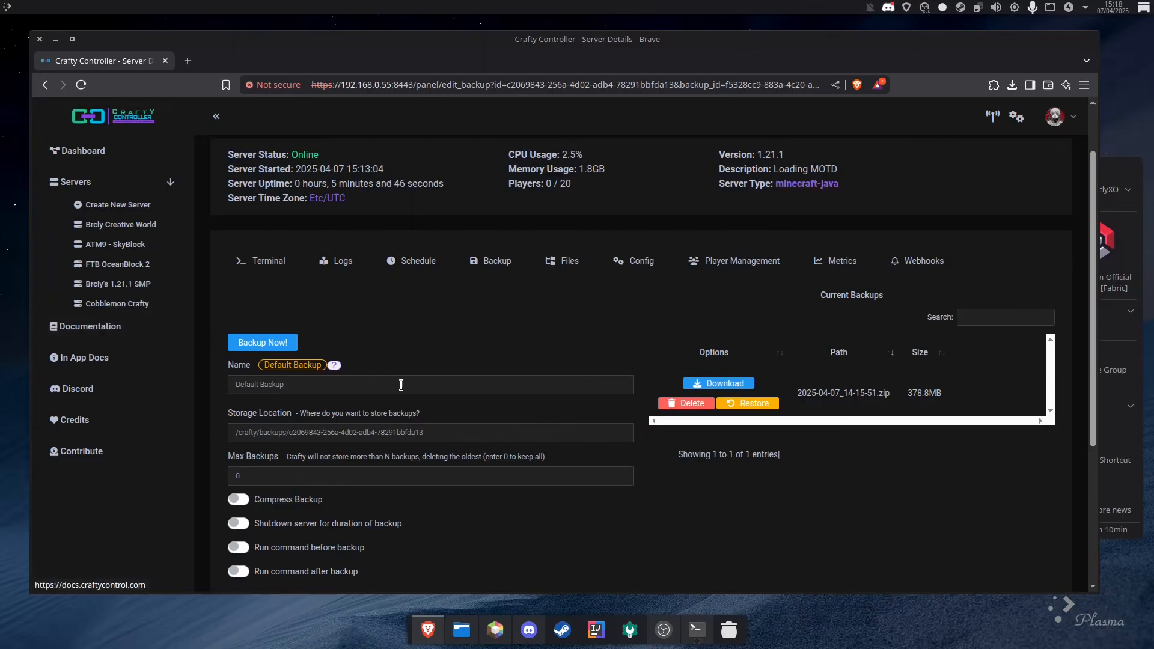
left_click(99, 220)
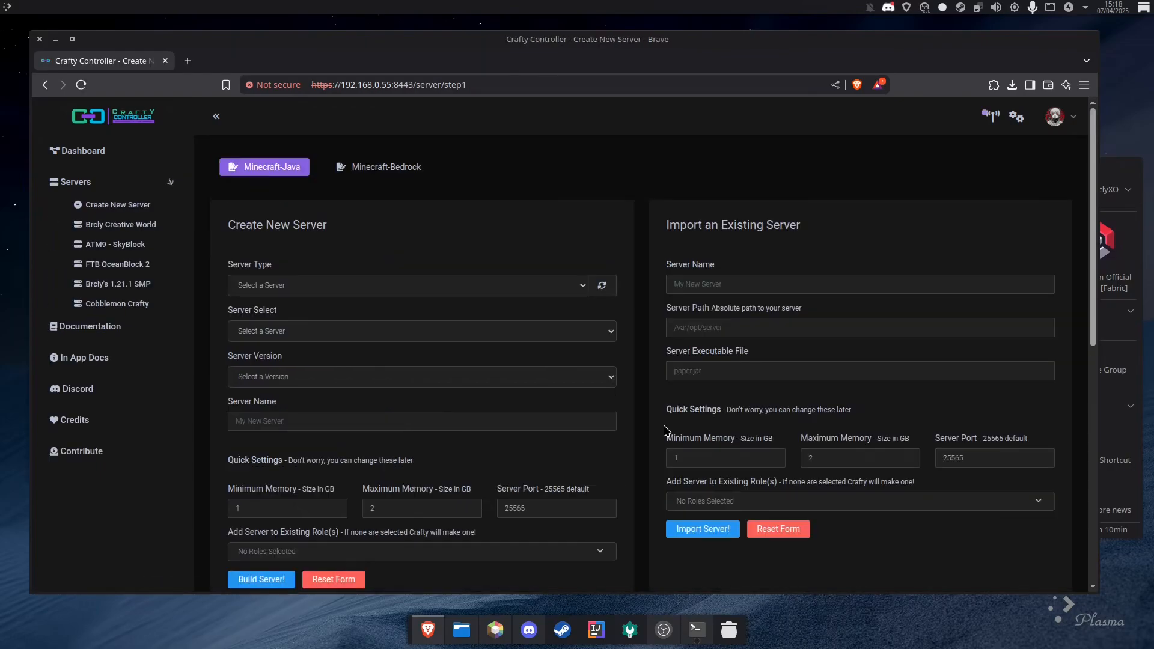
scroll(664, 426, "down", 10)
left_click_drag(664, 159, 874, 169)
left_click(749, 215)
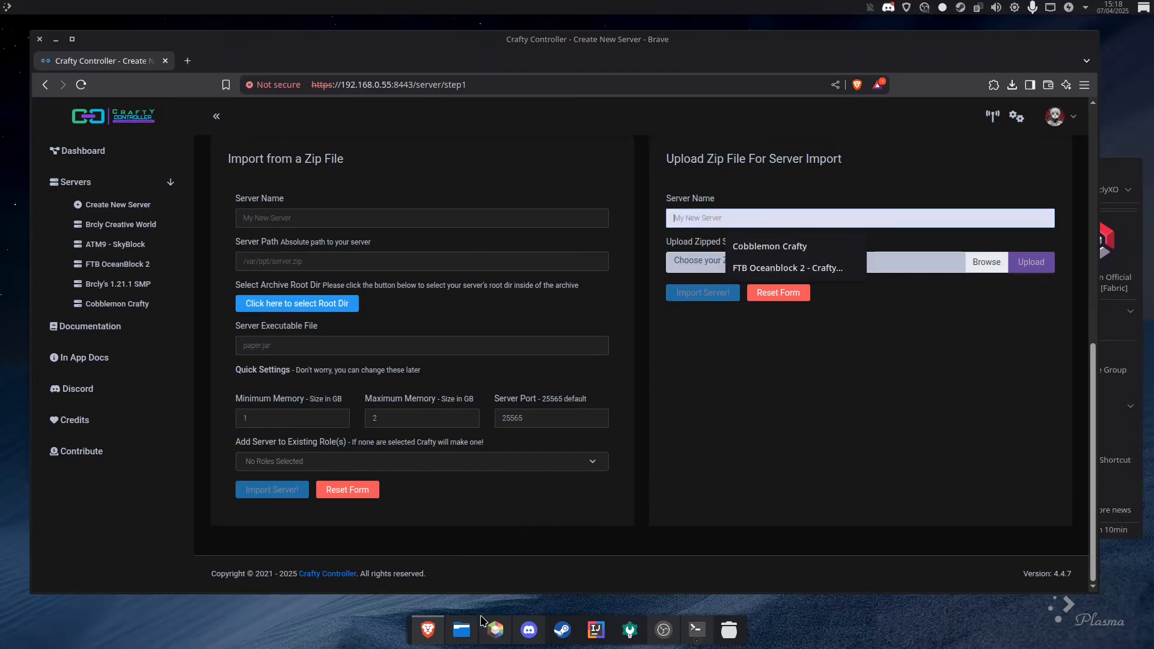
Switch to Dolphin, open start.sh from BACKUP-COBBLEMON-1.6 in Kate, select its full java launch command, and close the editor.
left_click(462, 630)
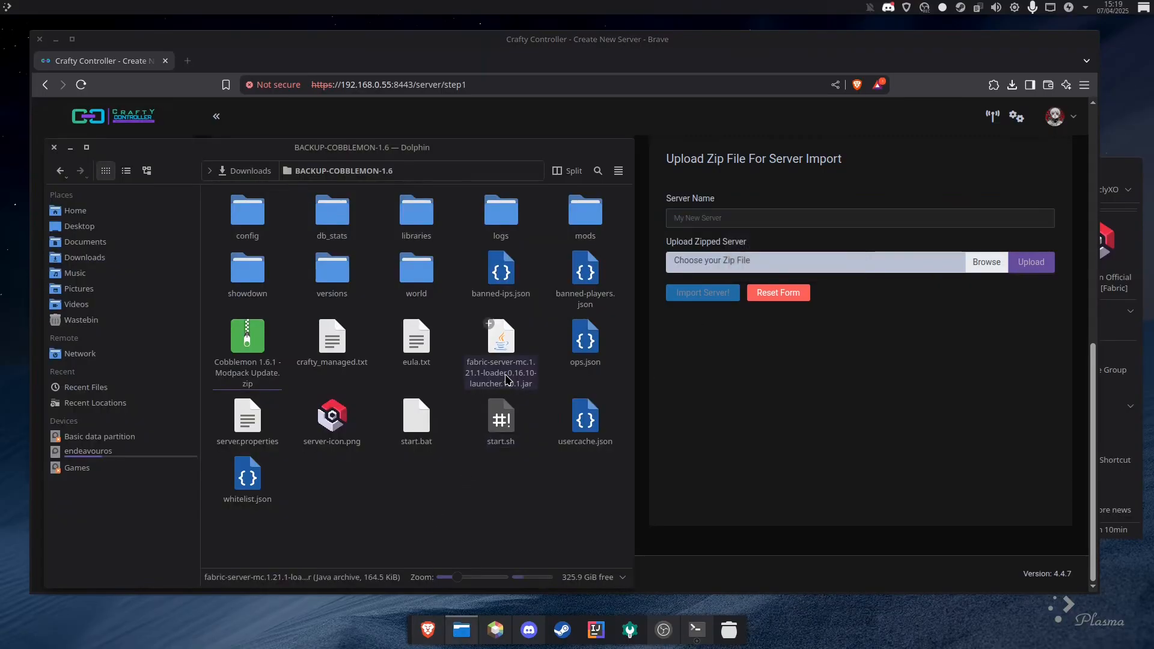
right_click(511, 430)
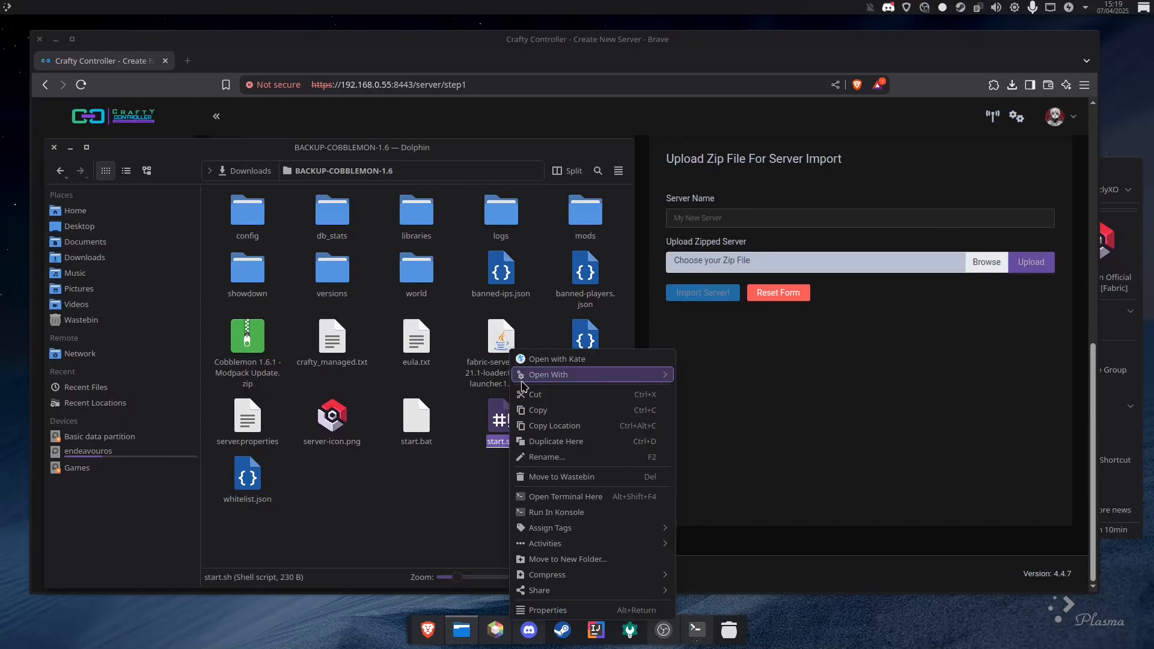
left_click(524, 367)
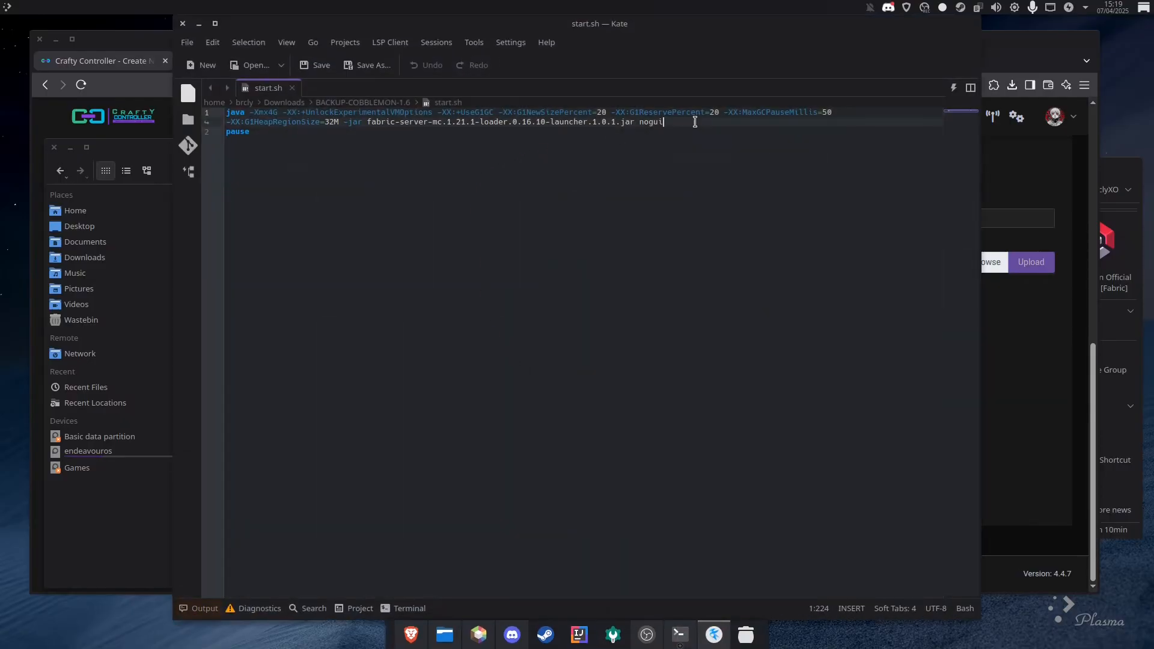
left_click_drag(690, 120, 226, 113)
left_click(183, 24)
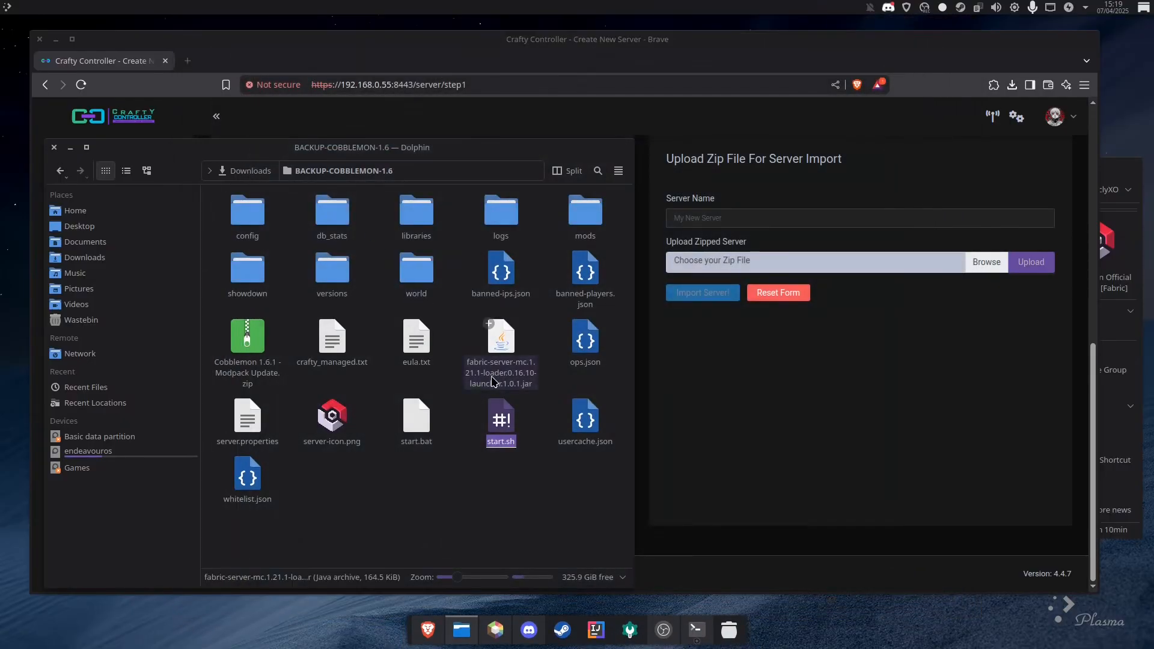
Close the file manager and open the Cobblemon Crafty server in Crafty Controller.
key("ctrl+q")
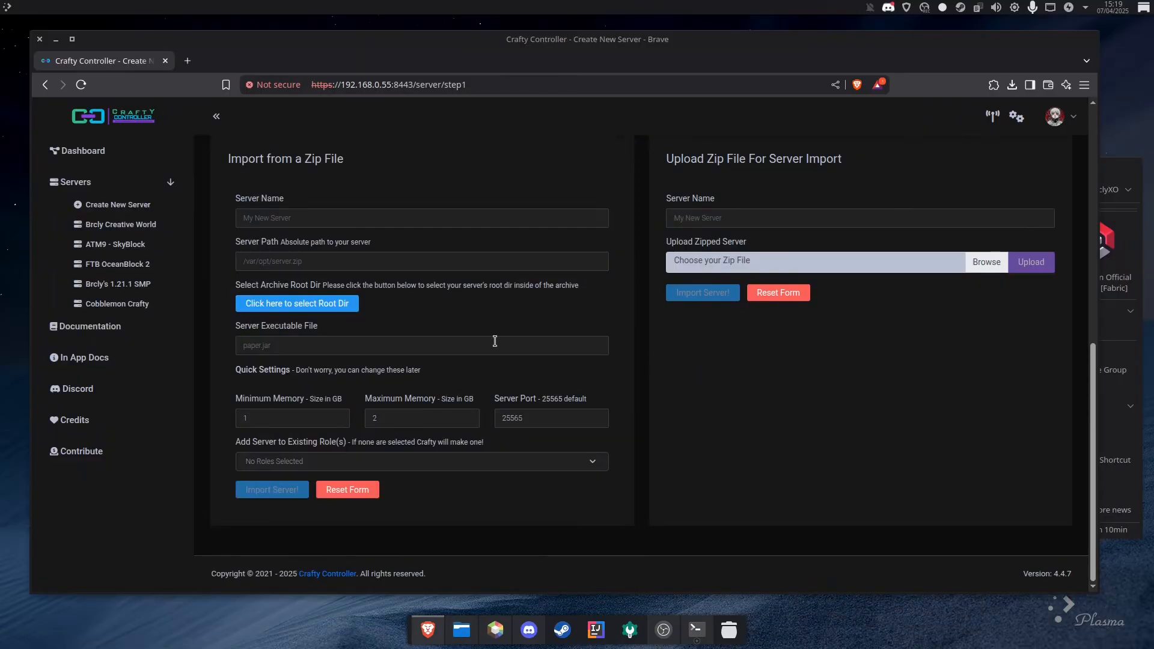
scroll(135, 314, "up", 4)
left_click(126, 304)
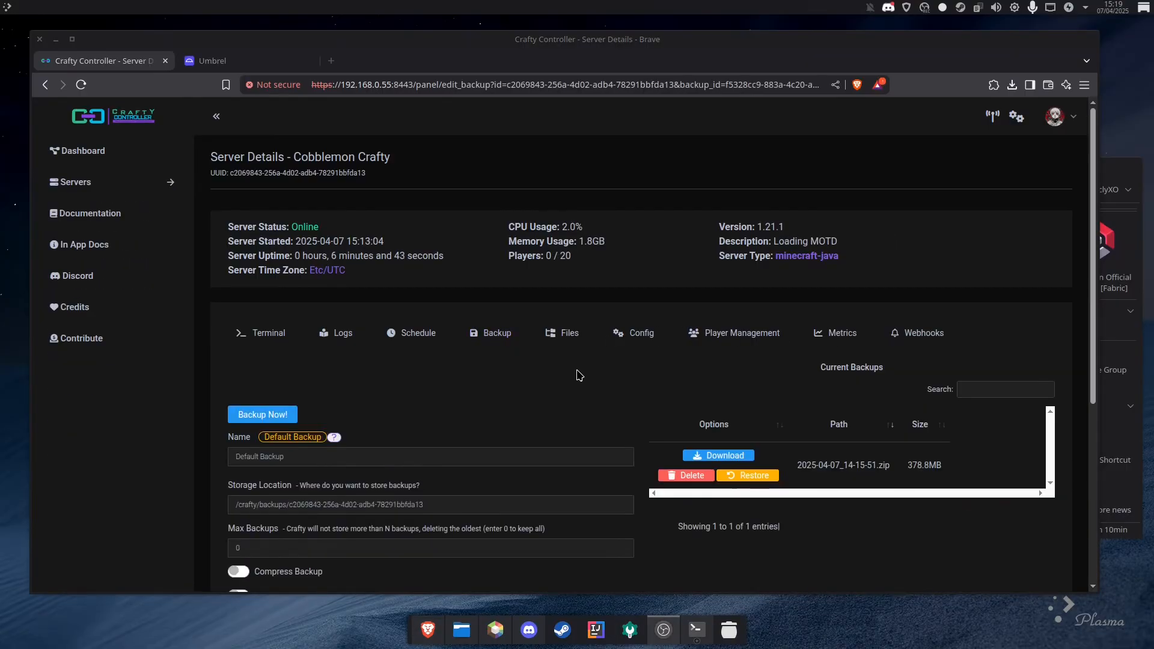
Refresh the Default Backup page and restore the Cobblemon Crafty server from Cobblemon 1.6.1 - Modpack Update.zip.
left_click(81, 85)
left_click_drag(798, 466, 948, 469)
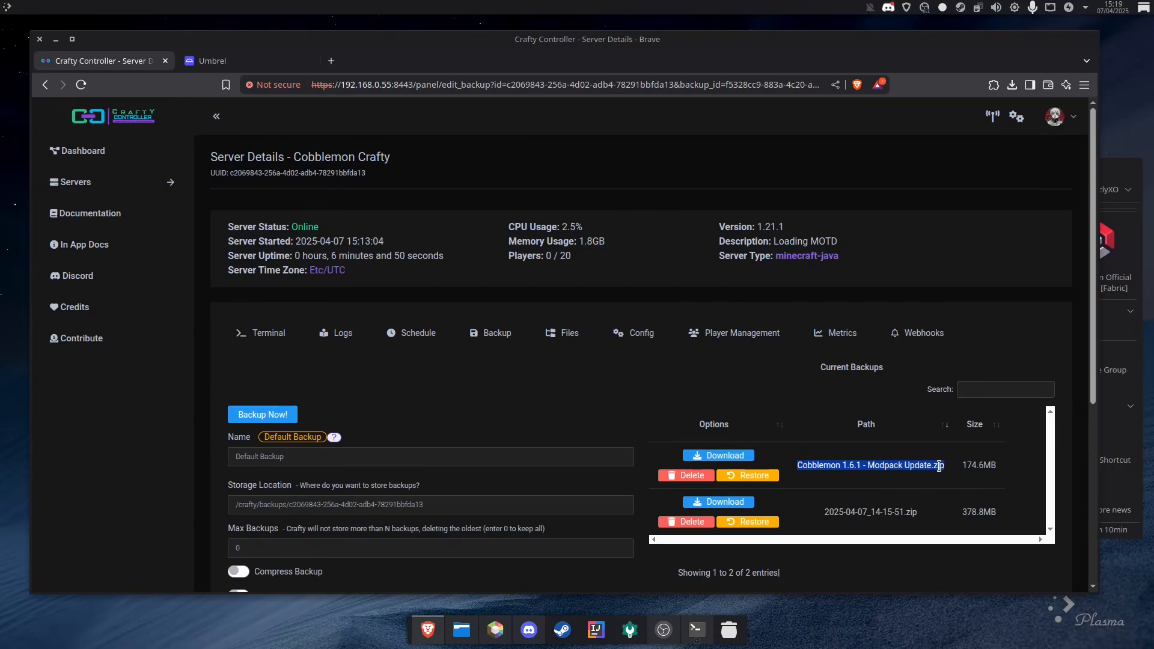
left_click(938, 466)
scroll(871, 420, "down", 3)
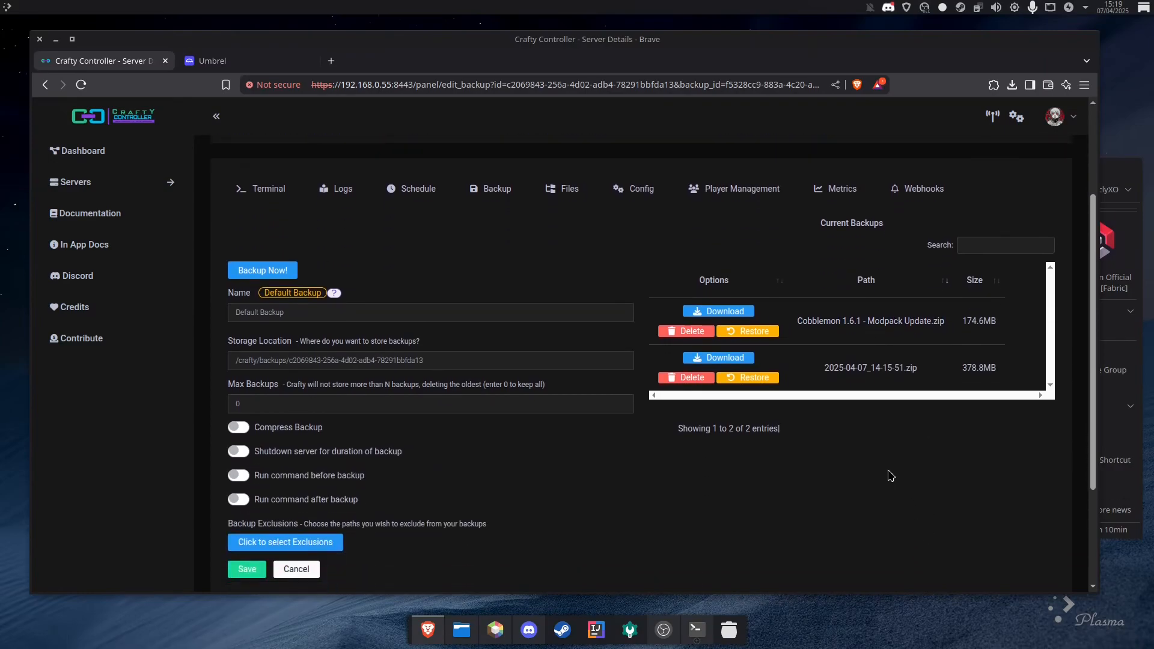
left_click(736, 335)
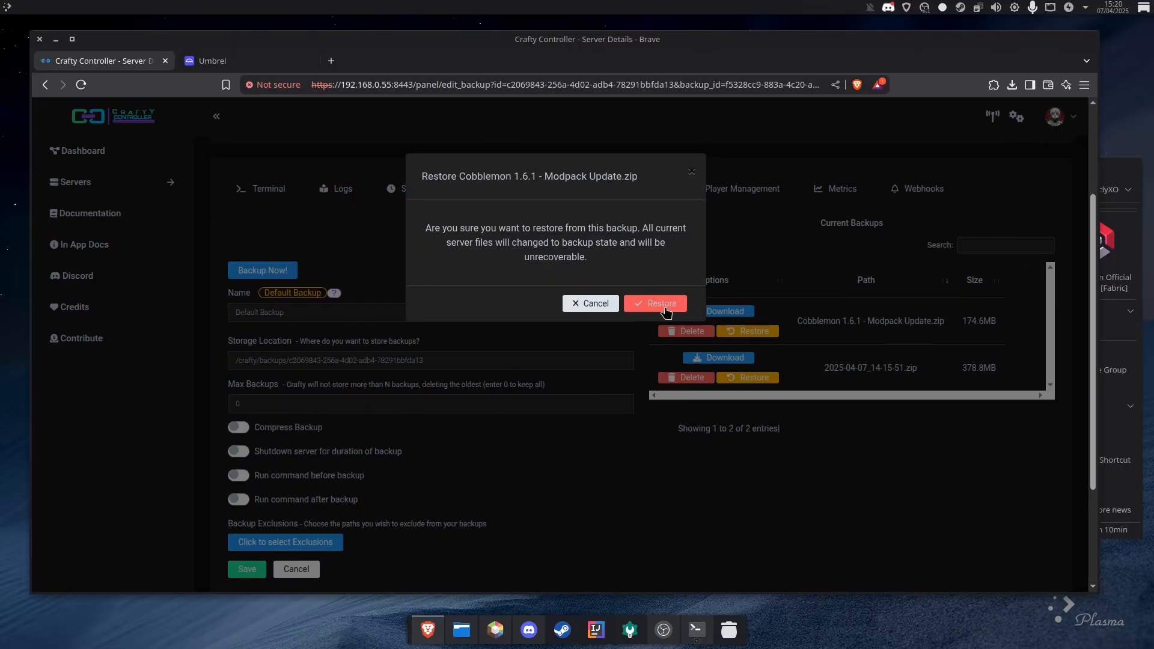
left_click(664, 304)
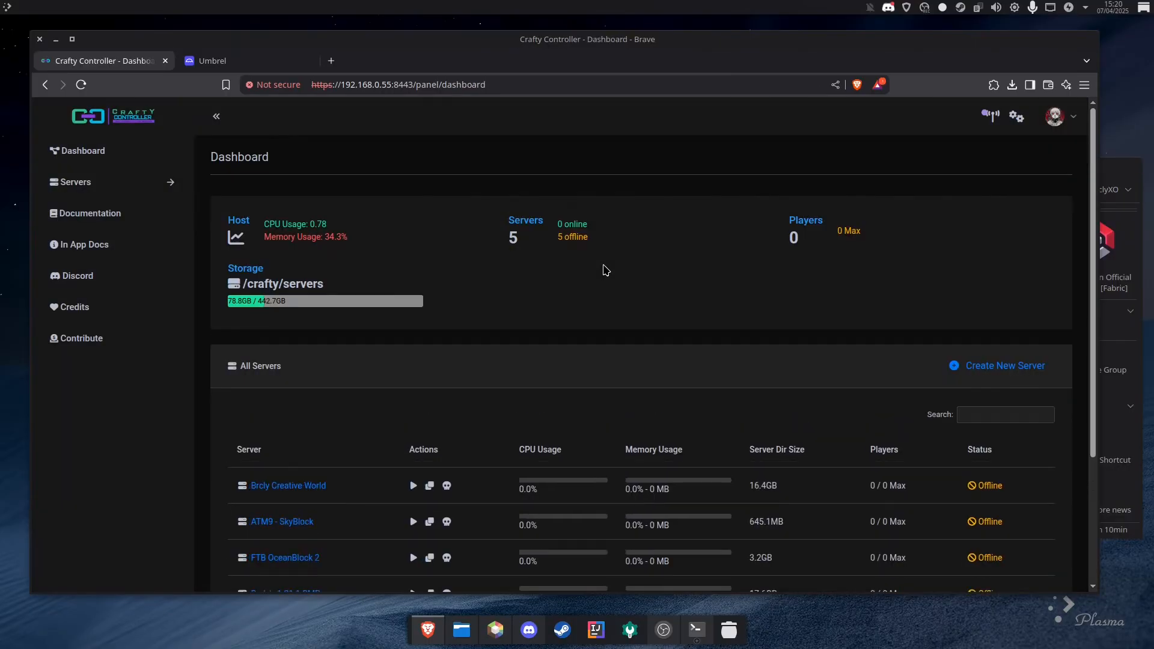
Open Cobblemon Crafty from the dashboard and examine its server files, including the Fabric launcher jar.
scroll(605, 270, "down", 3)
scroll(415, 489, "up", 3)
scroll(399, 490, "down", 3)
left_click(279, 455)
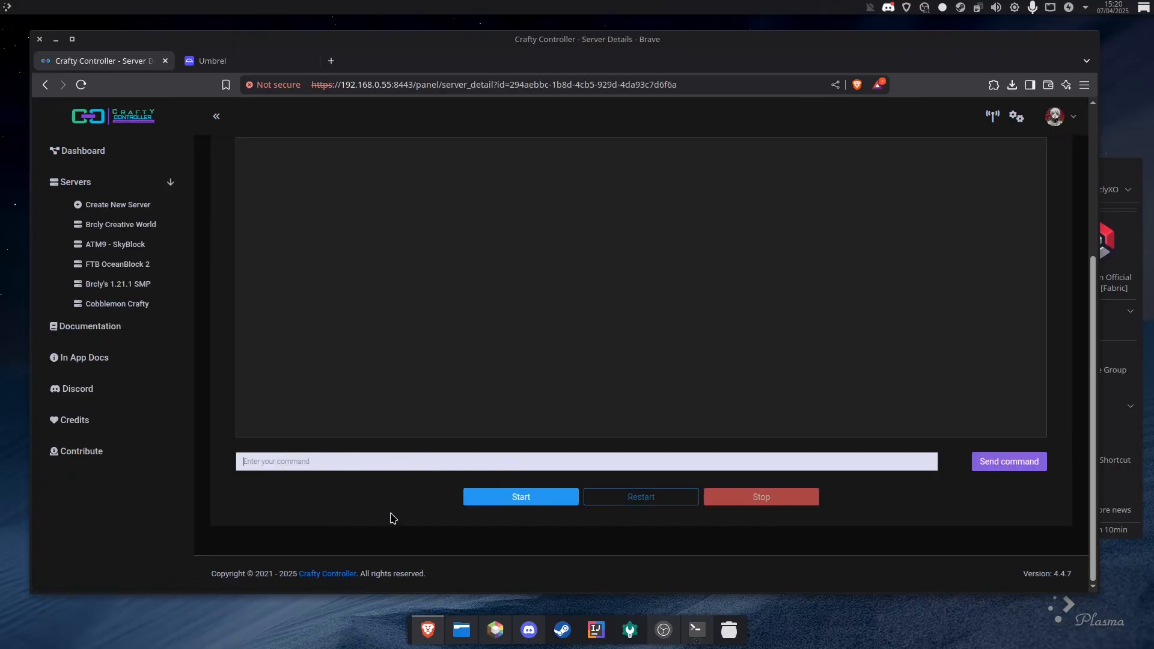
scroll(400, 433, "up", 4)
left_click(568, 334)
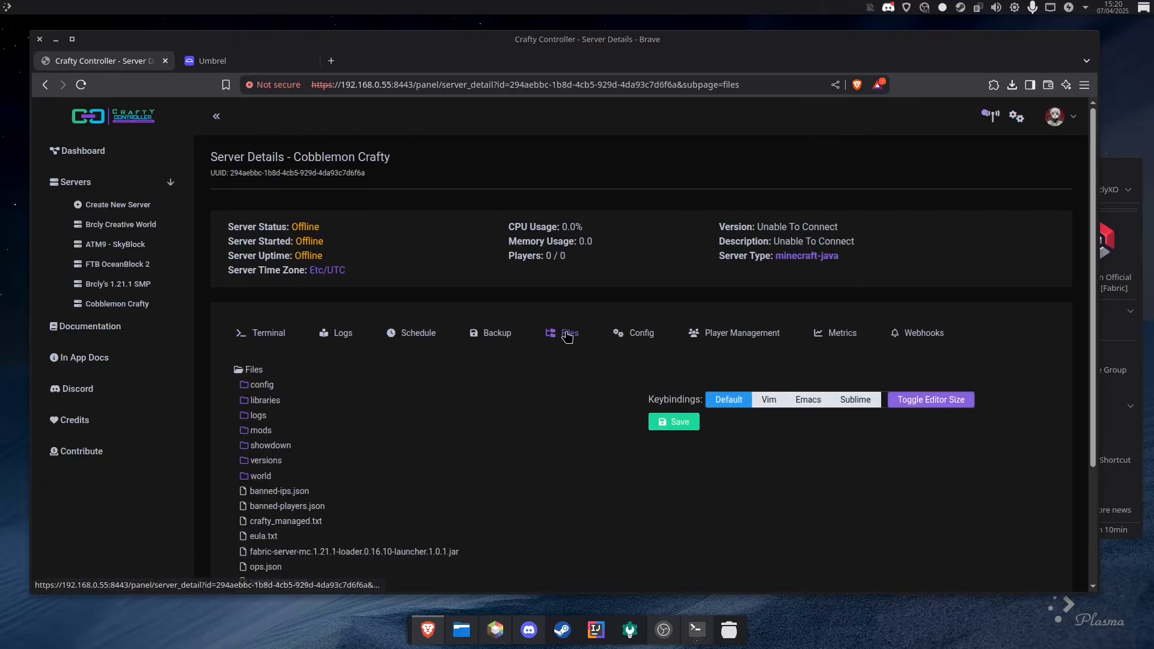
scroll(541, 361, "down", 3)
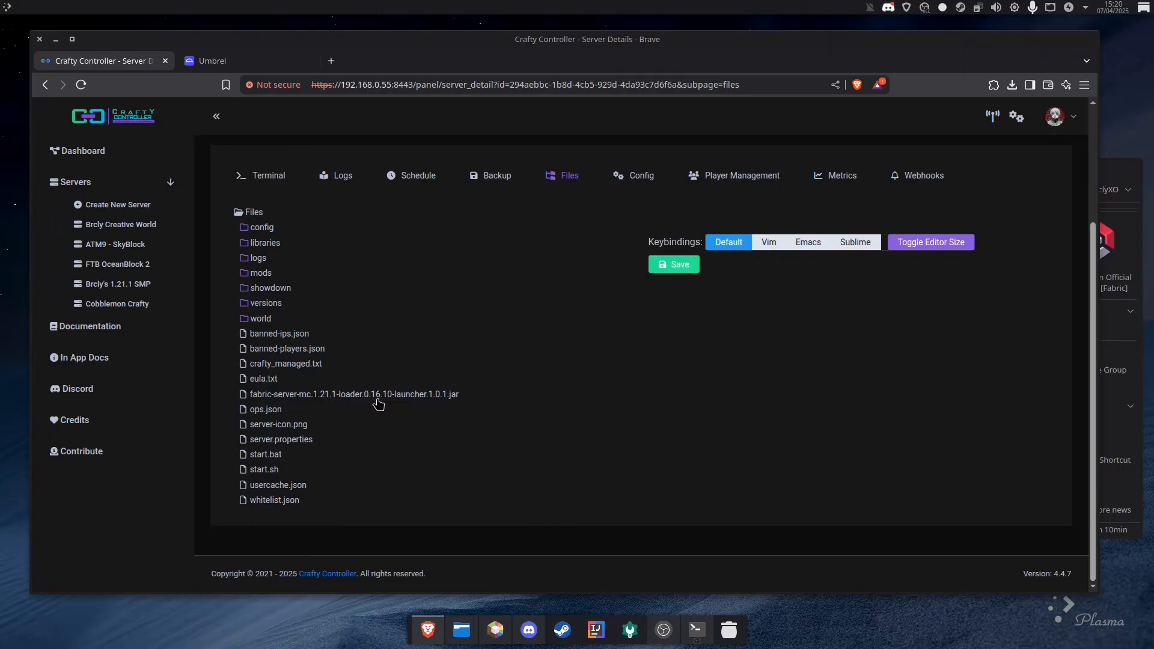
scroll(508, 340, "up", 3)
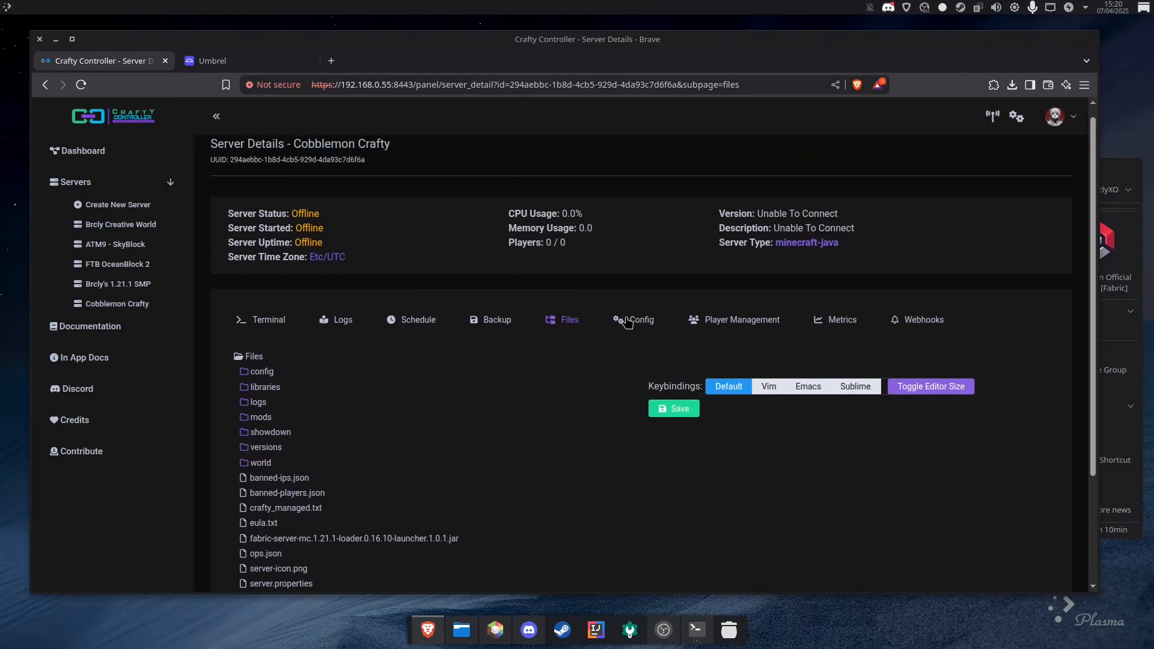
Open the configuration of Cobblemon Crafty and select the full Server Executable value.
left_click(625, 320)
scroll(452, 412, "down", 2)
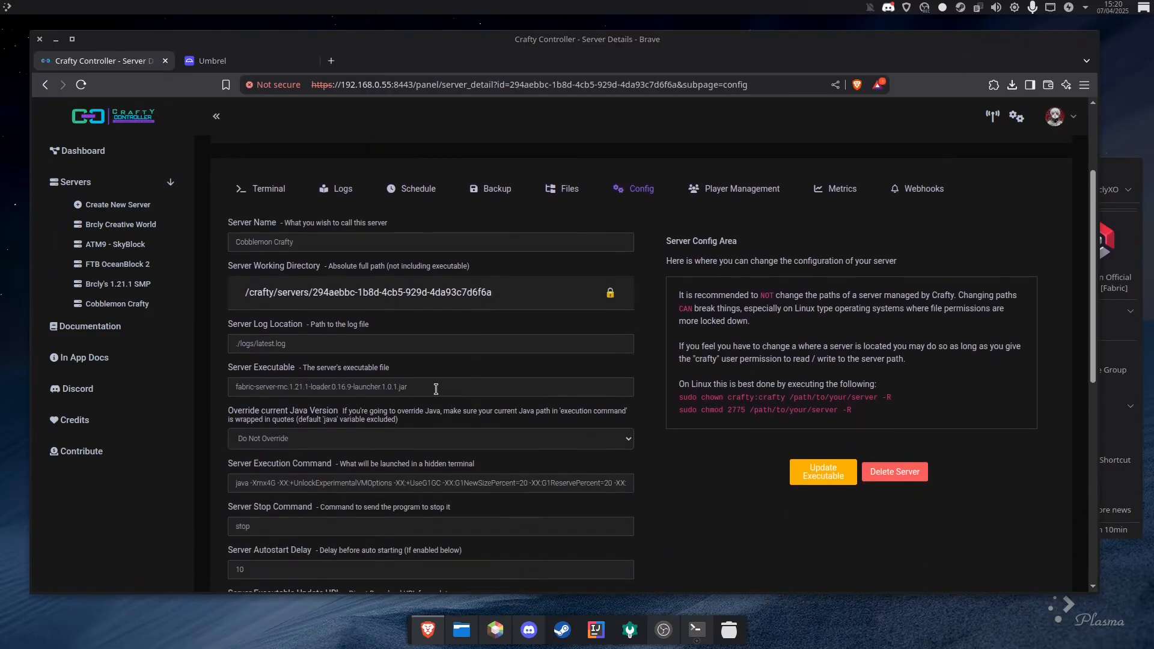
left_click_drag(436, 388, 229, 383)
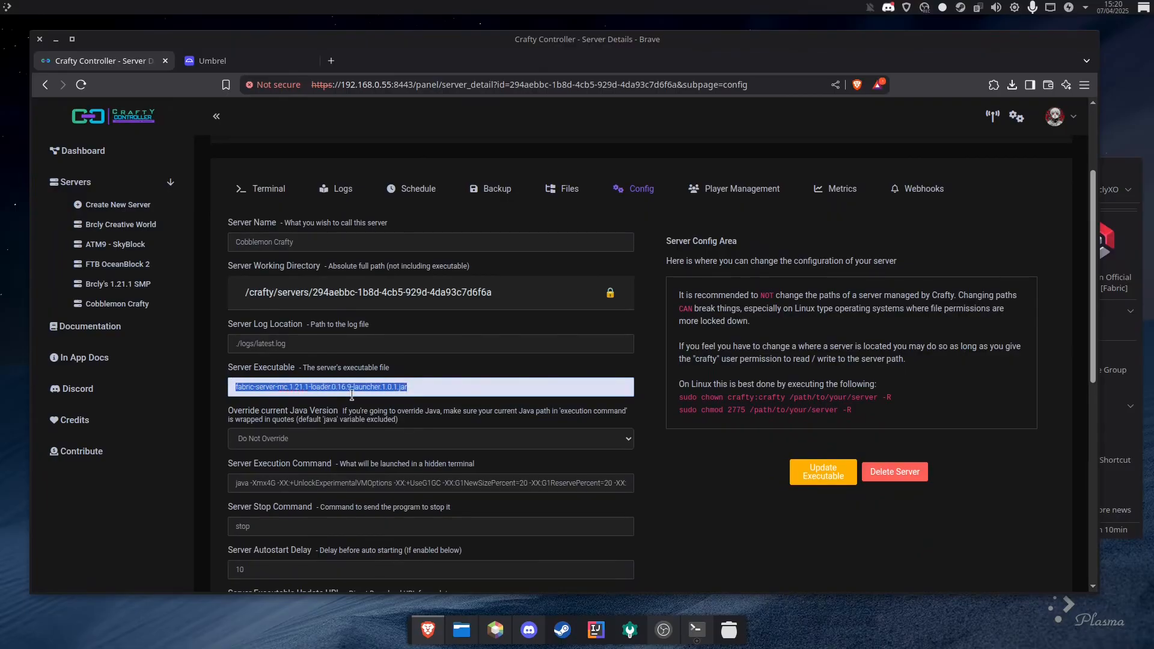
Switch to Dolphin, open start.sh from BACKUP-COBBLEMON-1.6 in Kate, and copy the Fabric launcher jar's file name.
left_click(461, 629)
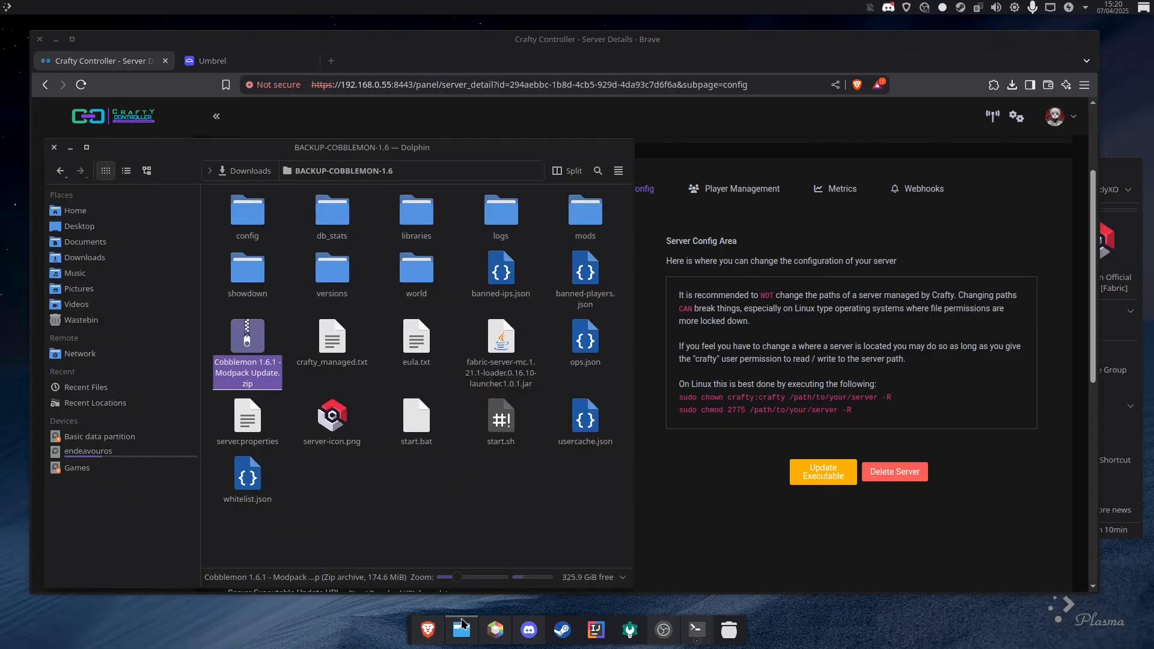
right_click(500, 421)
left_click(529, 359)
left_click_drag(374, 123, 640, 123)
key("ctrl+c")
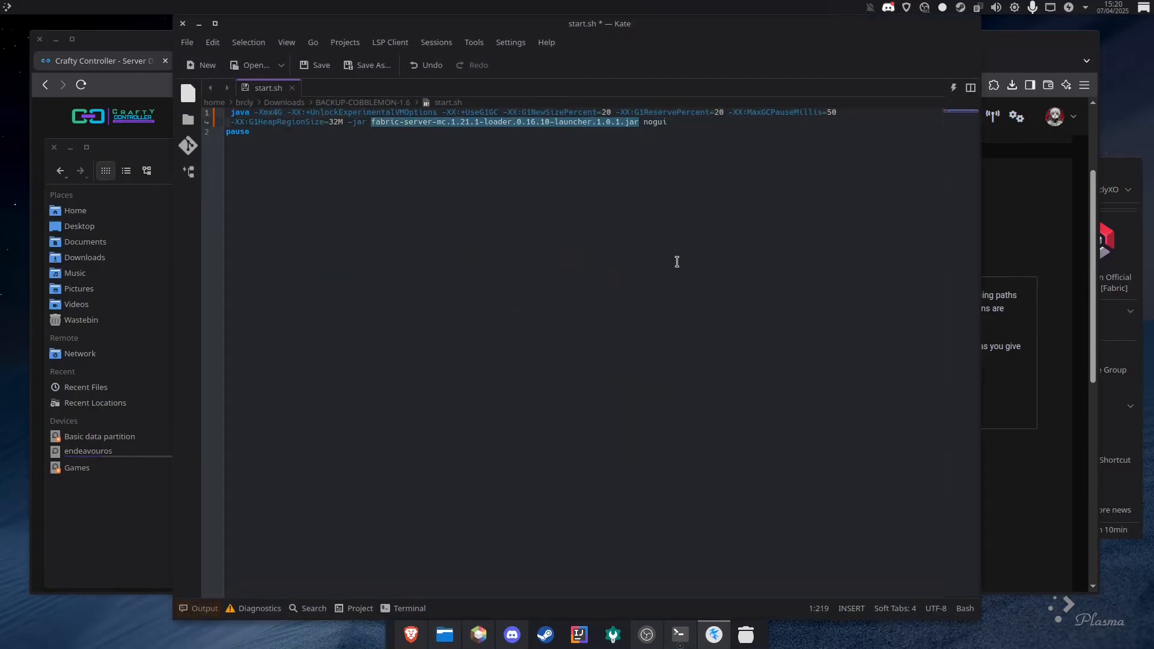
Switch back to Brave and set the Server Executable to fabric-server-mc.1.21.1-loader.0.16.10-launcher.1.0.1.jar.
left_click(1025, 502)
triple_click(420, 386)
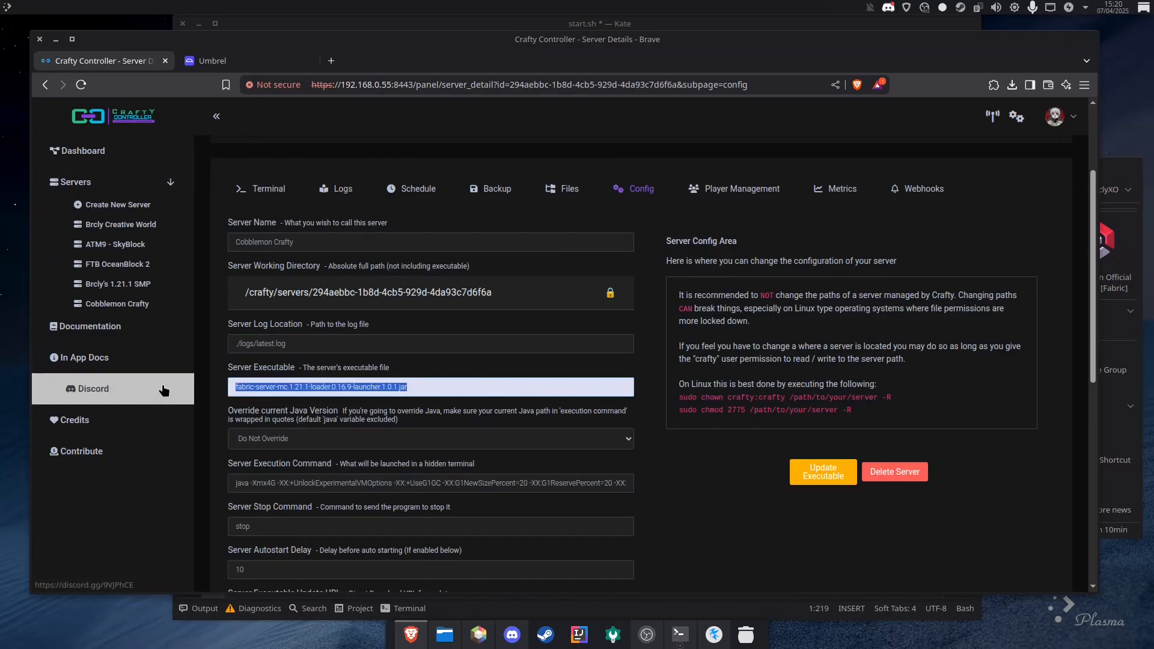
key("ctrl+v")
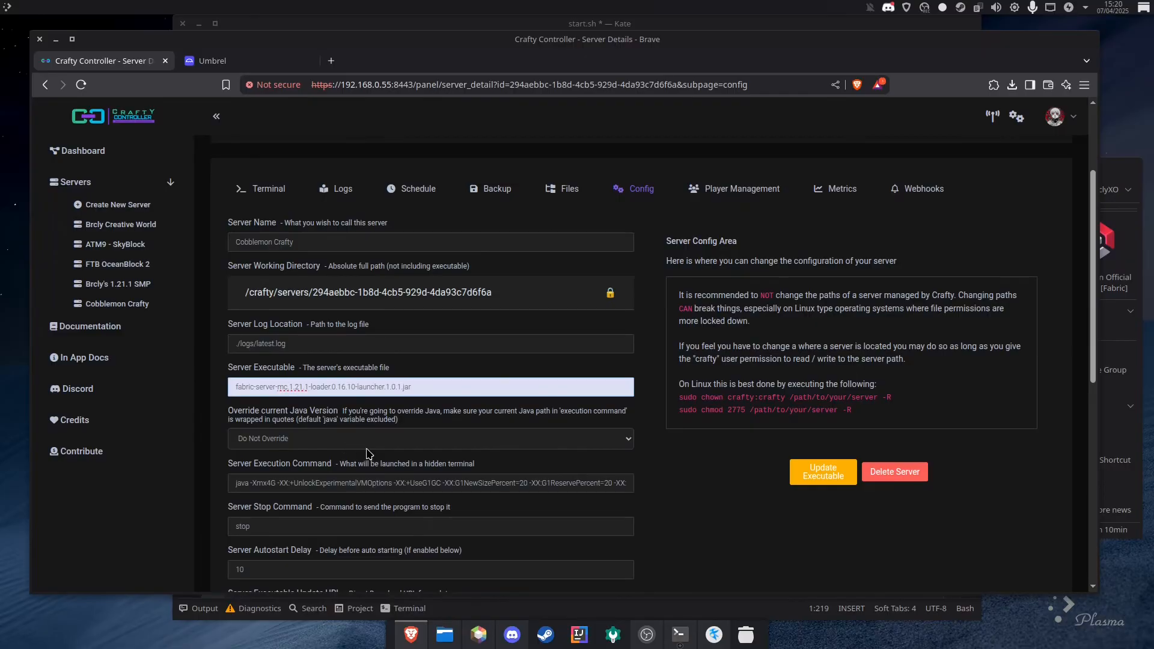
Switch to Kate, undo the unsaved edits in start.sh, and copy the full java launch command ending in nogui.
left_click(439, 484)
left_click(445, 634)
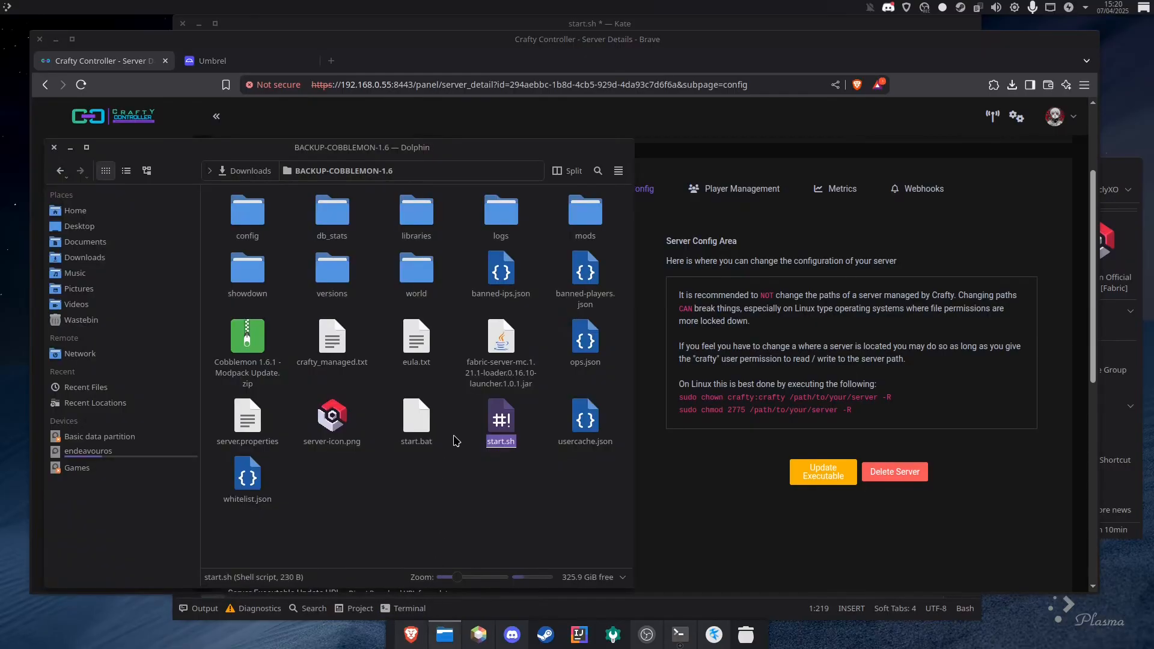
left_click(714, 634)
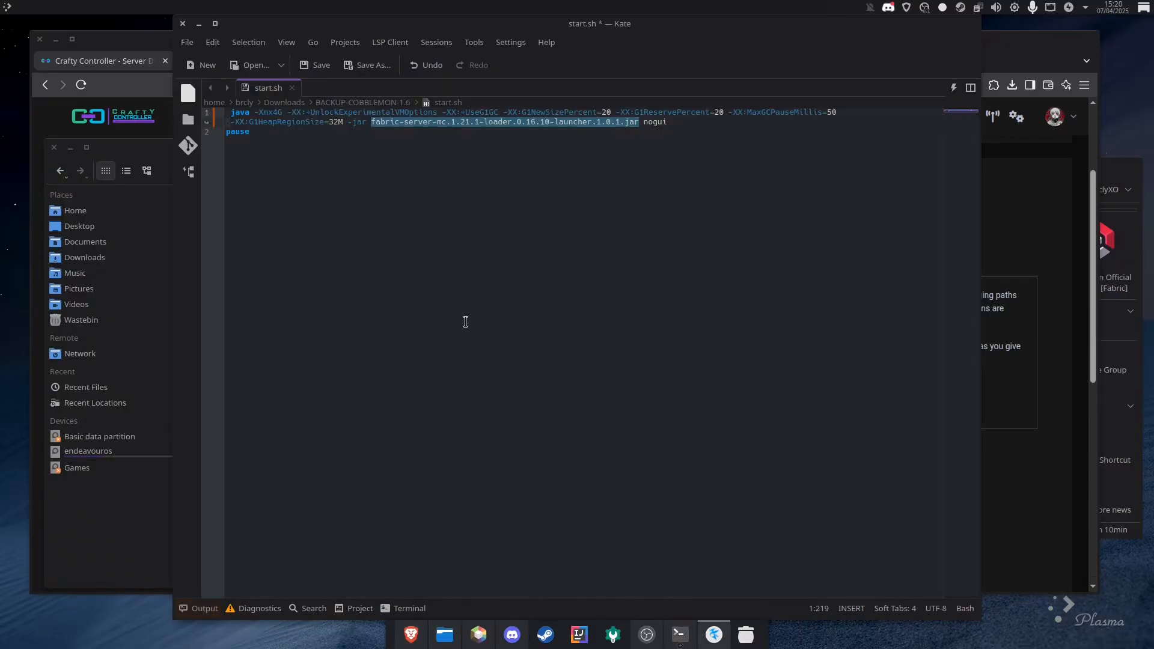
left_click_drag(684, 125, 193, 112)
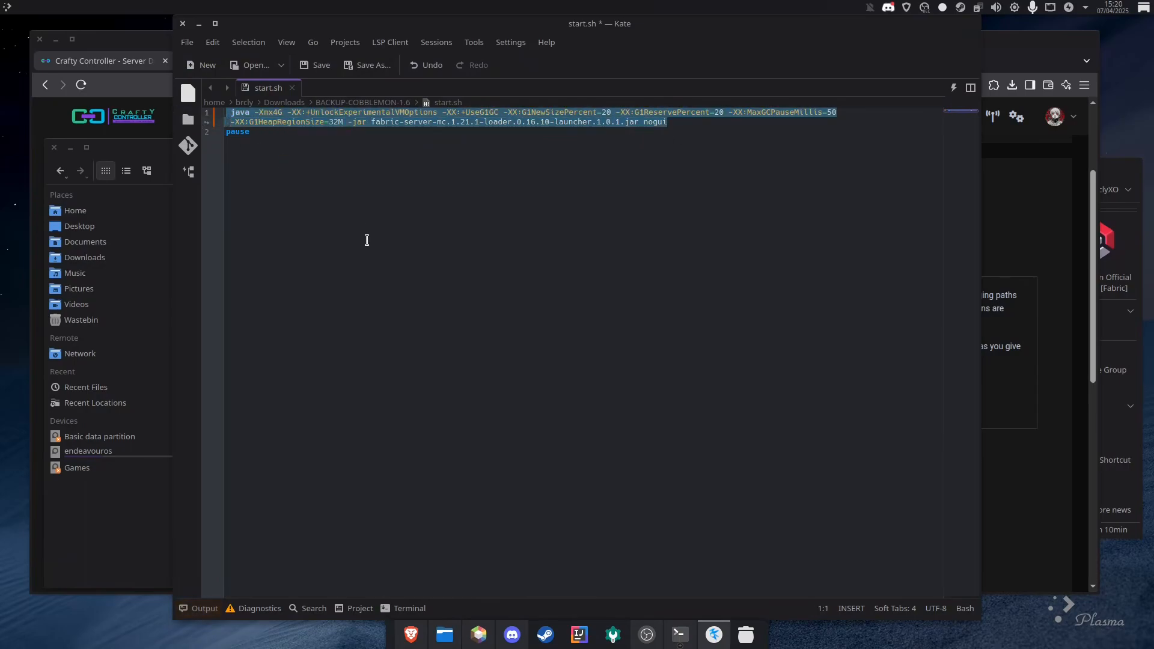
key("ctrl+z")
key("ctrl+z")
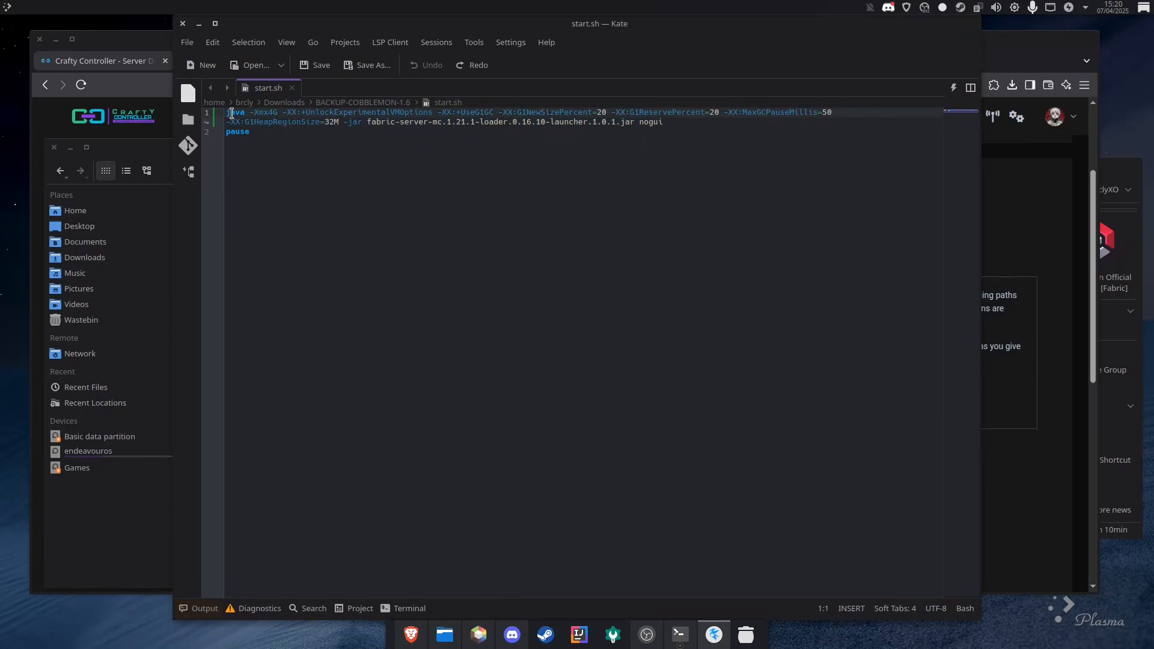
left_click_drag(231, 114, 724, 121)
key("ctrl+c")
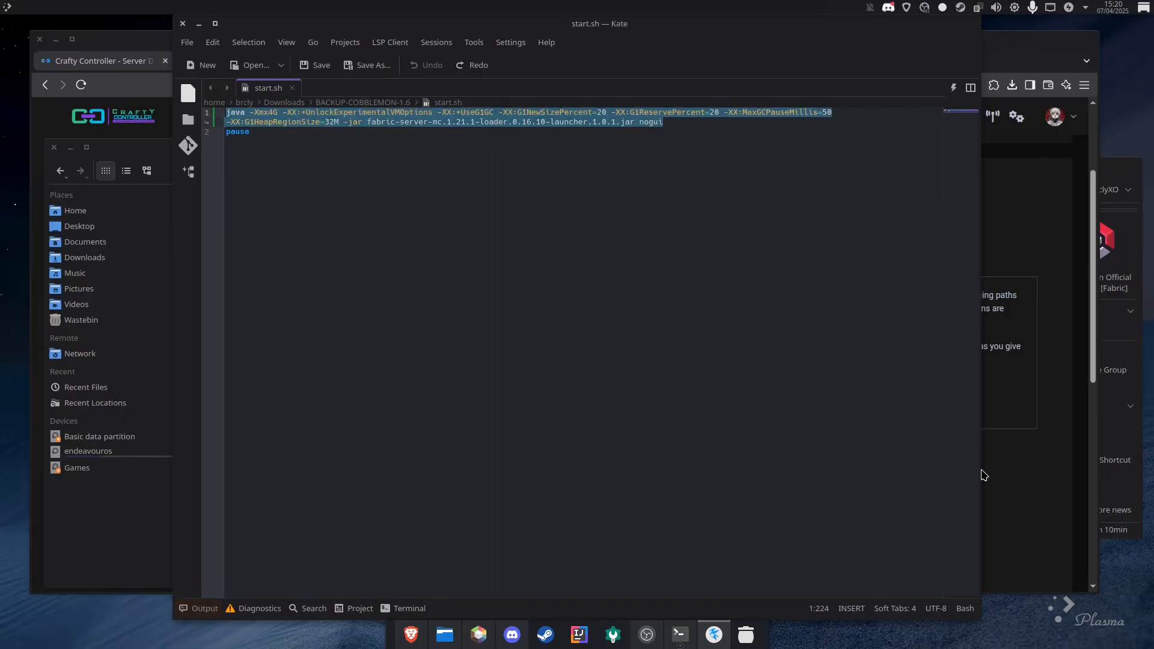
Switch back to Brave, replace the Server Execution Command with the copied java launch command, and save the server configuration.
left_click(1011, 488)
left_click(478, 483)
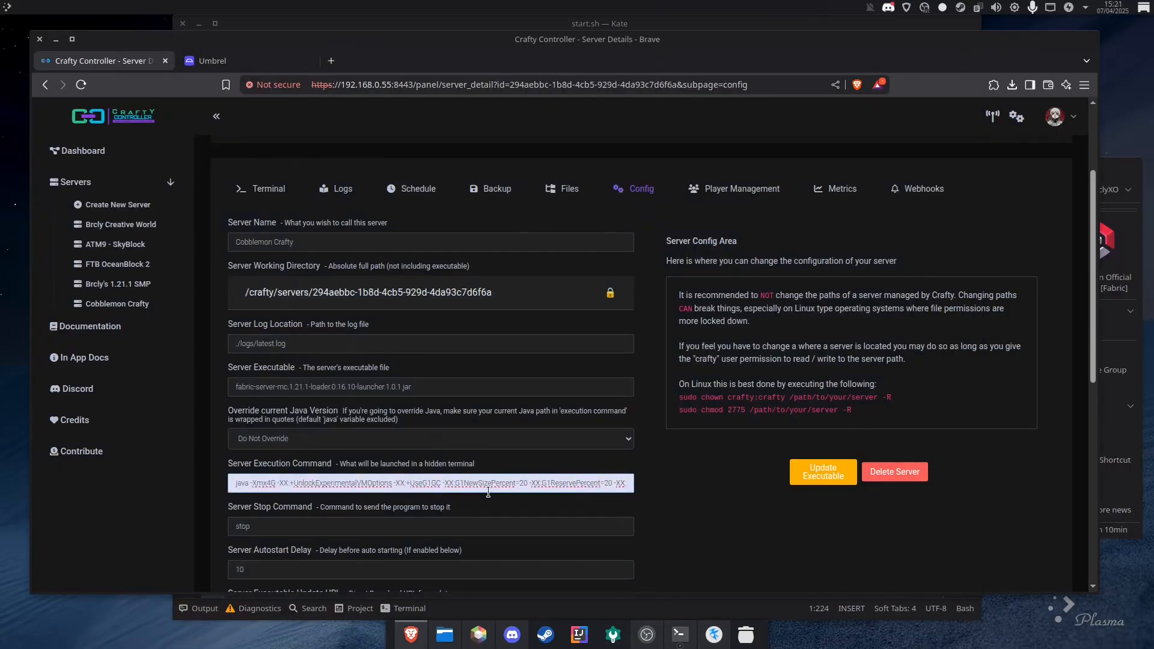
key("ctrl+a")
key("ctrl+v")
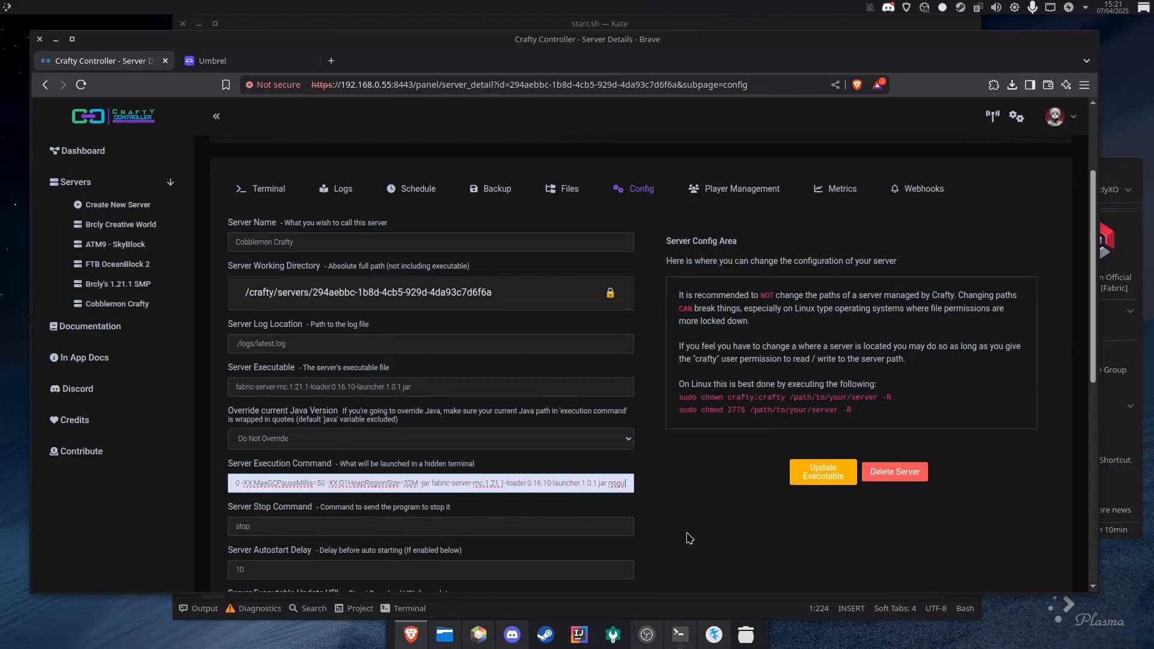
scroll(682, 496, "down", 6)
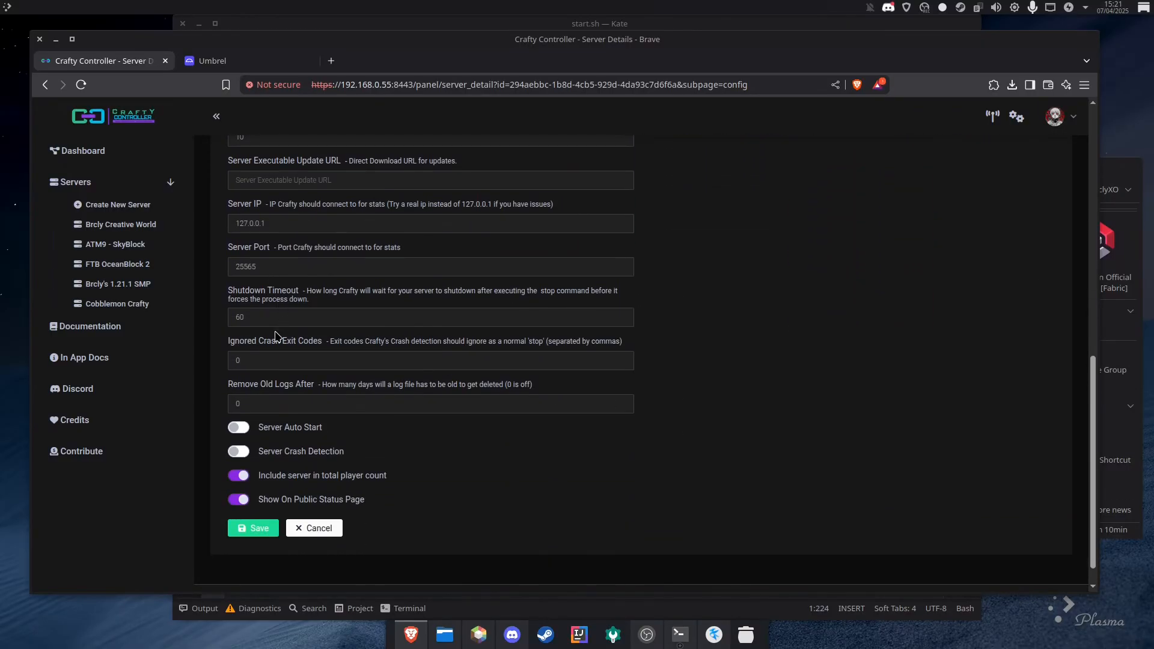
left_click(257, 528)
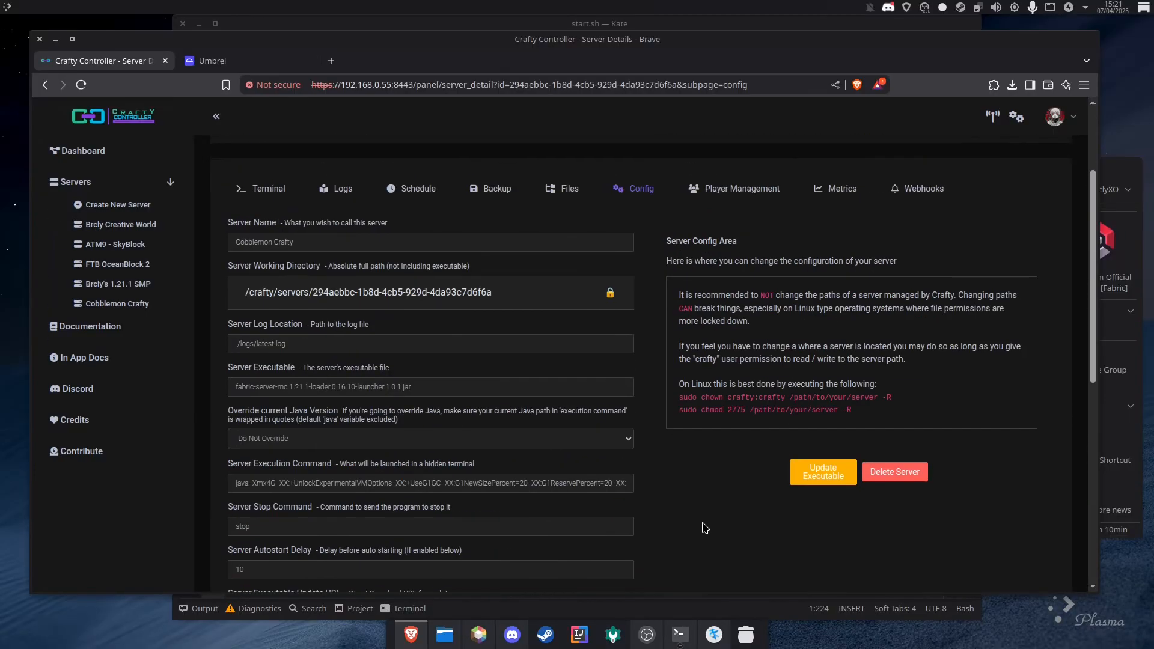
Start the Cobblemon Crafty server from its terminal page and acknowledge the first-run port forwarding notice.
left_click(268, 338)
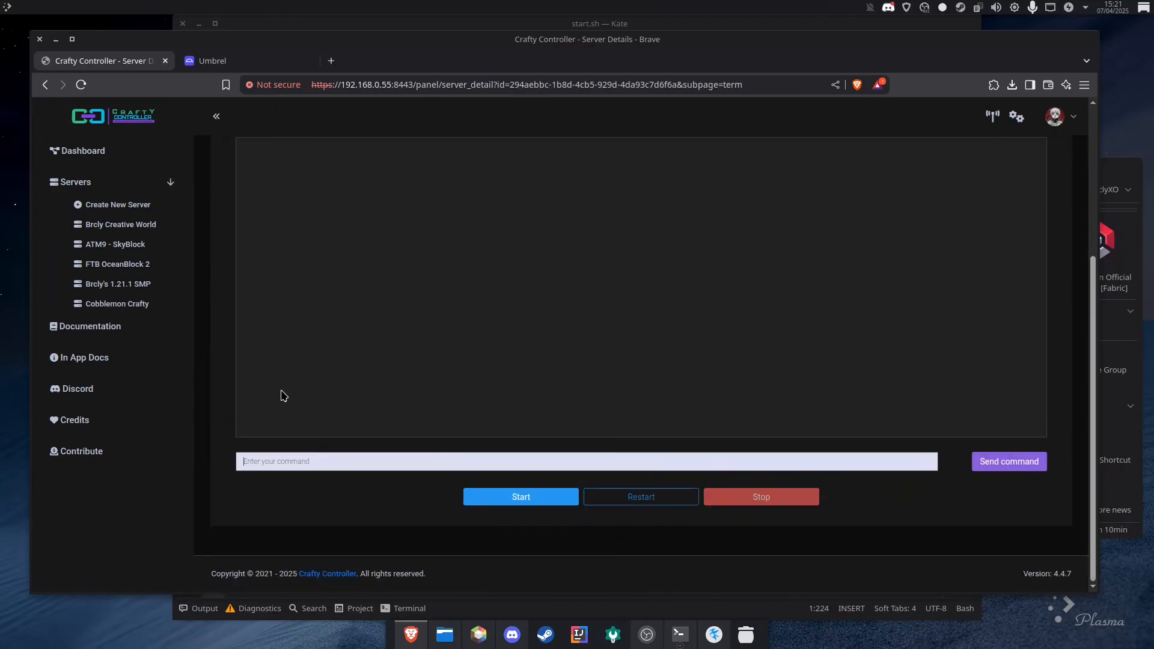
scroll(445, 541, "up", 2)
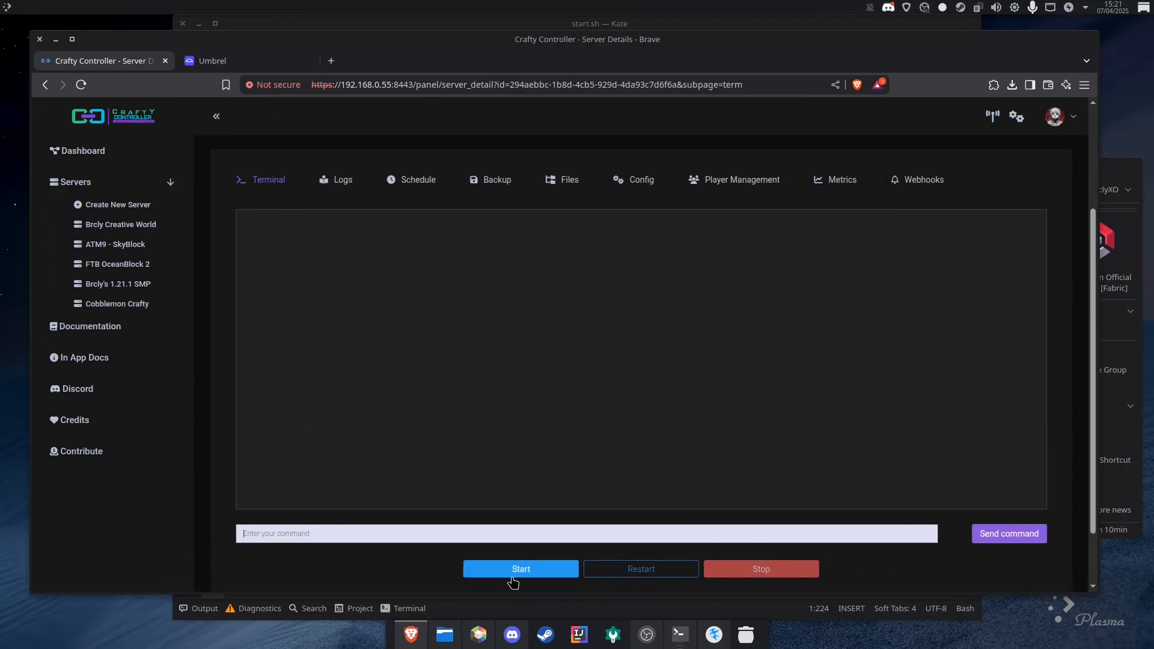
left_click(512, 576)
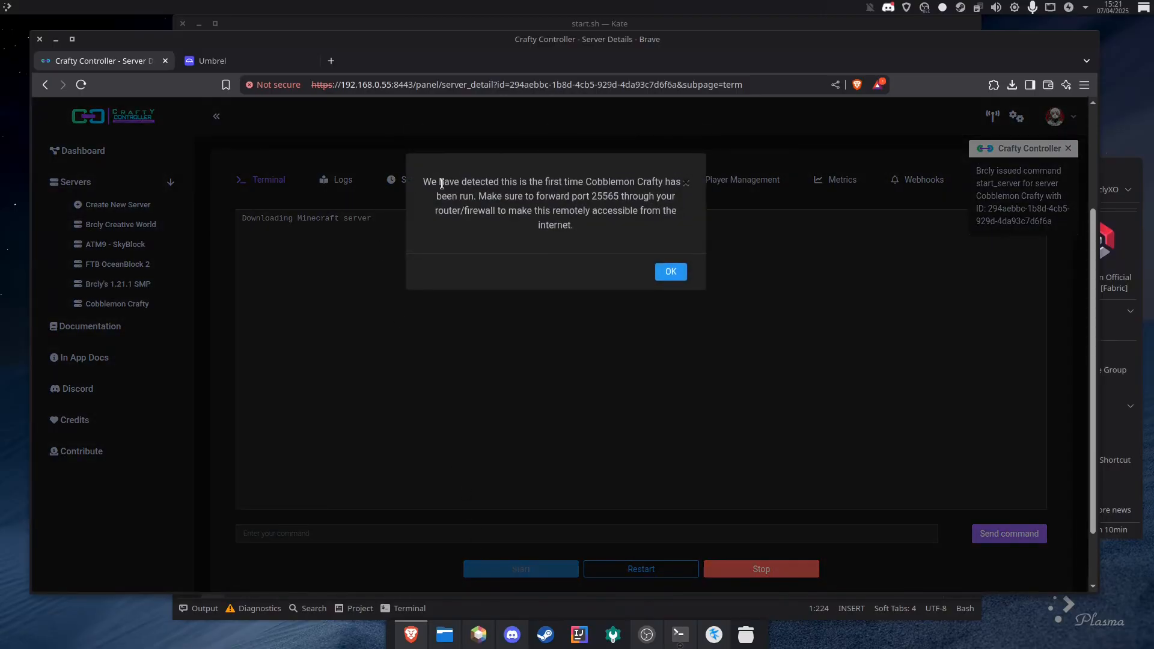
left_click_drag(454, 182, 625, 196)
left_click(638, 241)
left_click(667, 273)
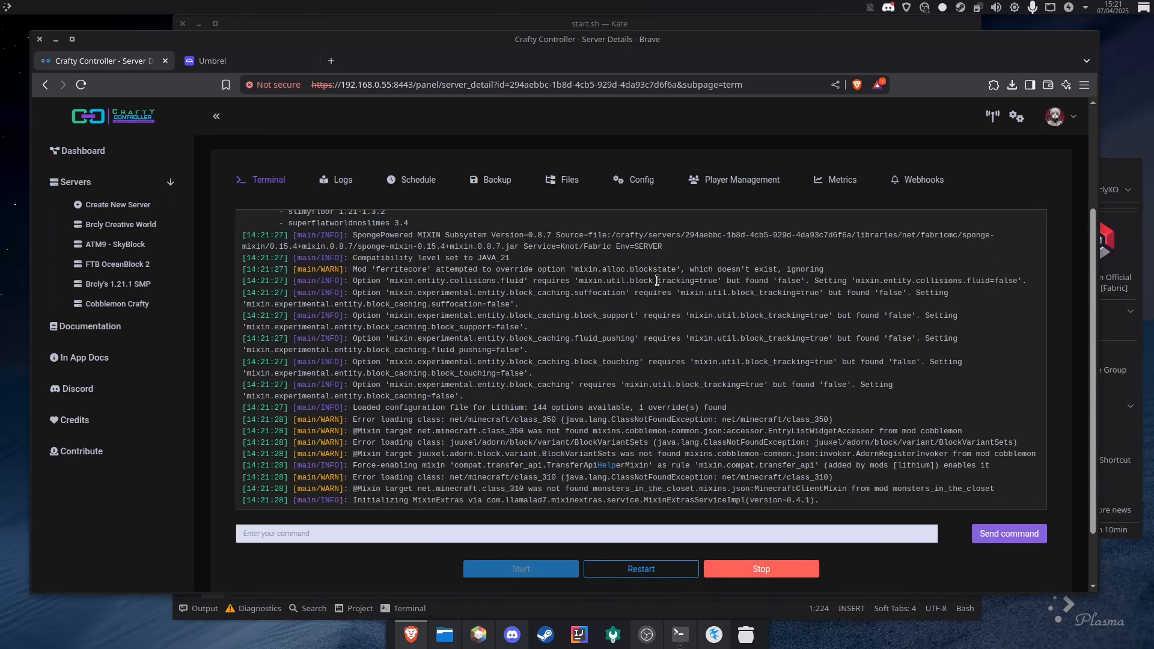
Switch to Prism Launcher and update the Cobblemon Official Modpack [Fabric] instance to version 1.6.1 from CurseForge.
left_click(479, 637)
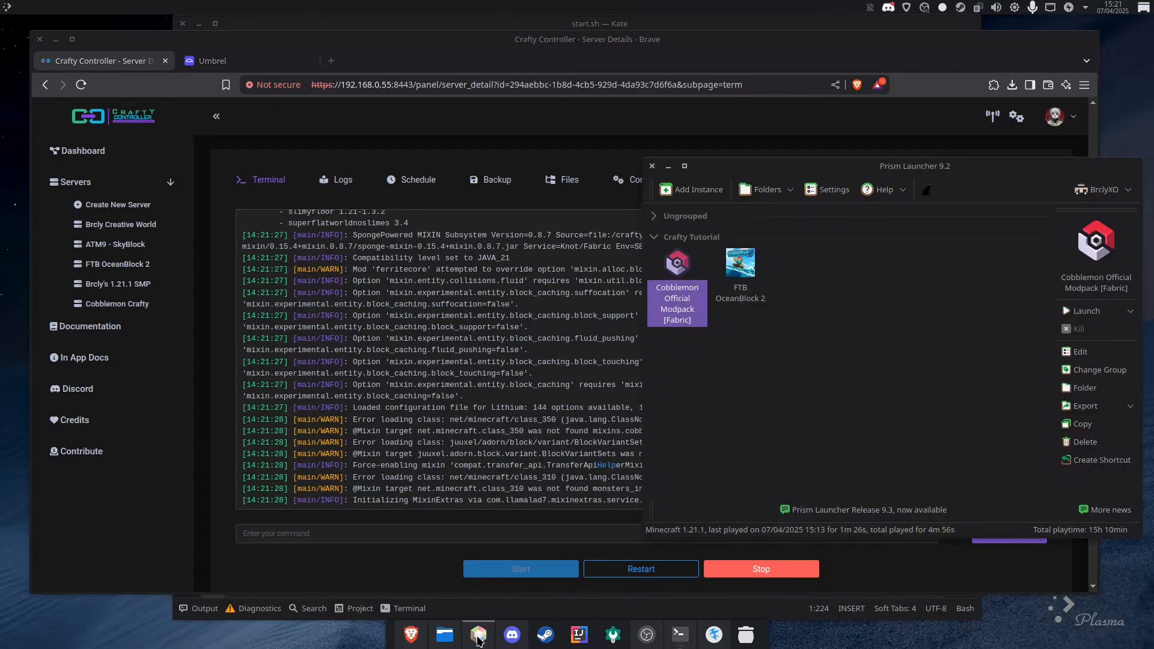
left_click(1073, 353)
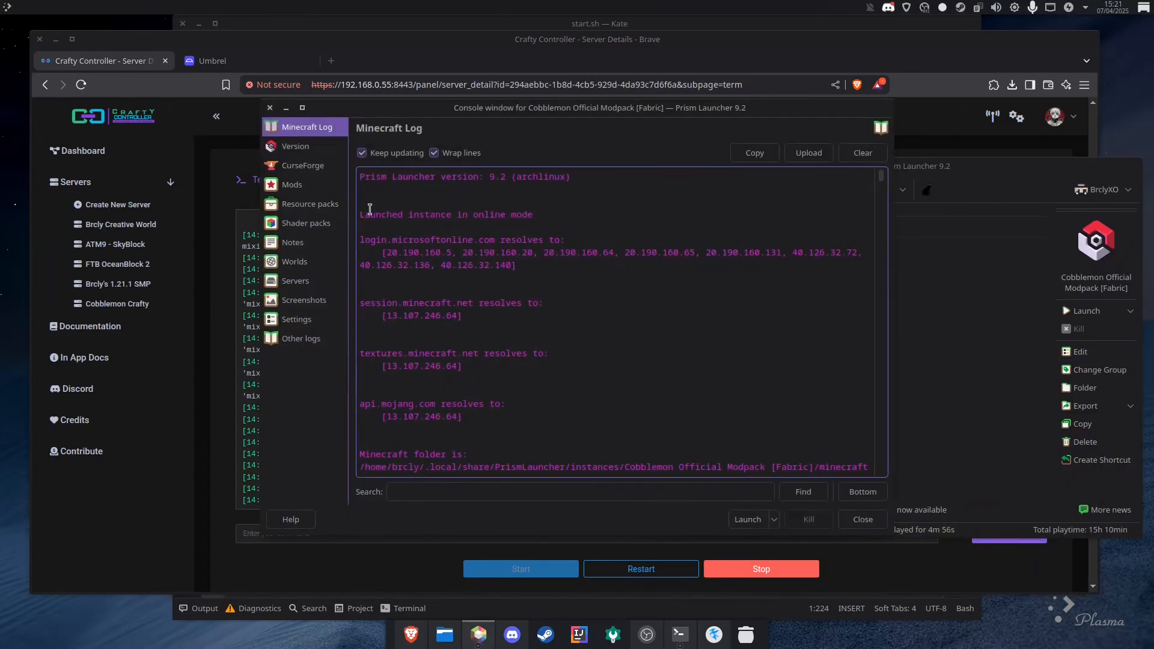
left_click(292, 184)
left_click(303, 165)
left_click(666, 230)
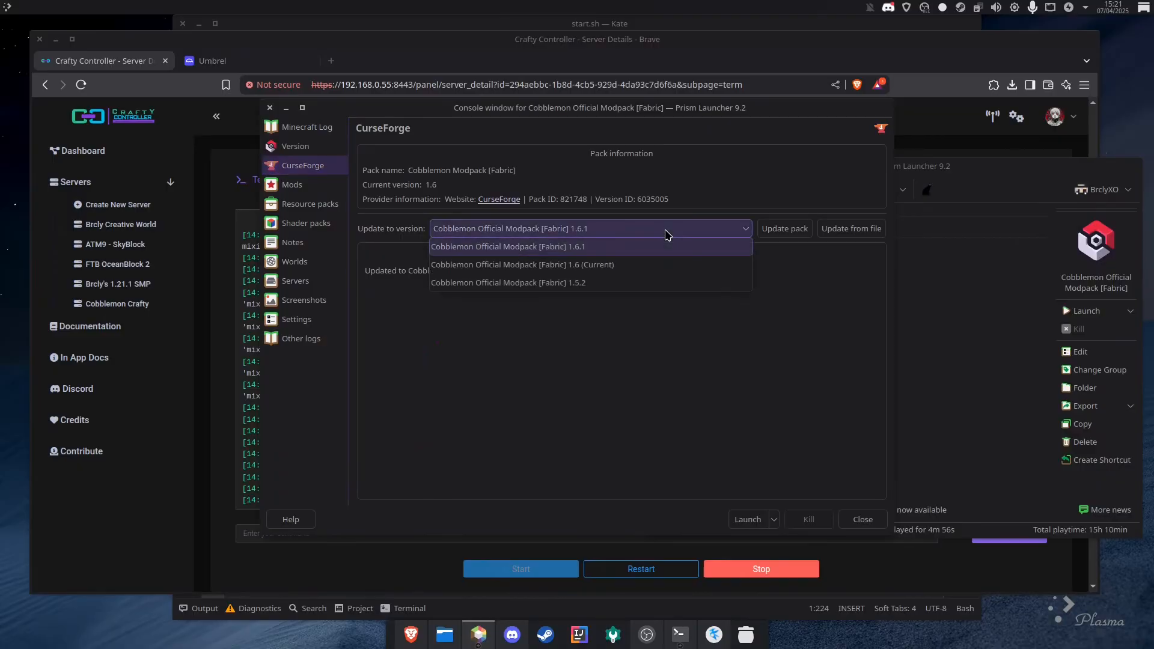
left_click(581, 252)
left_click(784, 228)
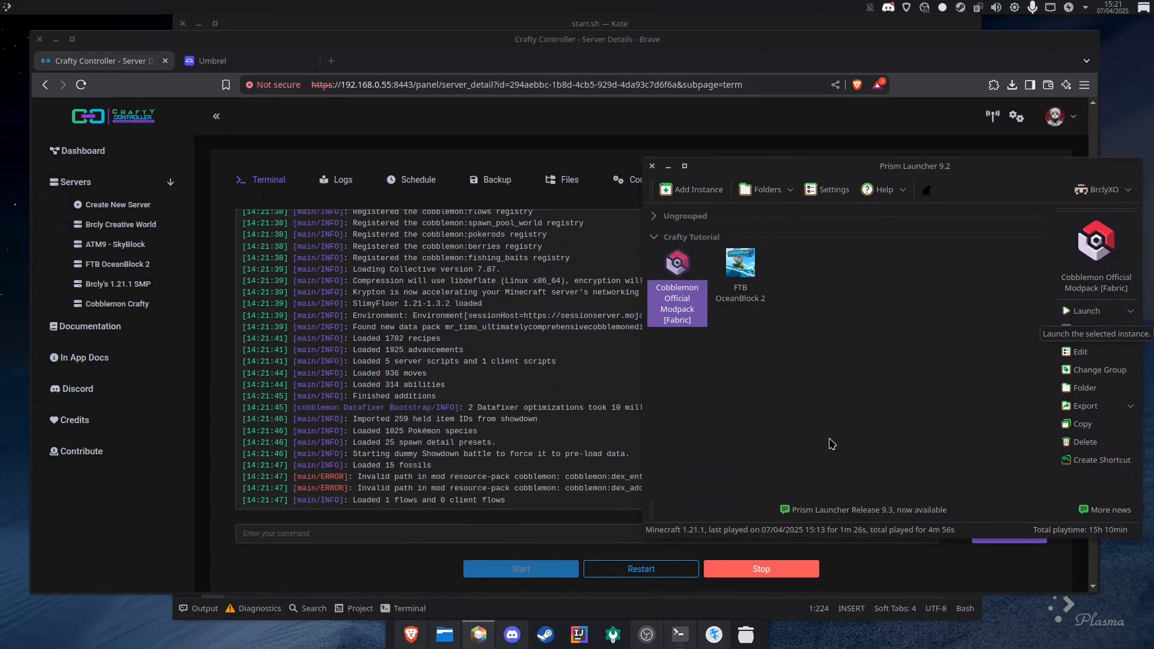
Switch back to Crafty Controller and highlight the startup completion line in the server's terminal output.
left_click(512, 536)
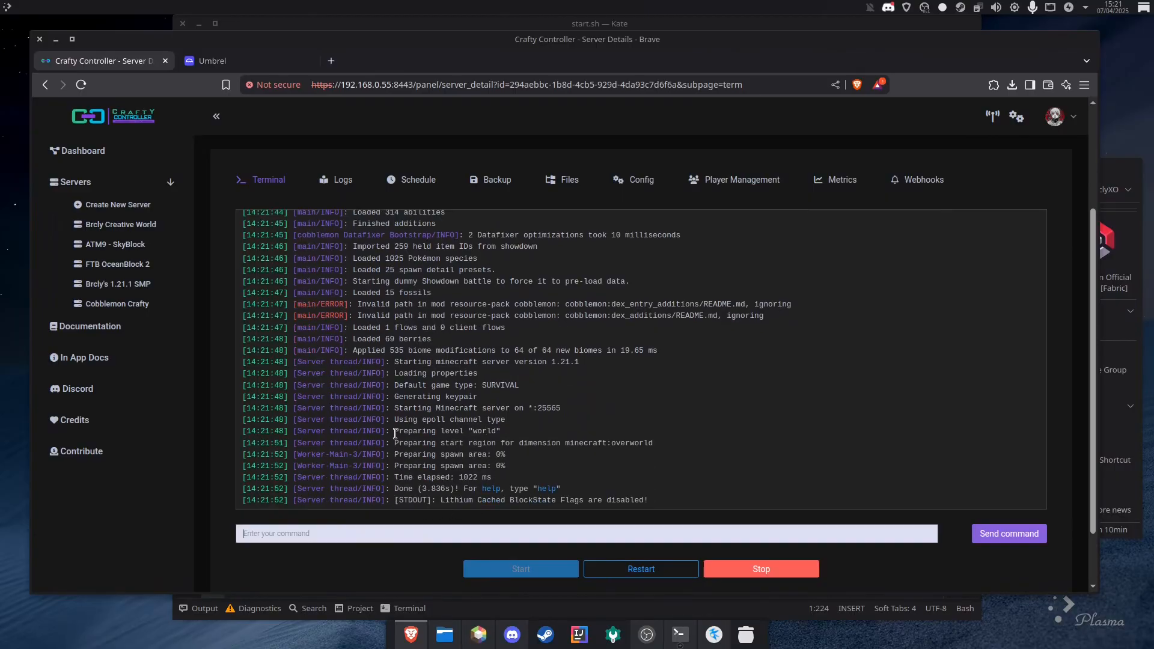
left_click_drag(395, 488, 594, 490)
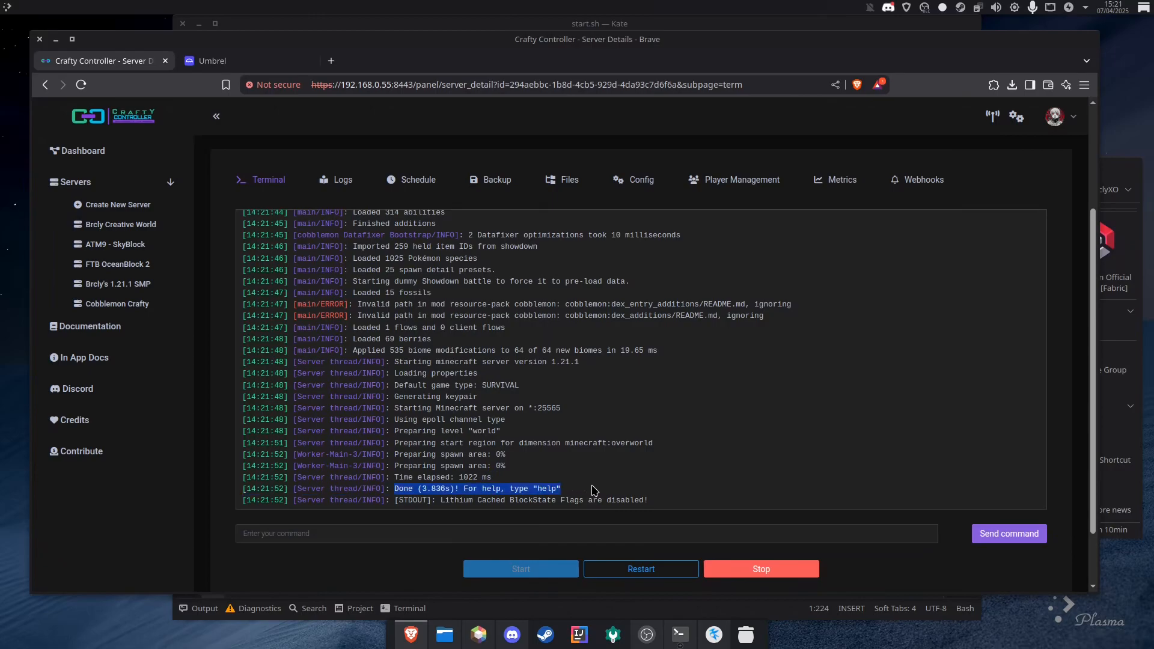
Switch to Prism Launcher, launch the Cobblemon instance, and join Crafty Server from the multiplayer list.
left_click(1135, 225)
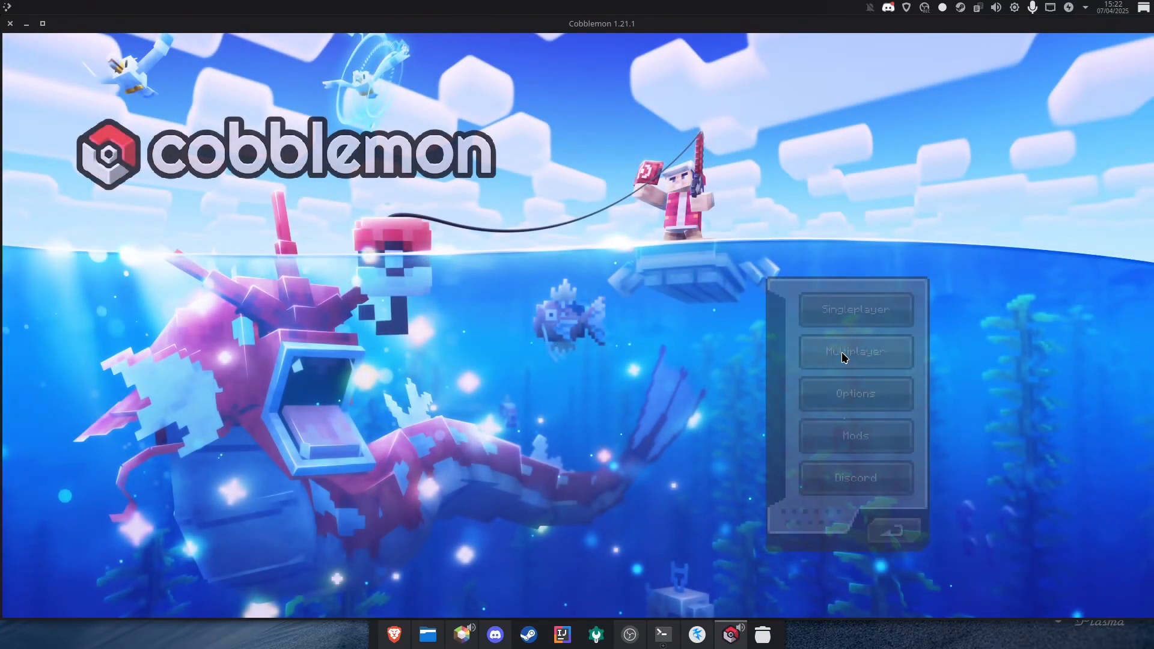
left_click(842, 354)
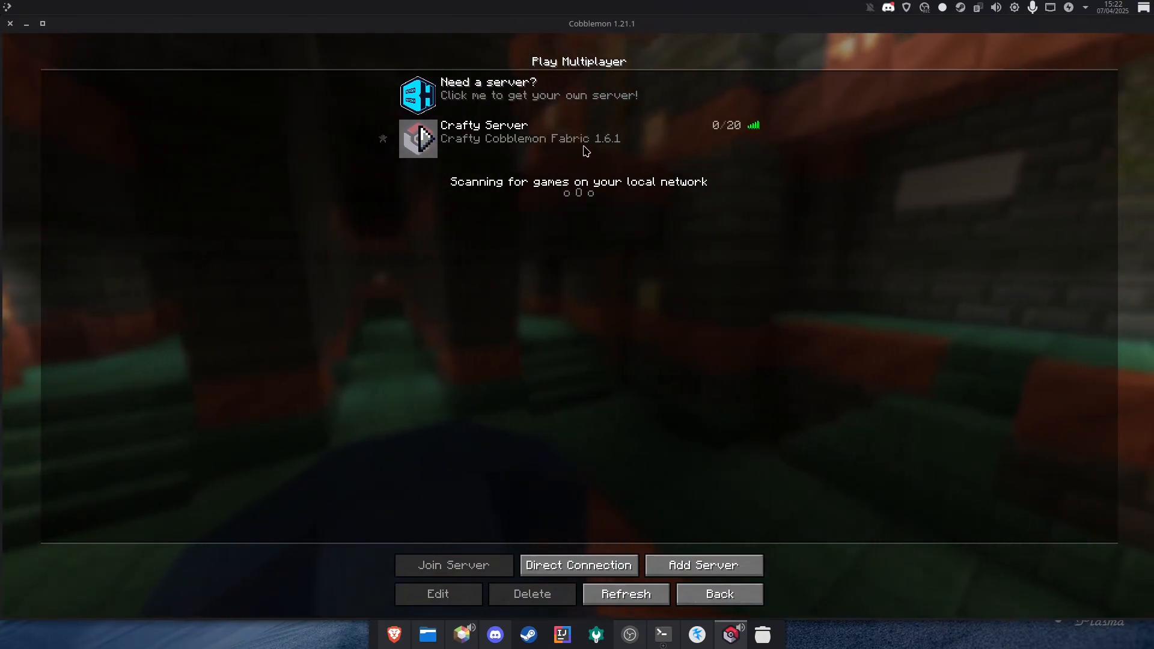
double_click(613, 139)
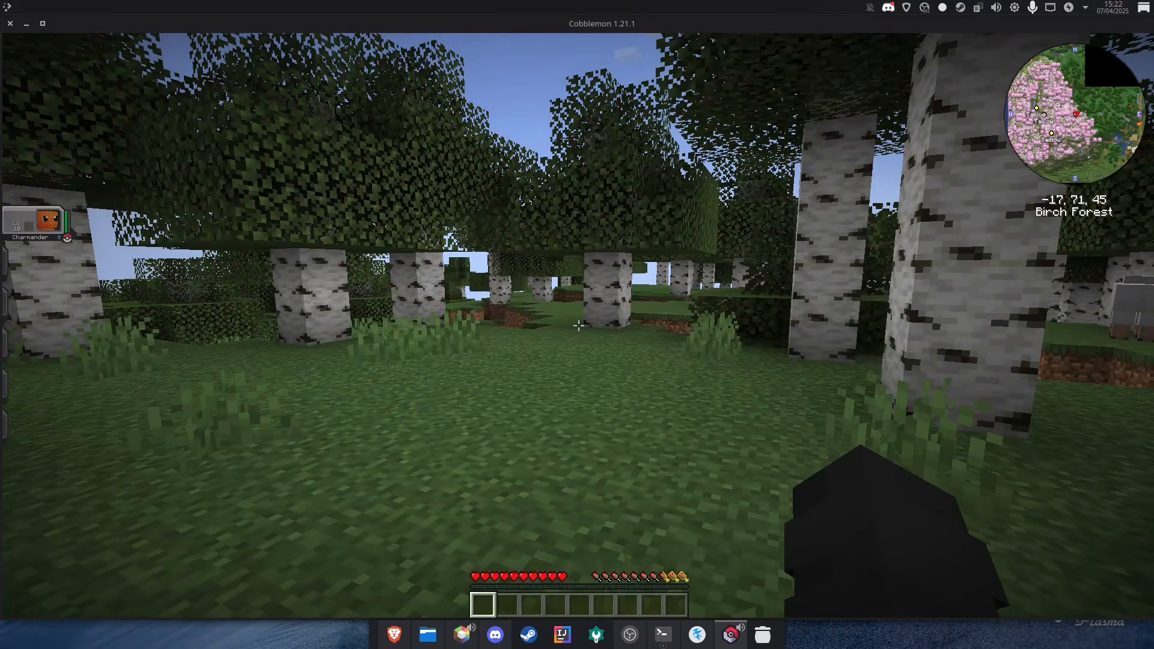
Walk through the birch forest to the shoreline to check the updated world, Pokémon party and minimap.
key("w")
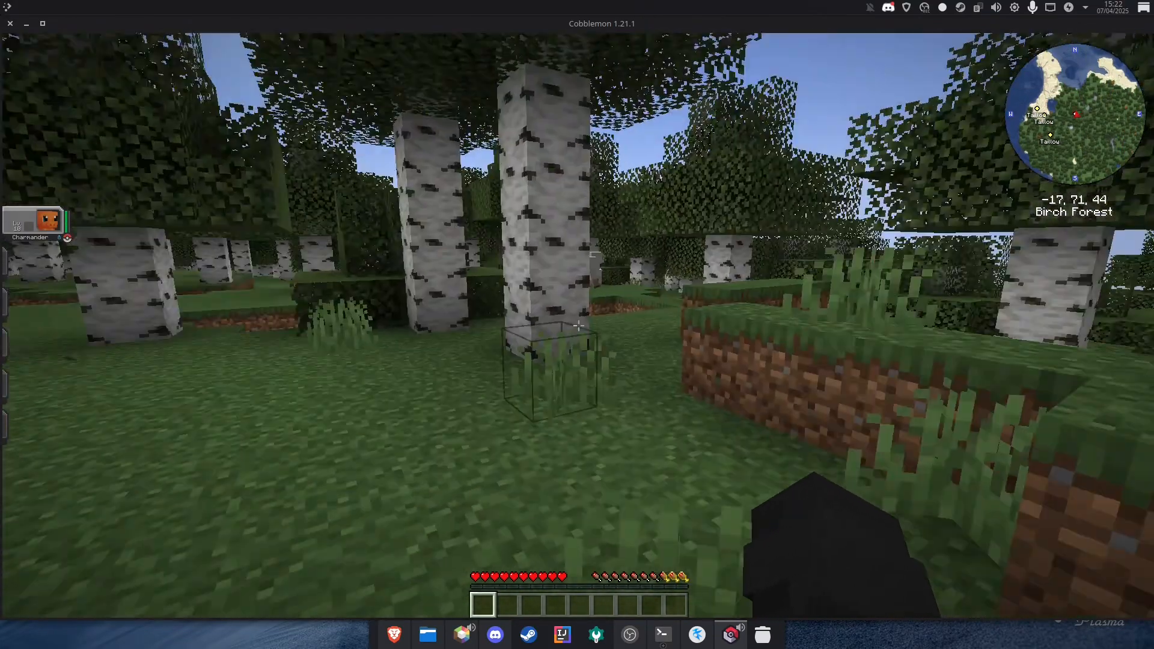
key("w")
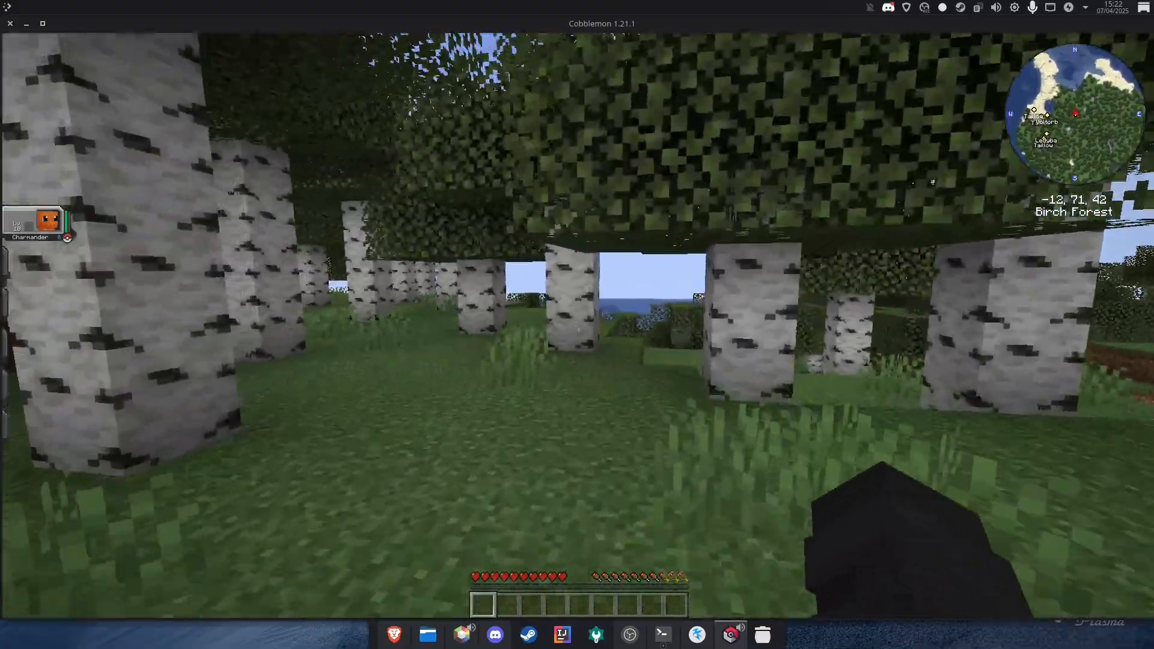
key("e")
key("e")
key("w")
key("w")
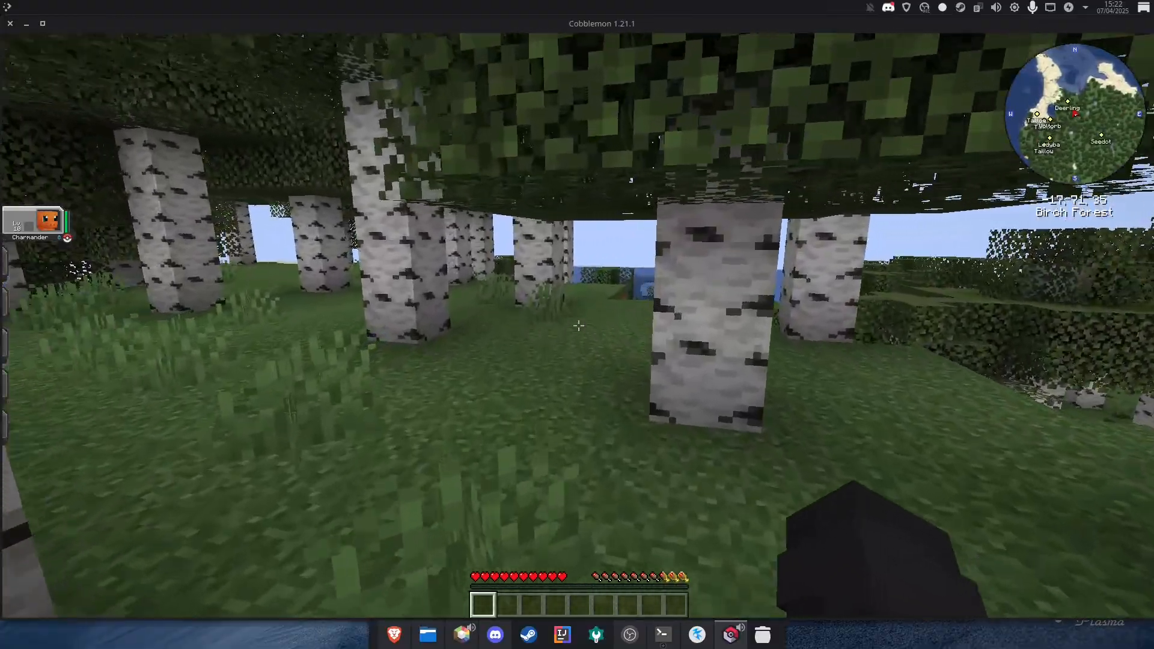
key("w")
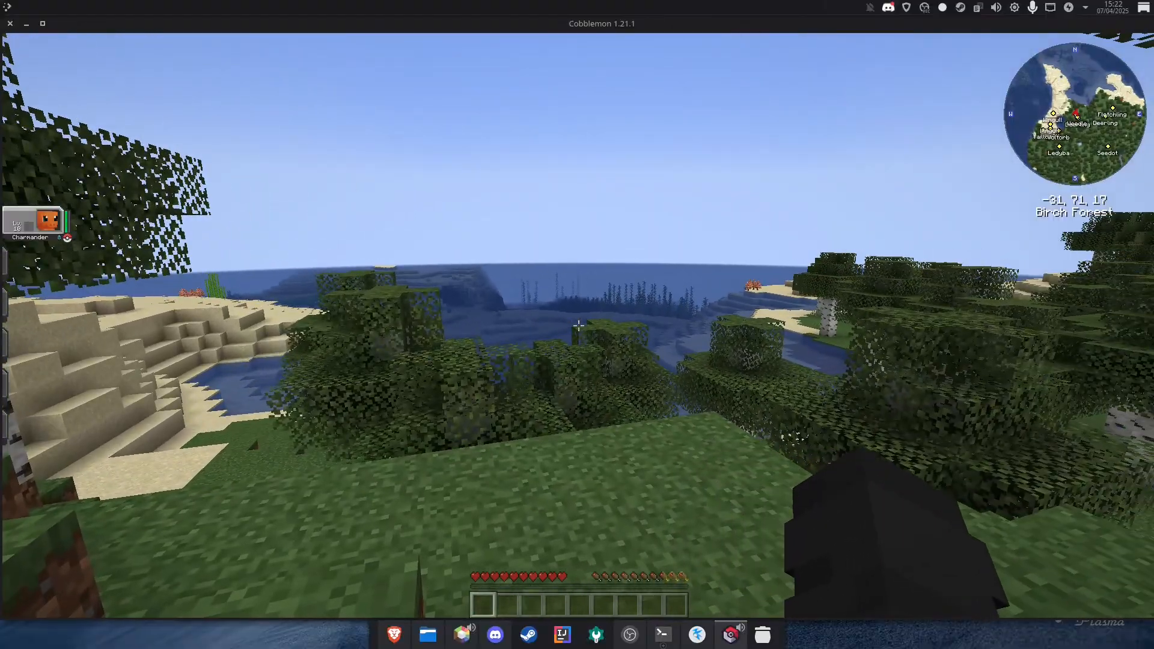
Disconnect from the Cobblemon server and switch back to Crafty Controller in Brave to view the server's terminal output.
key("Escape")
left_click(581, 325)
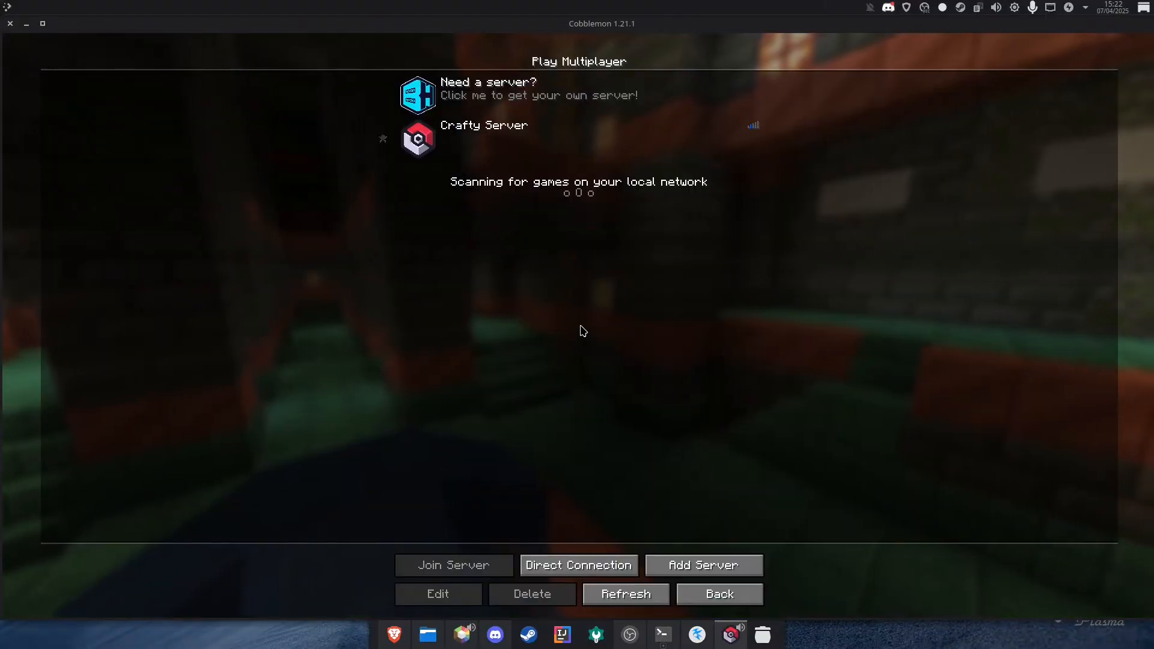
left_click(394, 634)
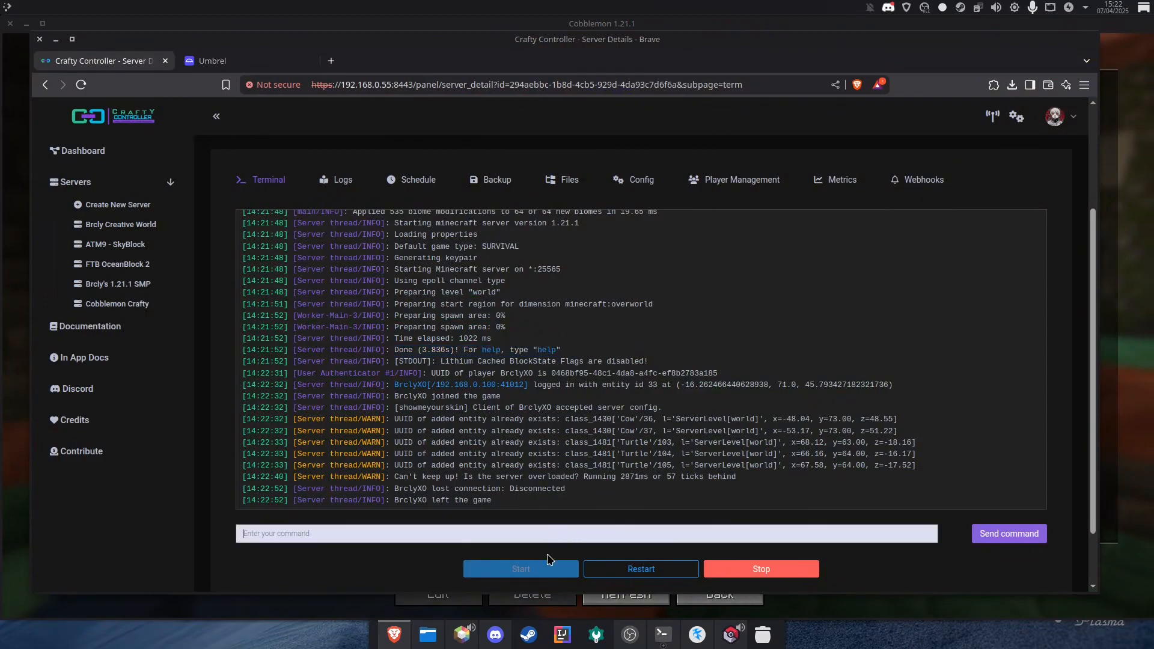
left_click(429, 636)
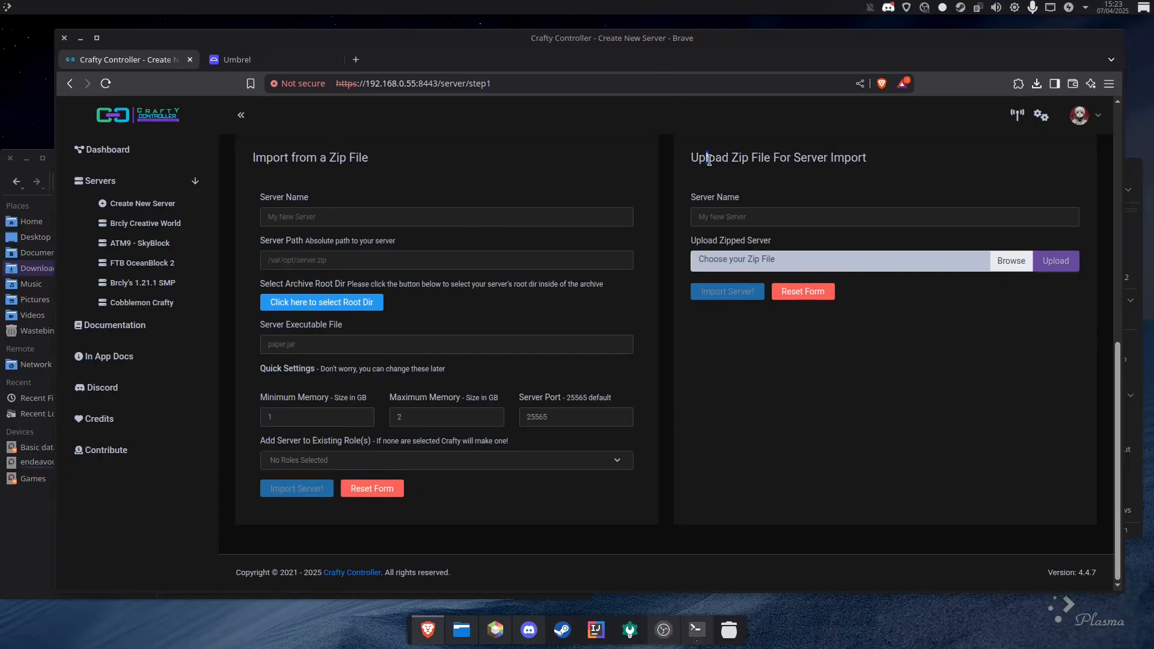
Highlight the Upload Zip File For Server Import heading, and open the FTB Oceanblock 2 1.5 download folder in Dolphin.
left_click_drag(706, 157, 852, 156)
left_click(51, 556)
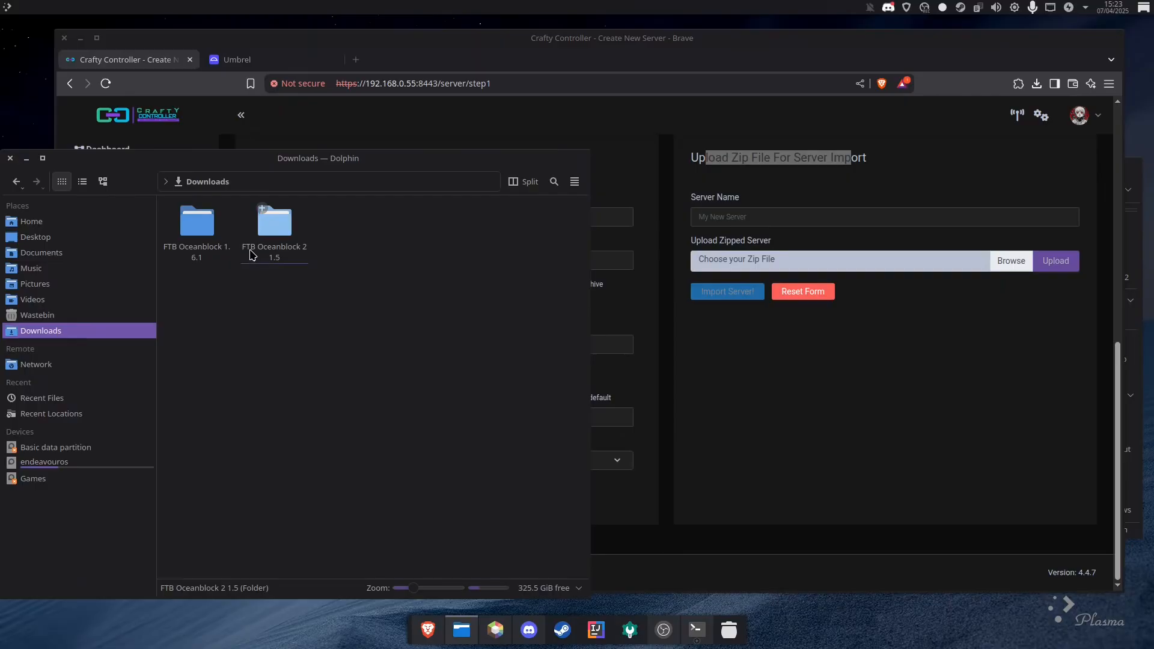
double_click(287, 250)
Open a terminal in the FTB Oceanblock 2 1.5 folder and run ./serverinstall_128_100048.
right_click(251, 300)
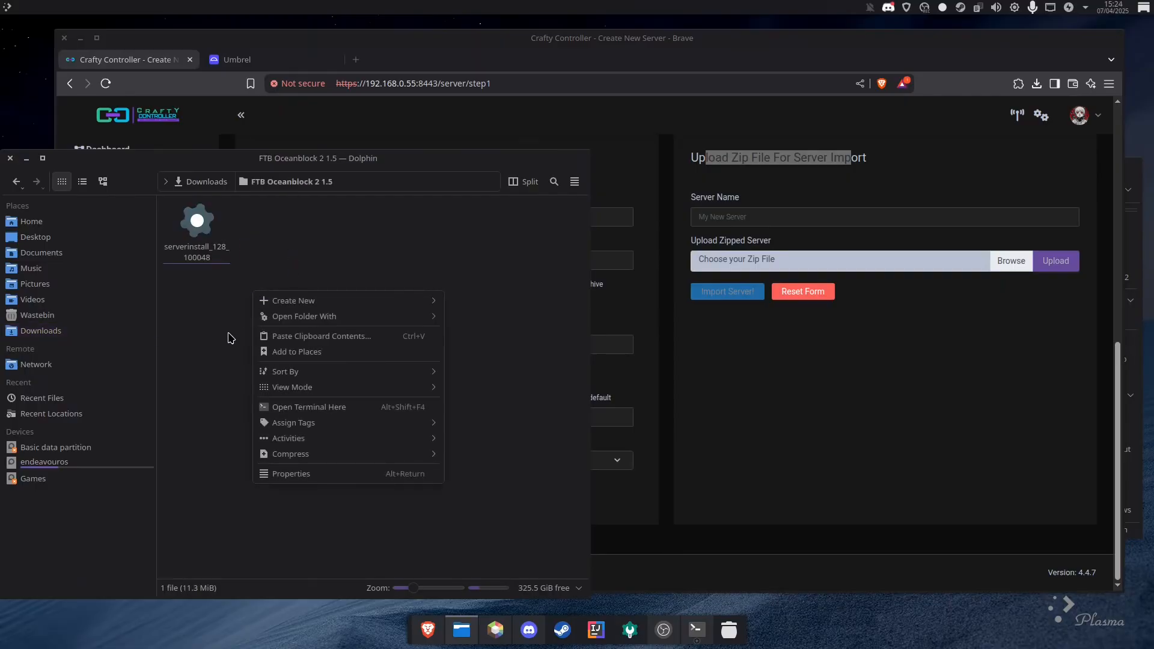
left_click(269, 403)
left_click_drag(453, 191, 522, 327)
type("./ser")
key("Tab")
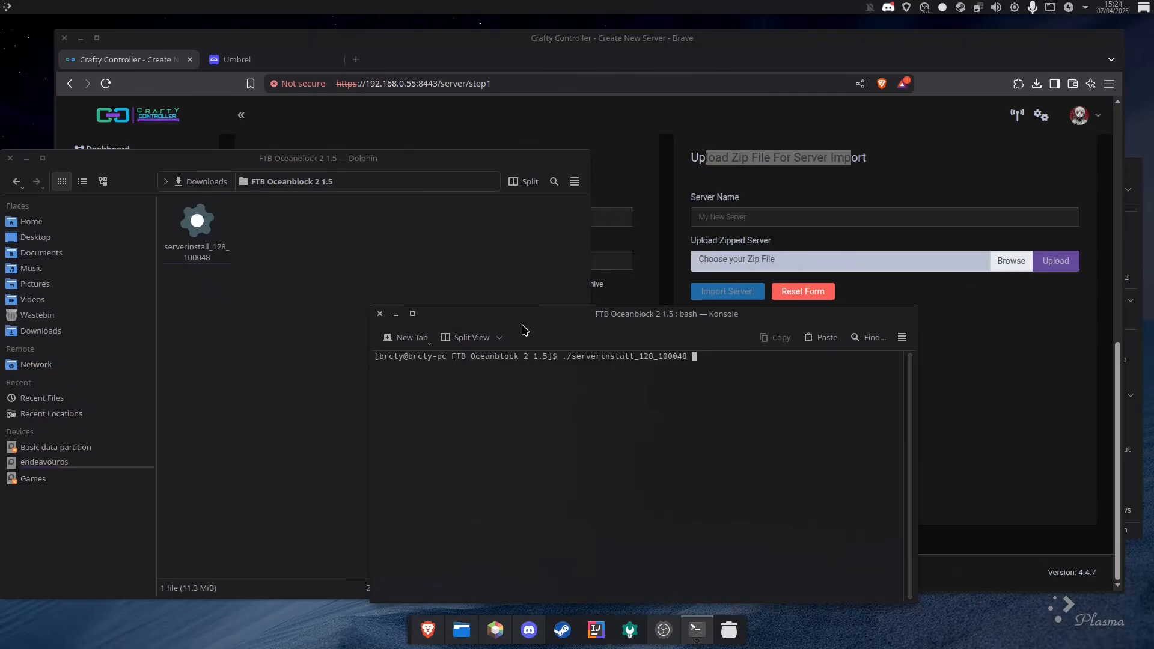
key("Return")
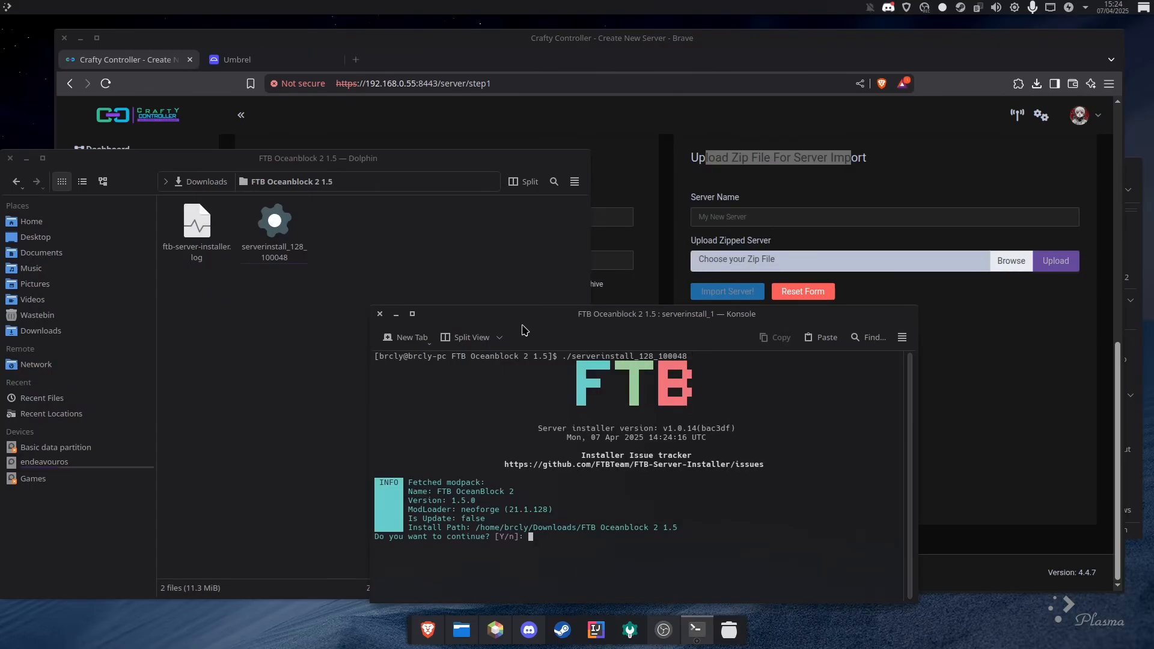
Check the installer's install path, confirm the modpack installation, and decline the Java download.
left_click_drag(473, 528, 654, 537)
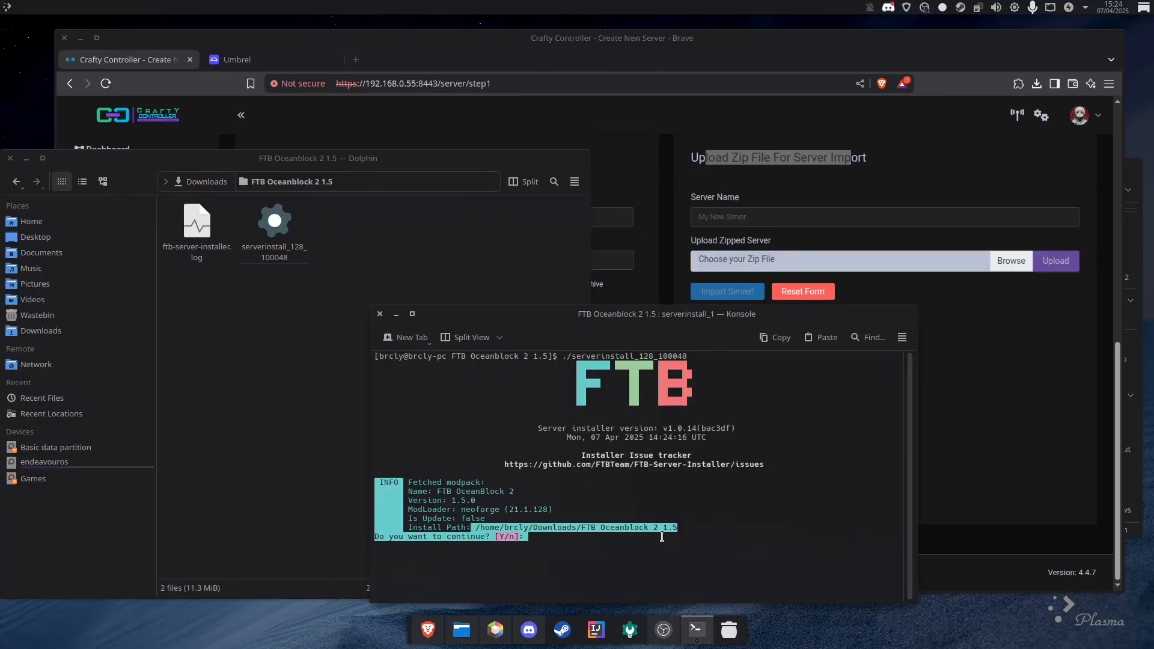
left_click(558, 558)
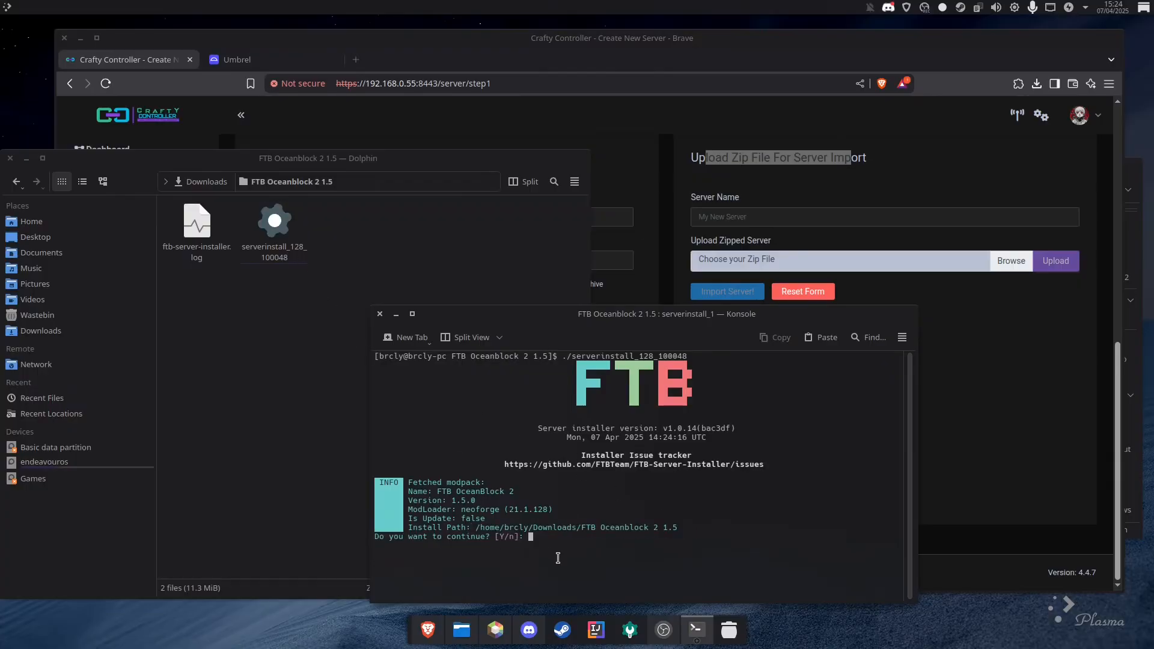
key("Return")
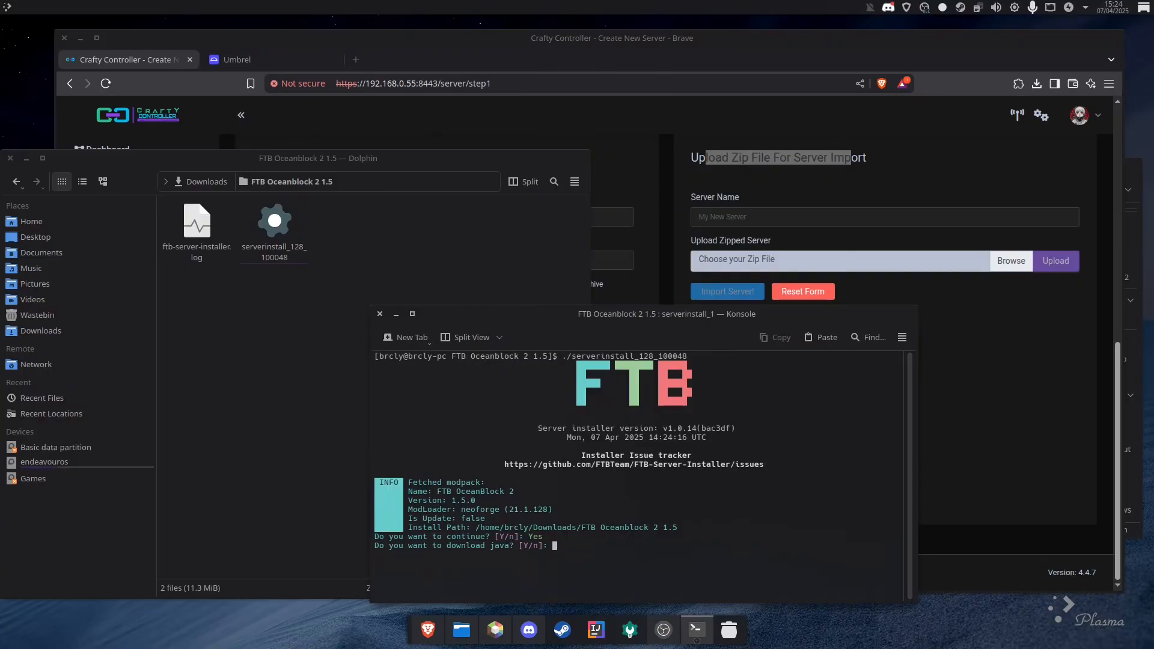
type("n")
key("Return")
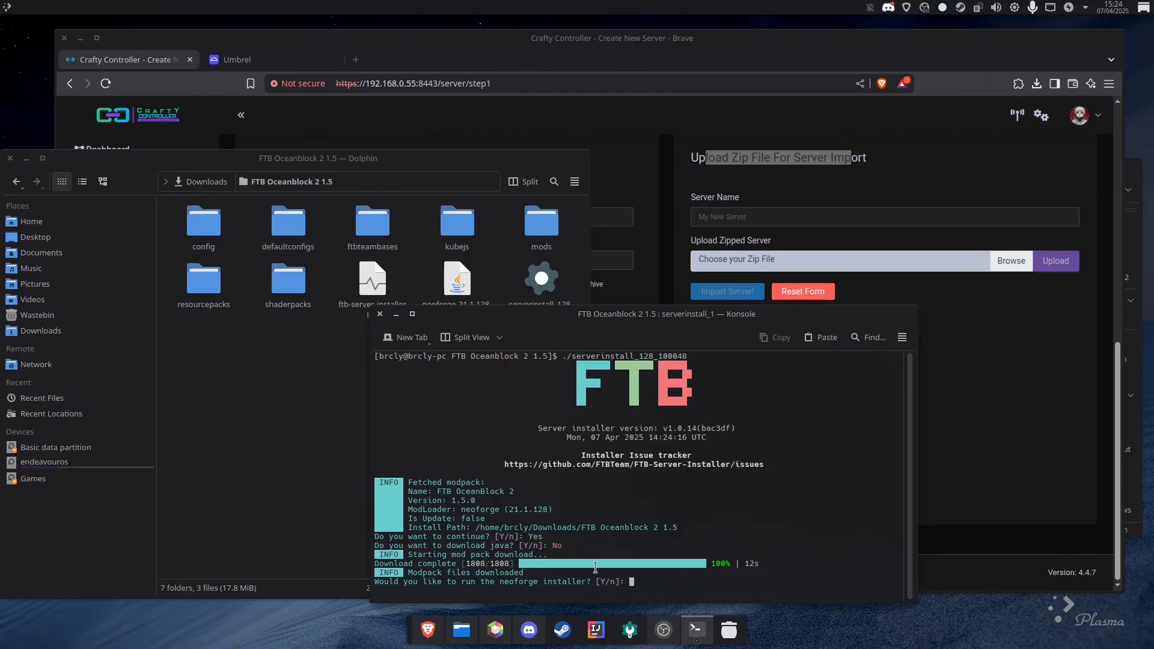
Accept running the NeoForge installer and follow its progress in the server folder and terminal.
left_click_drag(404, 563, 782, 569)
left_click(782, 570)
key("Return")
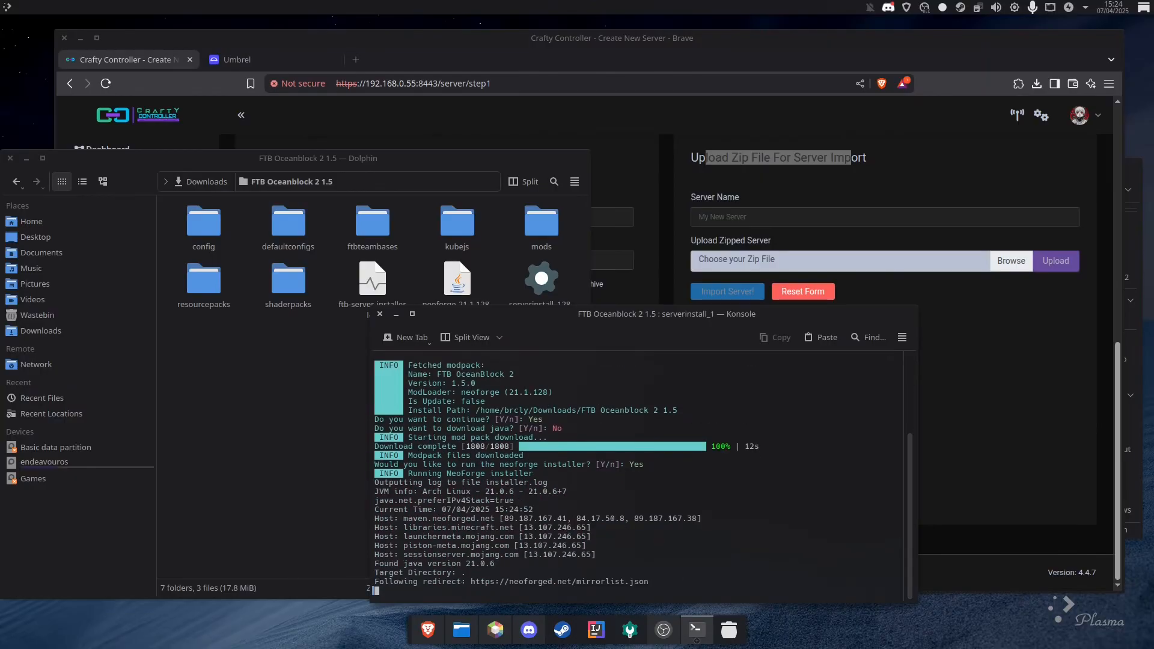
left_click(239, 425)
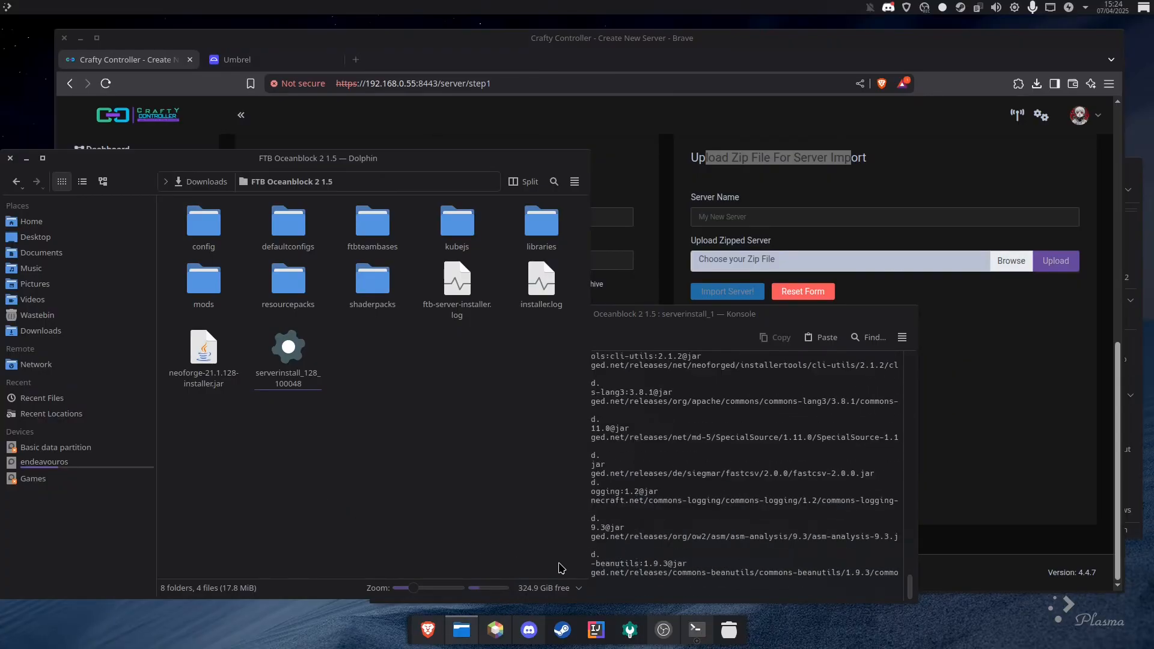
left_click(721, 597)
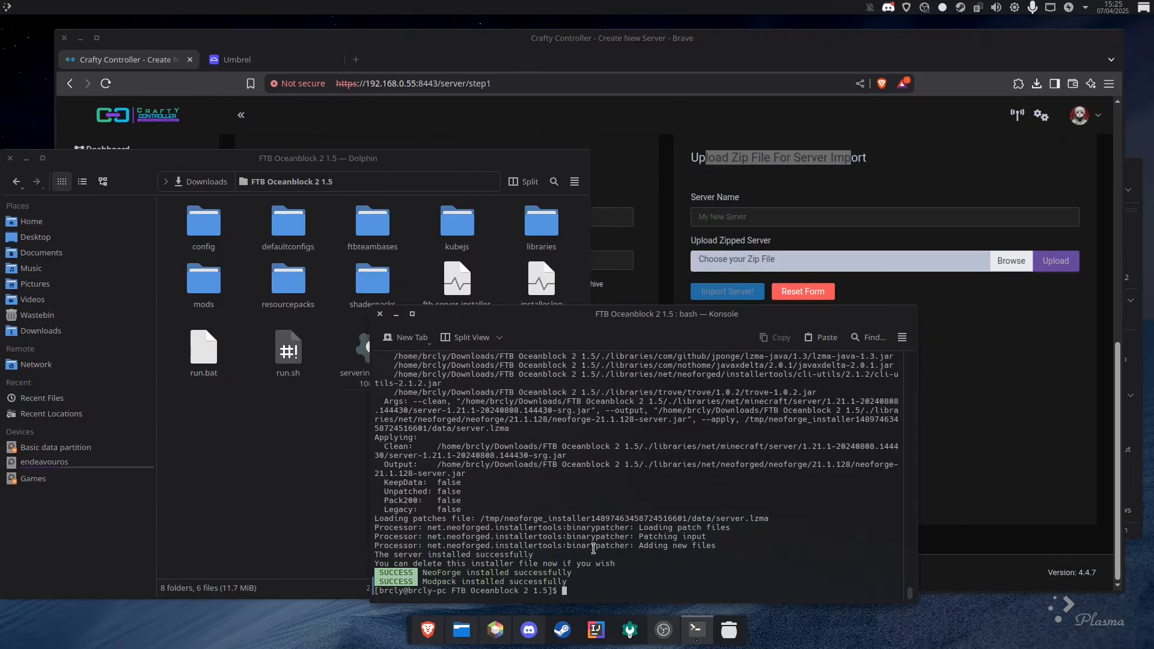
Move the terminal off the folder view and delete the serverinstall_128_100048 file from the server folder.
left_click_drag(457, 315, 591, 284)
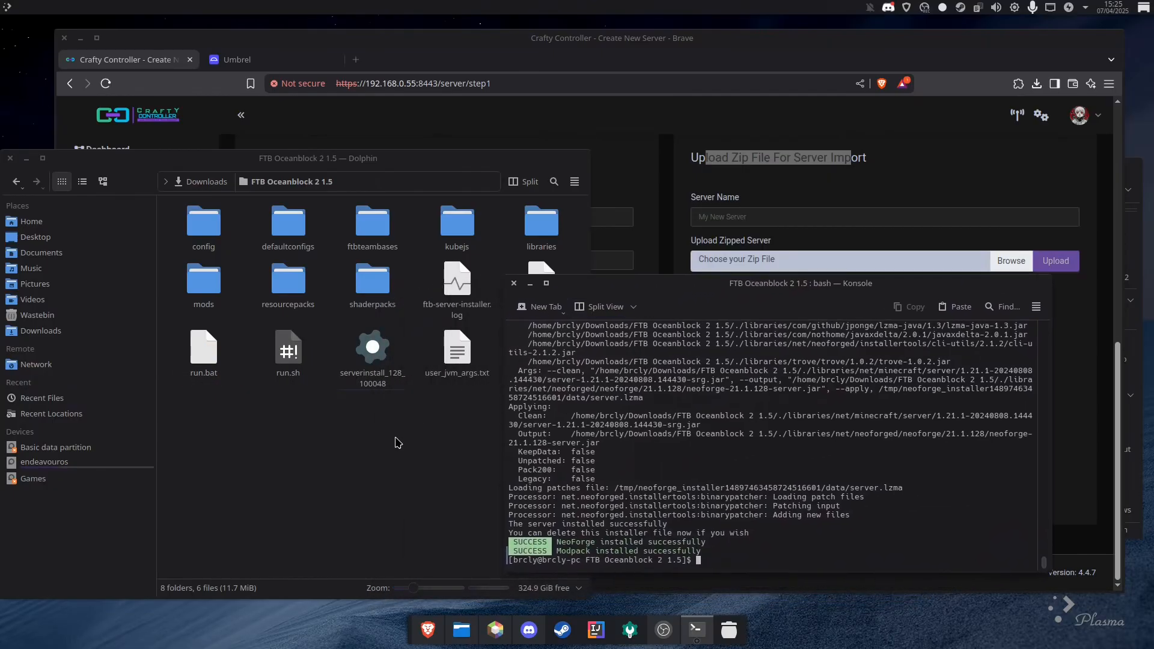
left_click(373, 354)
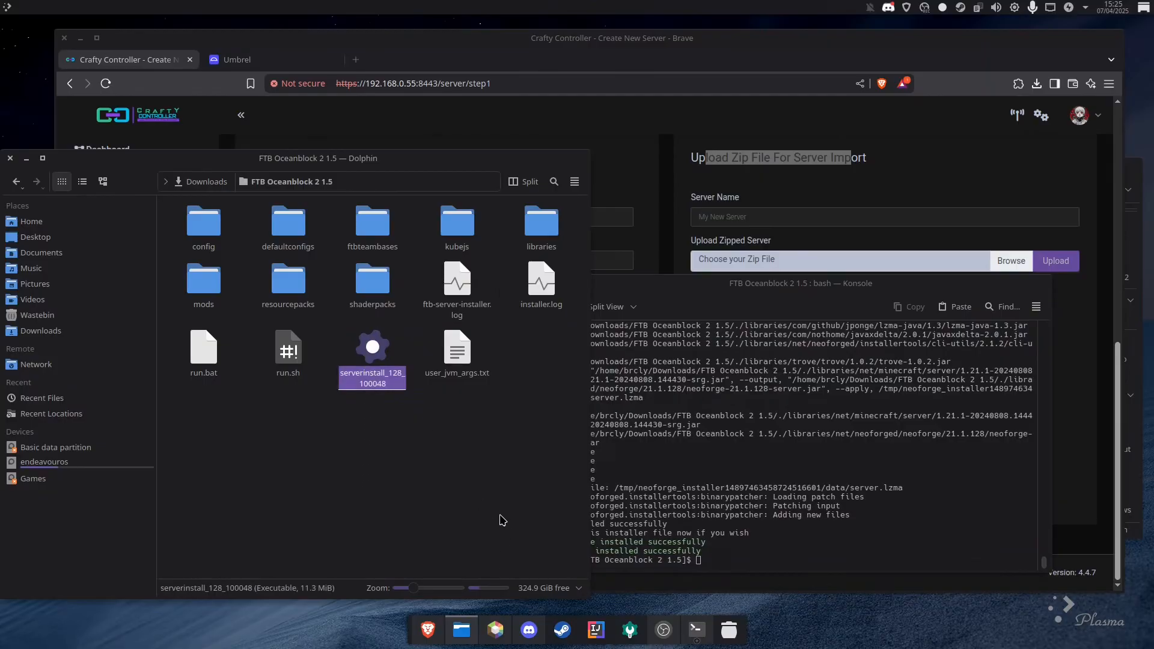
key("Delete")
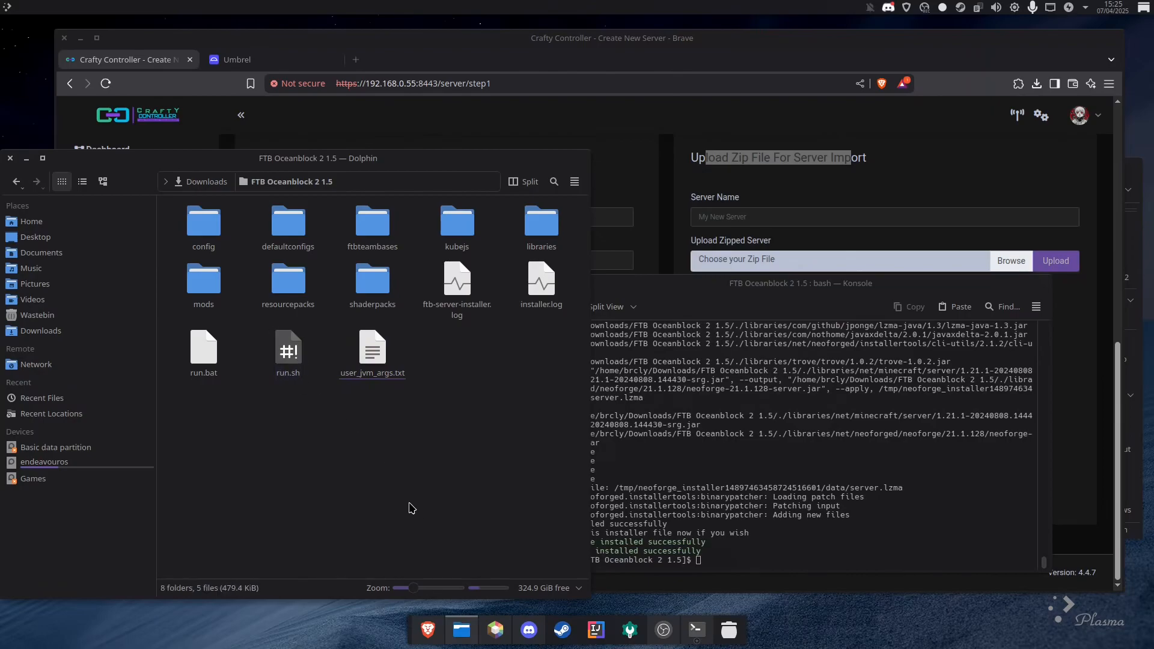
Check the execute permission of run.sh in its properties, and close them without changes.
right_click(286, 346)
mouse_move(287, 369)
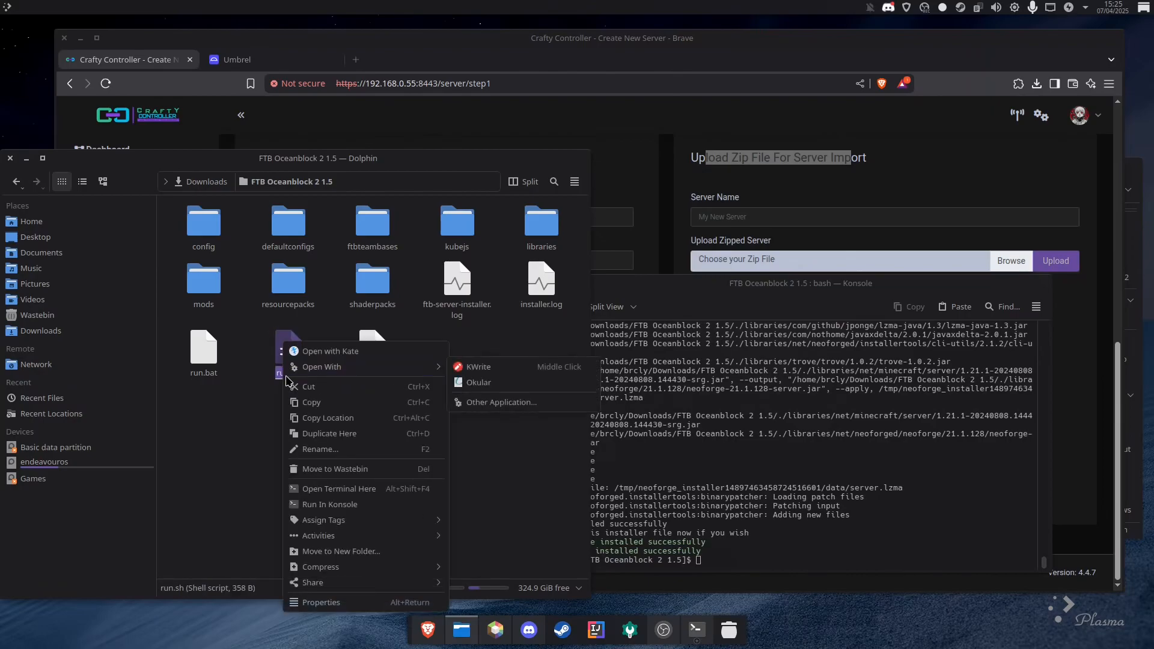
left_click(320, 602)
left_click(252, 272)
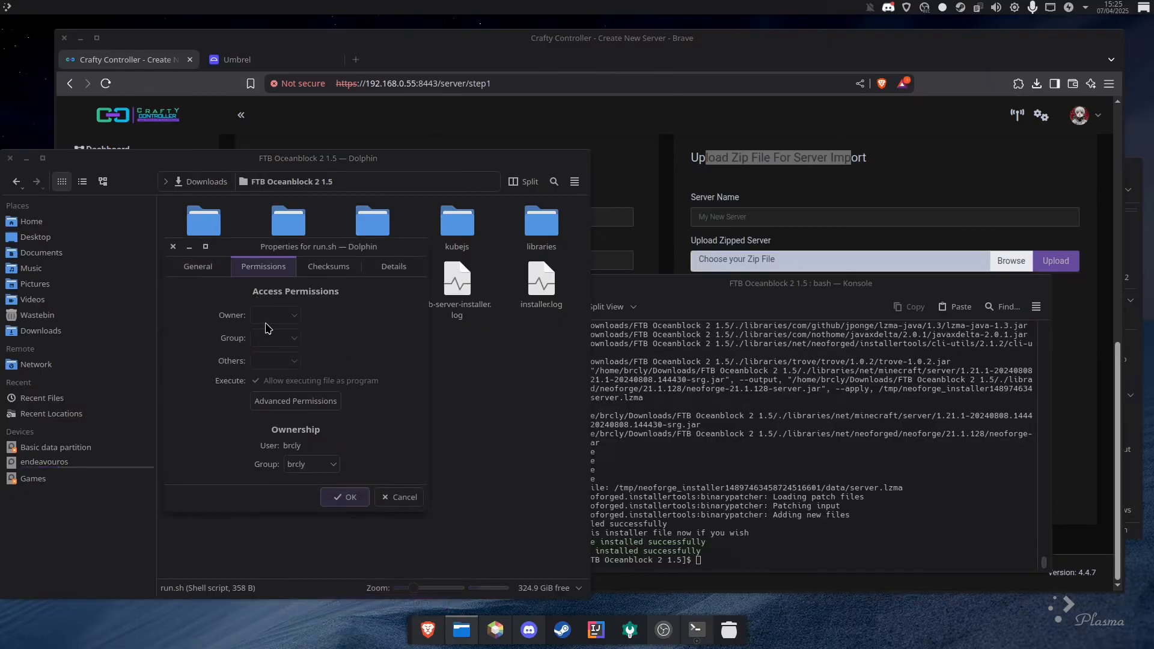
left_click(389, 502)
left_click(309, 464)
Run ./run.sh in the terminal and accept the Minecraft EULA by answering true.
left_click(767, 536)
type("./run.sh")
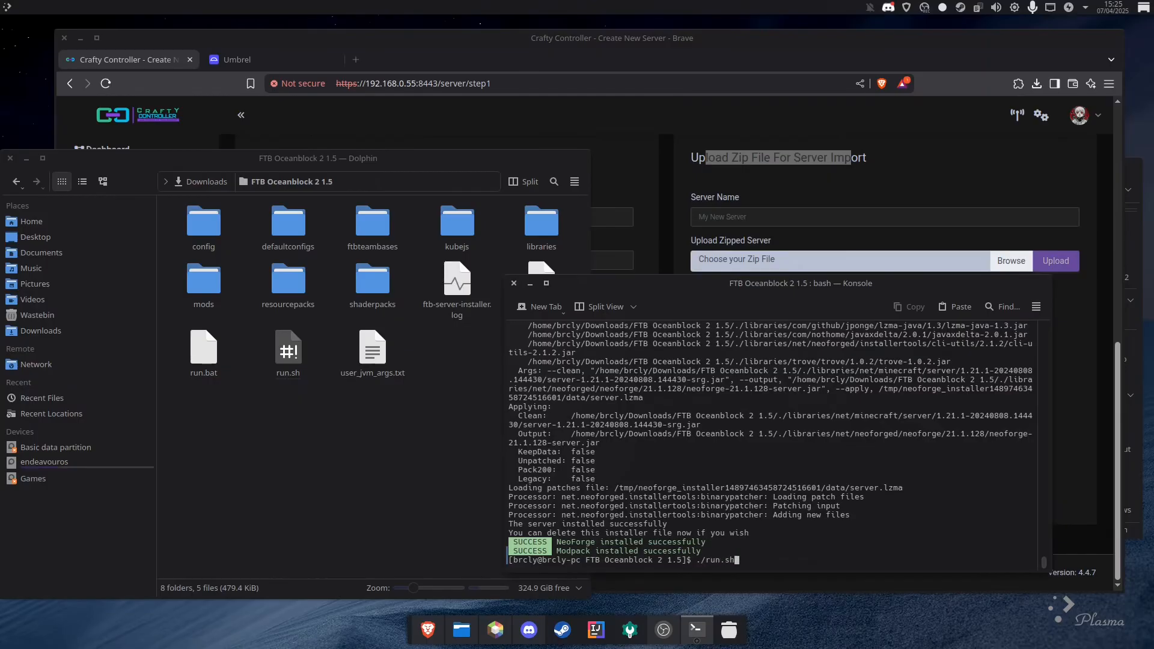
key("Return")
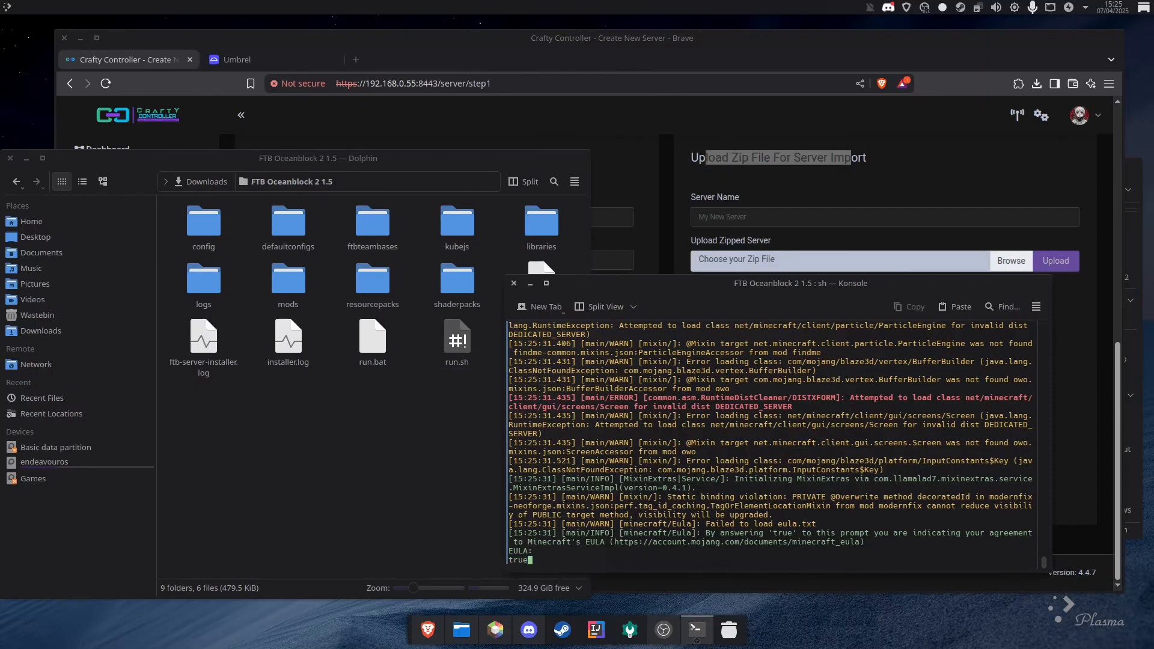
key("Return")
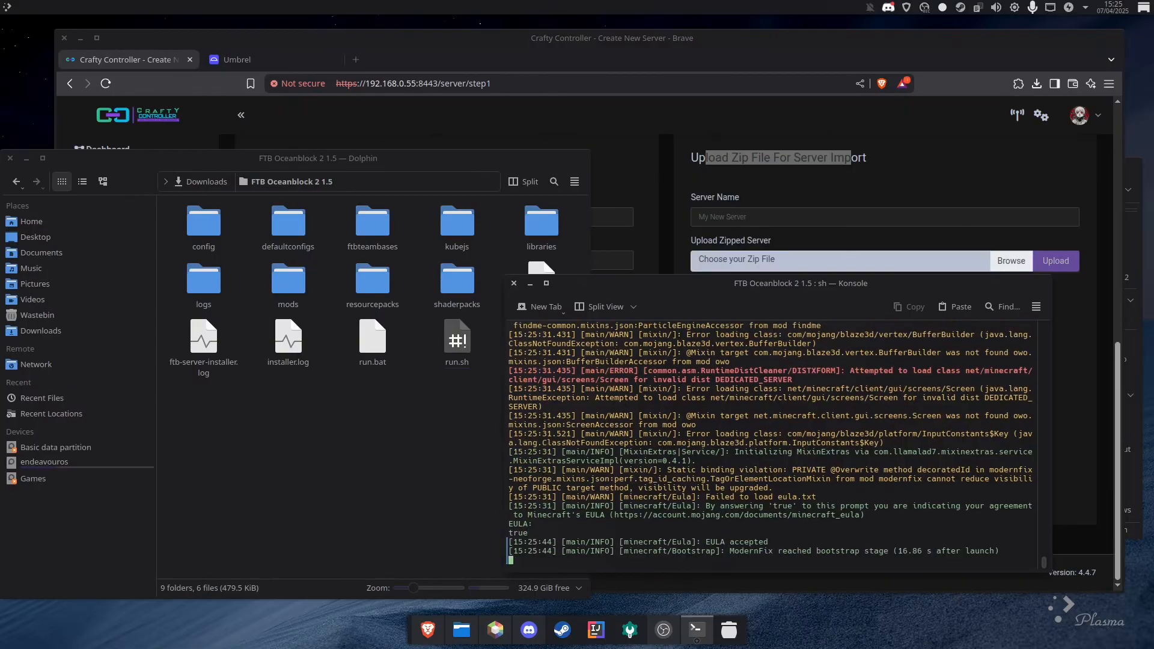
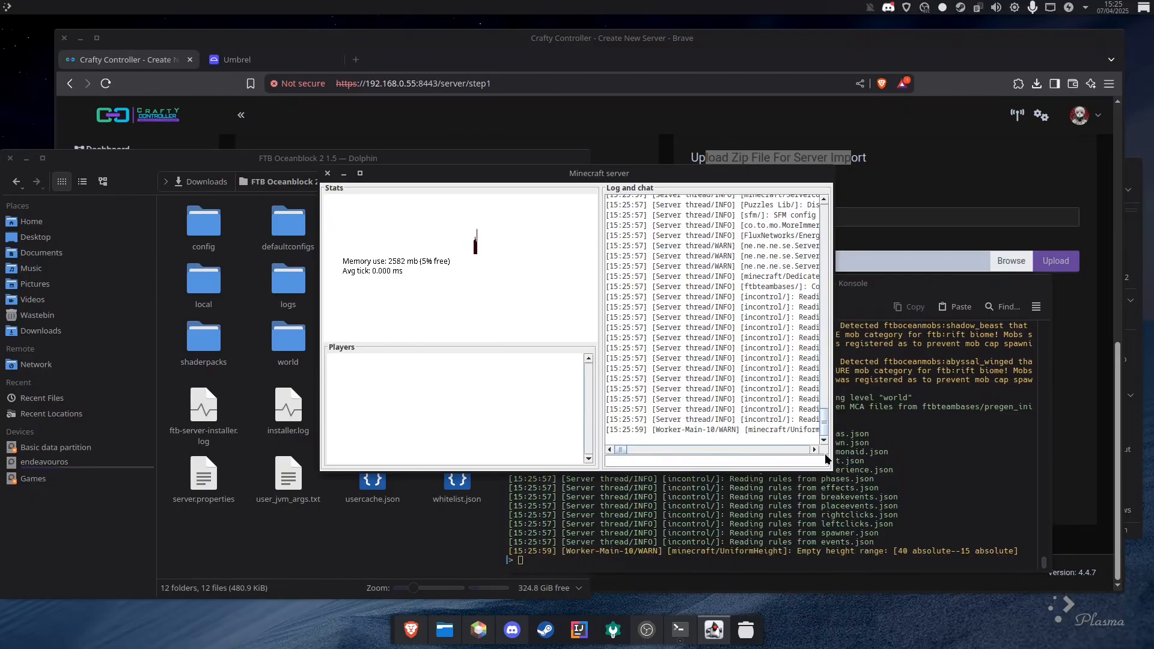
Widen the Minecraft server window and examine the log for the startup completion line.
left_click_drag(833, 470, 1014, 470)
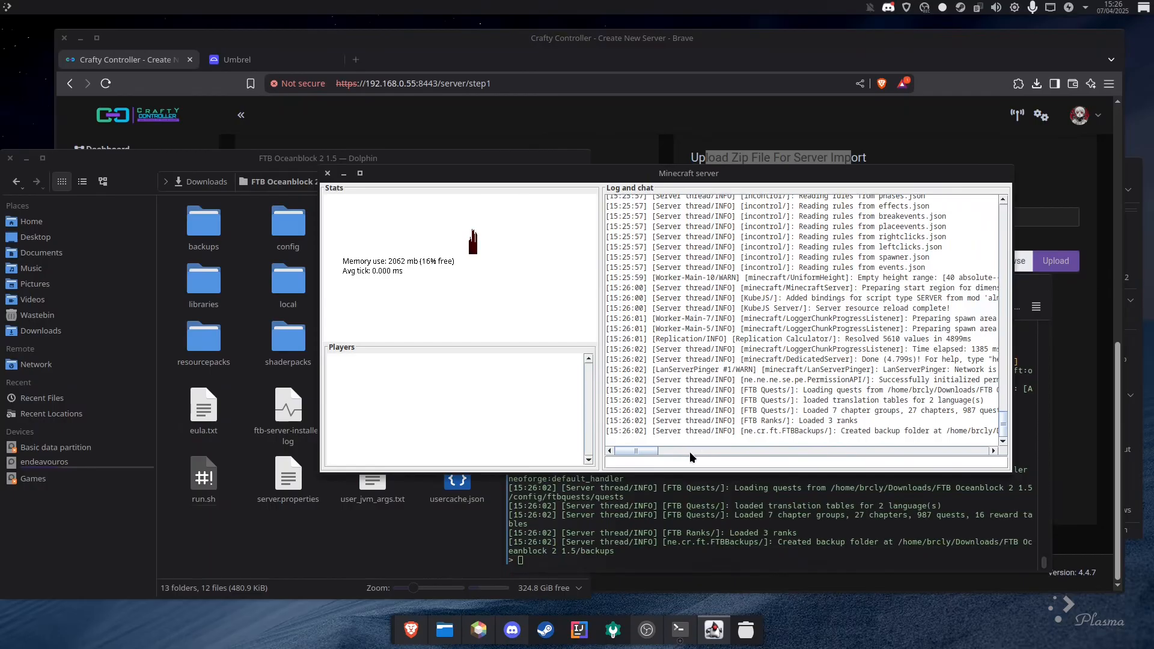
left_click_drag(647, 449, 654, 455)
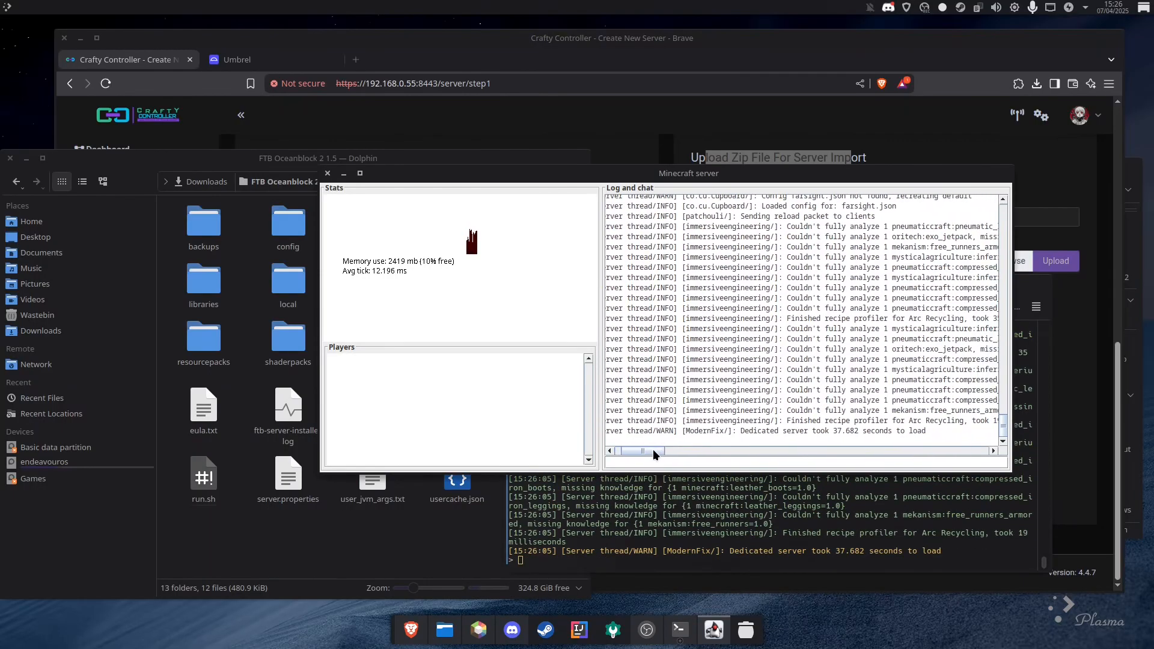
mouse_move(643, 451)
left_mouse_down()
mouse_move(657, 452)
mouse_move(640, 452)
left_mouse_up()
scroll(829, 424, "up", 6)
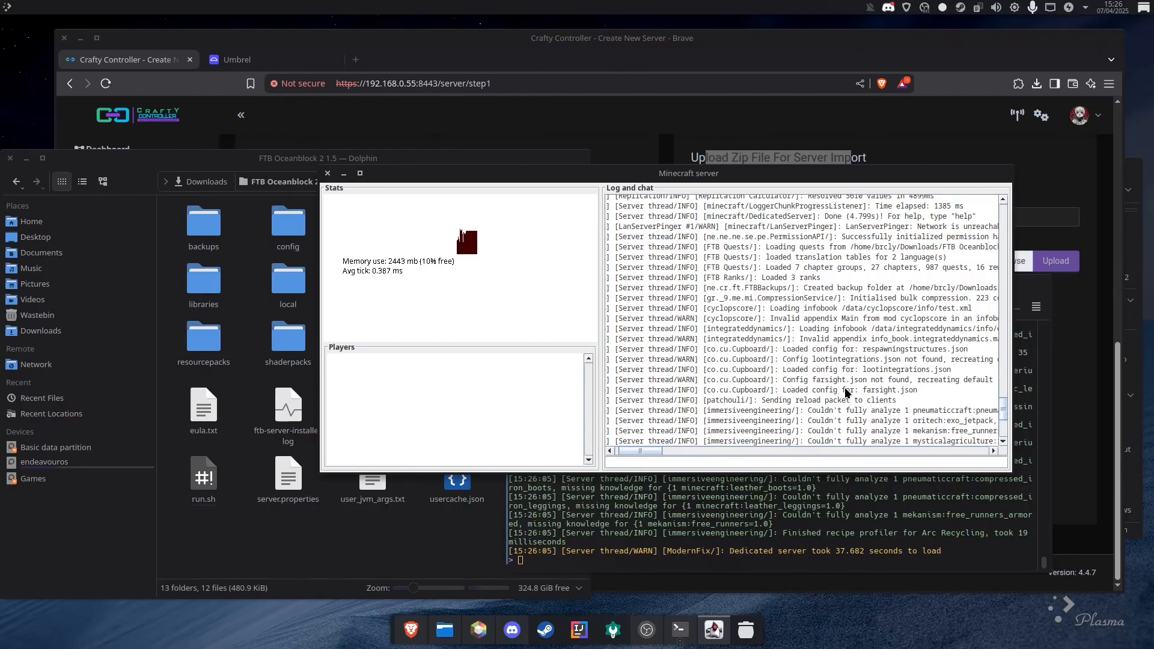
scroll(840, 392, "down", 2)
scroll(839, 382, "down", 4)
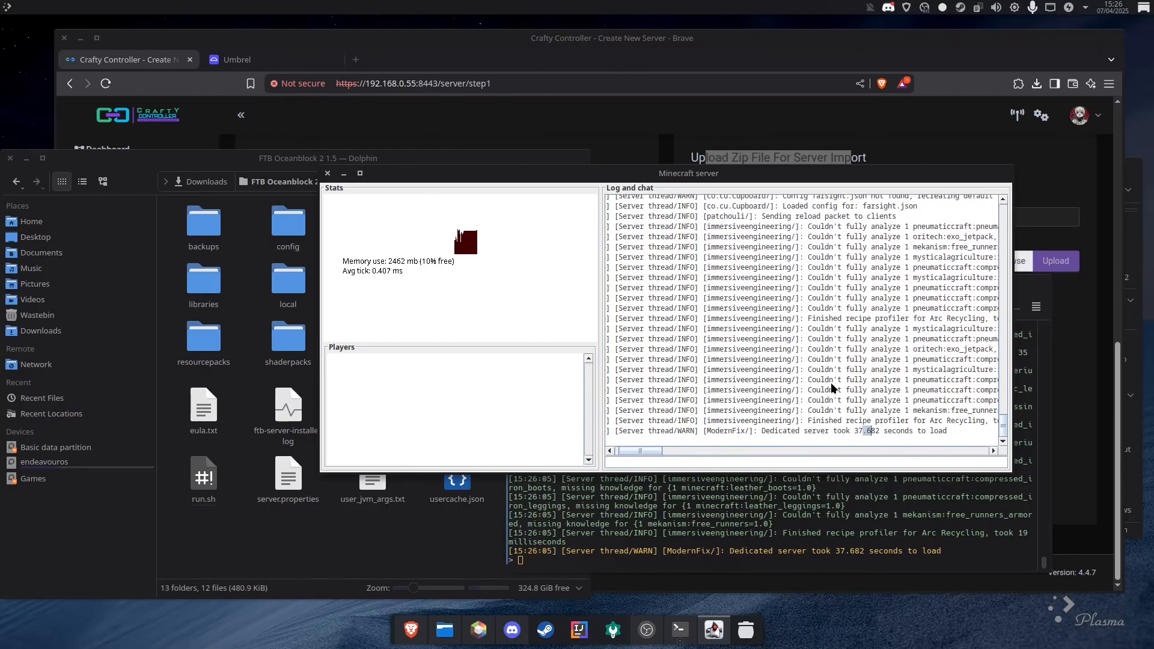
scroll(895, 439, "left", 2)
Shut down the test server from the terminal with the stop command.
left_click(705, 548)
type("stop")
key("Return")
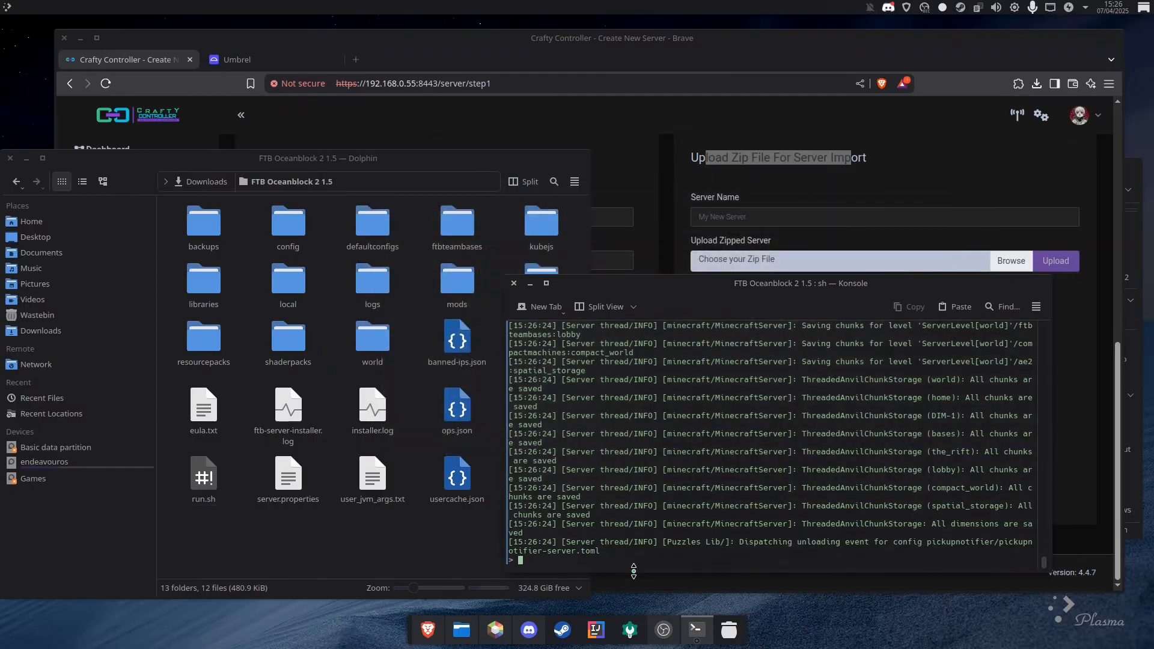
Close the terminal window used for the test server and return to the FTB Oceanblock 2 1.5 folder.
left_click(412, 564)
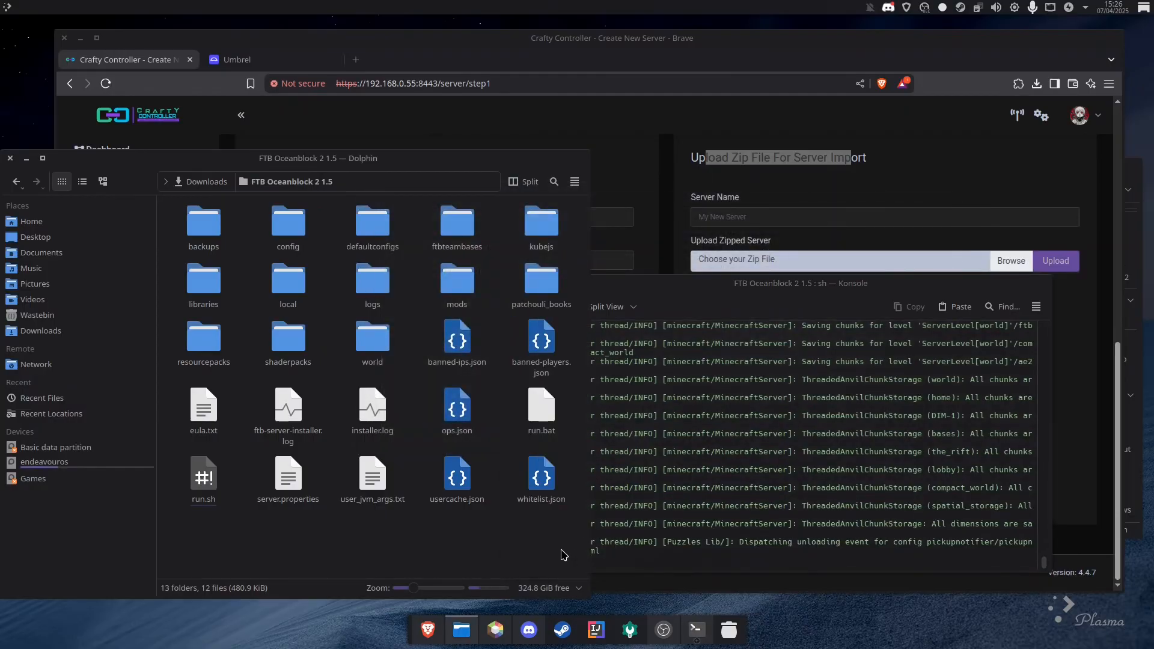
left_click(737, 560)
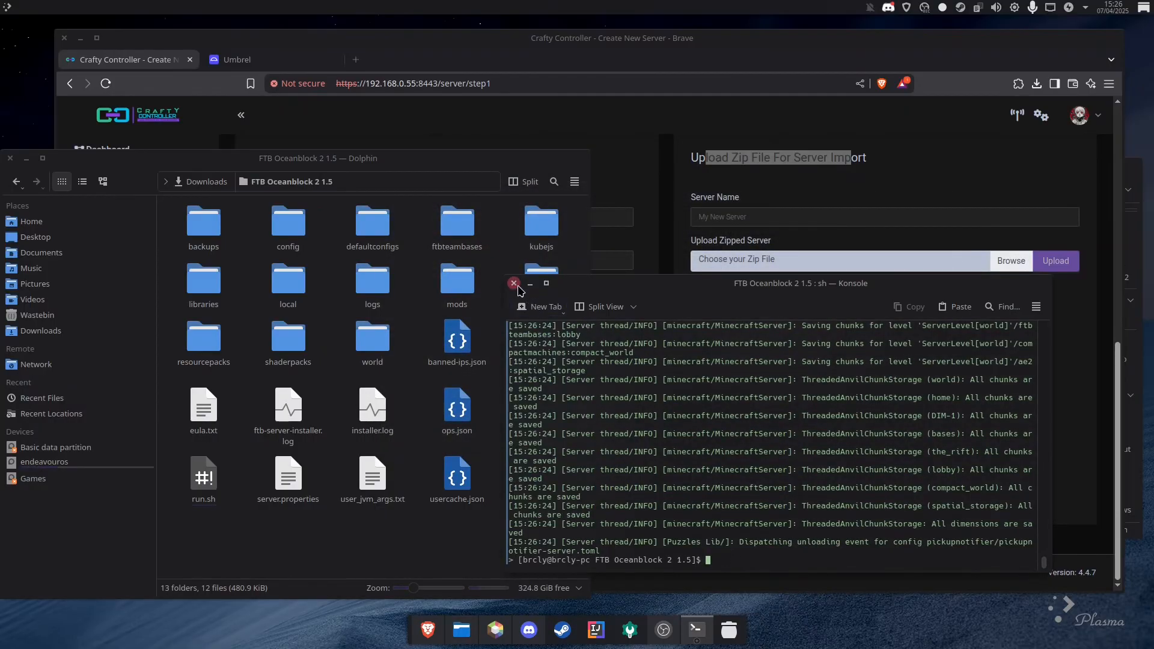
left_click(515, 284)
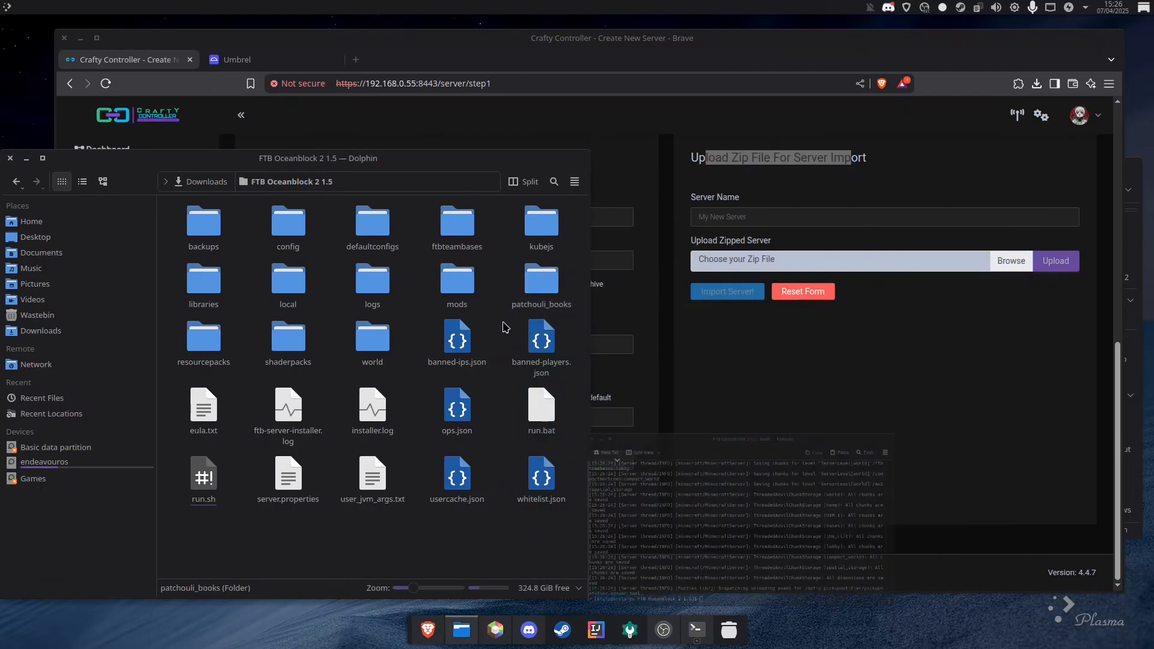
Set the motd in server.properties to "FTB Oceanblock 2 - 1.5.0", save the file and close the editor.
double_click(295, 481)
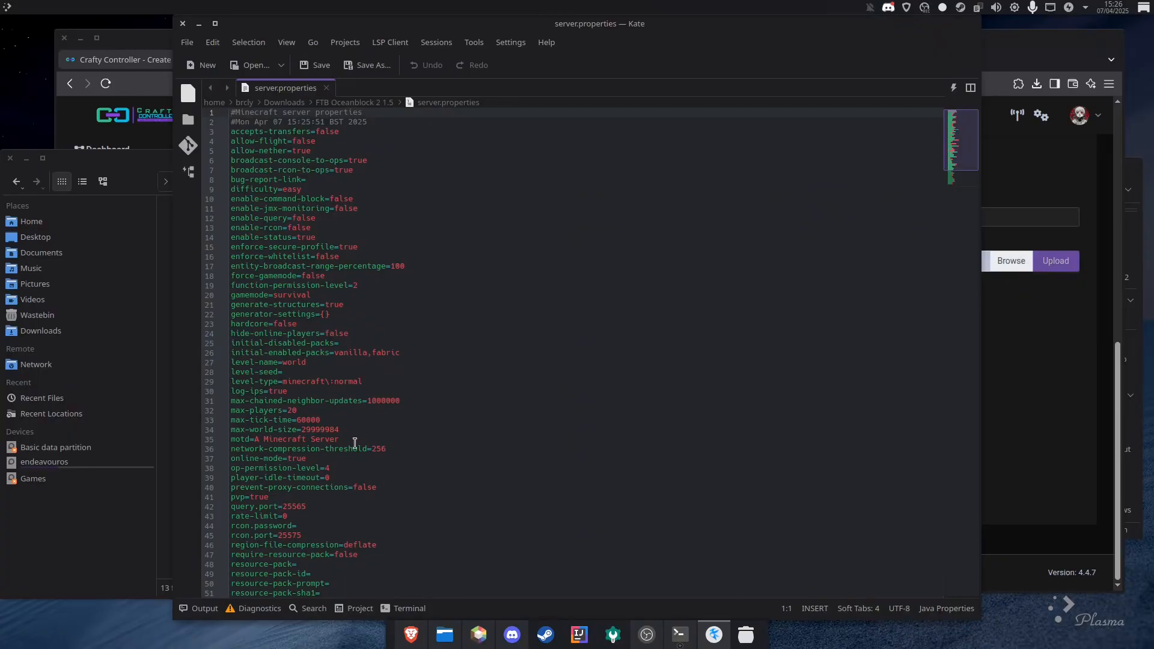
left_click_drag(339, 439, 255, 439)
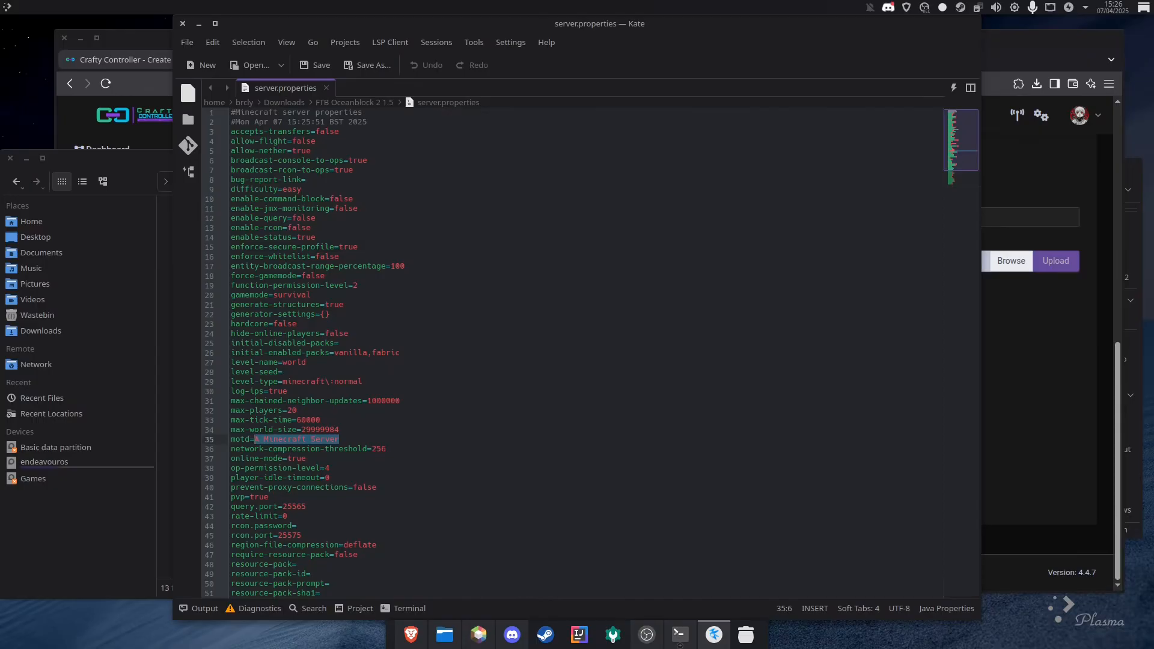
type("FTB Oceanblock 2 - 1.5.0")
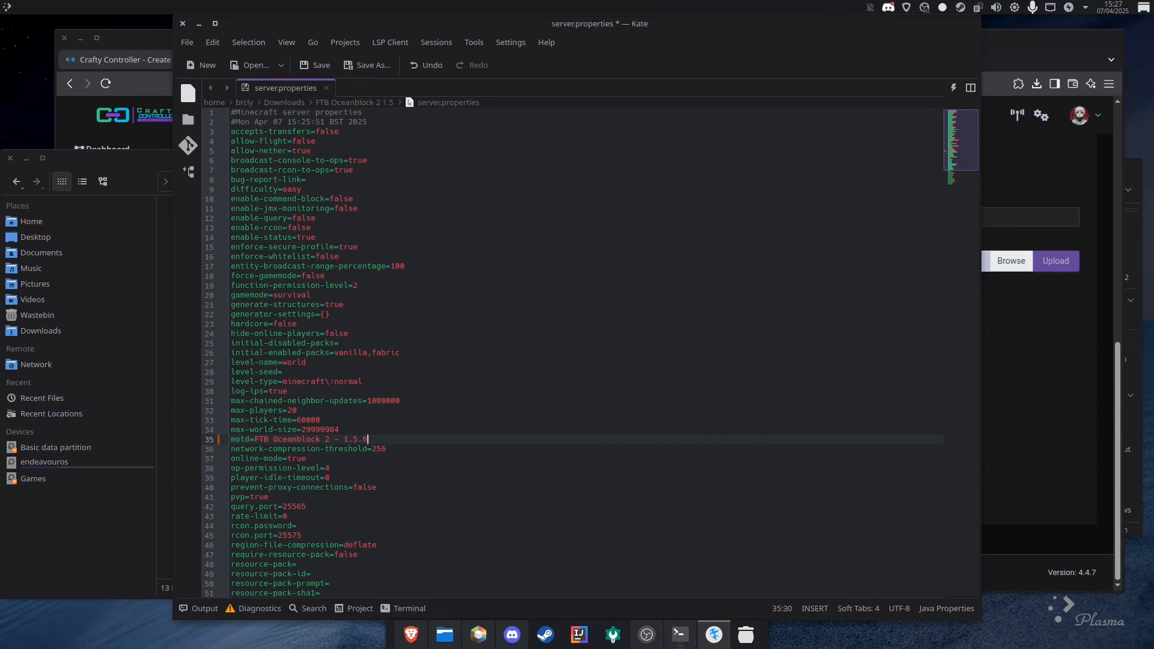
key("ctrl+s")
left_click(182, 25)
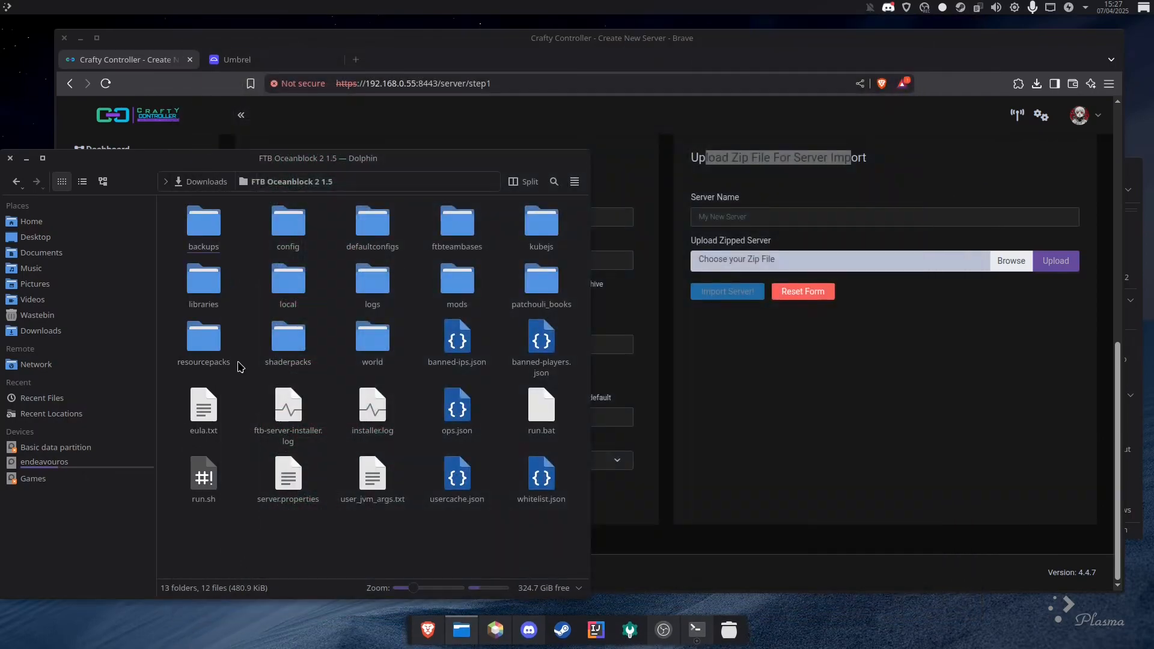
Compress all files and folders in the FTB Oceanblock 2 1.5 folder into a ZIP archive.
left_click_drag(574, 543, 201, 224)
right_click(295, 239)
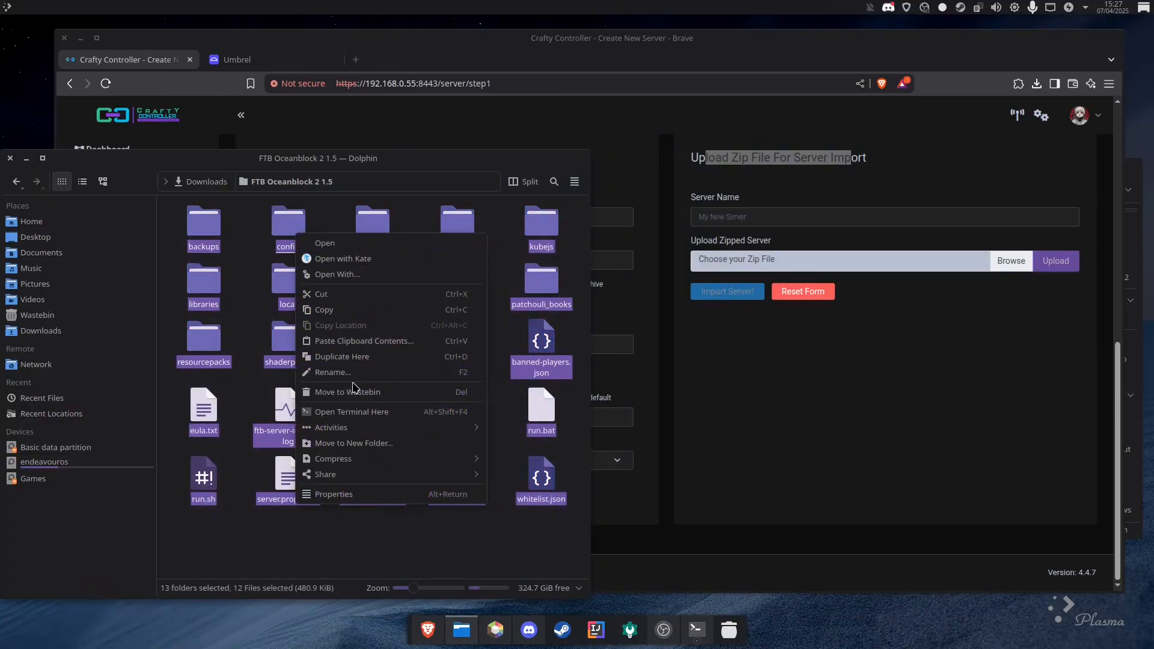
mouse_move(475, 458)
left_click(520, 475)
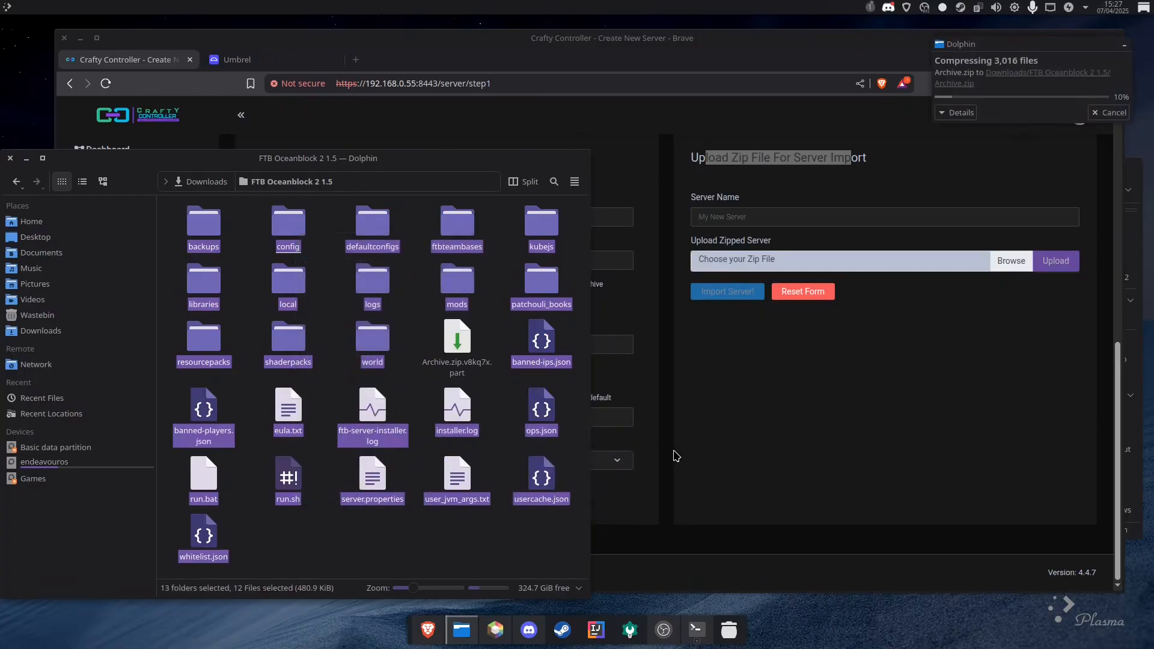
Set the server name in the zip upload form to "FTB Oceanblock 2 - Crafty Tut".
left_click(800, 217)
type("FTB")
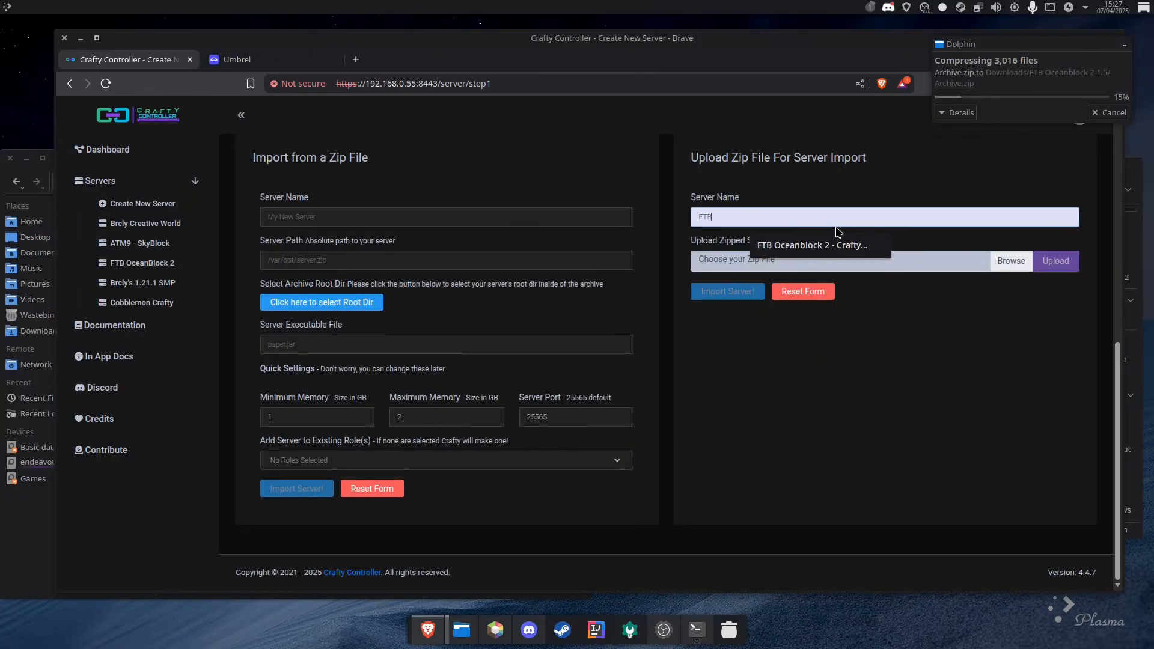
left_click(833, 247)
left_click(819, 260)
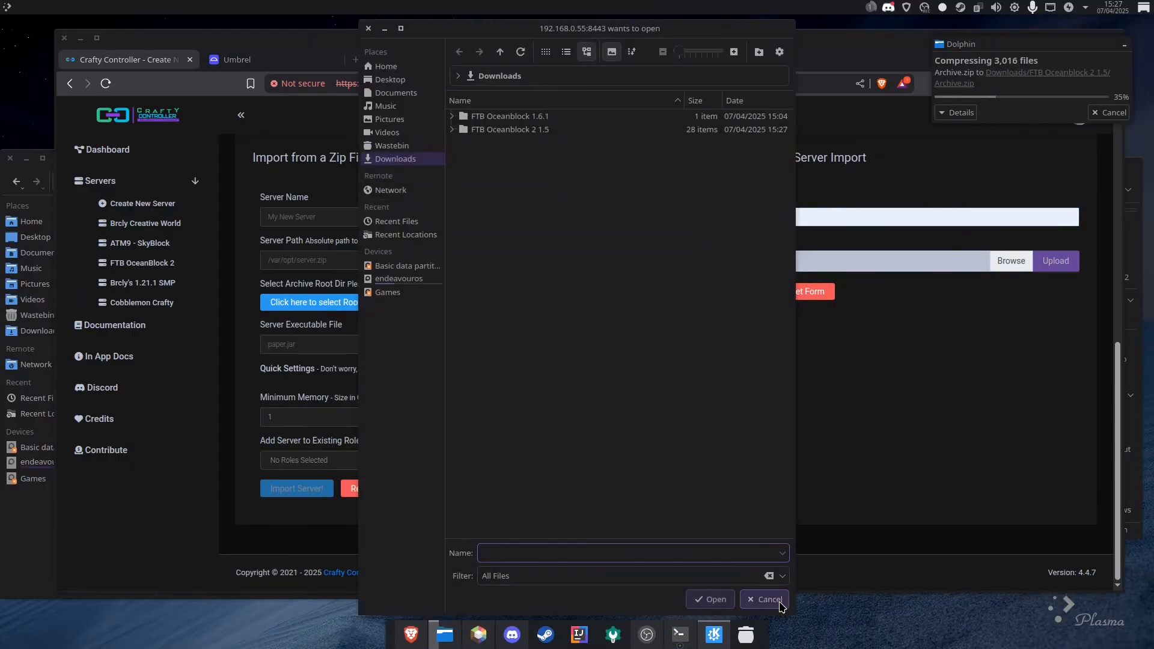
left_click(764, 599)
Switch to the Dolphin file manager and rename Archive.zip to "FTB Oceanblock 2 - 1.5.0.zip".
left_click(29, 564)
left_click(312, 573)
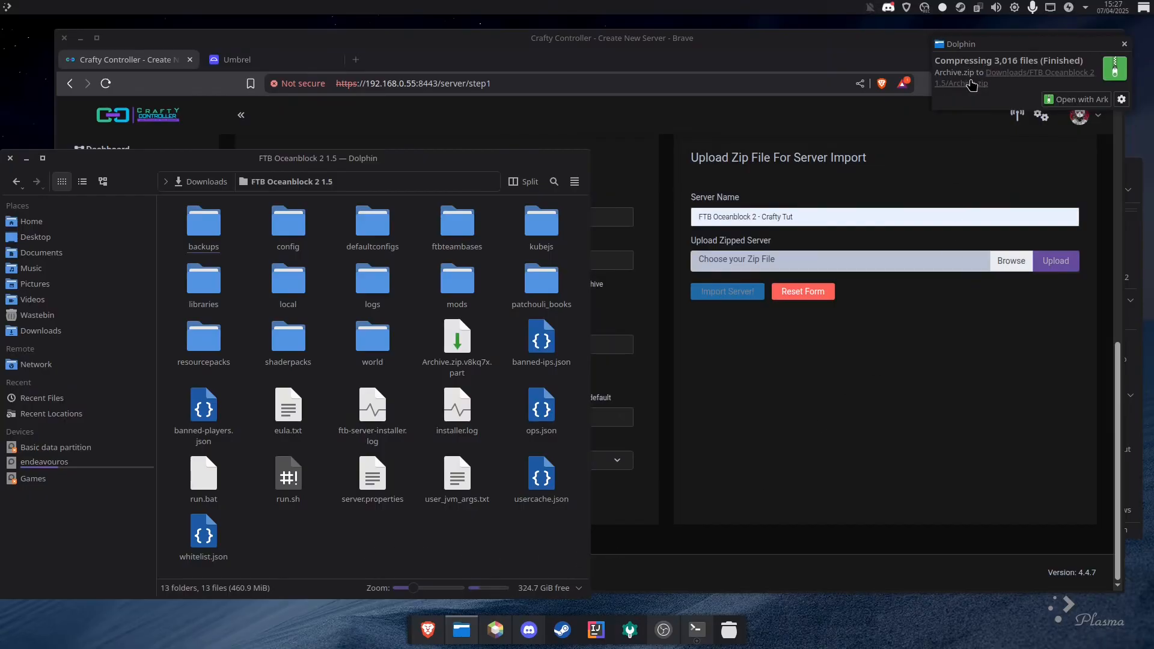
right_click(456, 343)
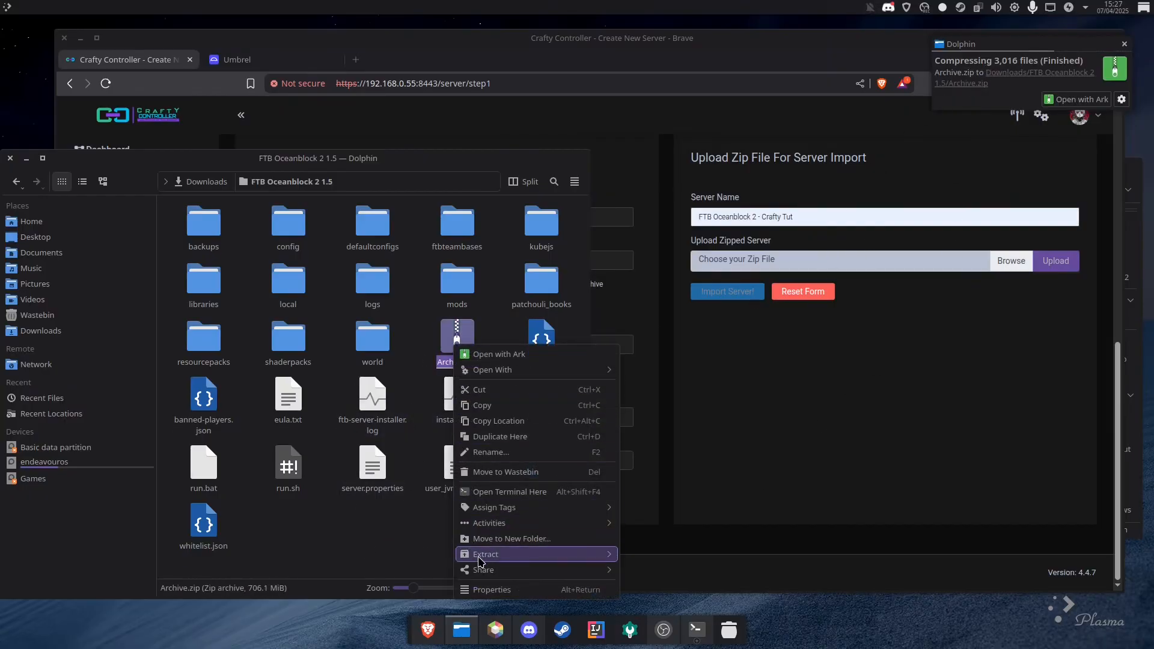
left_click(490, 452)
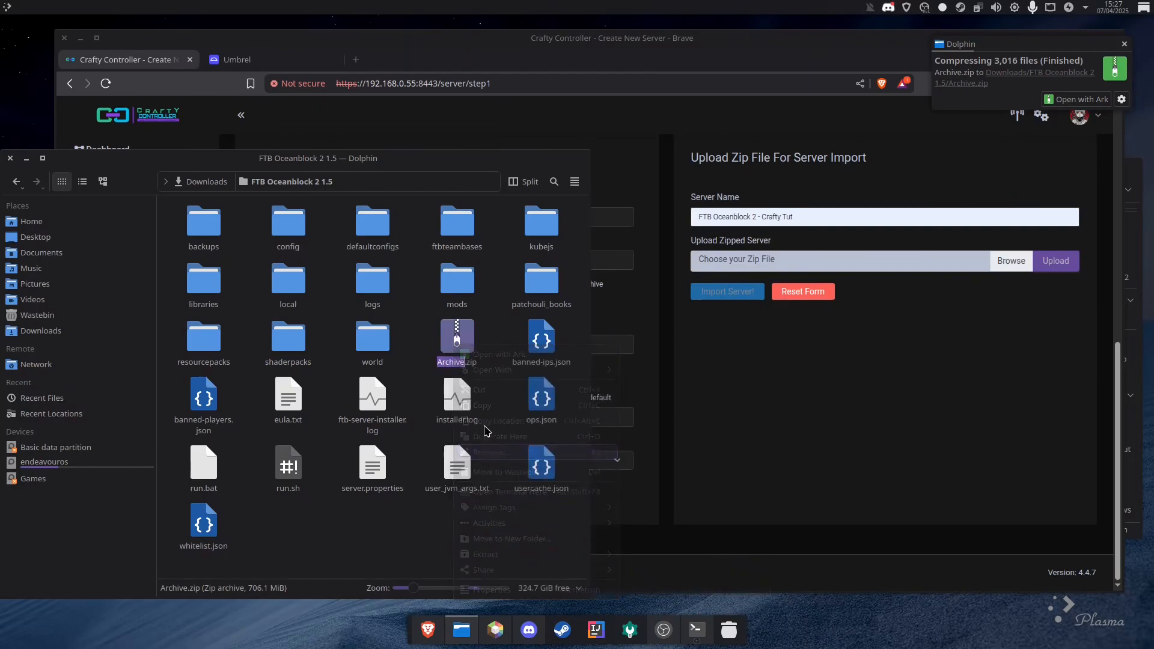
type("FTB Ocean")
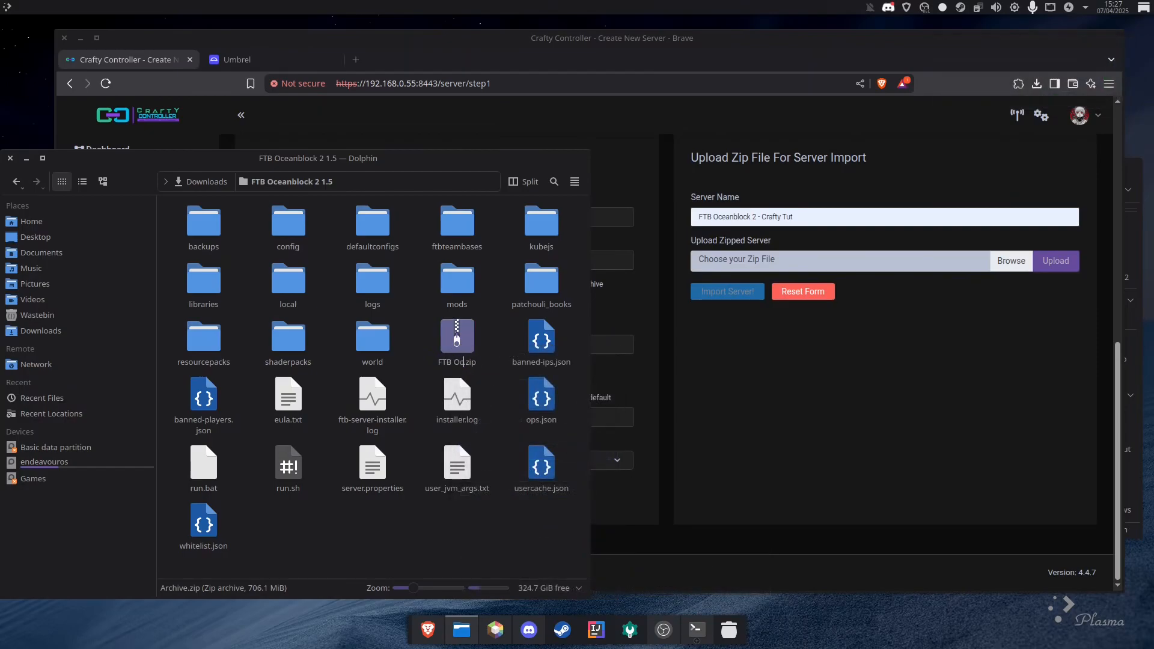
type("block 2 - 1.5.0")
key("Return")
Move FTB Oceanblock 2 - 1.5.0.zip from the server folder up to the Downloads folder.
mouse_move(301, 411)
left_mouse_down()
mouse_move(253, 168)
mouse_move(194, 153)
mouse_move(300, 415)
left_mouse_up()
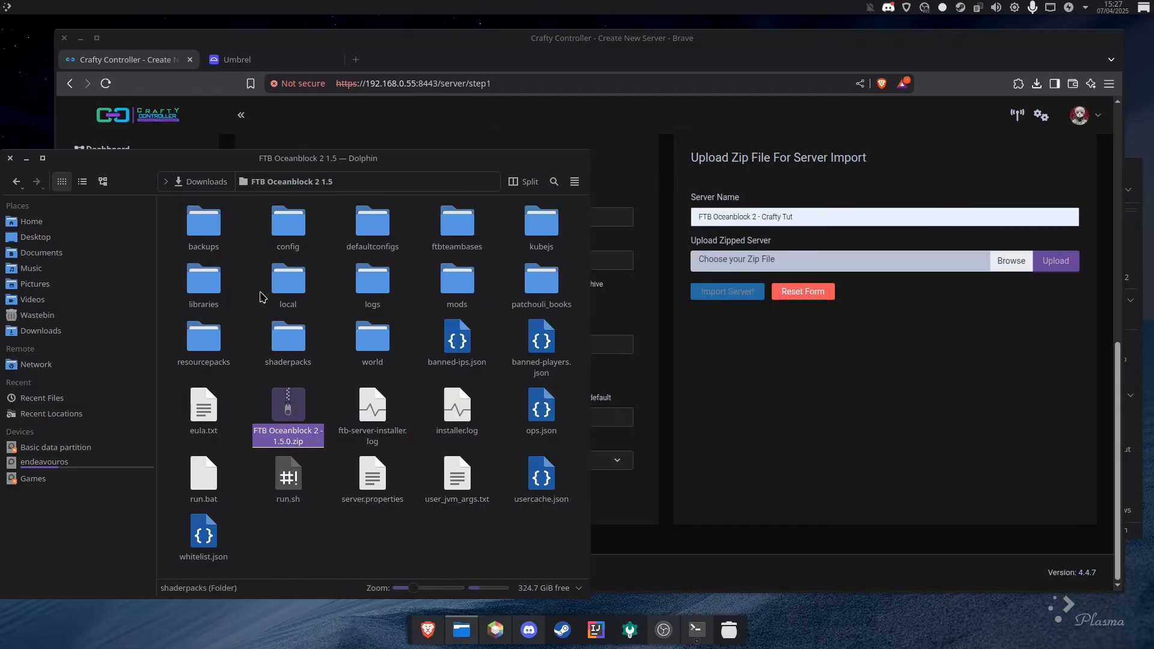
left_click(220, 183)
key("ctrl+v")
left_click(341, 417)
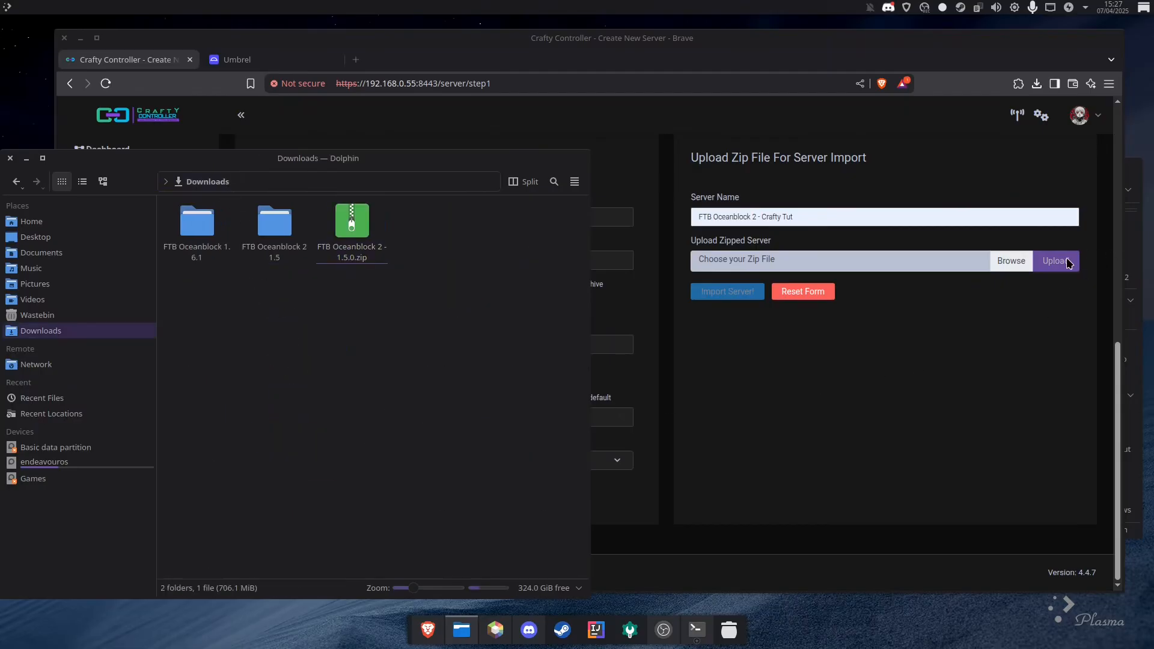
Choose FTB Oceanblock 2 - 1.5.0.zip from Downloads as the zipped server in Crafty Controller and upload it.
left_click(1011, 260)
left_click(505, 143)
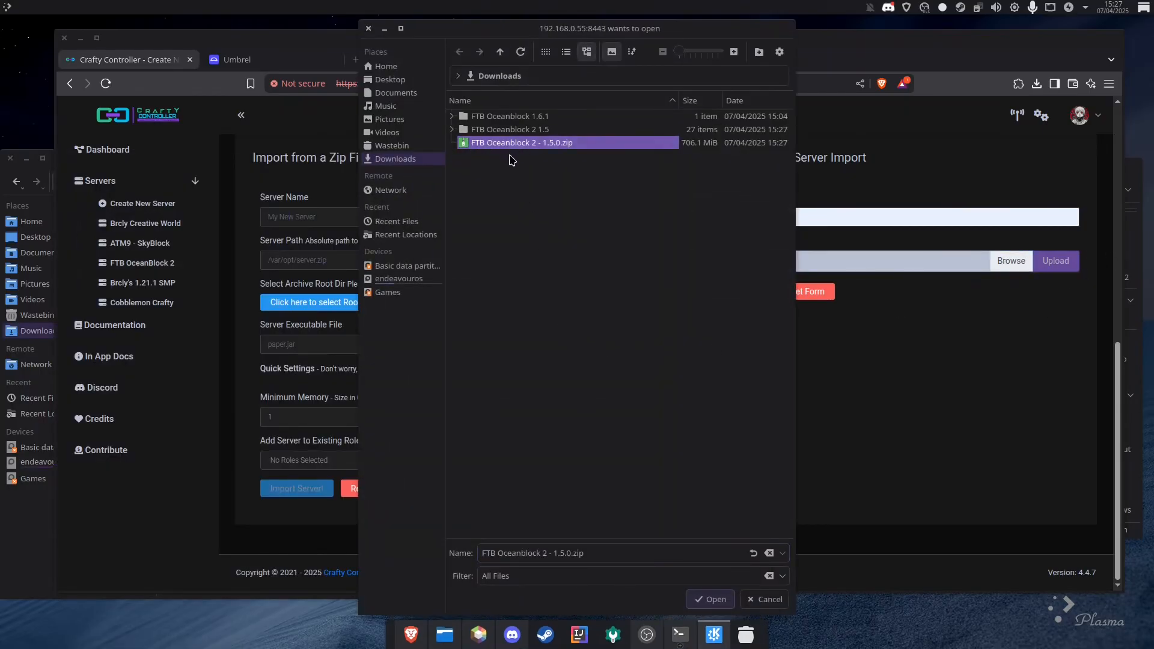
left_click(692, 600)
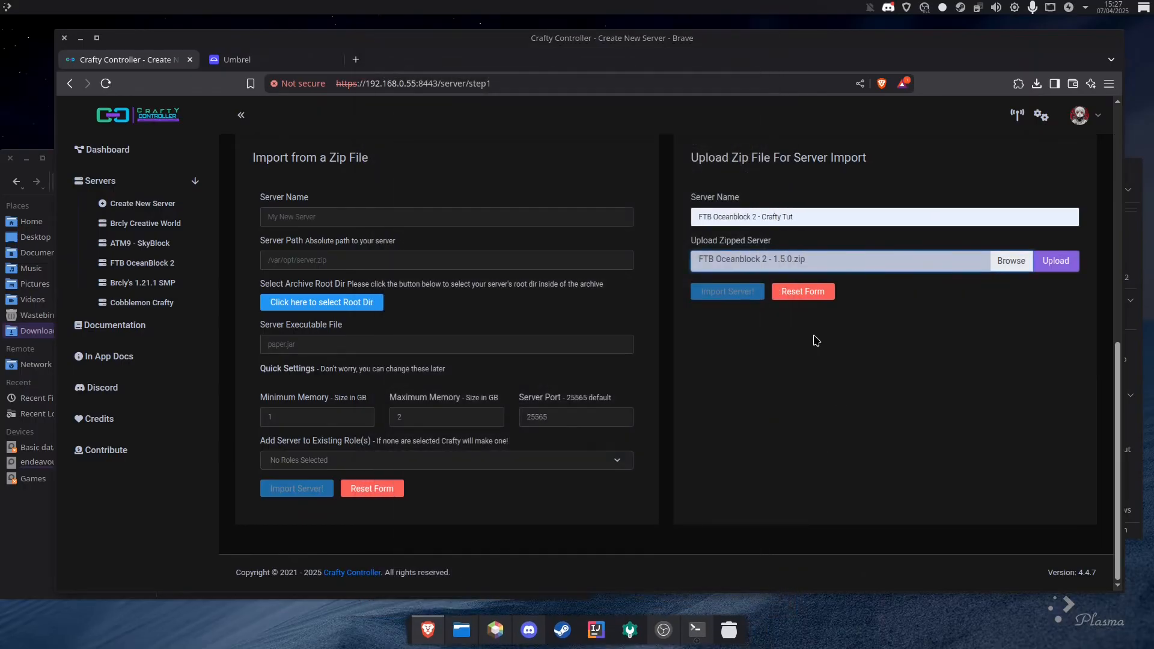
left_click(1057, 263)
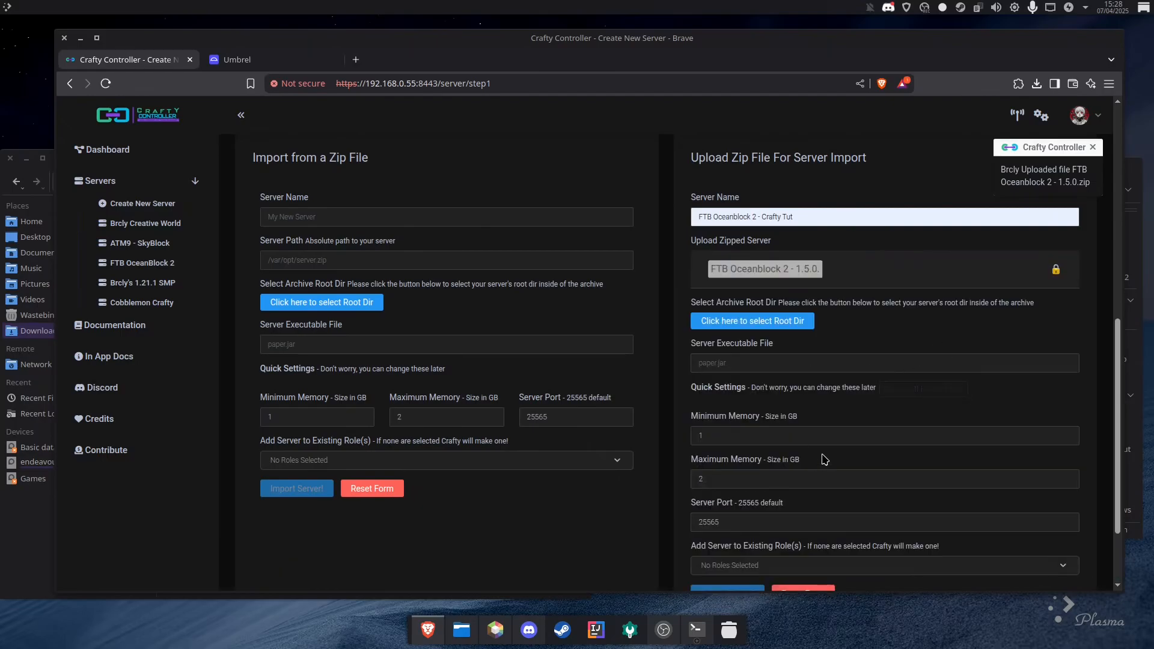
Set the archive root directory to the top-level Files folder of the uploaded zip.
left_click(747, 325)
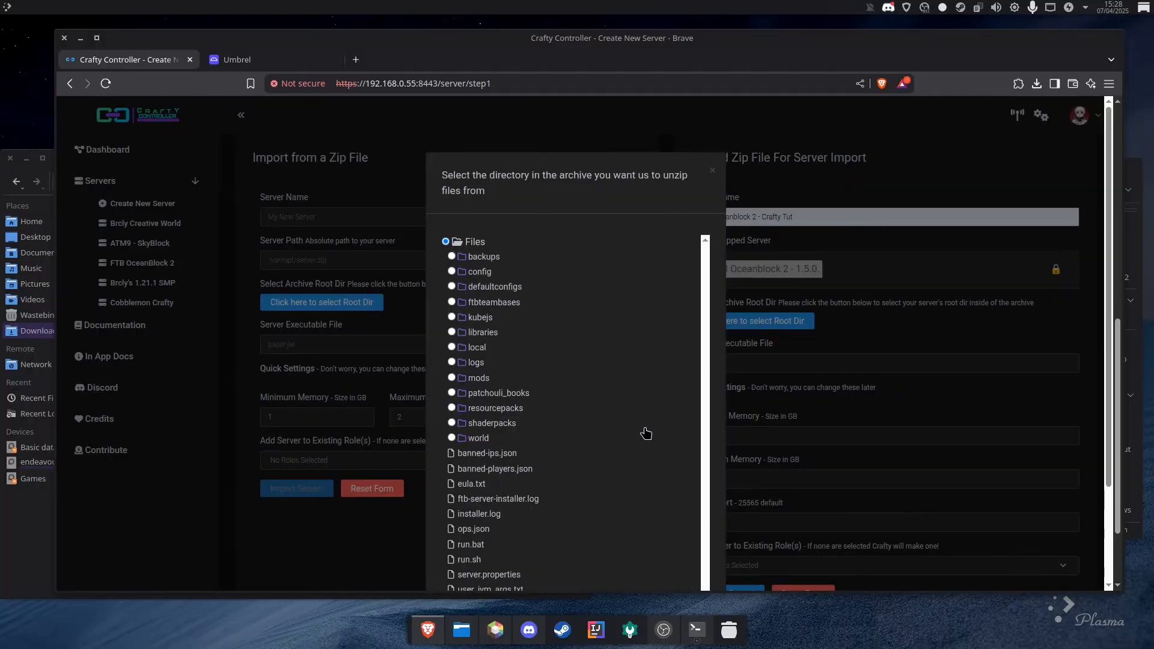
scroll(636, 430, "down", 5)
left_click(685, 552)
Open the FTB Oceanblock 2 1.5 folder in the Dolphin file manager to find the server executable.
left_click(701, 370)
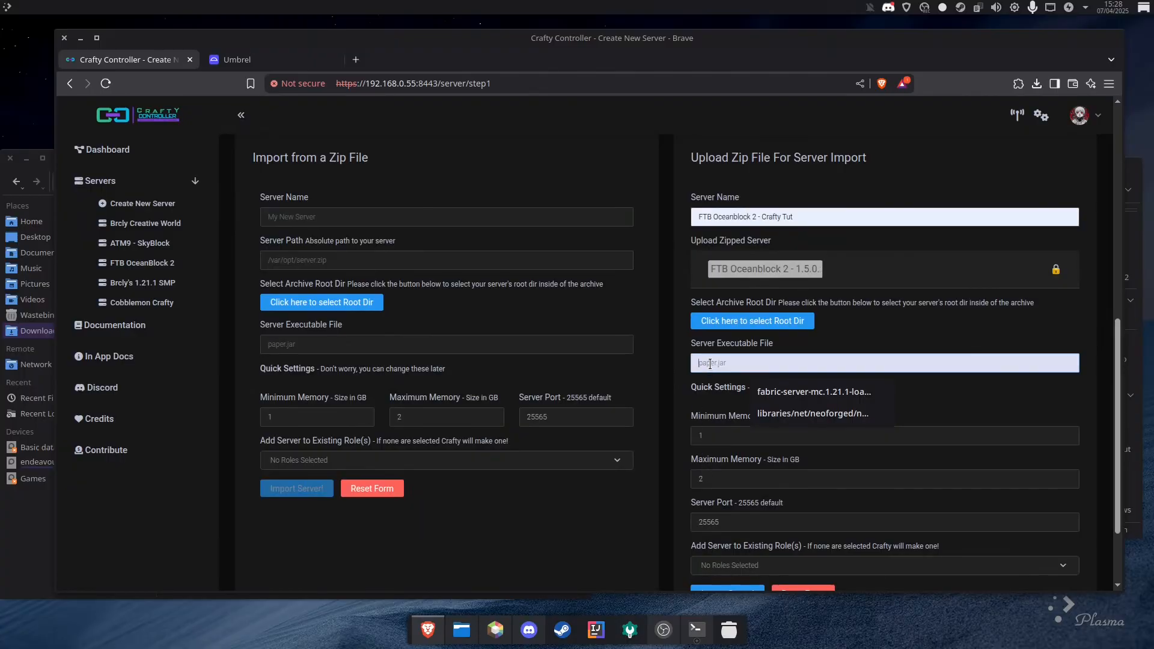
left_click_drag(711, 352, 775, 349)
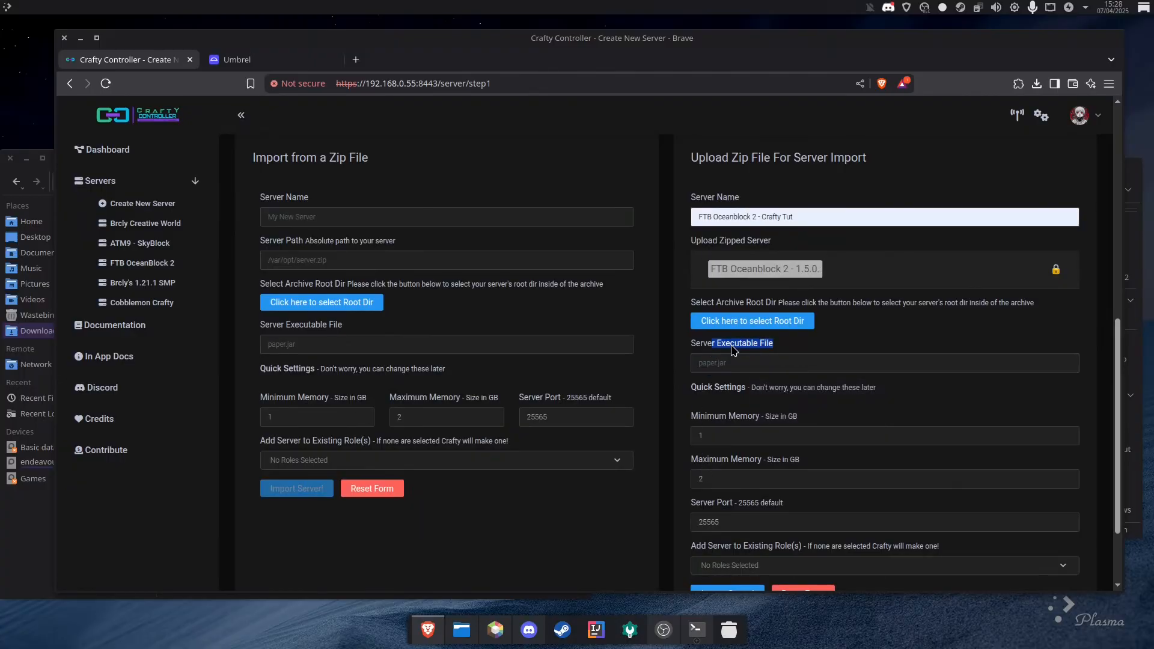
left_click(15, 577)
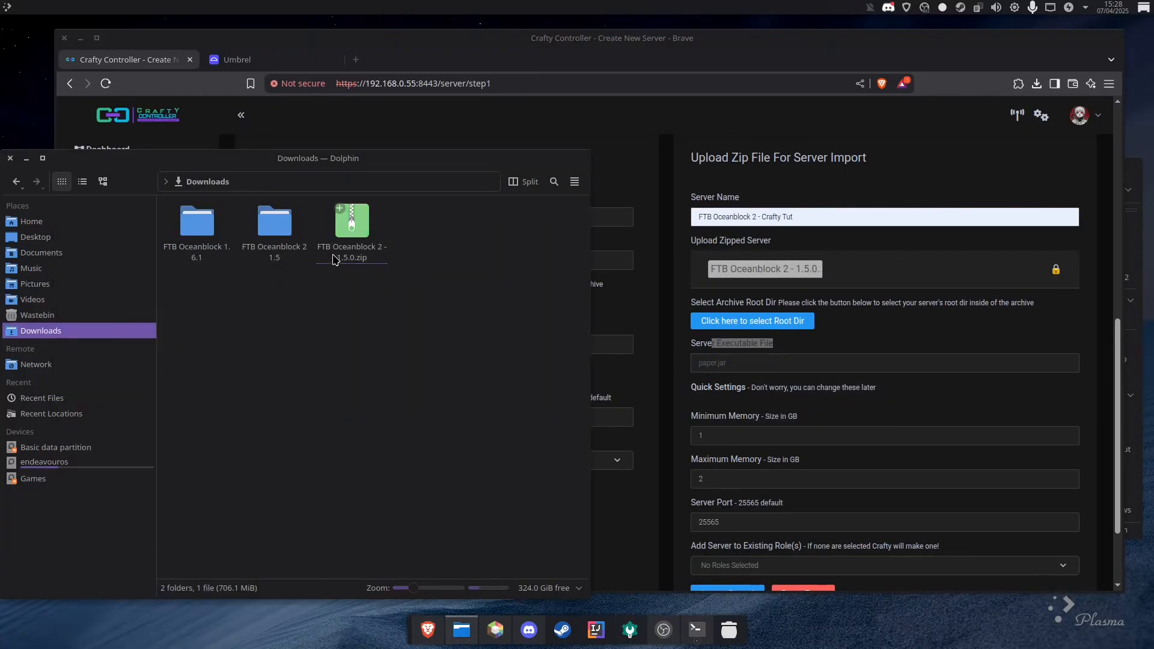
left_click(282, 239)
double_click(283, 238)
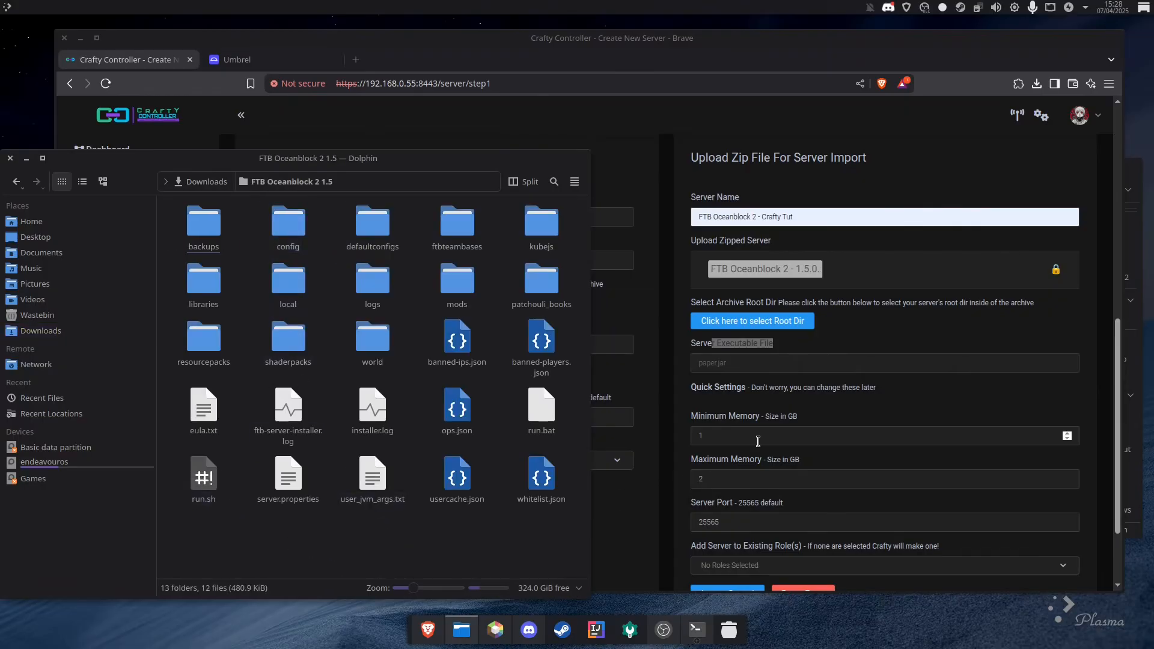
left_click(833, 363)
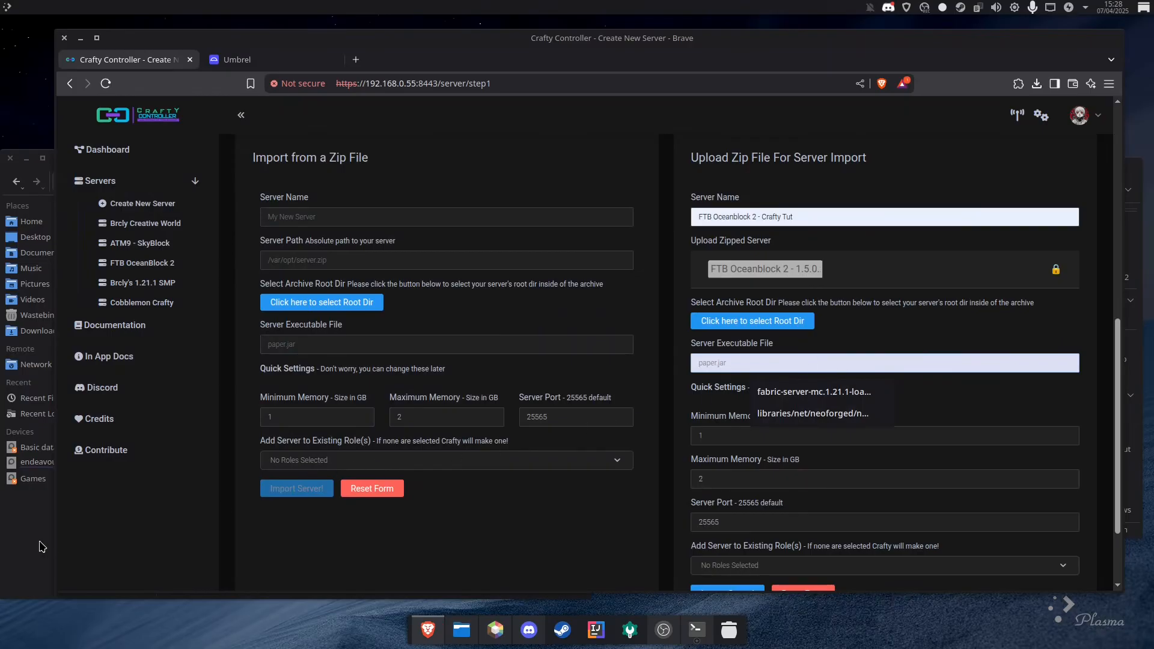
left_click(20, 542)
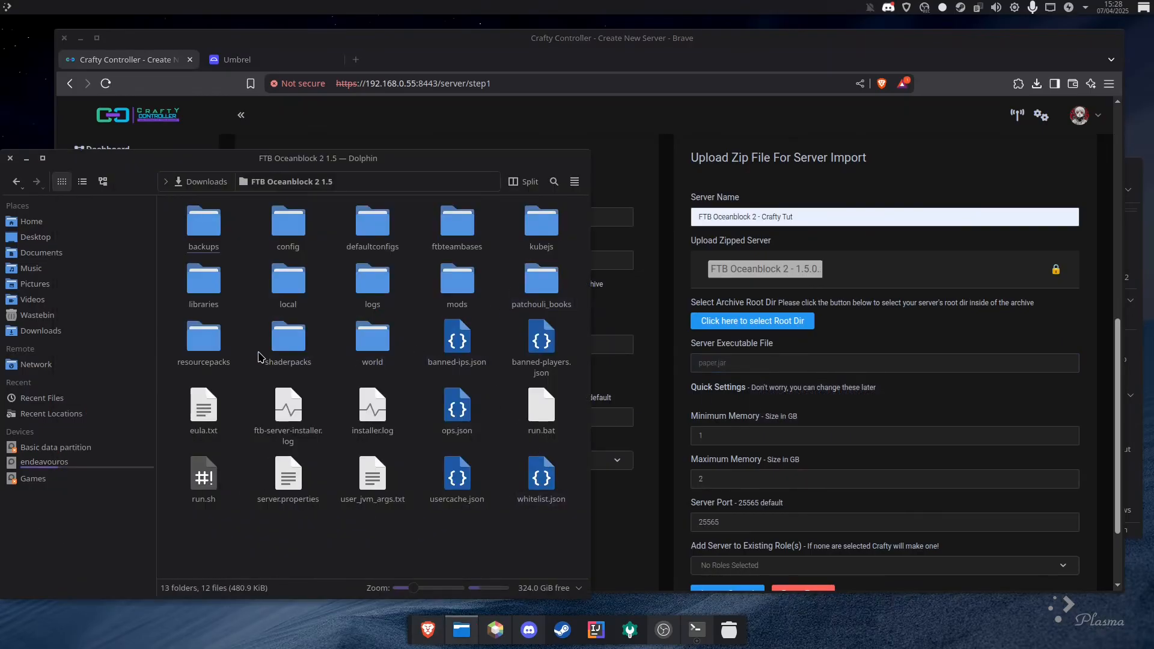
Open the folder libraries/net/neoforged/neoforge/21.1.128 inside the server files.
left_click(204, 287)
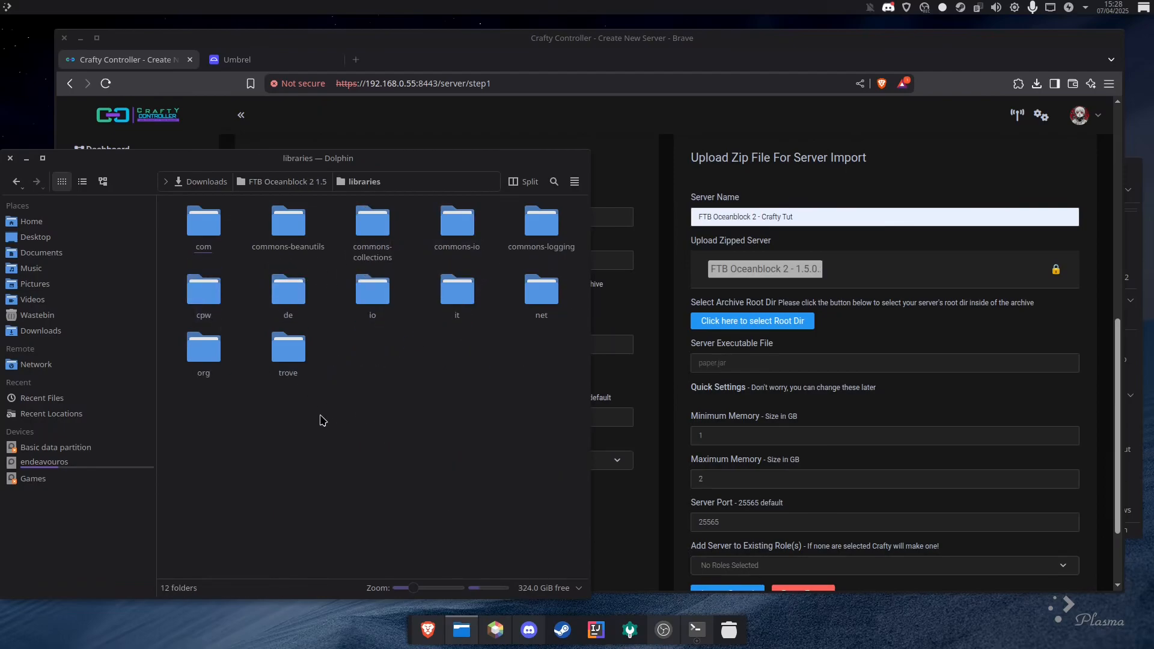
left_click(540, 310)
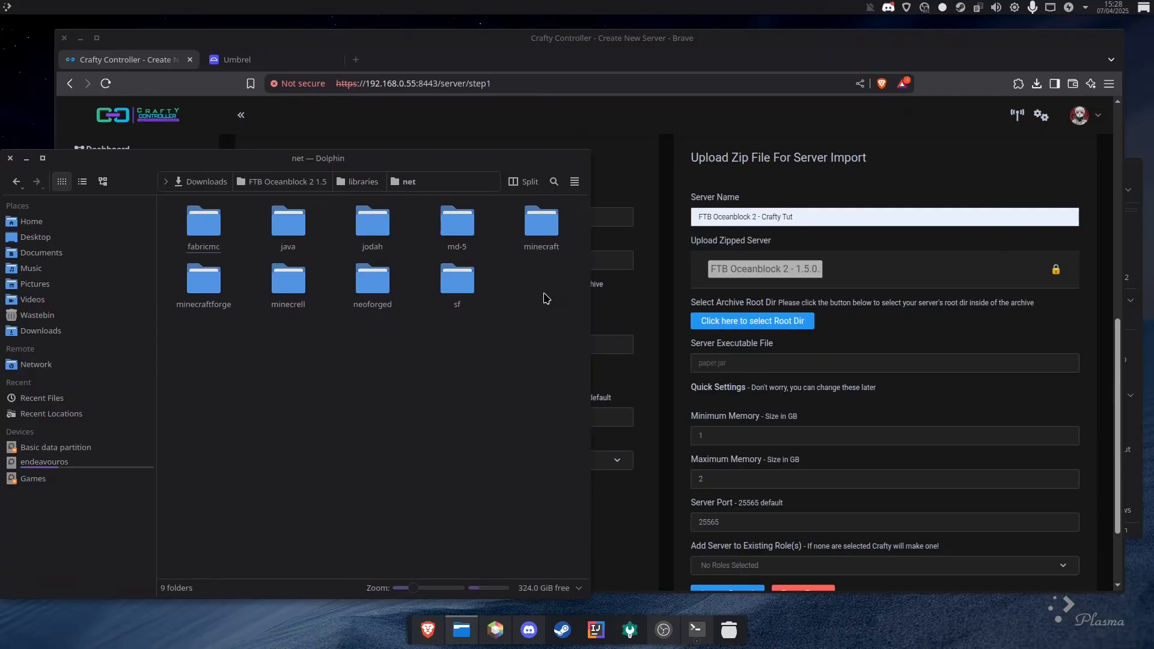
left_click(368, 294)
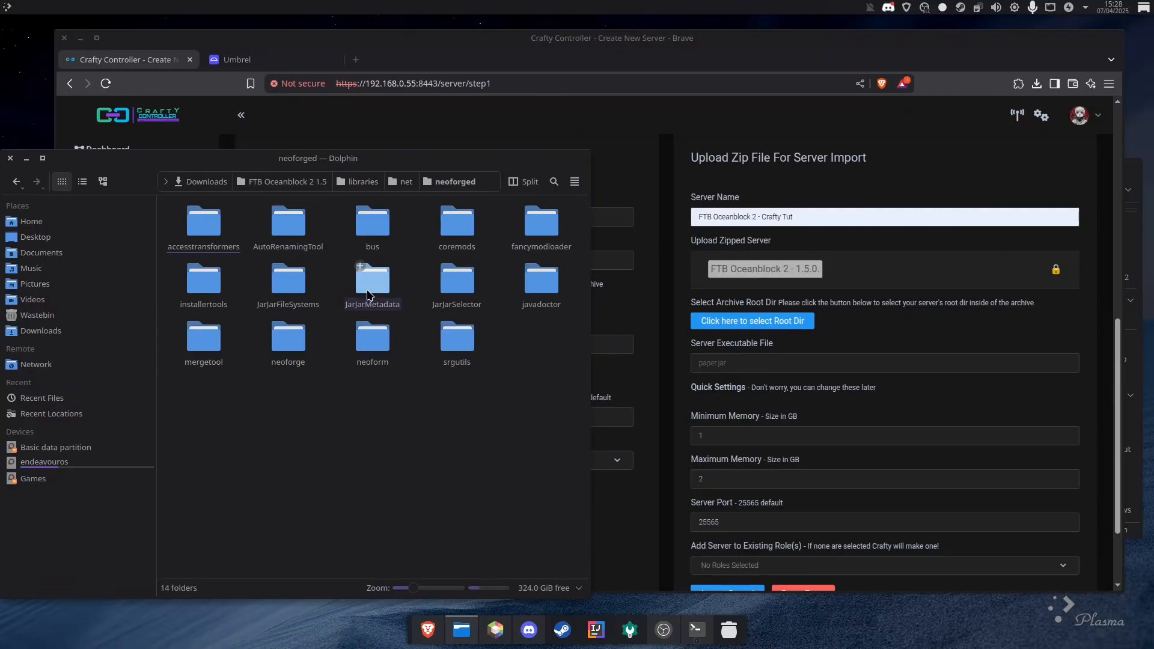
left_click(401, 188)
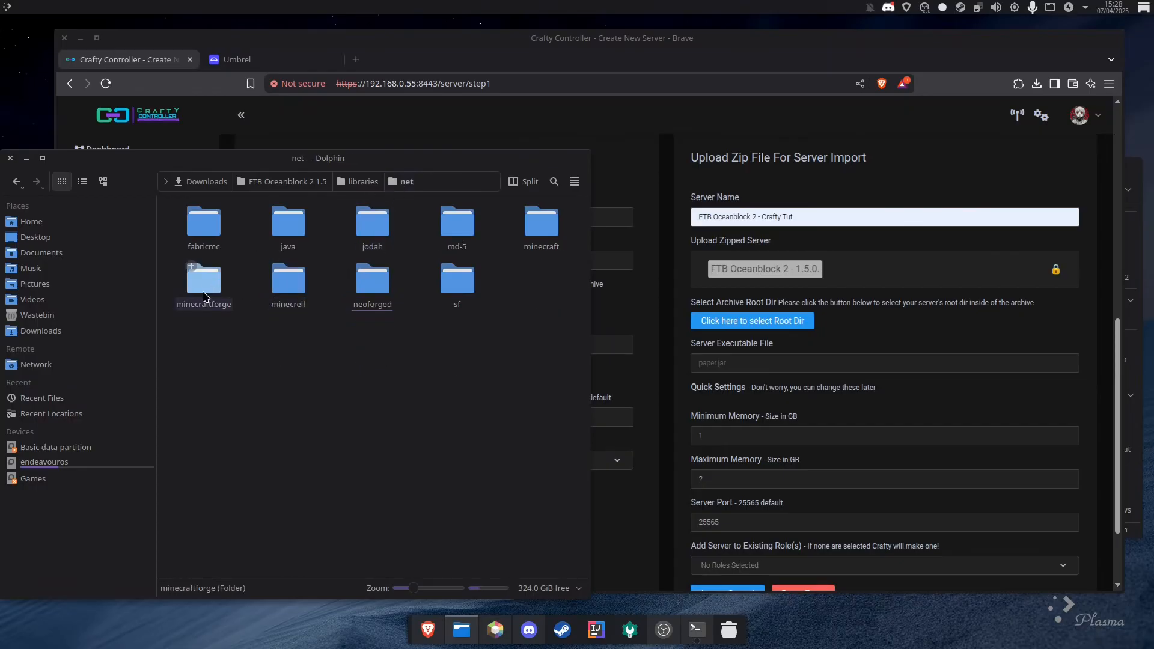
left_click(372, 282)
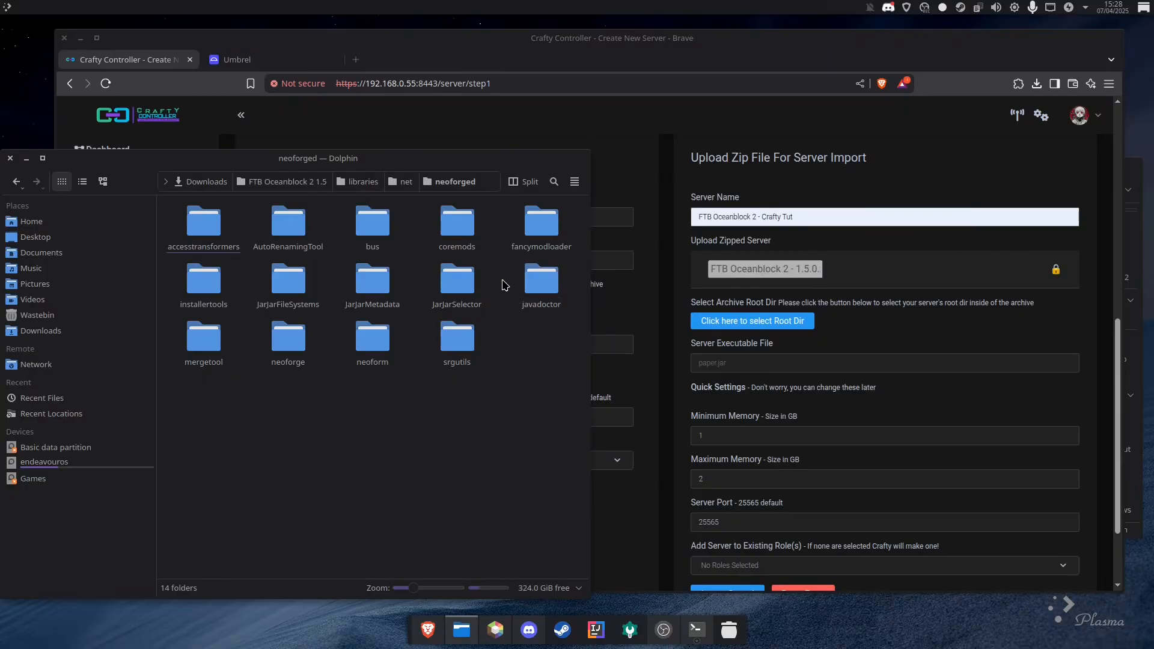
left_click(287, 348)
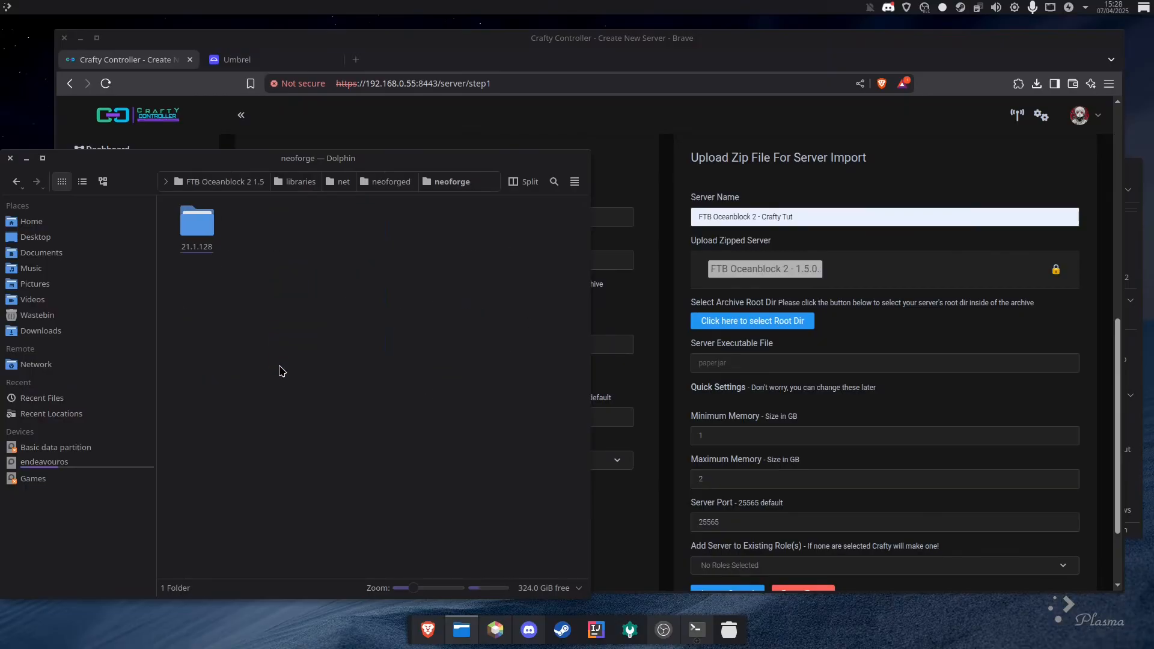
left_click(197, 224)
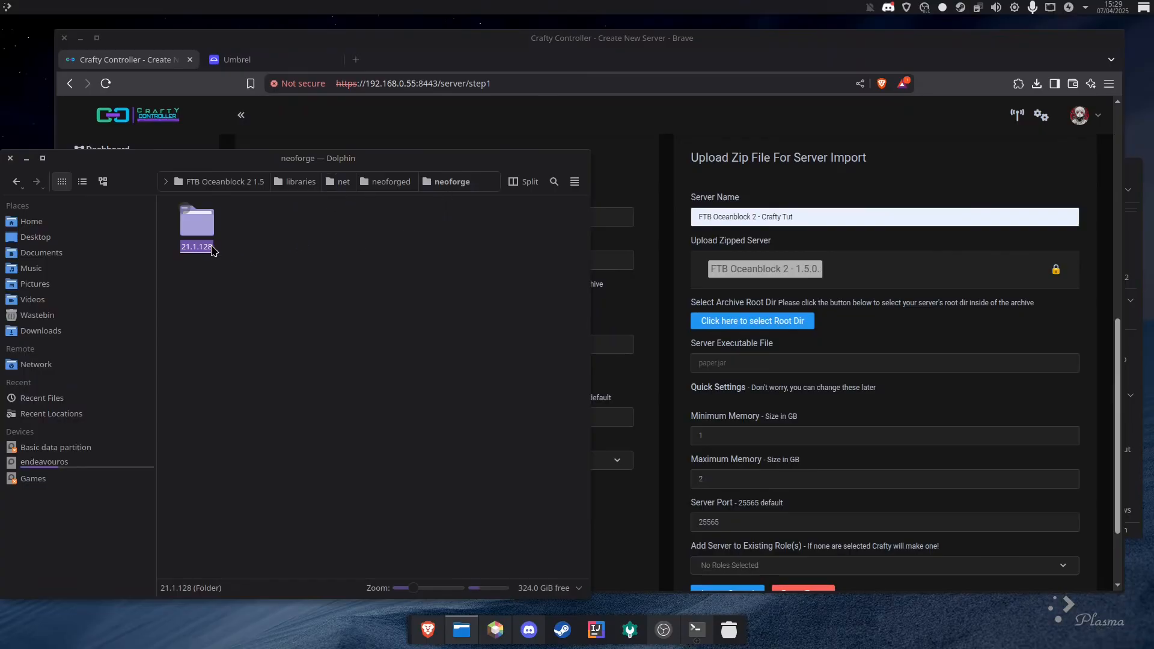
double_click(203, 224)
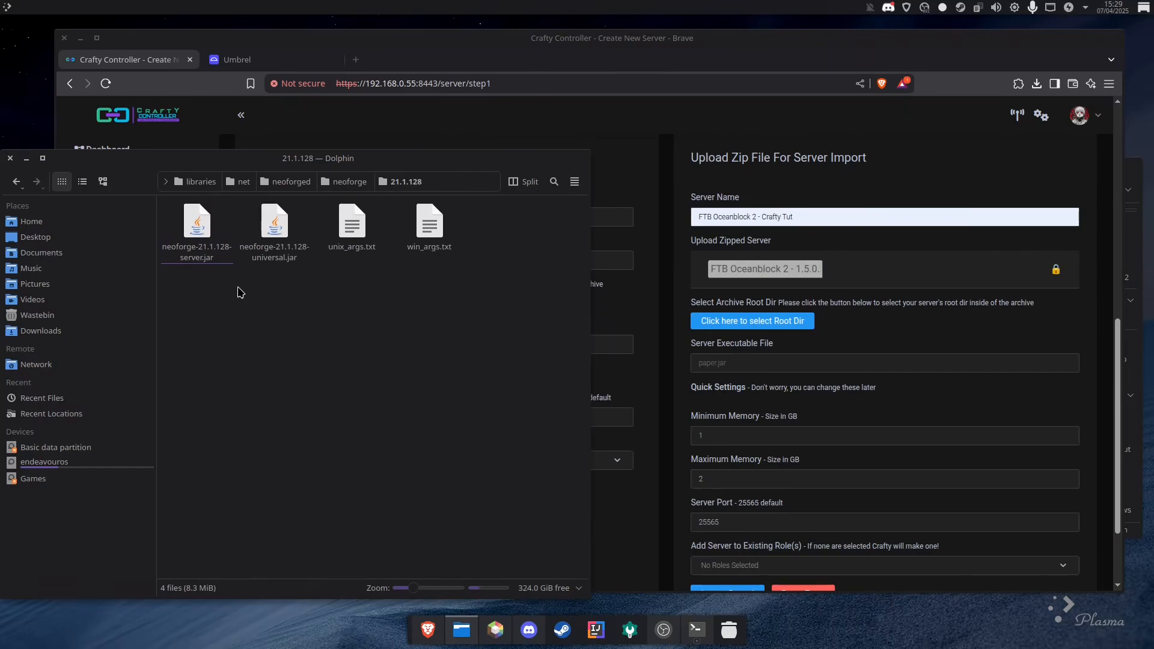
Copy the folder path from libraries onward into Crafty's Server Executable File field: "libraries/net/neoforged/neoforge/21.1.128/".
left_click(196, 233)
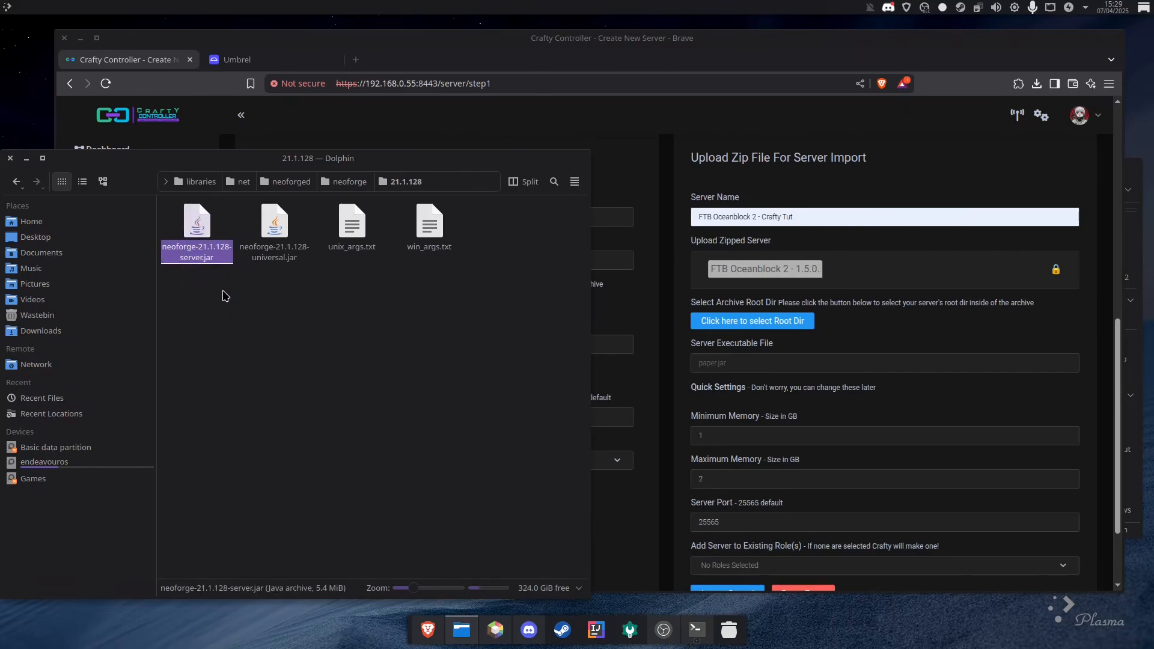
left_click(448, 182)
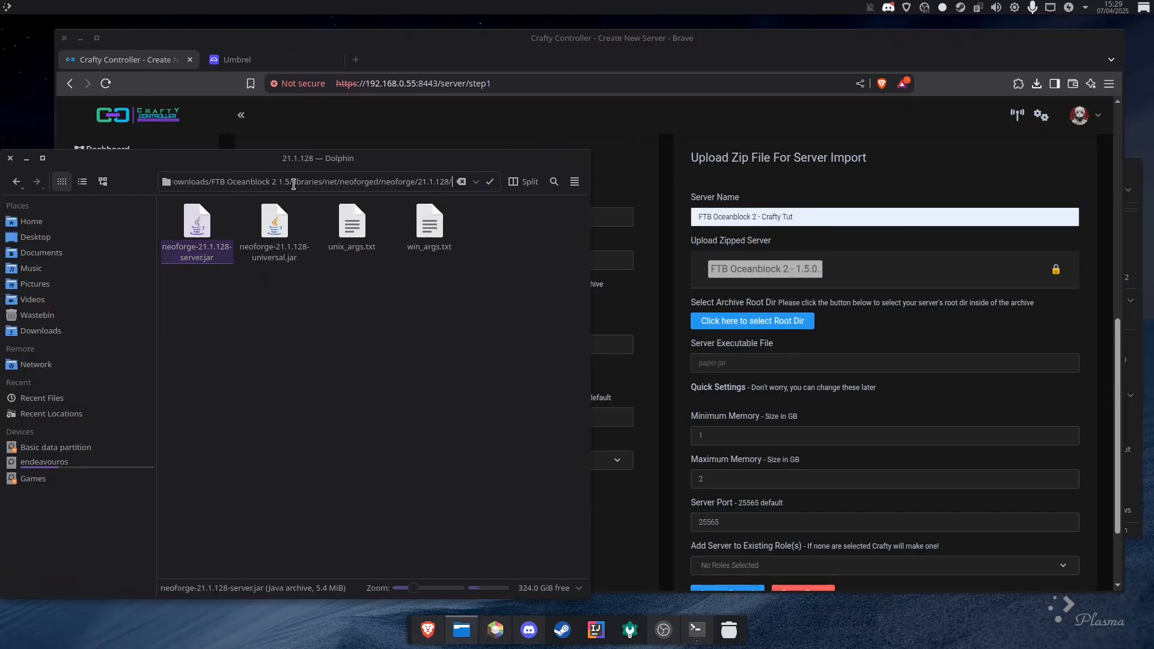
left_click_drag(295, 185, 448, 180)
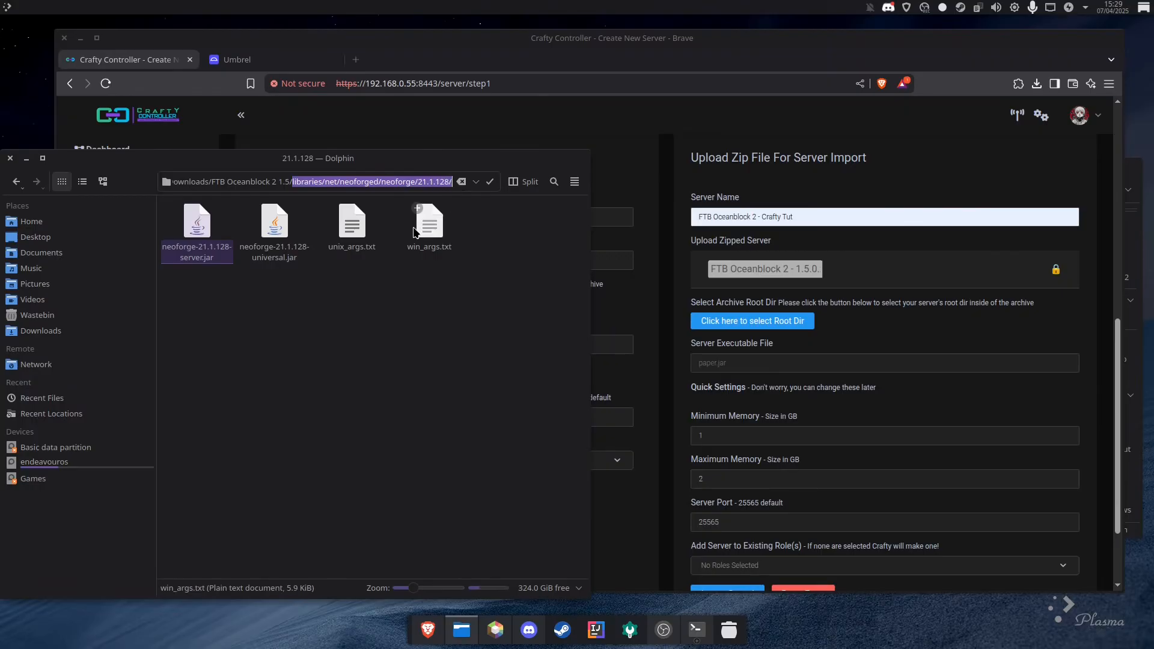
left_click(806, 364)
type("libraries/net/neoforged/neoforge/21.1.128/")
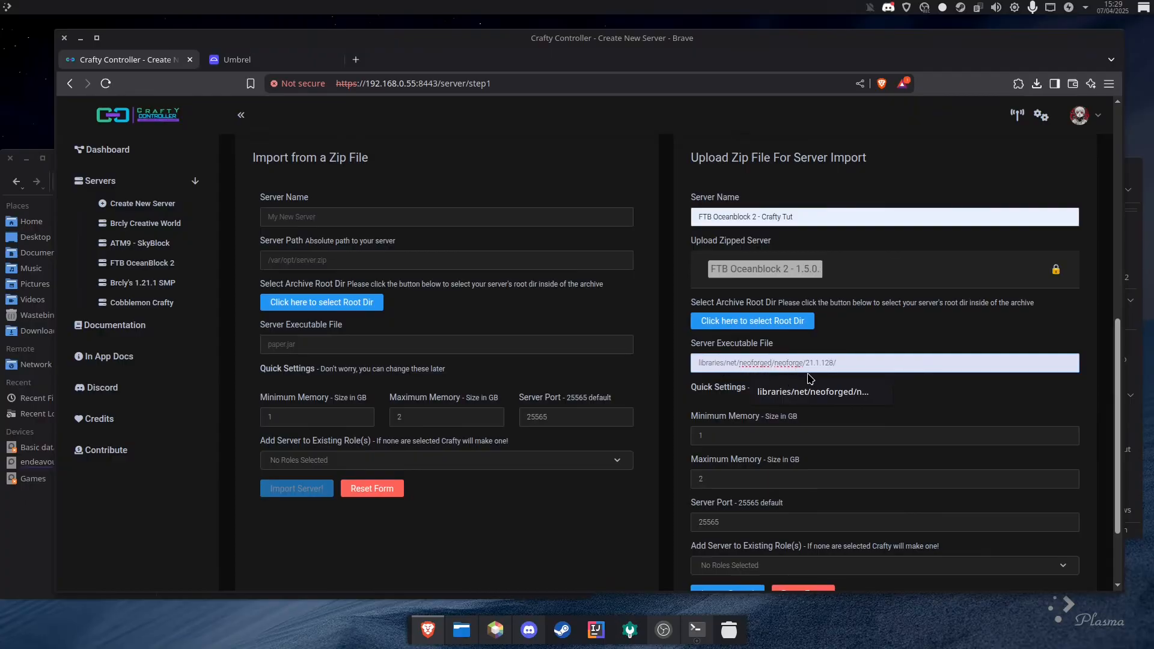
Copy the server jar's file name and append "neoforge-21.1.128-server.jar" to the Server Executable File path.
left_click(34, 544)
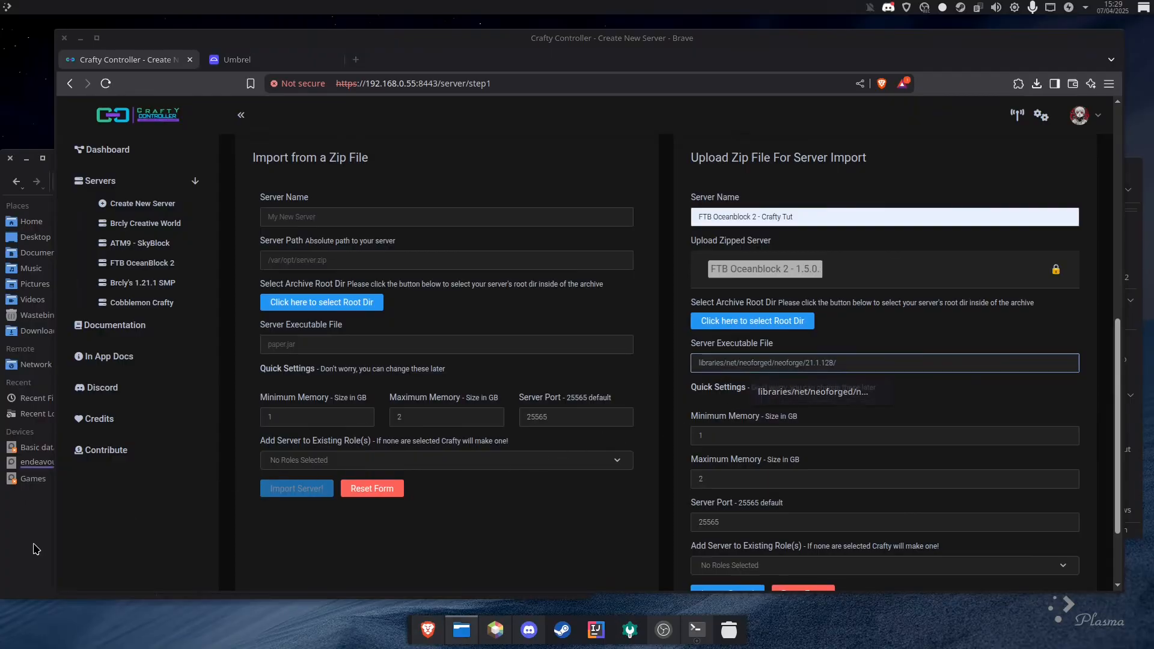
right_click(200, 258)
left_click(236, 366)
key("Escape")
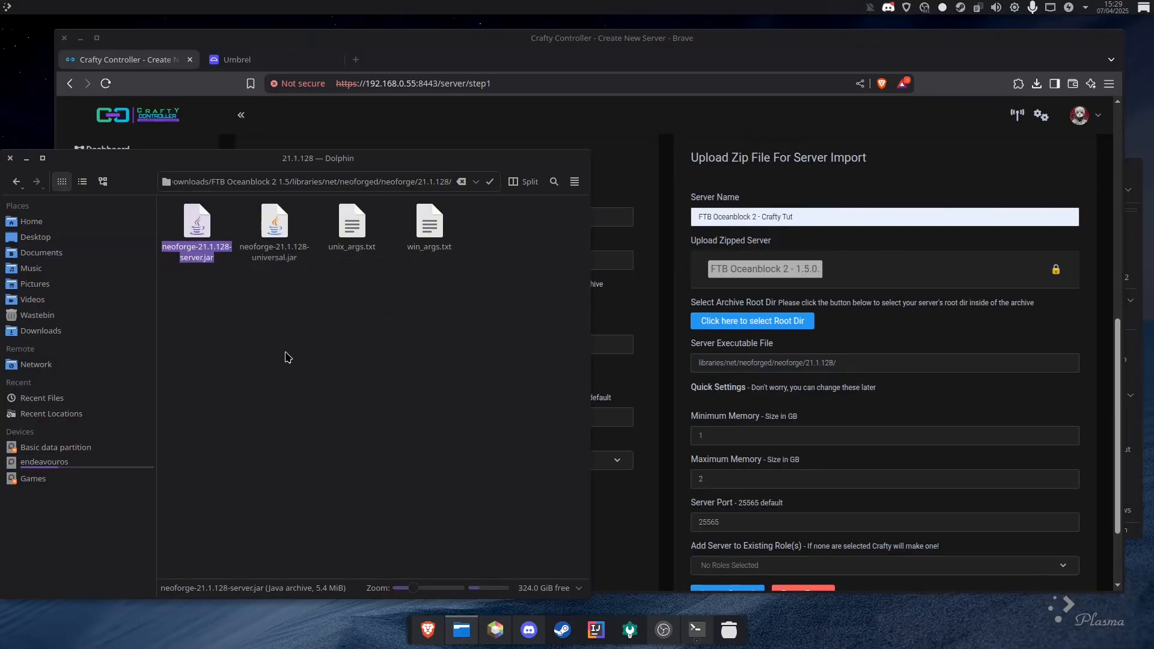
left_click(881, 368)
type("neoforge-21.1.128-server.jar")
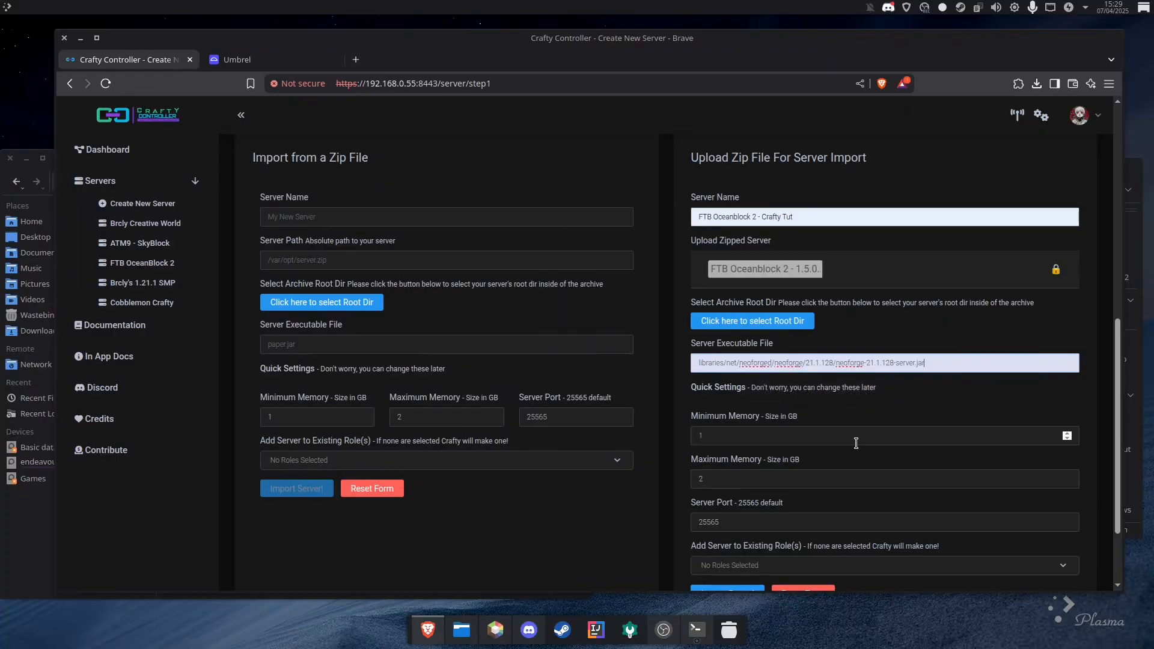
Import the uploaded Oceanblock 2 zip as a new server, keeping the default memory, port and role settings.
left_click(896, 394)
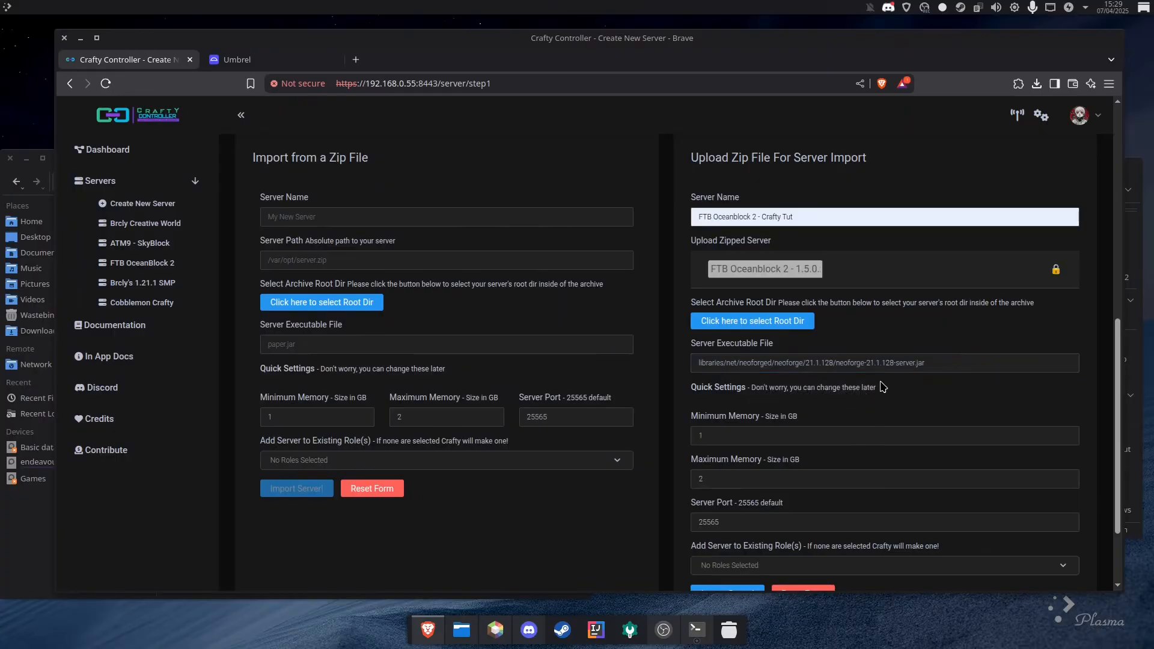
scroll(839, 384, "down", 2)
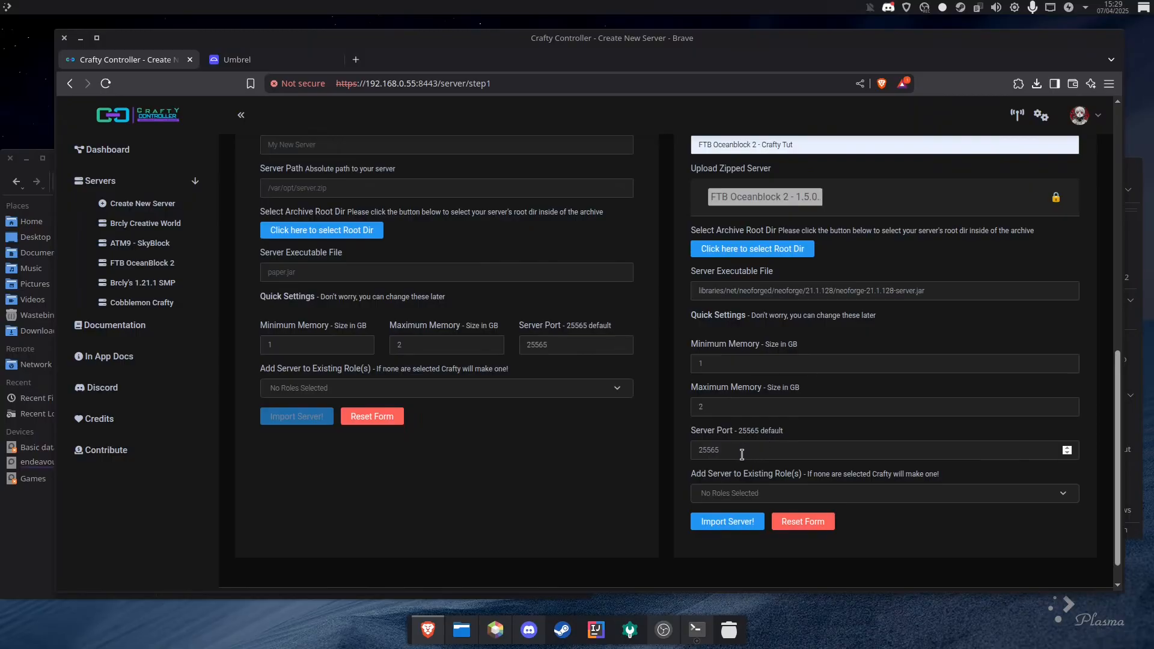
left_click(739, 525)
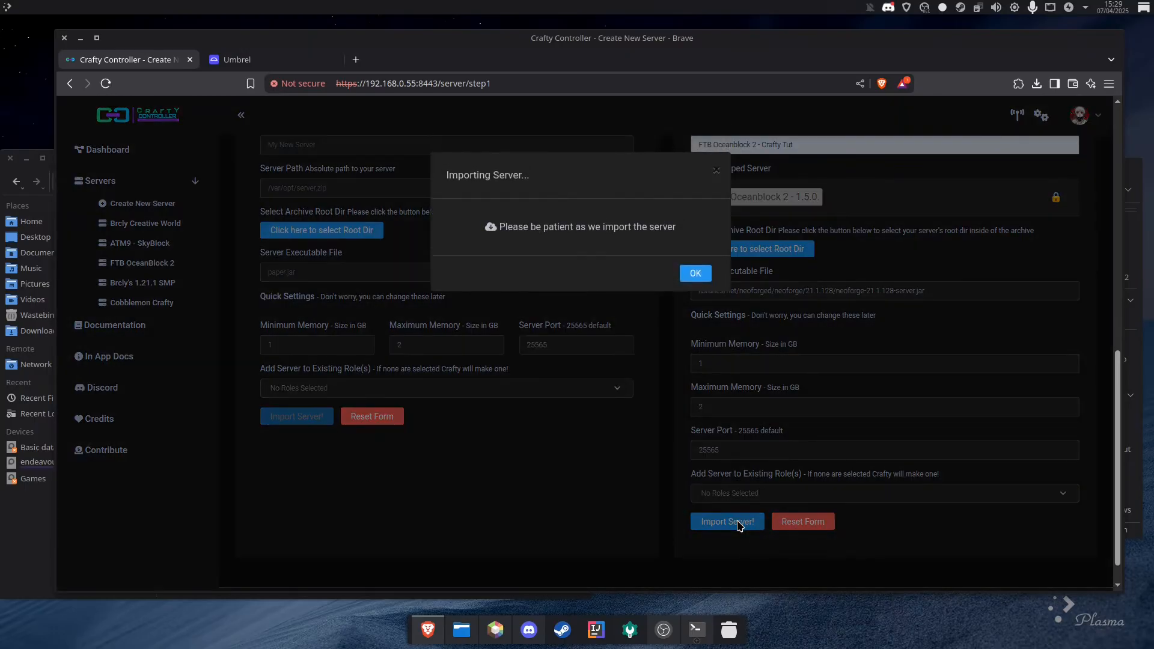
Open the FTB Oceanblock 2 - Crafty Tut server from the dashboard and check its imported files.
scroll(523, 389, "down", 3)
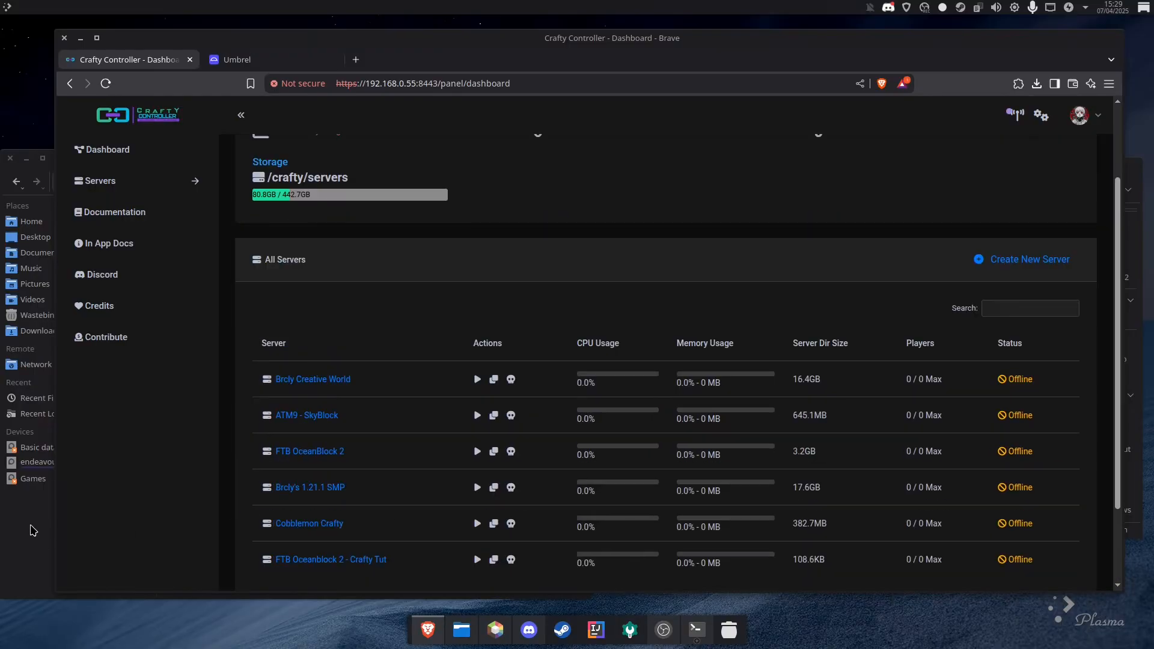
scroll(184, 546, "down", 2)
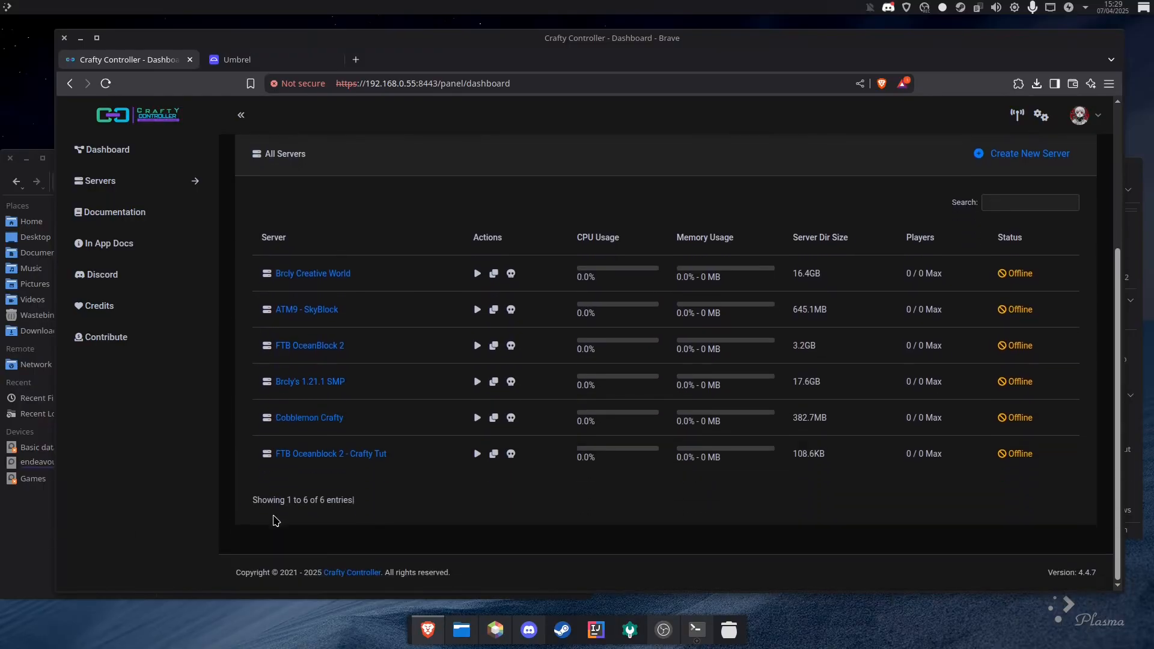
left_click(320, 455)
scroll(300, 438, "up", 3)
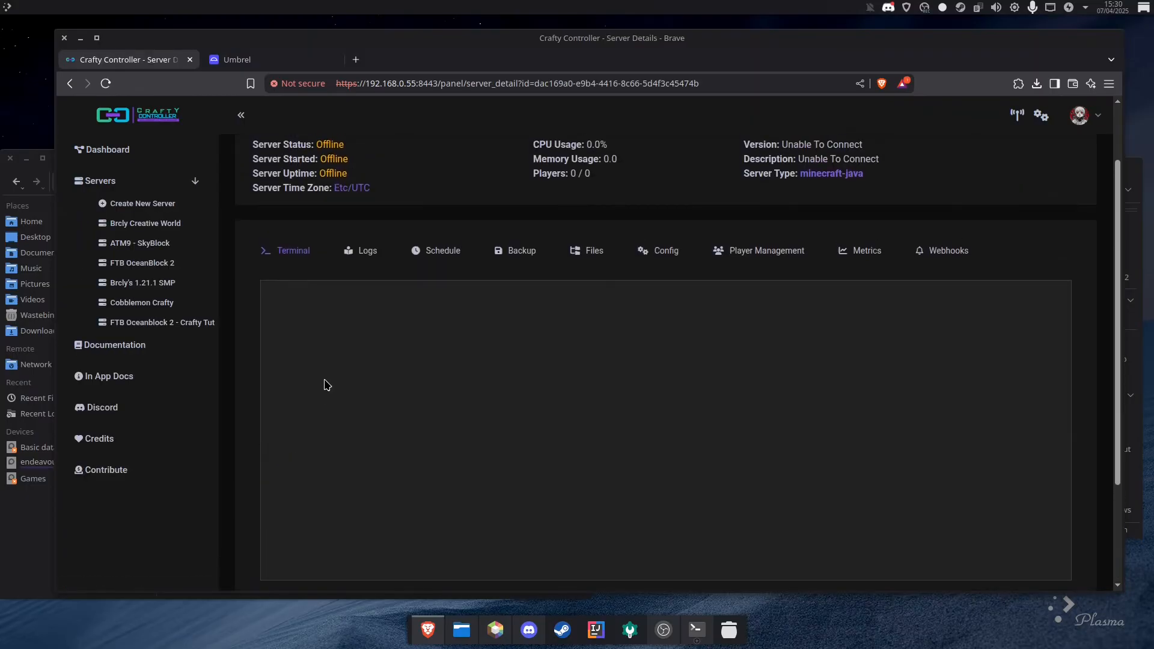
left_click(588, 252)
scroll(409, 421, "down", 5)
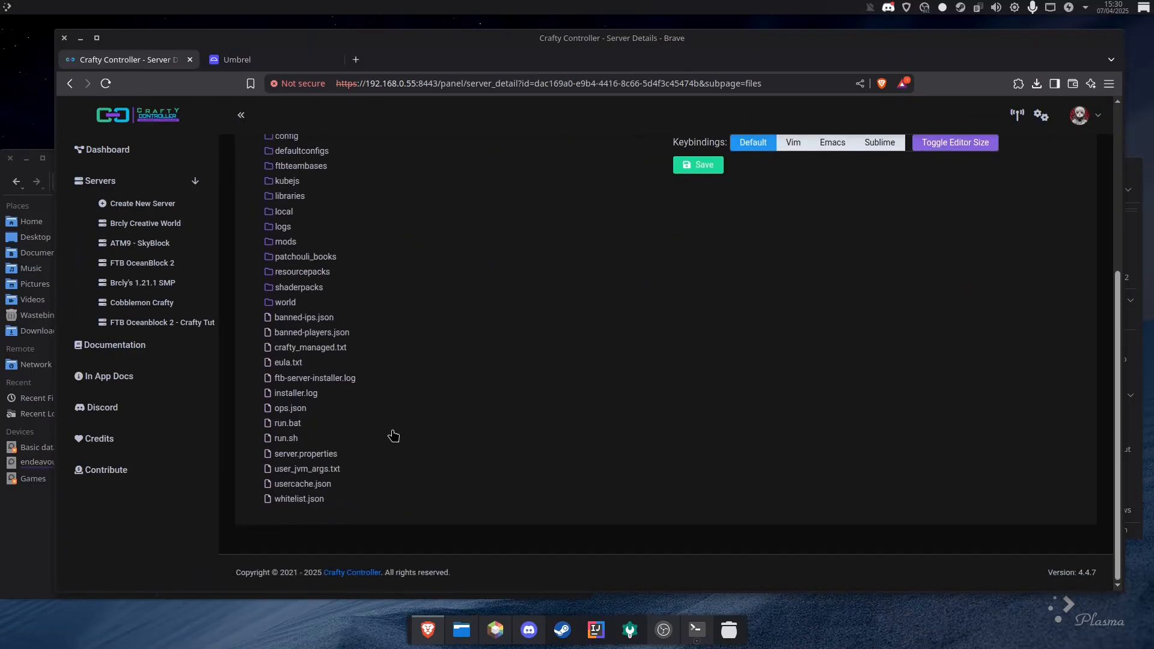
scroll(335, 314, "up", 3)
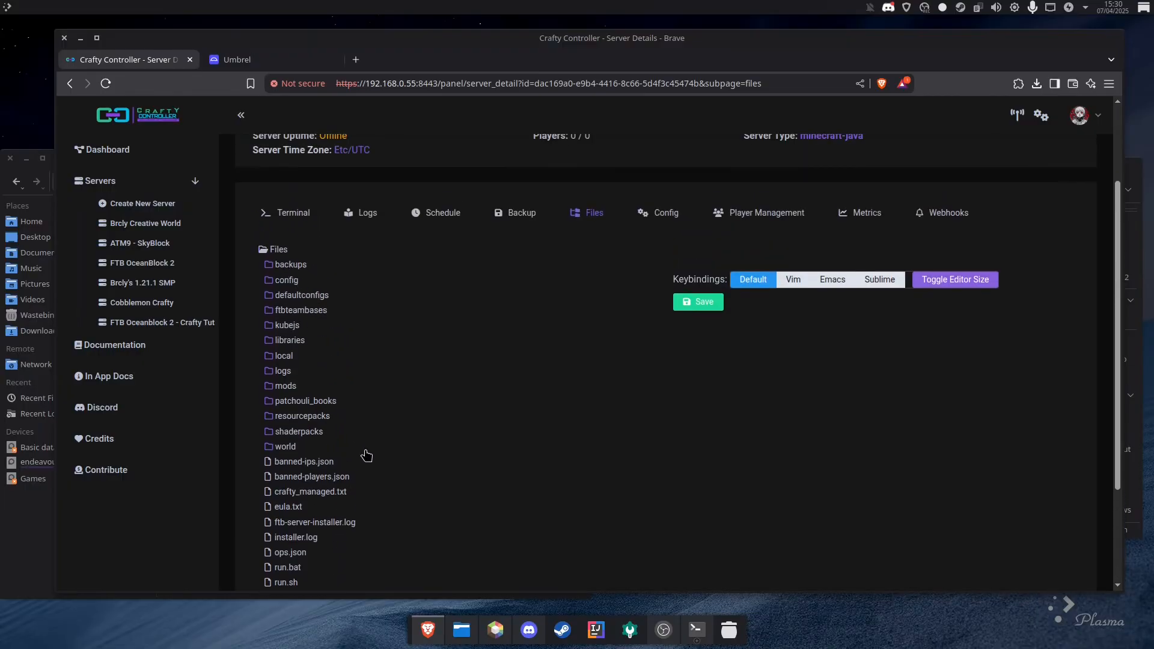
Open the new server's configuration and select the whole Server Execution Command.
left_click(660, 214)
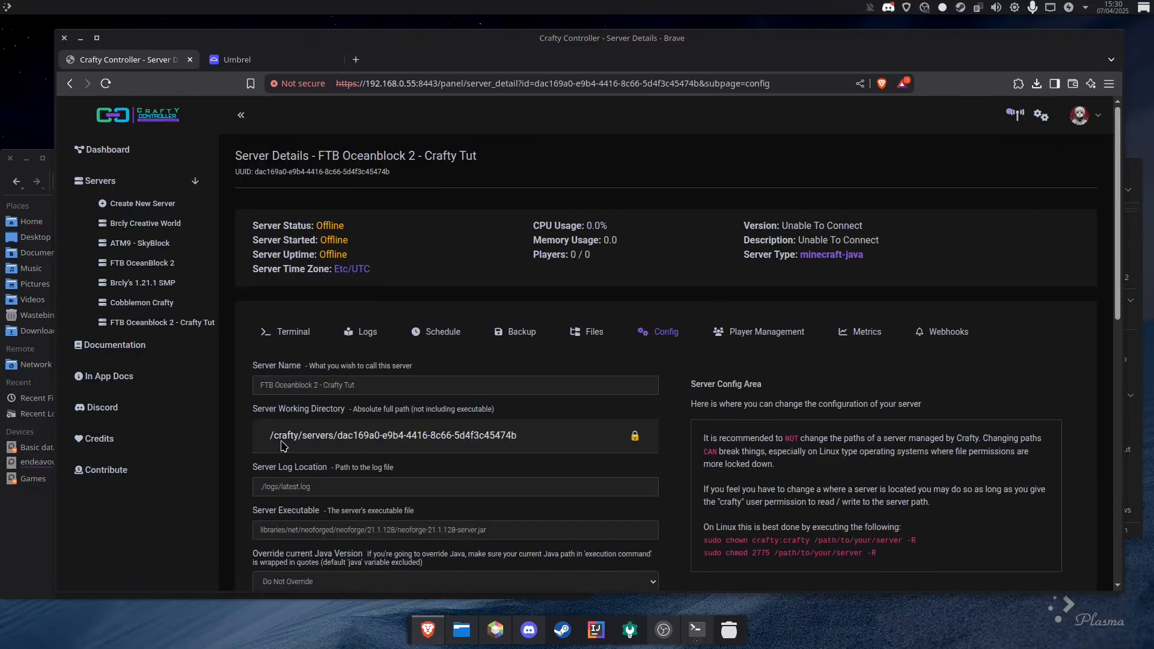
scroll(240, 425, "down", 4)
left_click(256, 409)
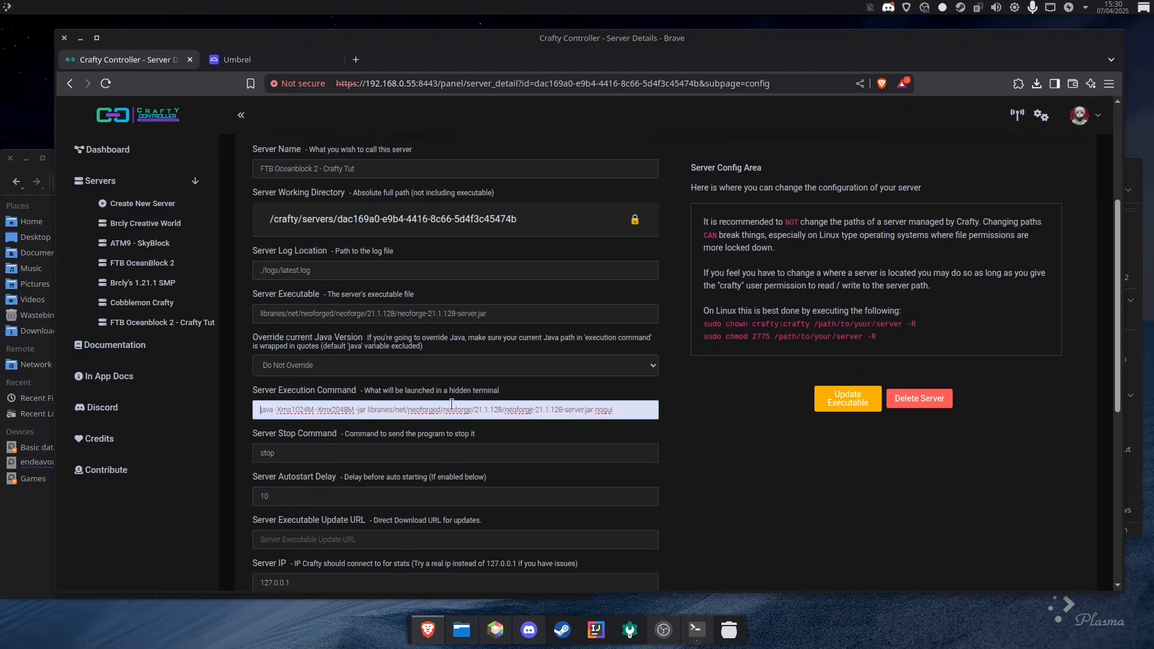
key("ctrl+a")
Switch to Dolphin, return to the FTB Oceanblock 2 1.5 folder and open run.sh in Kate.
left_click(8, 546)
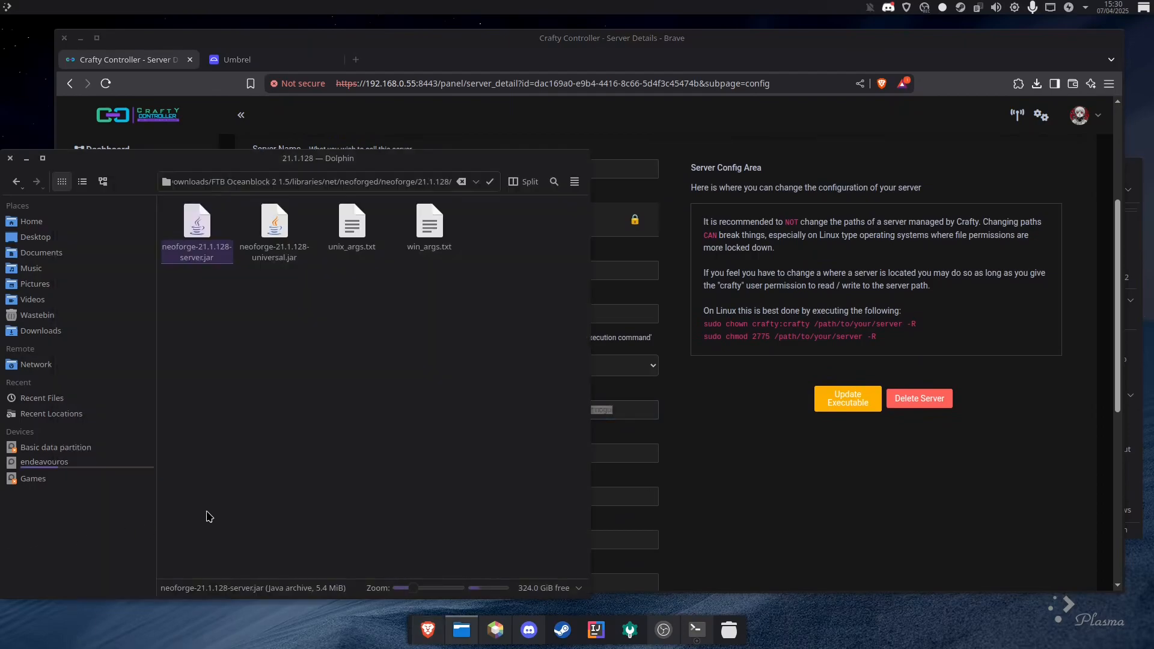
left_click(17, 184)
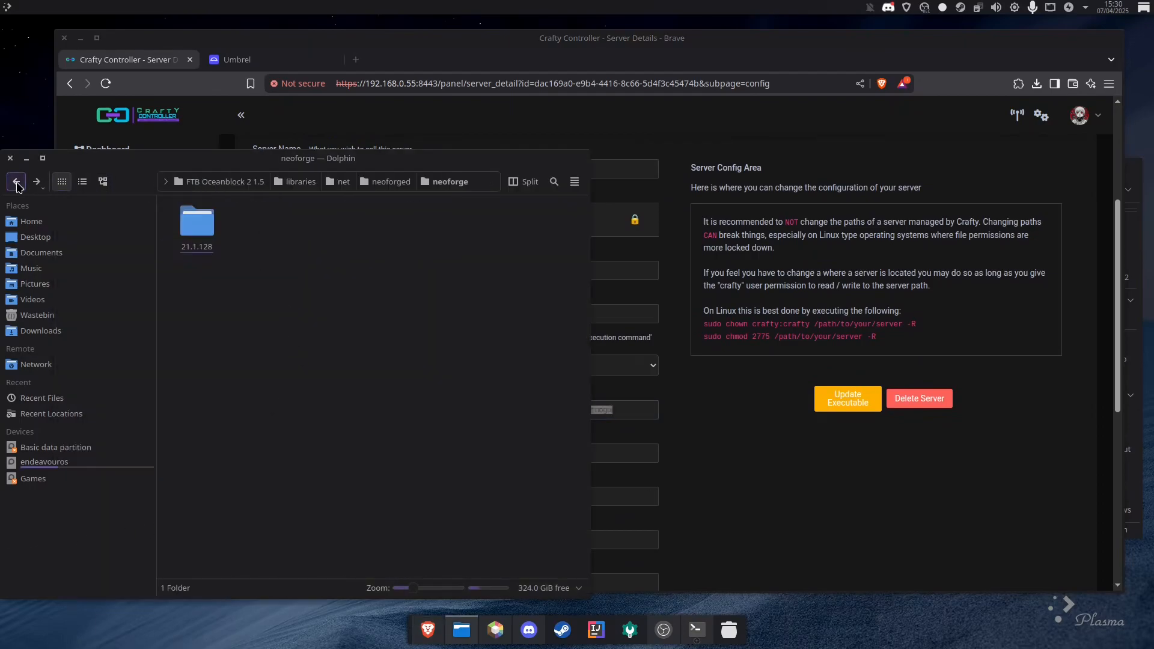
left_click(16, 185)
left_click(18, 184)
left_click(18, 184)
left_click(18, 184)
left_click(18, 184)
left_click(16, 184)
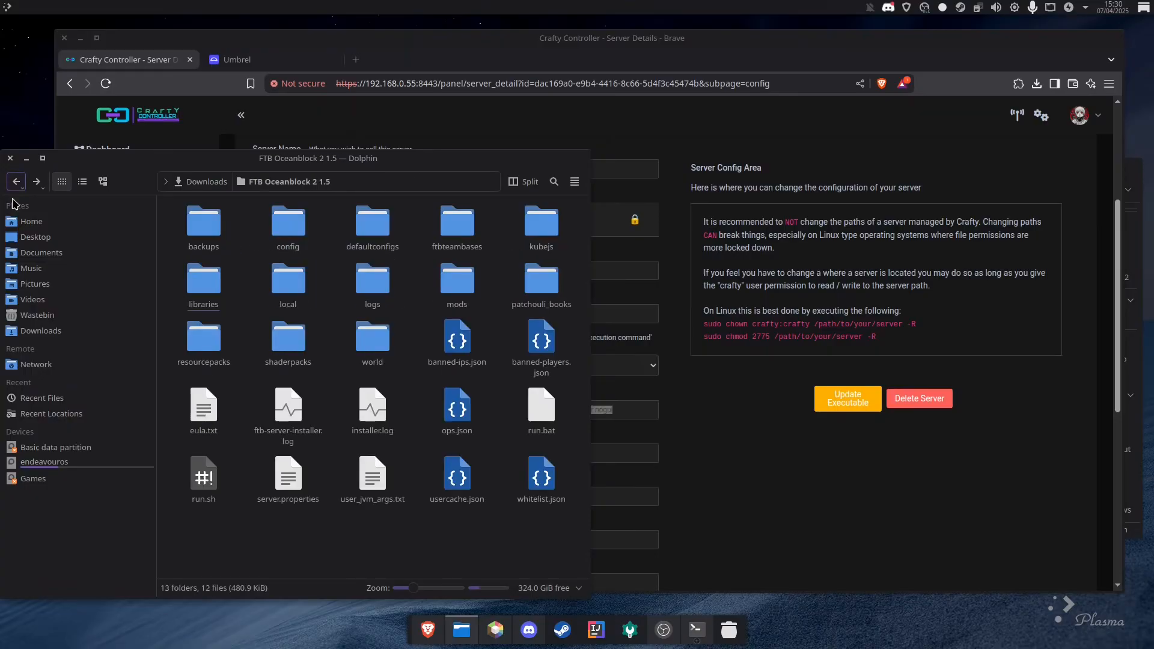
right_click(198, 490)
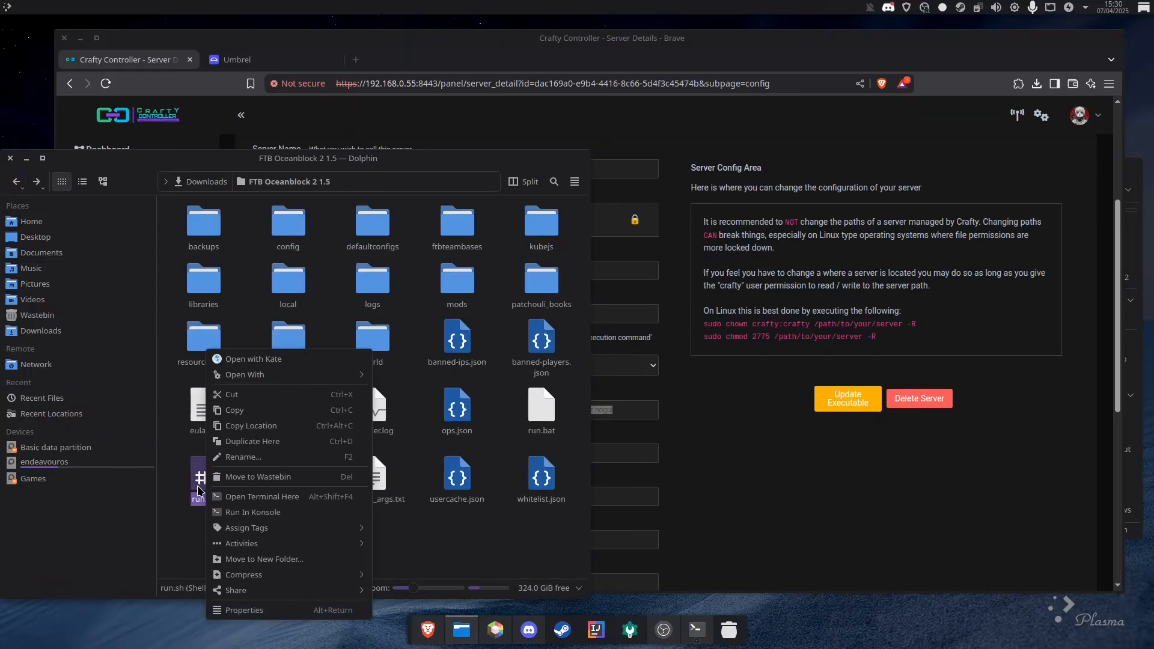
left_click(251, 360)
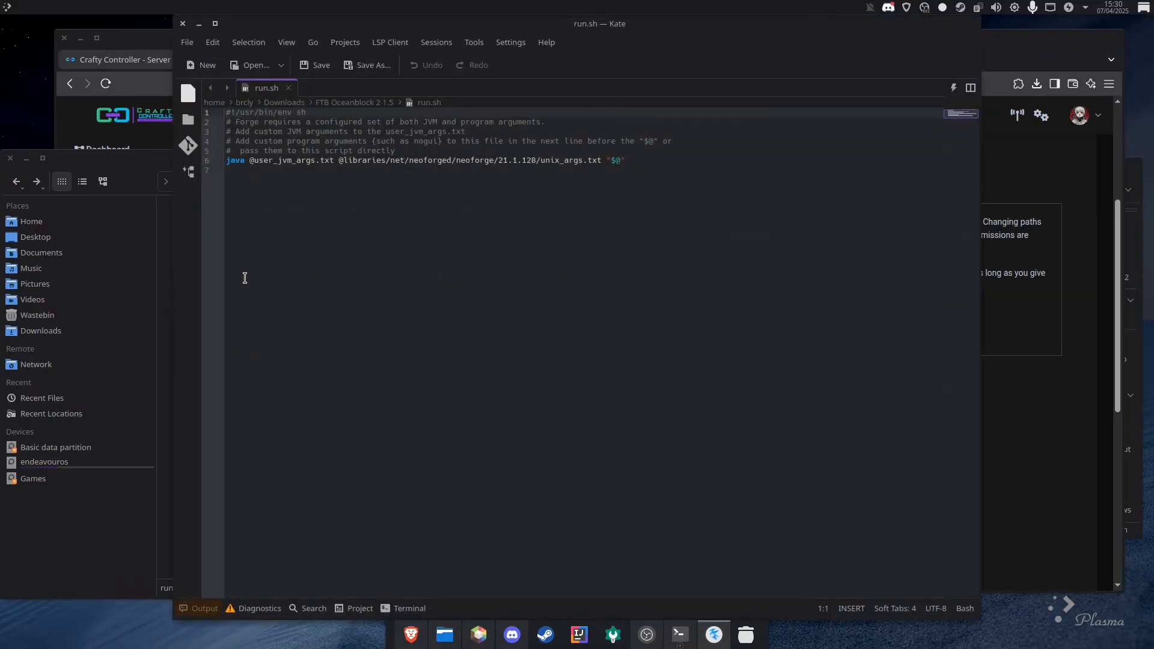
left_click_drag(640, 161, 207, 162)
left_click(301, 188)
left_click(107, 168)
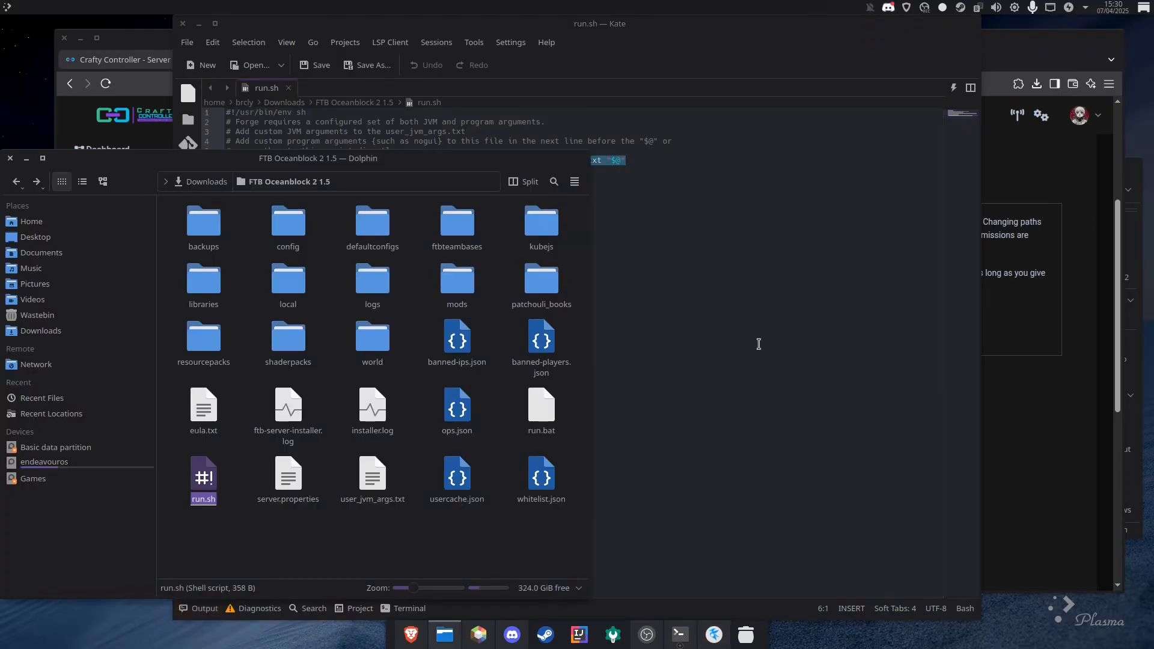
left_click(1014, 459)
left_click_drag(630, 410, 90, 408)
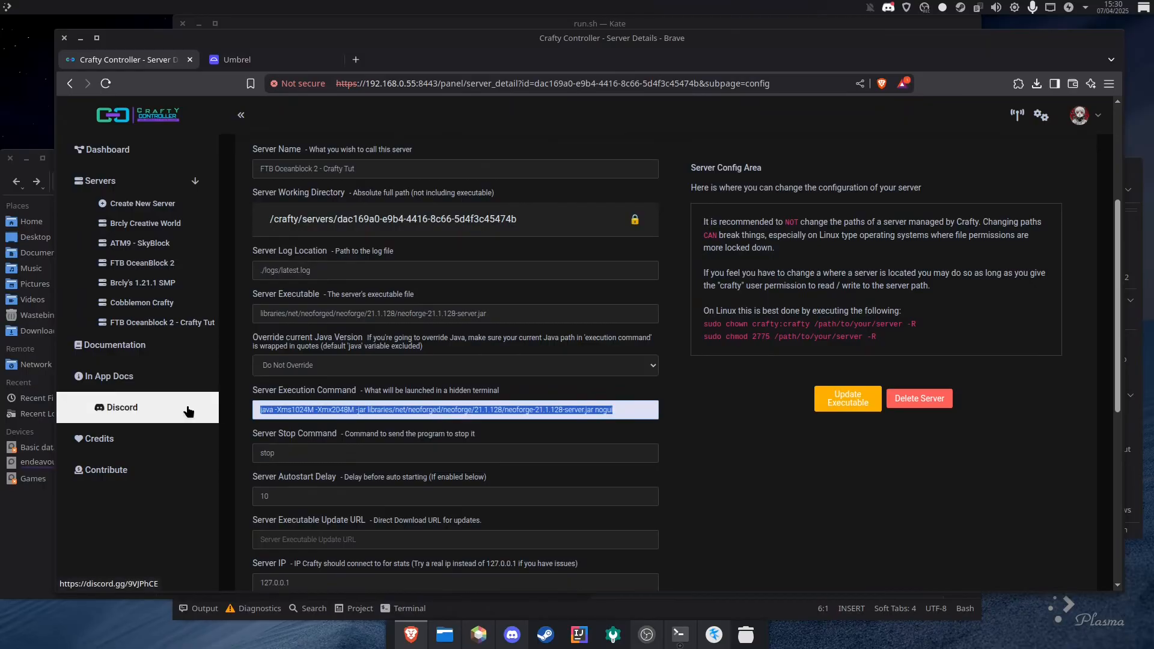
key("ctrl+v")
left_click(691, 433)
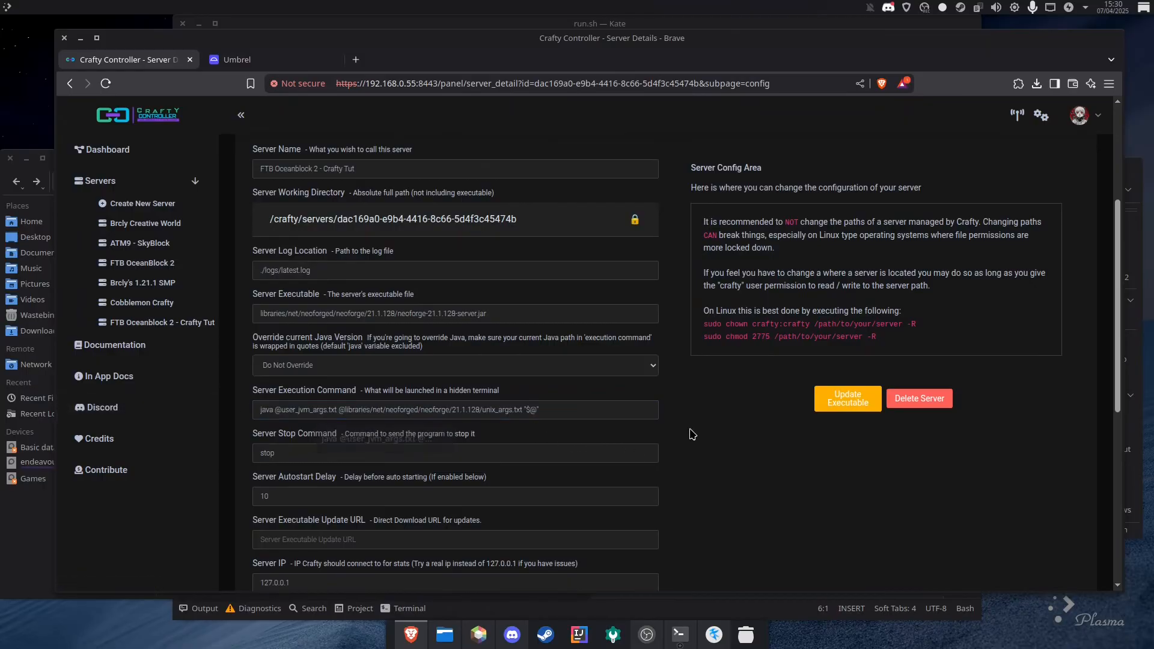
scroll(686, 434, "down", 3)
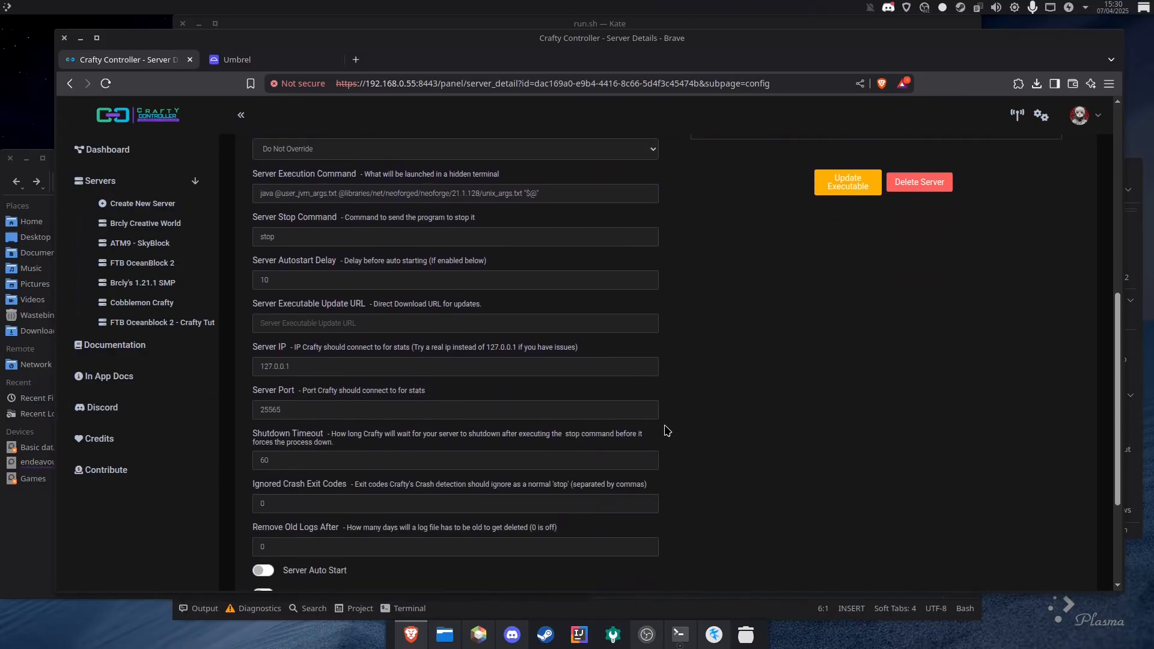
scroll(389, 326, "down", 2)
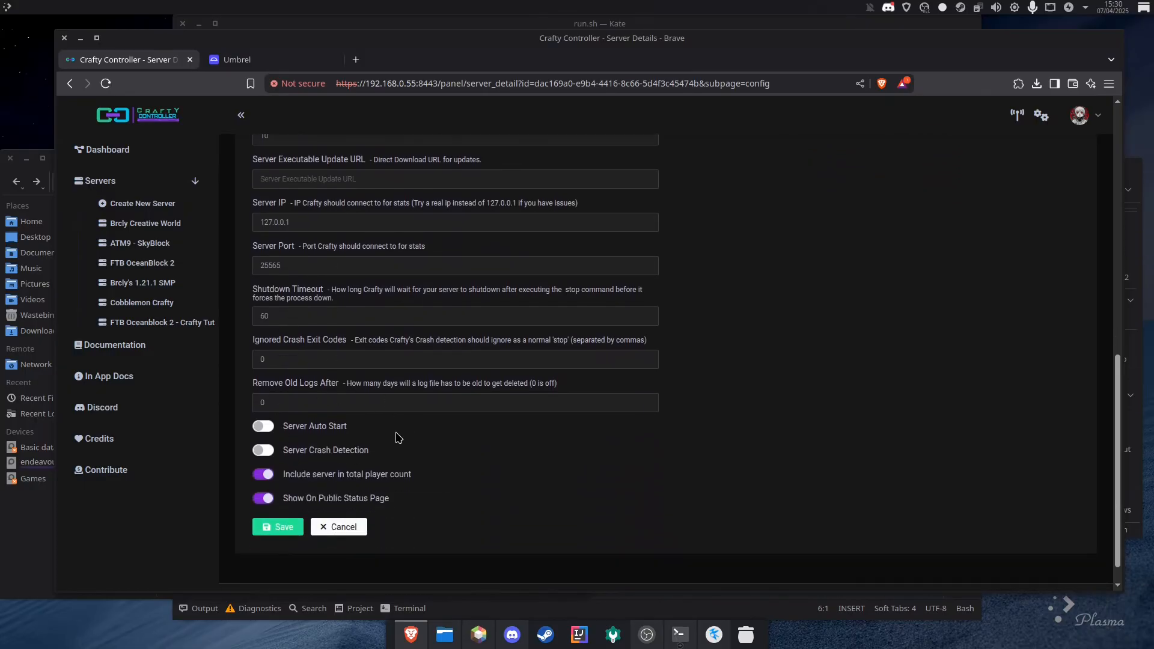
left_click(274, 528)
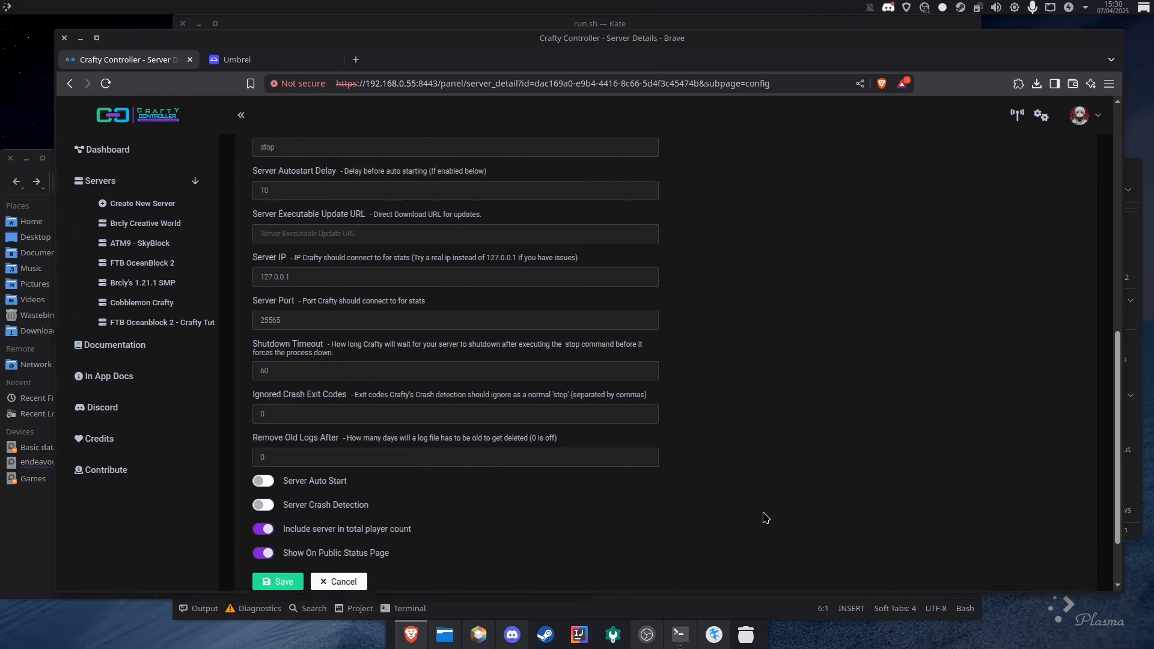
Start the server from its terminal page, agree to the Minecraft EULA and dismiss the port-forwarding notice.
left_click(354, 261)
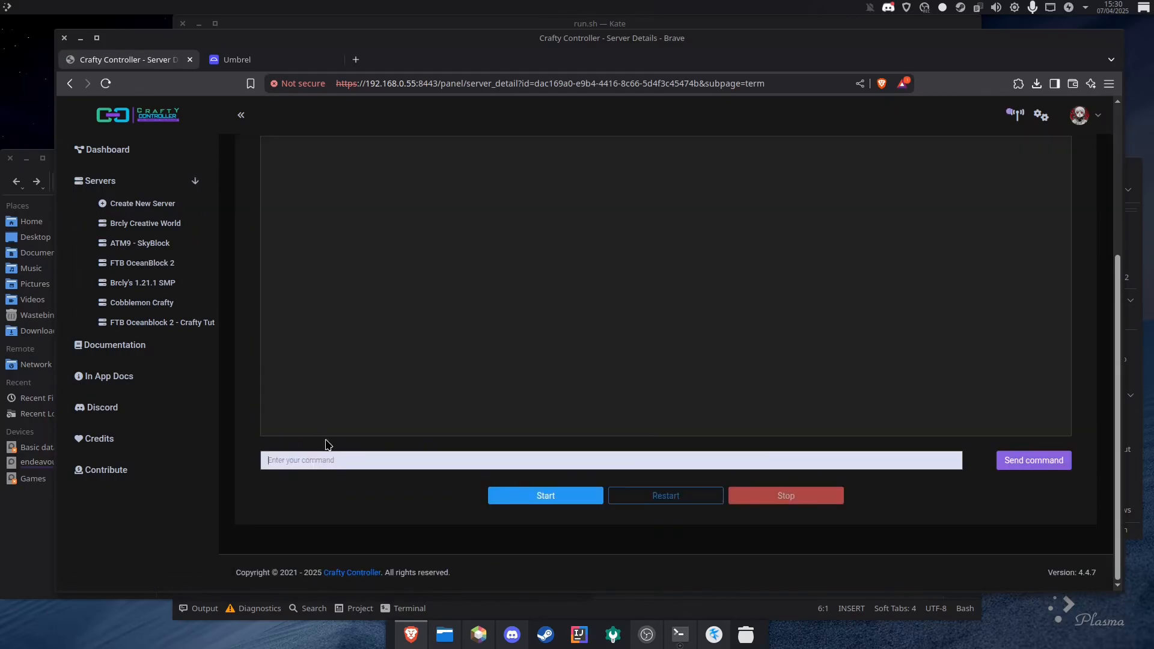
scroll(421, 535, "up", 1)
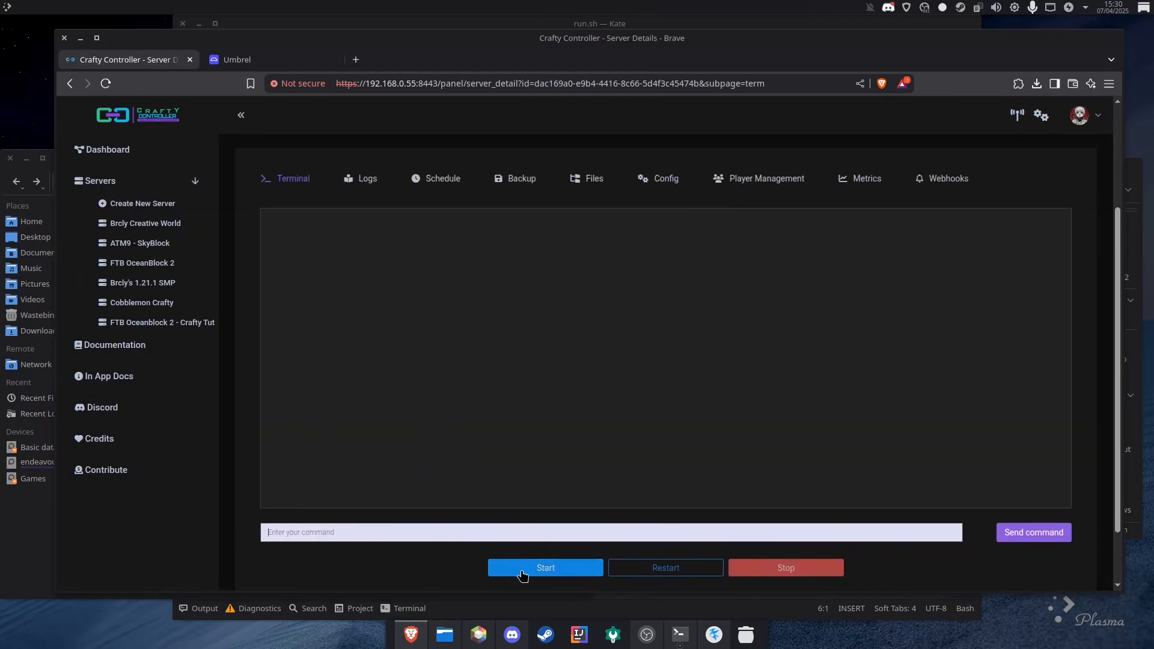
left_click(521, 569)
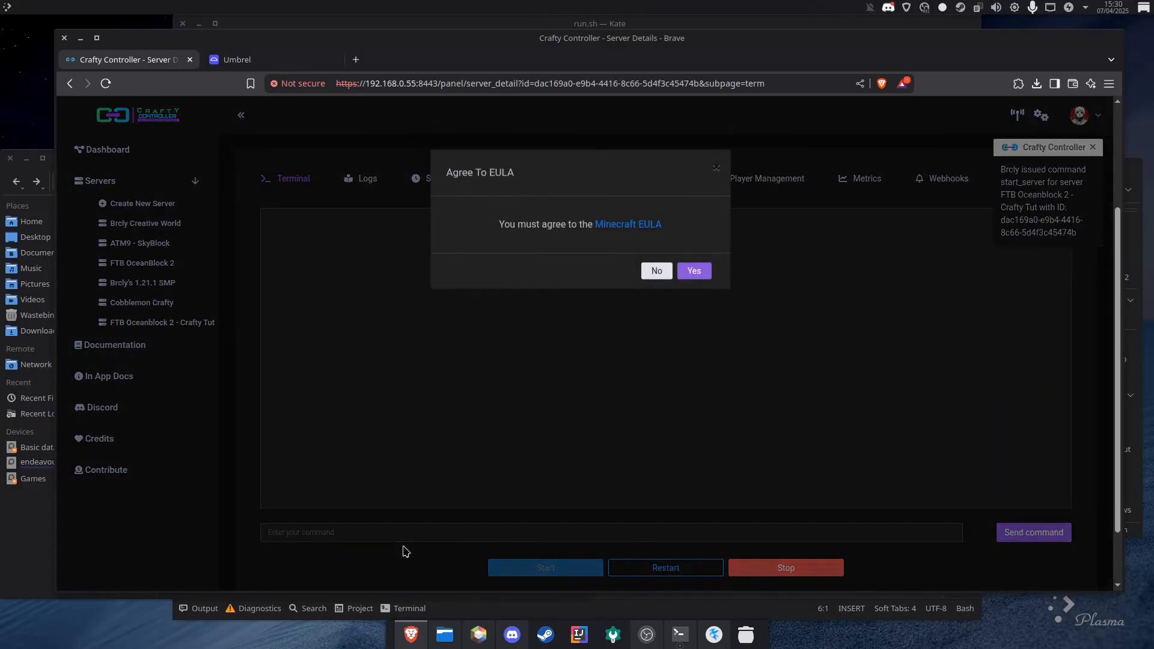
left_click(694, 273)
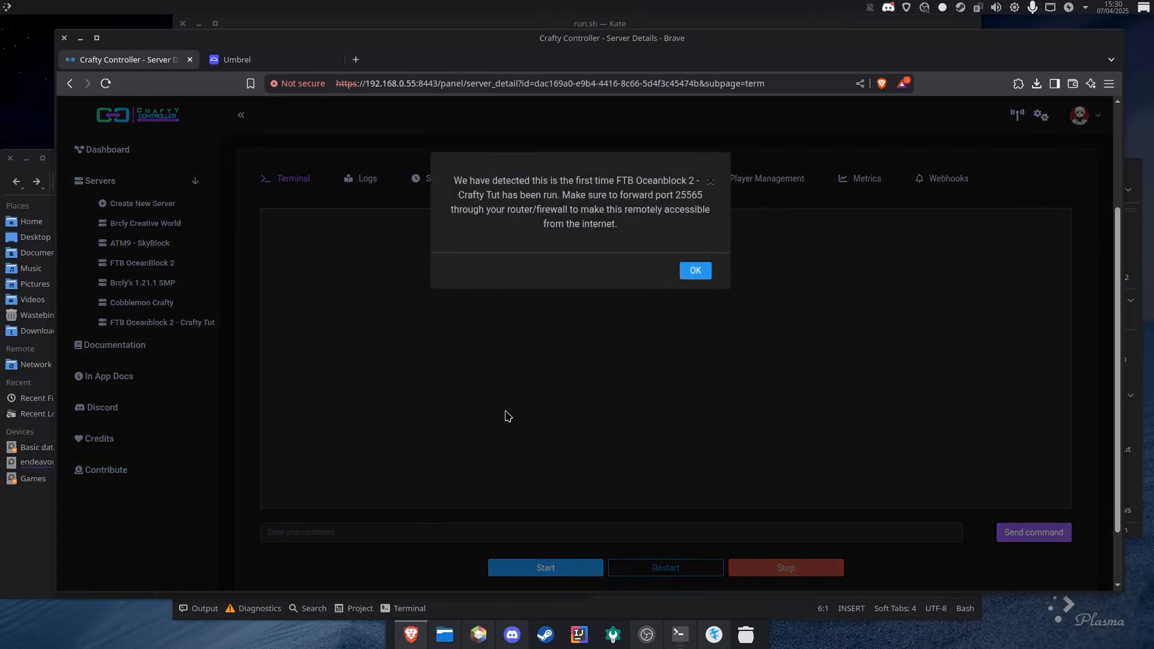
left_click(692, 269)
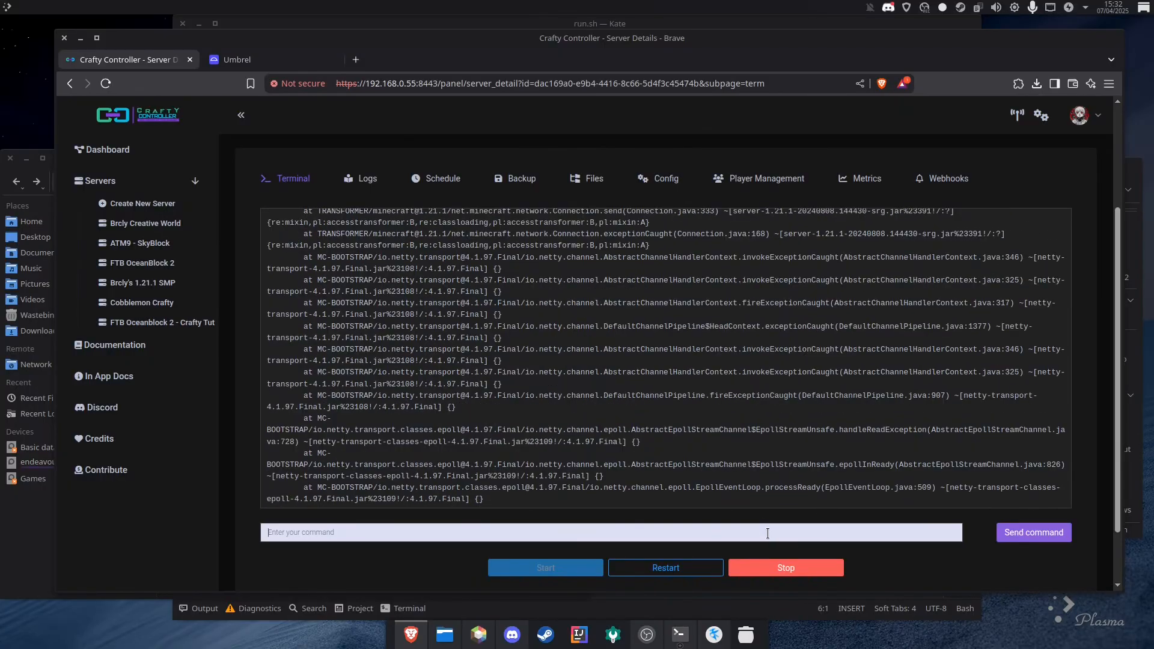
Examine the Netty error entries in the server's terminal output and return to the live end of the log.
scroll(626, 454, "up", 2)
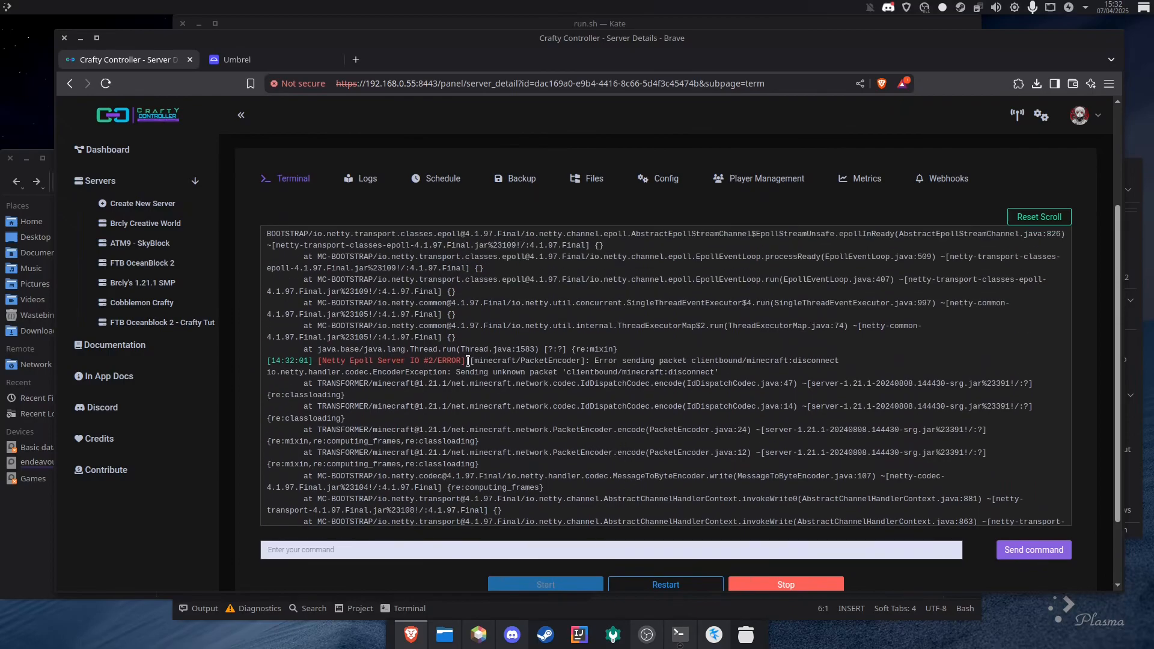
left_click(267, 363)
left_click_drag(319, 363, 837, 365)
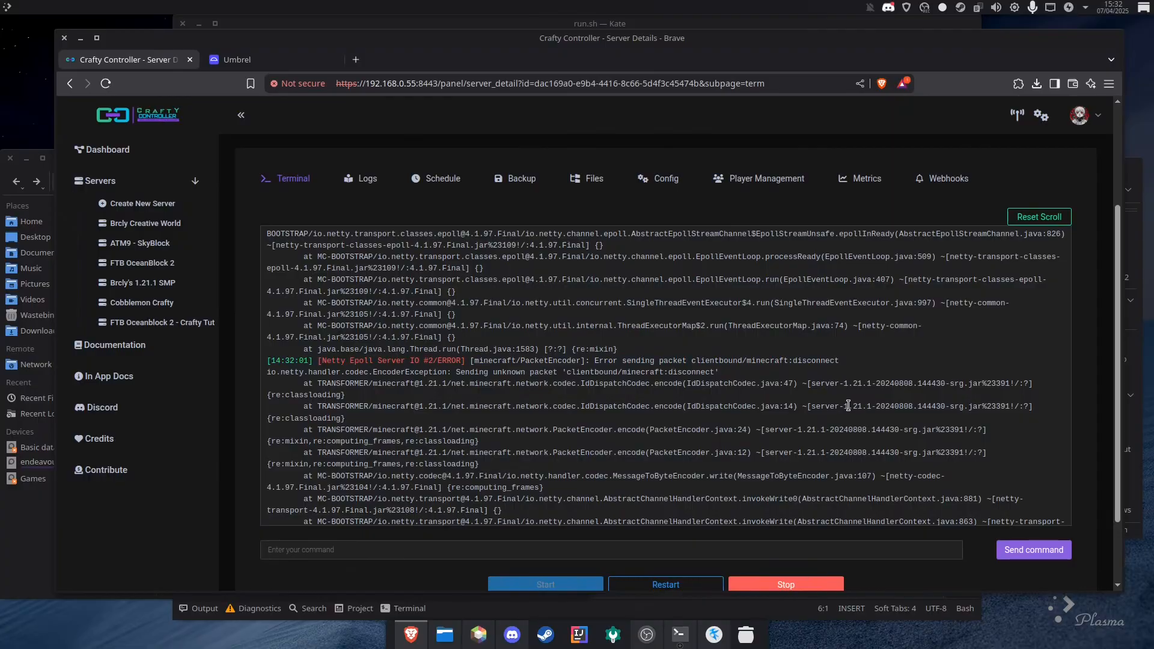
scroll(848, 406, "down", 5)
scroll(844, 421, "down", 15)
left_click(1018, 224)
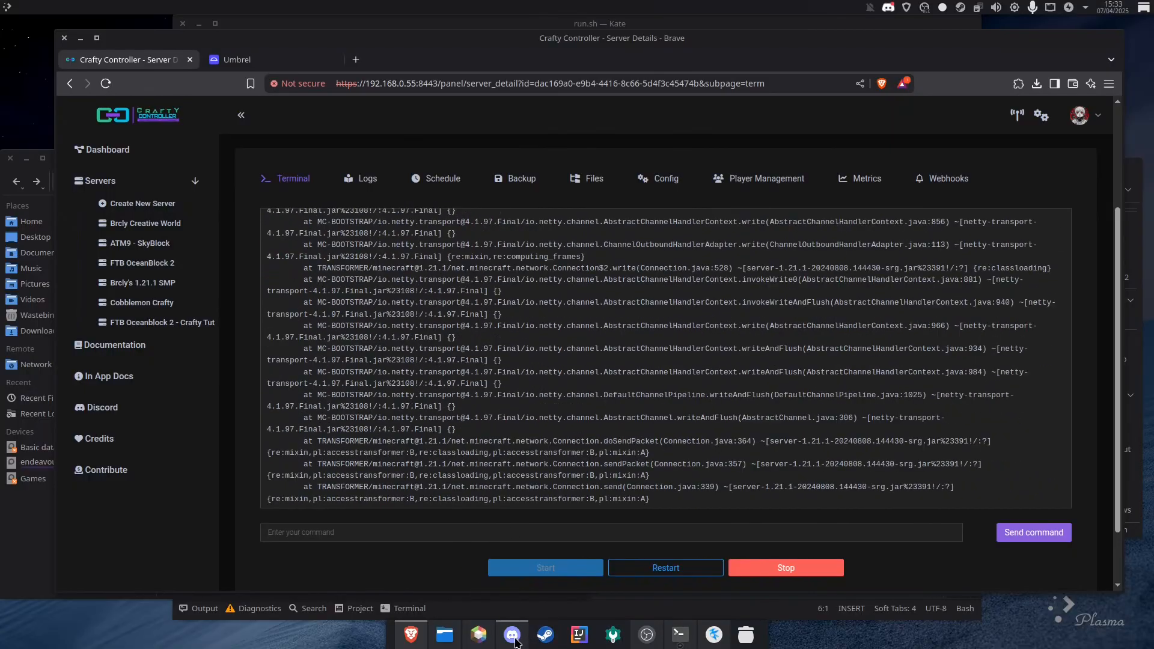
Switch to Prism Launcher, launch the FTB OceanBlock 2 instance and open the game's multiplayer server list.
left_click(477, 637)
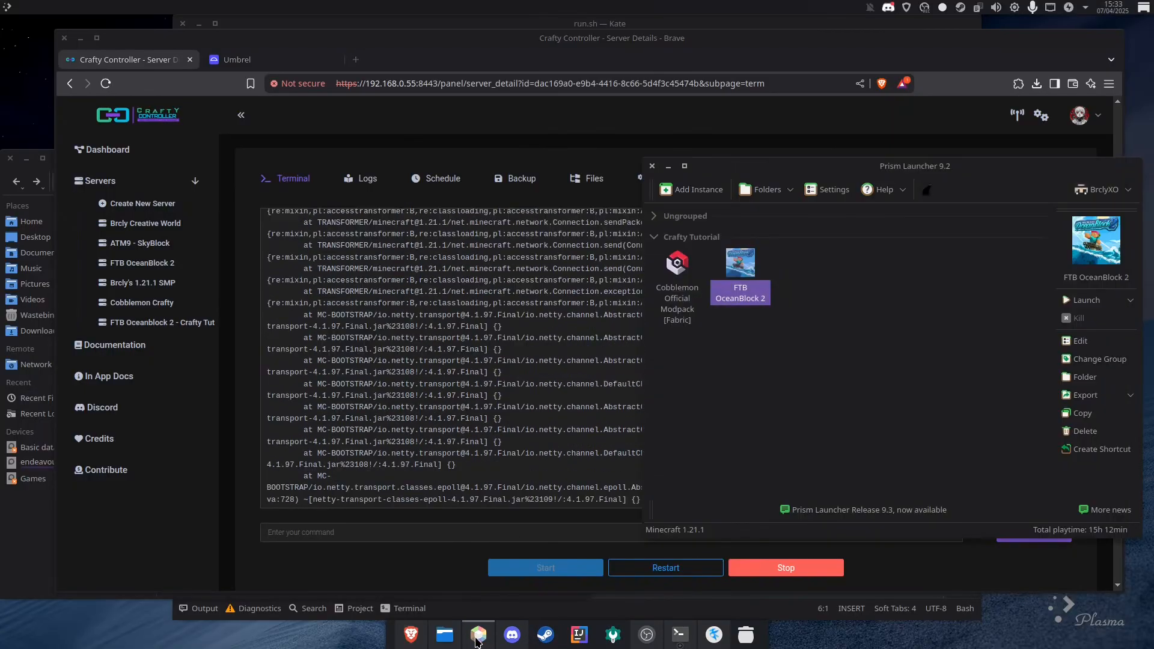
left_click(1095, 301)
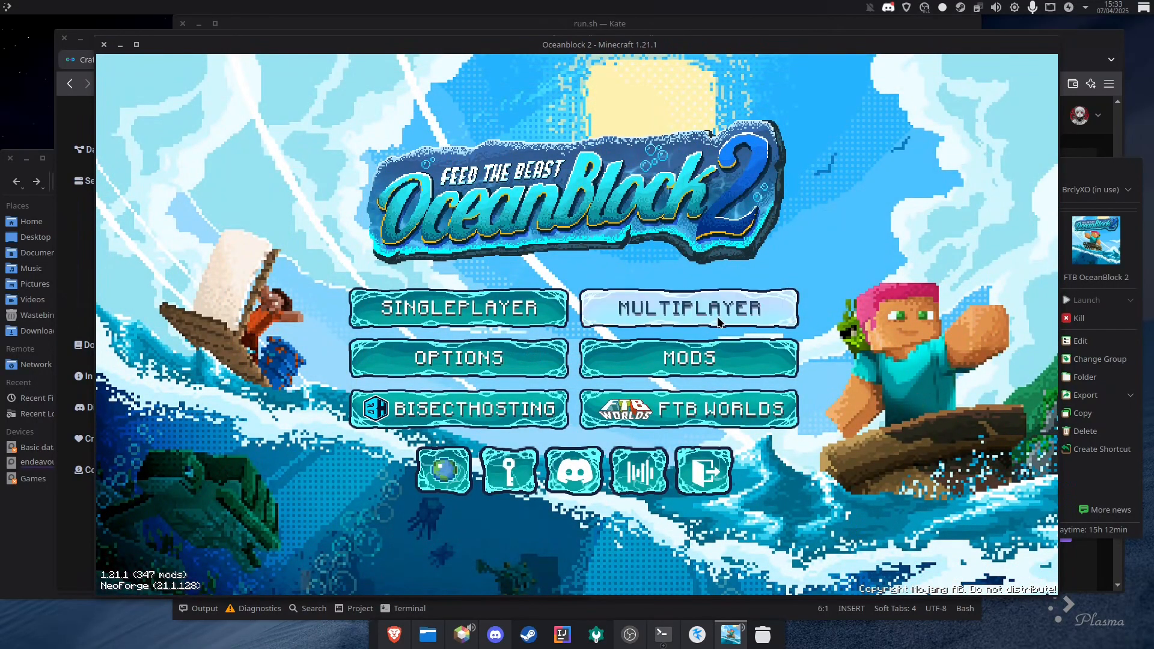
left_click(716, 316)
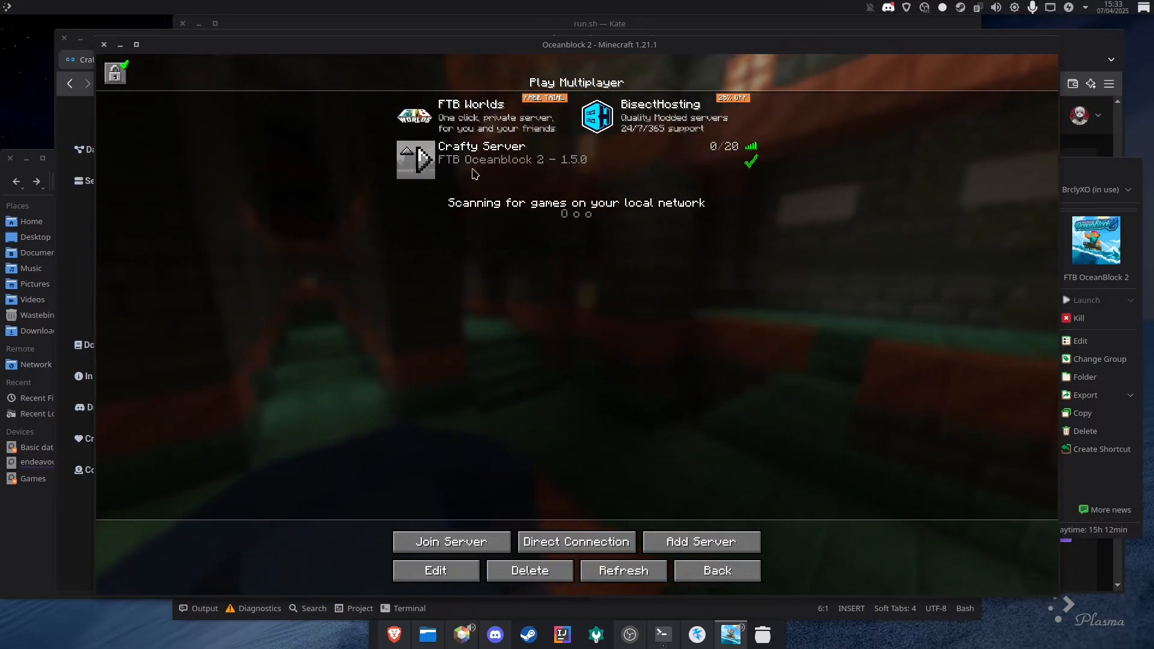
Join Crafty Server from the multiplayer list and walk around the spawn area to test it.
left_click(507, 173)
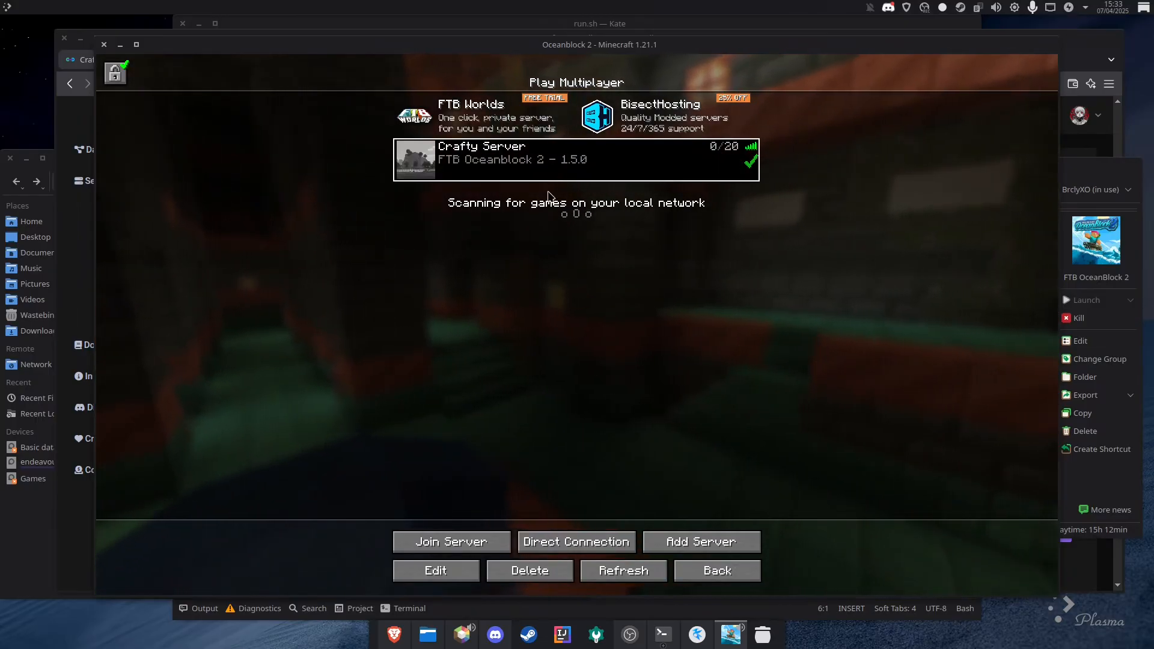
double_click(420, 167)
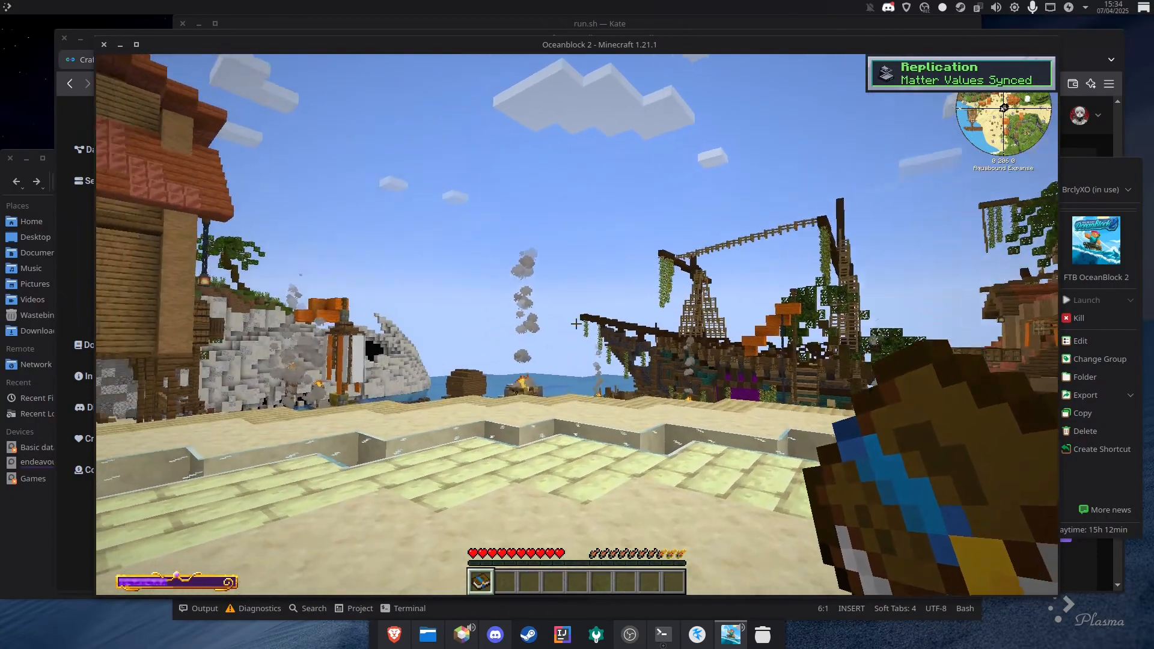
key("s")
key("w")
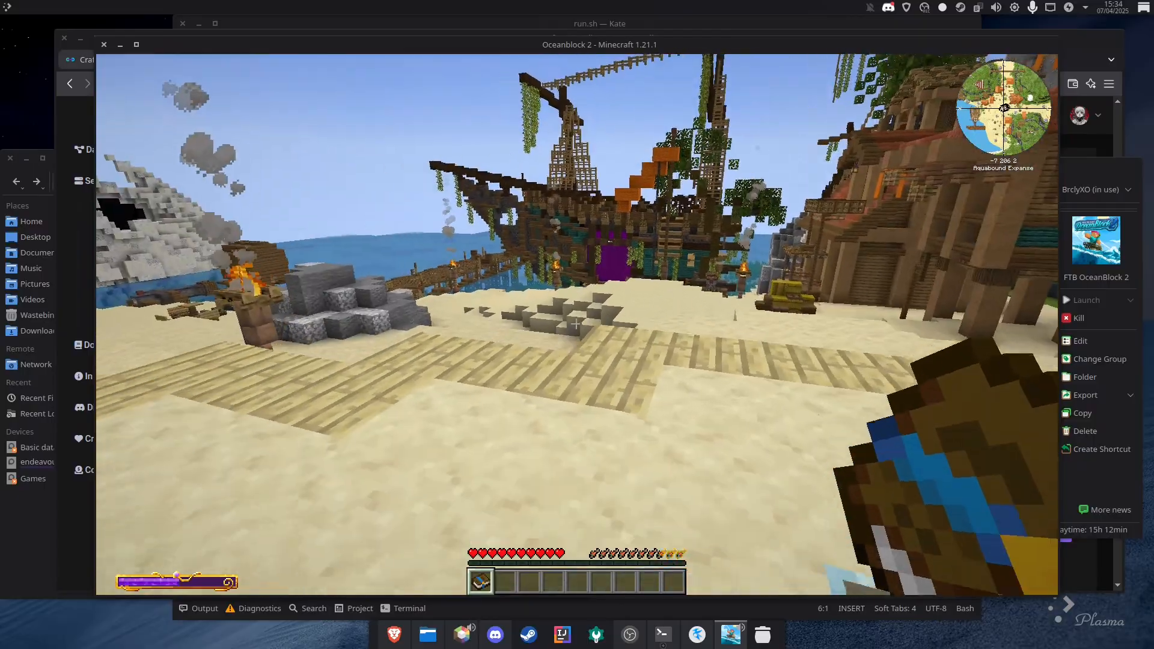
Walk across the beach into the purple portal at the shipwreck and create the A Familiar Lifepod base.
key("w")
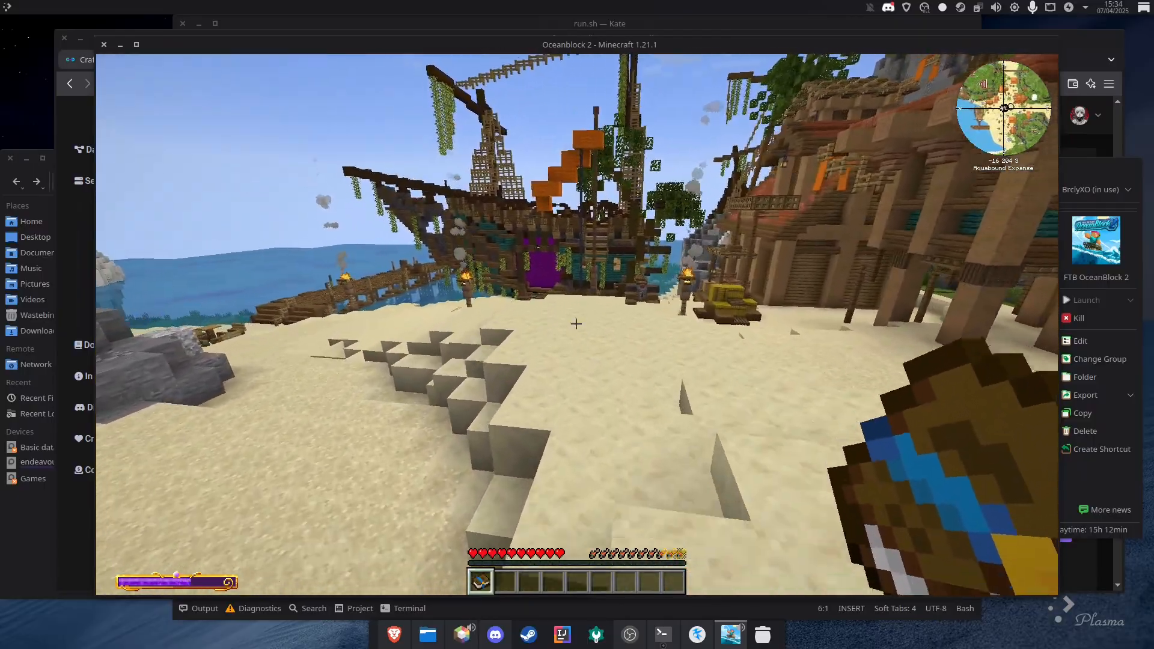
key("2")
key("w")
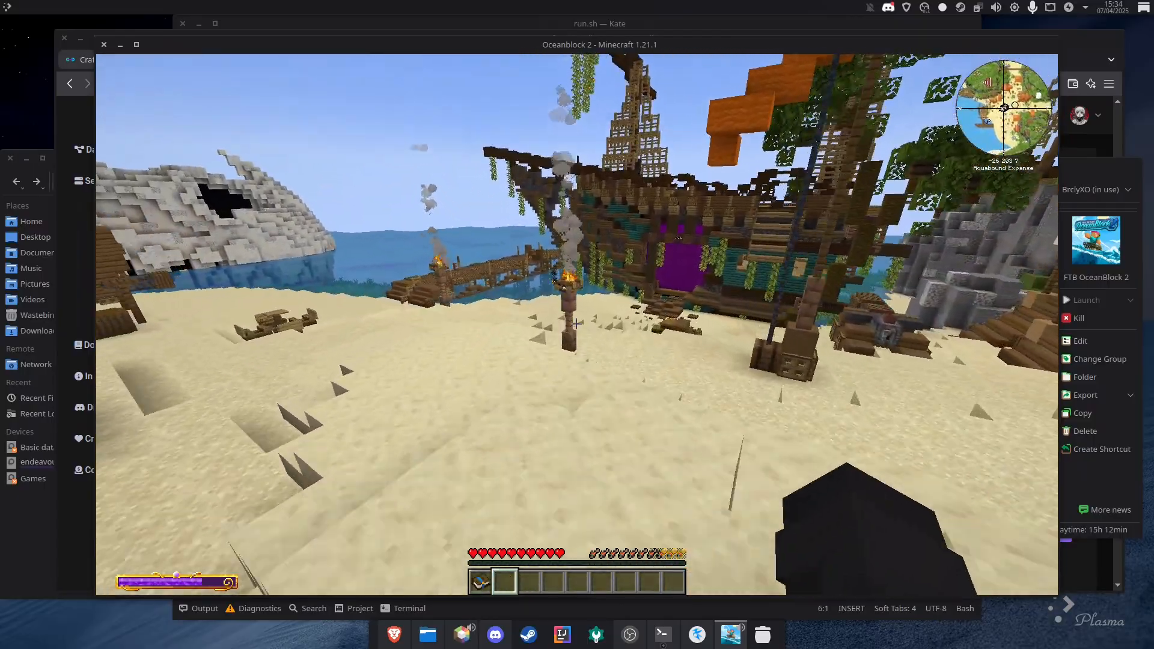
key("w")
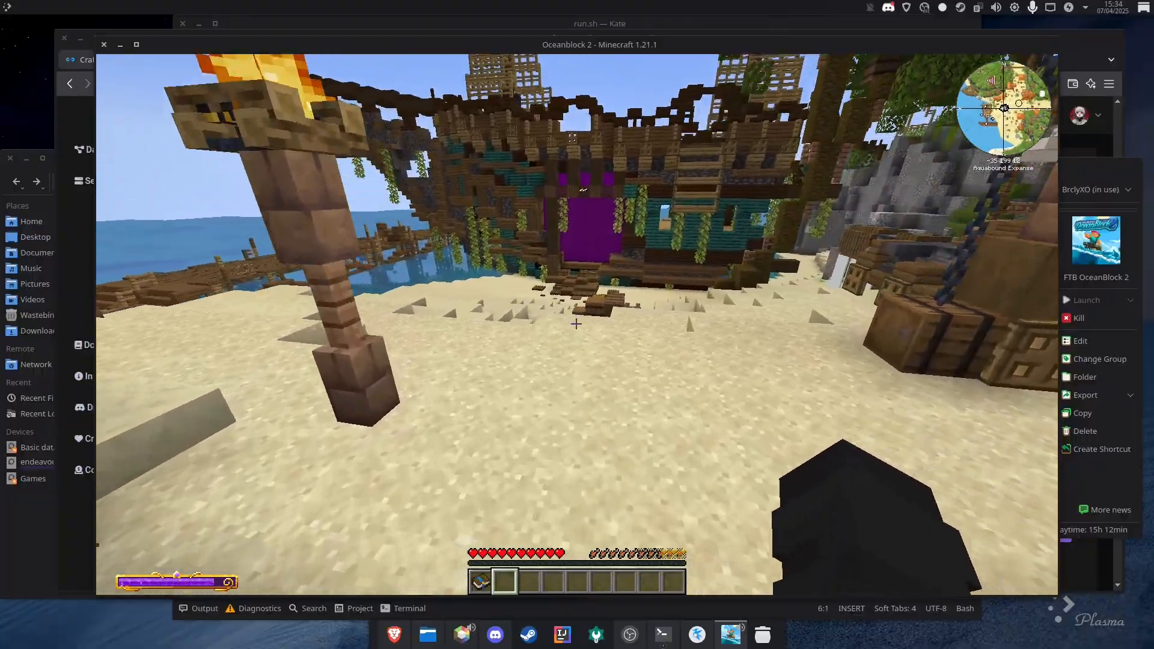
key("w")
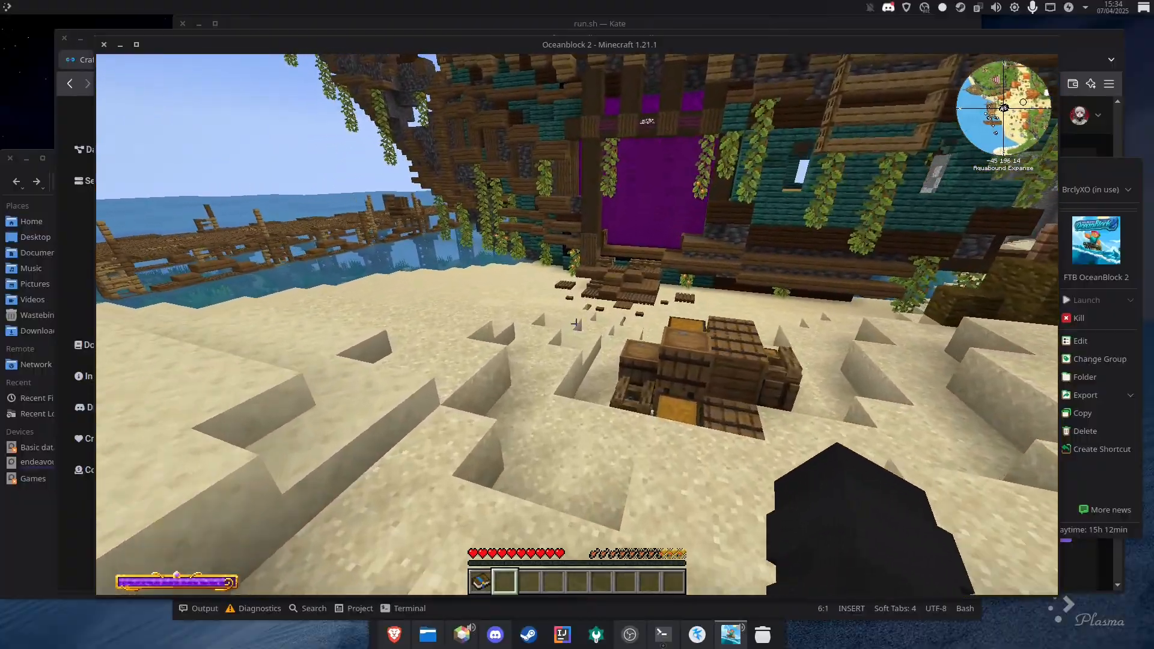
key("w")
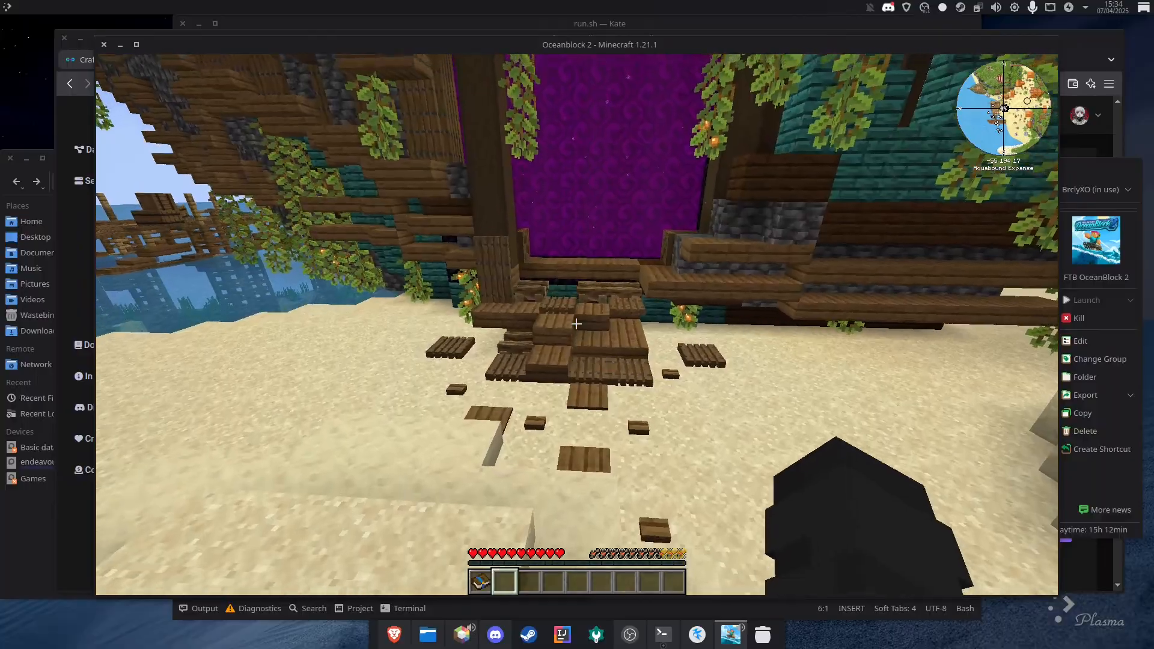
key("w")
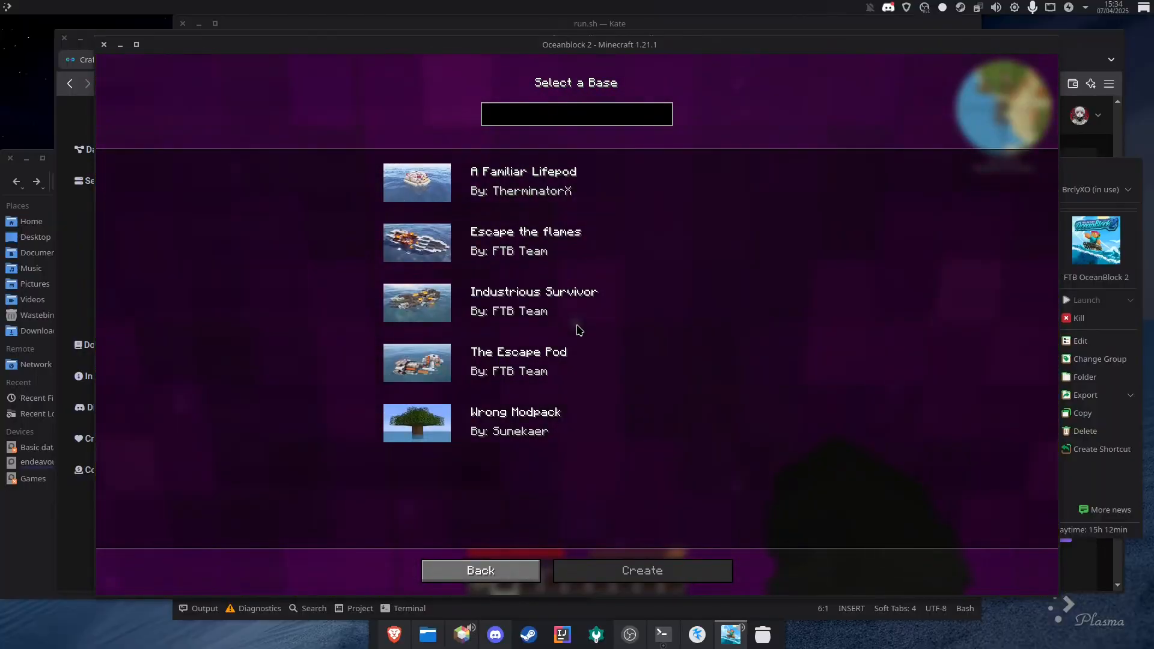
left_click(528, 176)
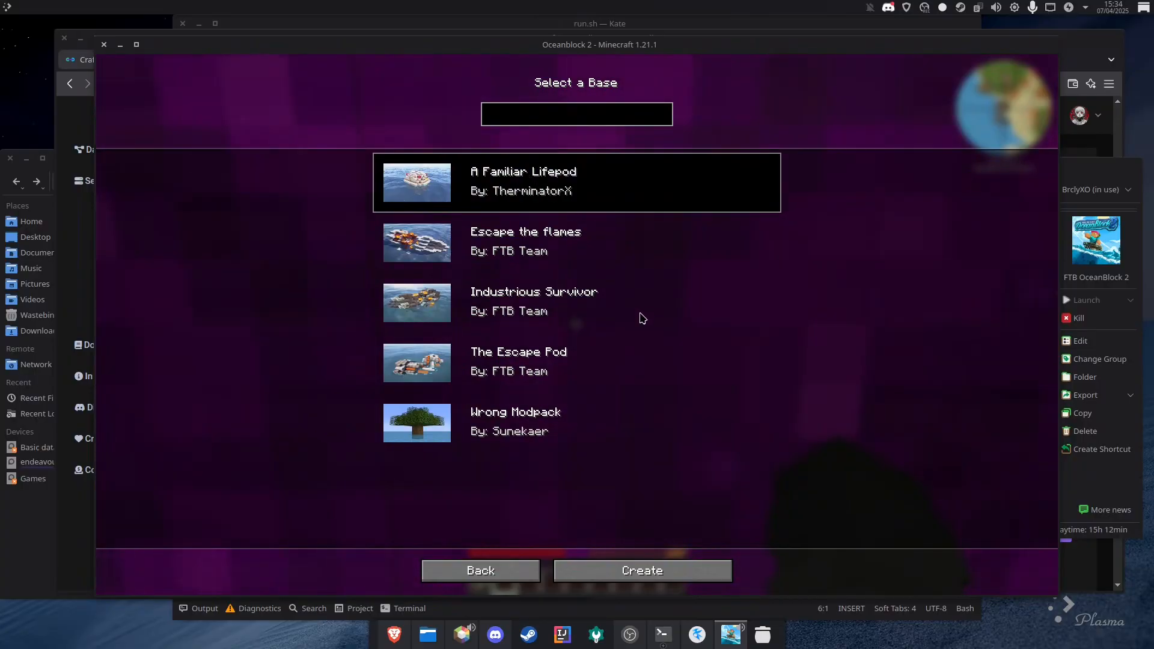
left_click(630, 565)
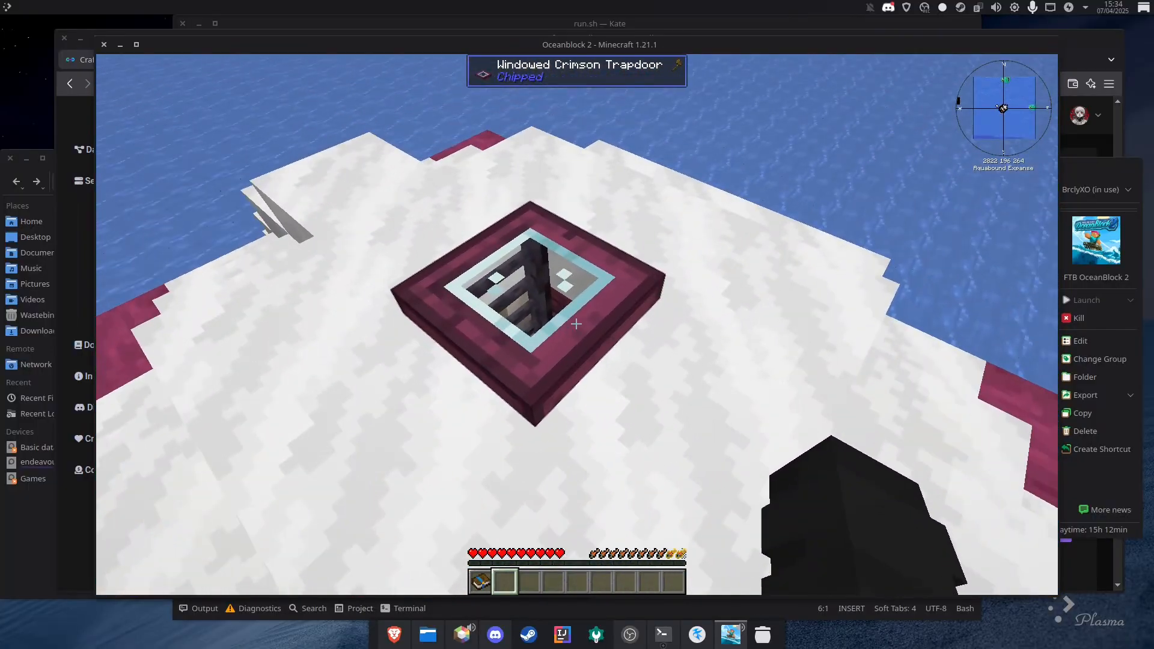
Open the lifepod's roof trapdoor, climb down to look inside, climb back out and toggle the trapdoor again.
right_click(576, 324)
key("w")
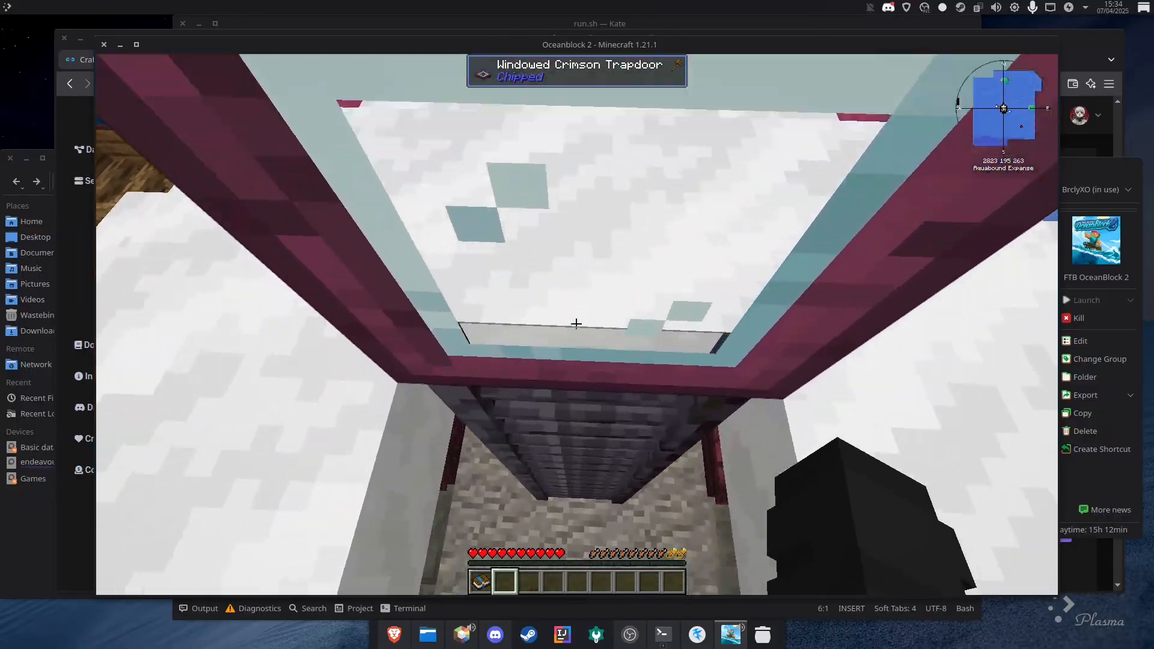
key("d")
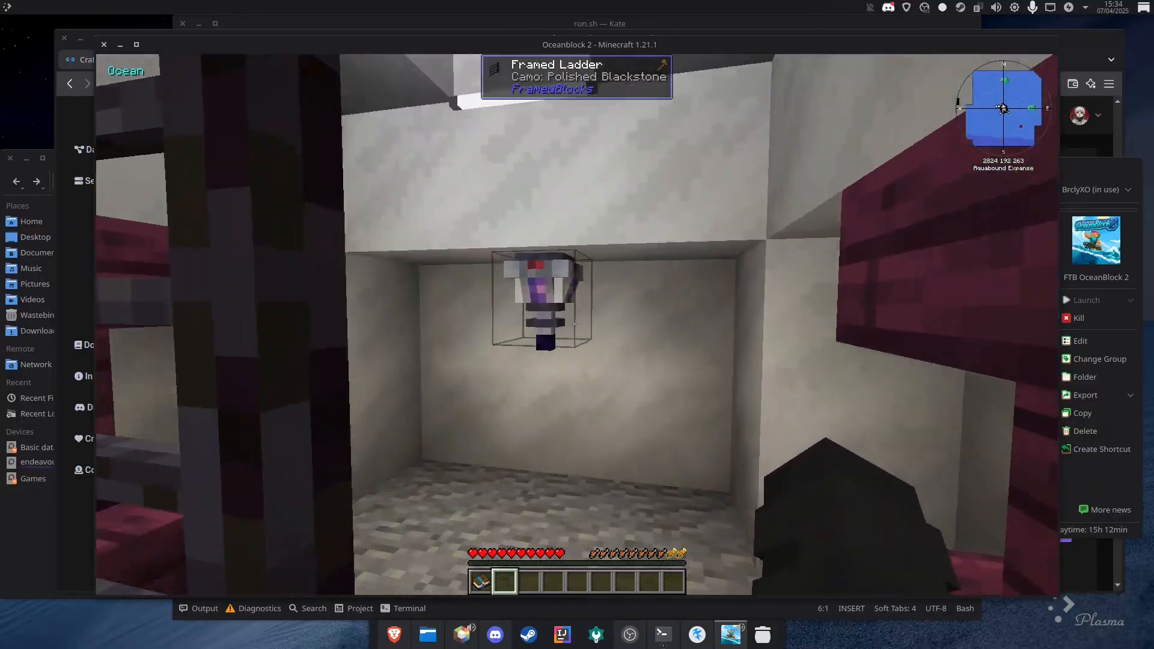
key("w")
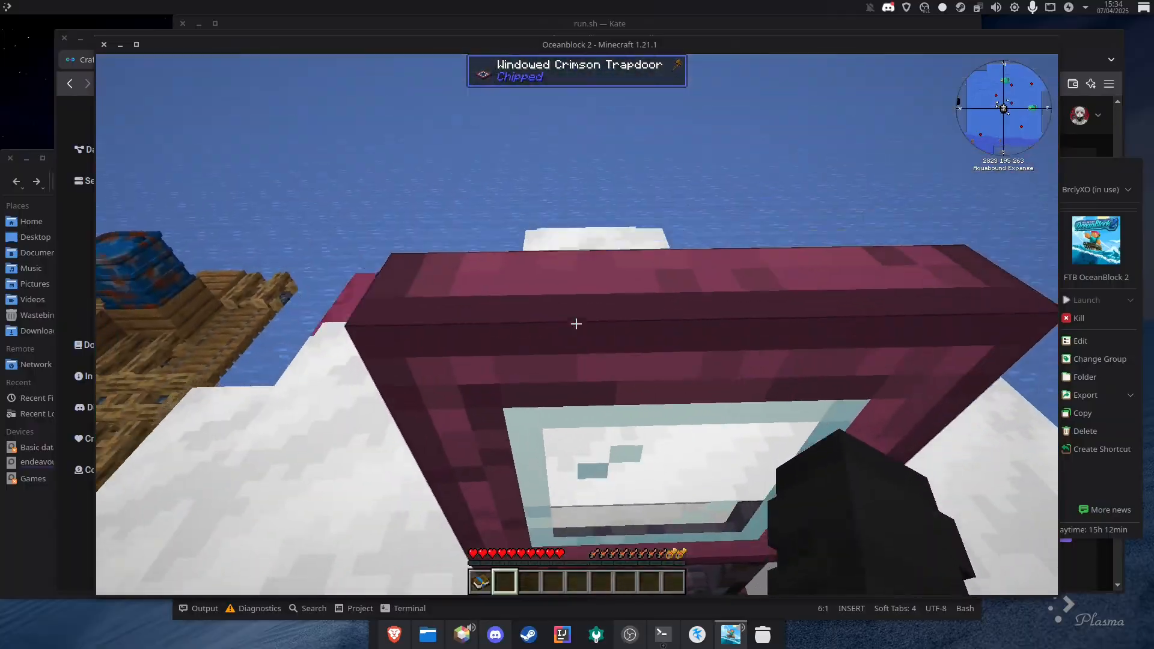
key("s")
right_click(576, 324)
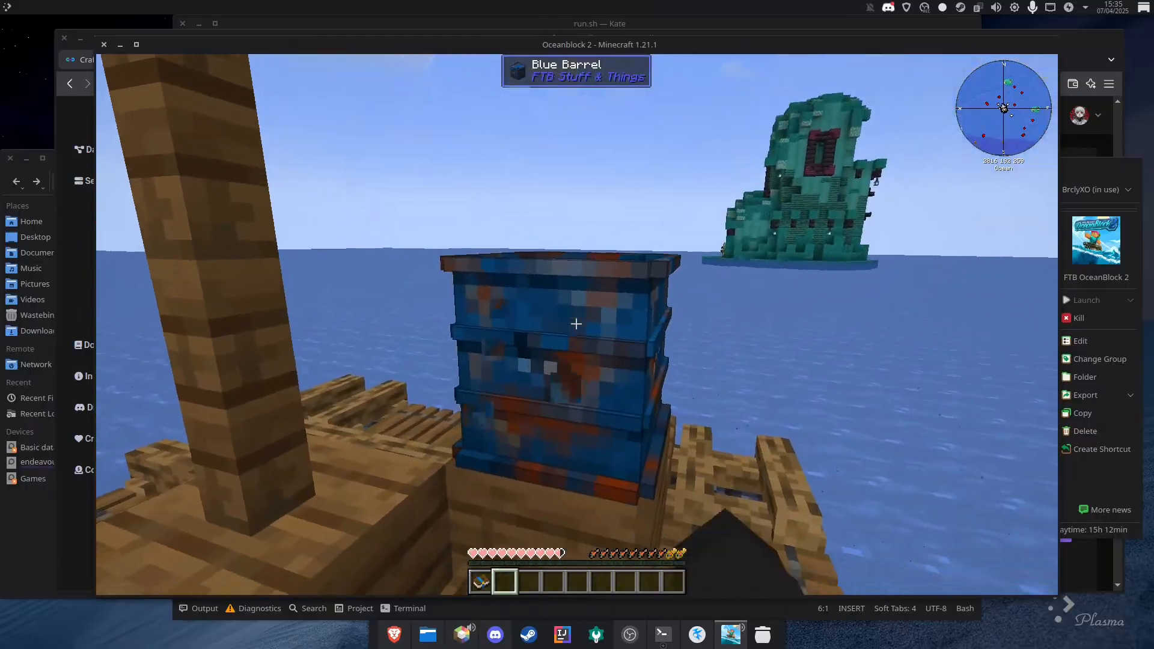
Break the Blue Barrel on the wooden raft, collect its contents, equip the Fluix Axe and check the inventory.
left_click(576, 324)
key("w")
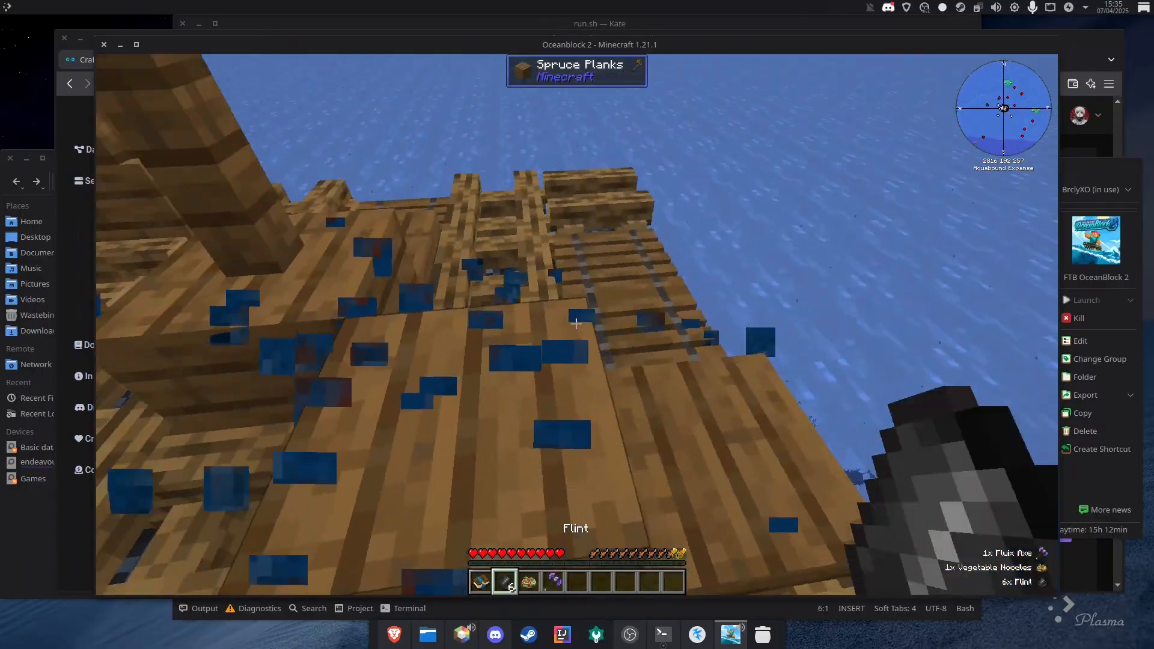
scroll(576, 324, "down", 2)
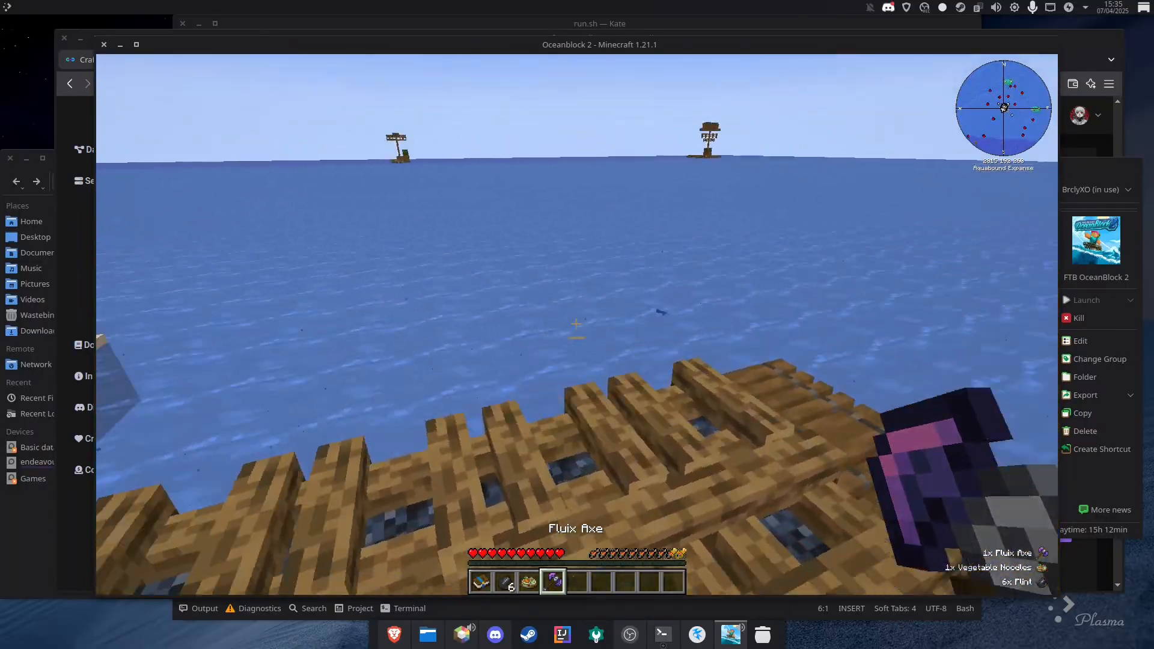
key("e")
key("e")
Climb the ladder back onto the lifepod's roof and look out over the surrounding ocean.
key("w")
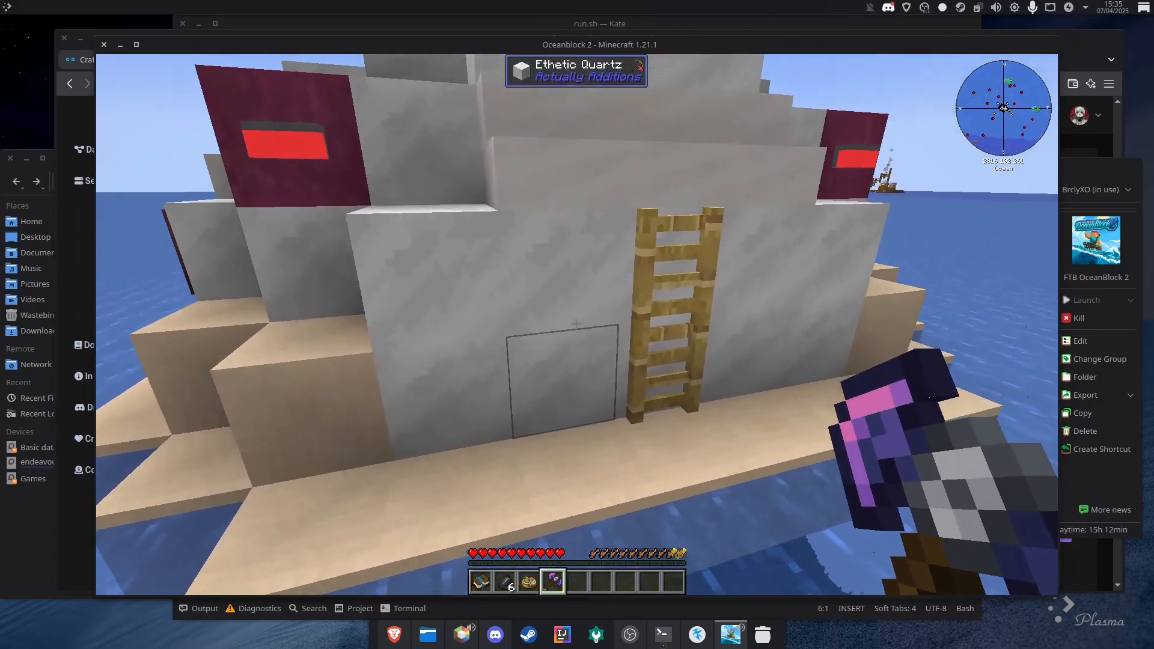
key("w")
key("space")
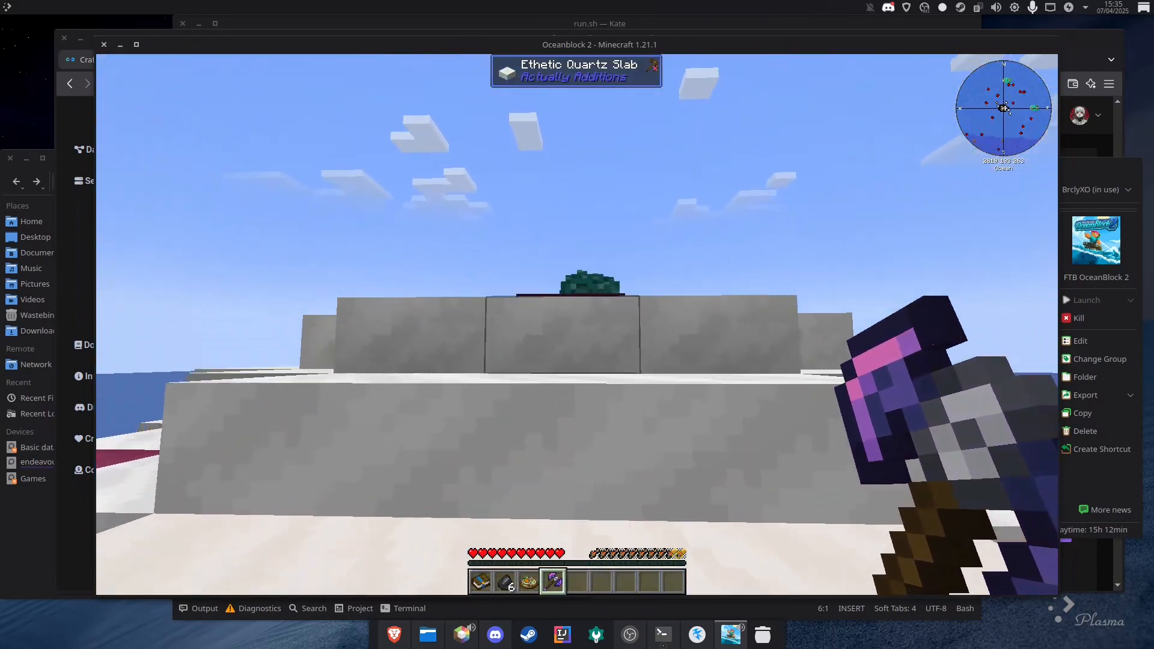
key("w")
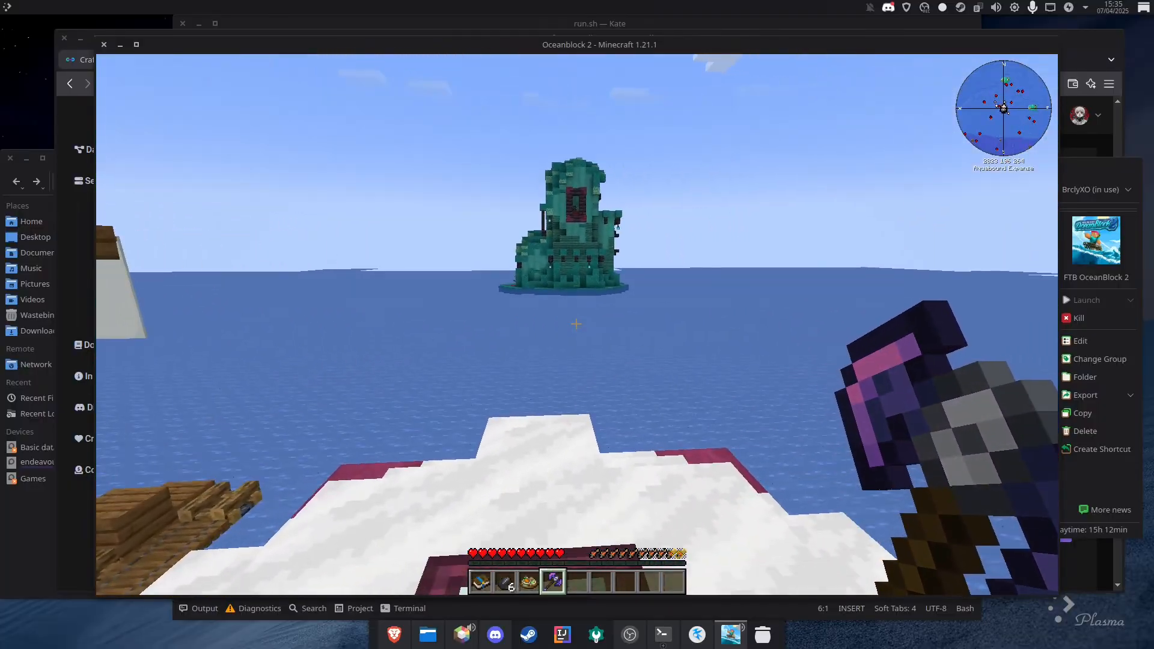
Disconnect from Crafty Server, leave the multiplayer list and quit the OceanBlock 2 game.
key("Escape")
left_click(576, 325)
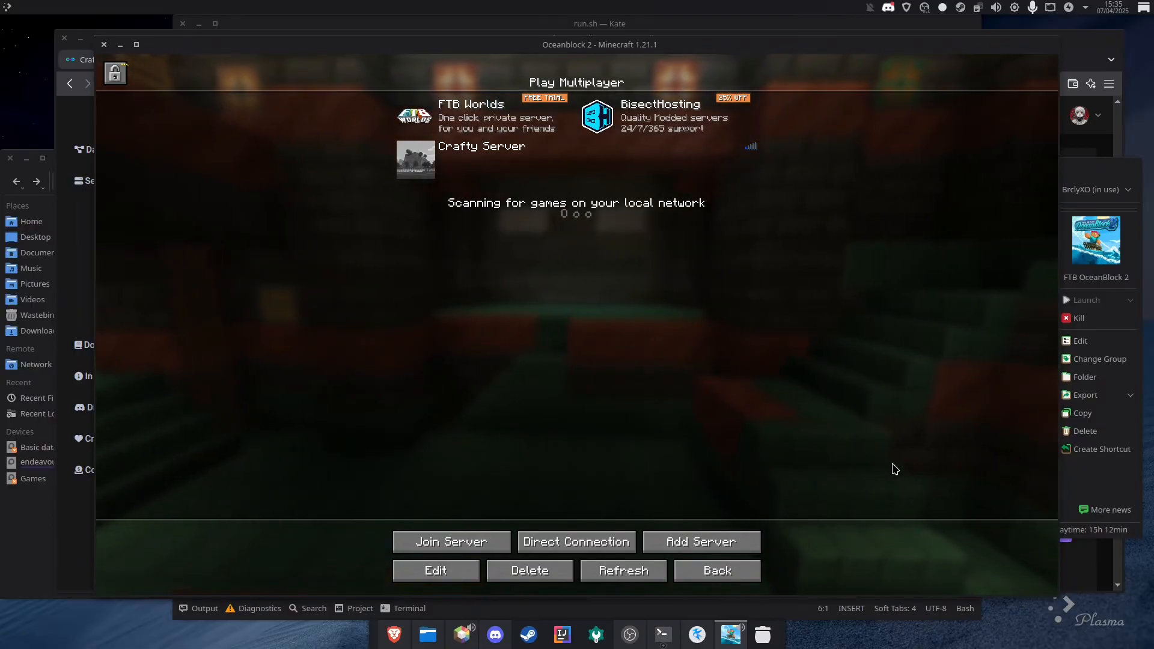
left_click(733, 571)
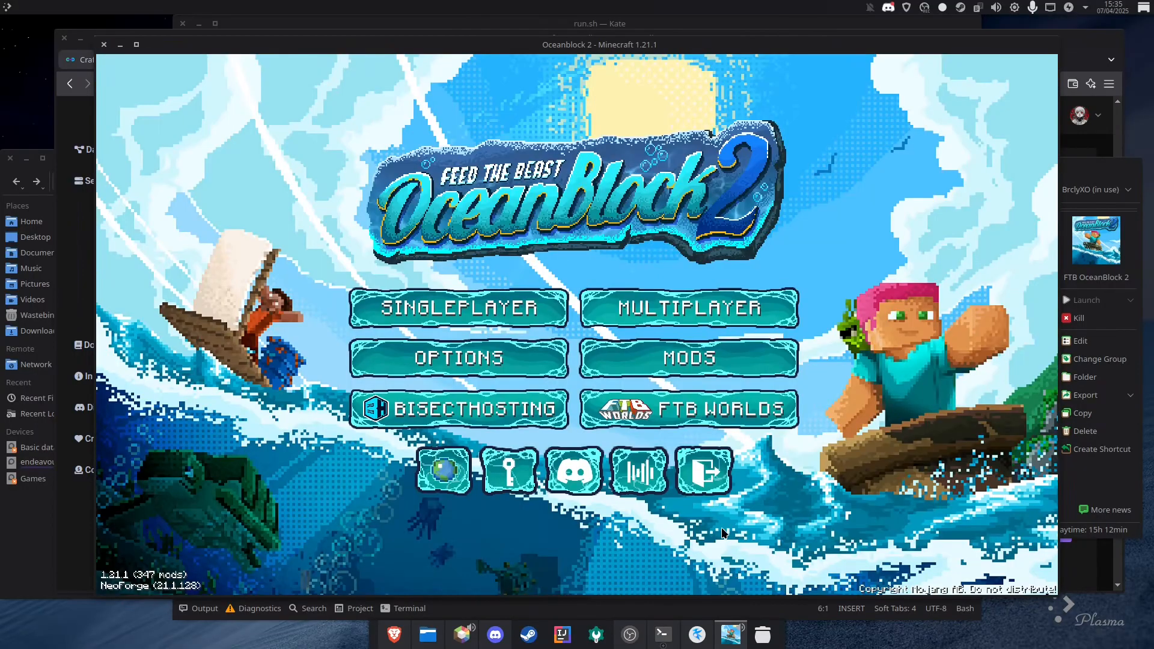
left_click(706, 472)
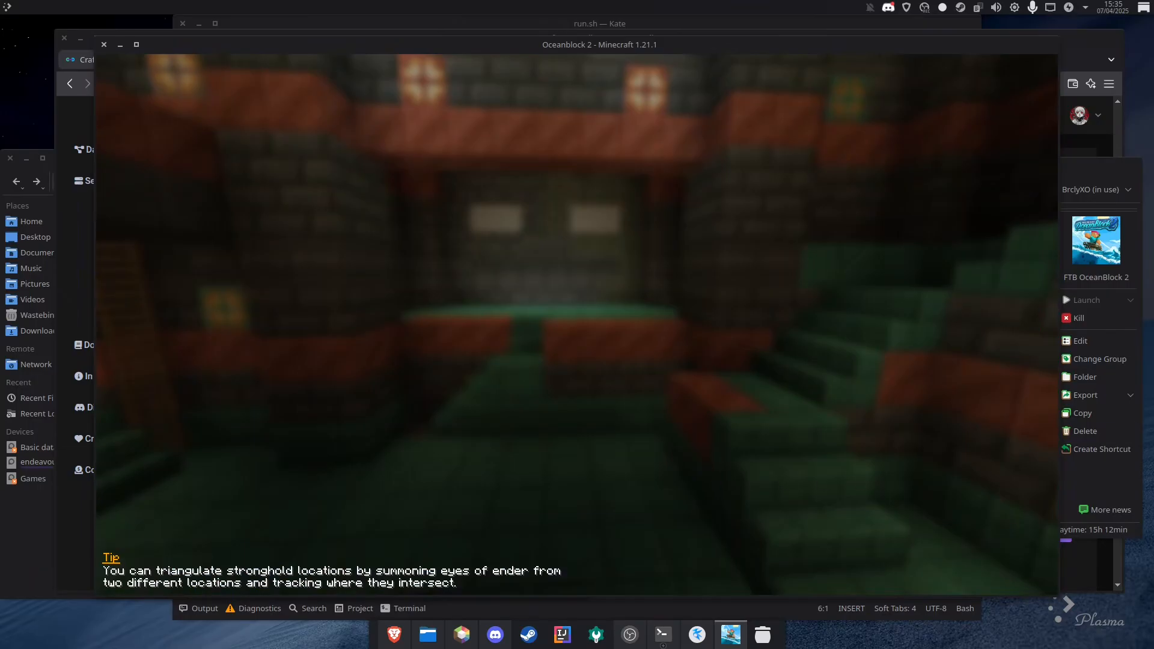
Switch to Crafty Controller in the browser, stop the server and close the Prism Launcher console window.
left_click(394, 635)
left_click(795, 570)
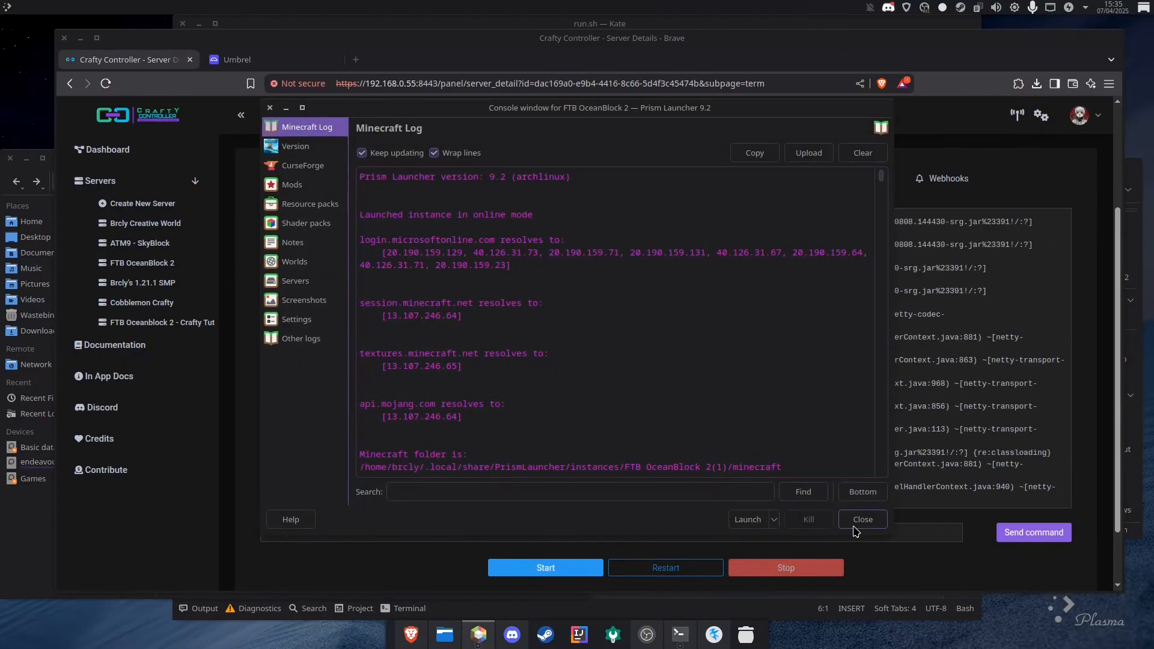
left_click(854, 528)
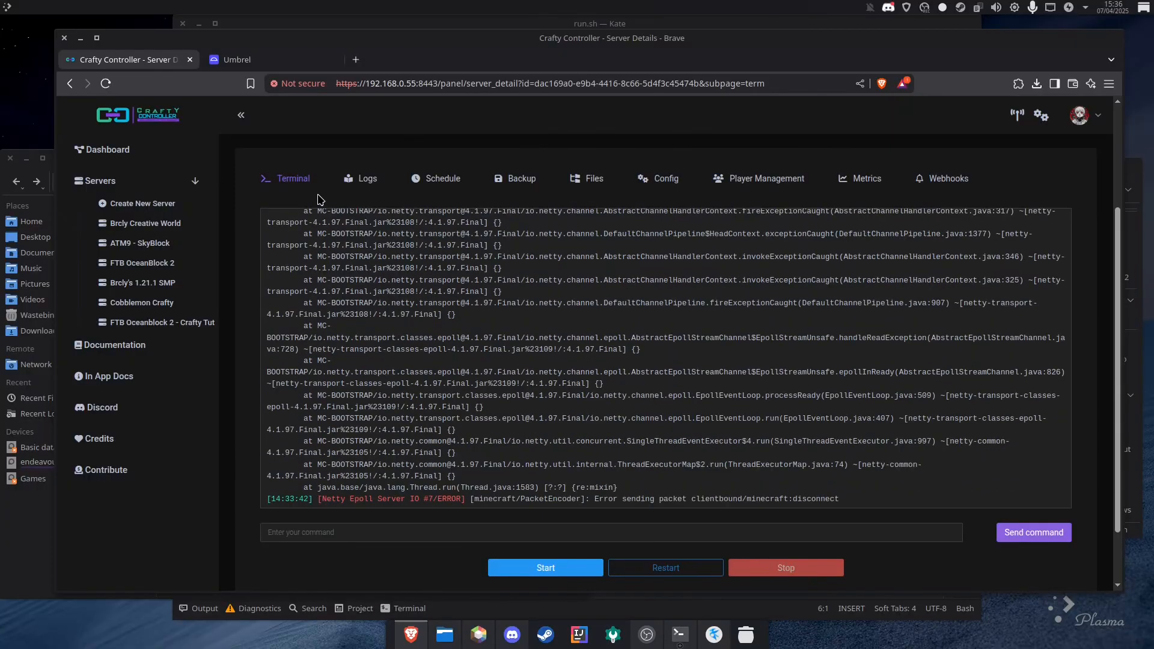
Reload the server's terminal output and review the shutdown and world-saving log entries.
left_click(293, 180)
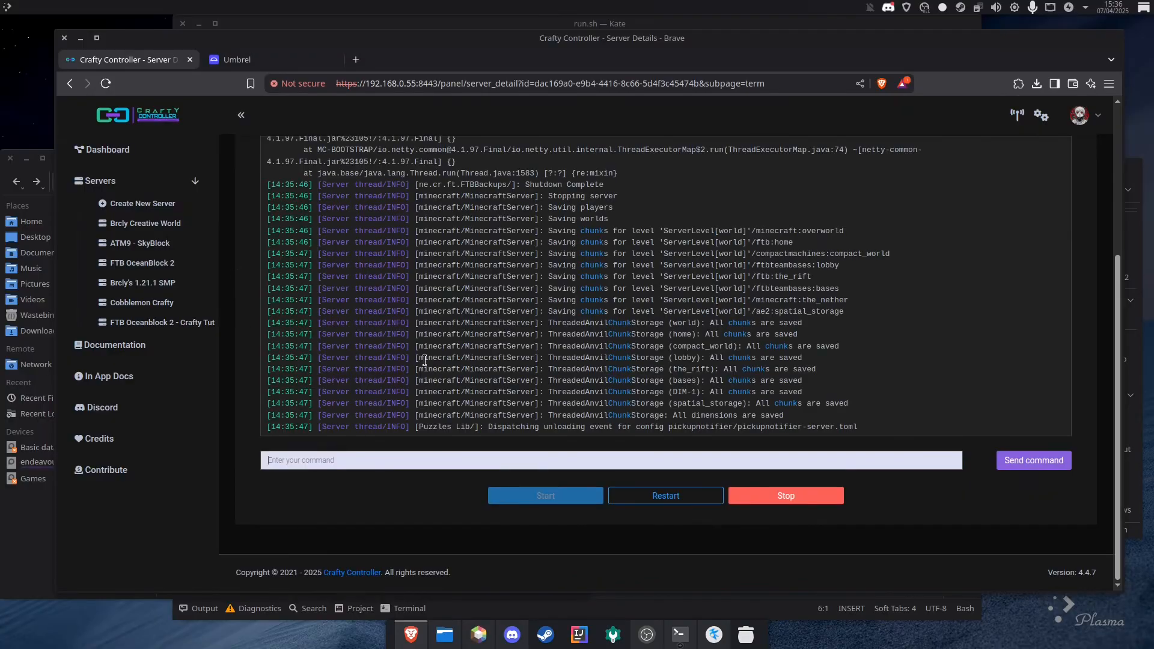
left_click_drag(524, 184, 869, 421)
left_click(871, 428)
scroll(271, 474, "up", 3)
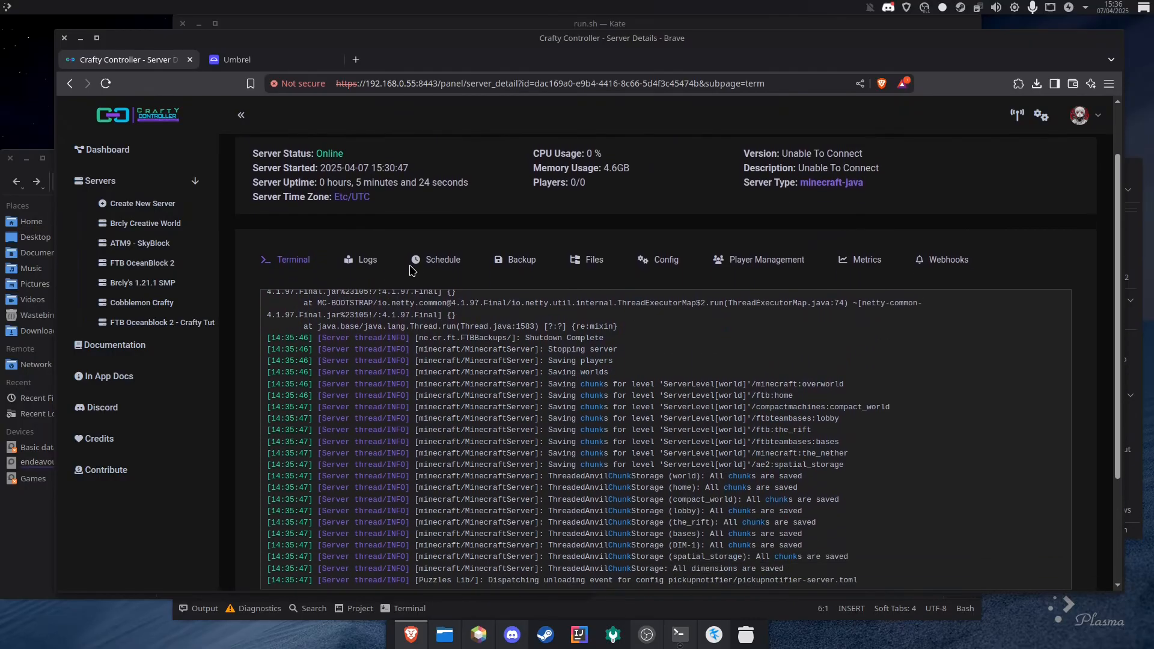
Look over the server's backup and configuration pages and check the server status on its terminal page.
left_click(574, 261)
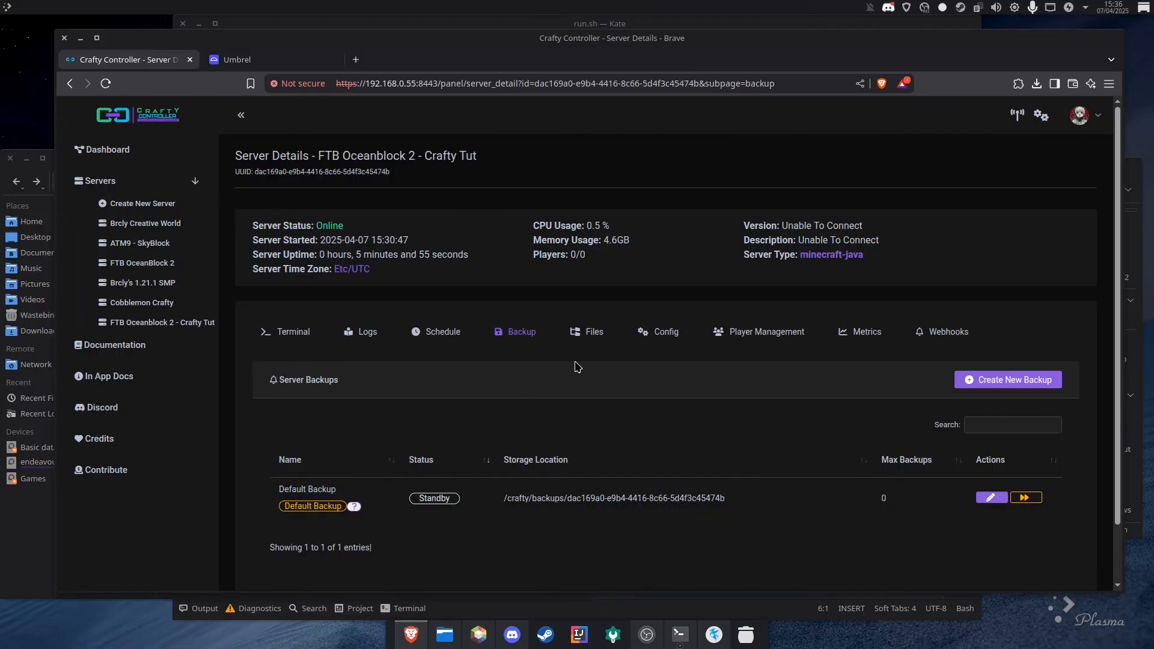
left_click(655, 335)
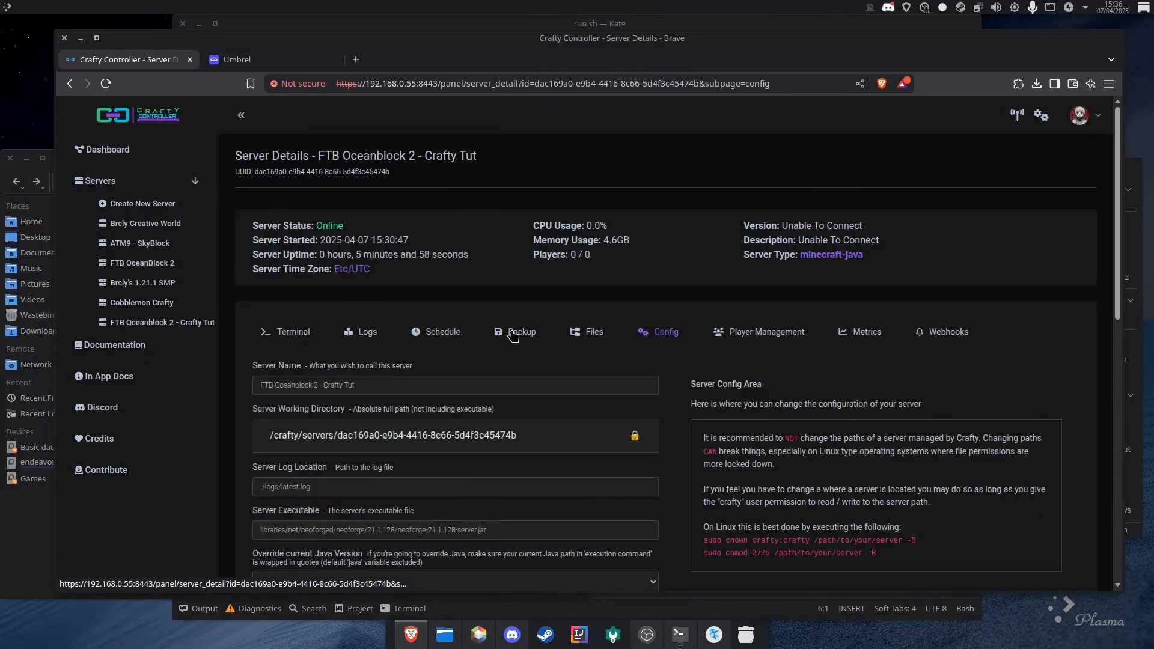
left_click(513, 334)
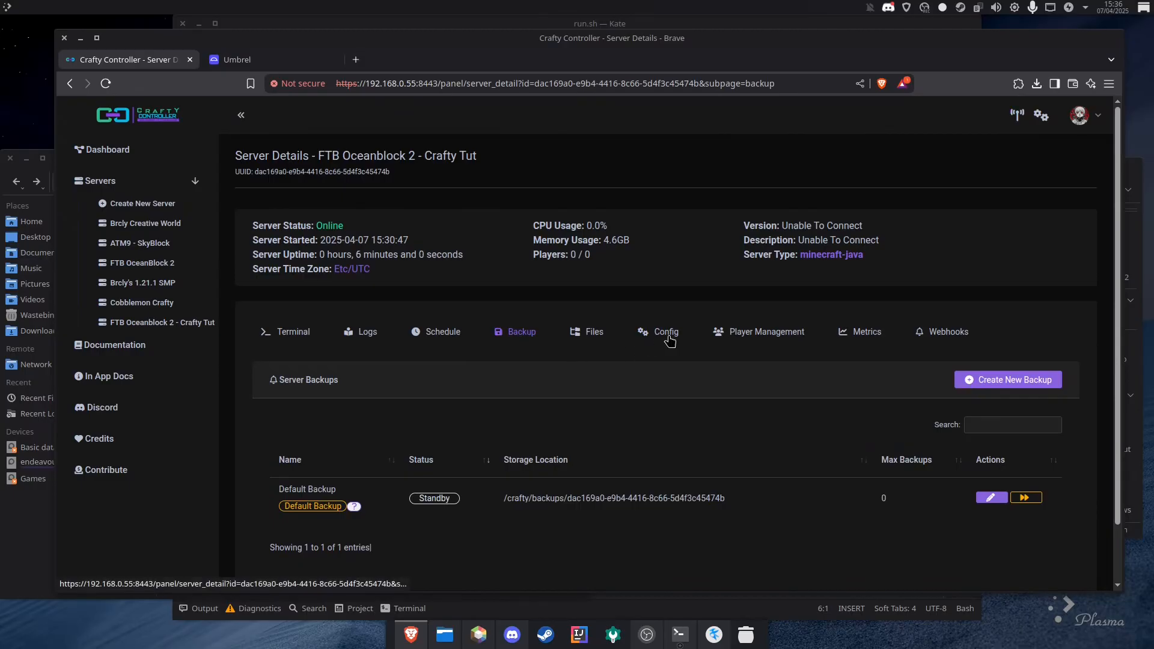
left_click(289, 336)
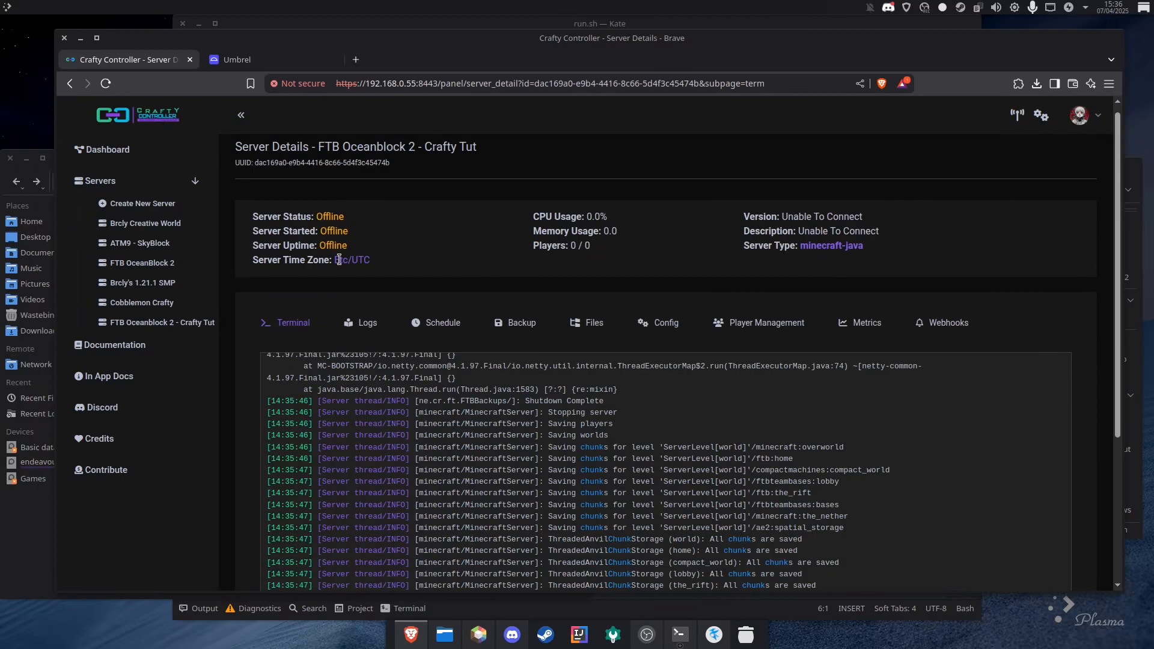
Run the Default Backup for the server and open its details to check the size of the resulting archive.
left_click(592, 327)
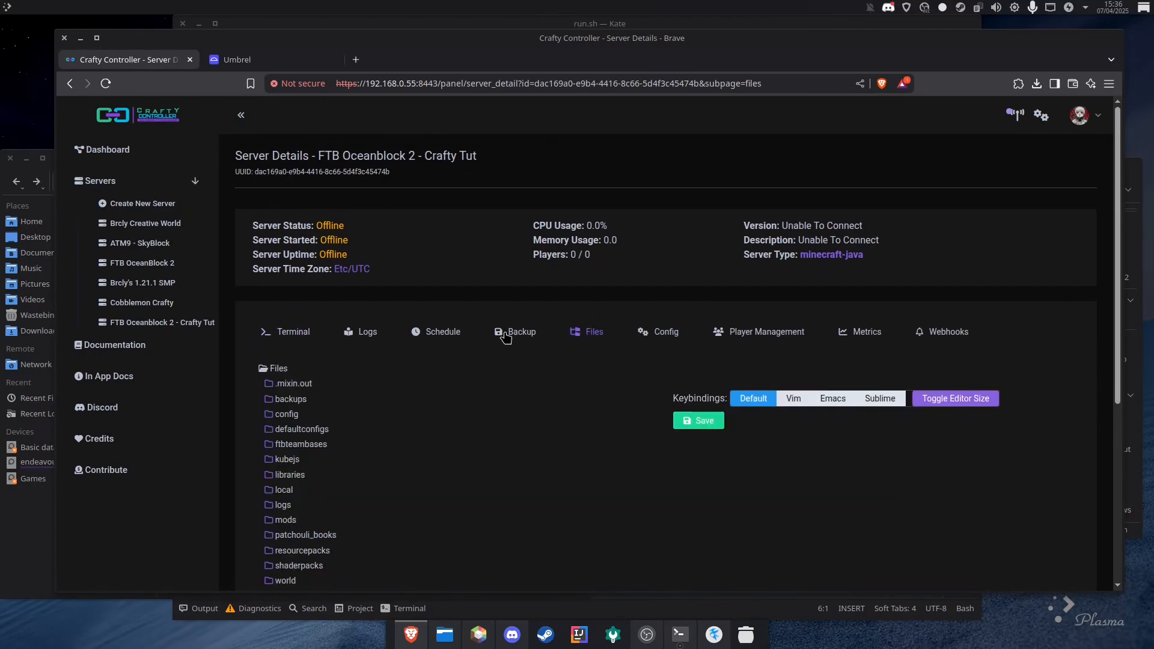
left_click(514, 338)
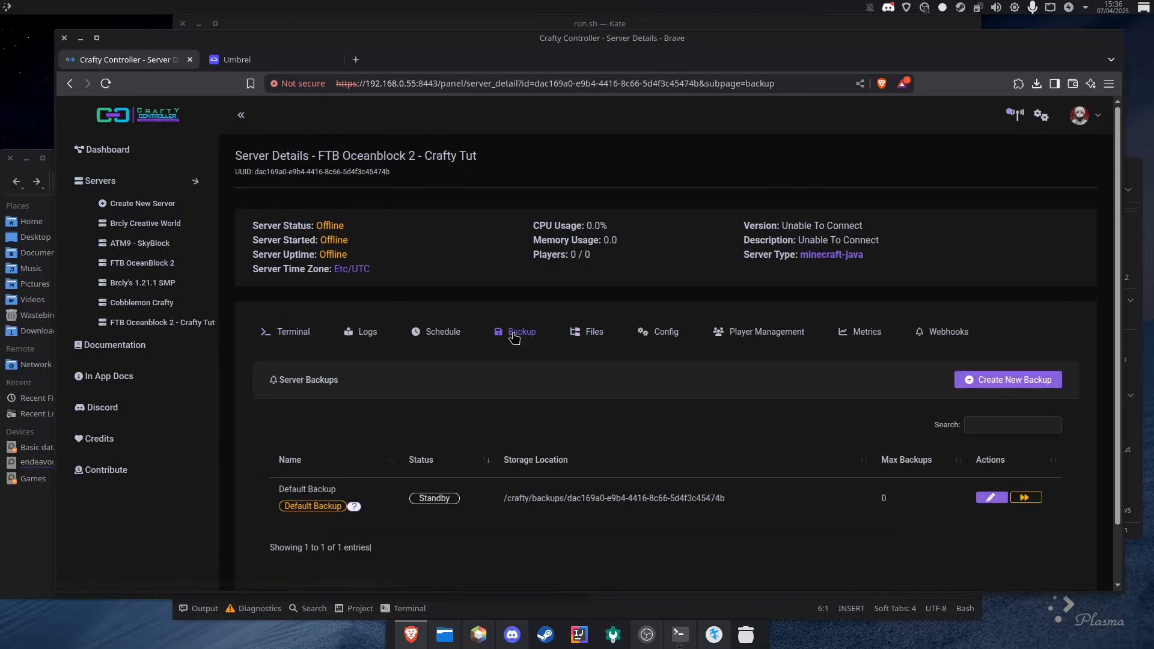
left_click(1025, 498)
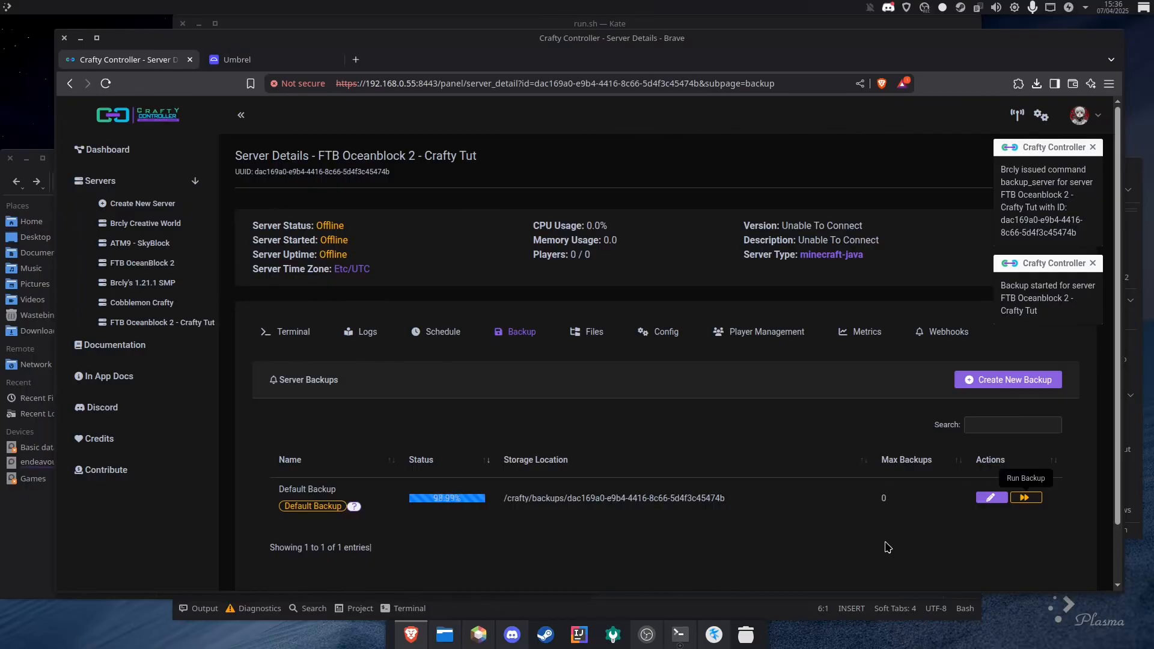
left_click(992, 498)
left_click_drag(947, 464, 968, 468)
left_click(949, 466)
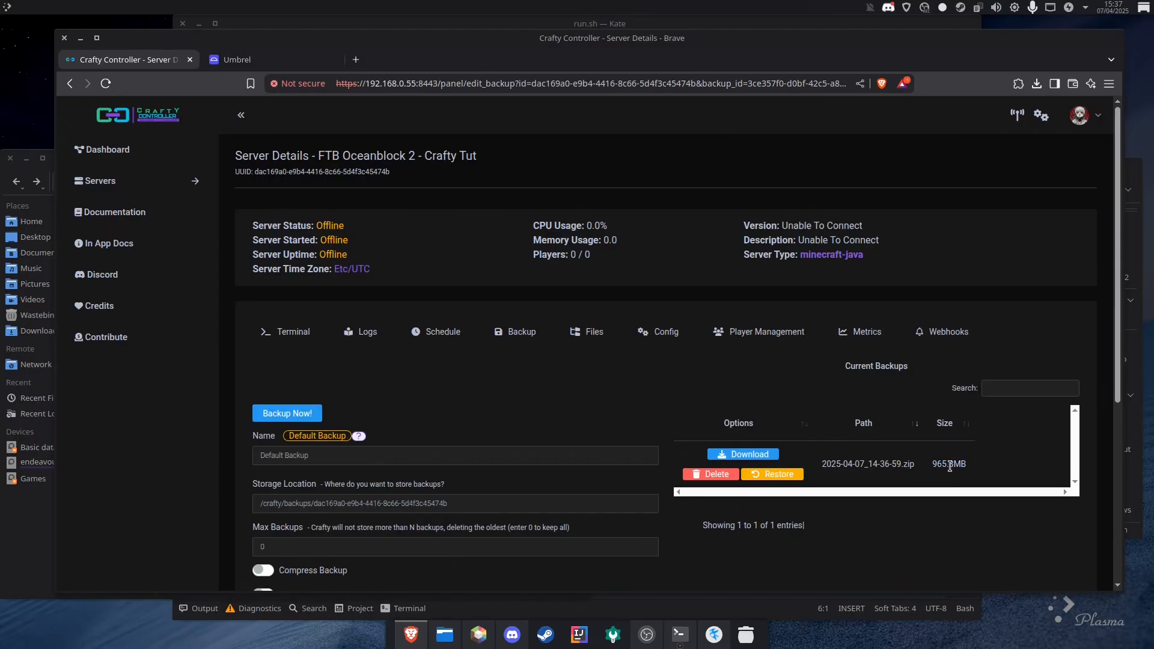
Download the 2025-04-07_14-36-59.zip server backup to the Downloads folder as "FTB Oceanblock 2 - Backup.zip".
left_click(739, 455)
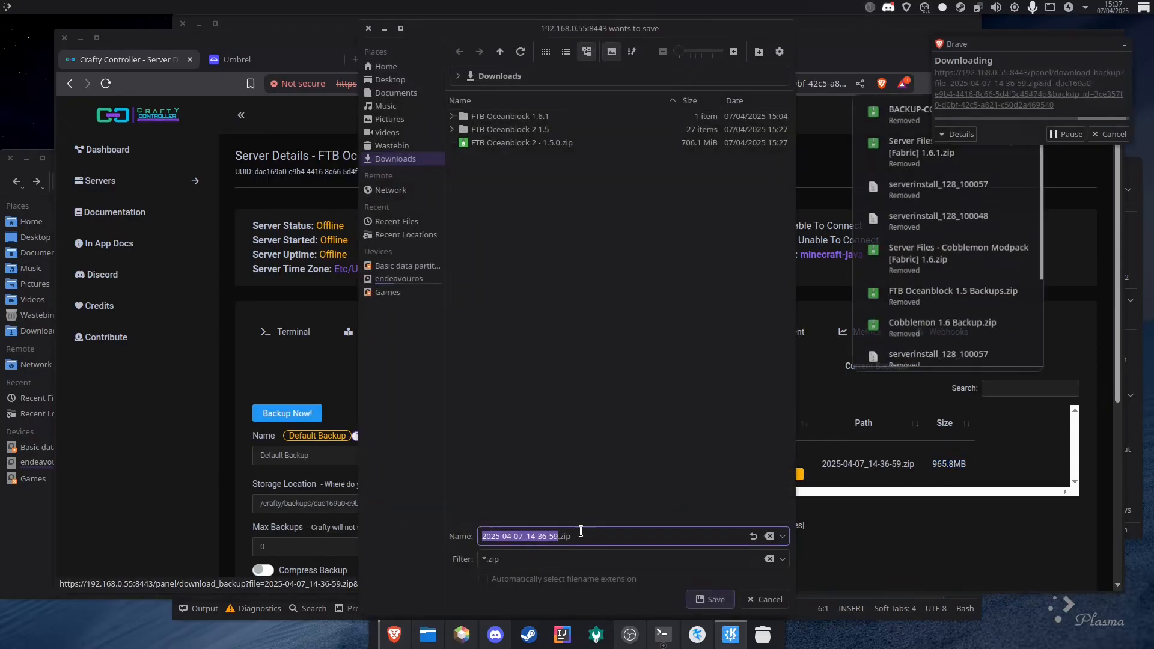
type("FTB OCe")
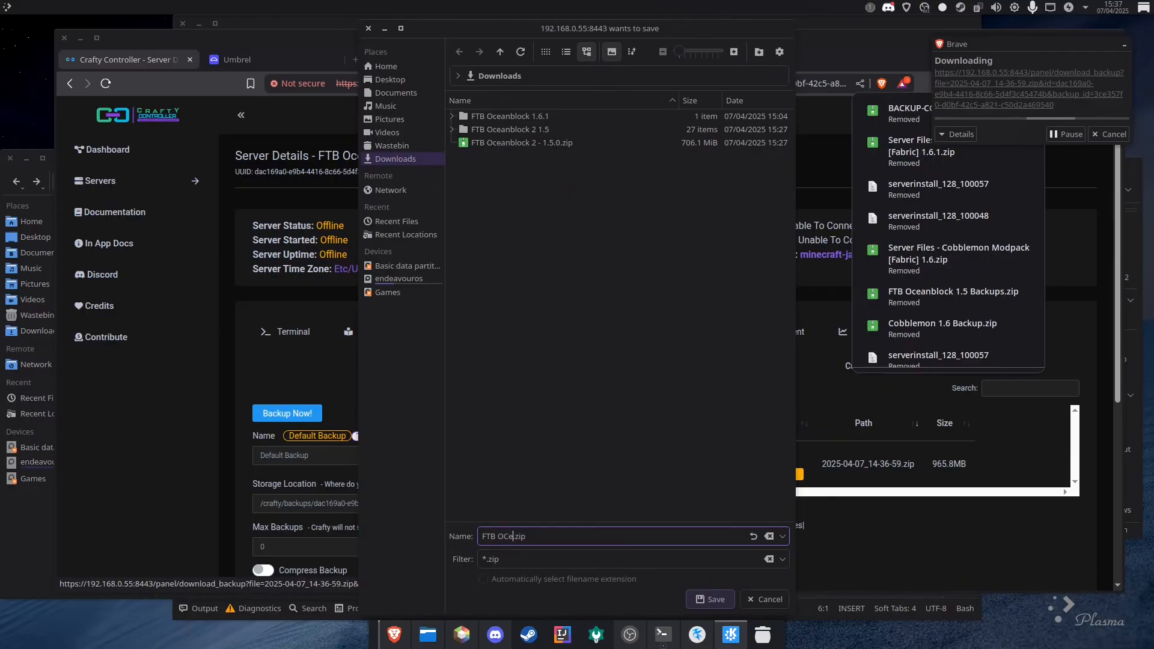
key("BackSpace")
type("ceanbl")
type("ock 2 - Ba")
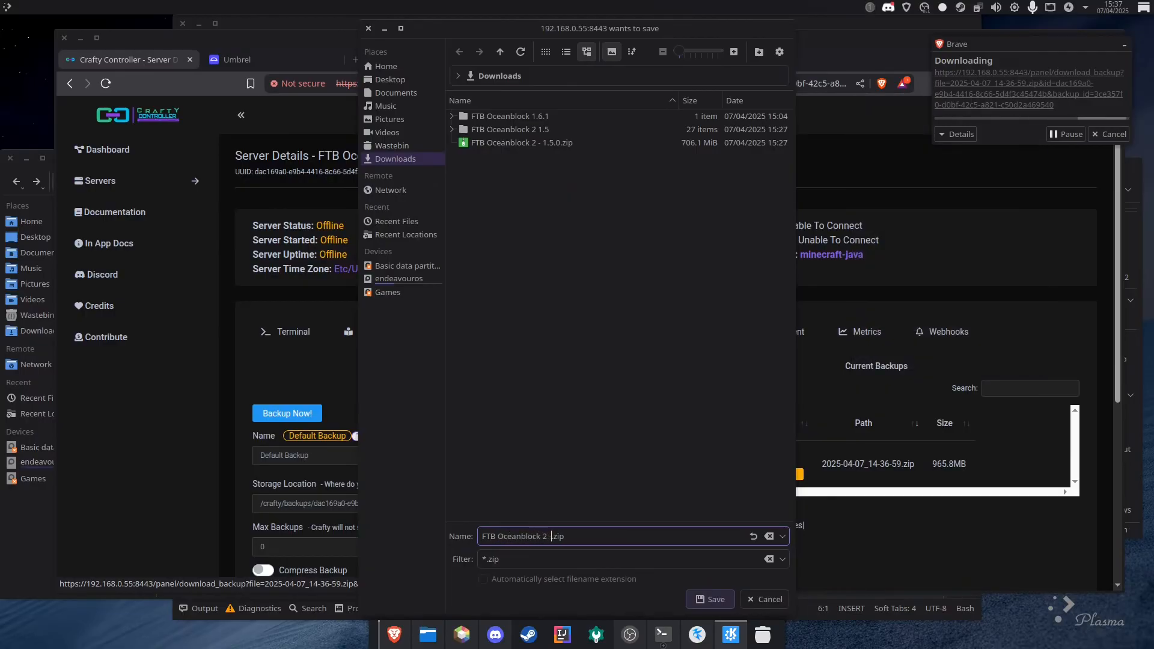
type("ckup")
key("Return")
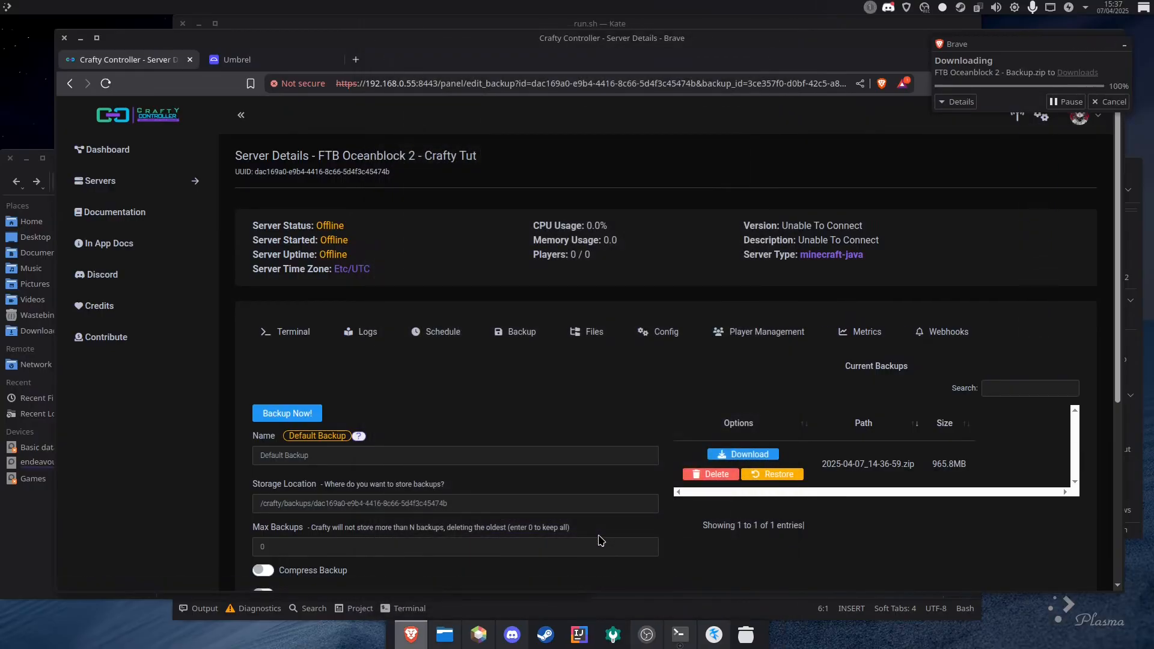
Switch to the Dolphin file manager and extract "FTB Oceanblock 2 - Backup.zip" within the Downloads folder.
left_click(445, 634)
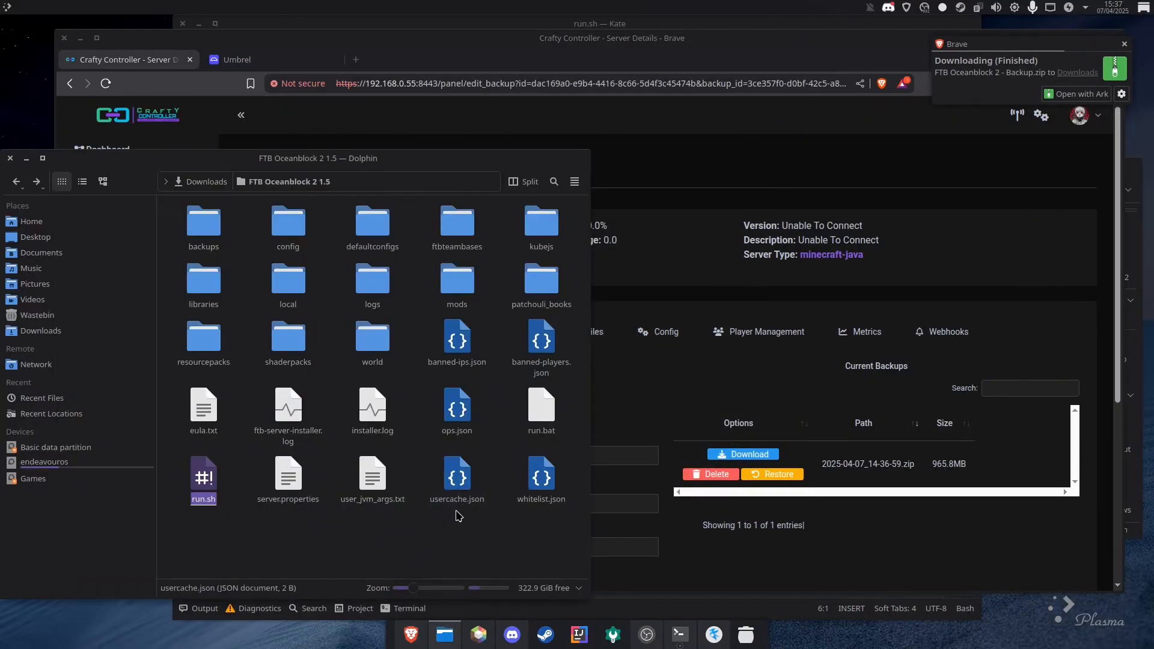
left_click(198, 180)
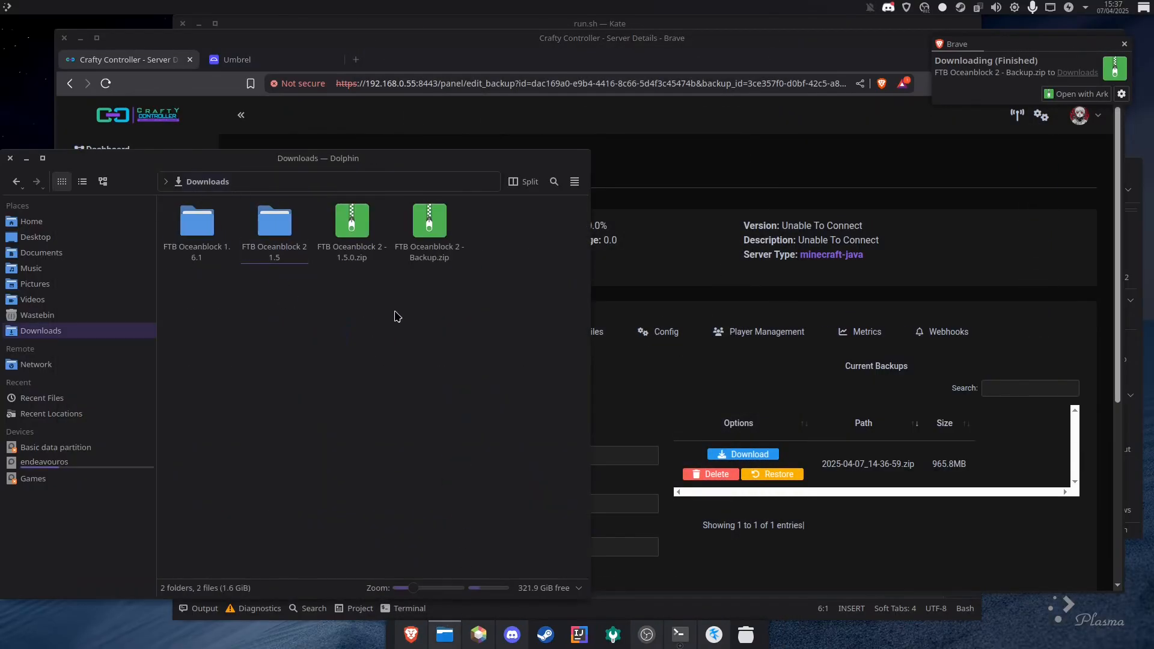
right_click(430, 237)
mouse_move(490, 446)
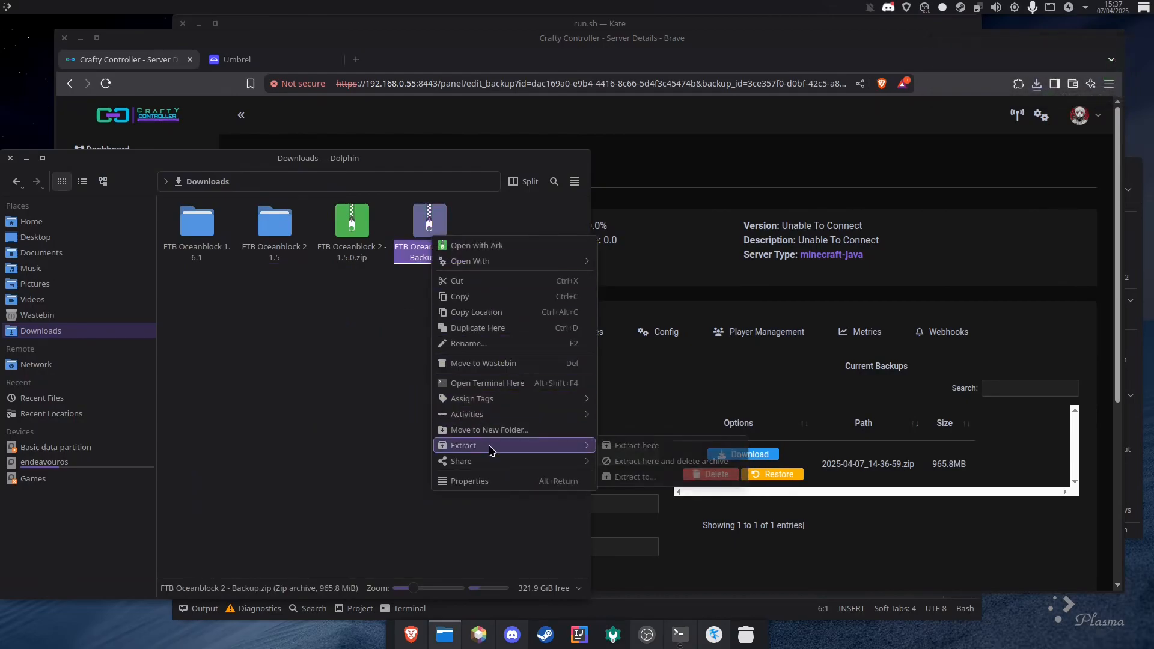
left_click(639, 452)
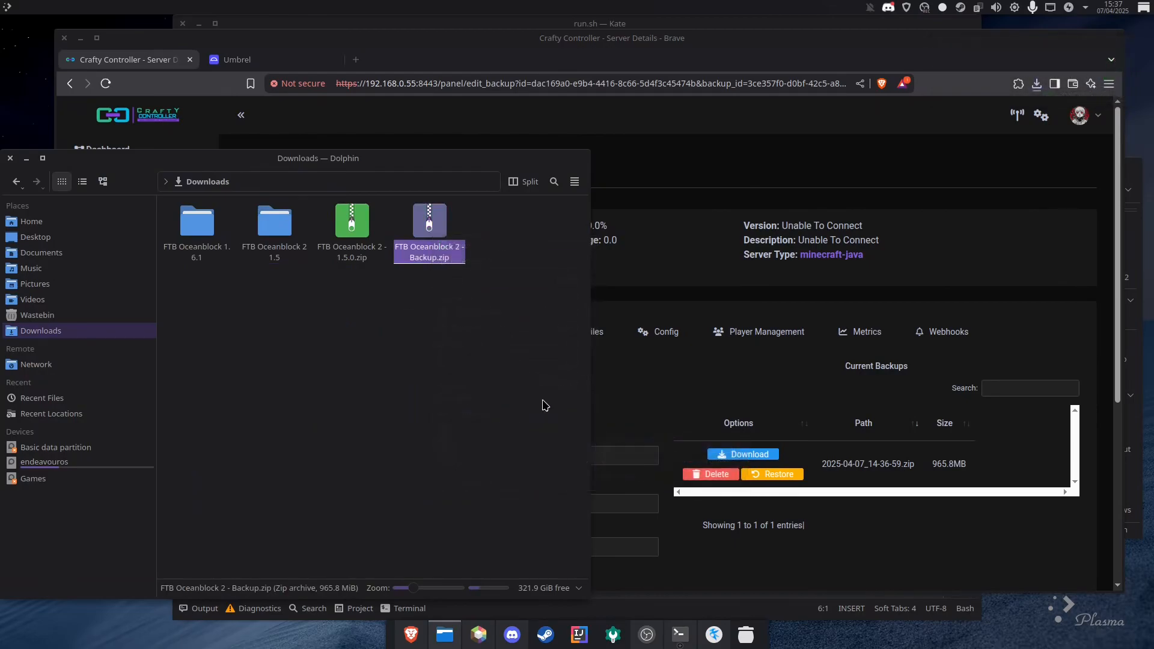
left_click_drag(366, 154, 530, 175)
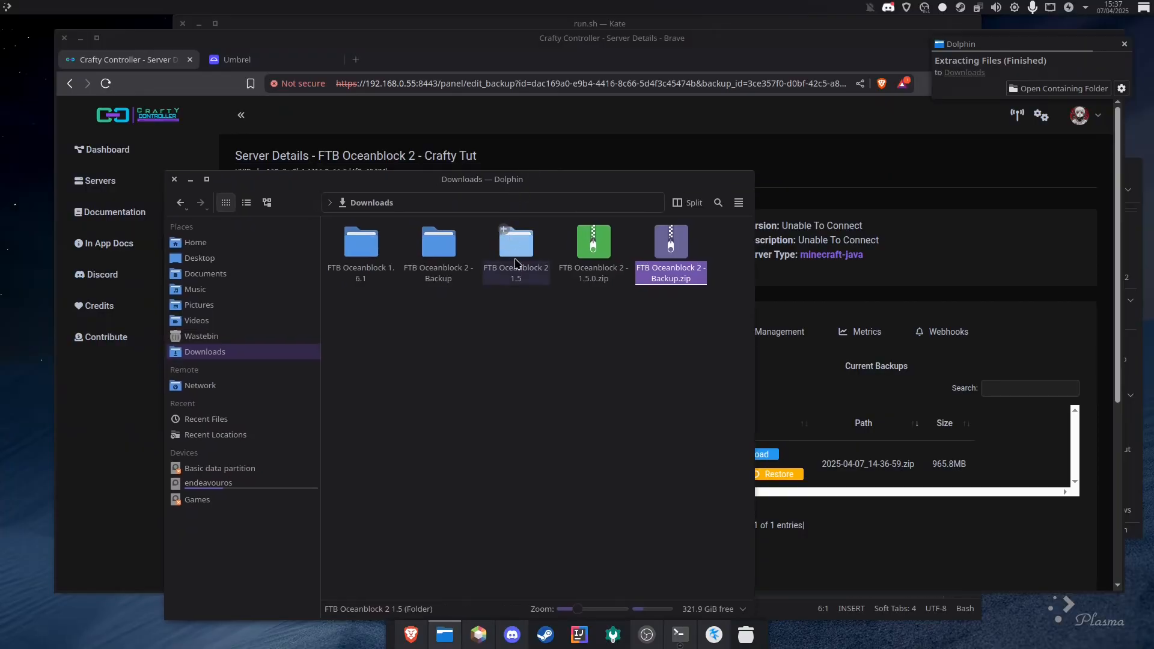
Look over the files in the extracted FTB Oceanblock 2 - Backup folder and return to Downloads.
double_click(430, 246)
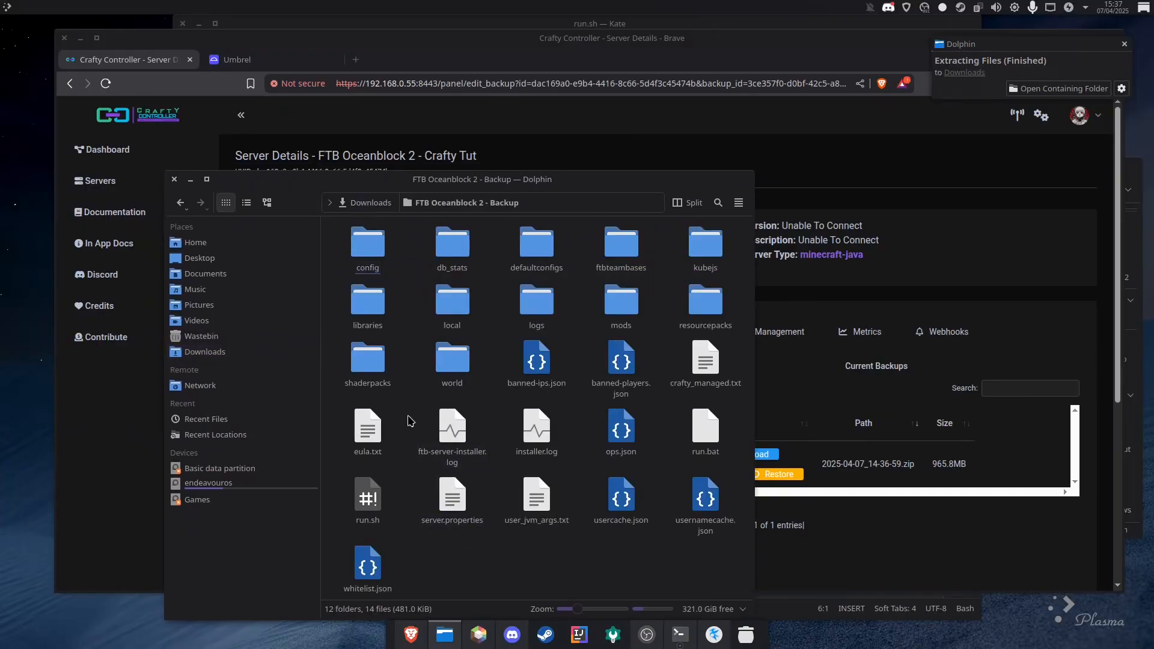
left_click_drag(340, 598, 736, 226)
left_click(532, 594)
left_click(373, 201)
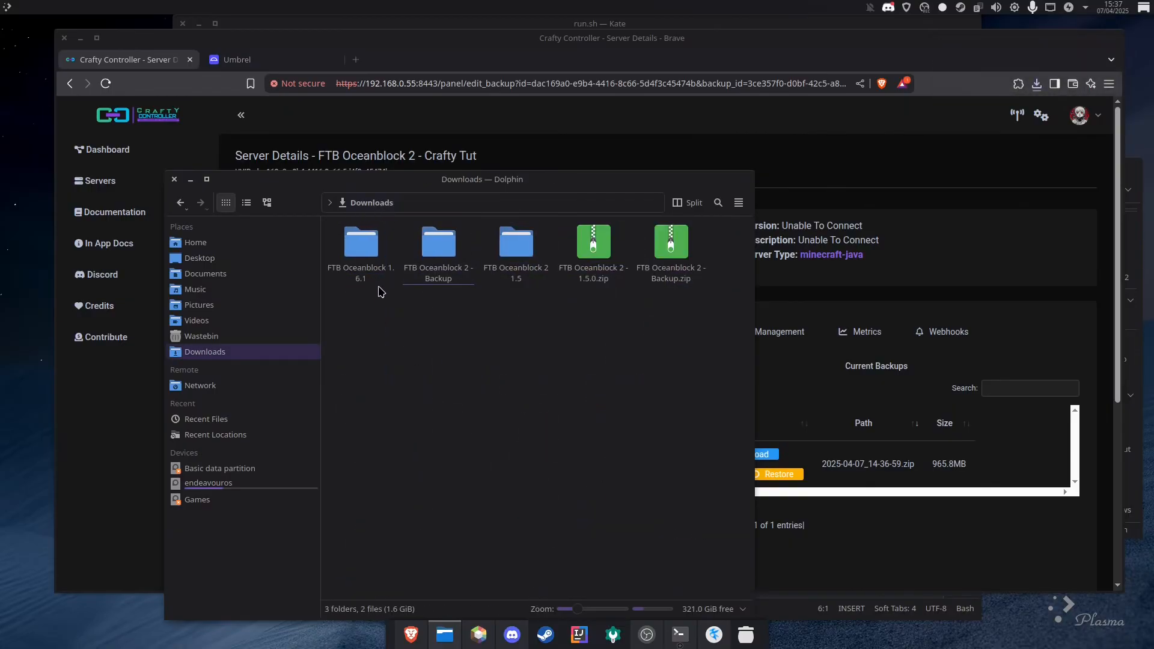
Open a terminal in the FTB Oceanblock 1.6.1 folder and run the serverinstall_128_100057 installer.
left_click(362, 247)
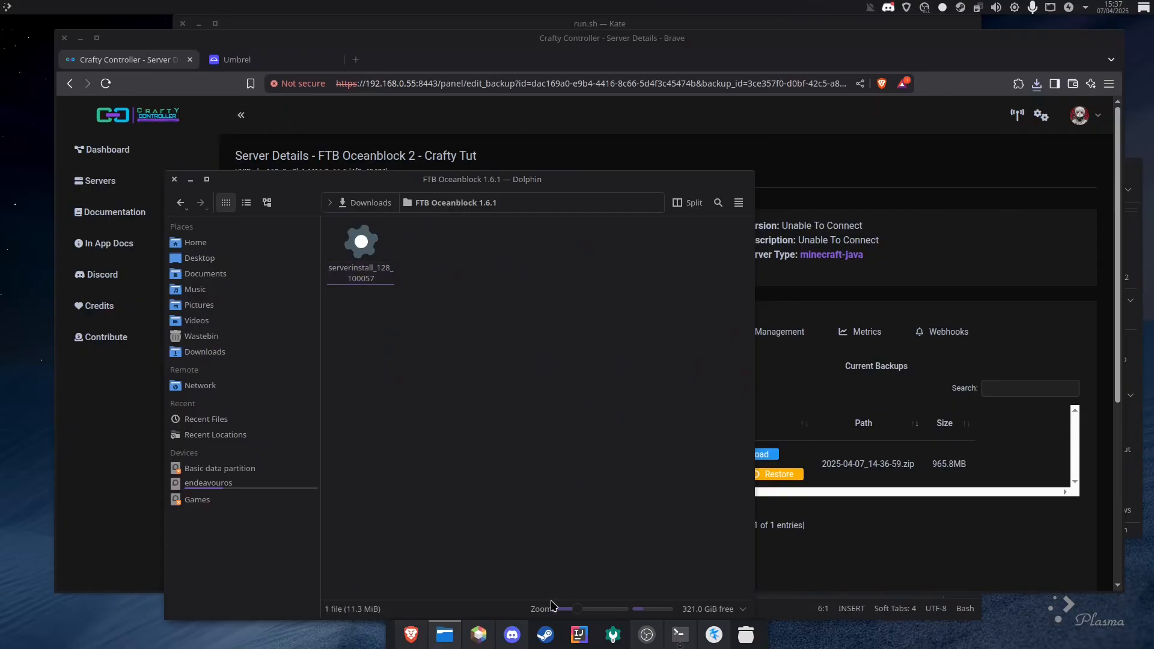
right_click(428, 305)
left_click(495, 421)
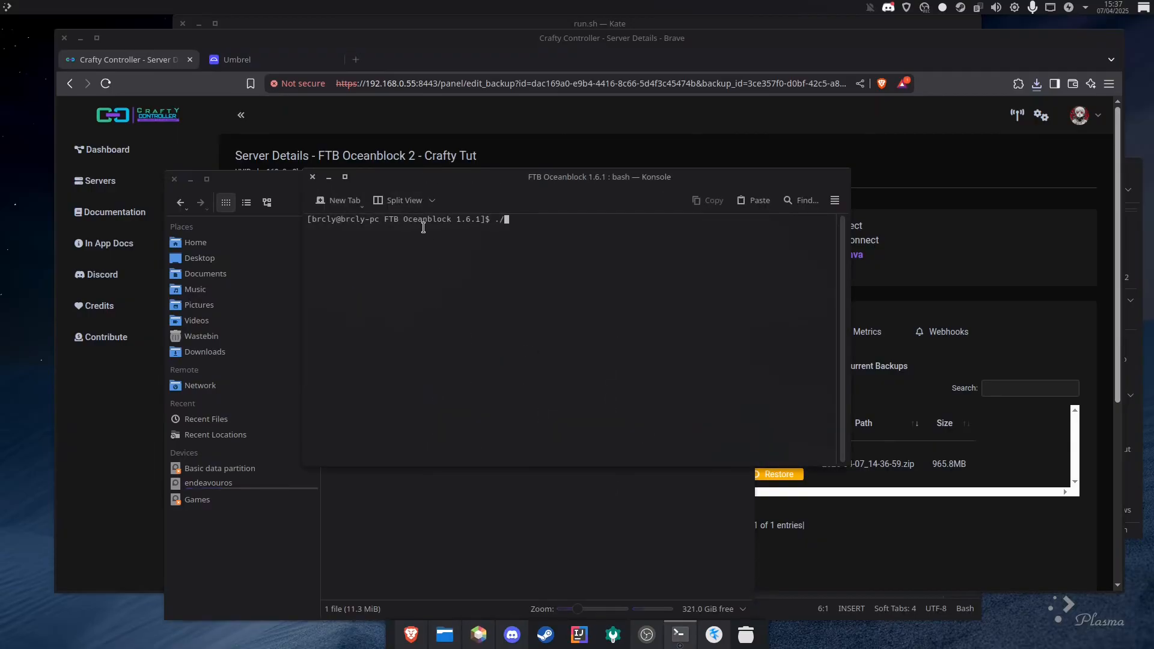
double_click(469, 179)
left_click_drag(480, 36, 761, 217)
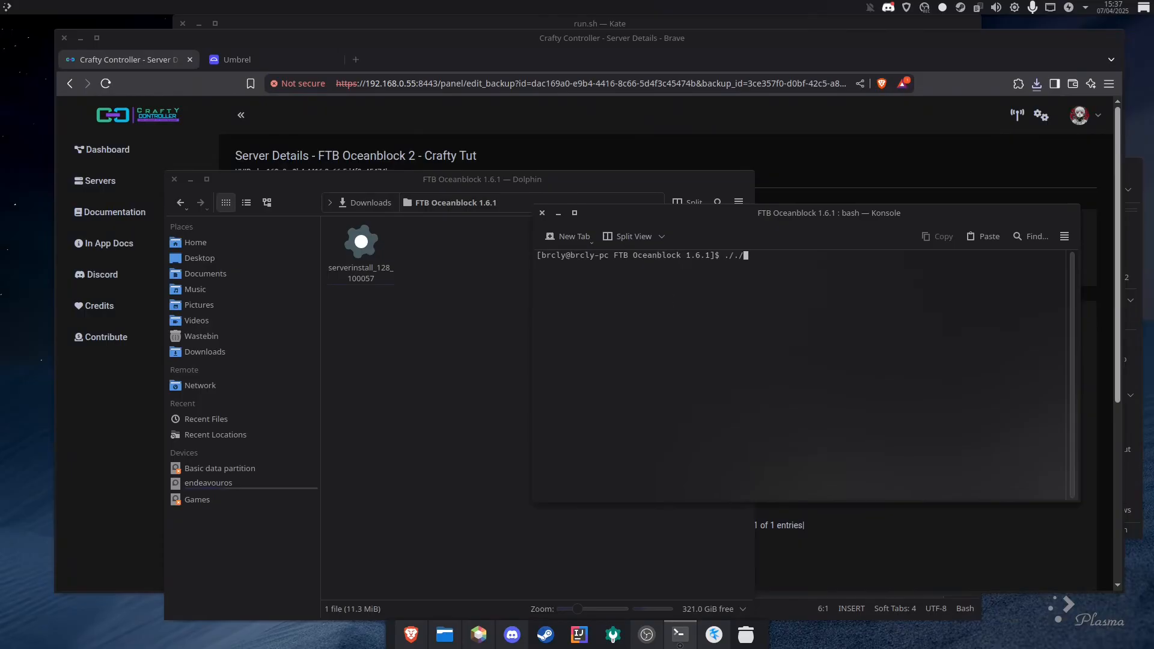
key("Tab")
key("Return")
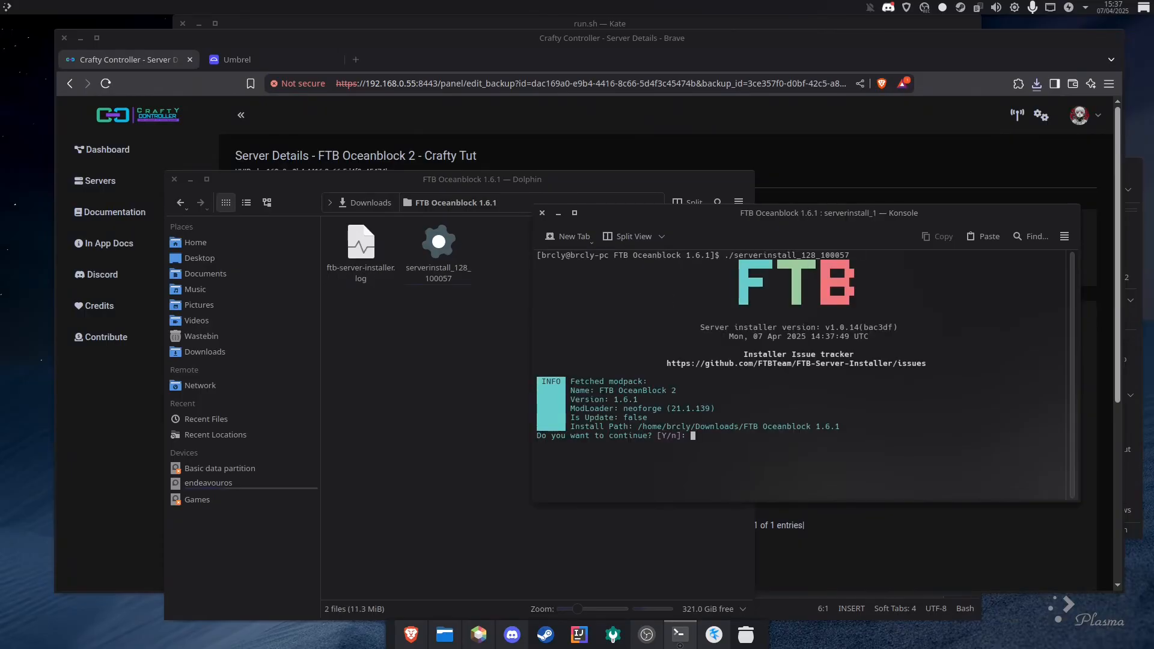
Install the modpack server files with the NeoForge installer but without downloading Java, and close the terminal.
key("Return")
type("n")
key("Return")
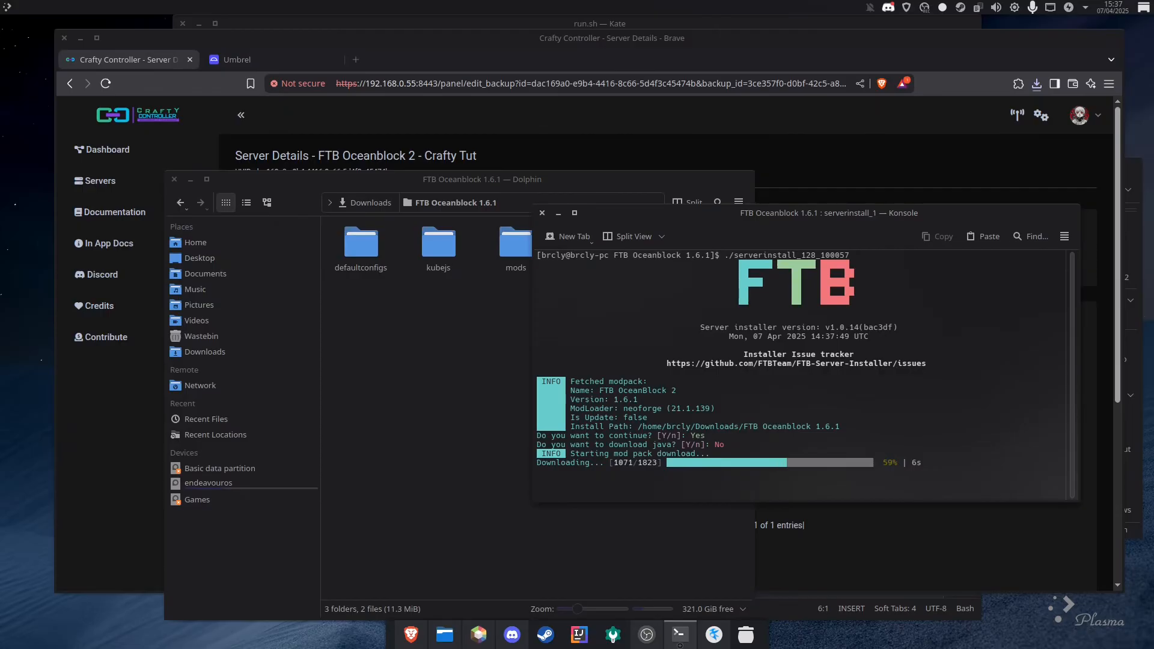
left_click_drag(724, 217, 723, 299)
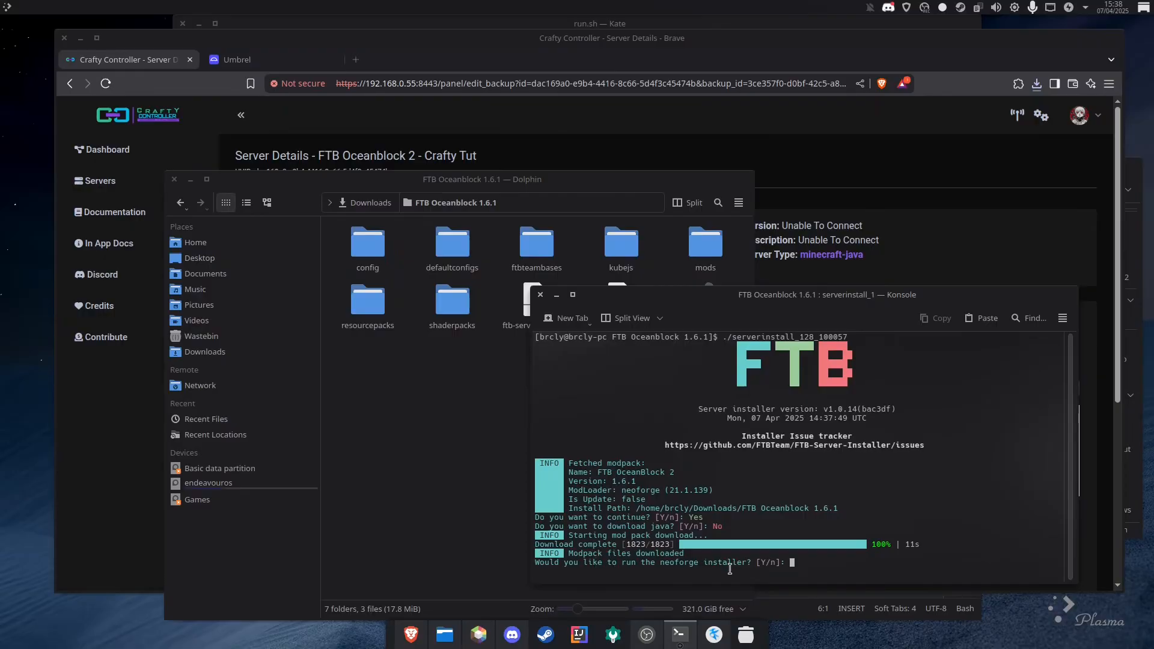
key("Return")
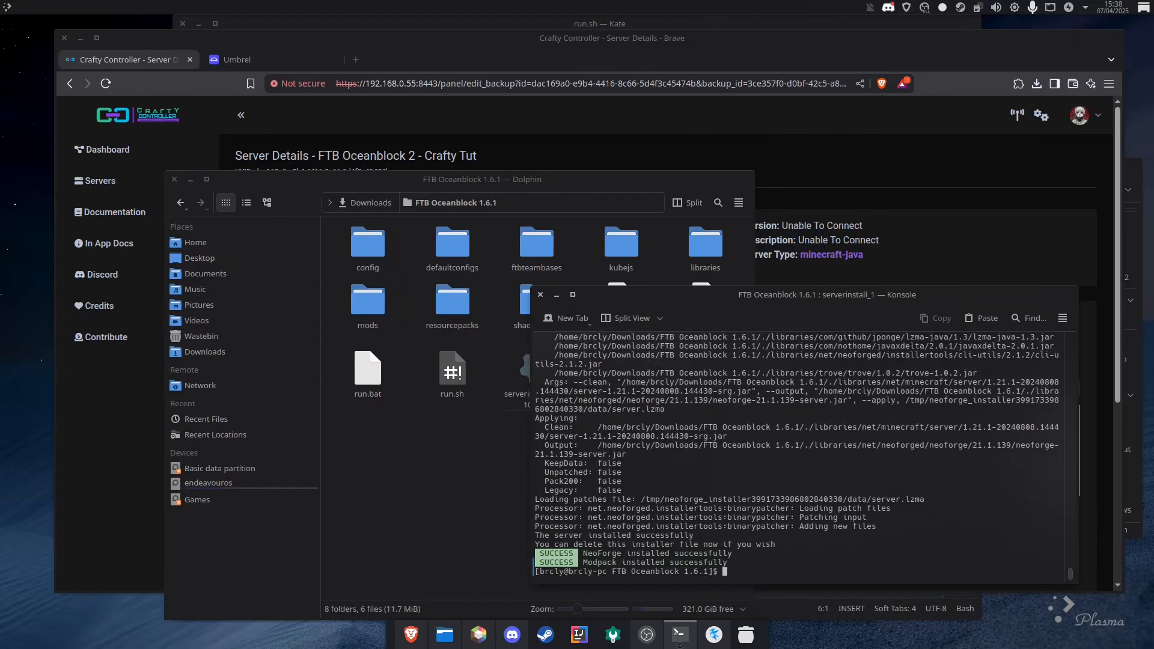
left_click_drag(699, 328, 725, 363)
left_click(486, 485)
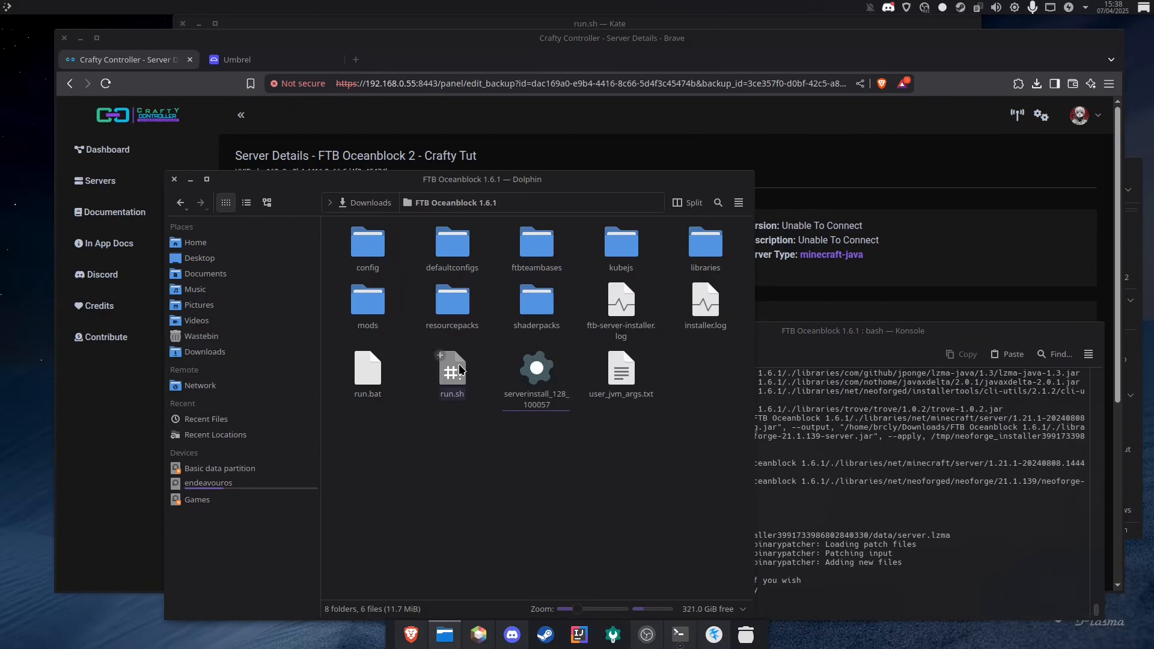
left_click(829, 503)
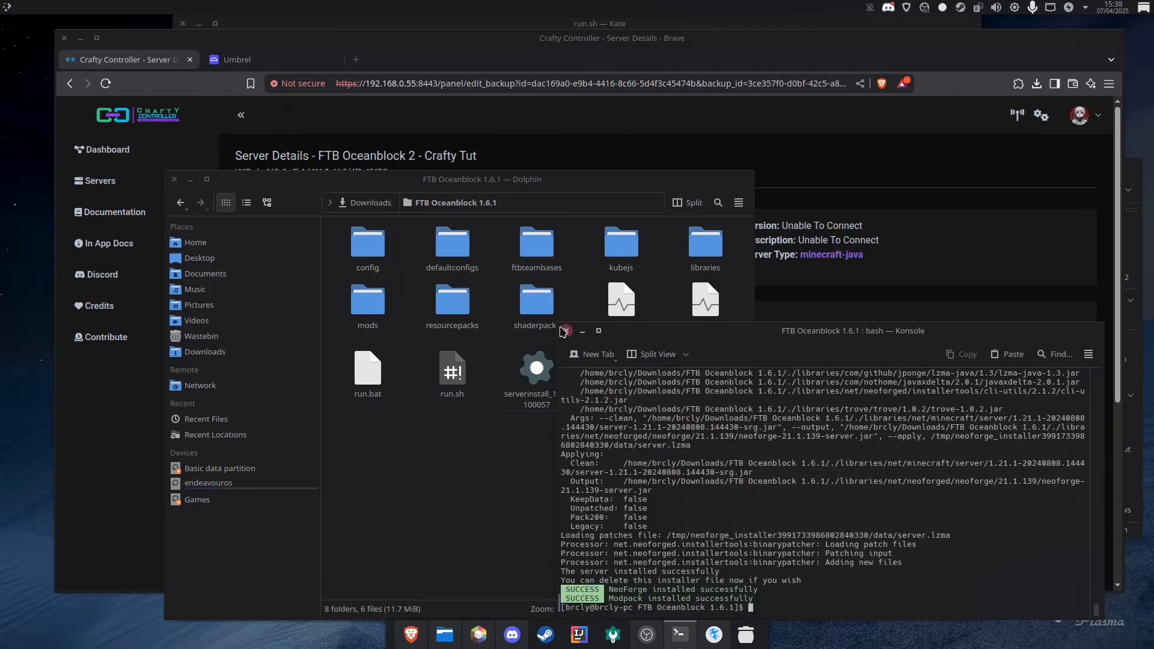
left_click(565, 331)
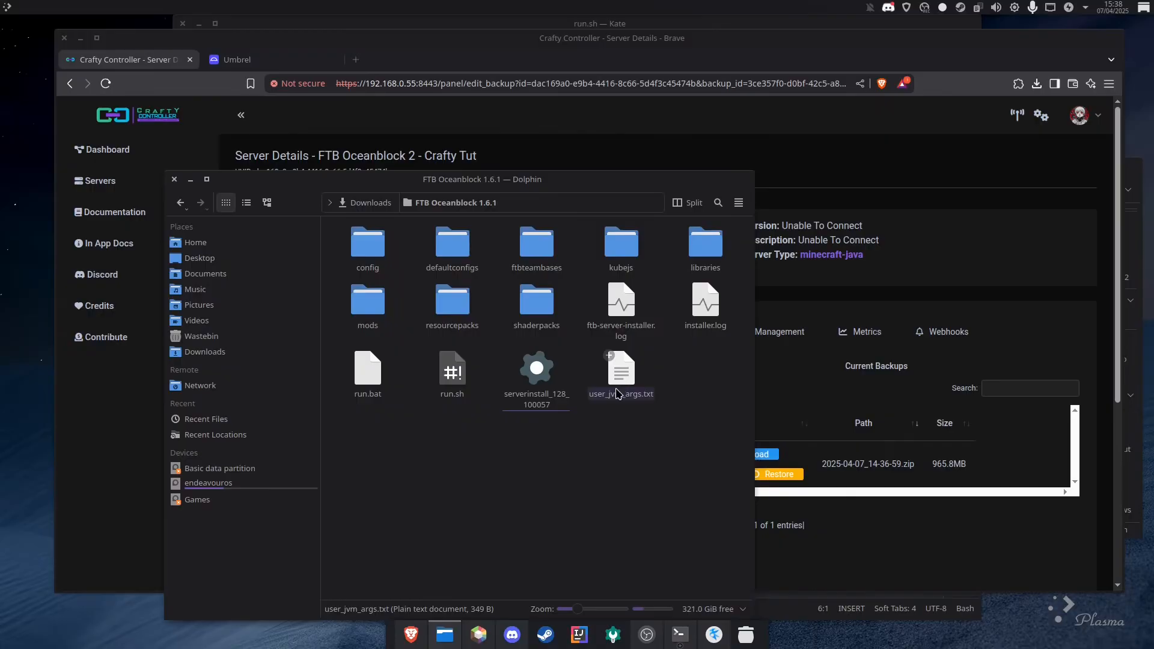
Check the memory settings in user_jvm_args.txt, close the editor and delete the serverinstall_128_100057 file.
double_click(620, 379)
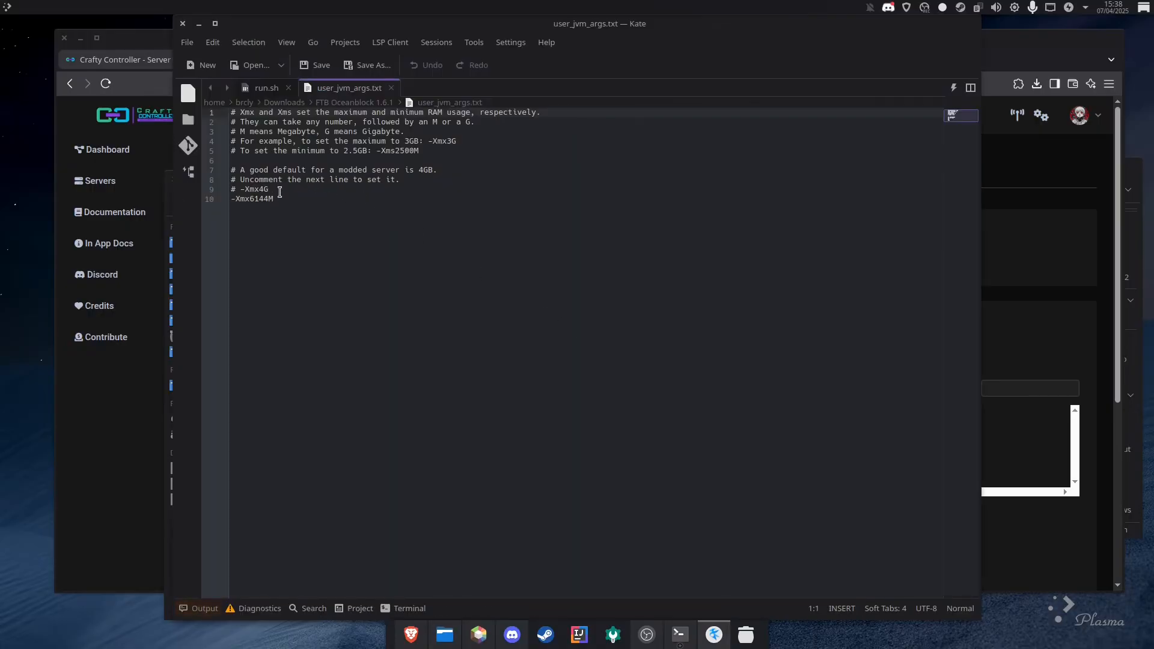
left_click(182, 23)
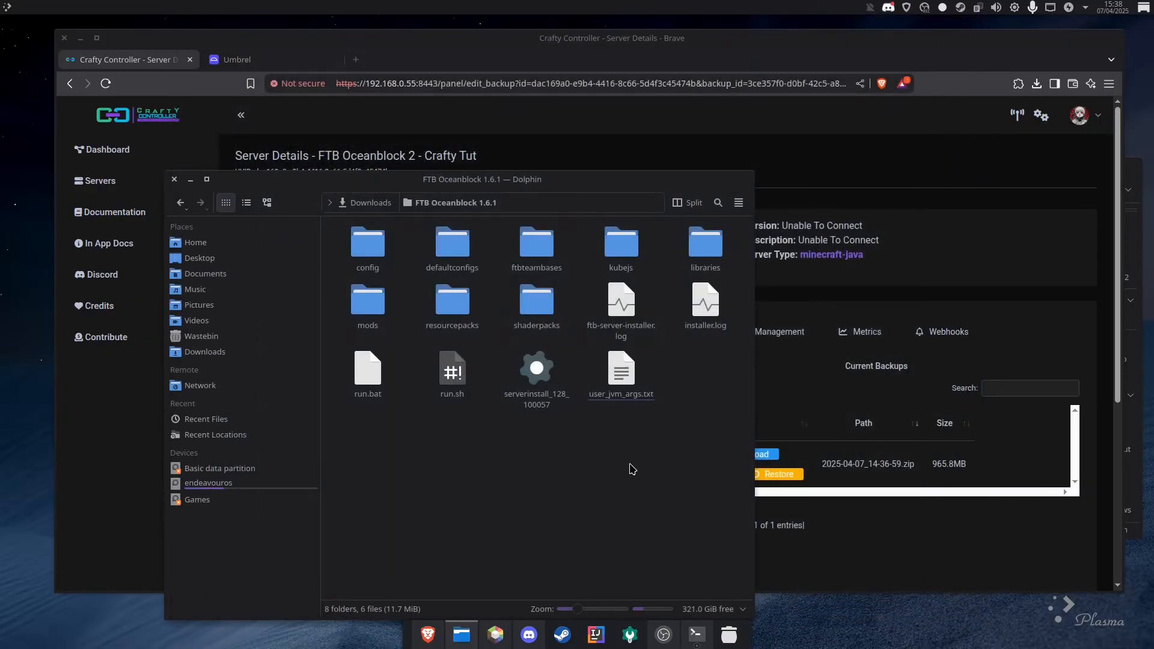
left_click(536, 375)
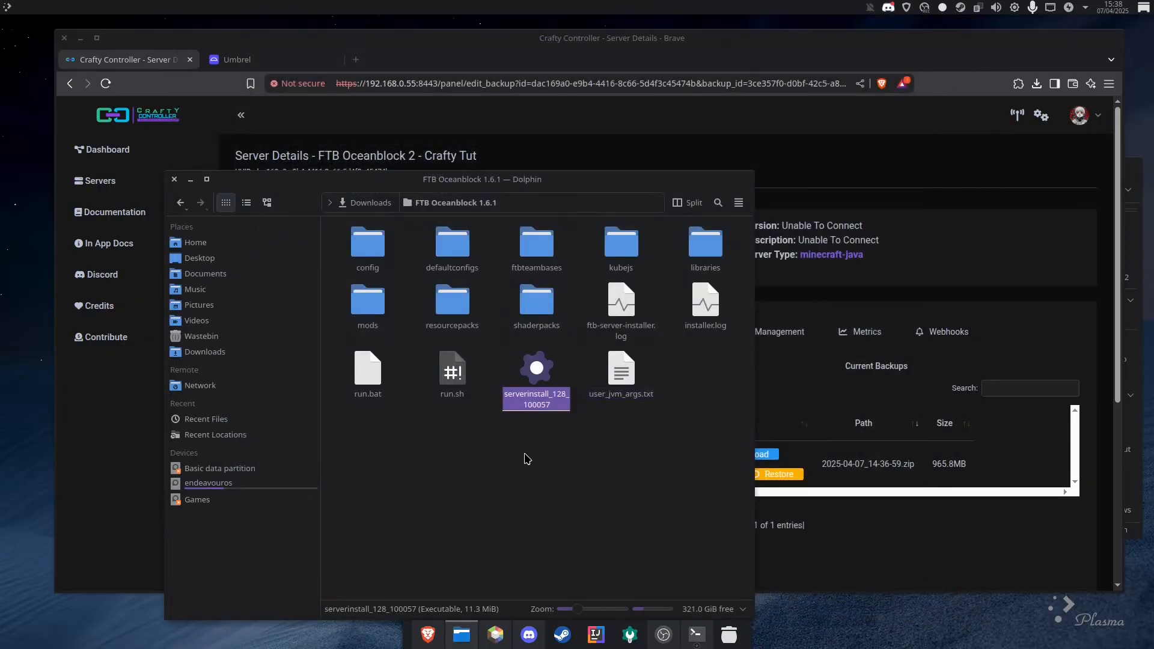
key("Delete")
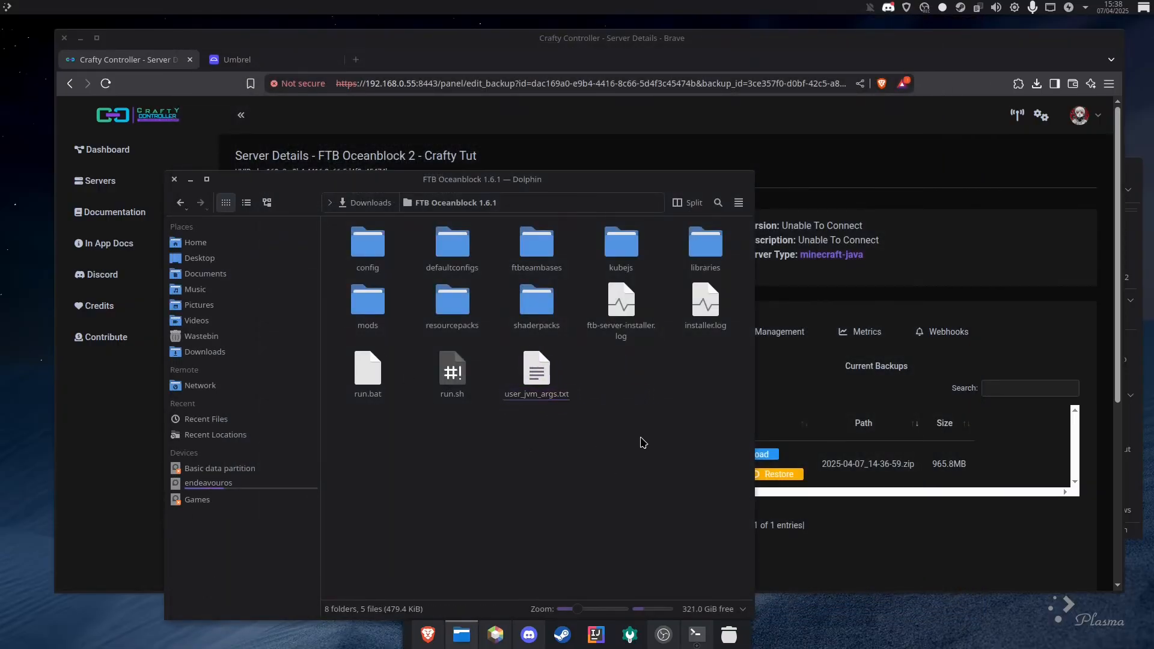
Select user_jvm_args.txt and all eight folders, from config to shaderpacks, in the FTB Oceanblock 1.6.1 folder.
left_click(536, 373)
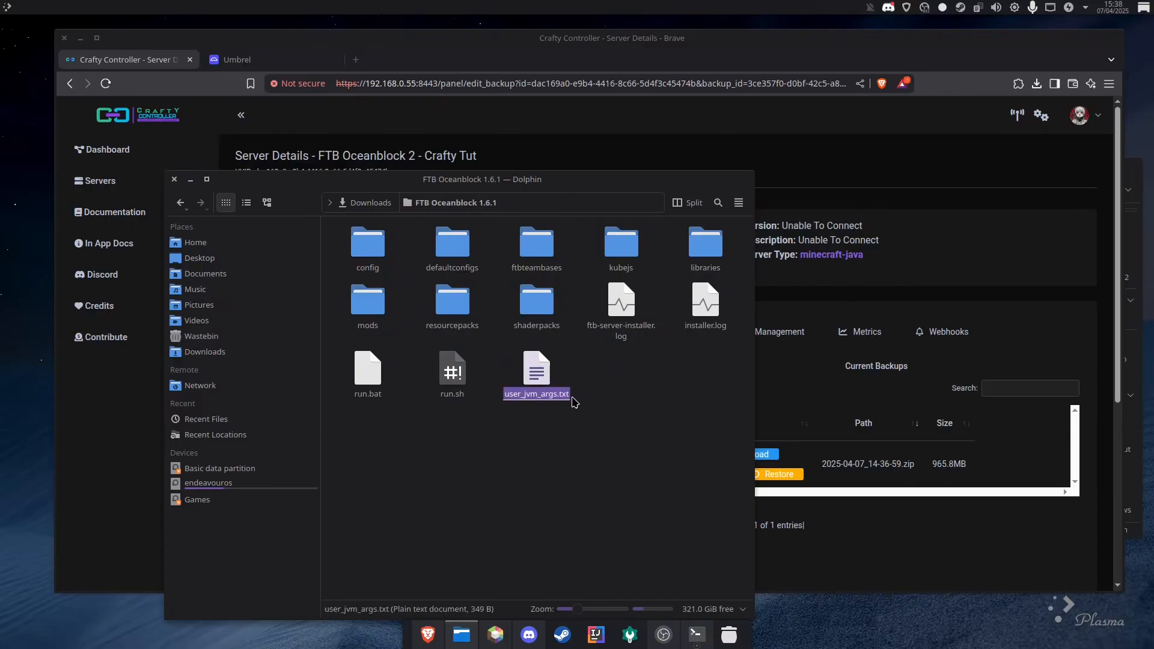
left_click(544, 318, "ctrl")
left_click(452, 303, "ctrl")
left_click(368, 303, "ctrl")
left_click(367, 243, "ctrl")
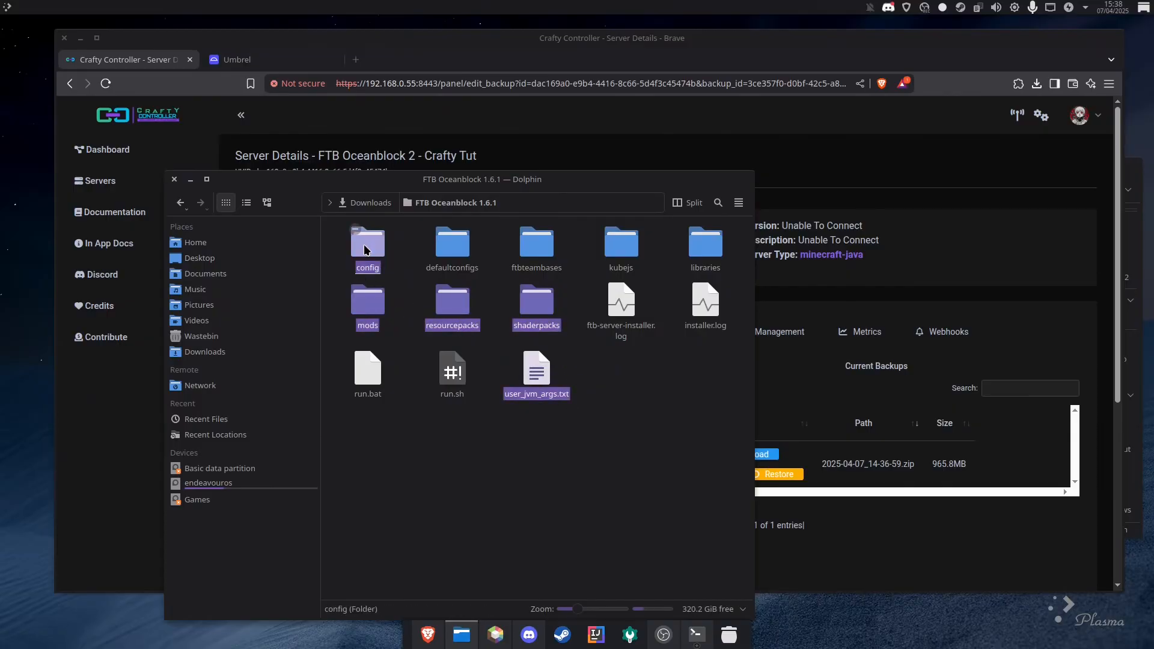
left_click(460, 251, "ctrl")
left_click(537, 243, "ctrl")
left_click(621, 243, "ctrl")
left_click(706, 243, "ctrl")
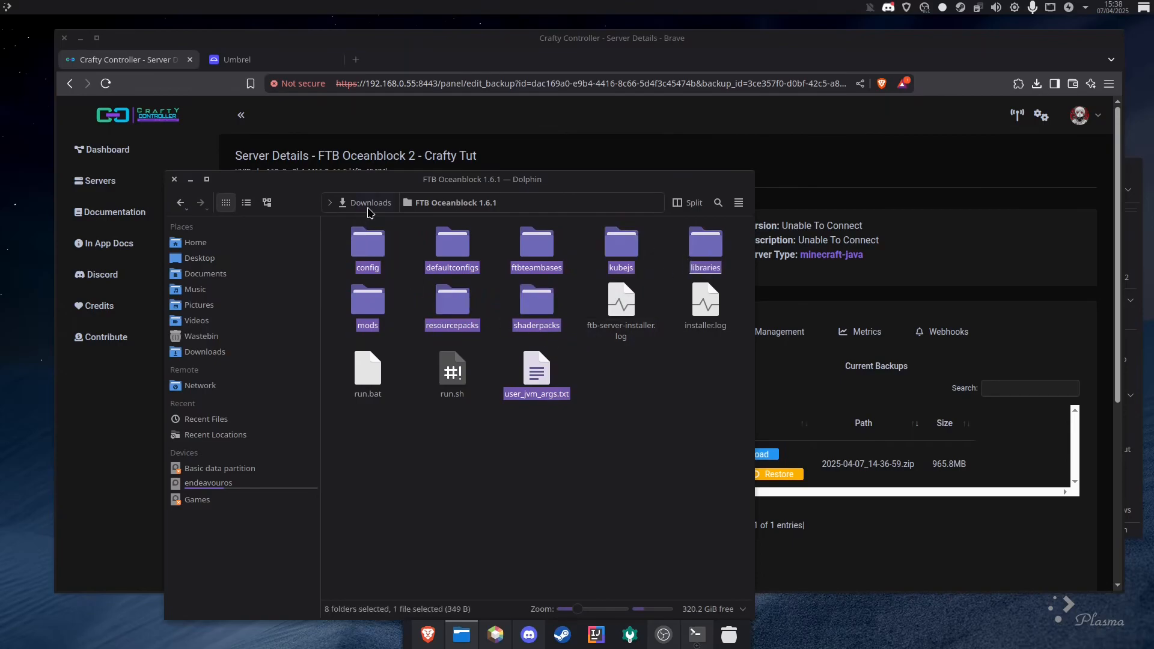
Examine the world folder and other files in FTB Oceanblock 2 - Backup, and go back to Downloads.
left_click(363, 202)
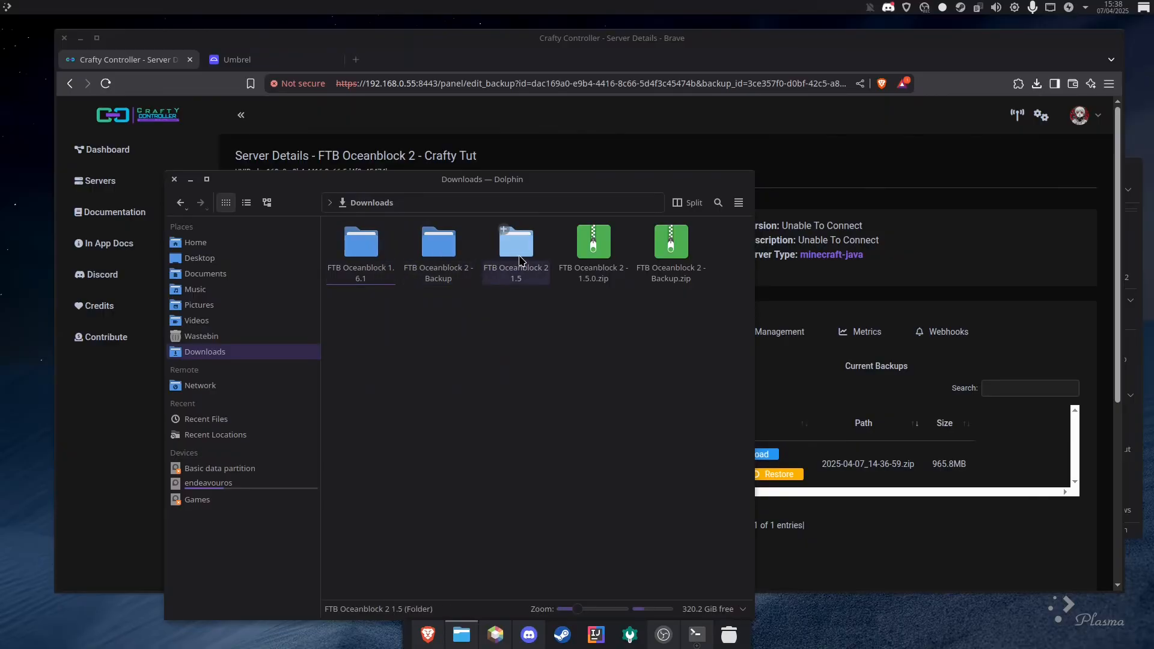
double_click(438, 246)
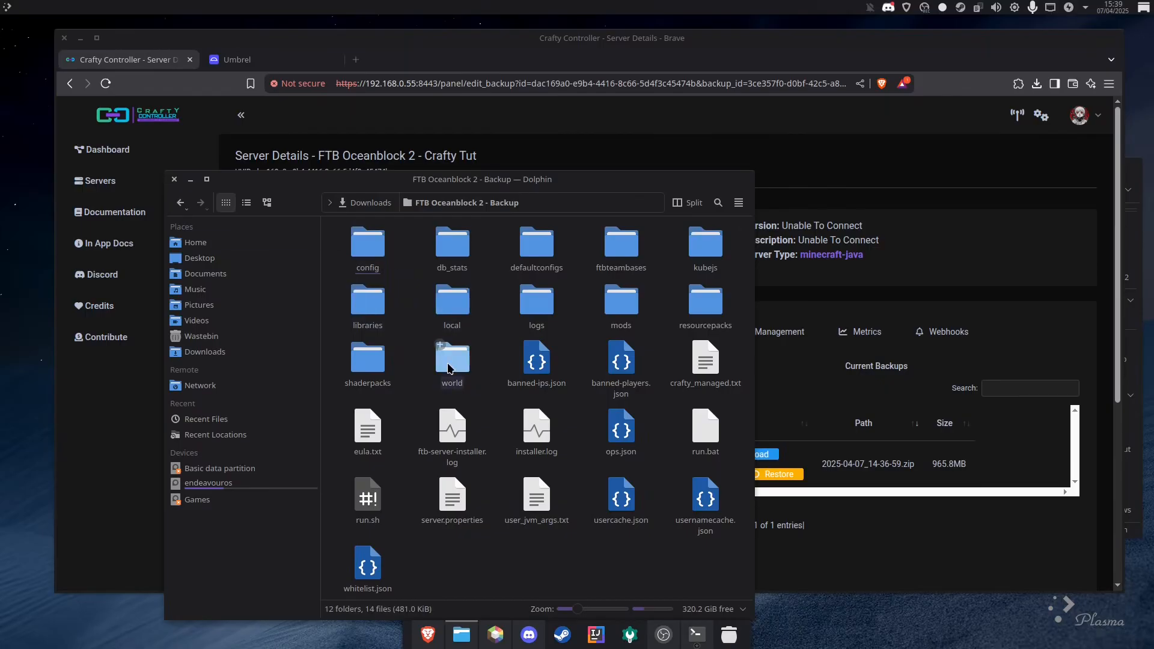
right_click(354, 203)
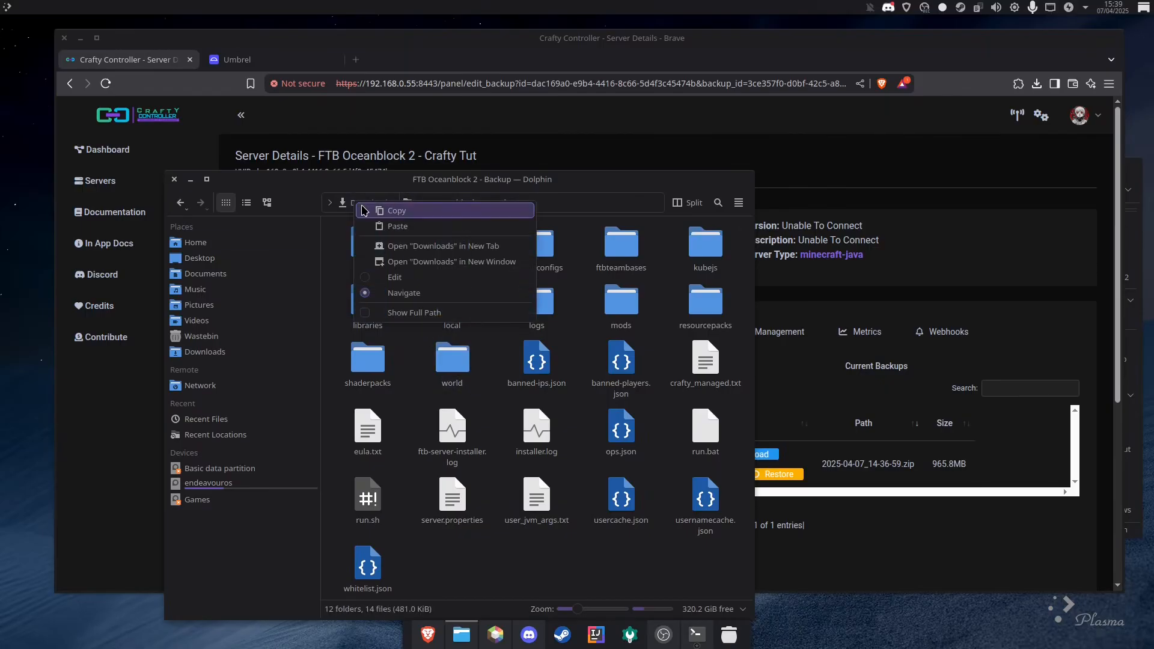
left_click(287, 190)
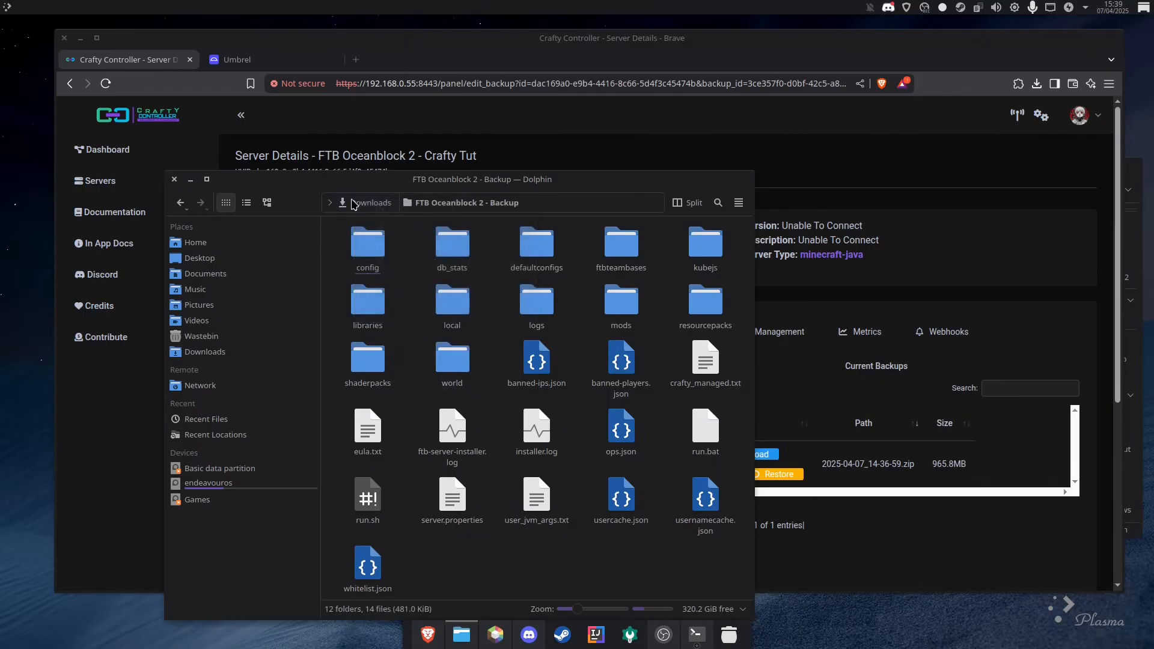
left_click(350, 203)
Open the FTB Oceanblock 1.6.1 folder in a separate window and arrange it side by side with the FTB Oceanblock 2 - Backup folder.
right_click(363, 251)
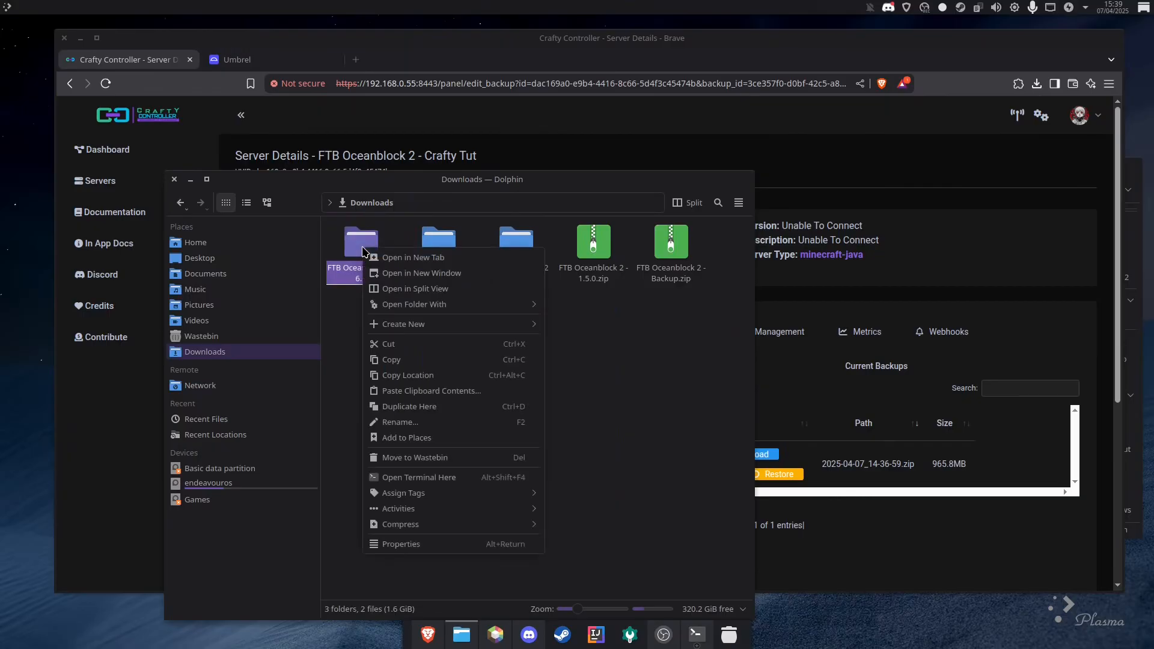
left_click(414, 264)
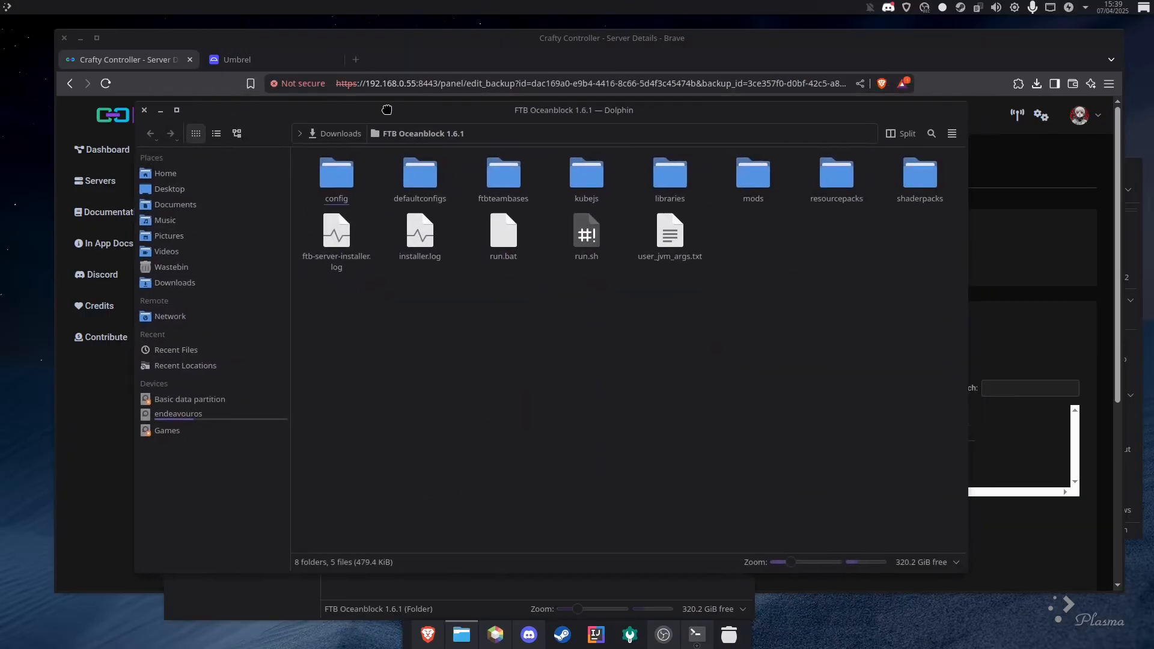
left_click_drag(447, 90, 352, 192)
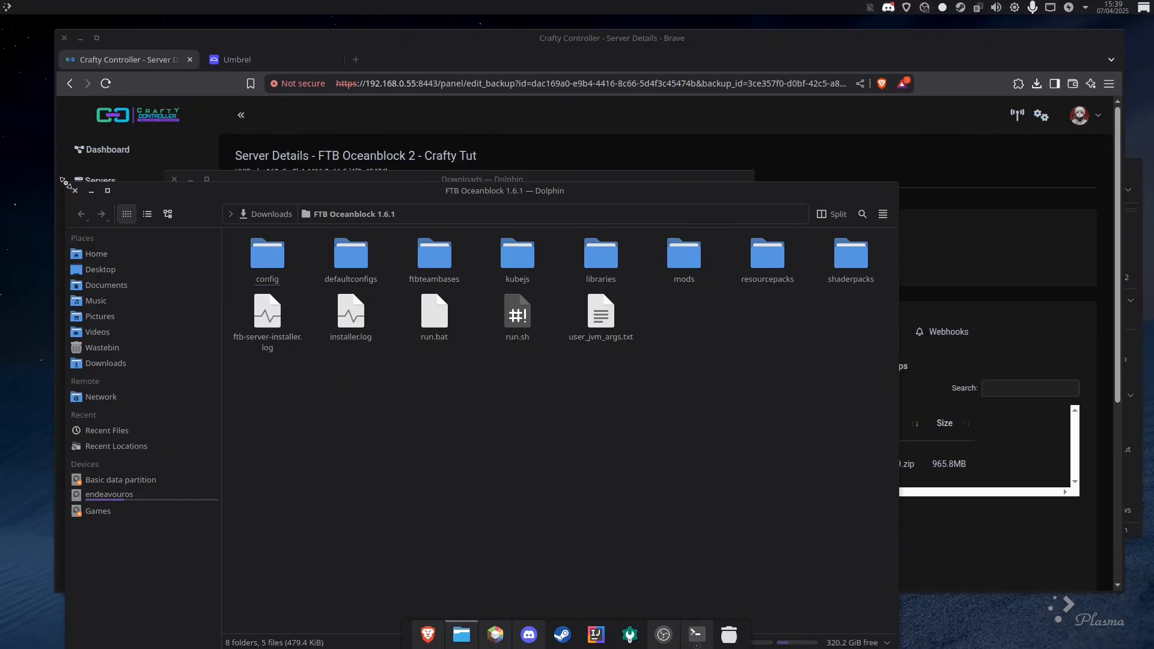
left_click_drag(65, 183, 345, 283)
left_click_drag(527, 294, 224, 272)
left_click_drag(325, 179, 703, 102)
double_click(815, 174)
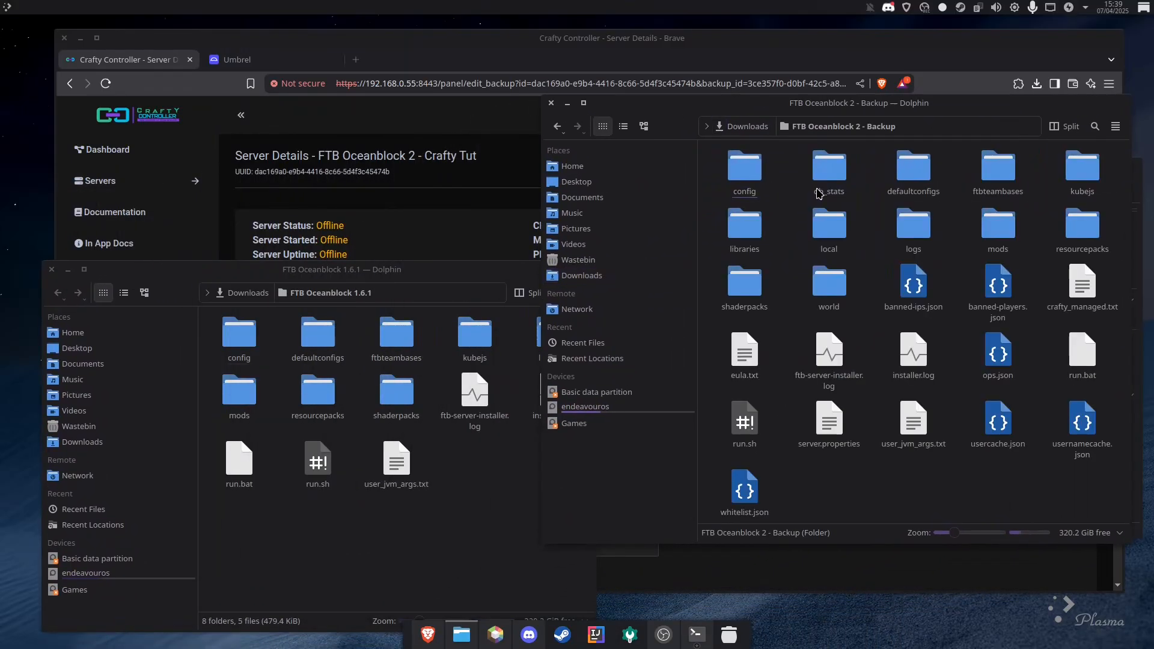
left_click_drag(774, 104, 807, 133)
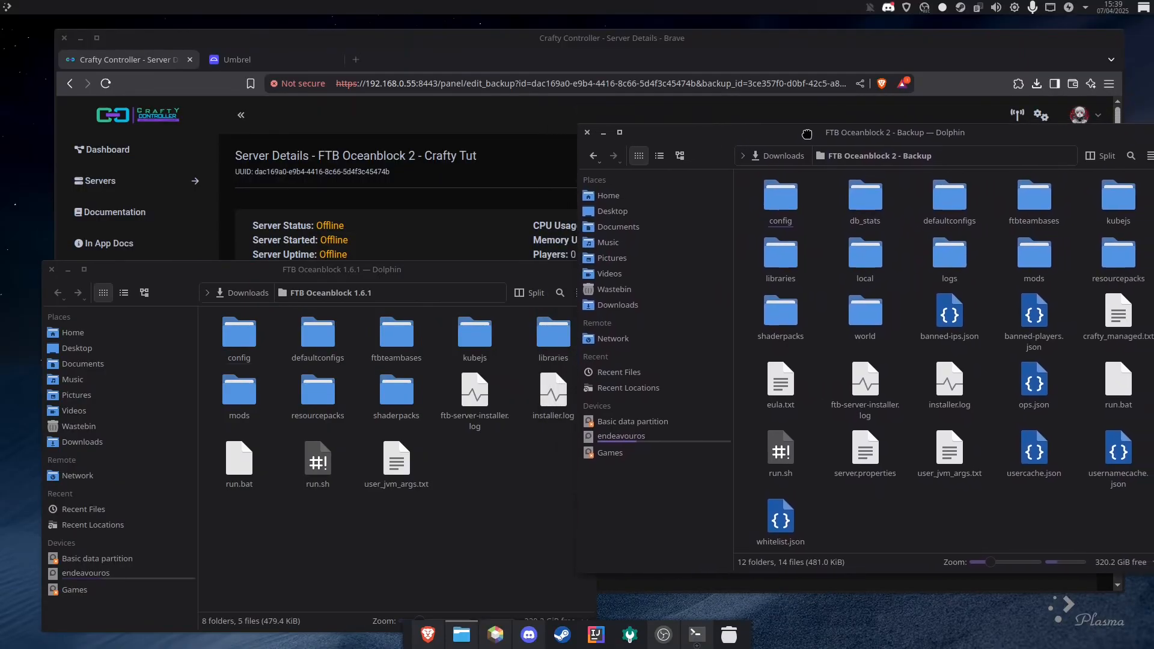
left_click_drag(433, 283, 391, 238)
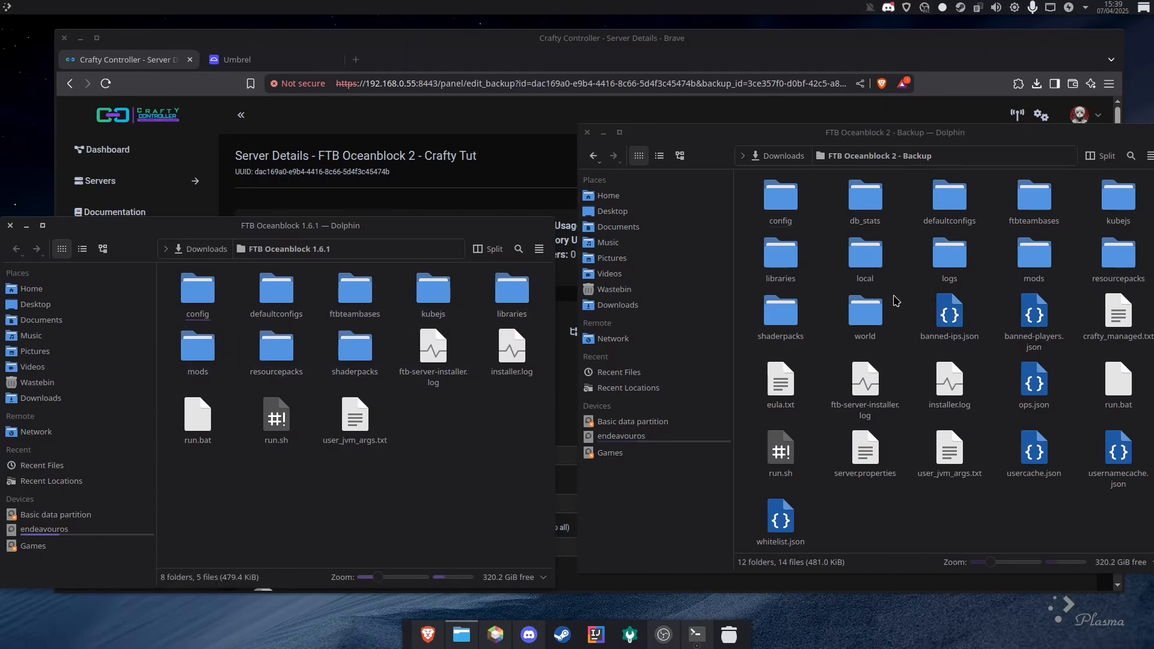
Check the contents of the backup's shaderpacks folder and return to FTB Oceanblock 2 - Backup.
double_click(777, 313)
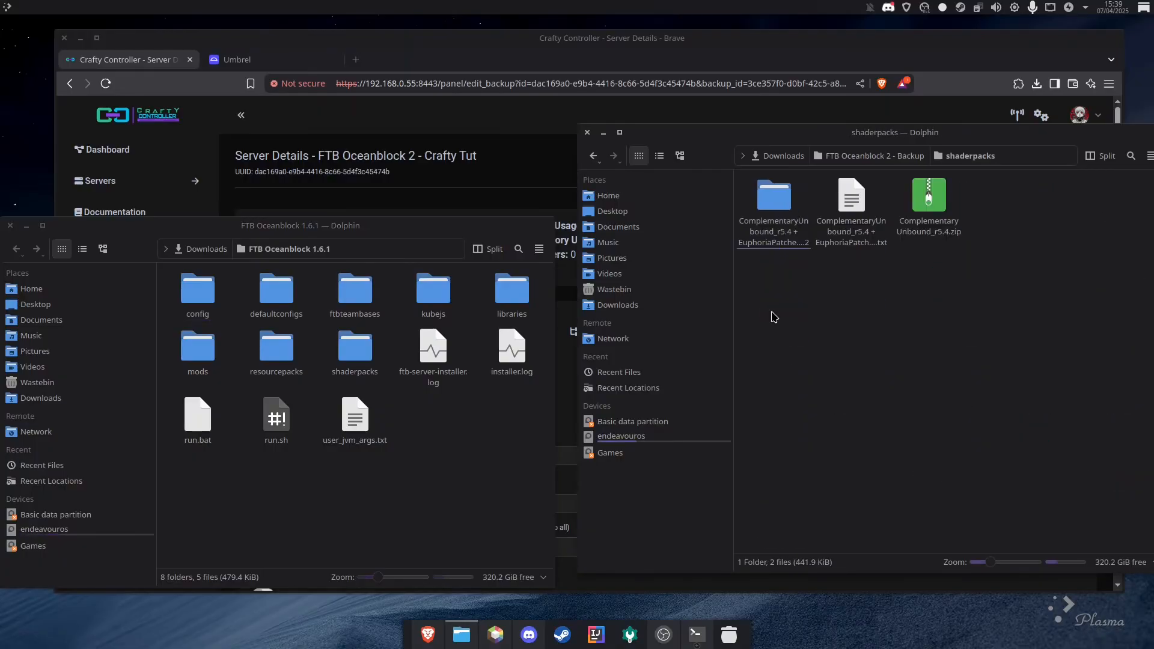
left_click(866, 157)
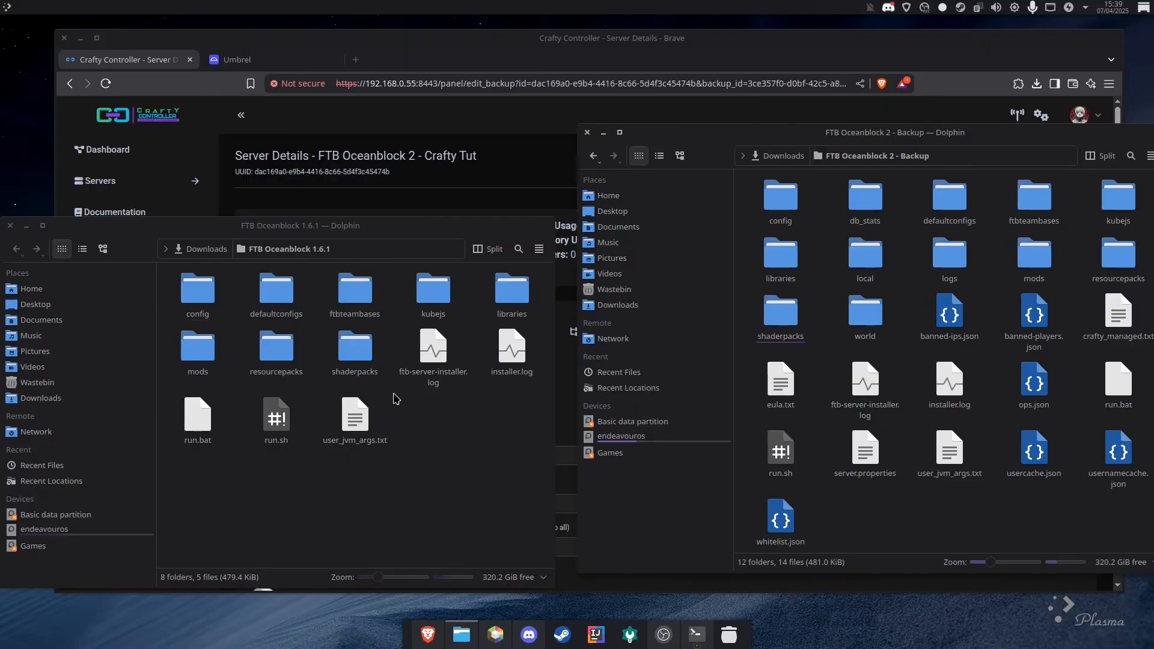
left_click(303, 383)
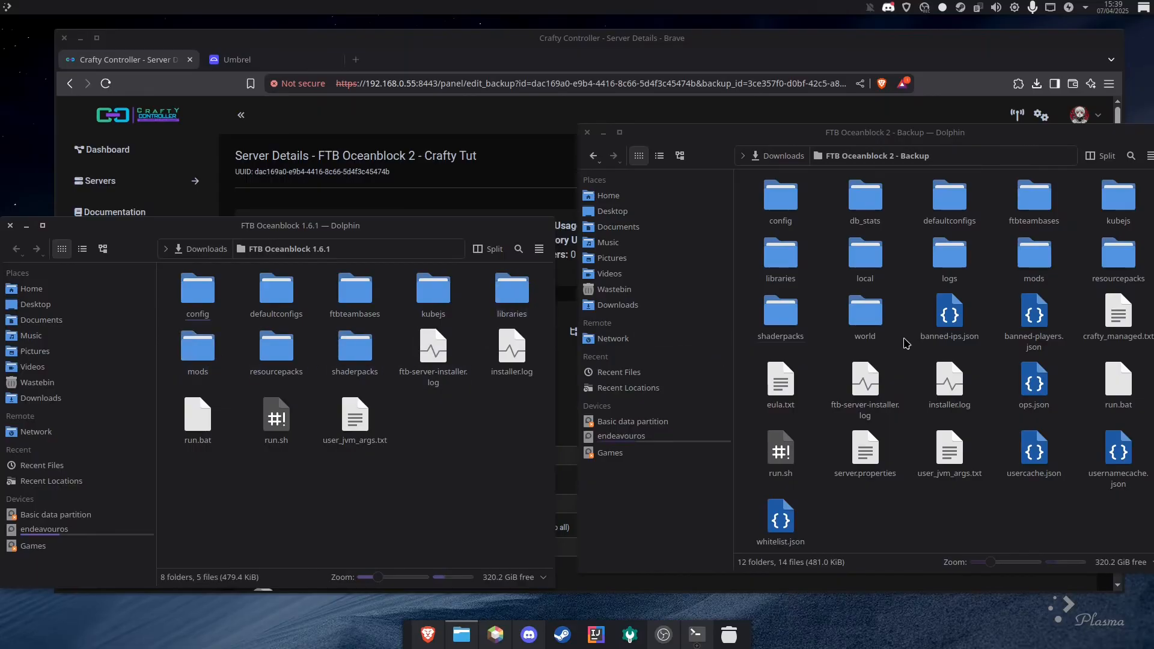
Delete the config, defaultconfigs, ftbteambases, kubejs, libraries and mods folders from FTB Oceanblock 2 - Backup.
left_click(785, 212)
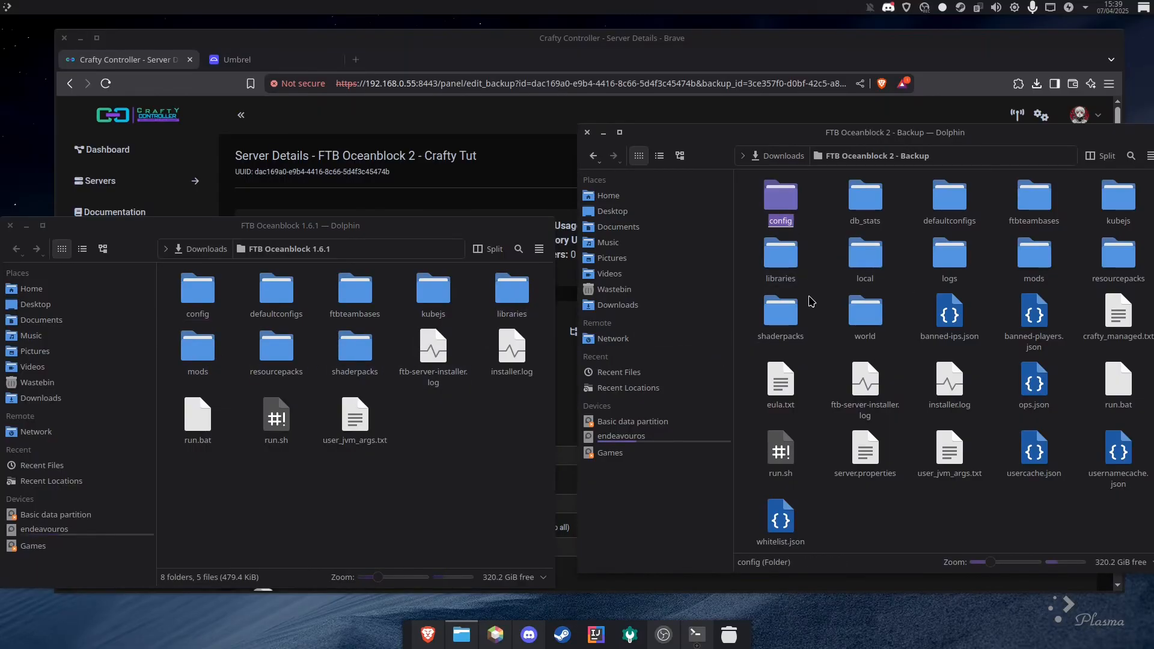
left_click(953, 205, "ctrl")
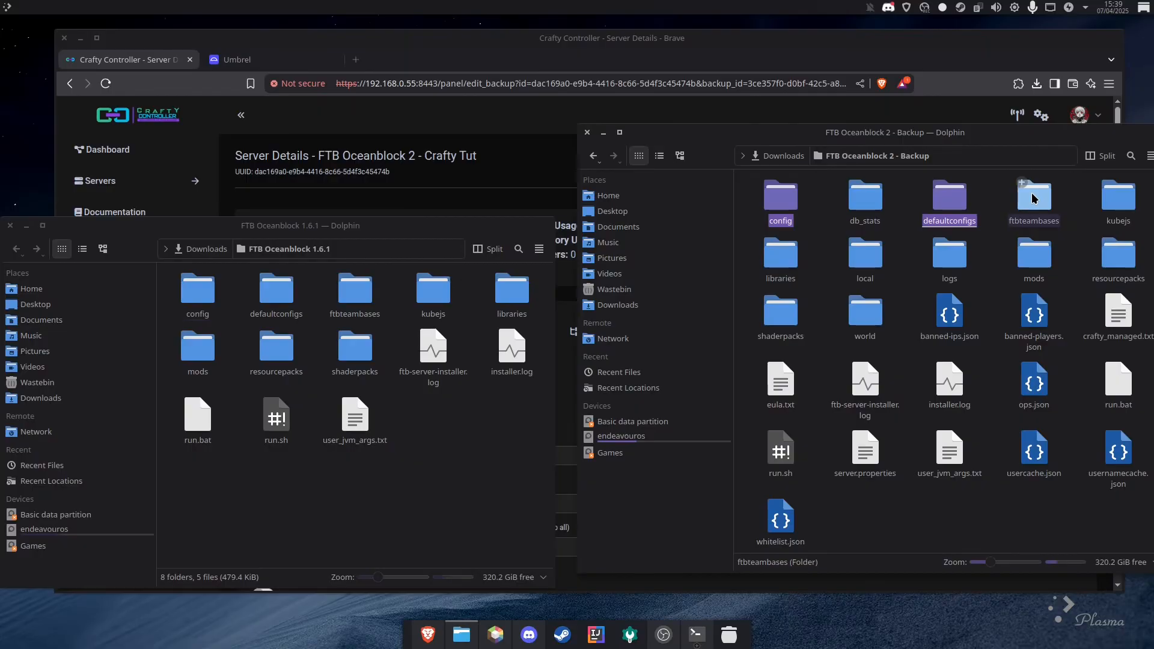
left_click(1033, 199, "ctrl")
left_click(1121, 207, "ctrl")
left_click(773, 267, "ctrl")
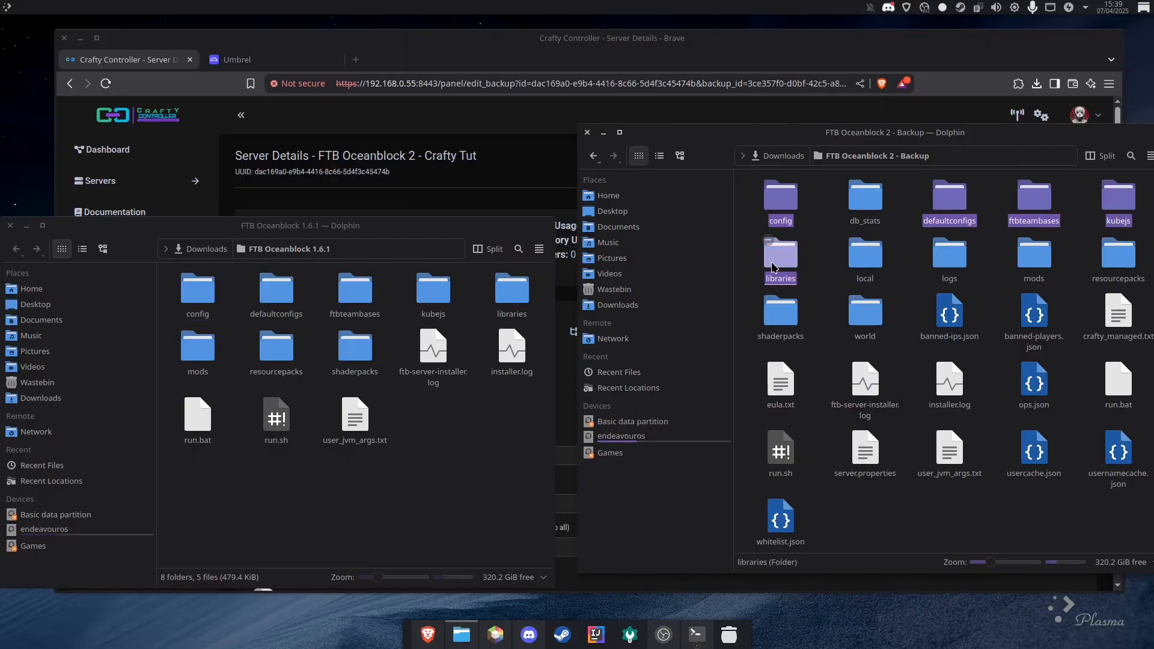
left_click(1022, 264, "ctrl")
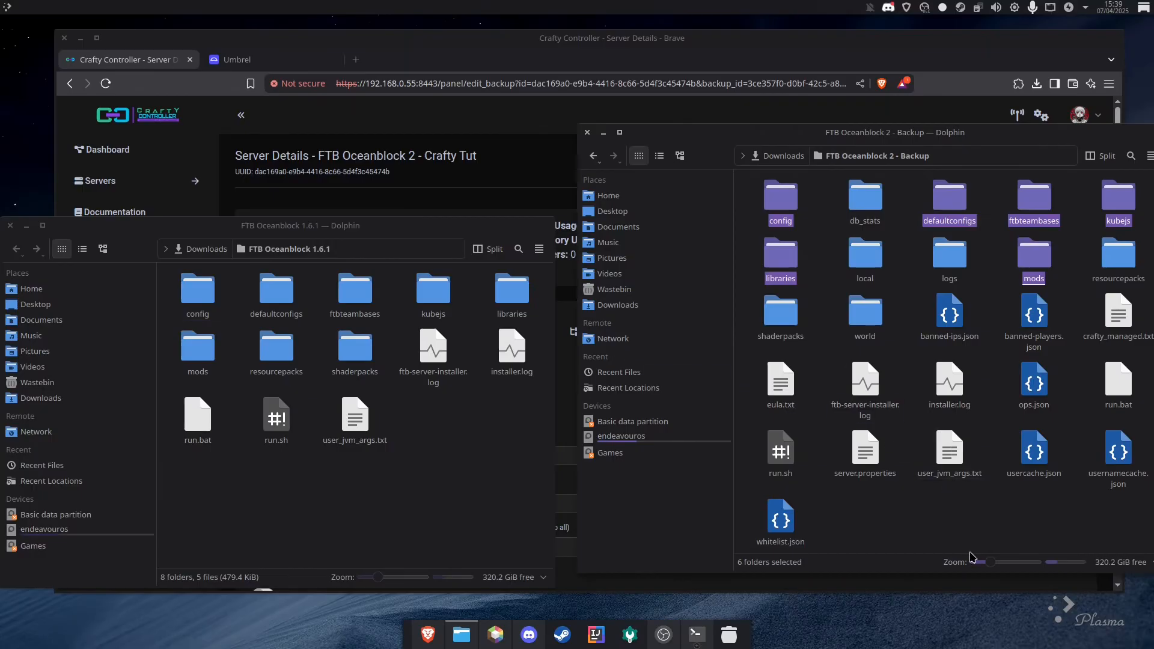
key("Delete")
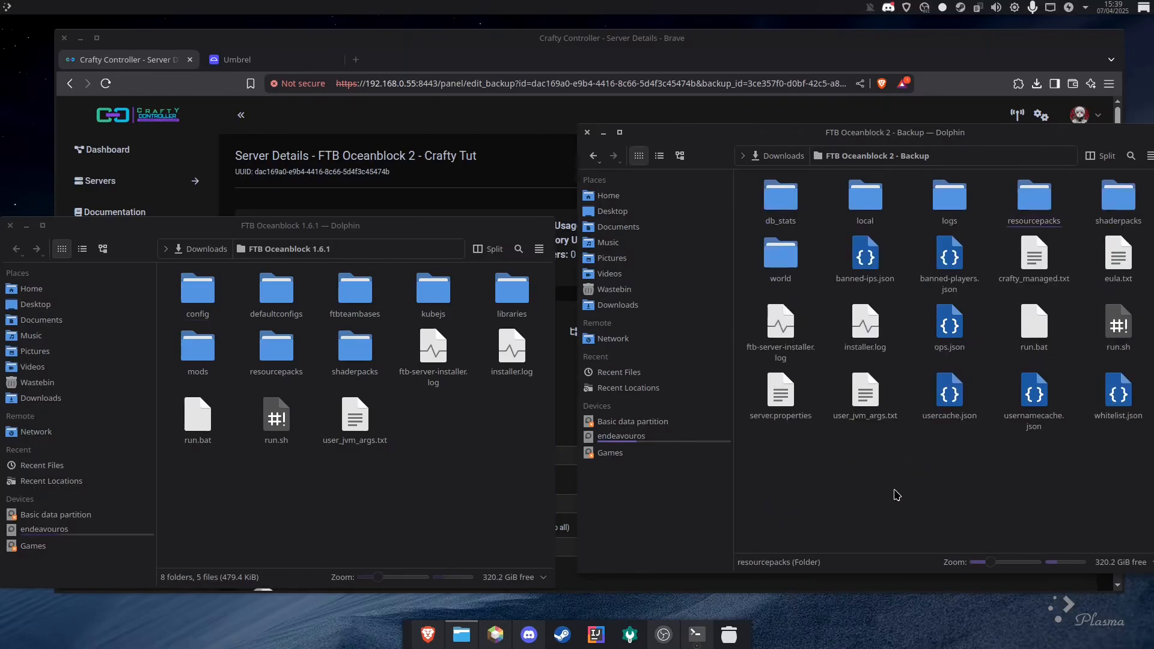
Move the config, defaultconfigs, ftbteambases, kubejs, libraries and mods folders from FTB Oceanblock 1.6.1 into FTB Oceanblock 2 - Backup.
left_click(189, 304)
left_click(355, 348, "shift")
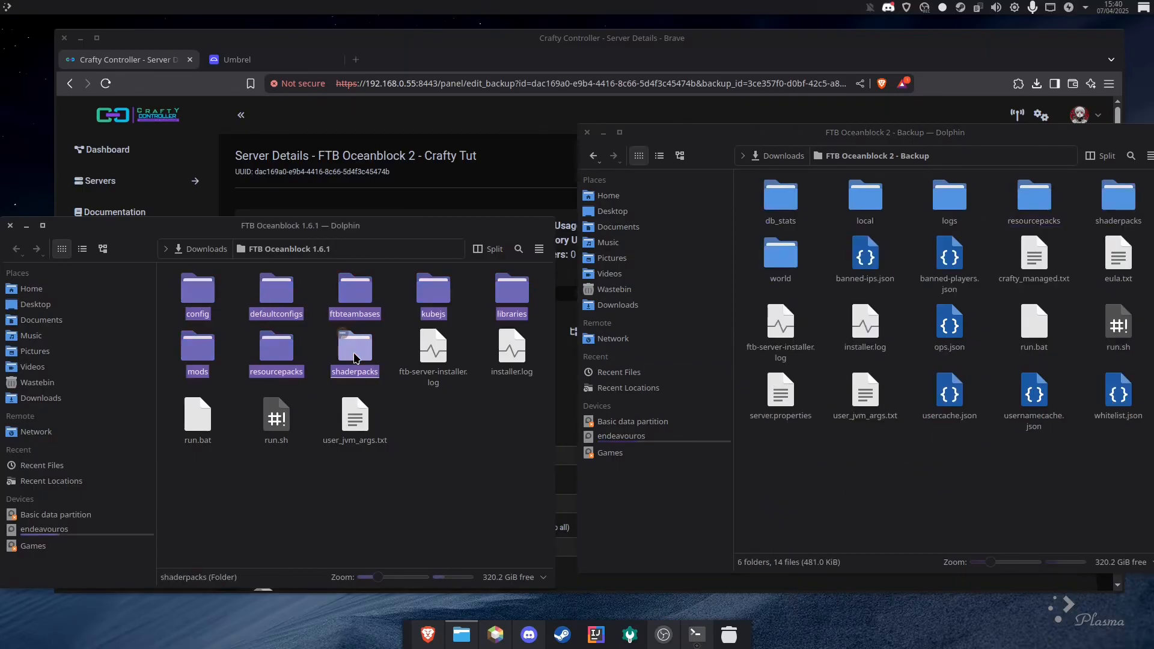
left_click_drag(354, 289, 305, 334)
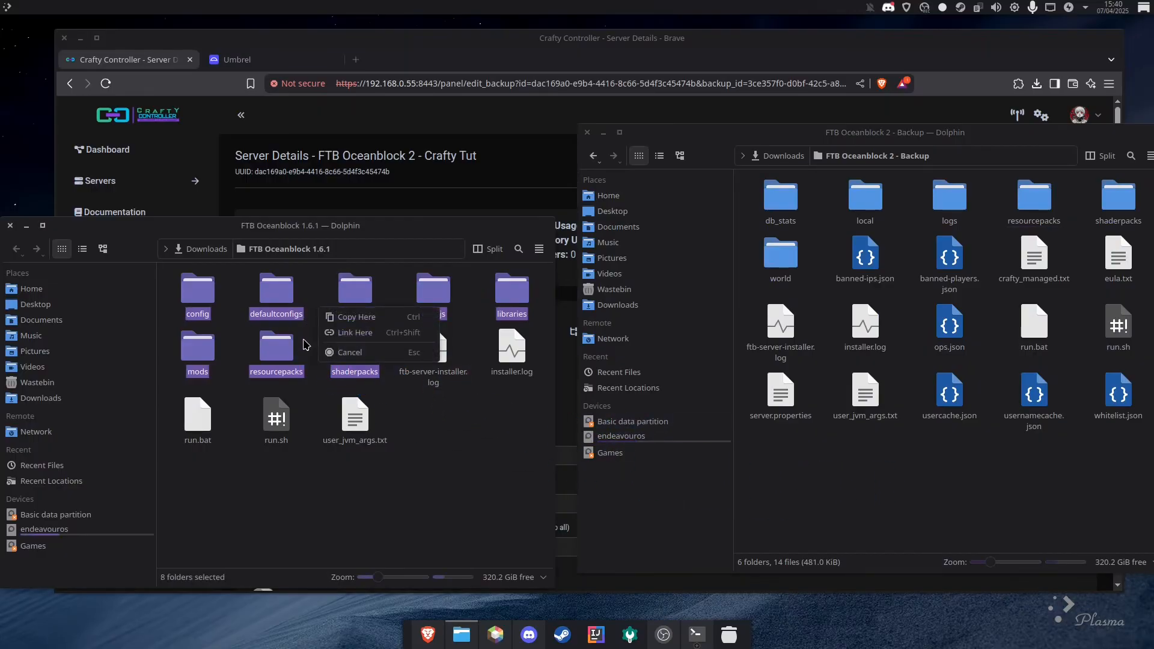
left_click(276, 349, "ctrl")
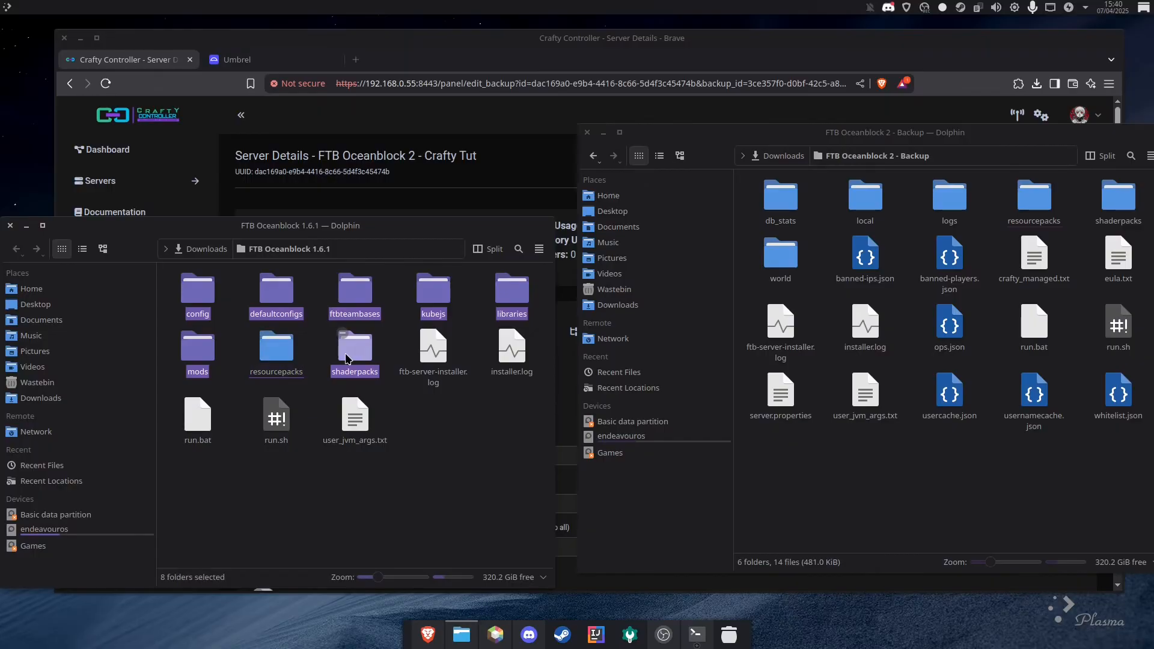
left_click(355, 348, "ctrl")
left_click_drag(355, 291, 859, 484)
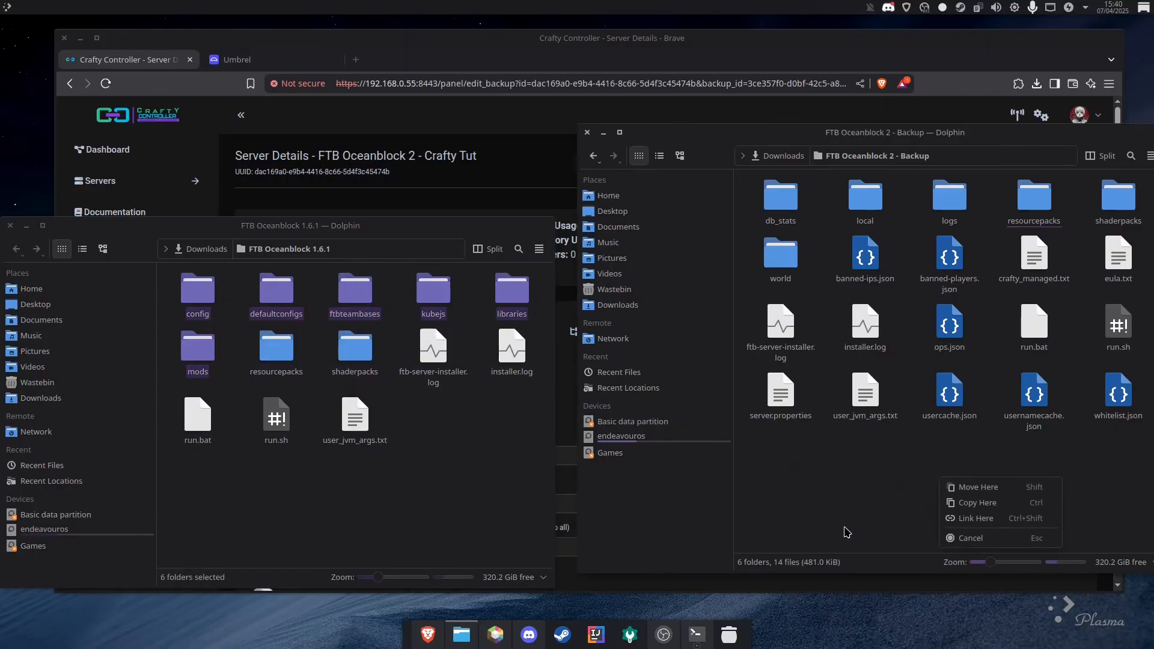
left_click(978, 486)
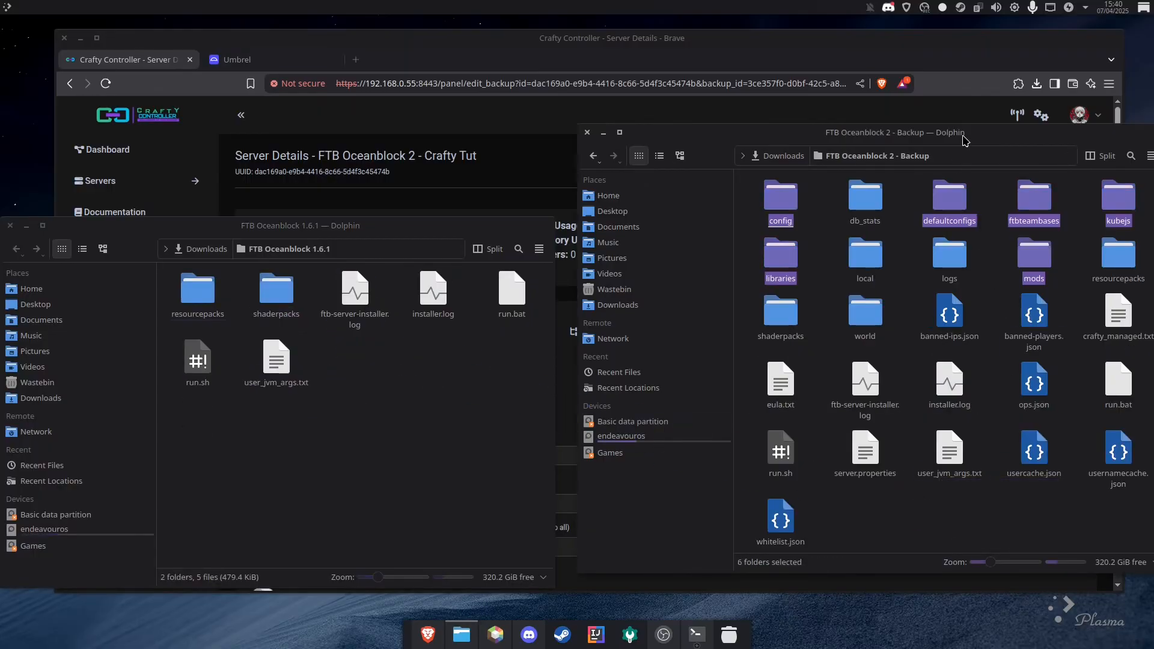
left_click_drag(966, 135, 867, 139)
left_click(850, 522)
Open the run.sh files from both the FTB Oceanblock 1.6.1 and FTB Oceanblock 2 - Backup folders in Kate.
left_click(335, 428)
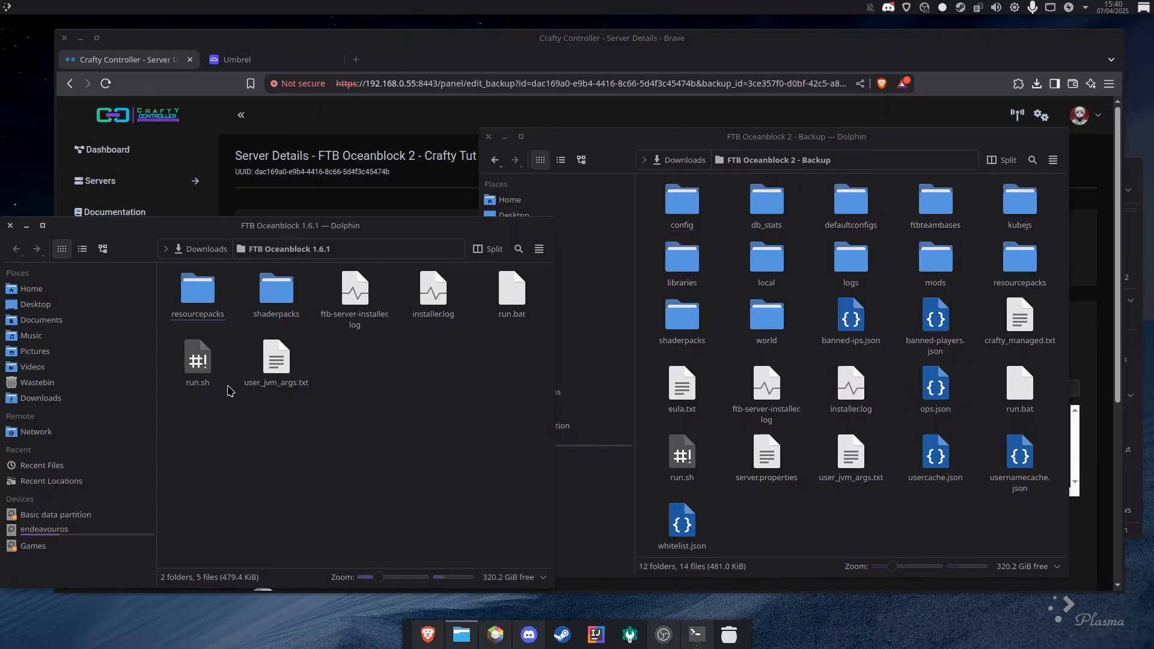
right_click(198, 361)
left_click(217, 365)
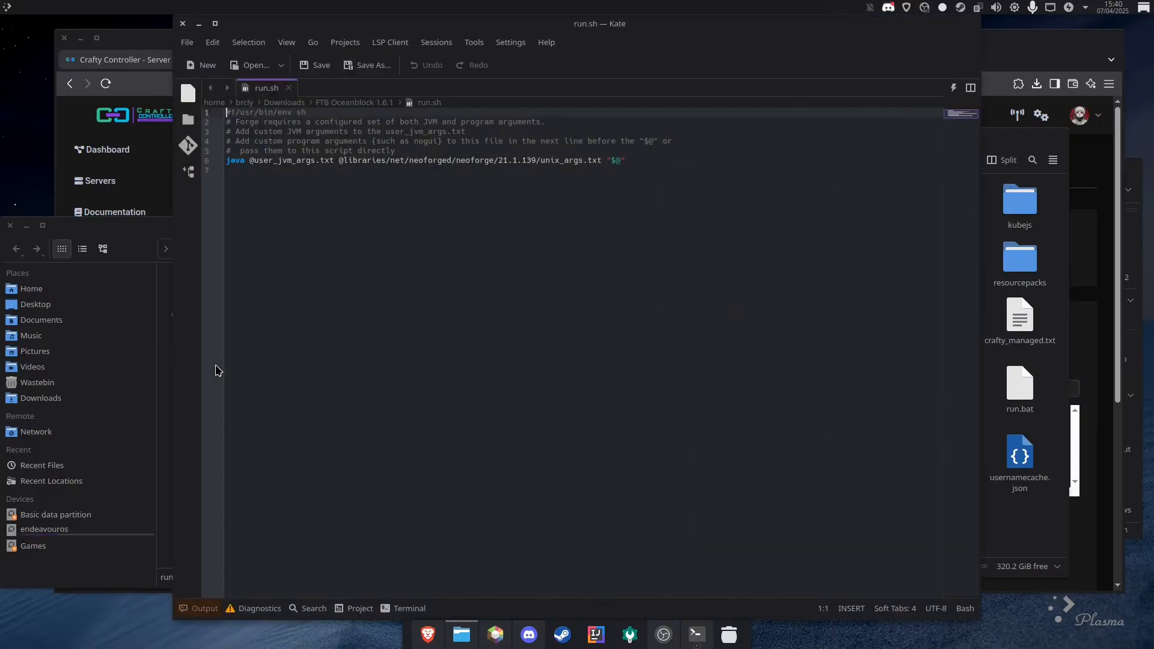
left_click(409, 160)
left_click(1041, 542)
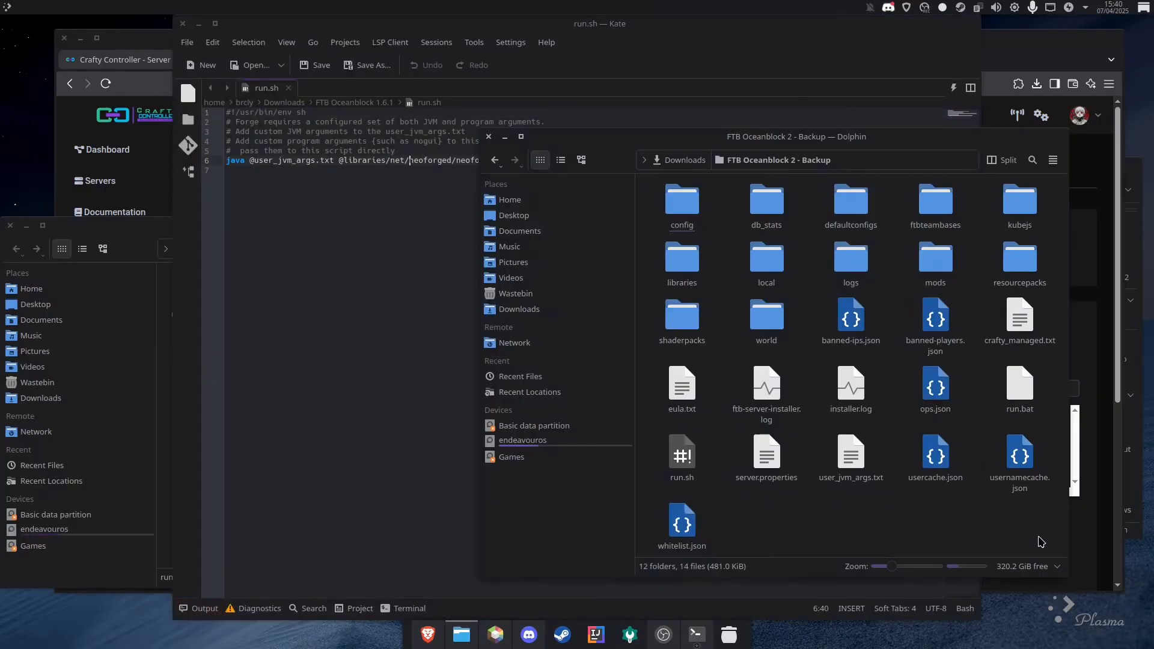
right_click(684, 460)
left_click(721, 362)
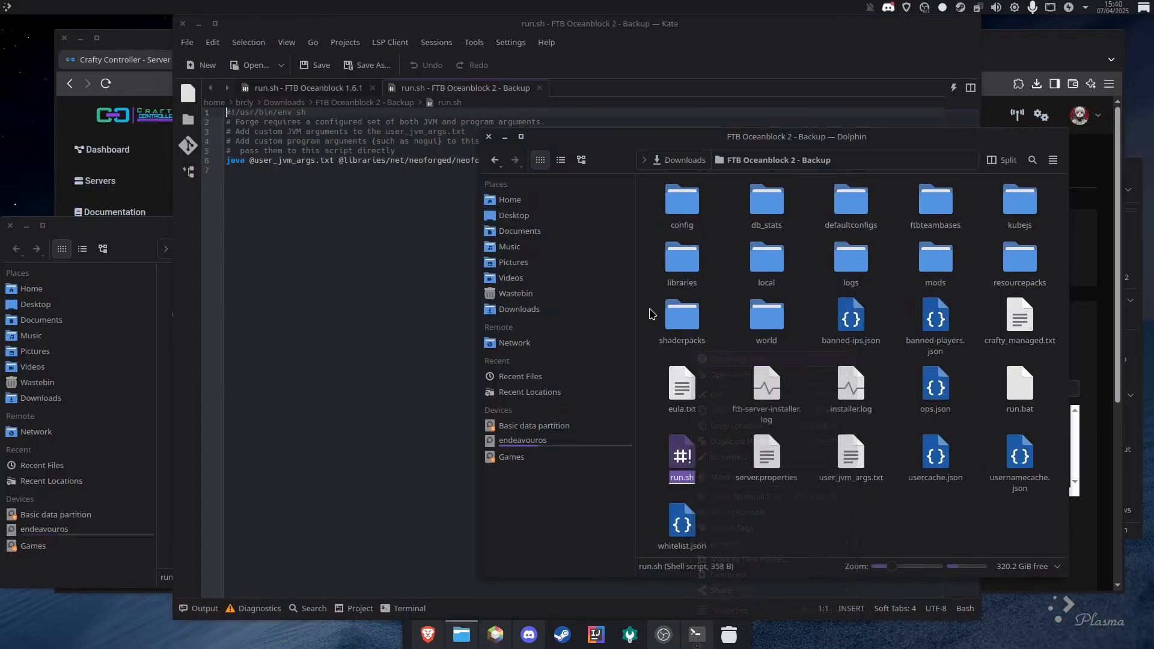
Compare the NeoForge version in the java line of the two run.sh files.
left_click(423, 92)
left_click(309, 89)
left_click_drag(520, 159, 530, 160)
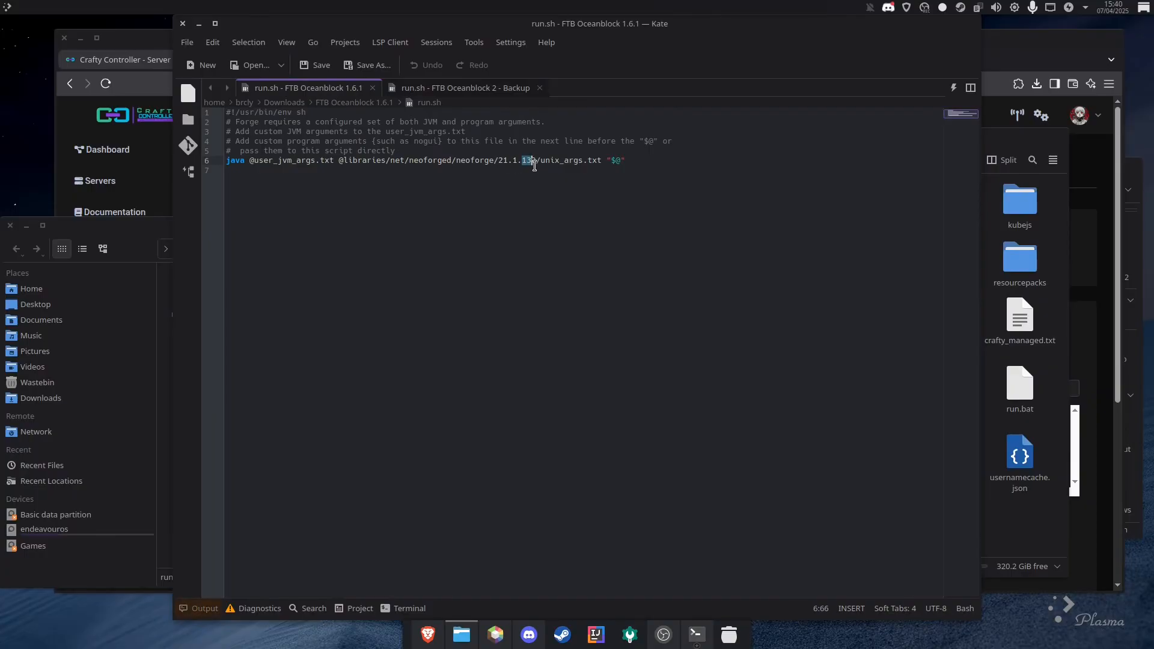
left_click(475, 89)
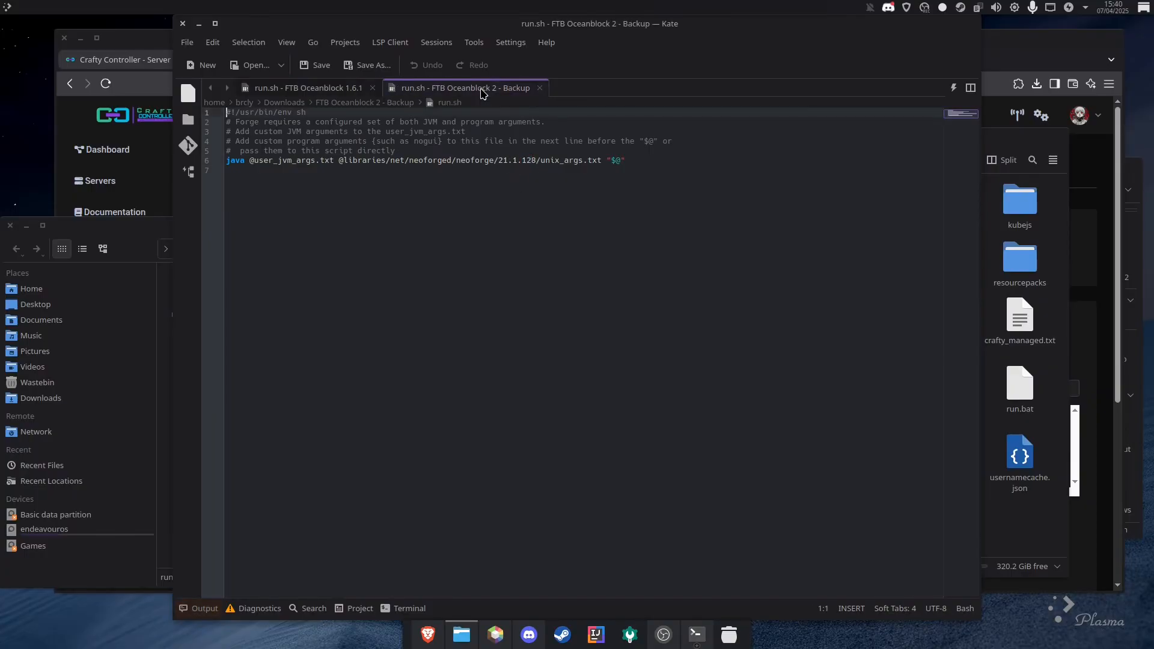
left_click(324, 90)
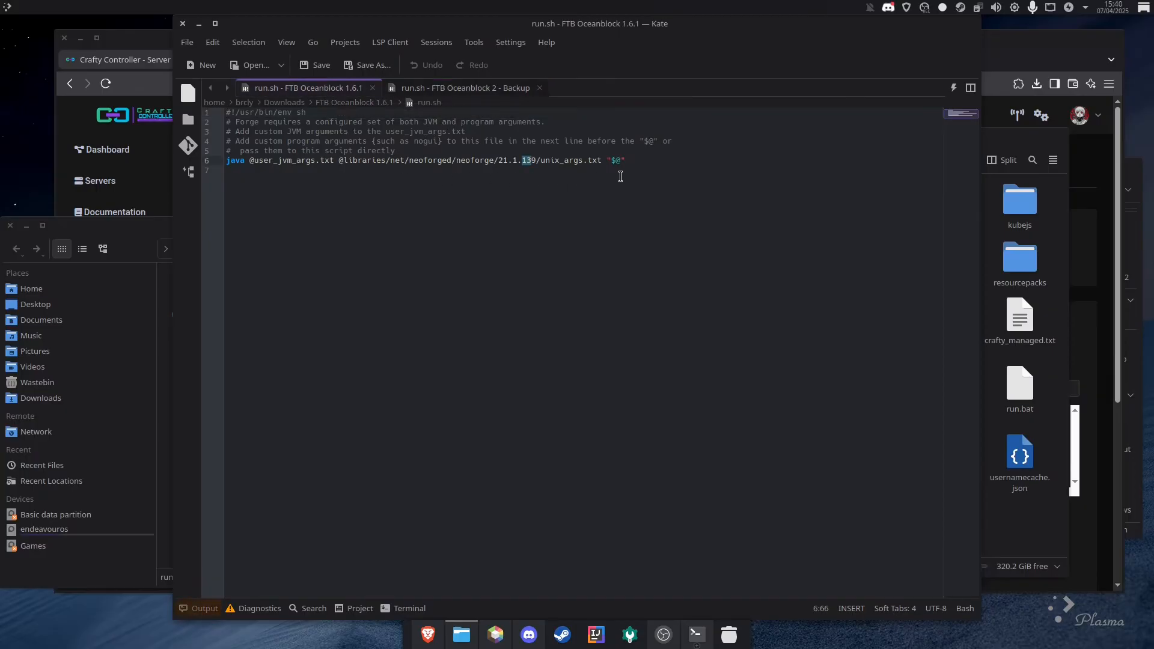
Replace the java line in the backup's run.sh with the one from the 1.6.1 run.sh, save it and close the 1.6.1 file.
left_click_drag(628, 161, 226, 160)
key("ctrl+c")
left_click(484, 89)
left_click_drag(637, 161, 225, 160)
key("ctrl+v")
key("ctrl+s")
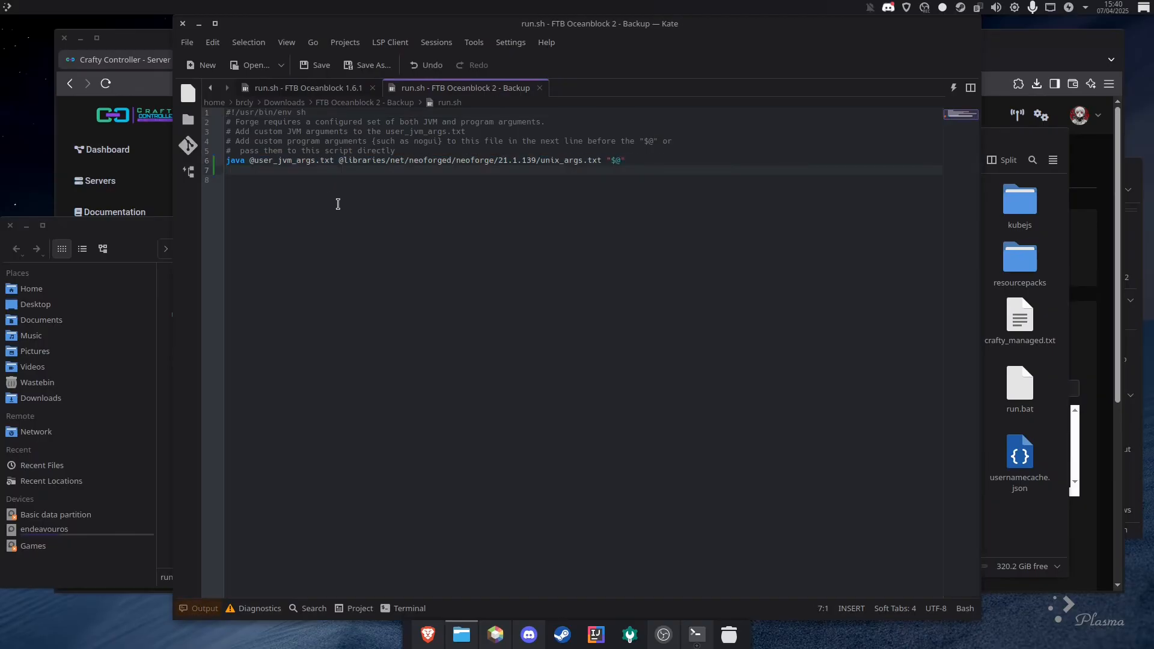
left_click(374, 89)
Set the motd in the backup's server.properties to "FTB Oceanblock 2 - 1.6.1", save it and close the editor.
left_click(1039, 528)
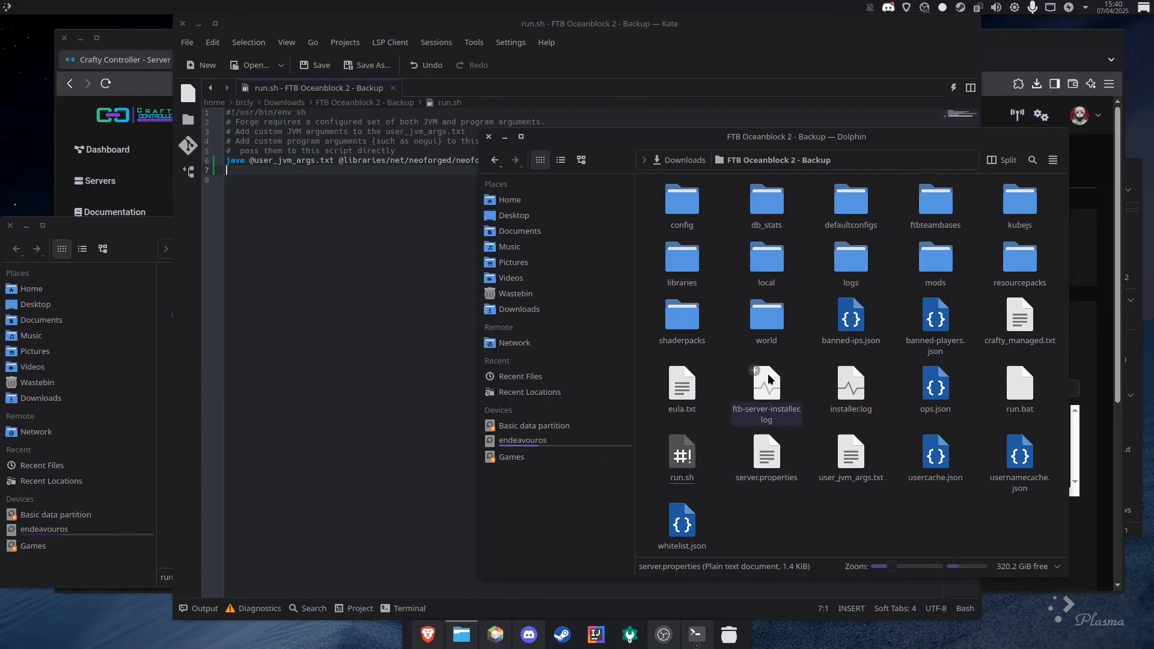
double_click(764, 457)
left_click_drag(387, 449, 360, 439)
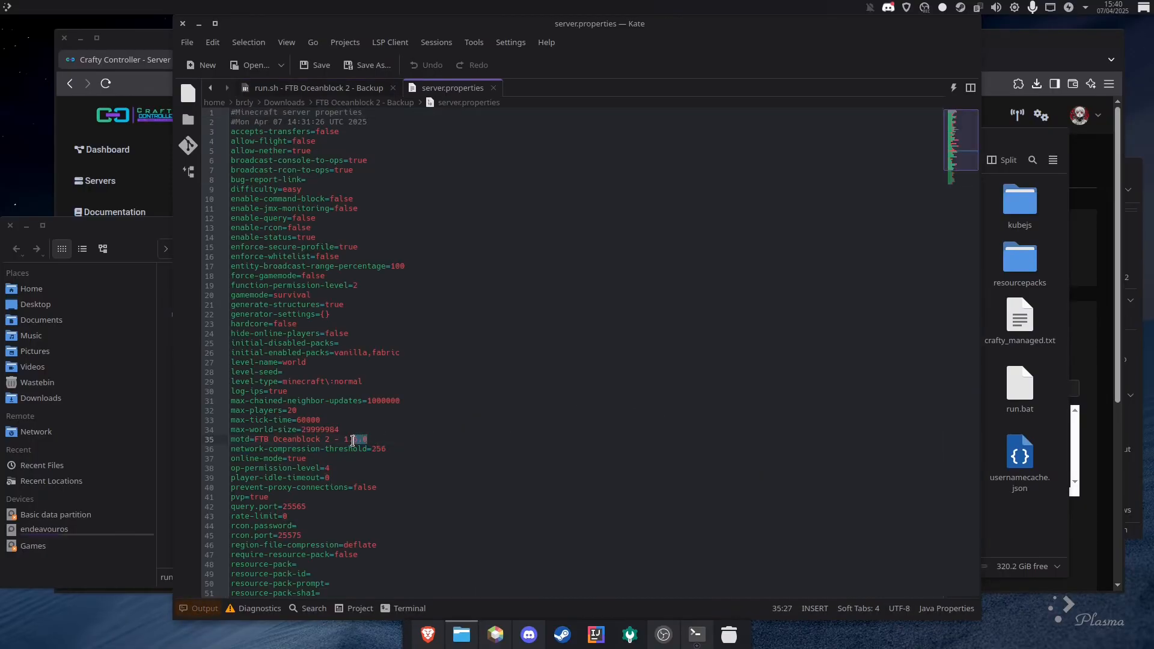
type("6")
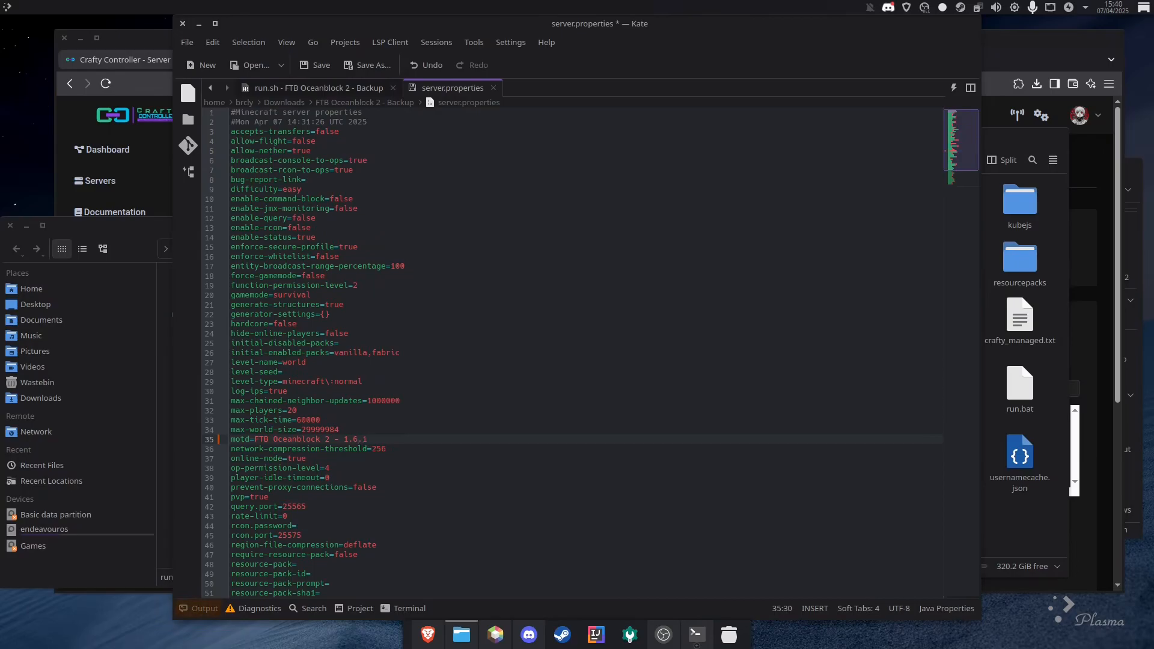
key("ctrl+s")
scroll(435, 386, "down", 4)
scroll(361, 468, "up", 4)
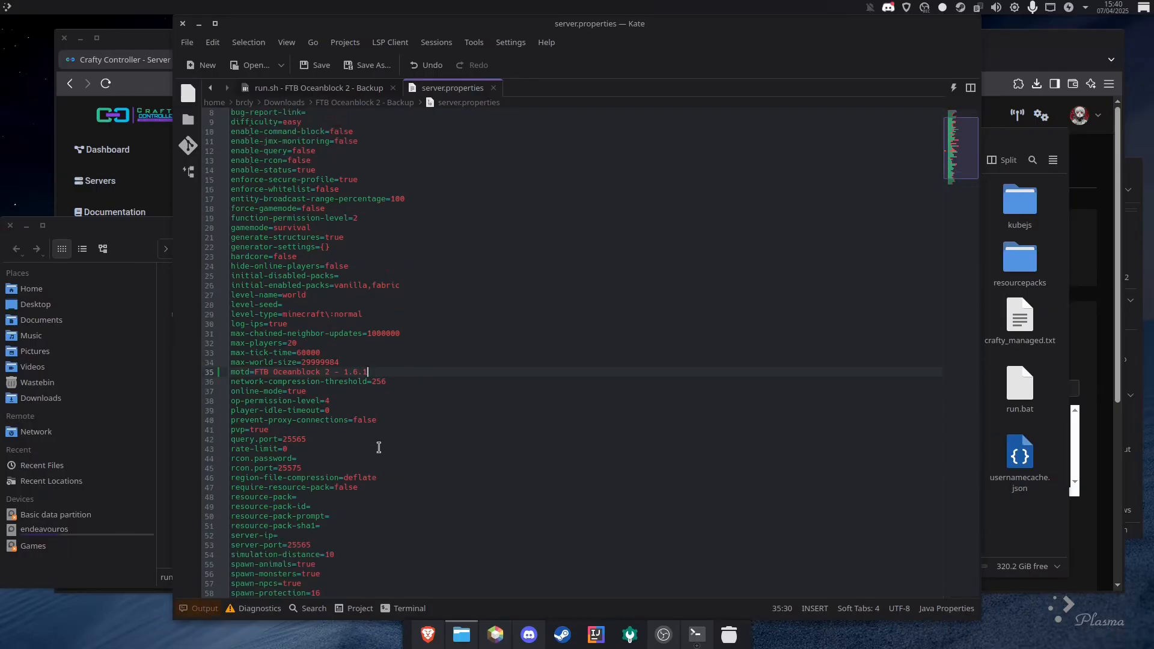
left_click(493, 88)
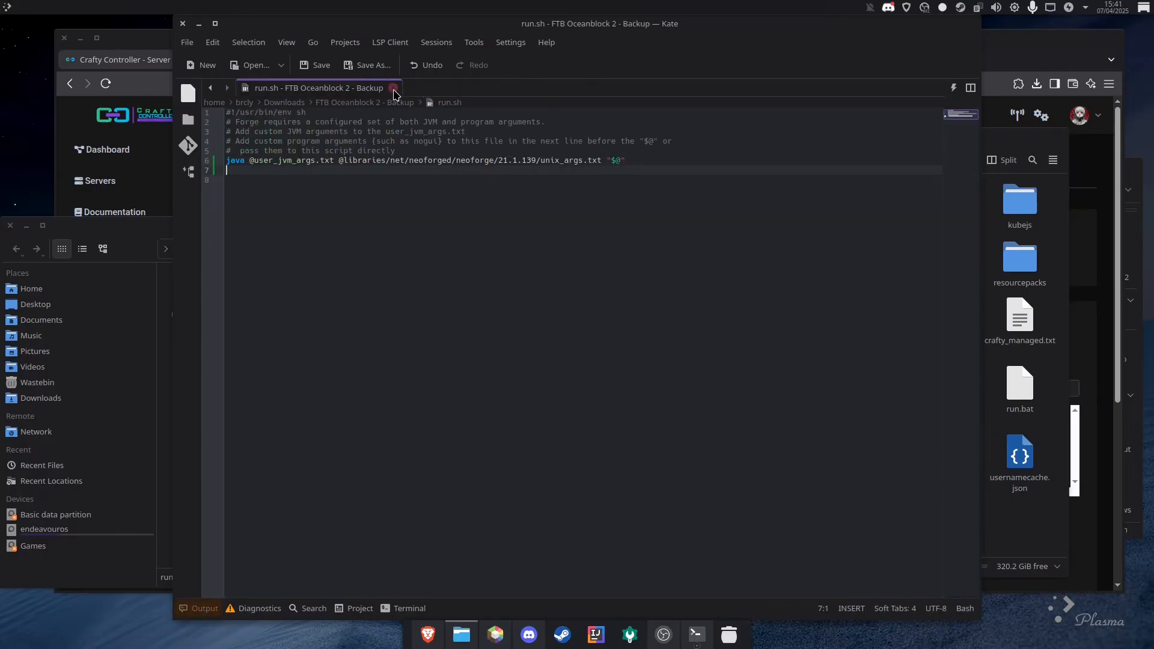
left_click(394, 88)
left_click(182, 23)
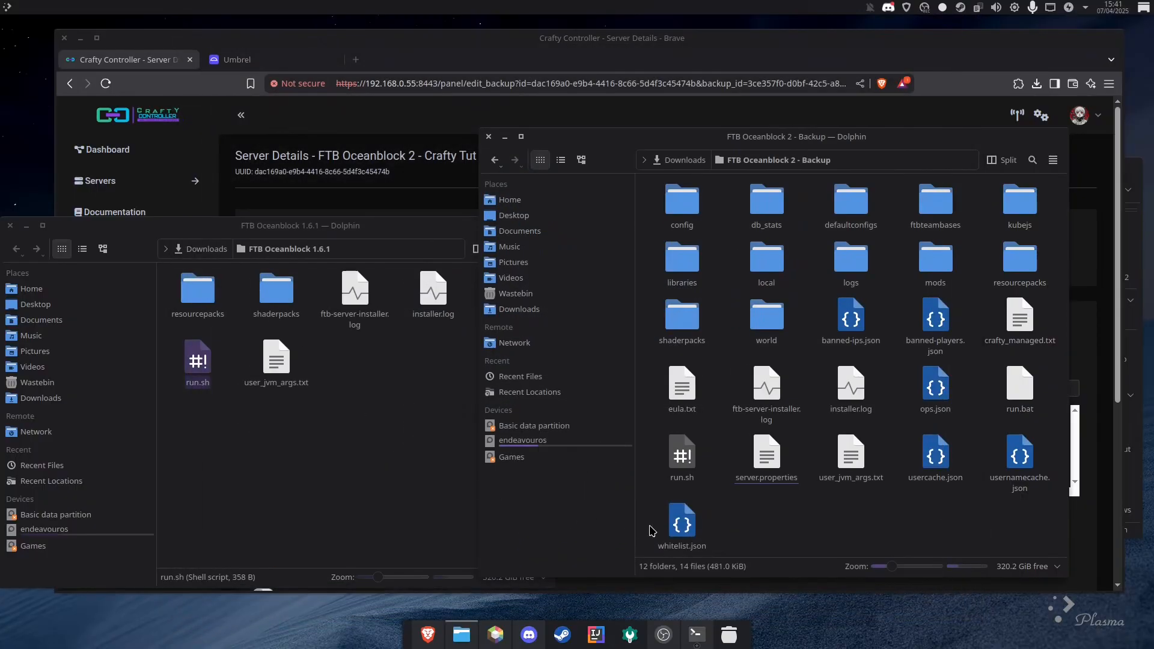
Compress all files and folders in the FTB Oceanblock 2 - Backup folder into Archive.zip.
left_click_drag(655, 560, 1039, 204)
right_click(1039, 205)
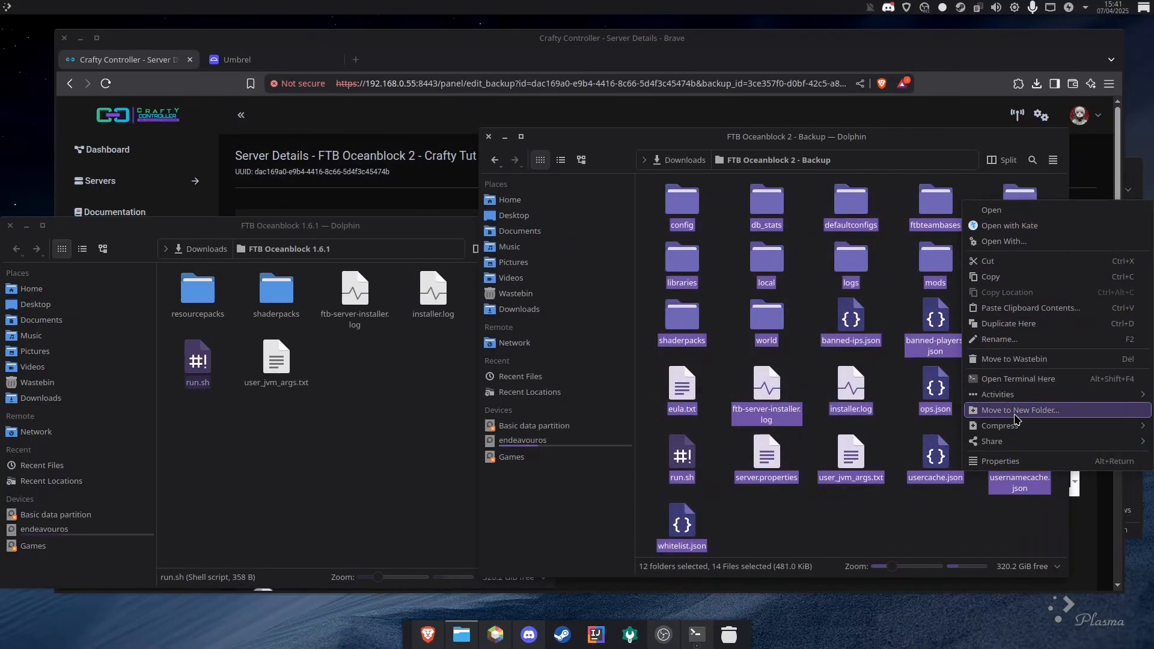
mouse_move(998, 427)
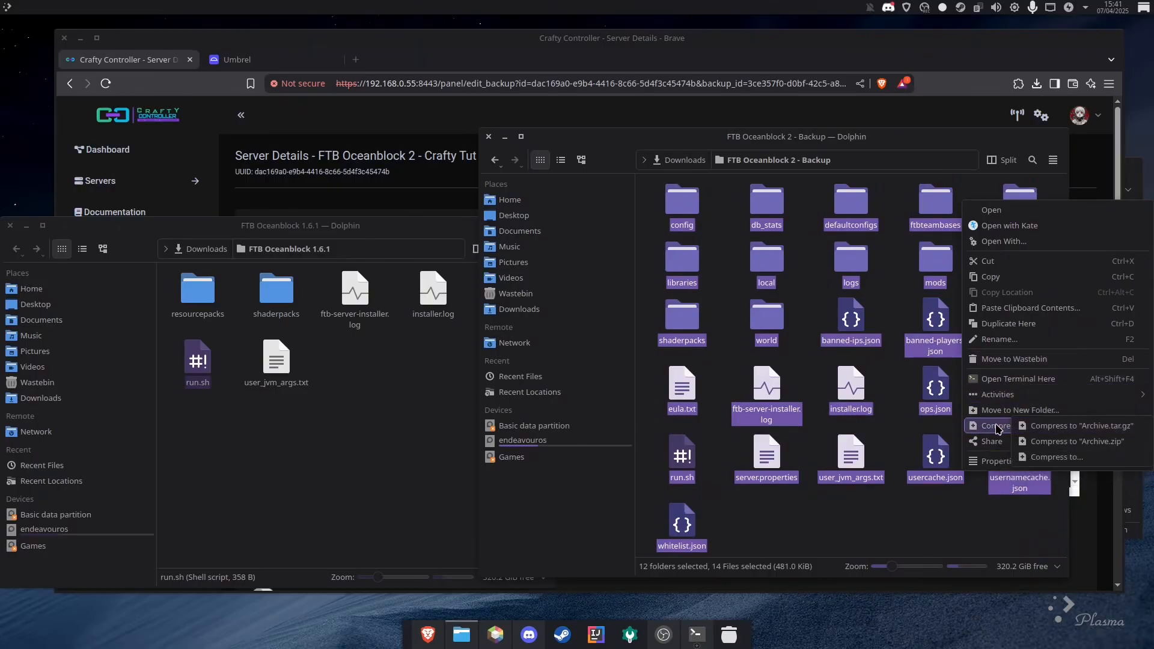
left_click(1043, 440)
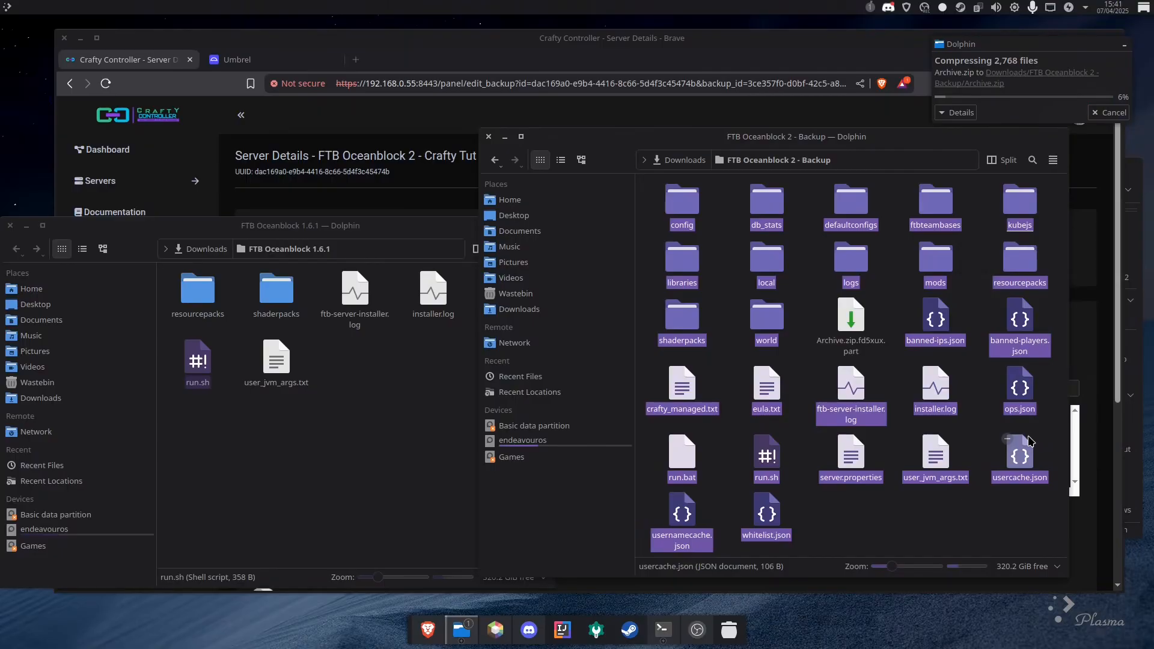
Check the maximum memory argument in the backup's user_jvm_args.txt and close the file.
left_click(928, 536)
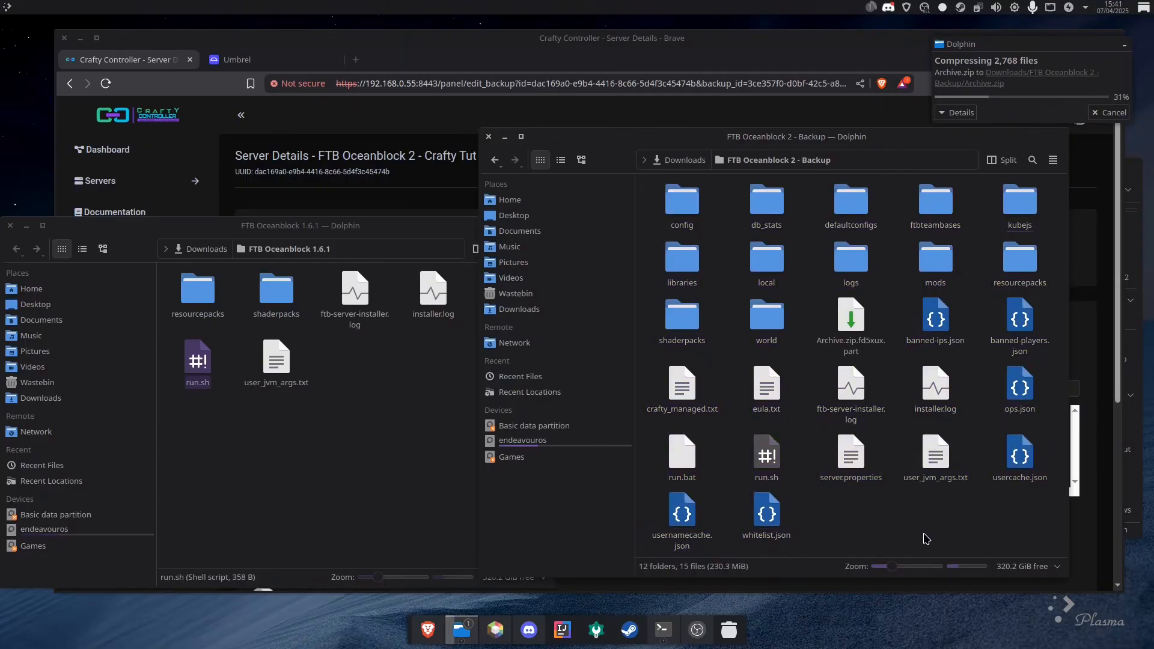
double_click(935, 455)
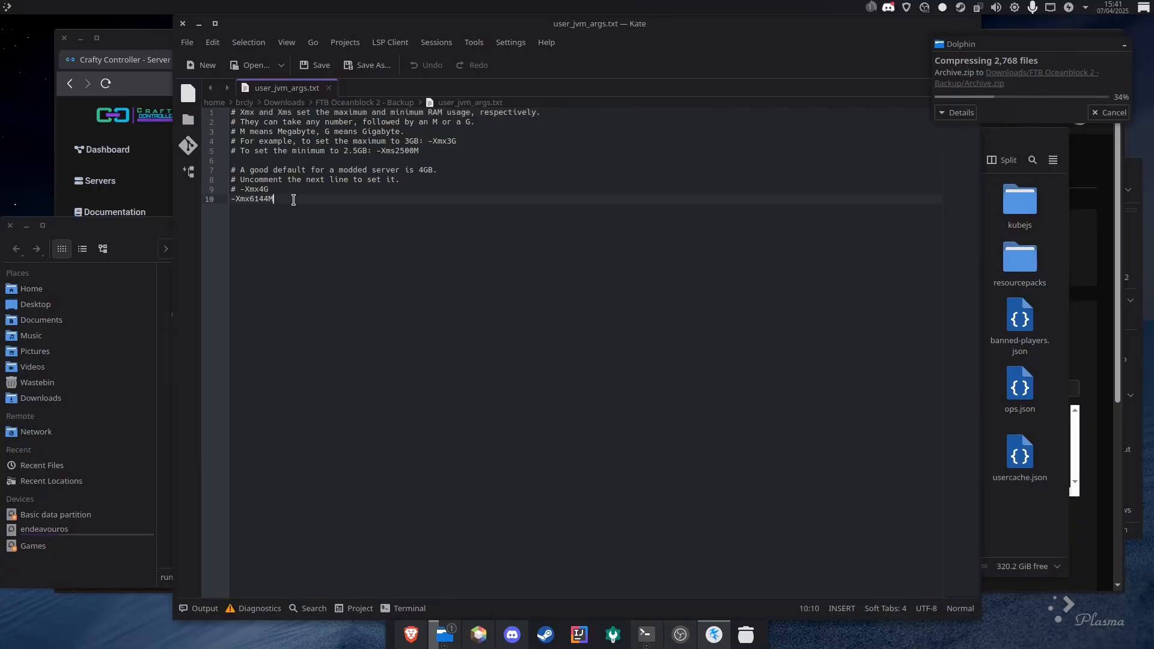
left_click(183, 23)
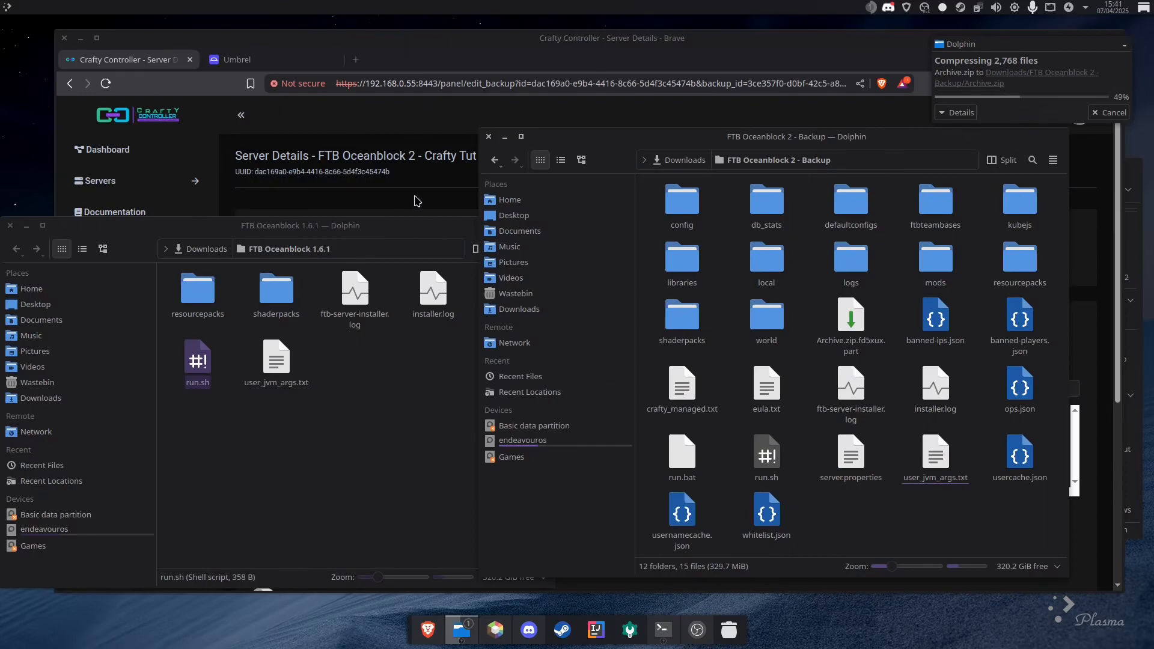
Switch to Prism Launcher and update the FTB OceanBlock 2 instance's CurseForge pack to ftb-oceanblock-2-1.6.1.
left_click(495, 629)
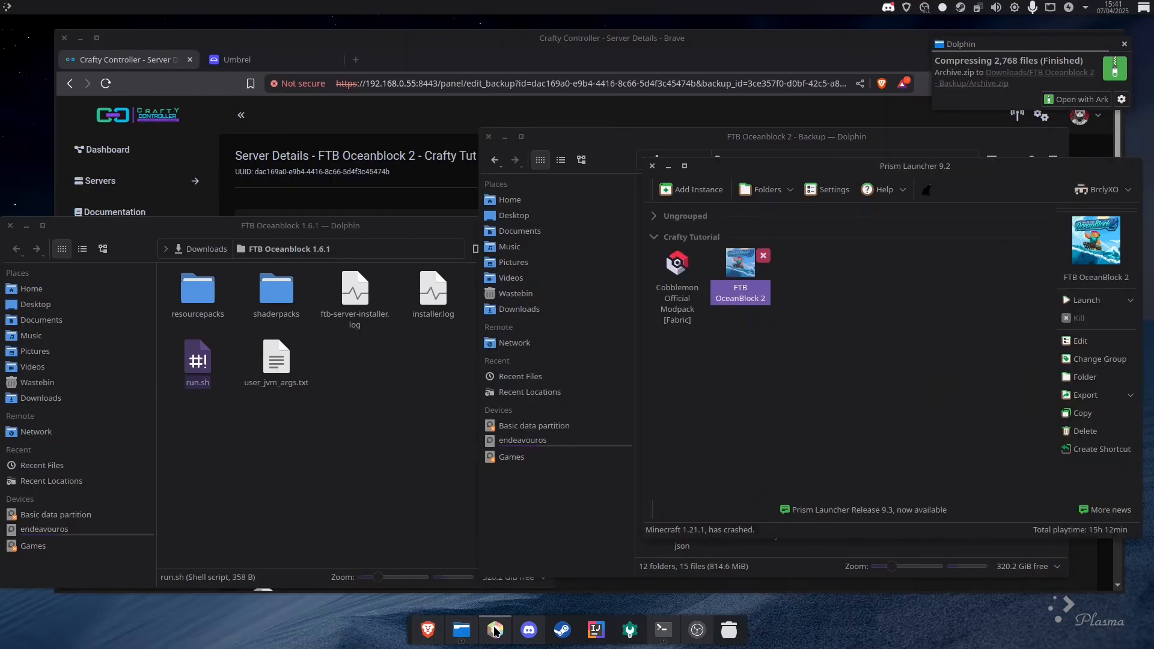
left_click(1080, 339)
left_click(293, 184)
left_click(303, 165)
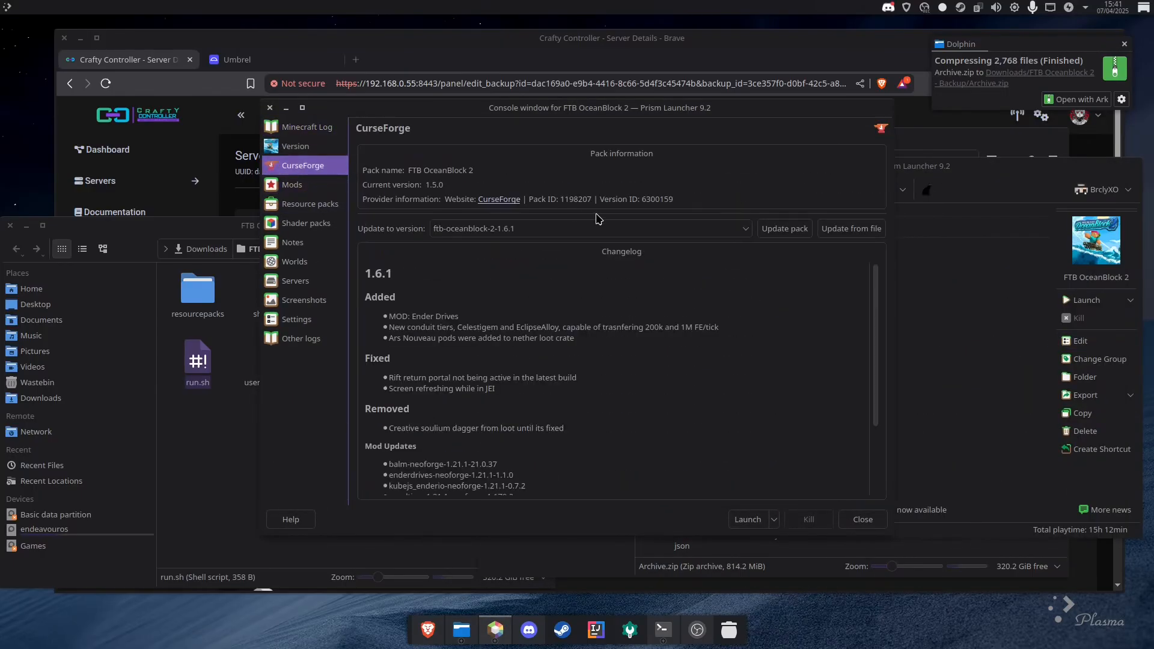
left_click(662, 229)
left_click(700, 229)
left_click(785, 228)
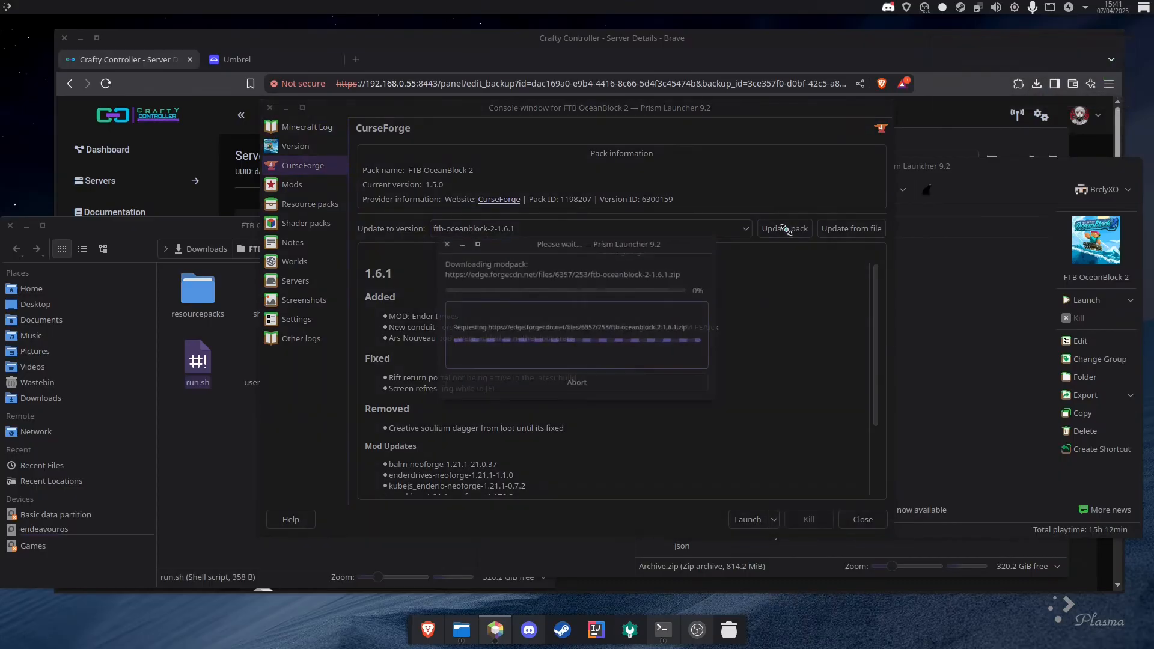
Rename Archive.zip in the backup folder to "FTB - Oceanblock 2 - 1.6.1 Update.zip".
left_click(952, 144)
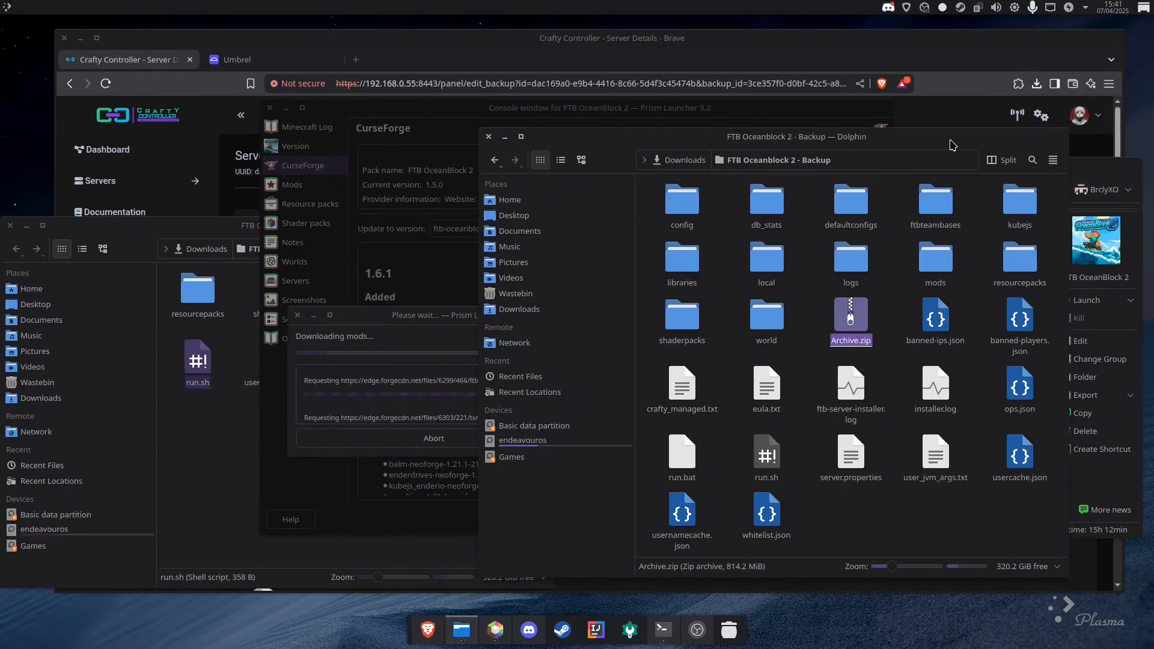
right_click(862, 323)
mouse_move(891, 545)
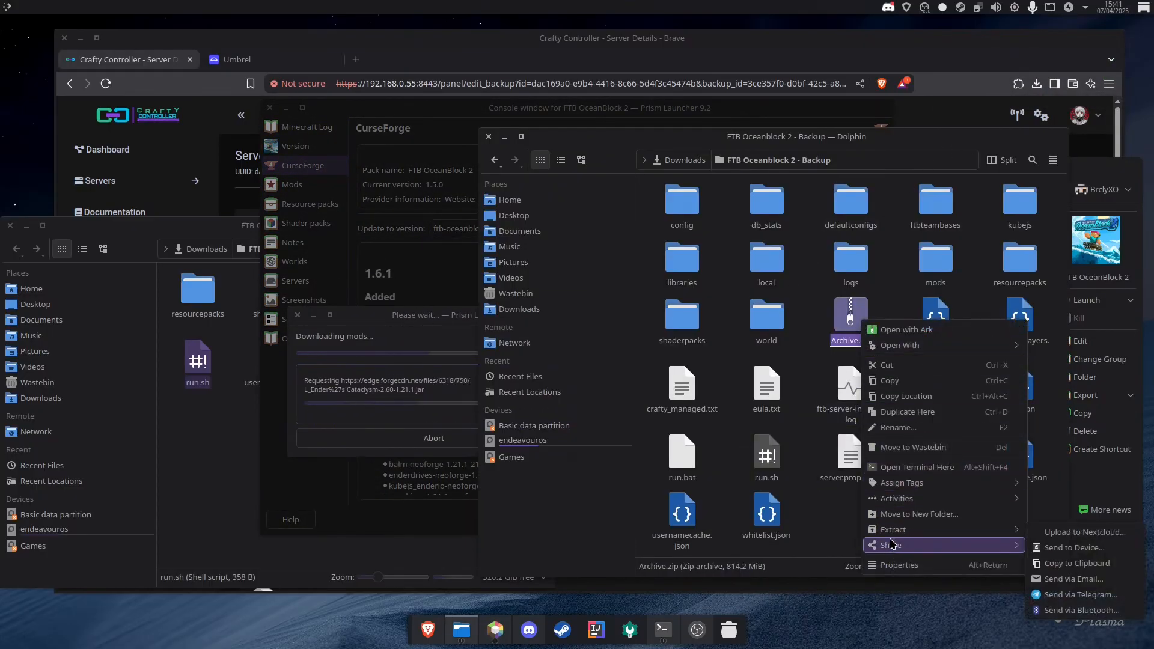
left_click(917, 428)
type("FD.zip")
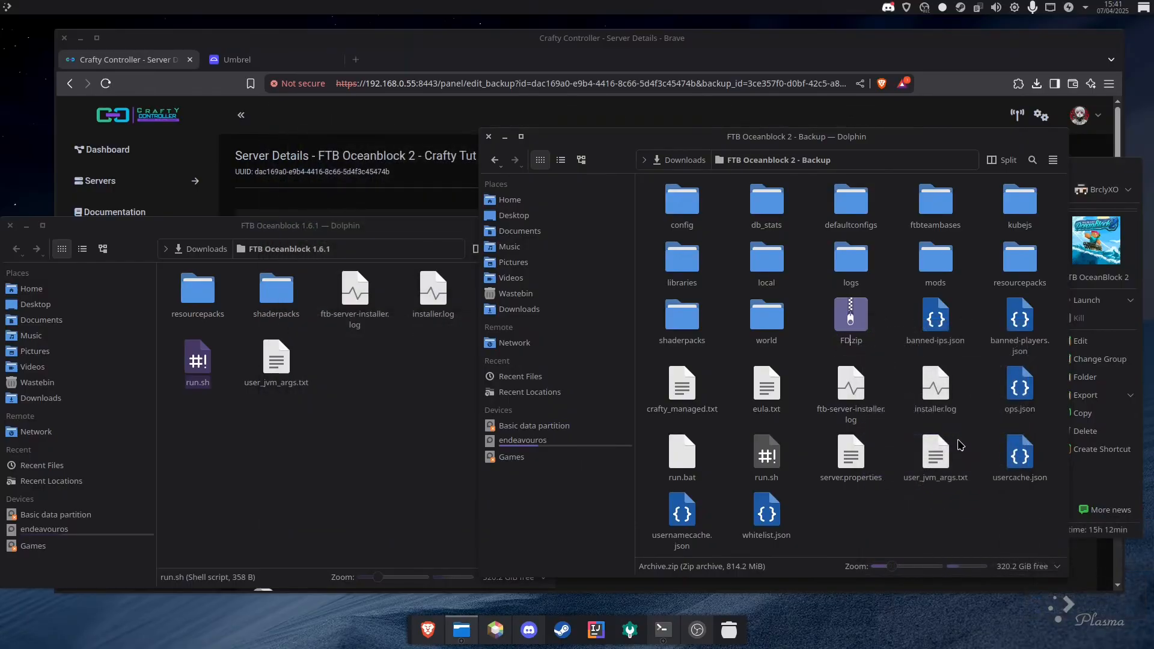
type(" - OCe")
key("BackSpace")
key("BackSpace")
type("ceanblock 2 - 1.6.1 Updatew")
key("Return")
right_click(758, 376)
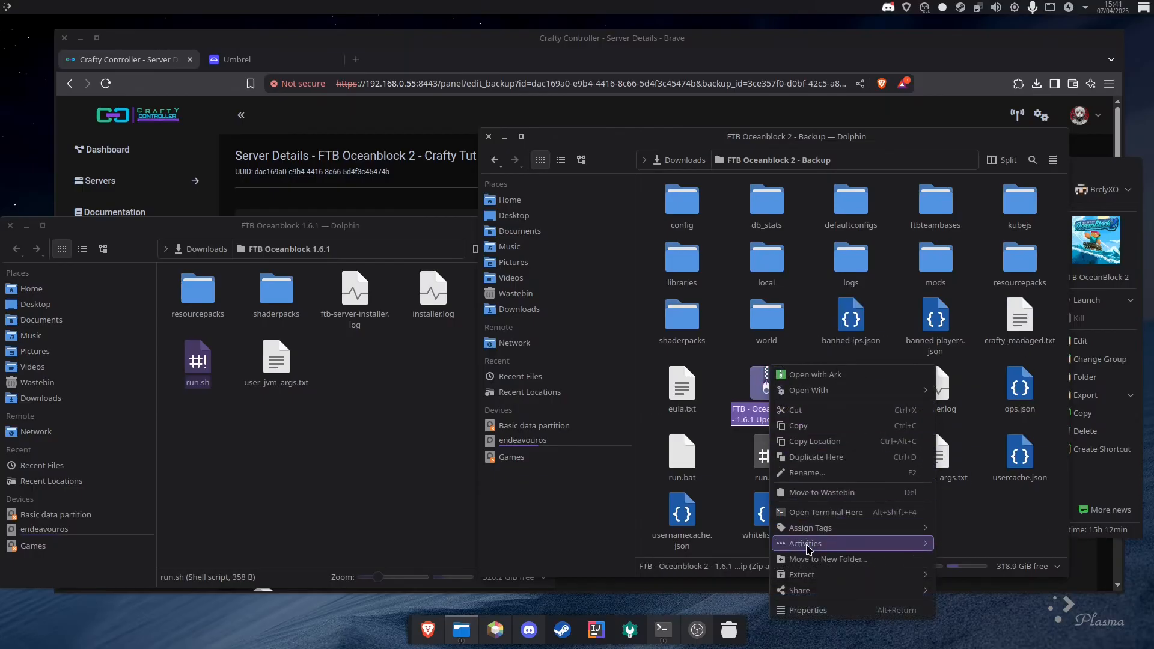
left_click(781, 474)
left_click(814, 435)
key("BackSpace")
key("Return")
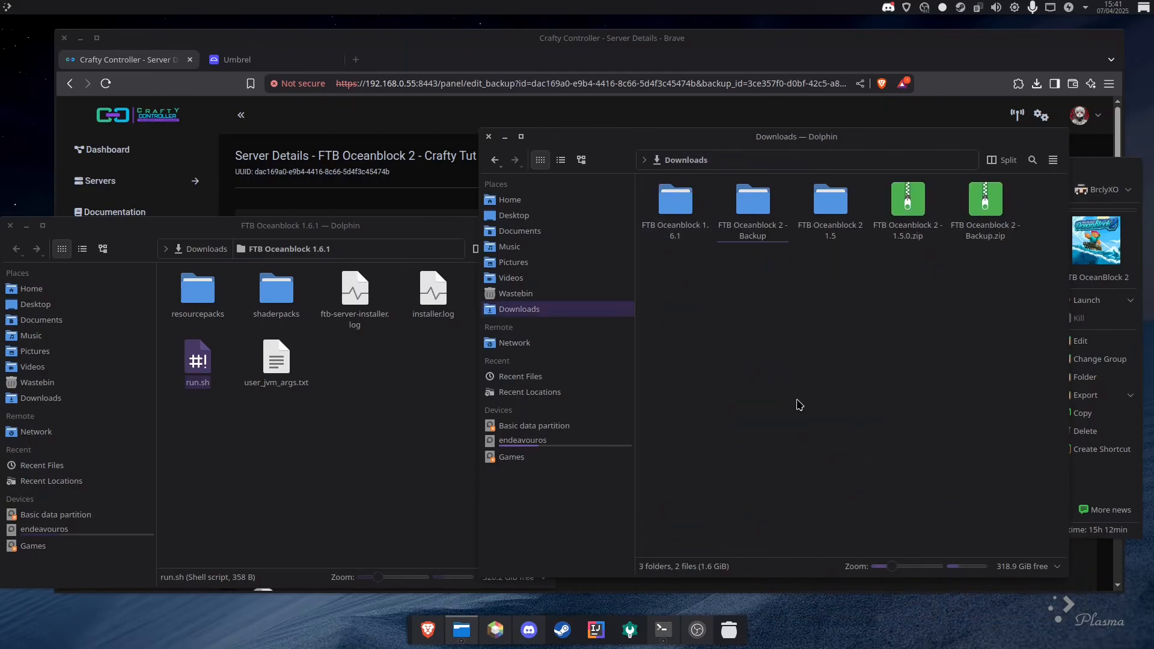
Return to Crafty Controller in Brave and examine the storage location path of the Default Backup.
left_click(359, 123)
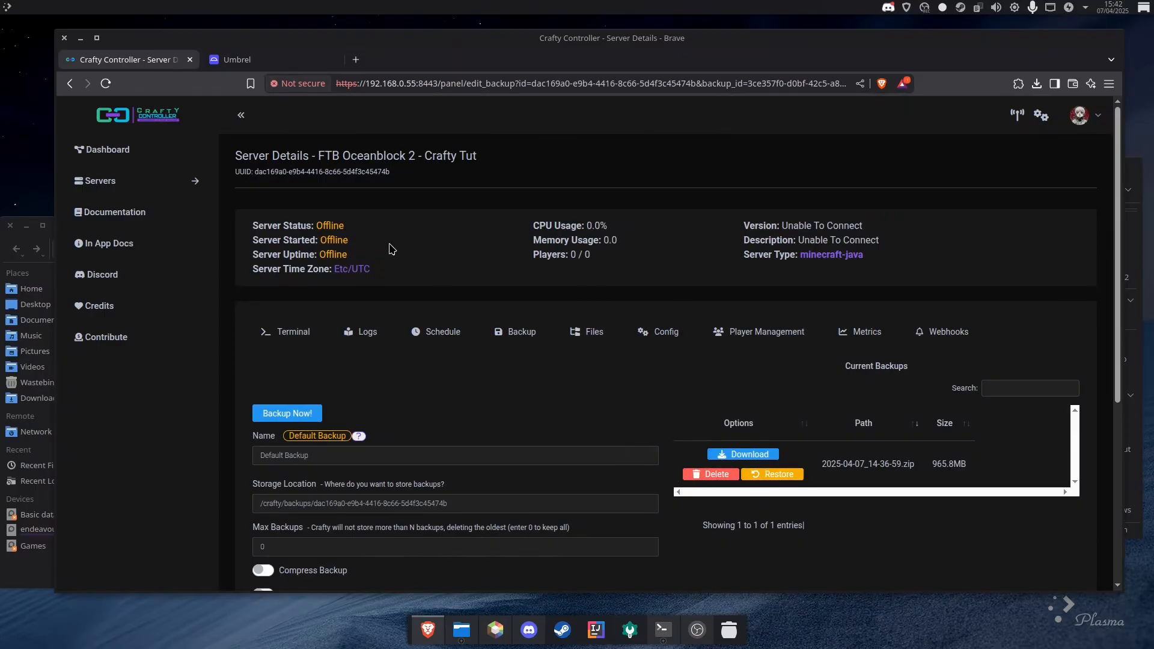
left_click(515, 509)
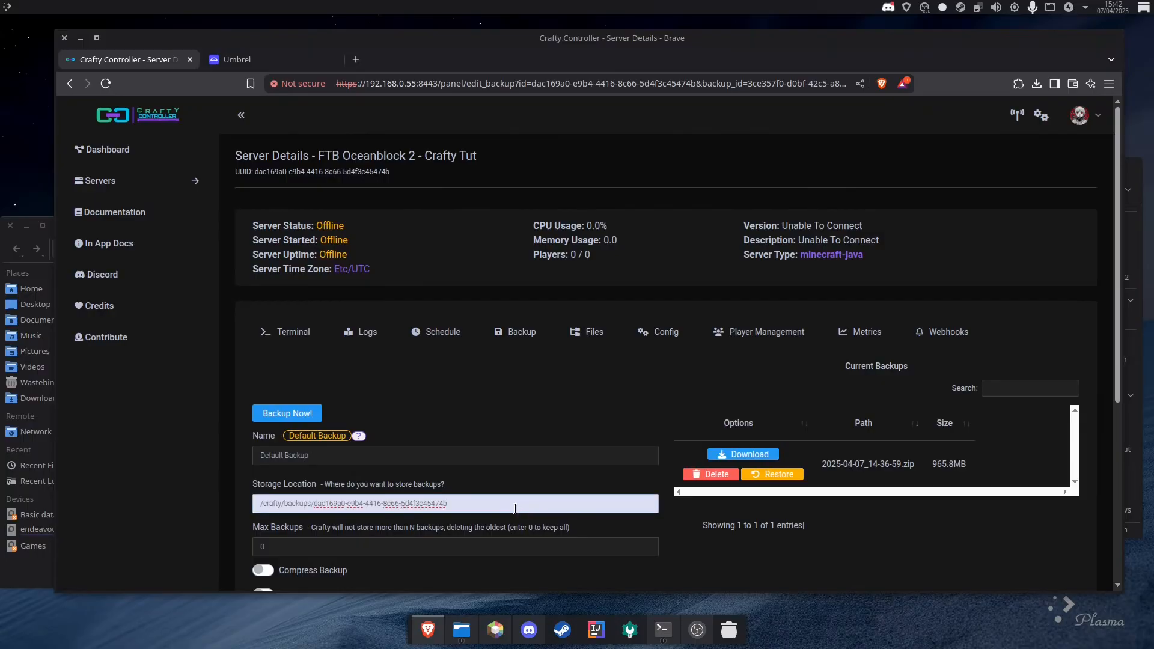
left_click_drag(503, 508, 221, 511)
left_click_drag(463, 505, 253, 497)
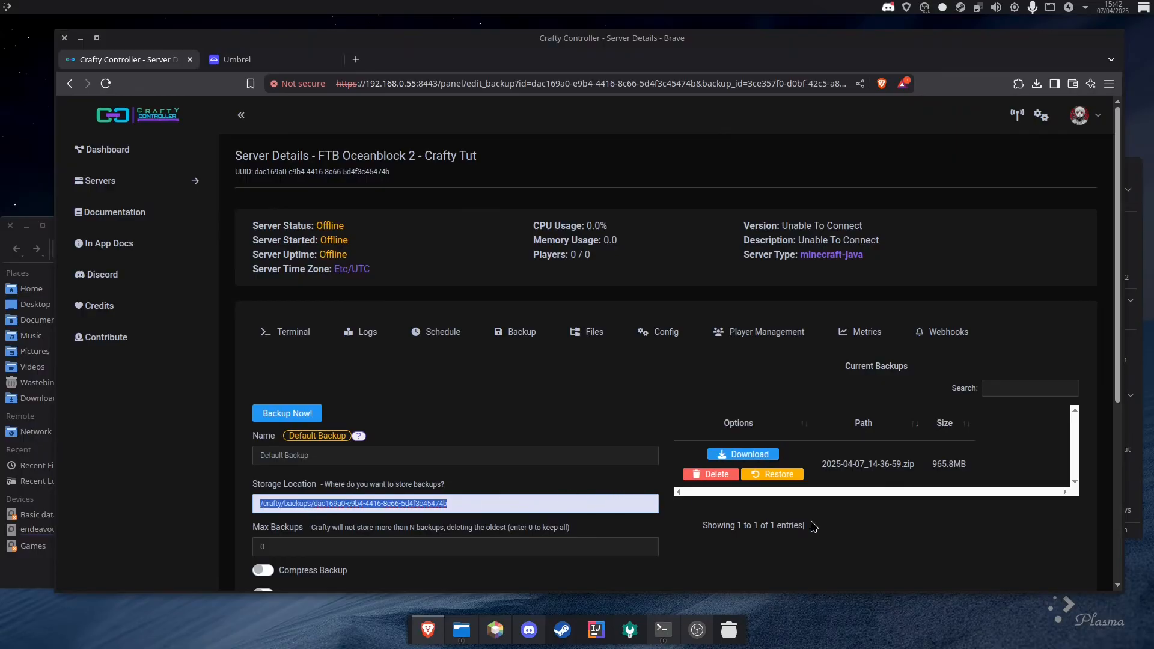
left_click(832, 532)
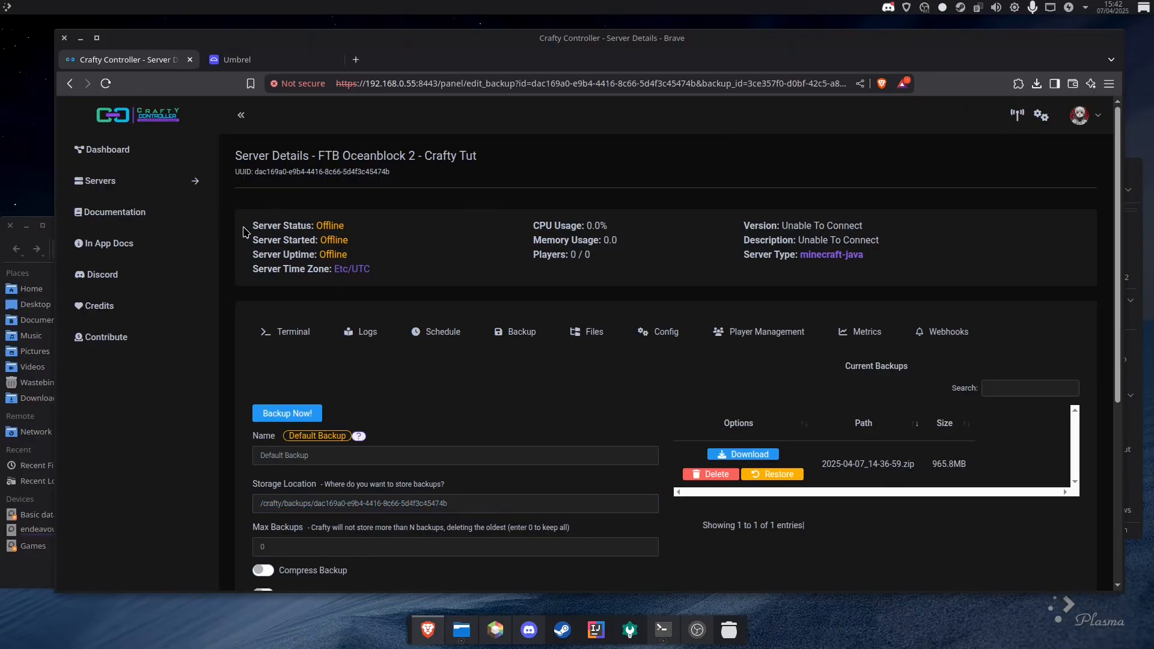
Expand the server list and look through the configuration of the FTB Oceanblock 2 - Crafty Tut server.
left_click(214, 184)
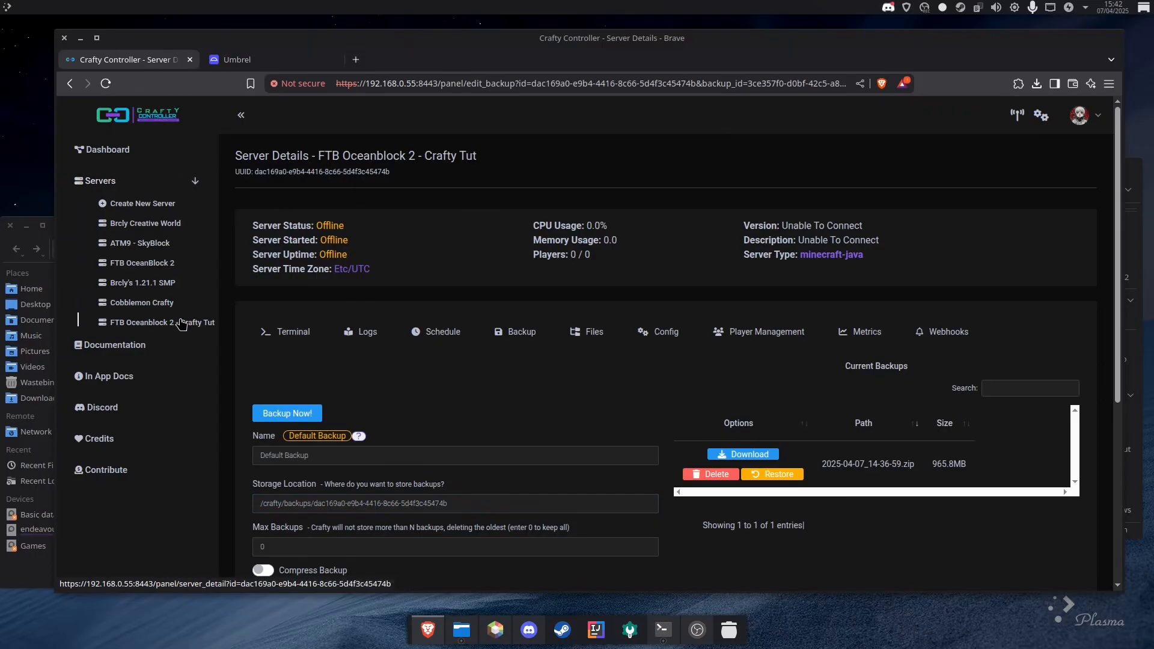
left_click(652, 334)
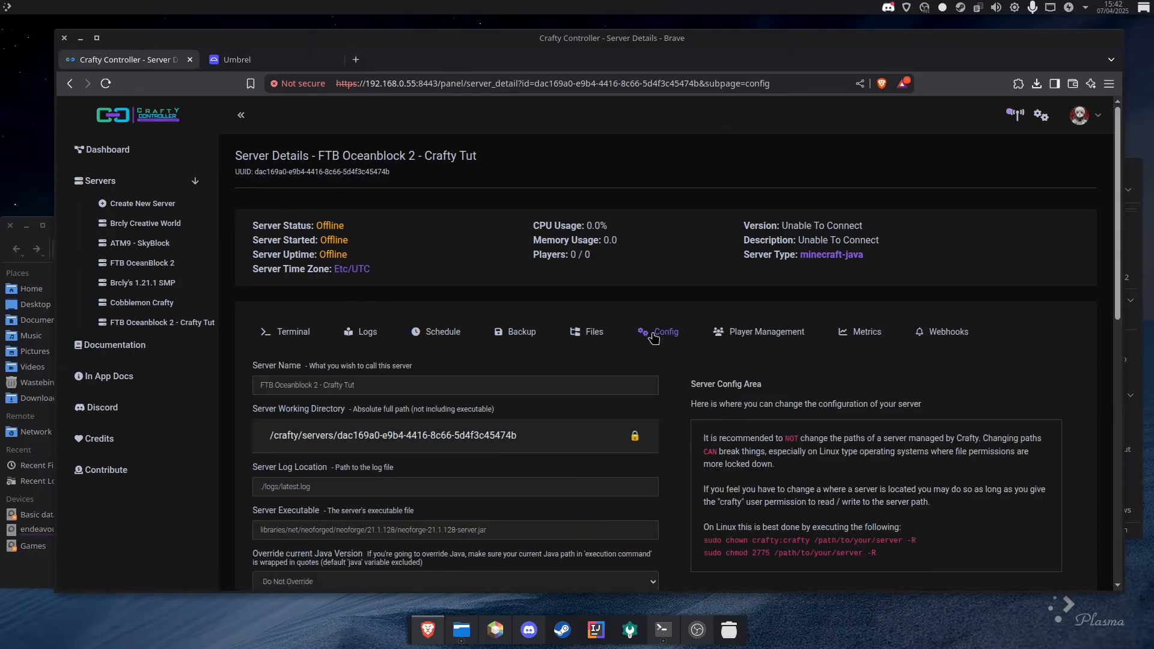
scroll(706, 385, "down", 3)
scroll(532, 350, "up", 3)
Open the new server creation page and examine its section for uploading a zip file for server import.
left_click(135, 205)
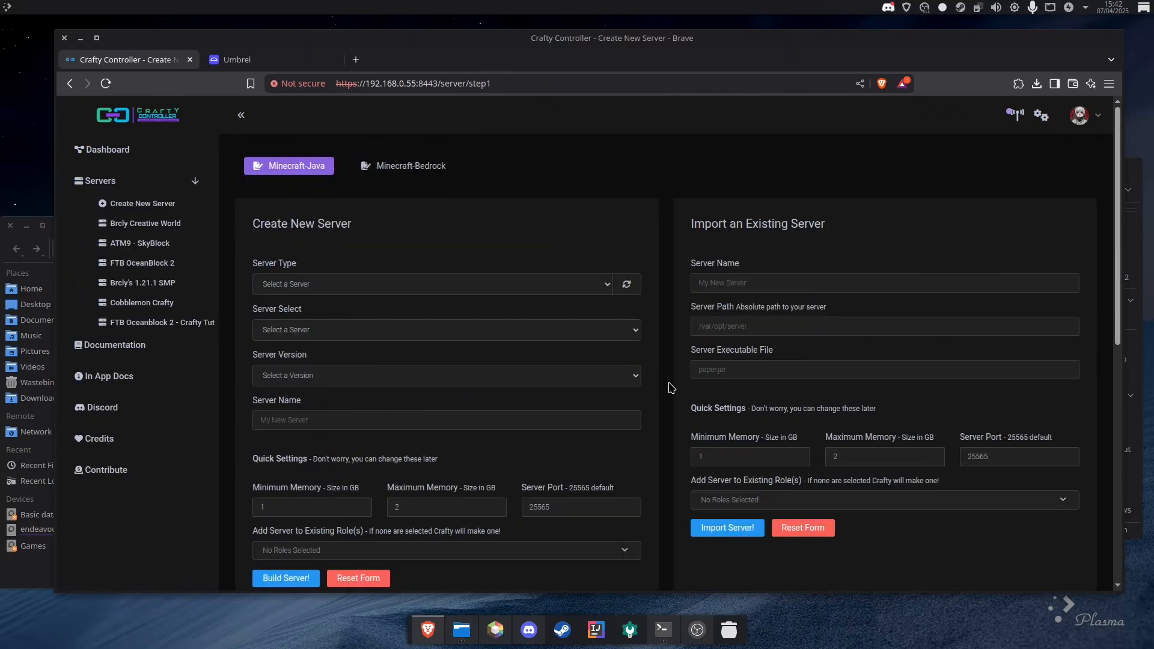
scroll(673, 390, "down", 10)
left_click_drag(692, 153, 874, 157)
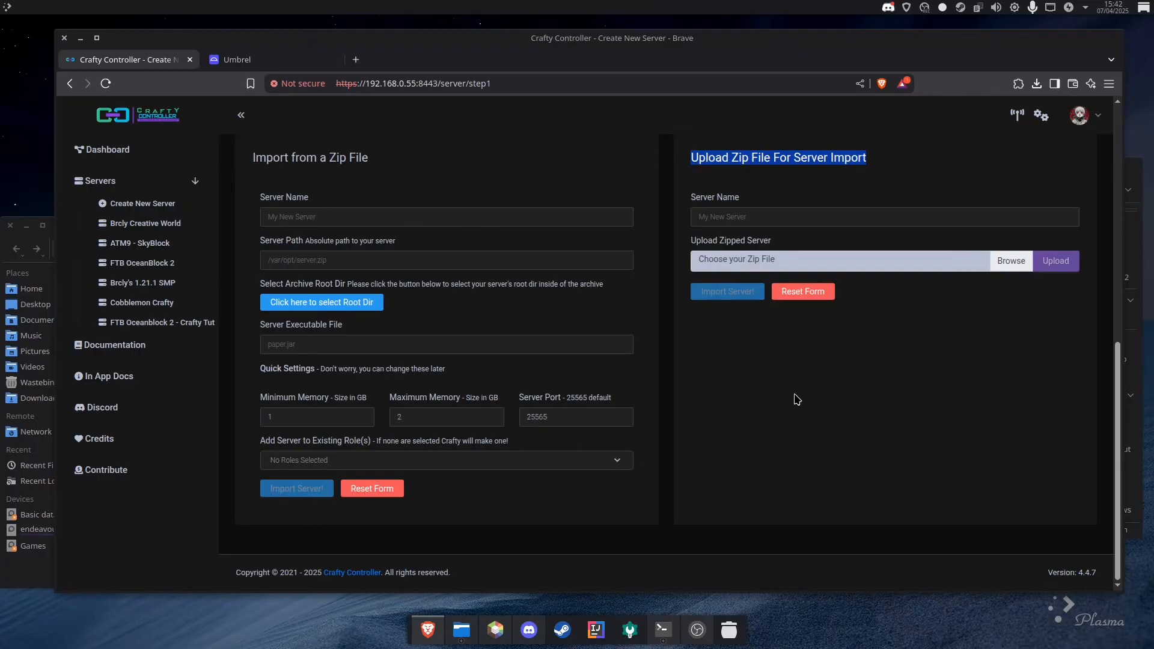
scroll(796, 400, "up", 10)
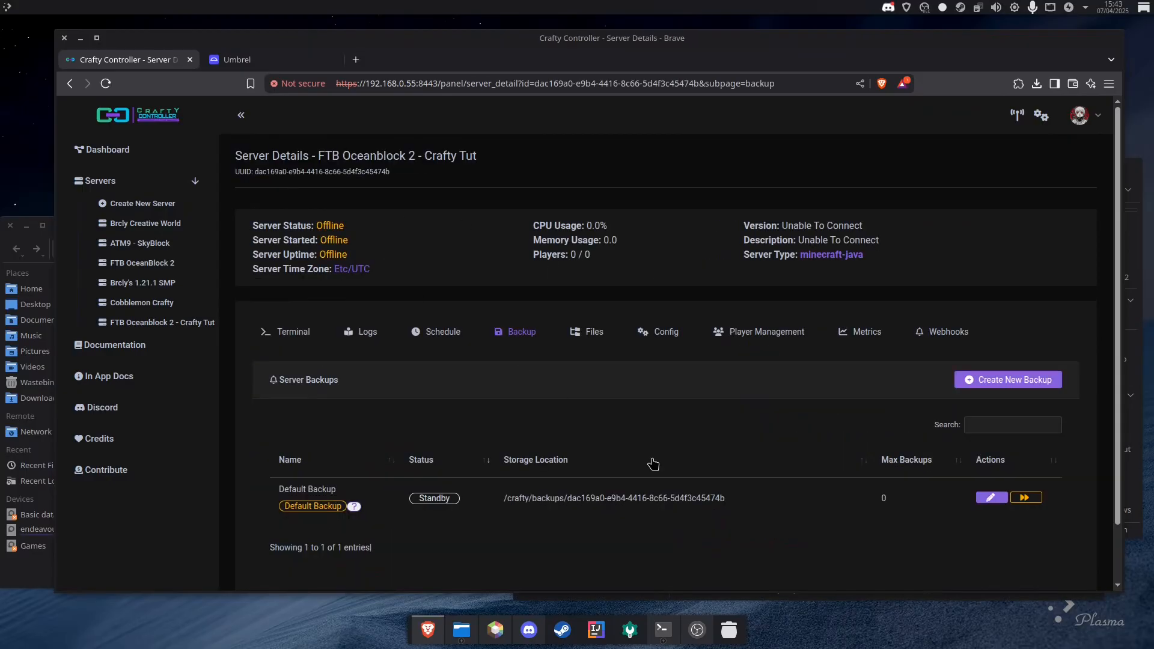
Open the Default Backup's details and restore the server from "FTB - Oceanblock 2 - 1.6.1 Update.zip".
left_click(990, 498)
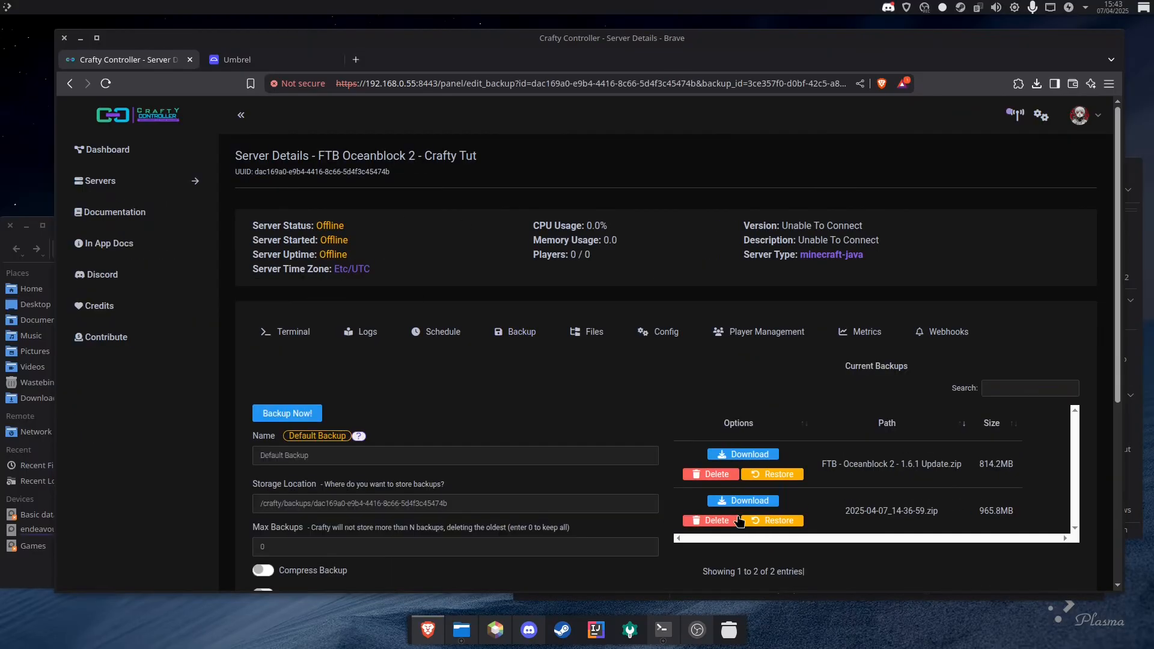
scroll(600, 397, "down", 1)
left_click_drag(819, 398, 974, 401)
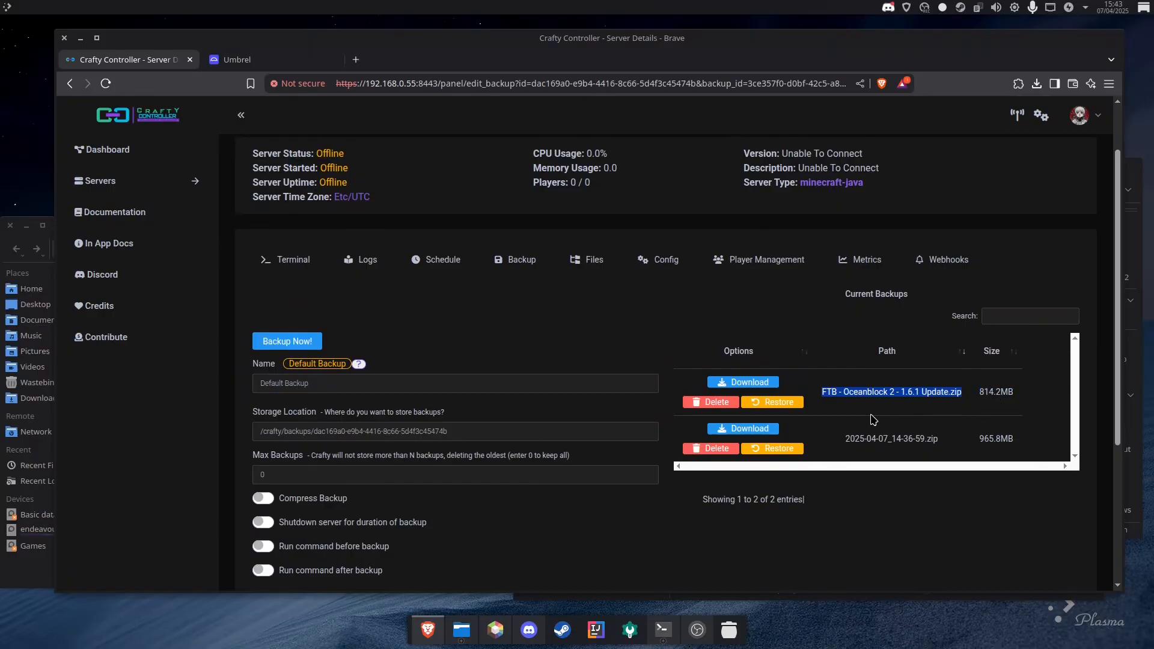
left_click(774, 403)
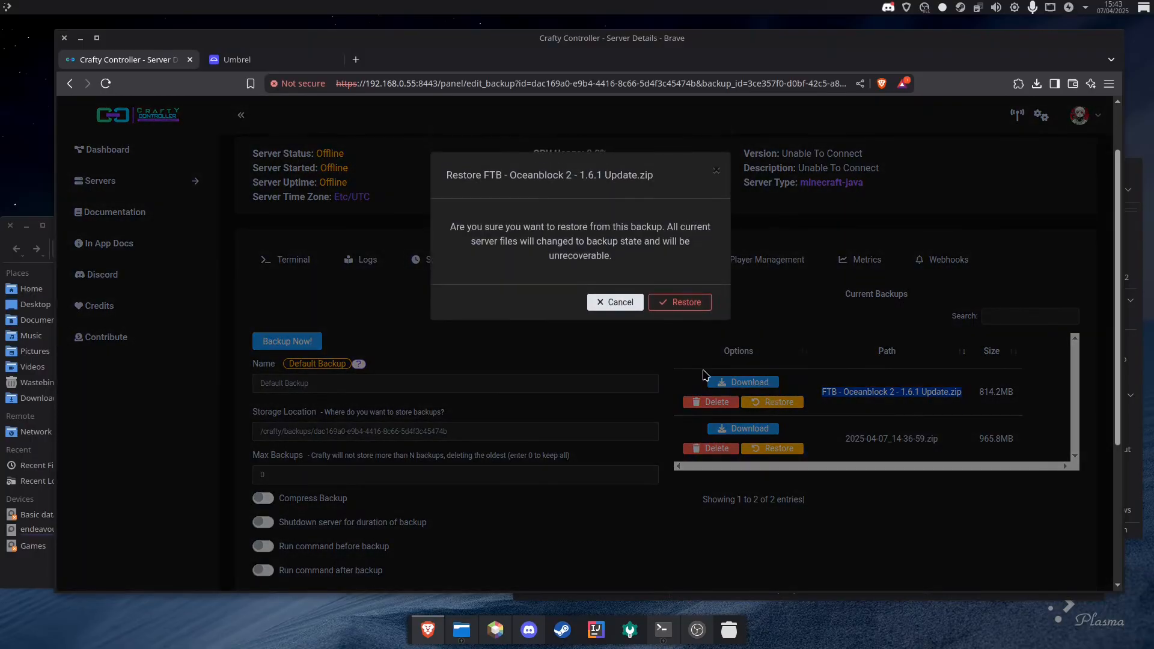
left_click(667, 311)
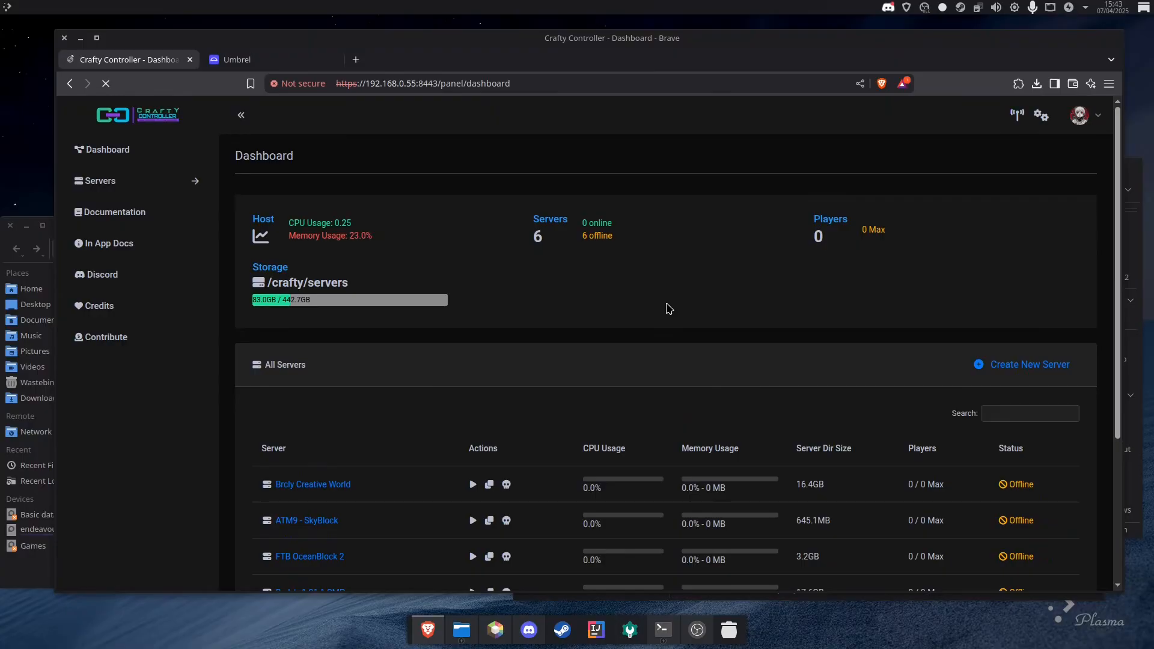
Open the restored FTB Oceanblock 2 - Crafty Tut server from the dashboard and review its file list.
scroll(652, 294, "down", 3)
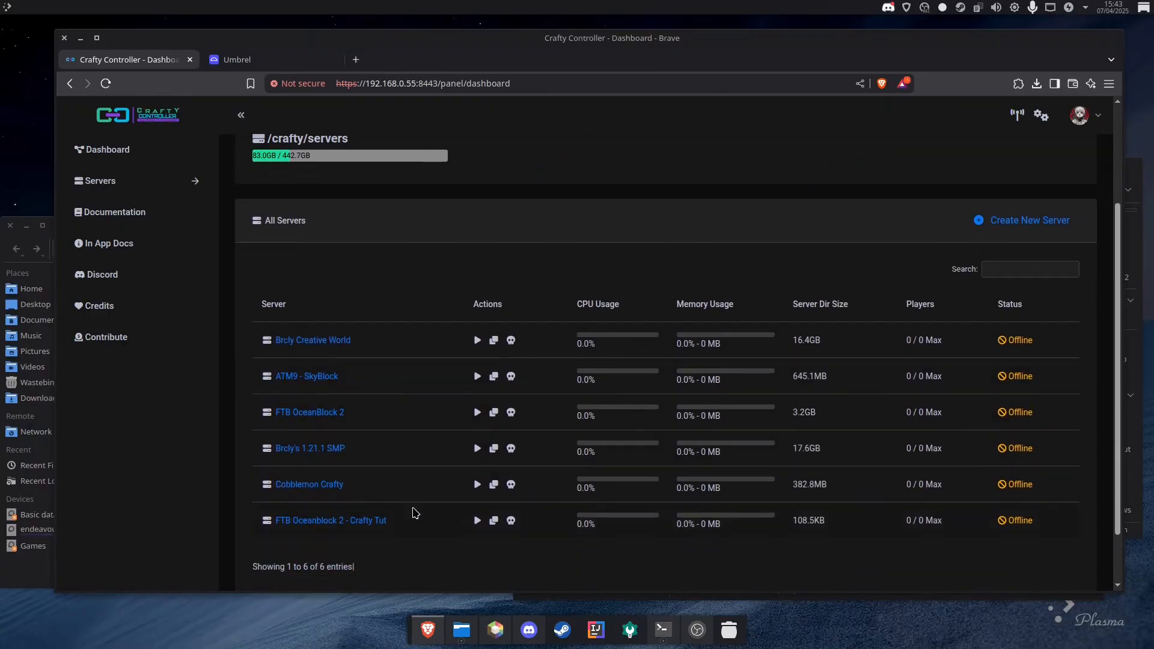
left_click(321, 522)
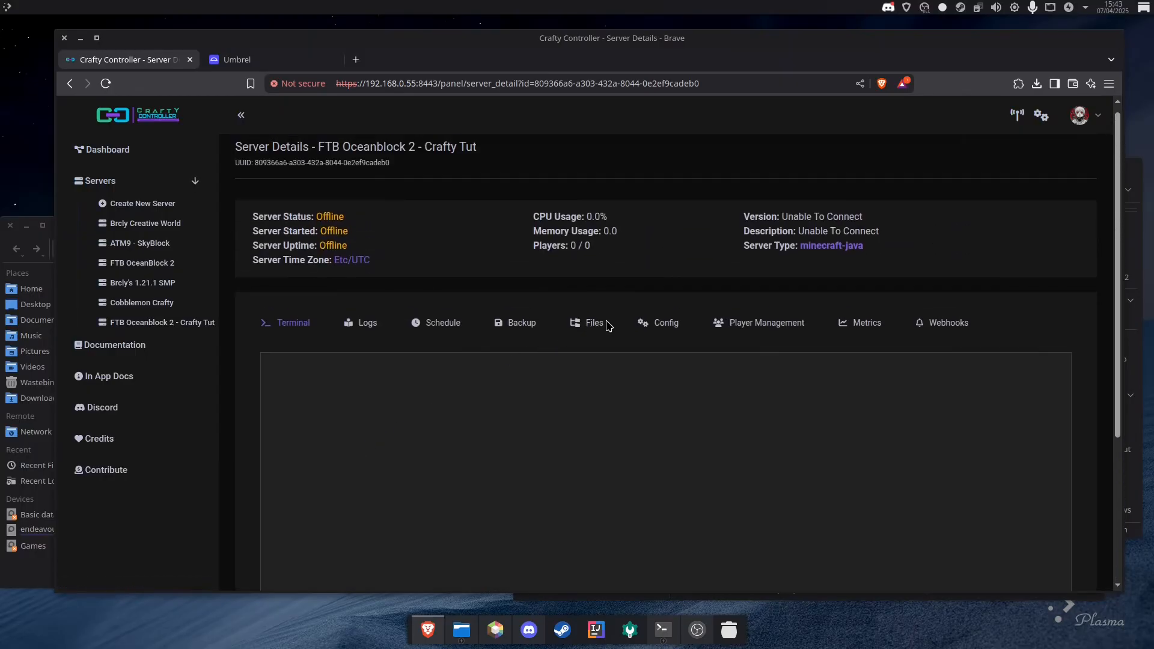
left_click(595, 325)
scroll(541, 373, "down", 2)
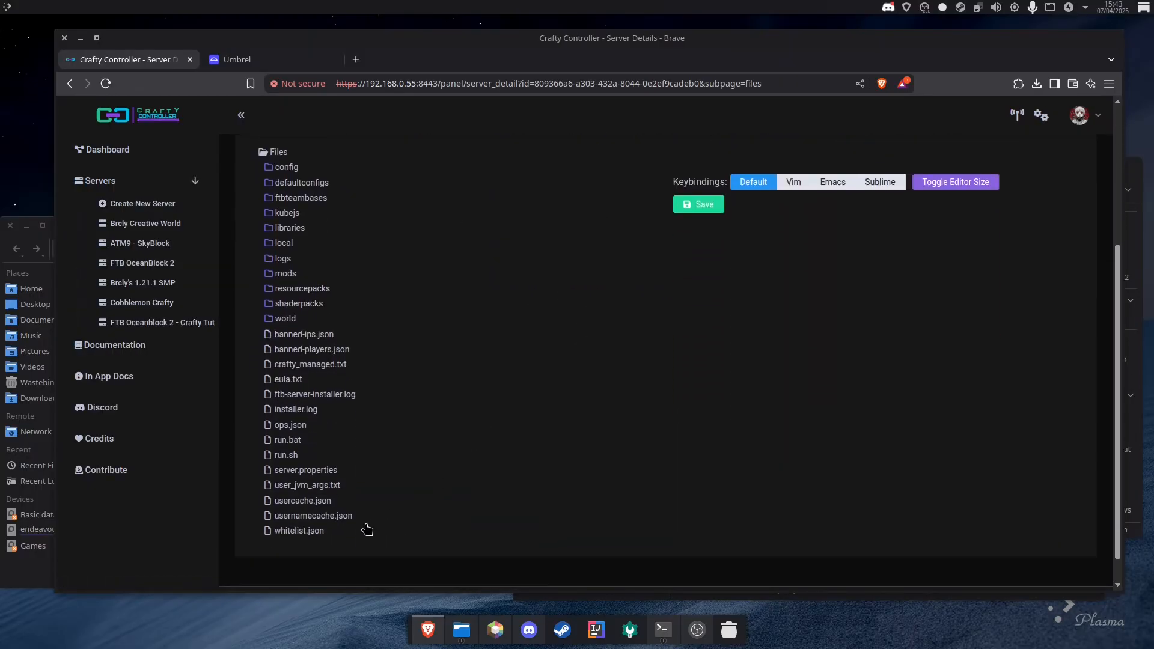
scroll(709, 385, "up", 2)
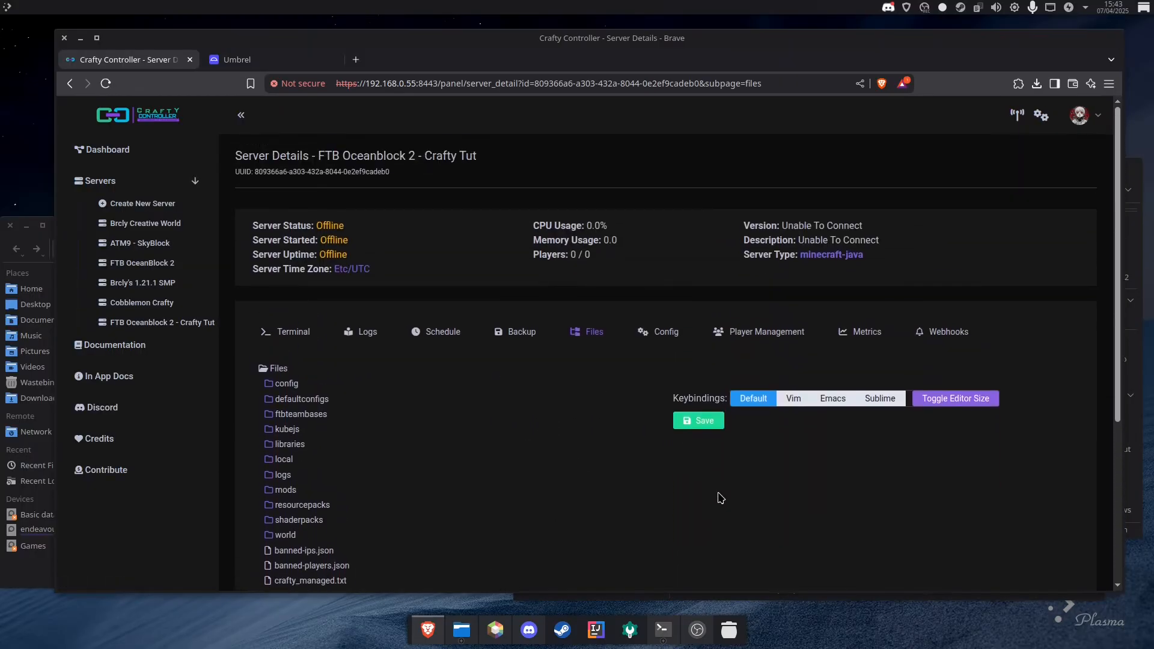
Open the server's configuration and examine its Server Executable and Server Execution Command values.
left_click(666, 333)
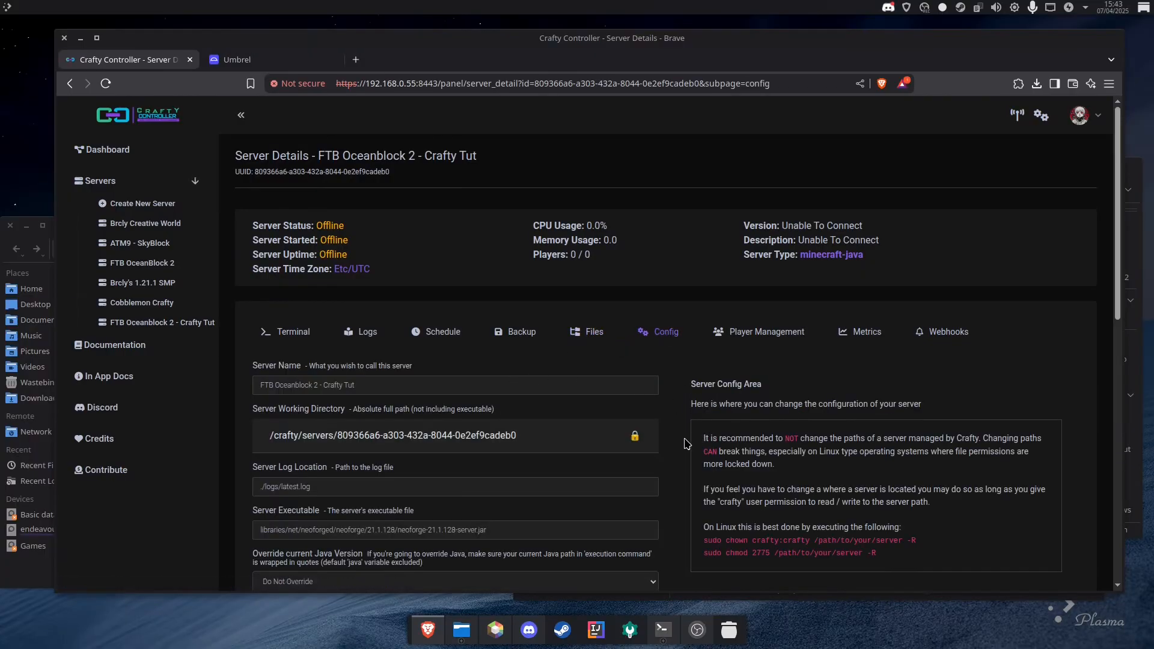
scroll(588, 397, "down", 4)
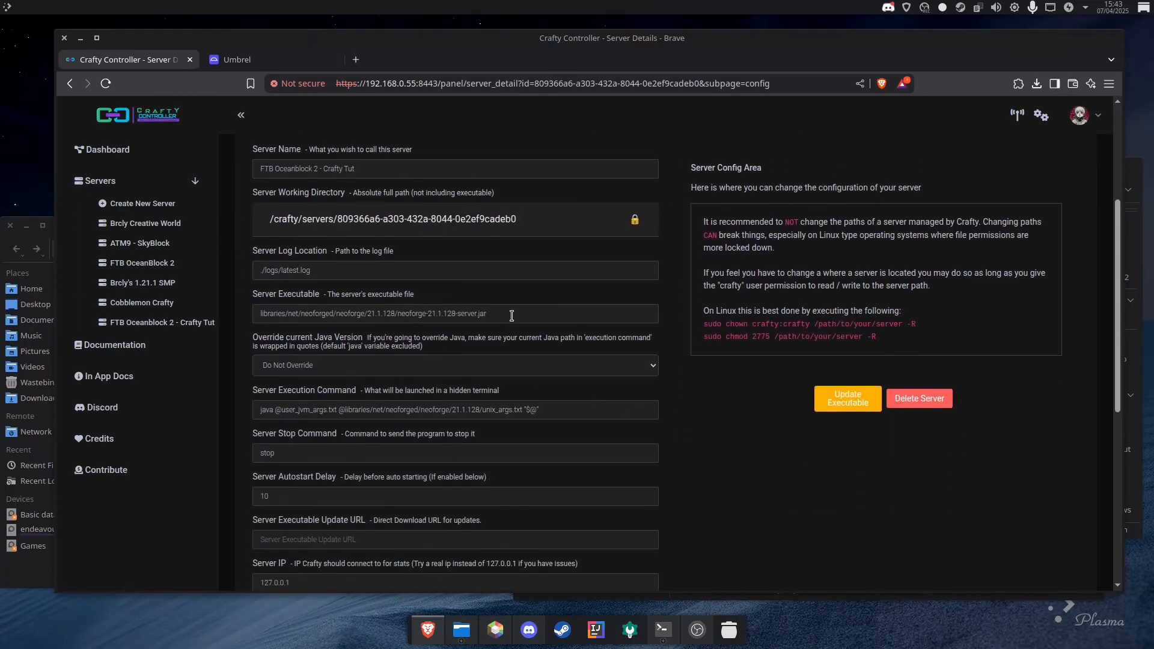
left_click(547, 411)
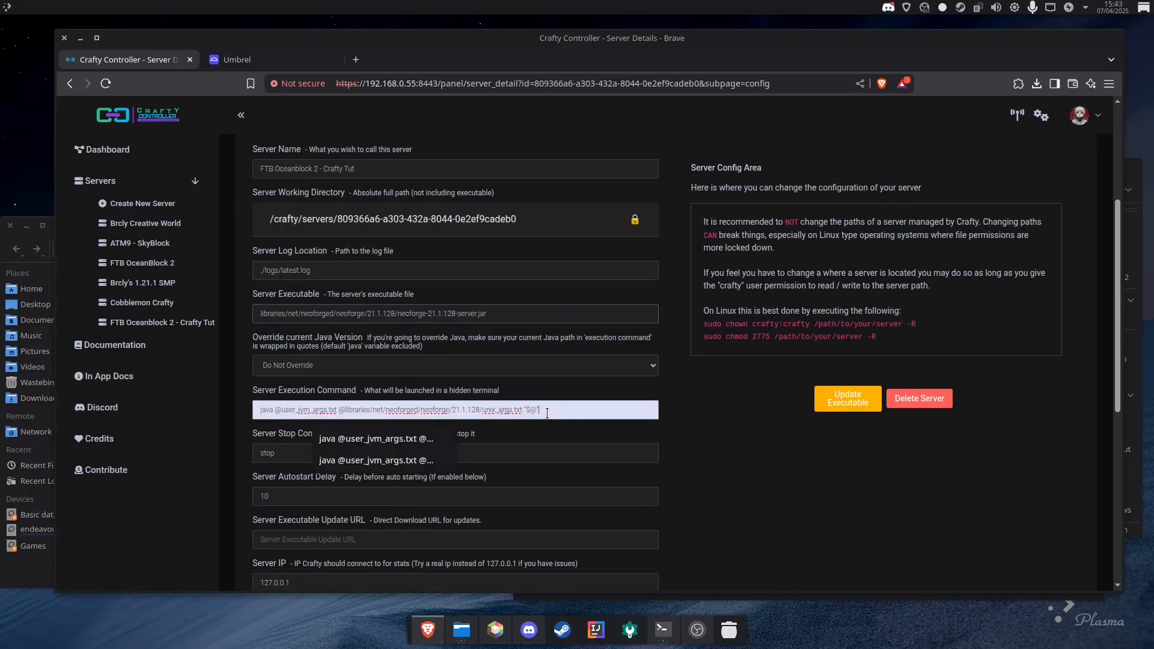
left_click(509, 314)
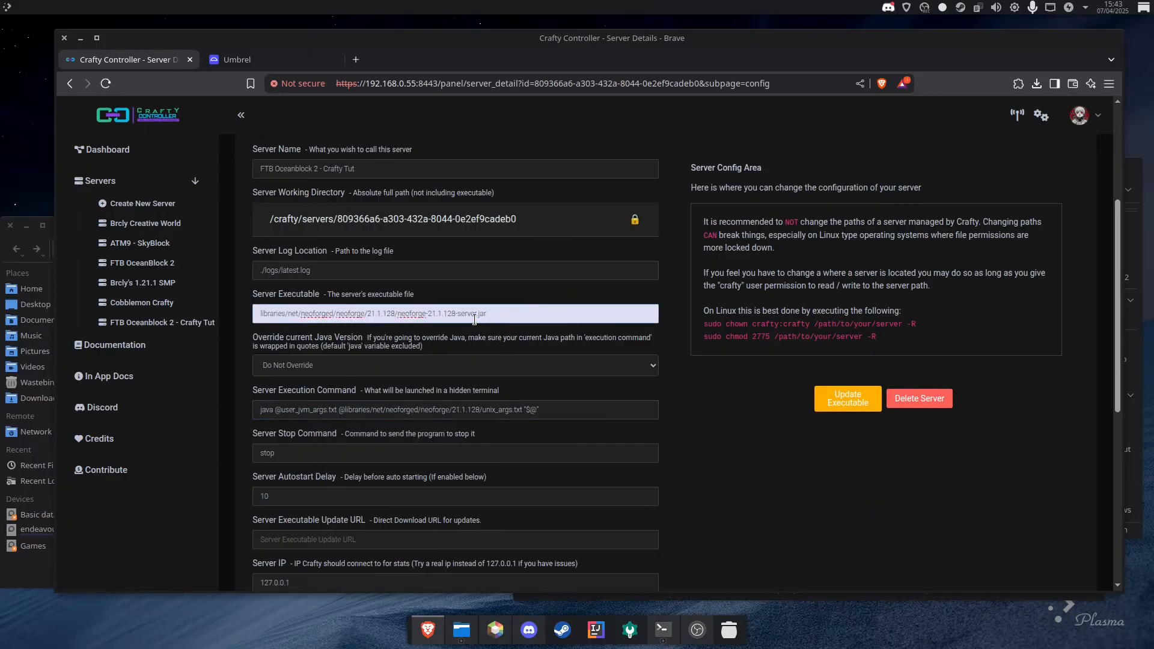
Switch to Dolphin and open libraries/net/neoforged/neoforge/21.1.139 inside the FTB Oceanblock 2 - Backup folder.
left_click(462, 629)
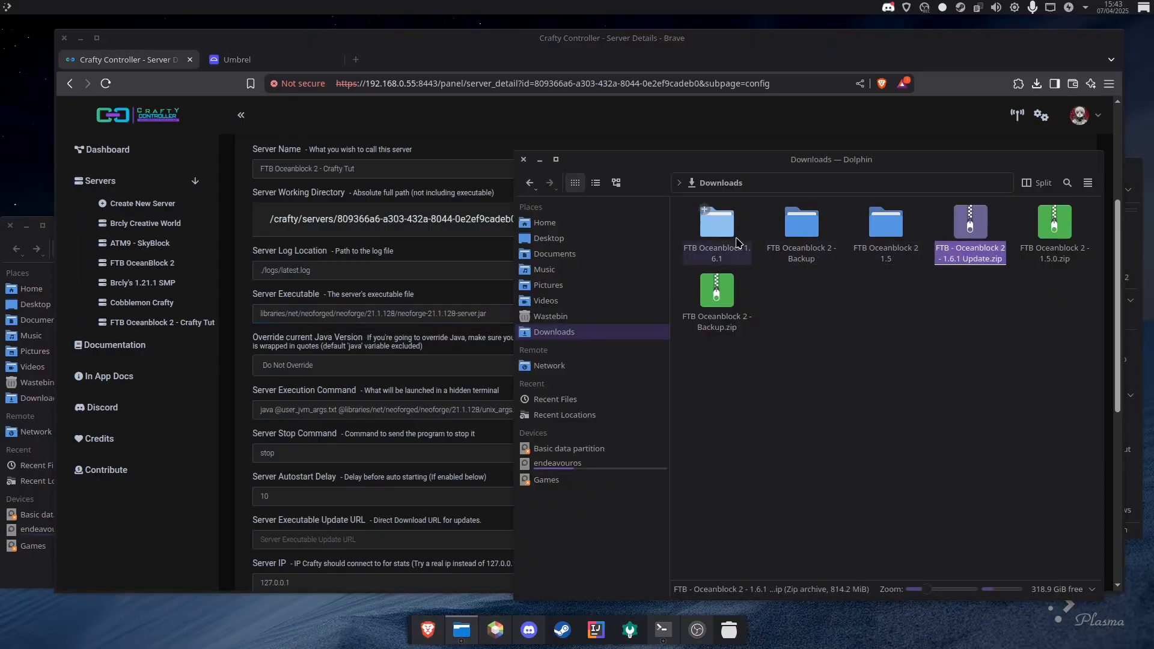
double_click(717, 228)
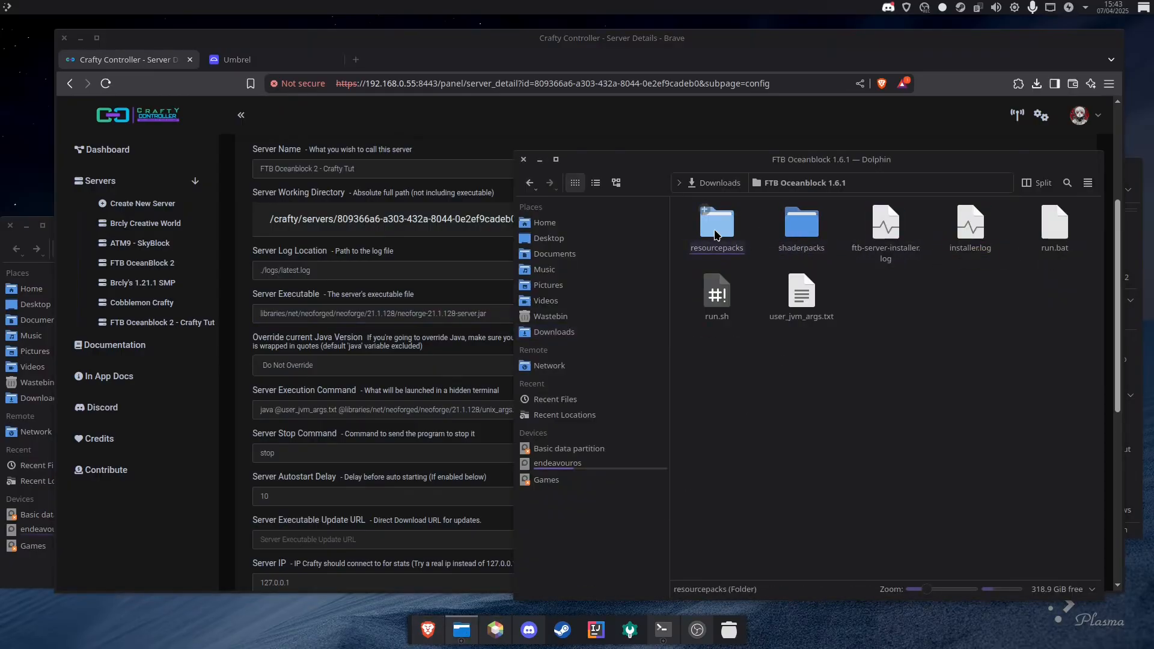
left_click(716, 183)
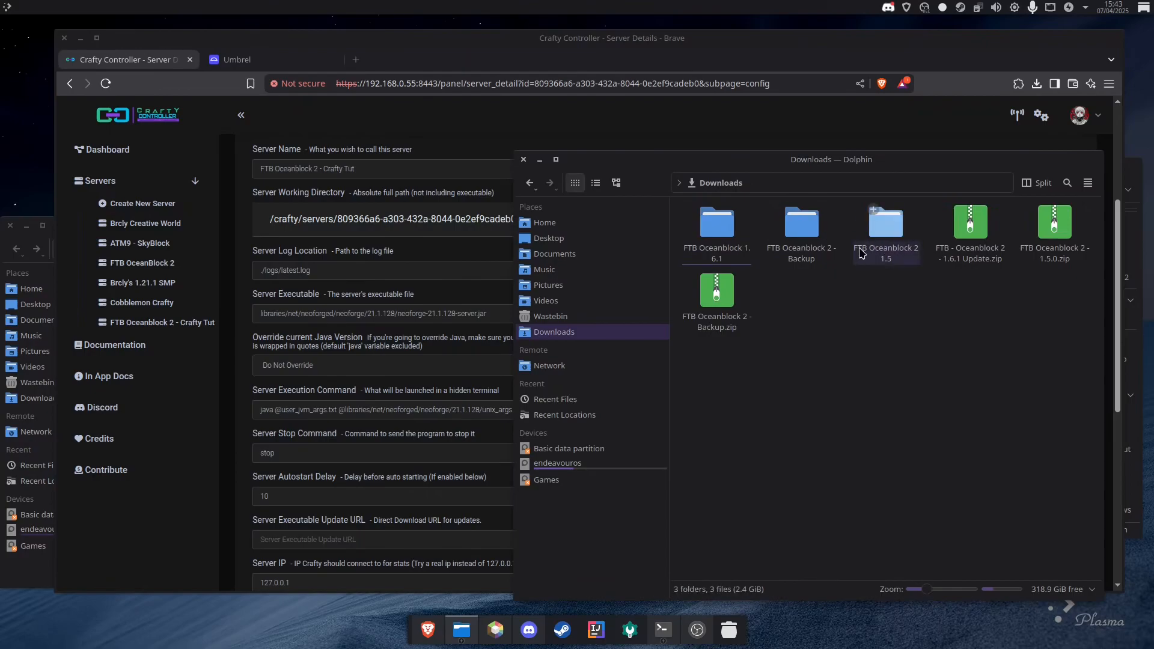
double_click(801, 223)
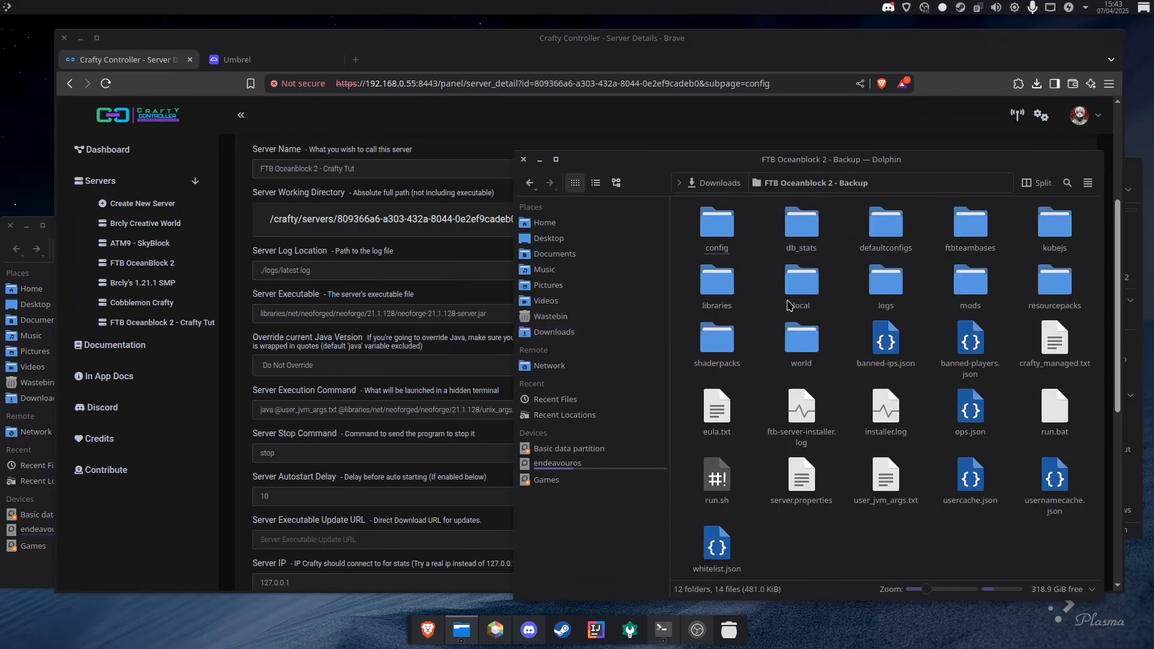
double_click(714, 292)
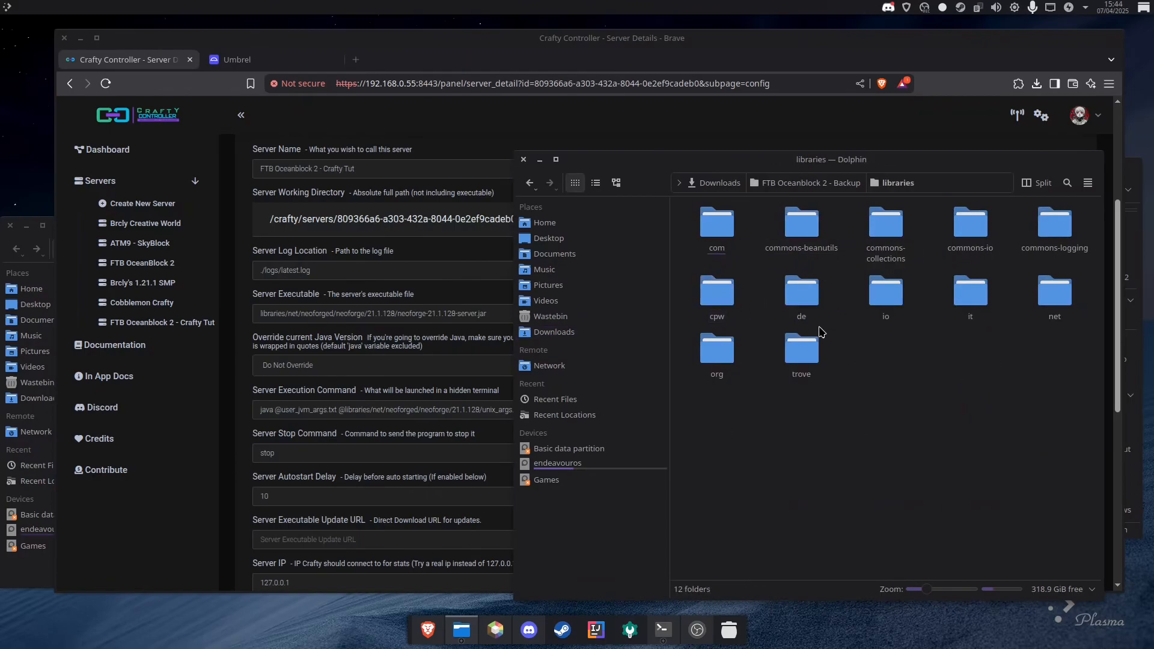
double_click(1044, 300)
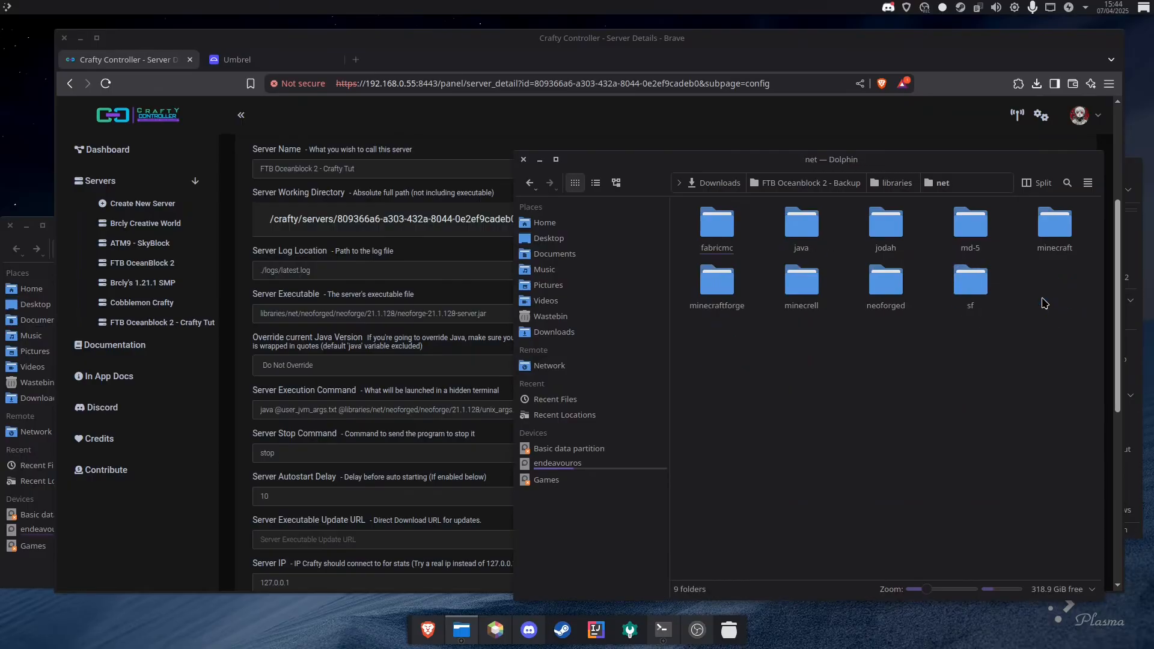
double_click(873, 315)
double_click(798, 354)
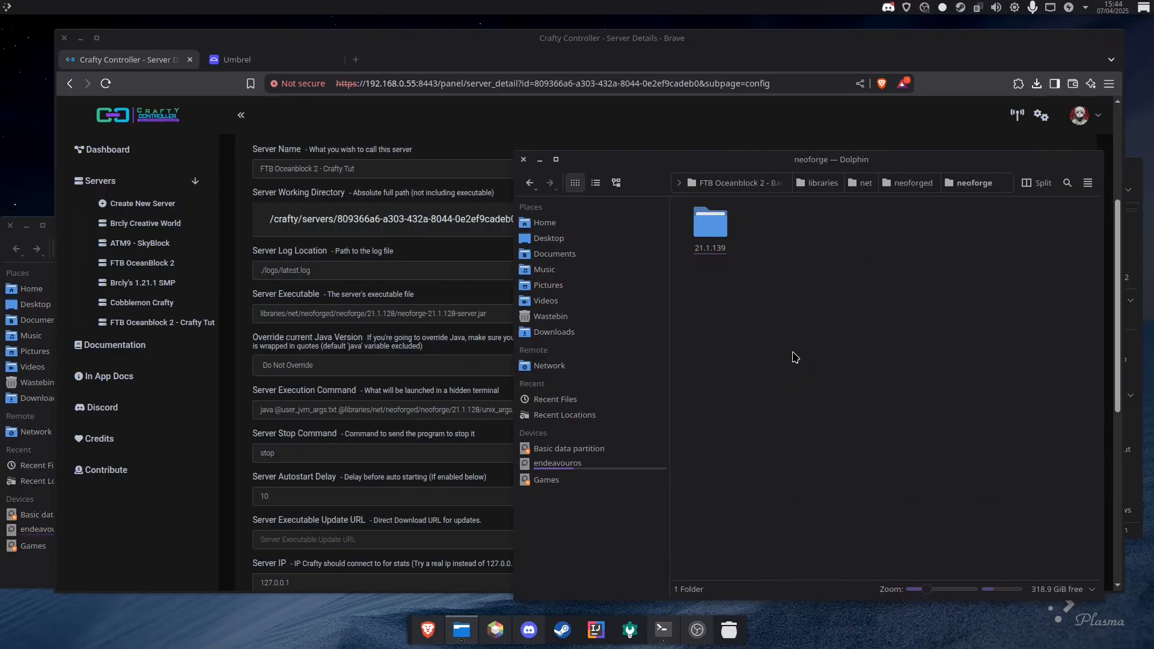
double_click(720, 257)
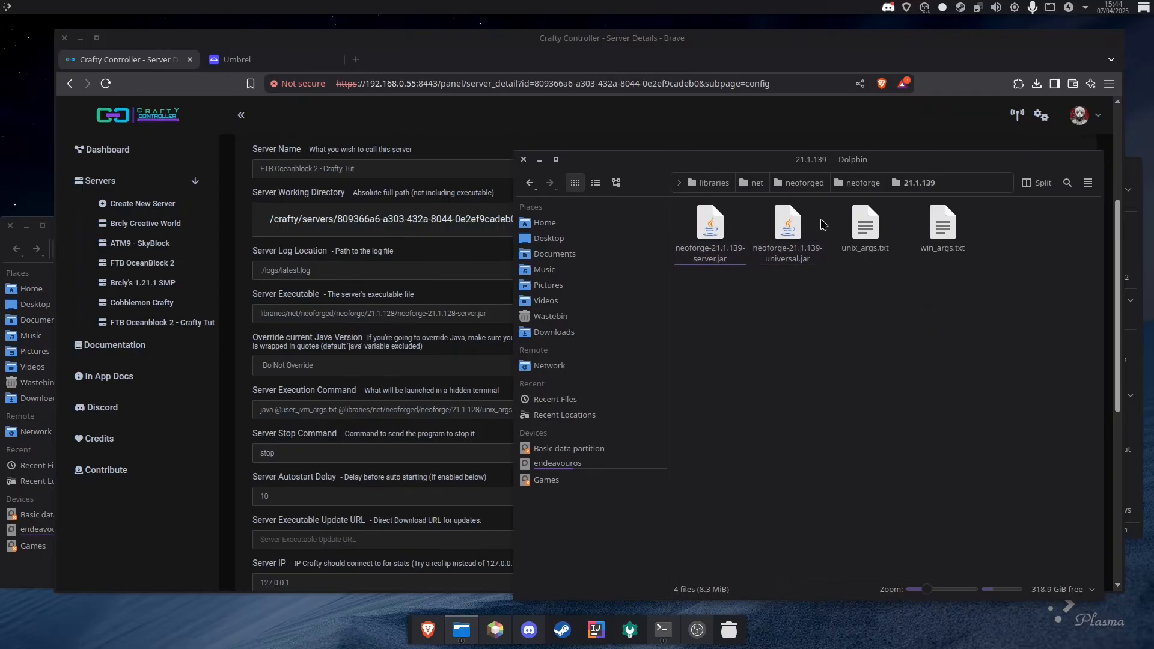
Copy the folder path libraries/net/neoforged/neoforge/21.1.139/ from Dolphin and replace the directory part of the Server Executable with it.
left_click(1003, 182)
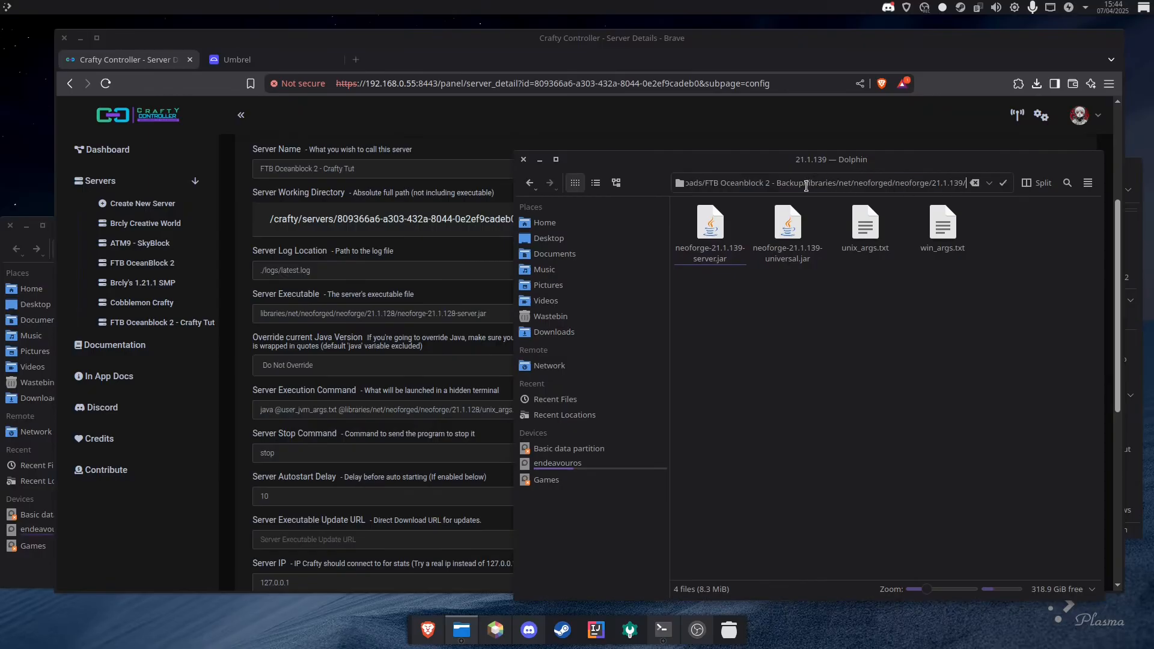
left_click_drag(814, 184, 989, 189)
key("ctrl+c")
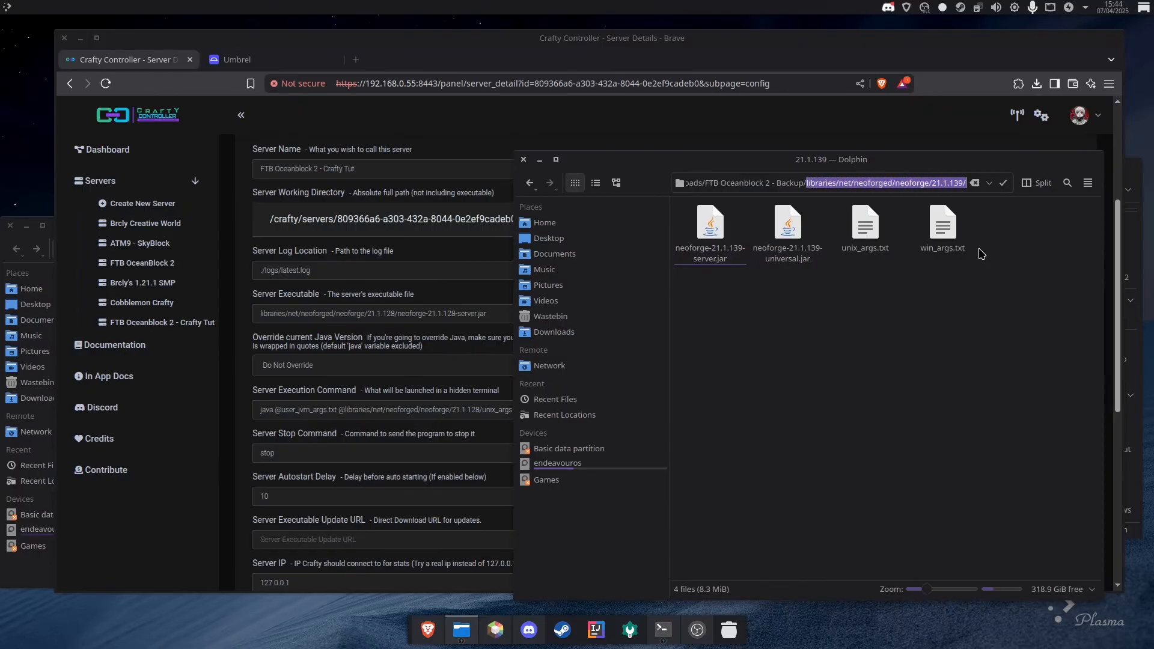
left_click_drag(260, 314, 400, 314)
key("ctrl+v")
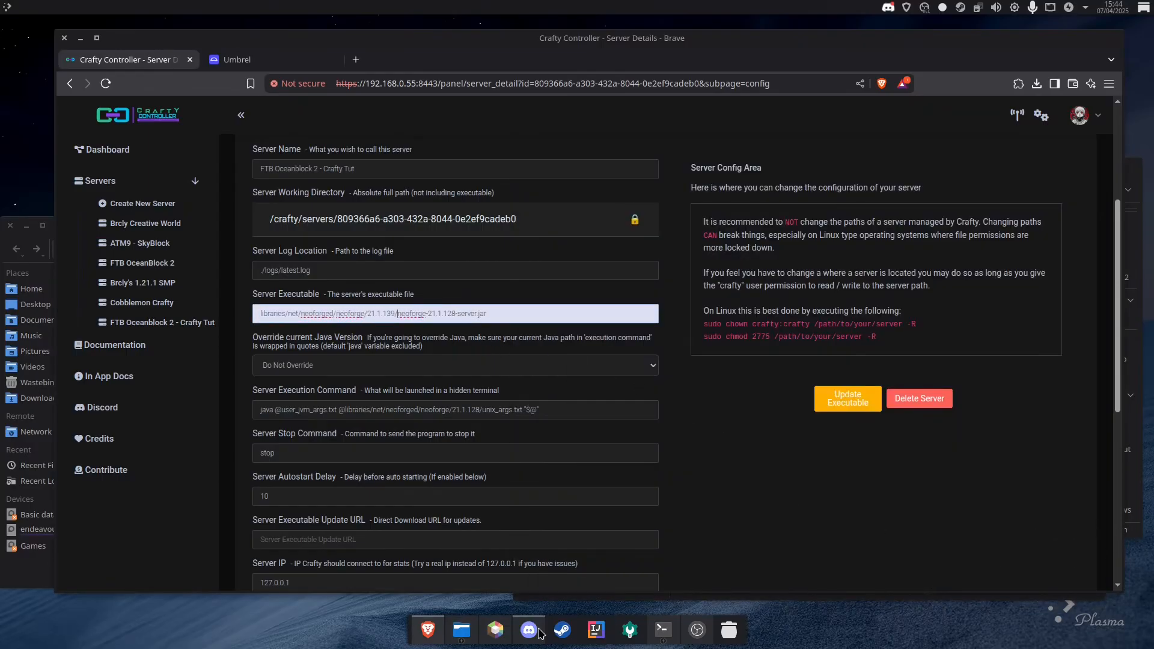
Copy the server jar's file name from Dolphin and change the Server Executable's file name to neoforge-21.1.139-server.jar.
left_click(461, 631)
left_click(710, 231)
right_click(714, 253)
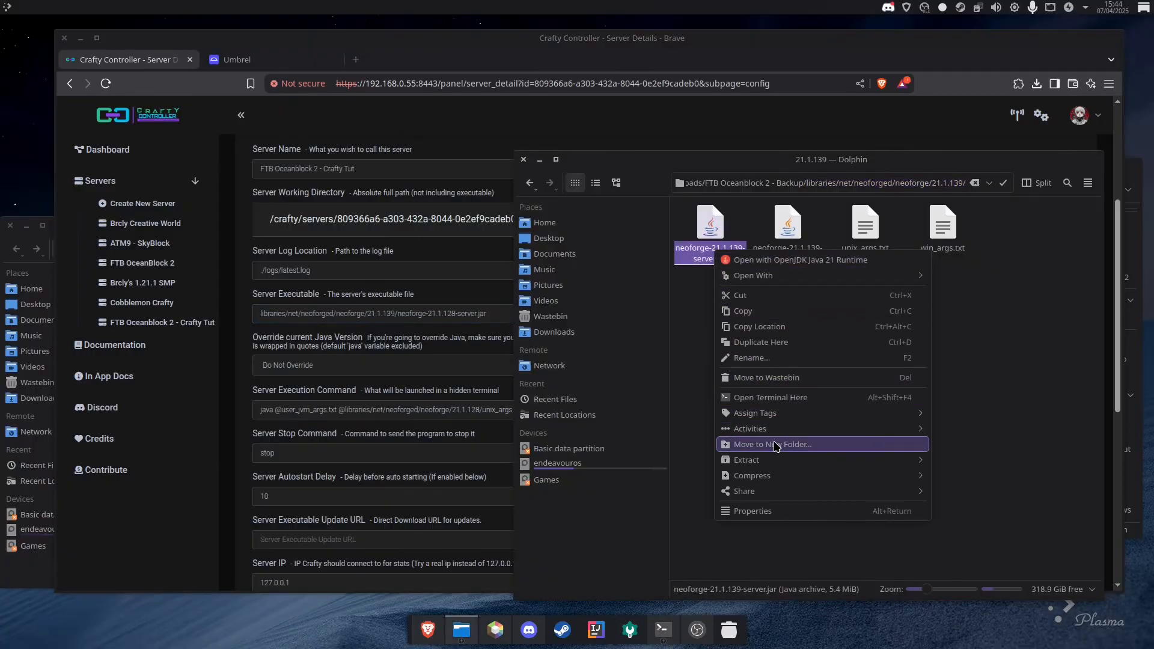
left_click(774, 360)
key("ctrl+c")
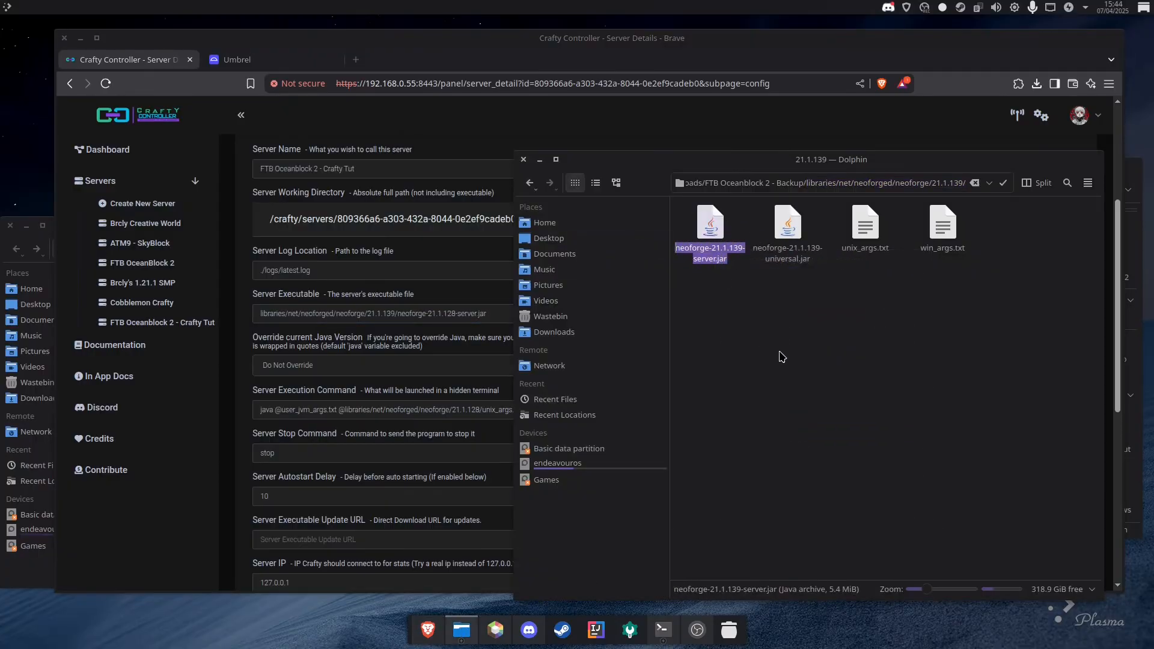
left_click(757, 336)
left_click_drag(488, 313, 398, 312)
key("ctrl+v")
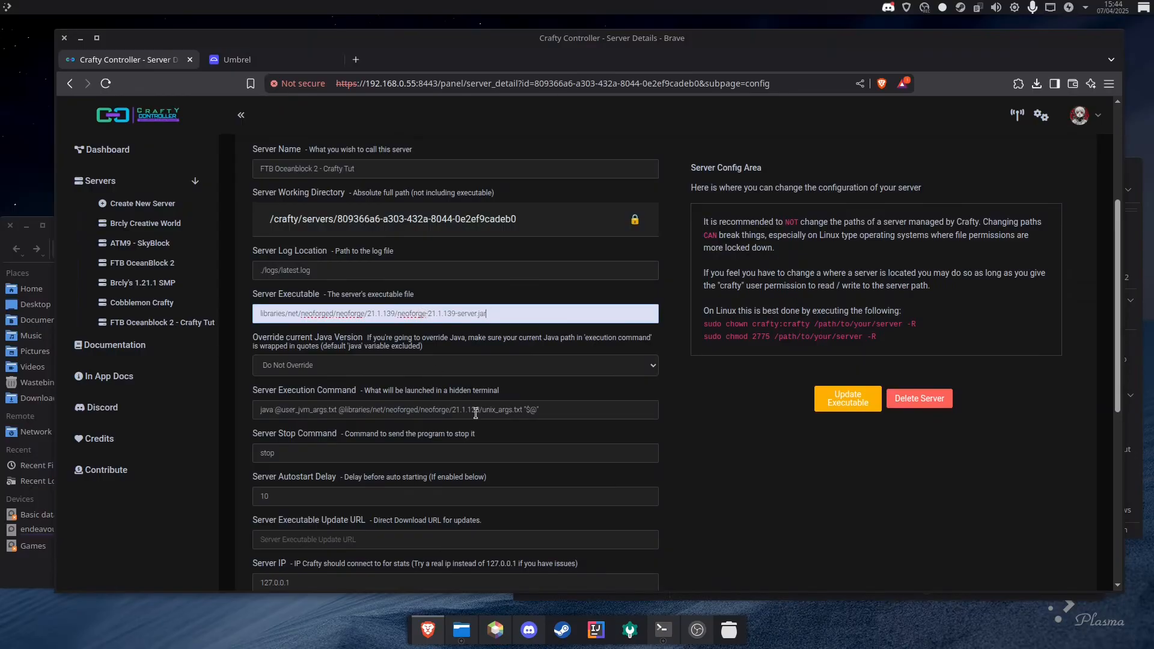
Replace the NeoForge version number in the Server Execution Command with 21.1.139.
left_click(511, 412)
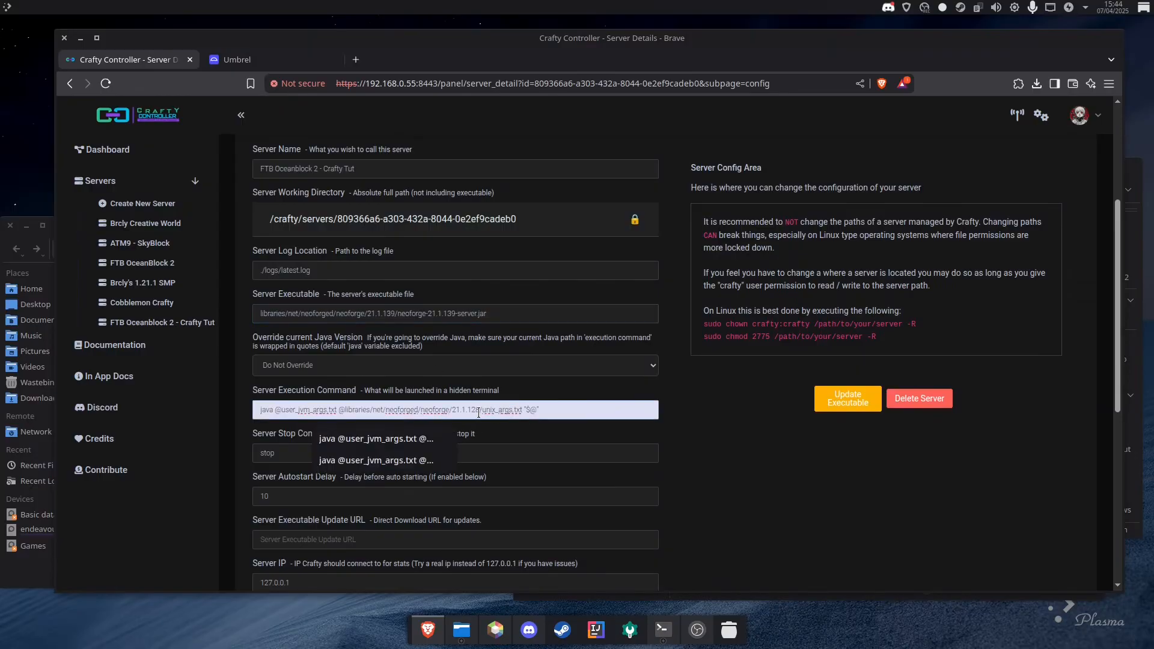
left_click_drag(479, 413, 453, 413)
left_click_drag(394, 314, 377, 313)
right_click(368, 313)
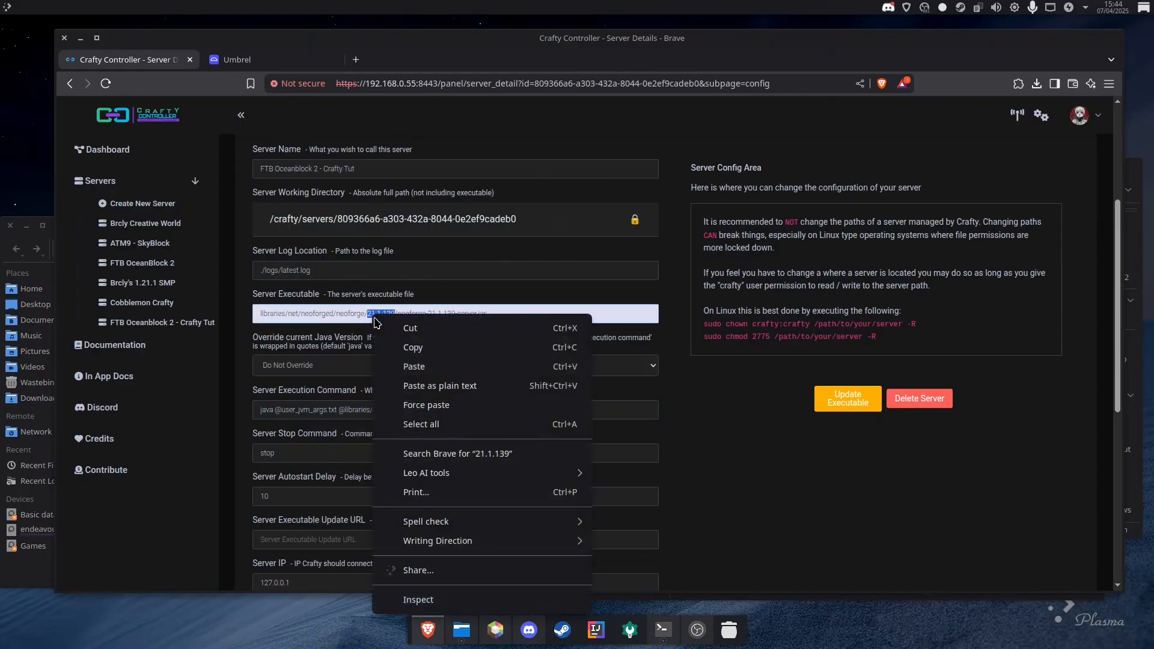
left_click(396, 345)
left_click(477, 410)
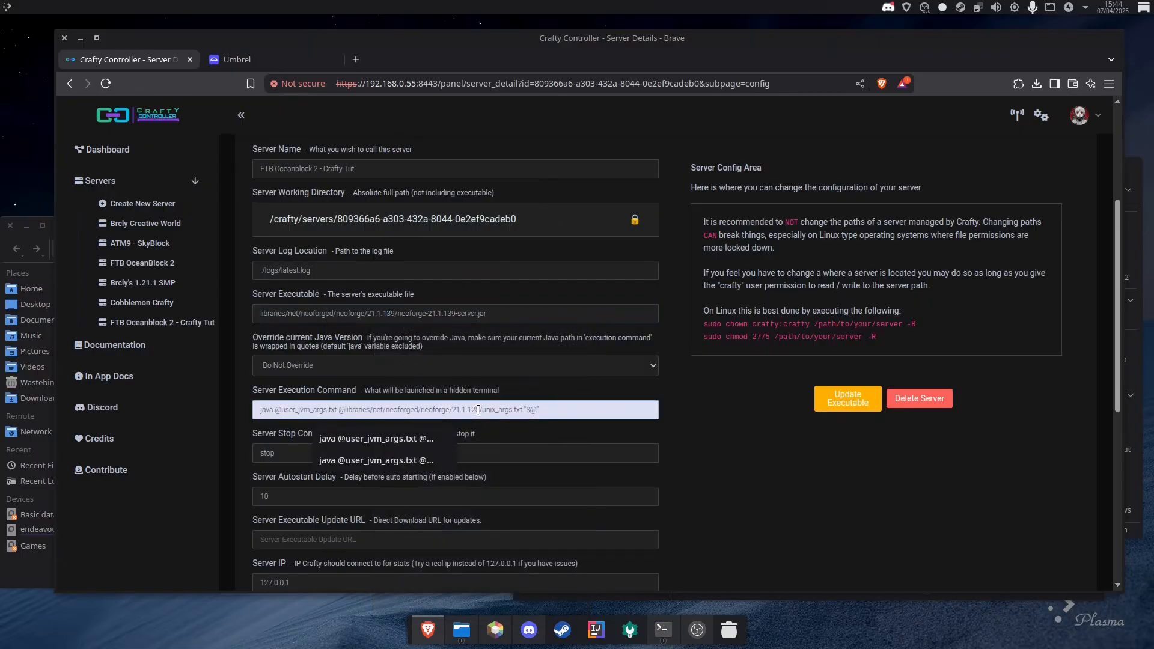
left_click(452, 411)
left_click_drag(454, 411, 478, 409)
type("21.1.139")
Open run.sh from the FTB Oceanblock 2 - Backup folder in Kate and copy its java launch line.
left_click(462, 630)
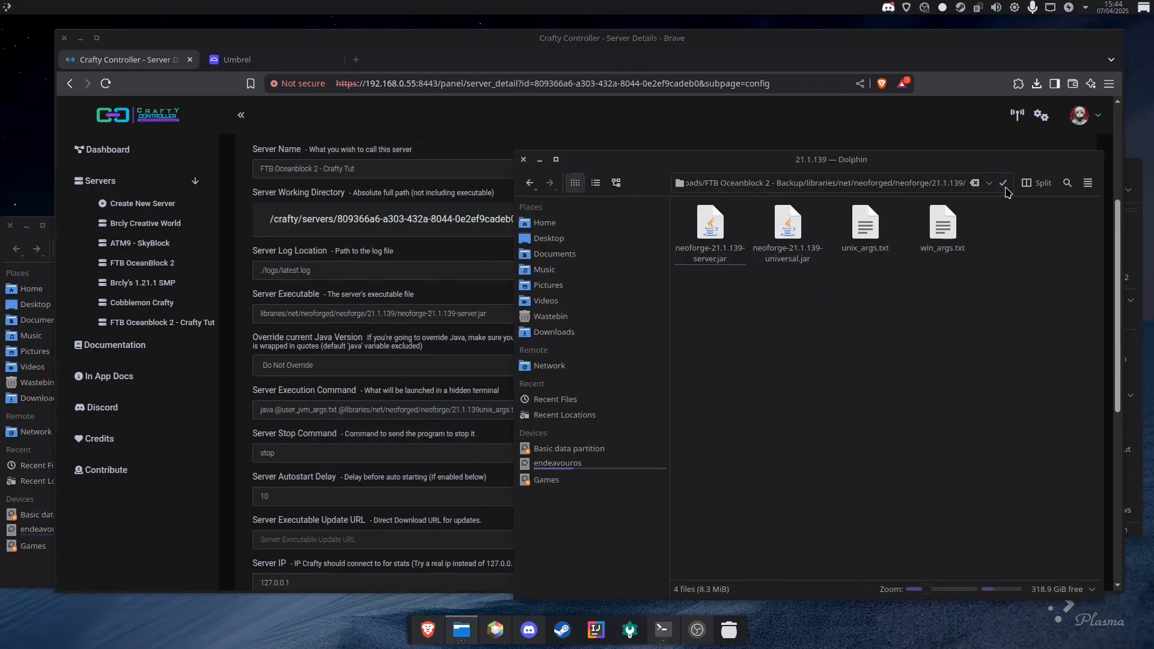
left_click(530, 183)
left_click(530, 183)
left_click(529, 183)
left_click(530, 182)
left_click(529, 183)
right_click(720, 481)
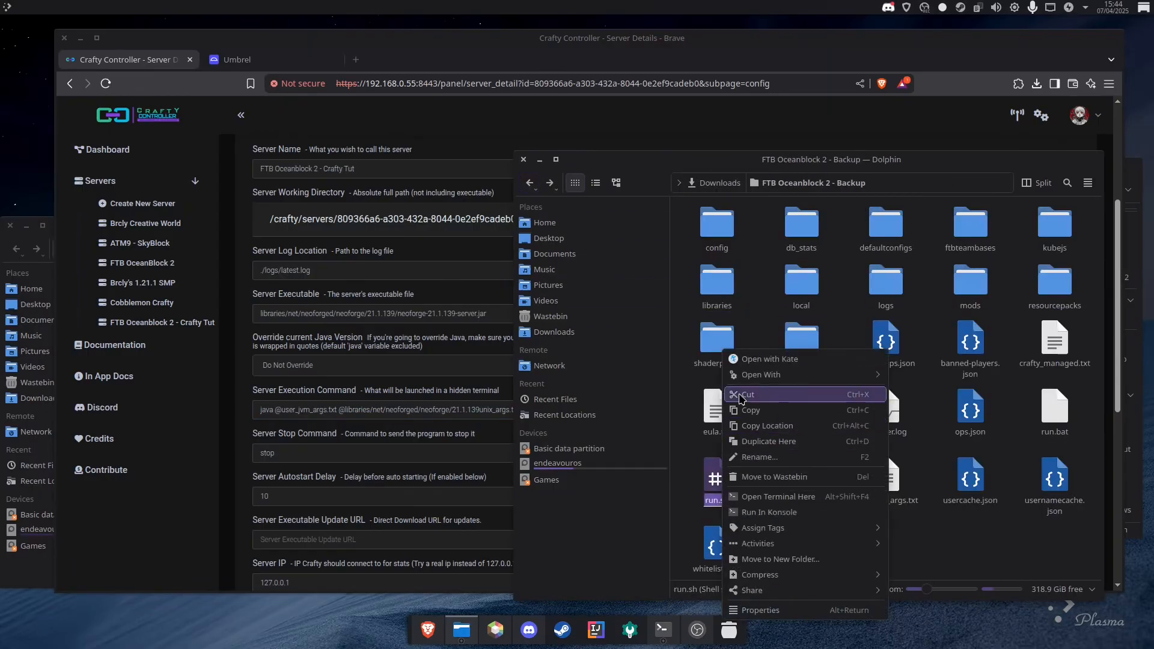
left_click(769, 359)
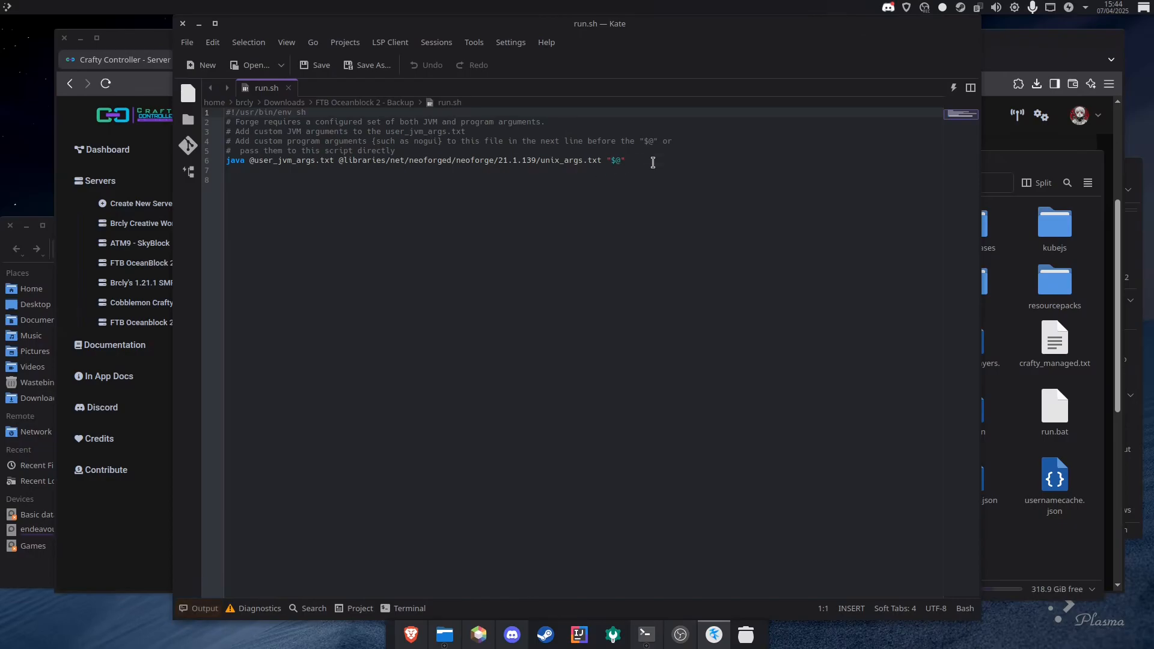
left_click_drag(653, 162, 226, 161)
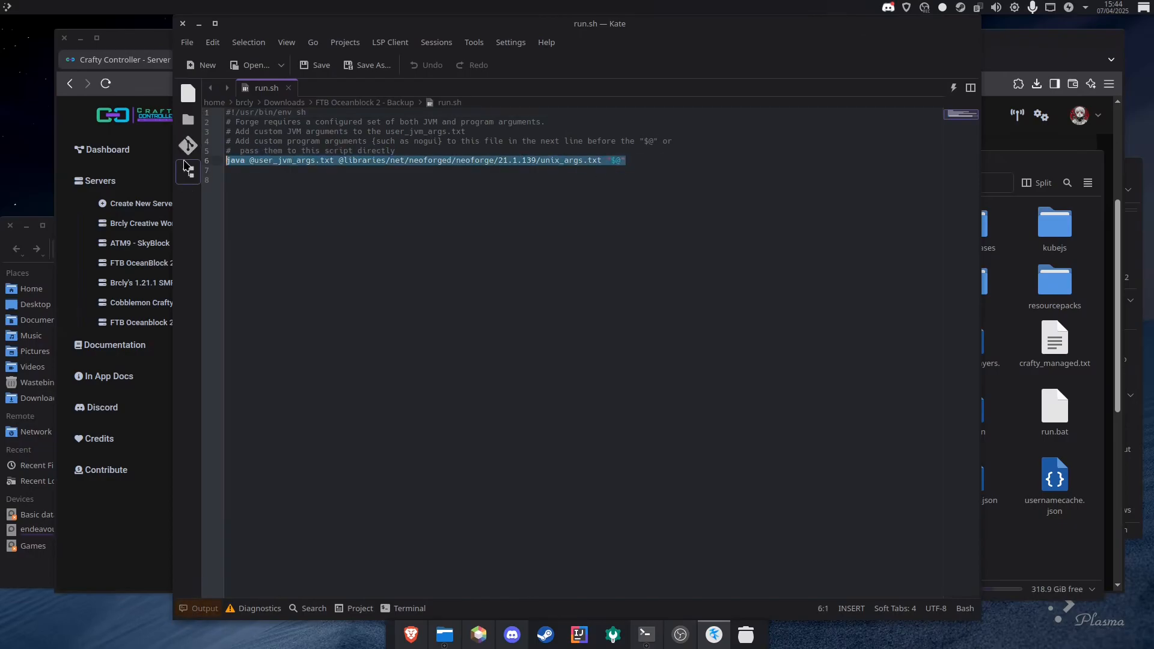
left_click(160, 545)
left_click(541, 412)
key("ctrl+a")
key("ctrl+v")
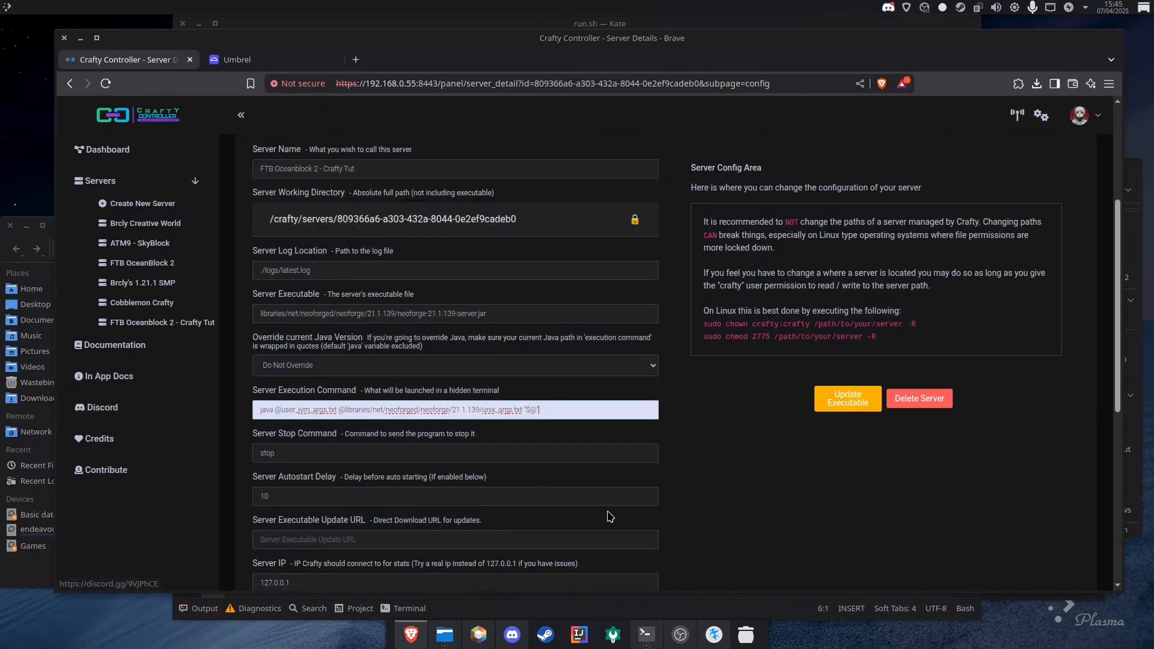
left_click(742, 524)
scroll(735, 514, "down", 4)
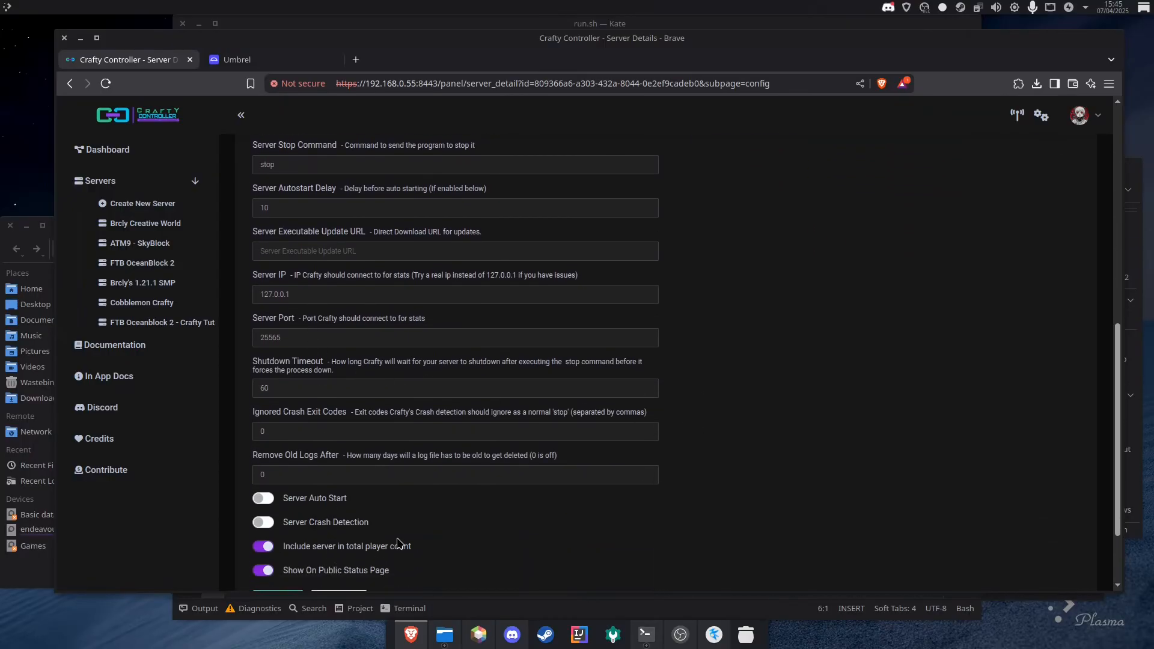
scroll(361, 480, "down", 2)
left_click(280, 501)
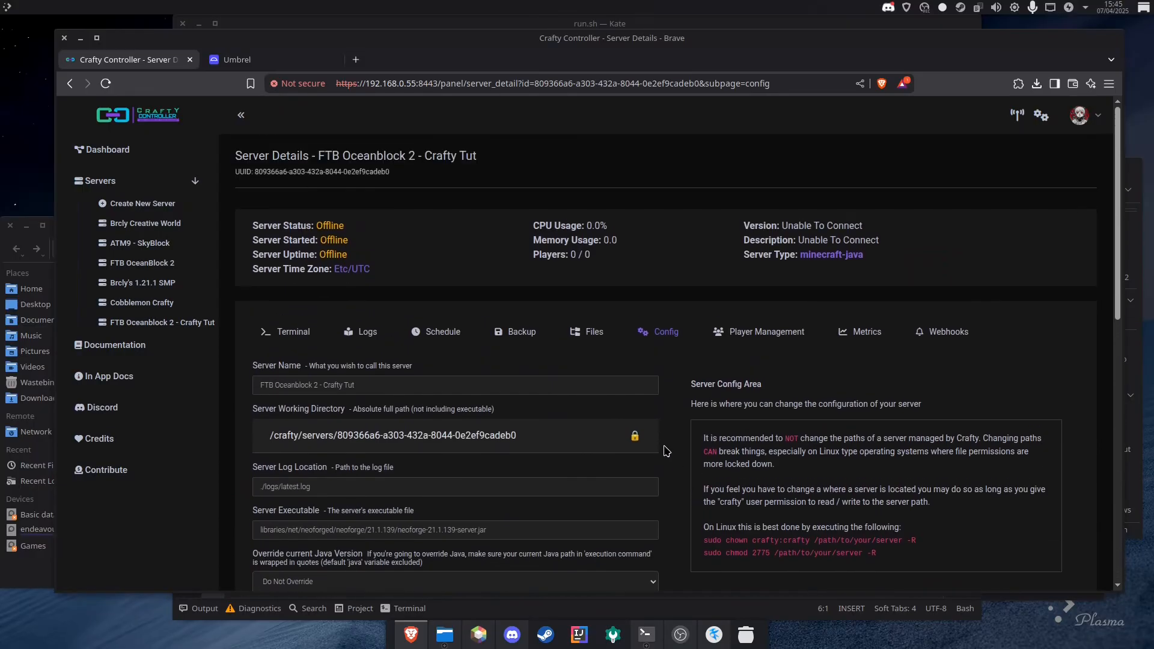
Start the FTB Oceanblock 2 - Crafty Tut server from its terminal page and dismiss the port forwarding notice.
left_click(291, 332)
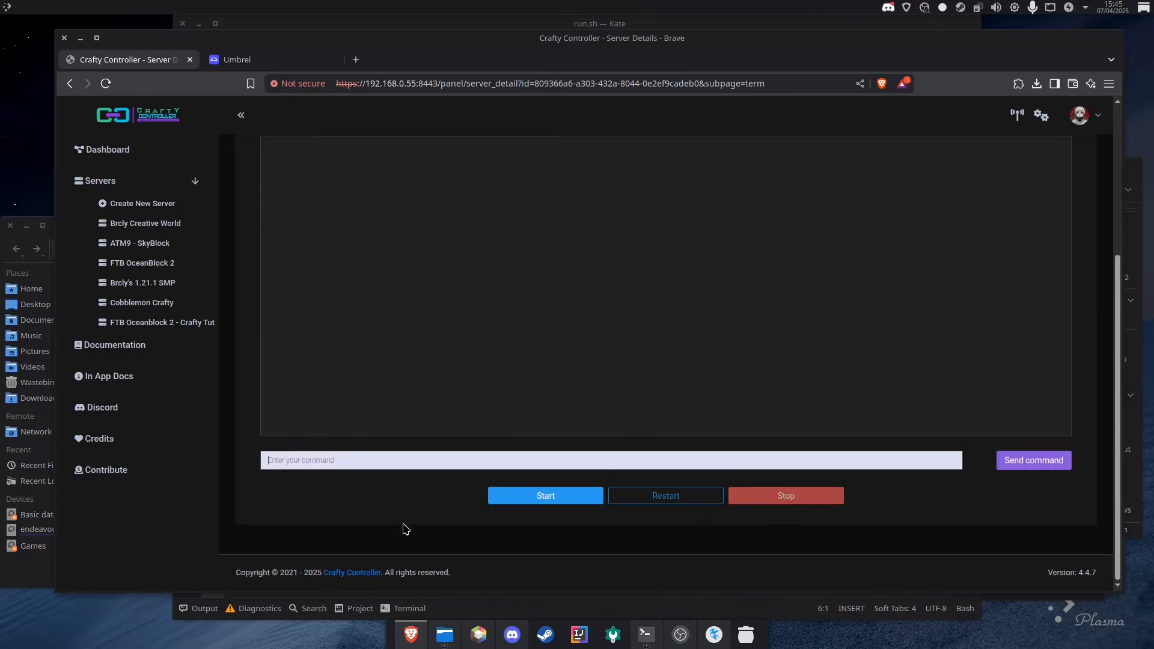
left_click(508, 503)
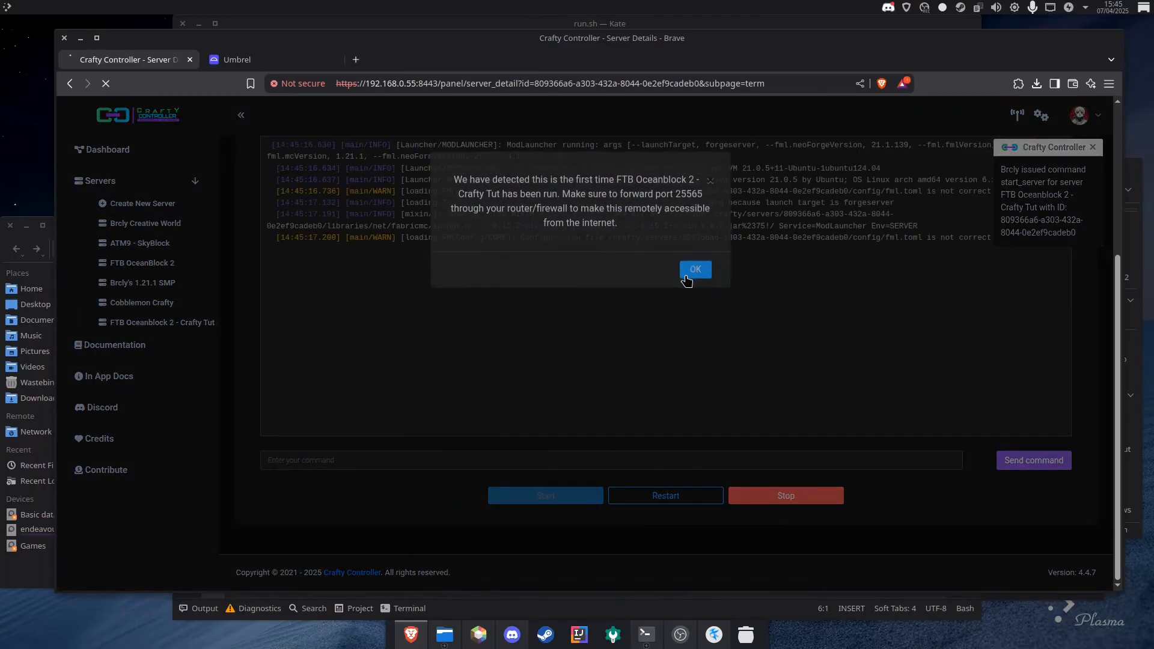
left_click(695, 271)
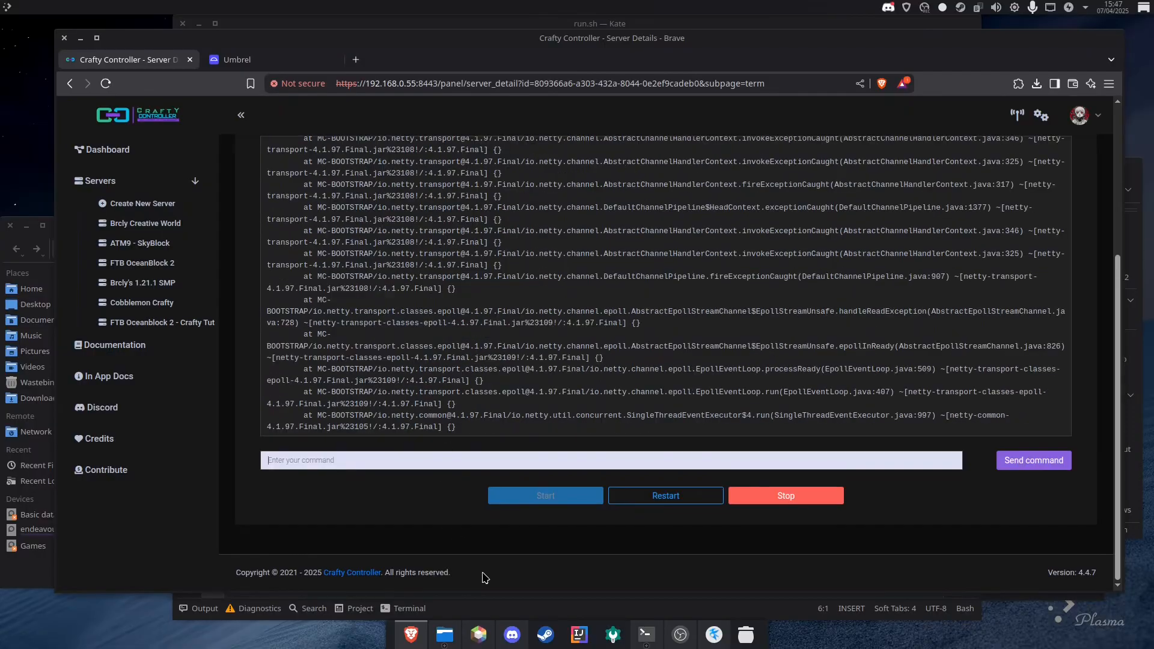
Switch to the Minecraft launcher, launch the FTB OceanBlock 2 instance and join Crafty Server in multiplayer.
left_click(479, 634)
left_click(1086, 300)
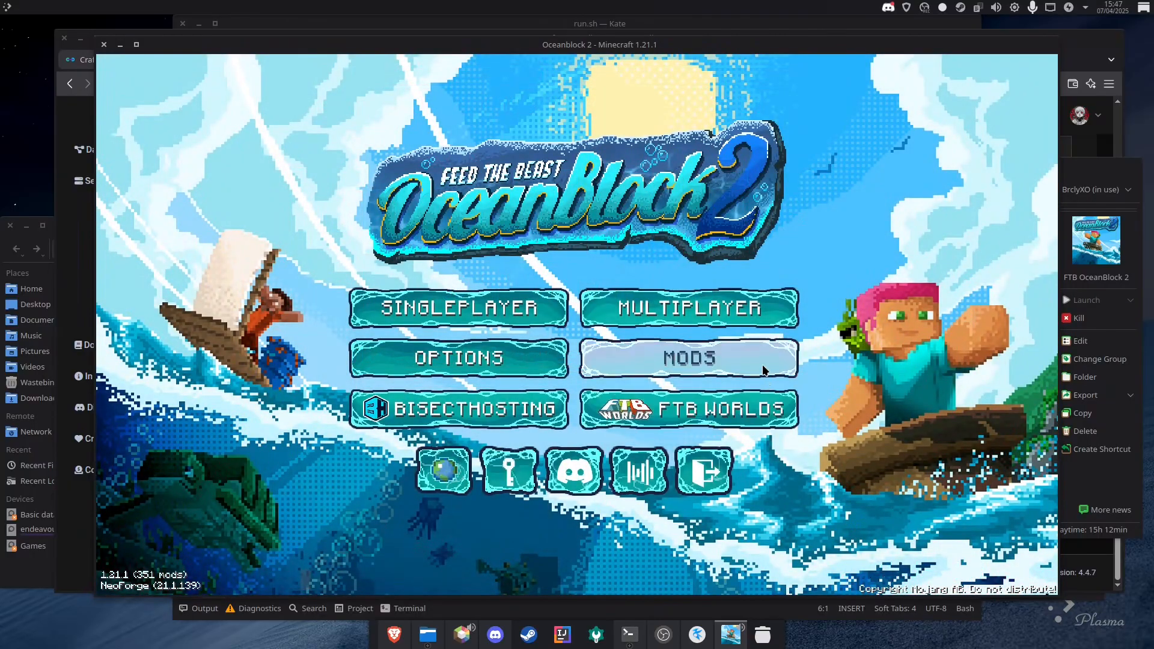
left_click(734, 314)
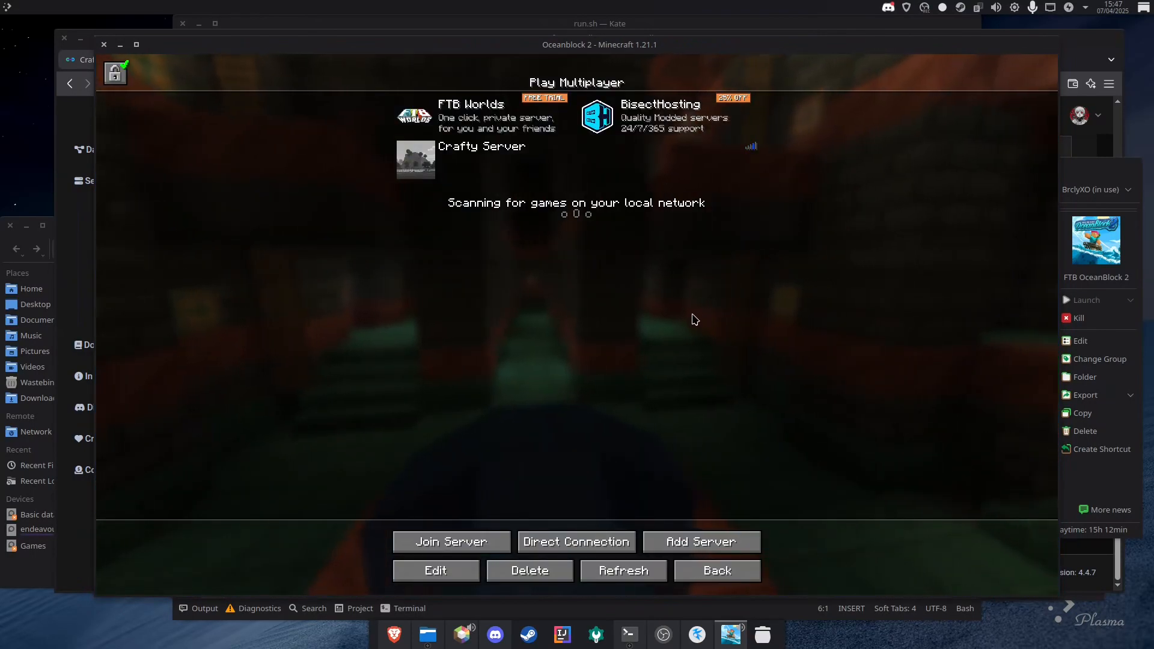
mouse_move(509, 156)
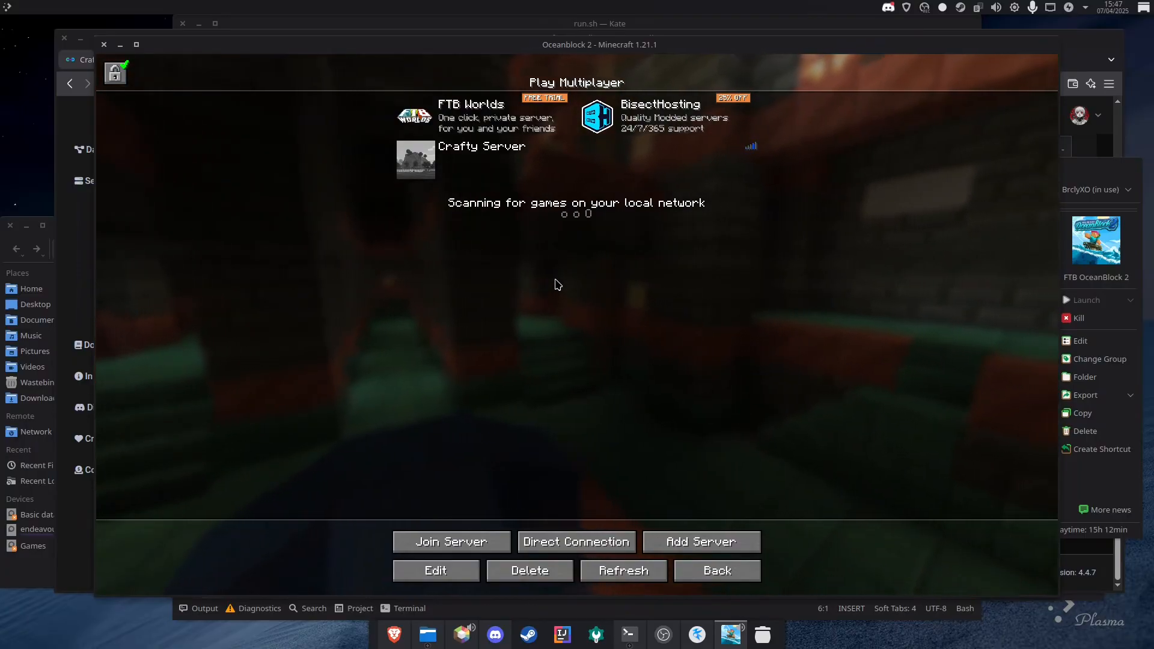
left_click(497, 171)
left_click(428, 168)
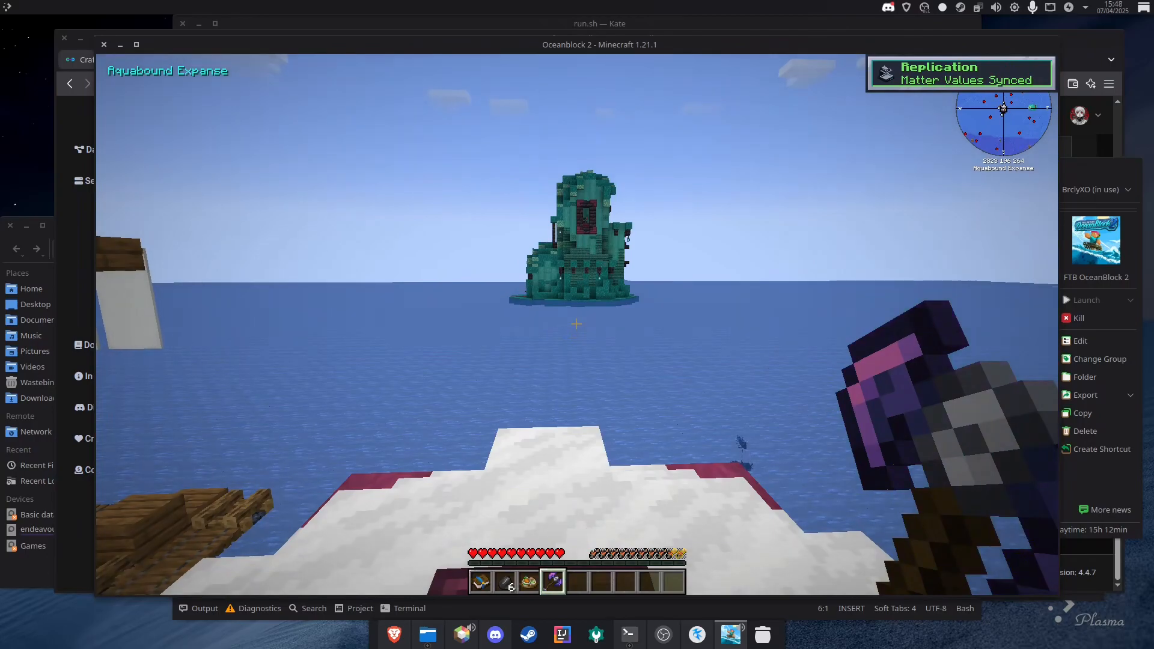
Look and walk around the joined server world and check the player's inventory.
scroll(577, 324, "up", 3)
scroll(576, 324, "down", 3)
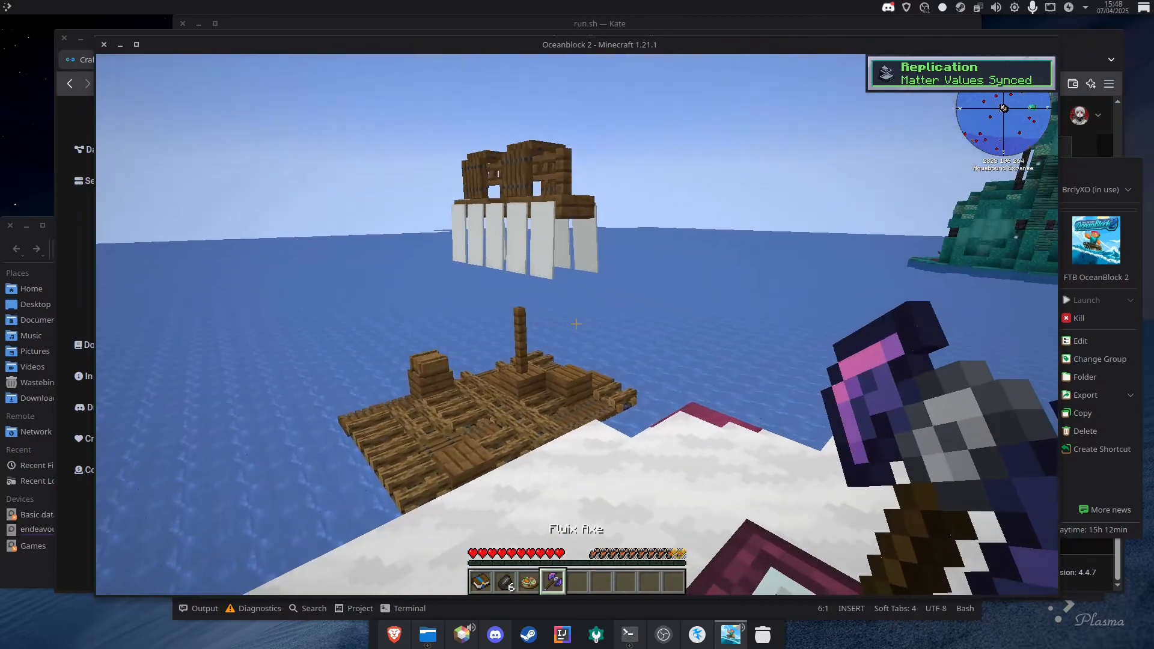
key("w")
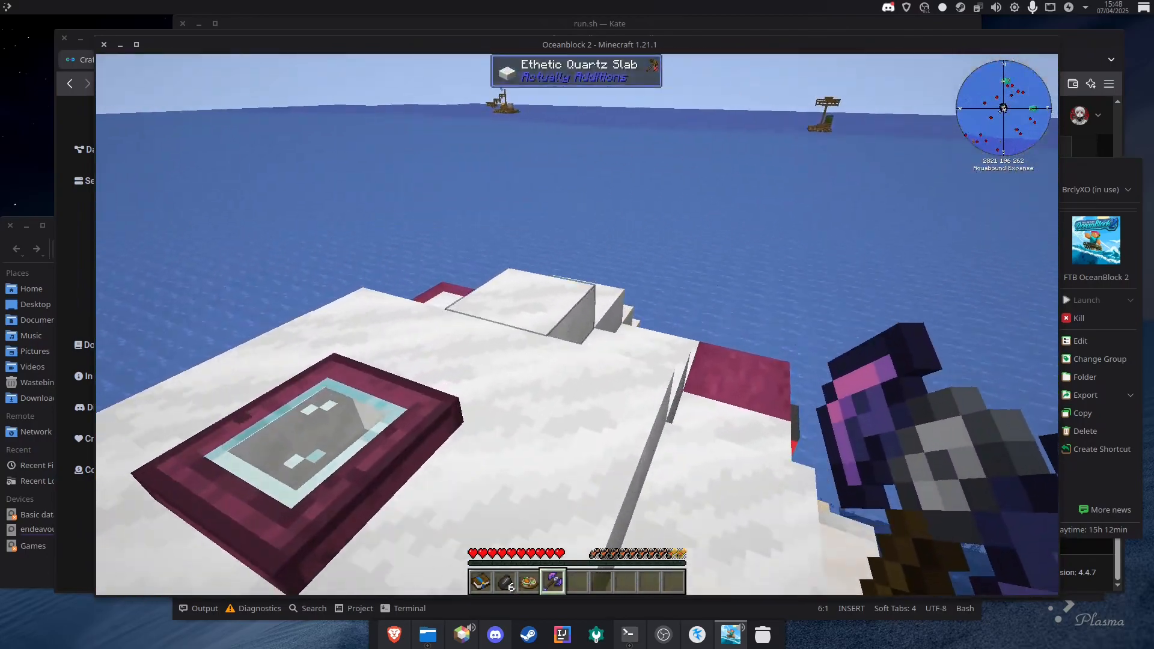
key("w")
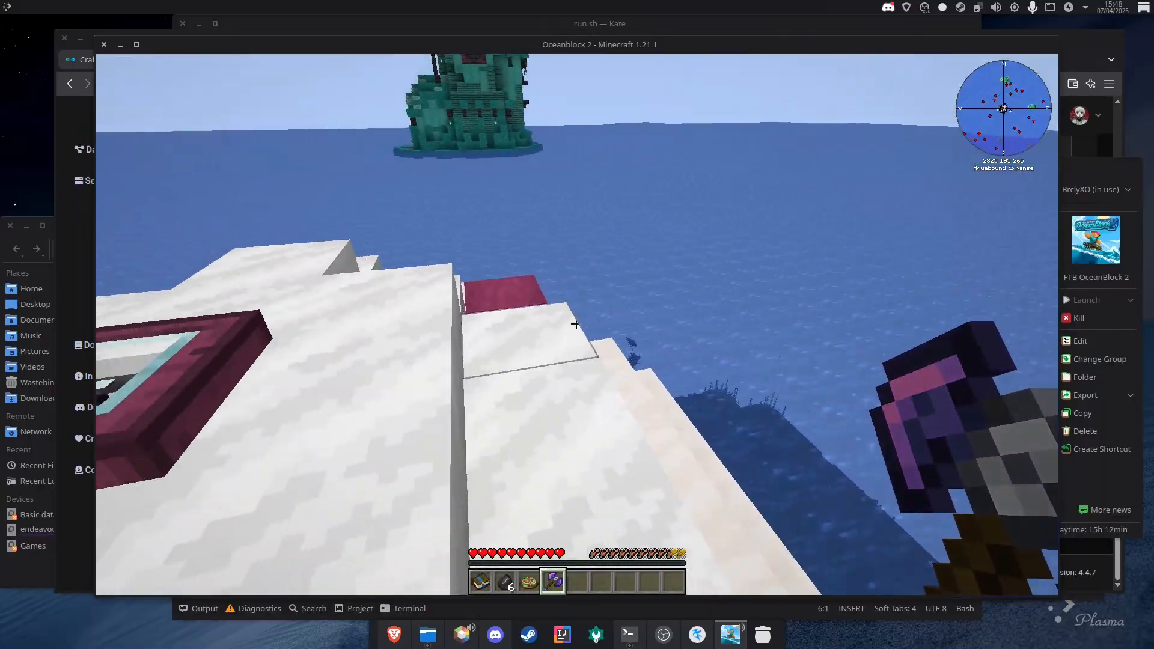
key("w")
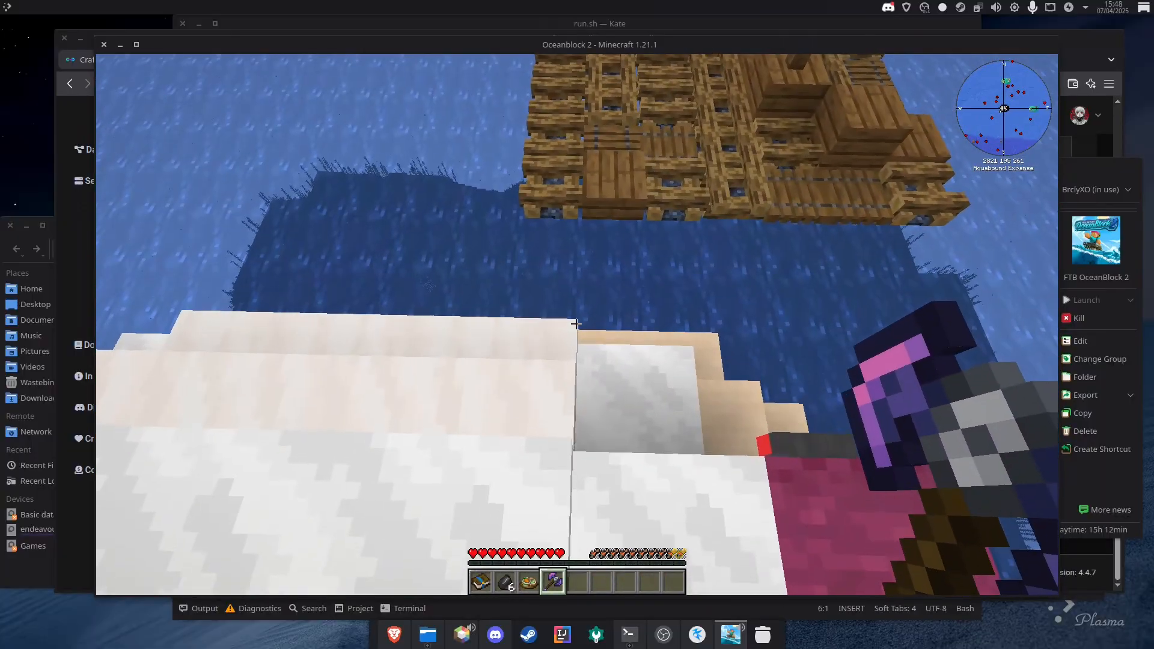
key("w")
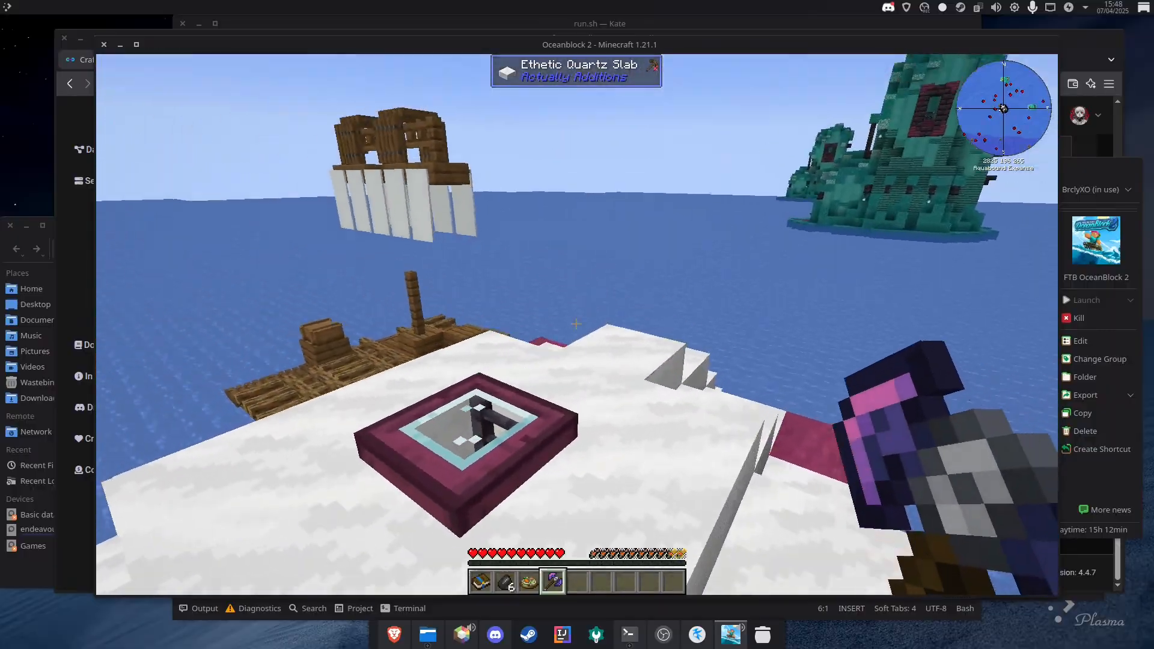
key("e")
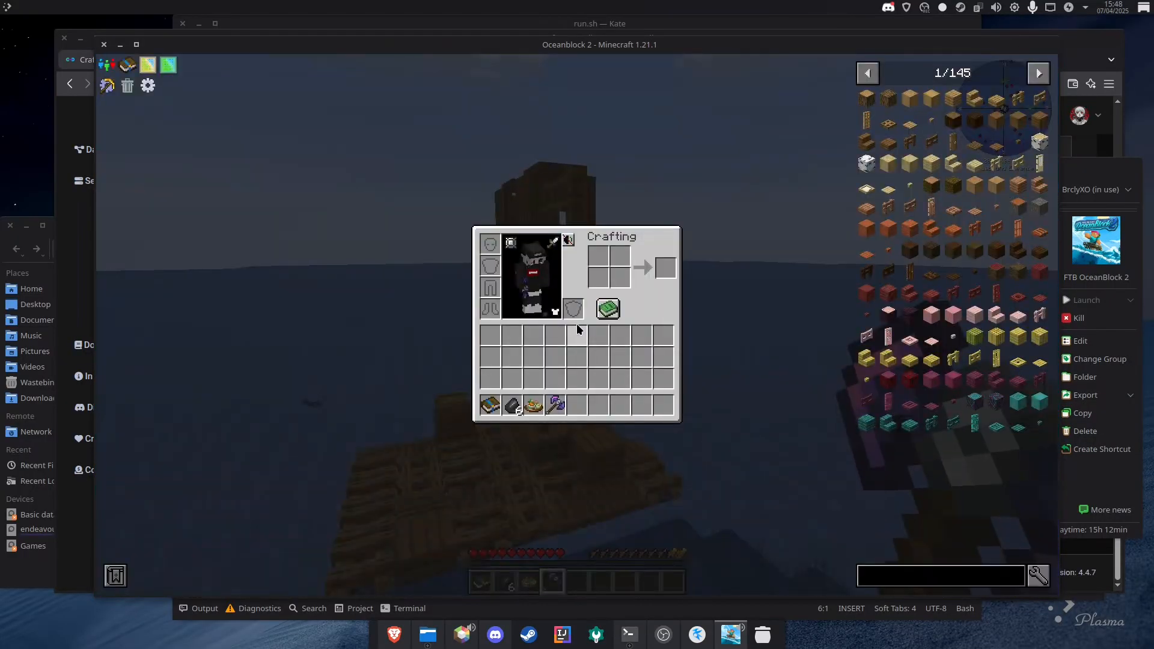
key("Escape")
Disconnect from the multiplayer server and quit Minecraft.
key("Escape")
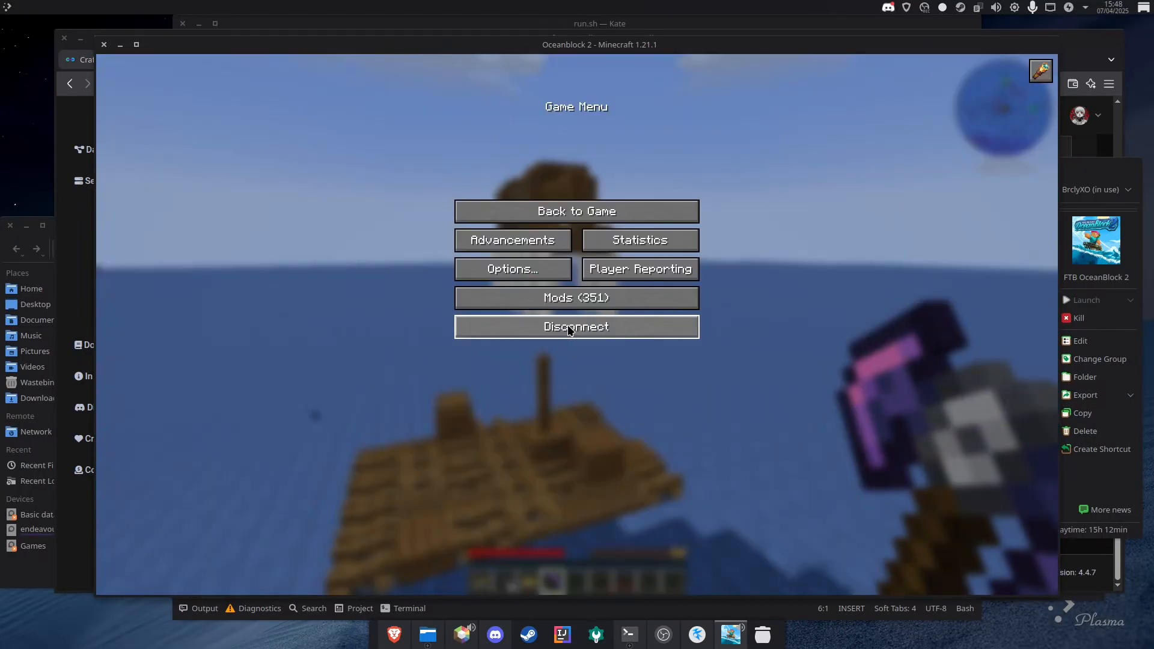
left_click(568, 327)
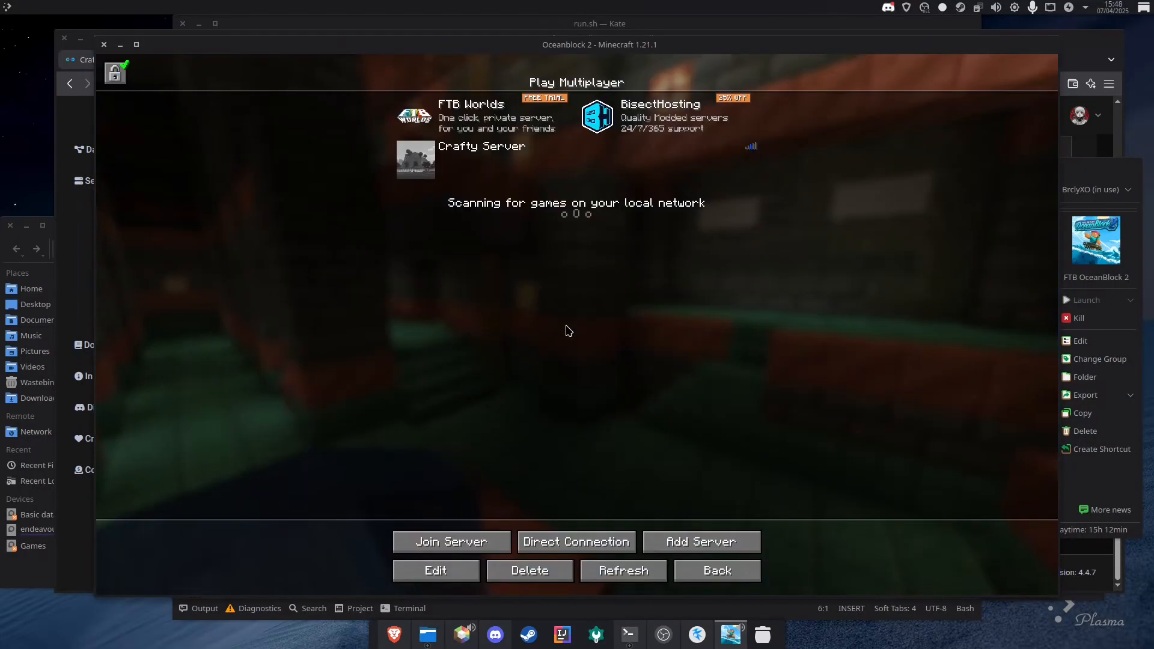
left_click(690, 562)
left_click(722, 479)
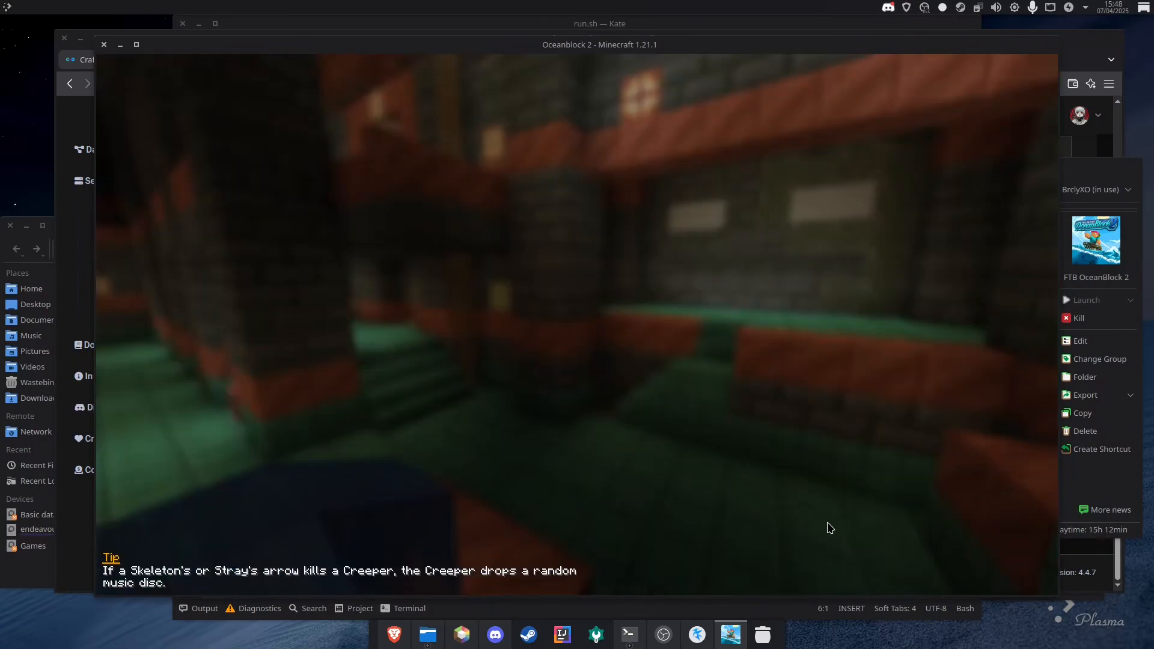
Switch to Crafty Controller, stop the running server, and close the launcher's Minecraft log window.
left_click(1087, 562)
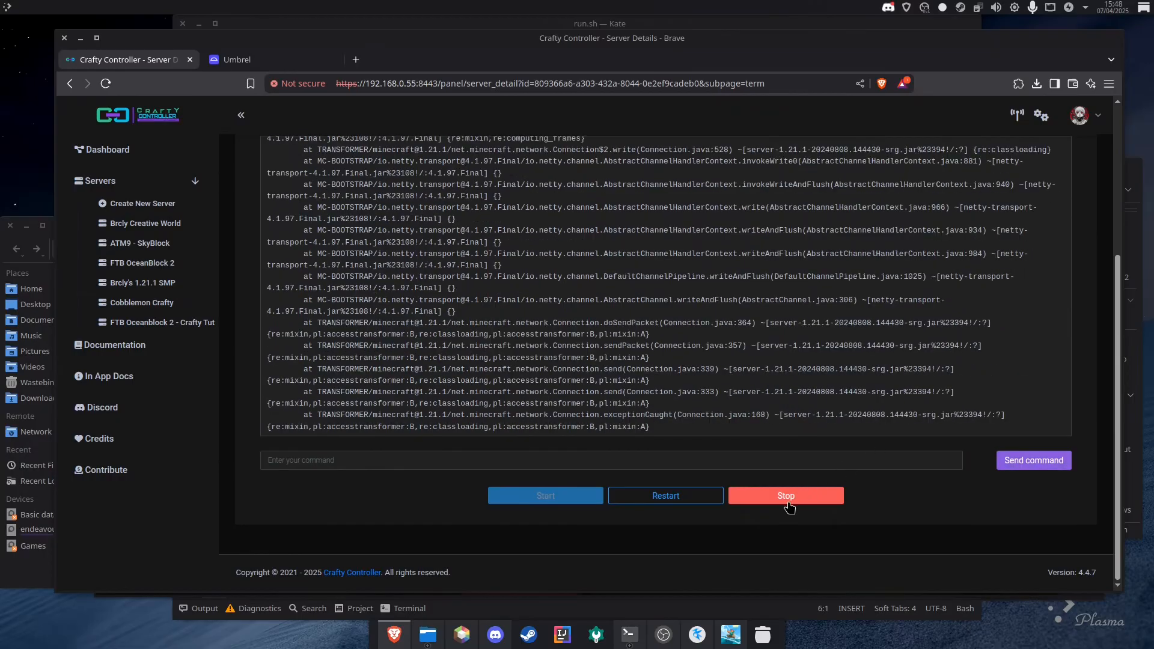
left_click(787, 498)
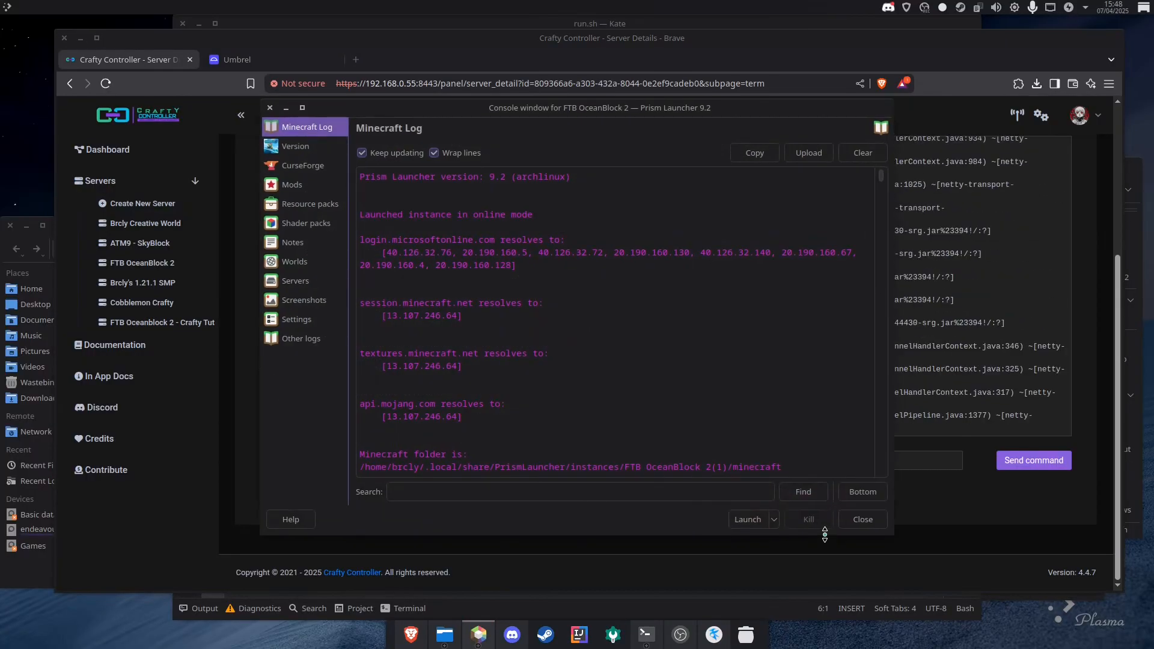
left_click(876, 523)
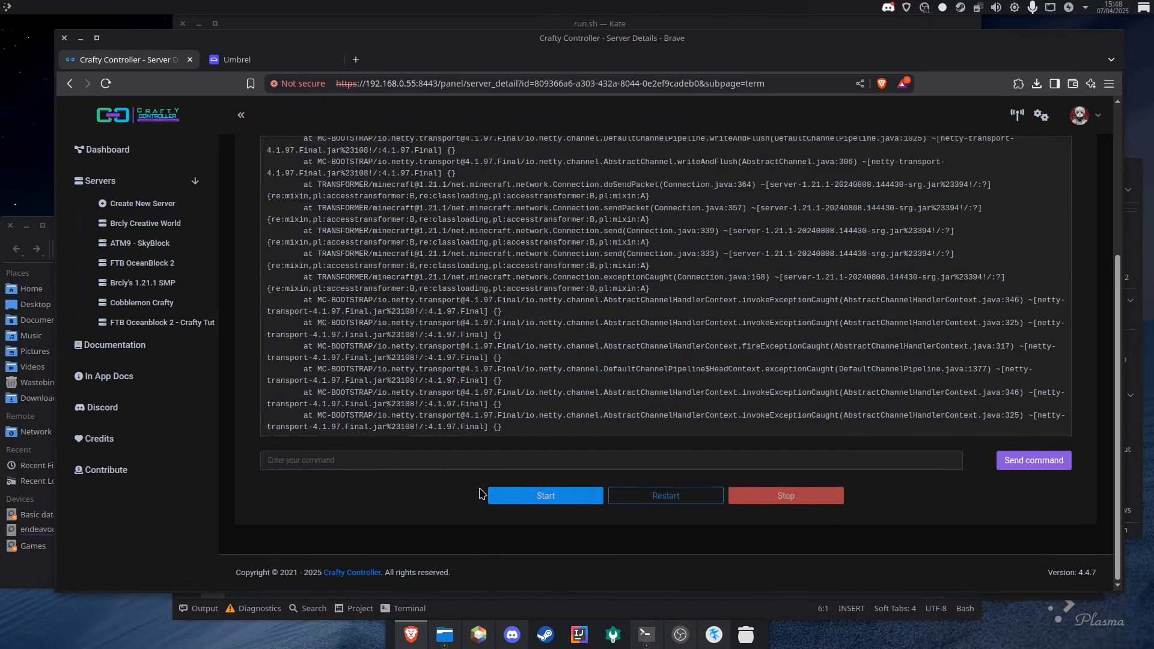
Open the Crafty Controller dashboard and review the status of all servers.
left_click(147, 158)
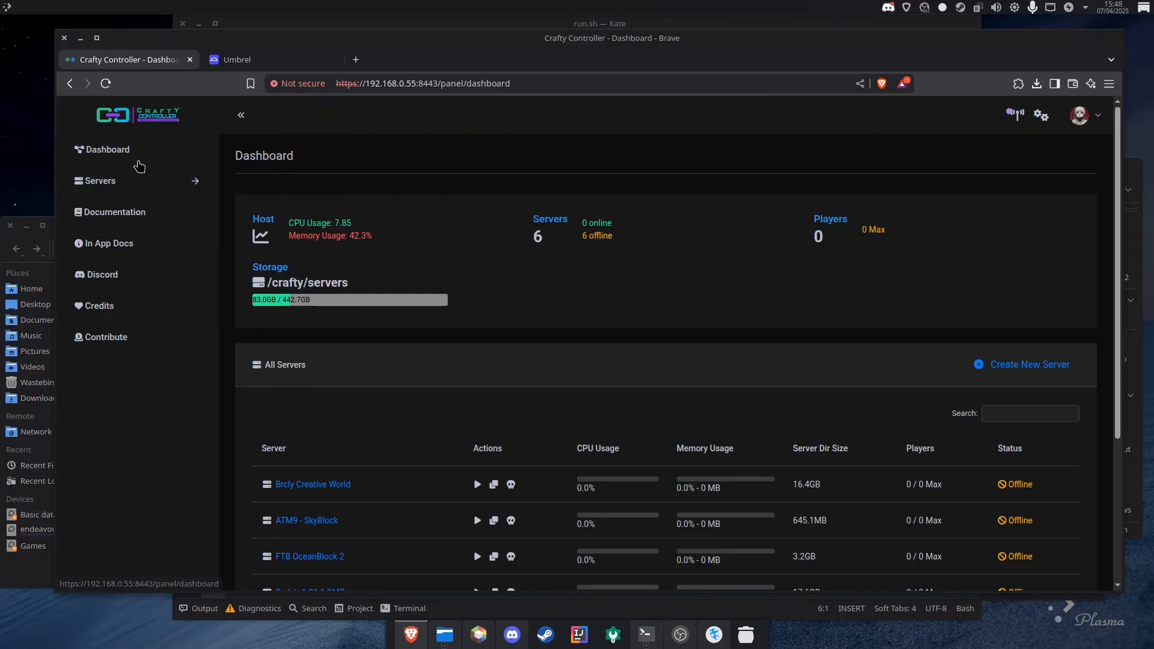
scroll(450, 391, "down", 5)
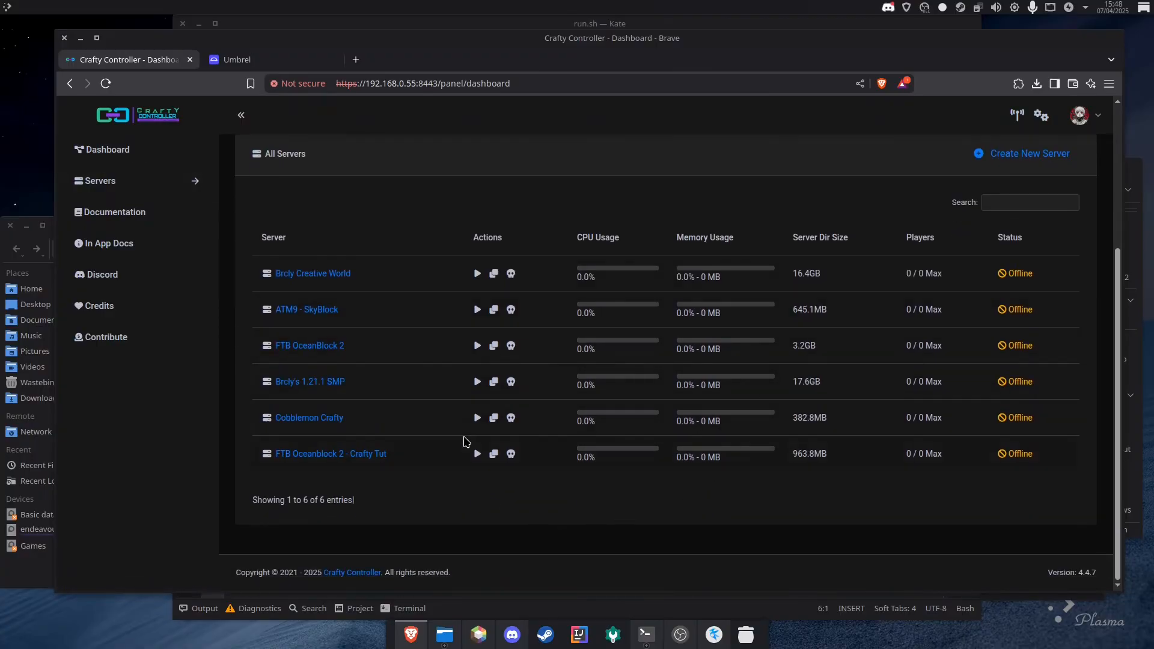
scroll(457, 392, "up", 1)
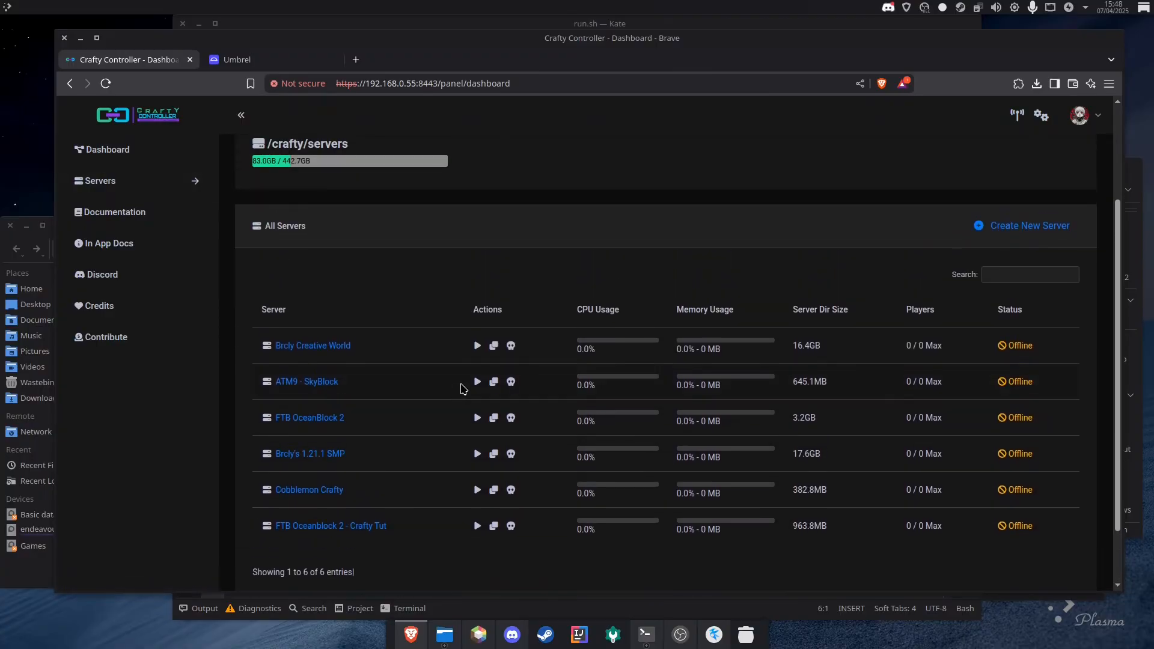
scroll(463, 386, "up", 2)
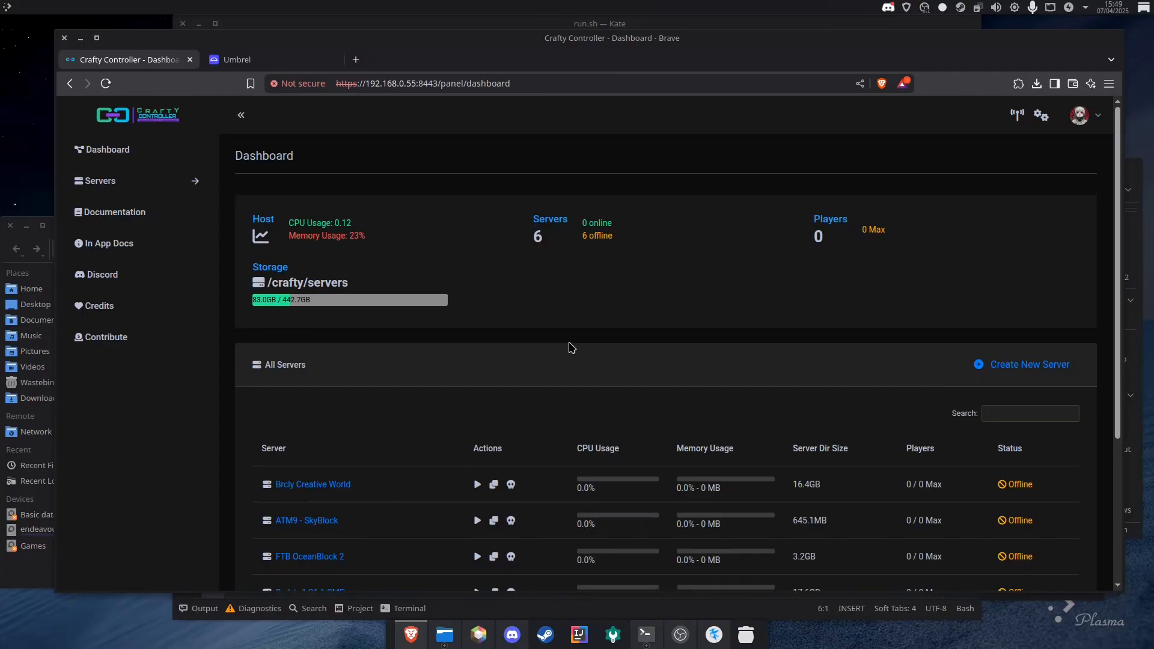
Switch to Kate and close the editor window showing run.sh.
left_click(789, 616)
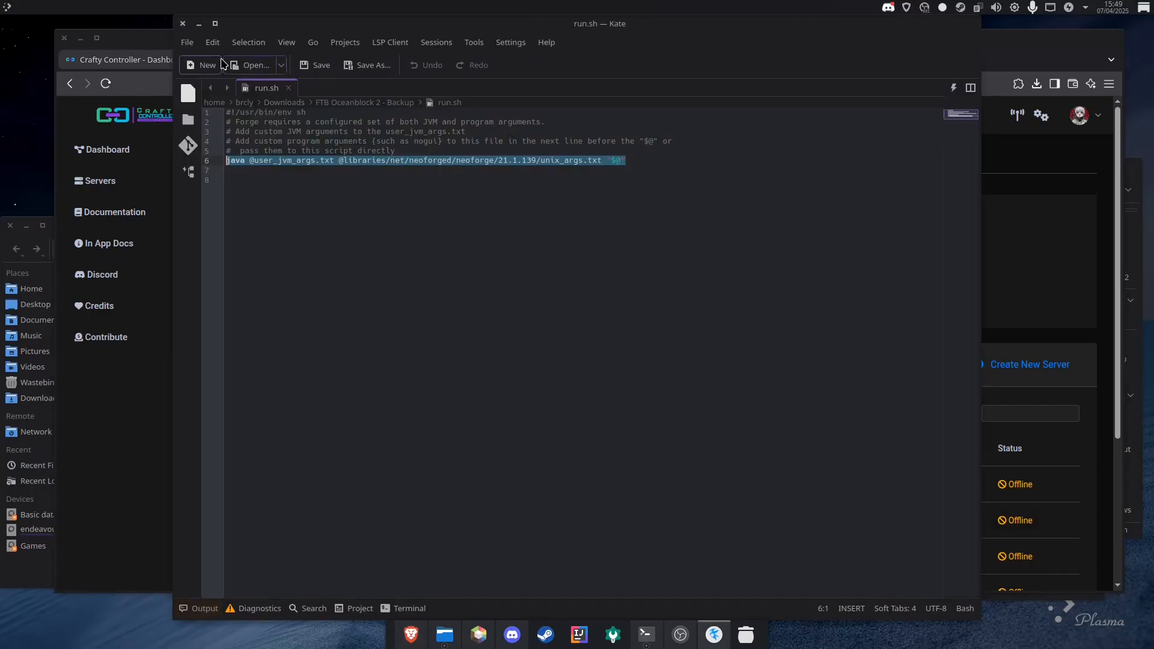
left_click(183, 24)
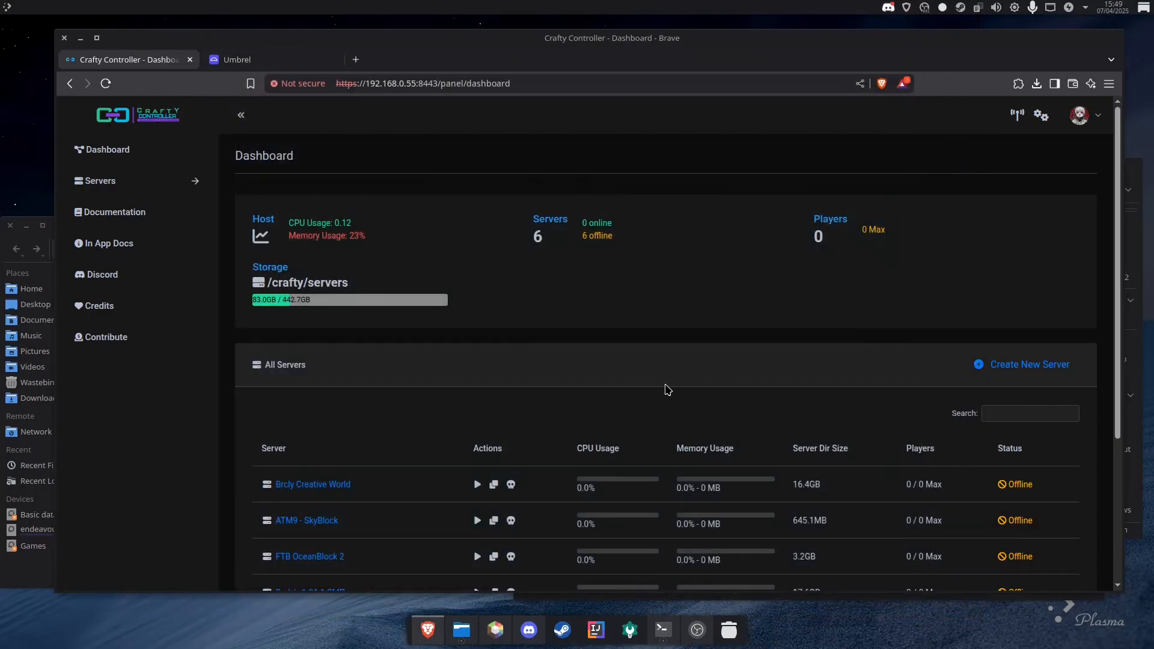